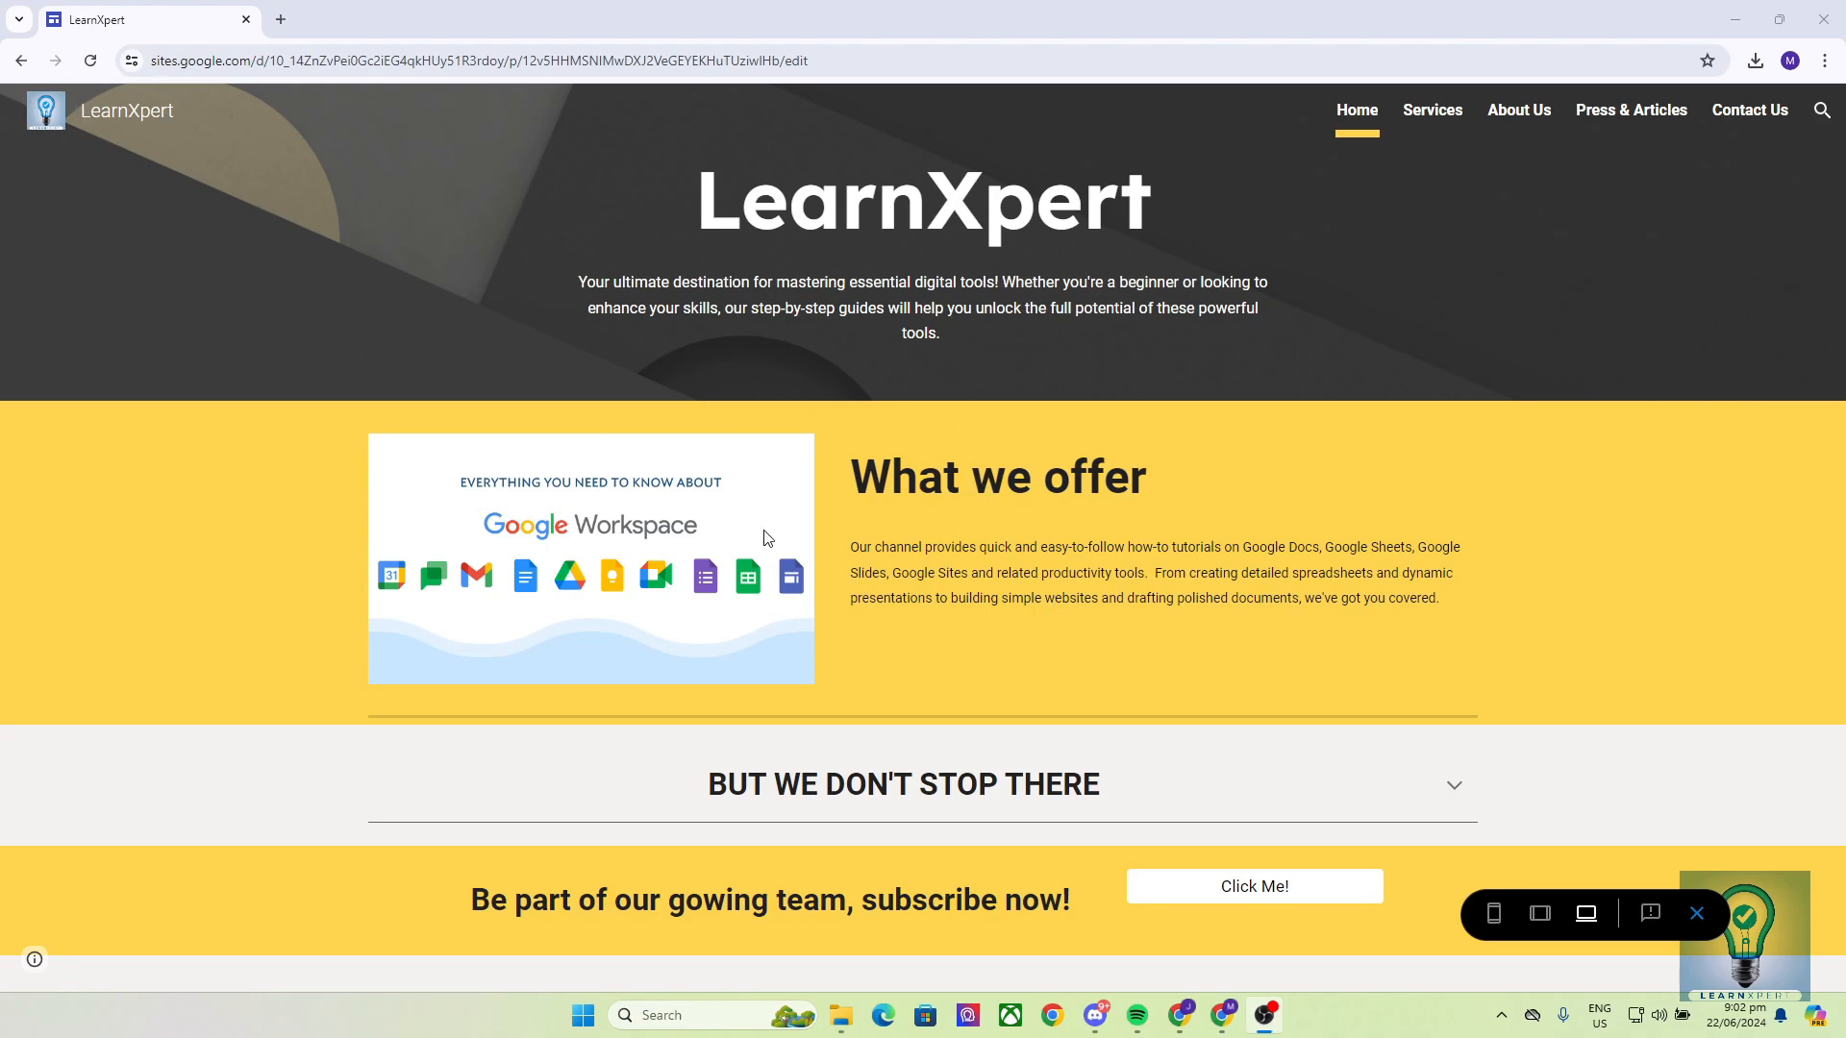
Test the previewed home page by expanding and collapsing the "BUT WE DON'T STOP THERE" group and following the "Click Me!" link, returning to the site
left_click(1461, 786)
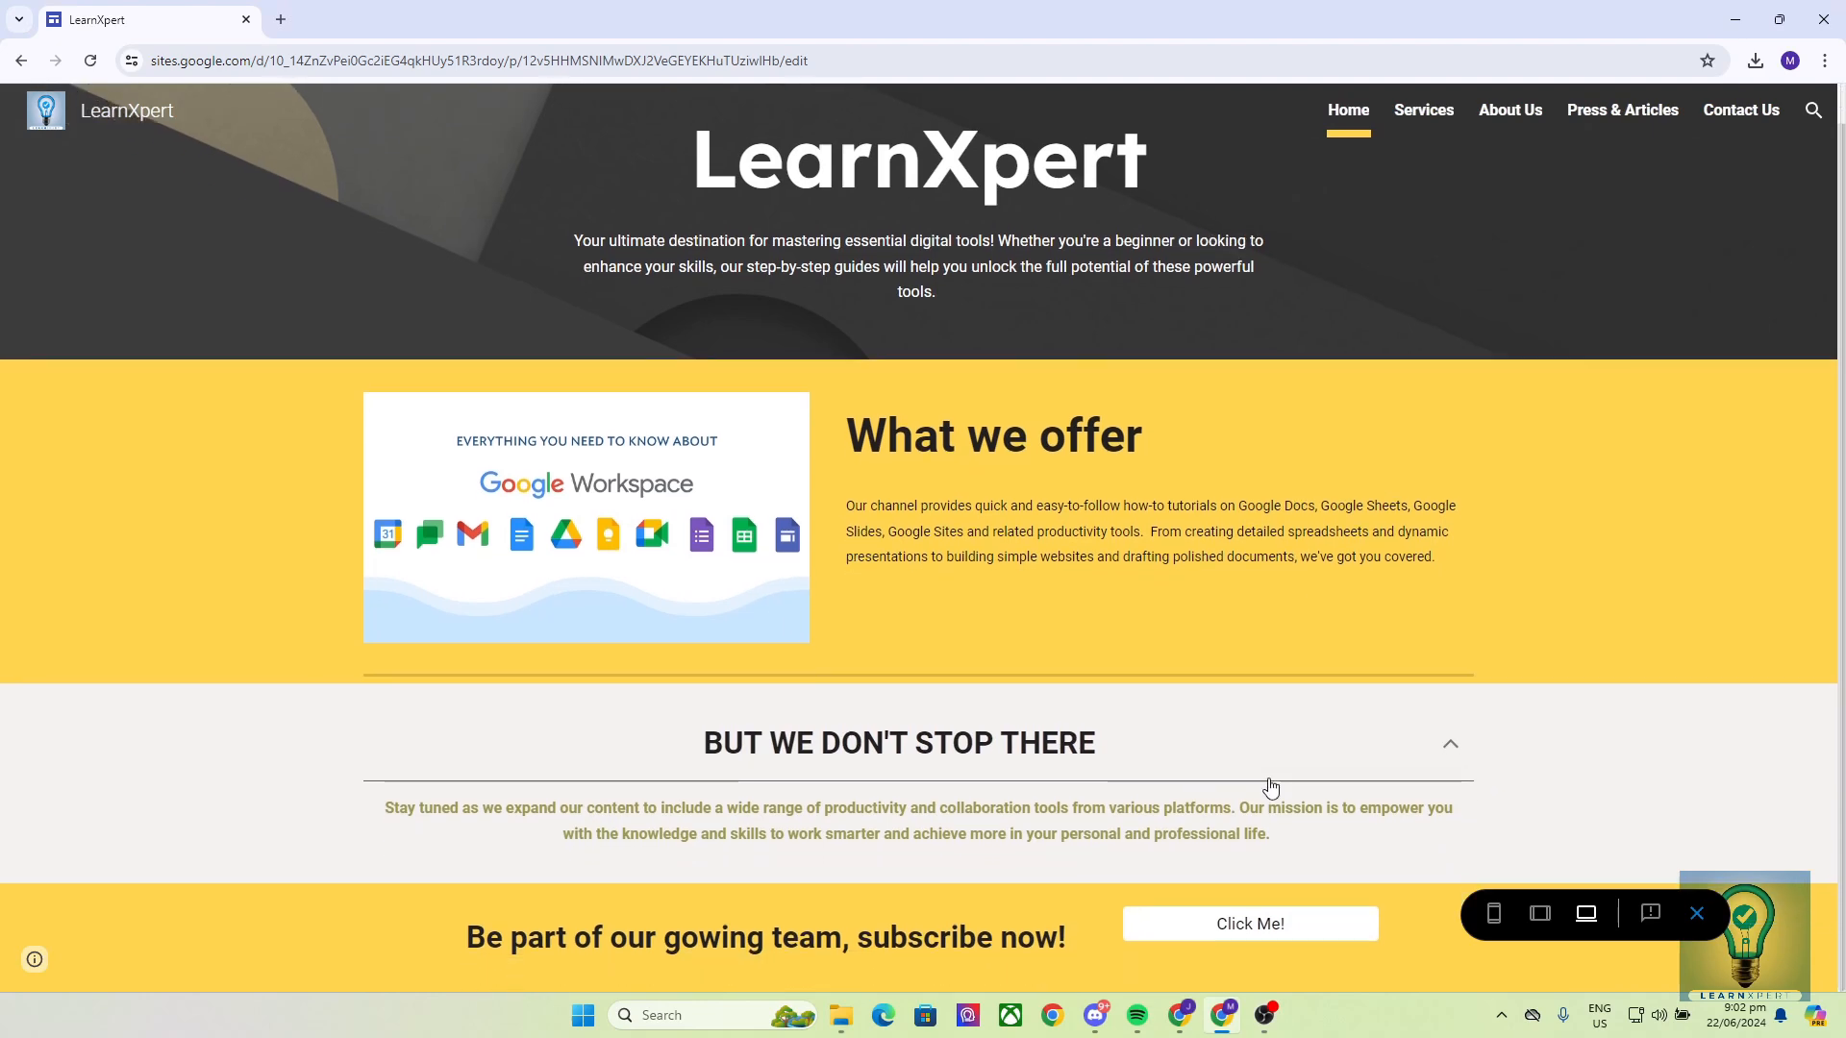
scroll(1433, 779, "down", 1)
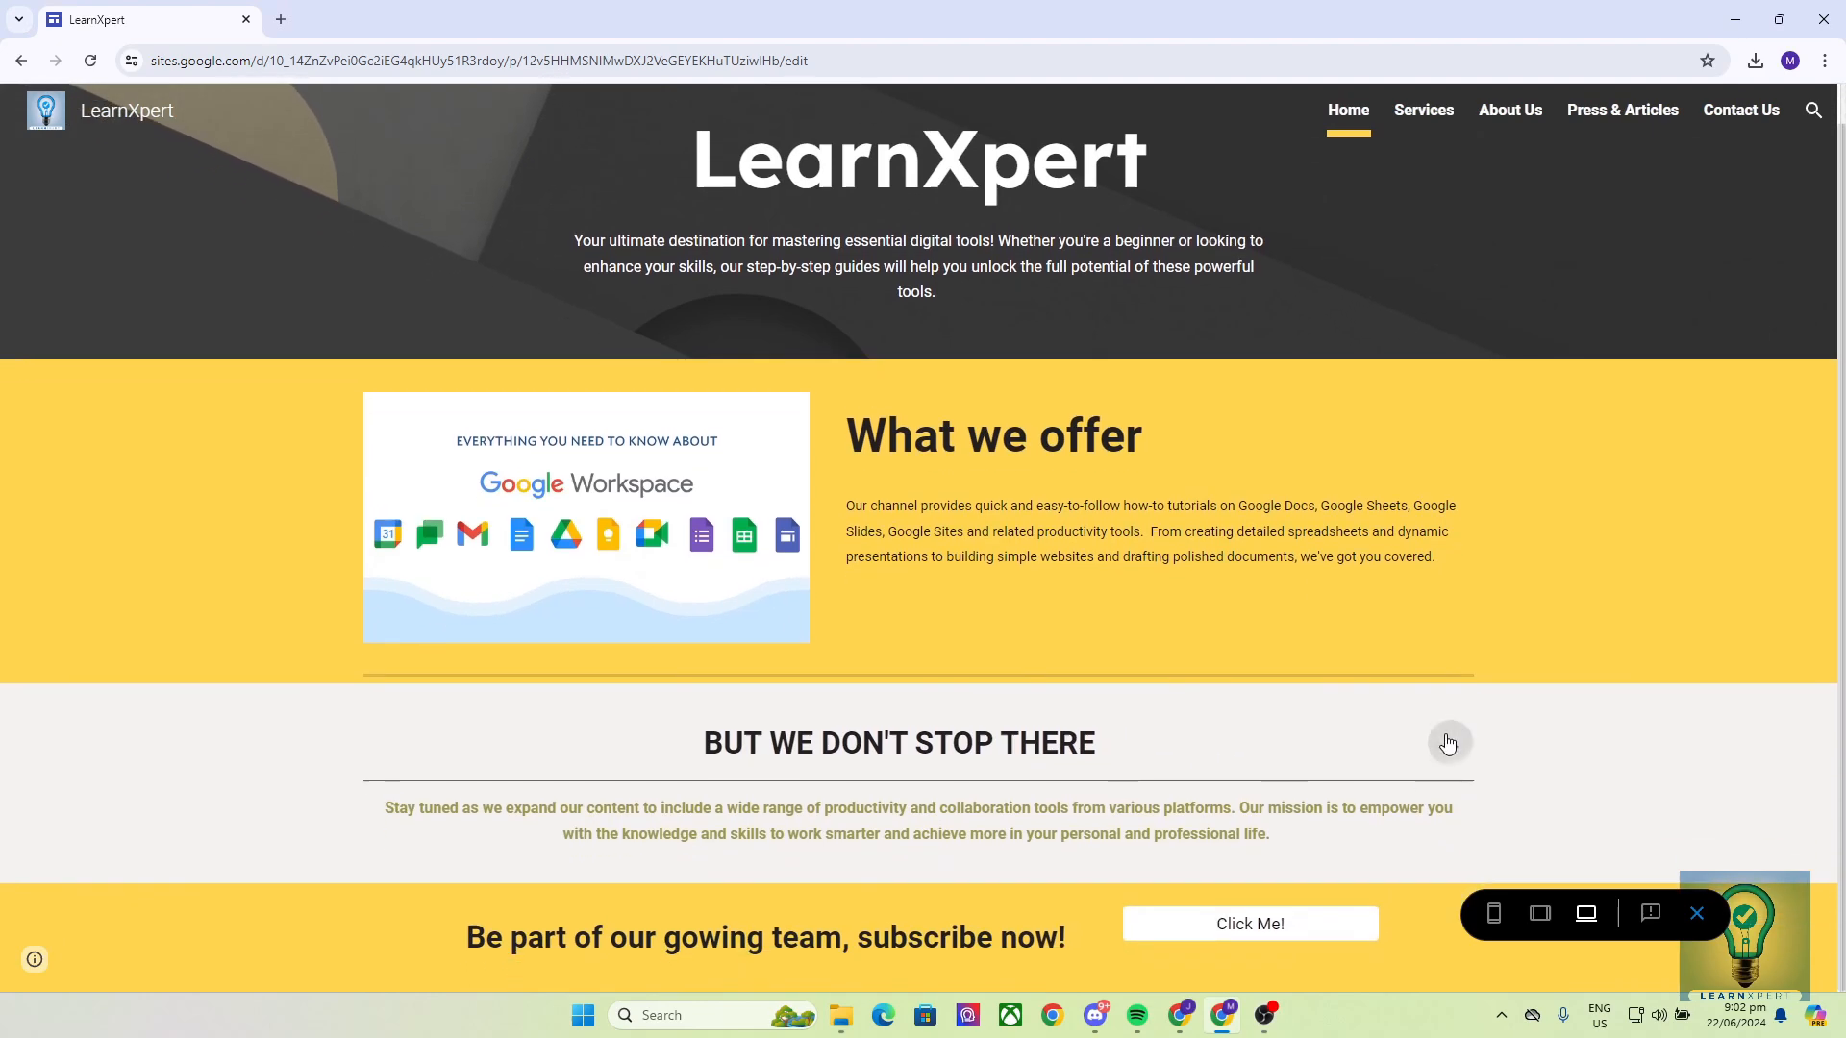
left_click(1448, 742)
left_click(1255, 888)
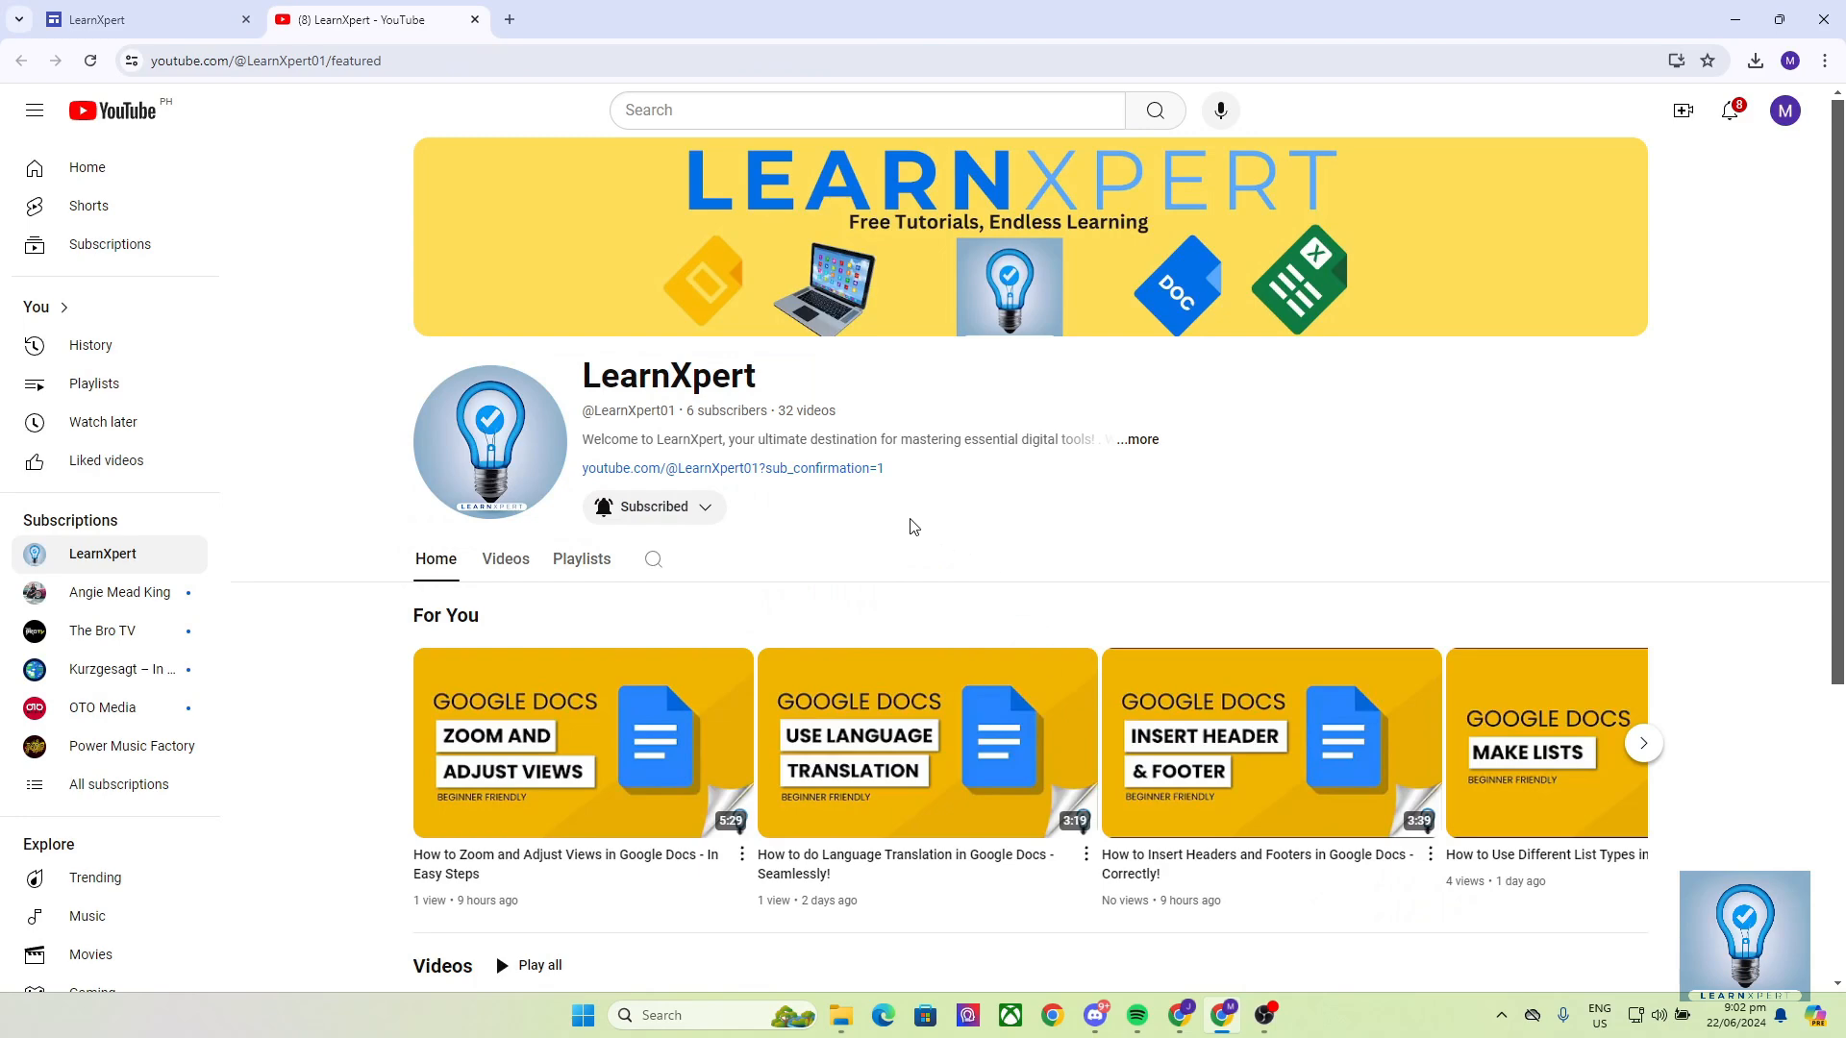
left_click(111, 12)
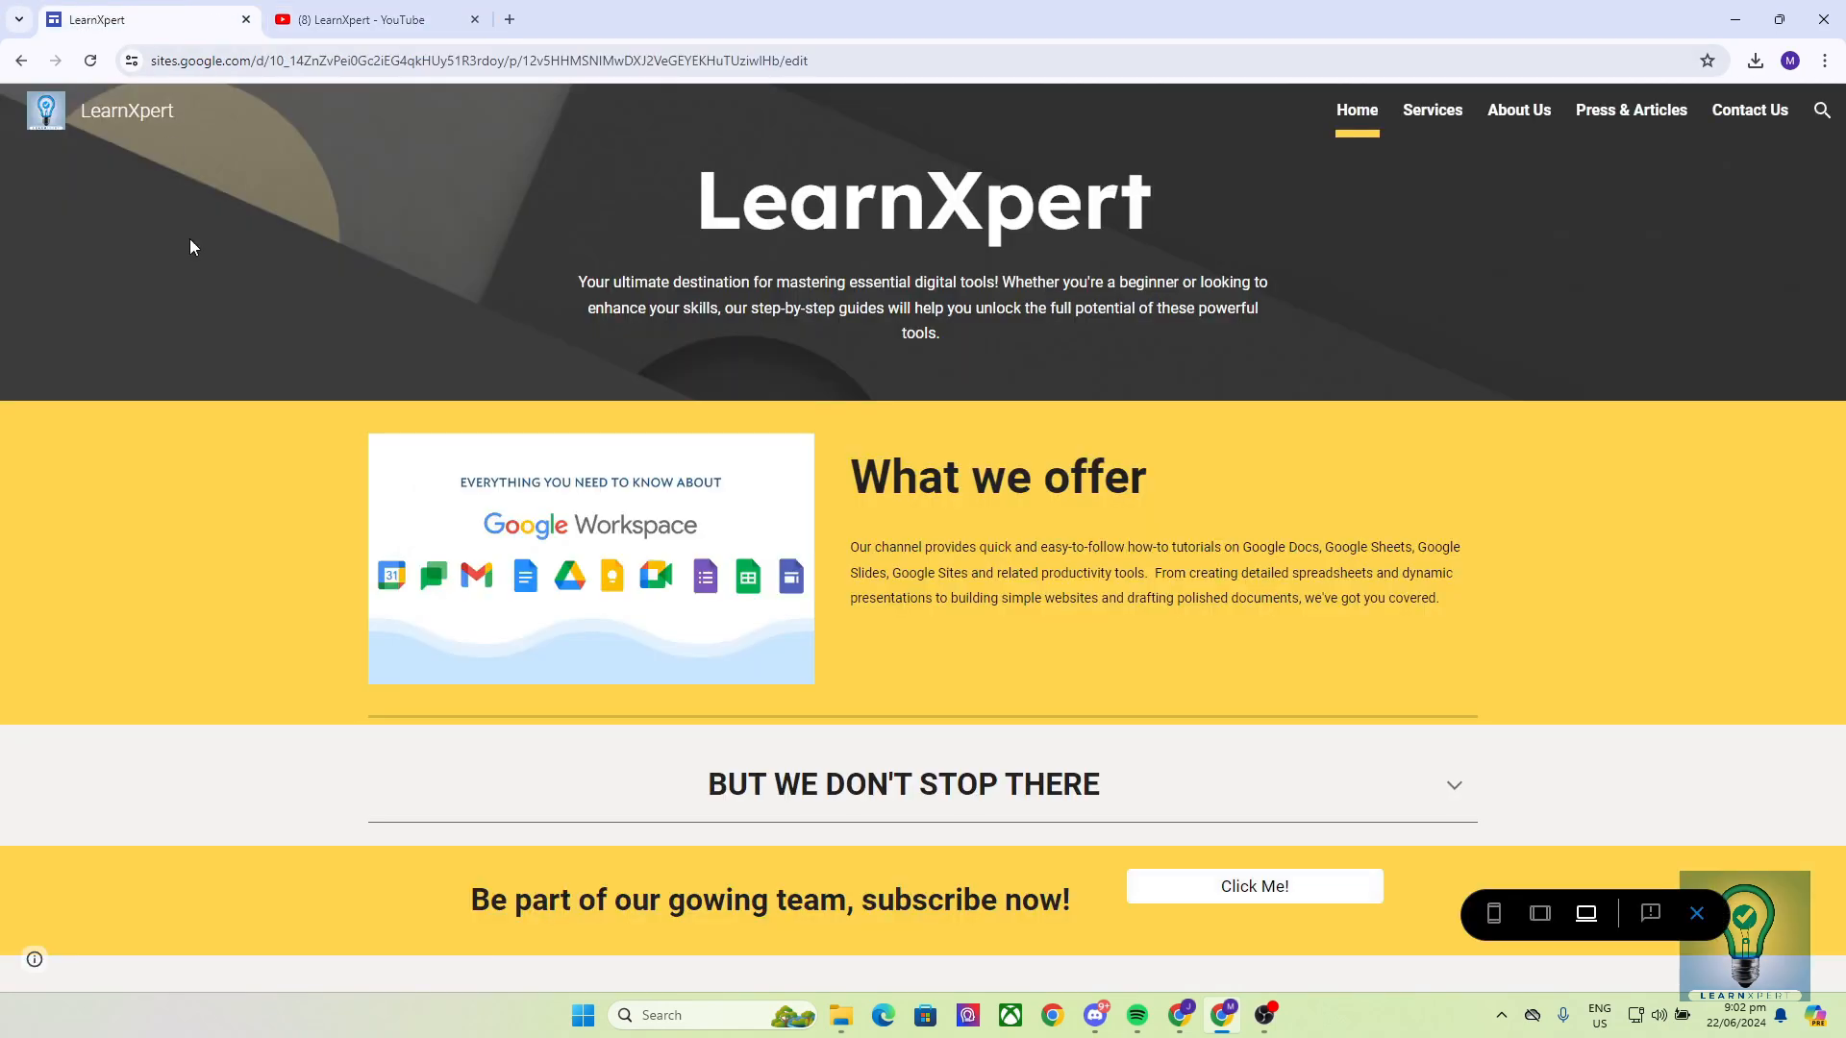
Look through the previewed site's Services, About Us, Press & Articles and Contact Us pages, then return to Home
left_click(1433, 112)
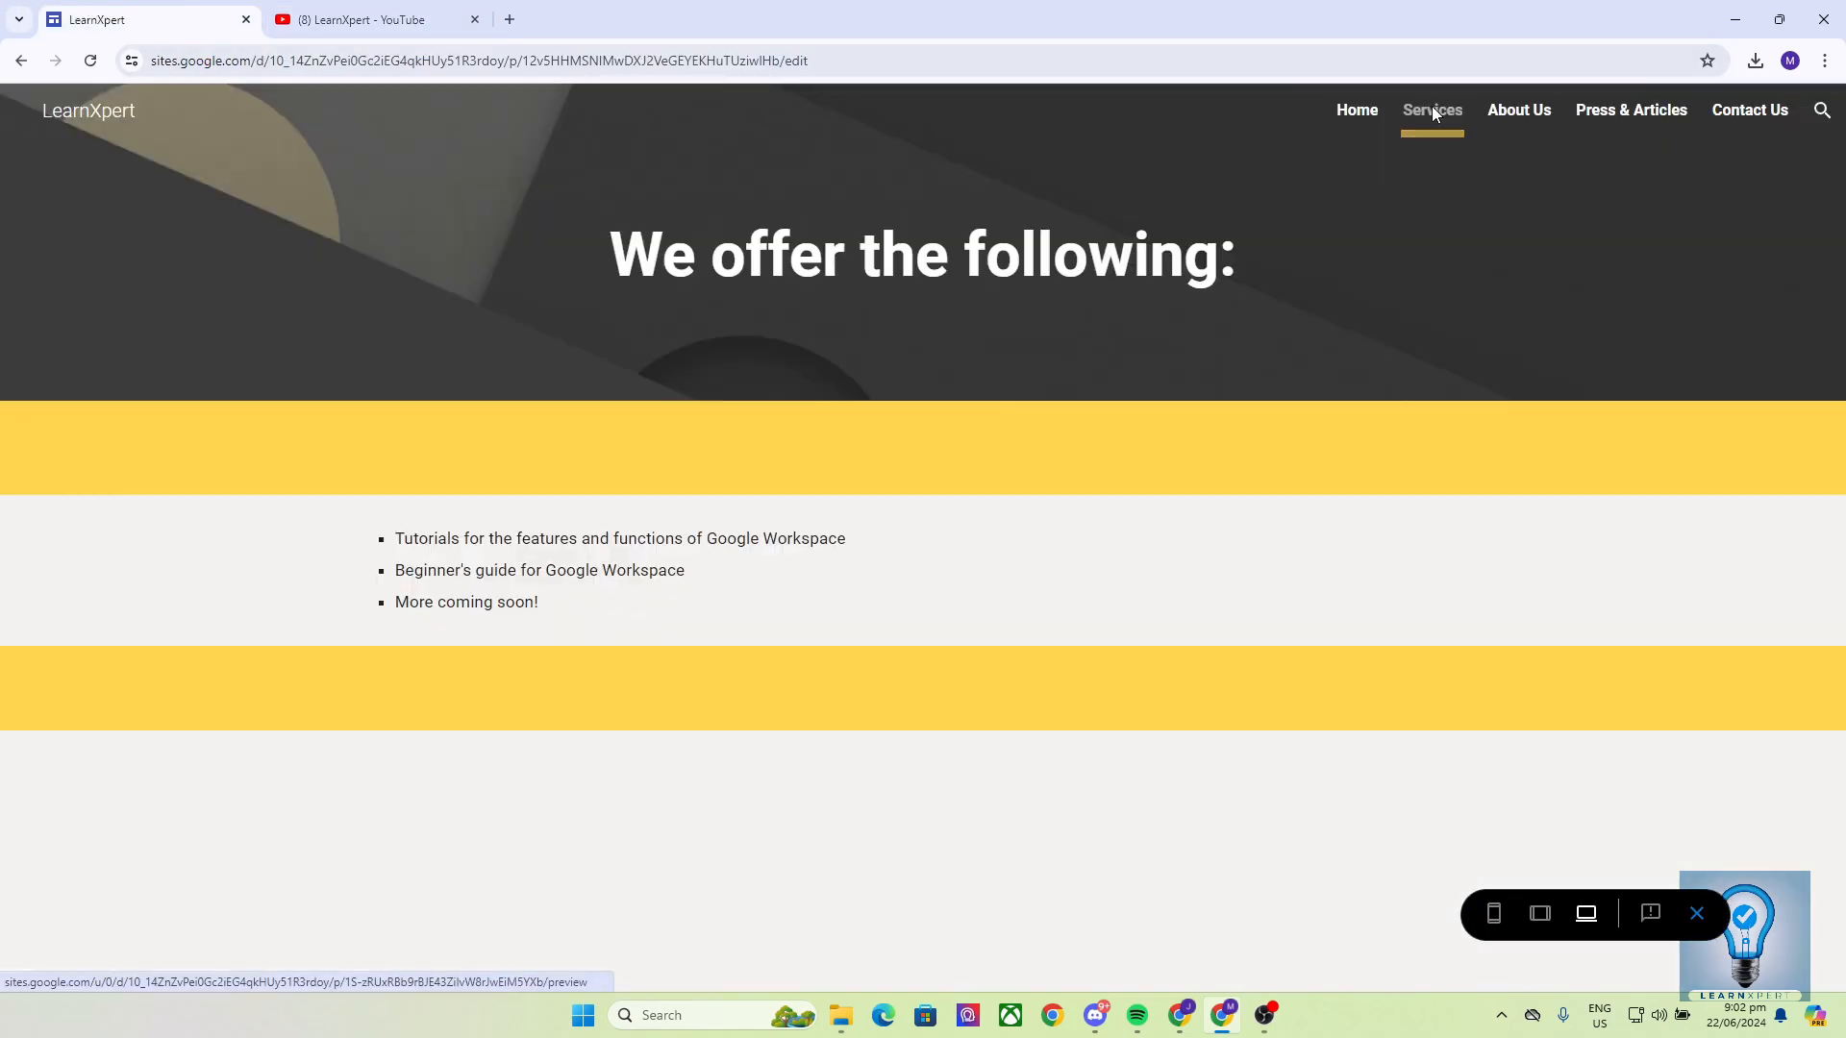
left_click(1527, 109)
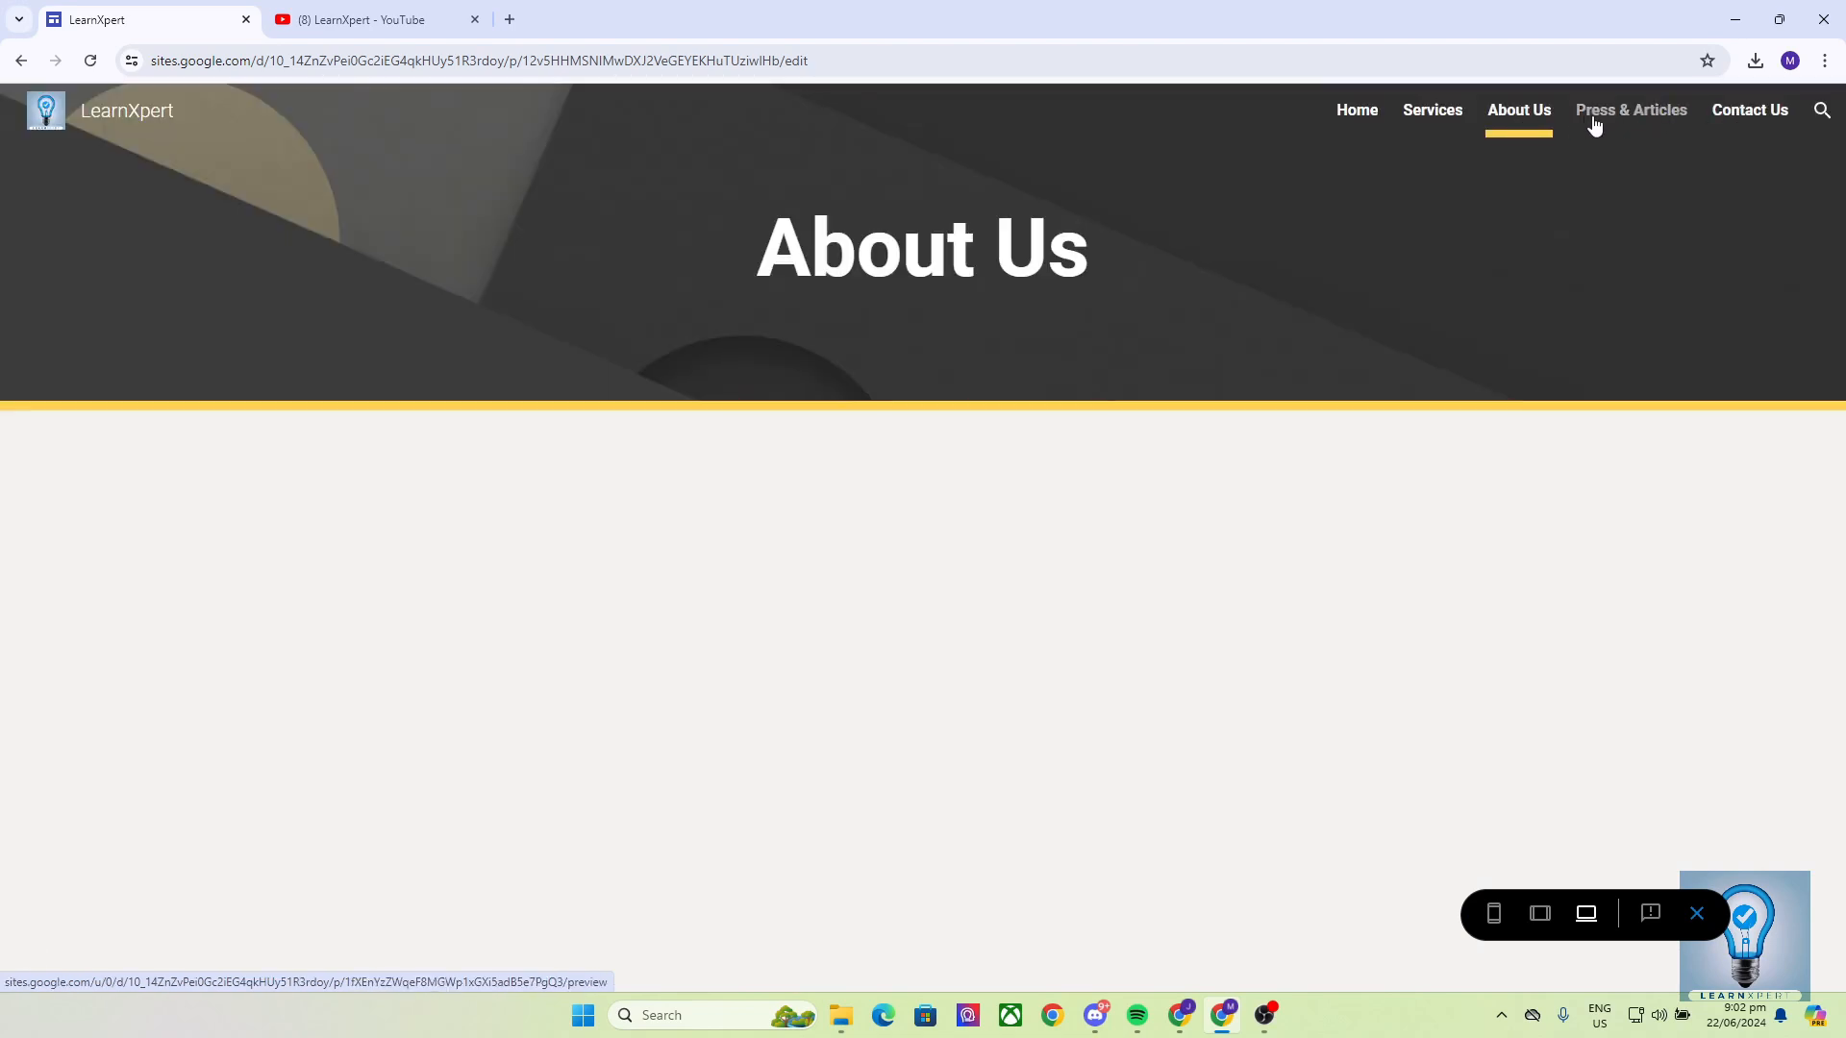
left_click(1596, 121)
left_click(1737, 121)
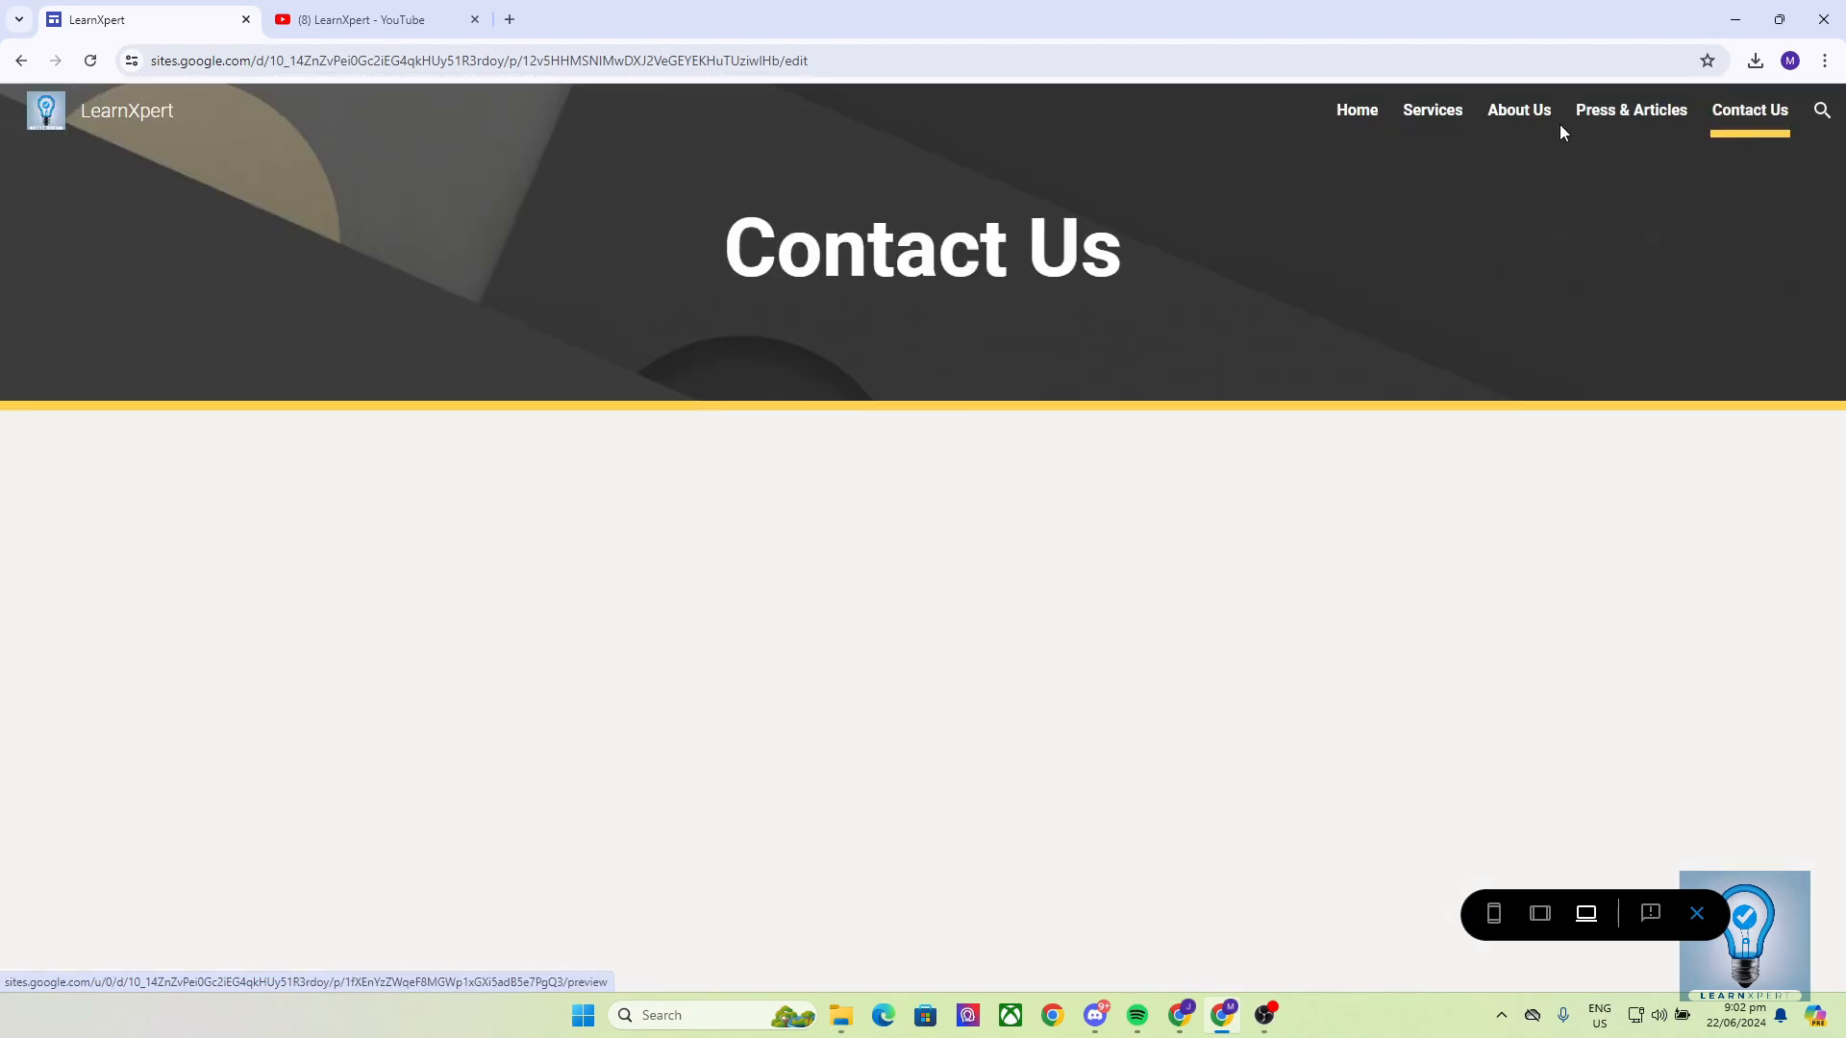
left_click(1366, 123)
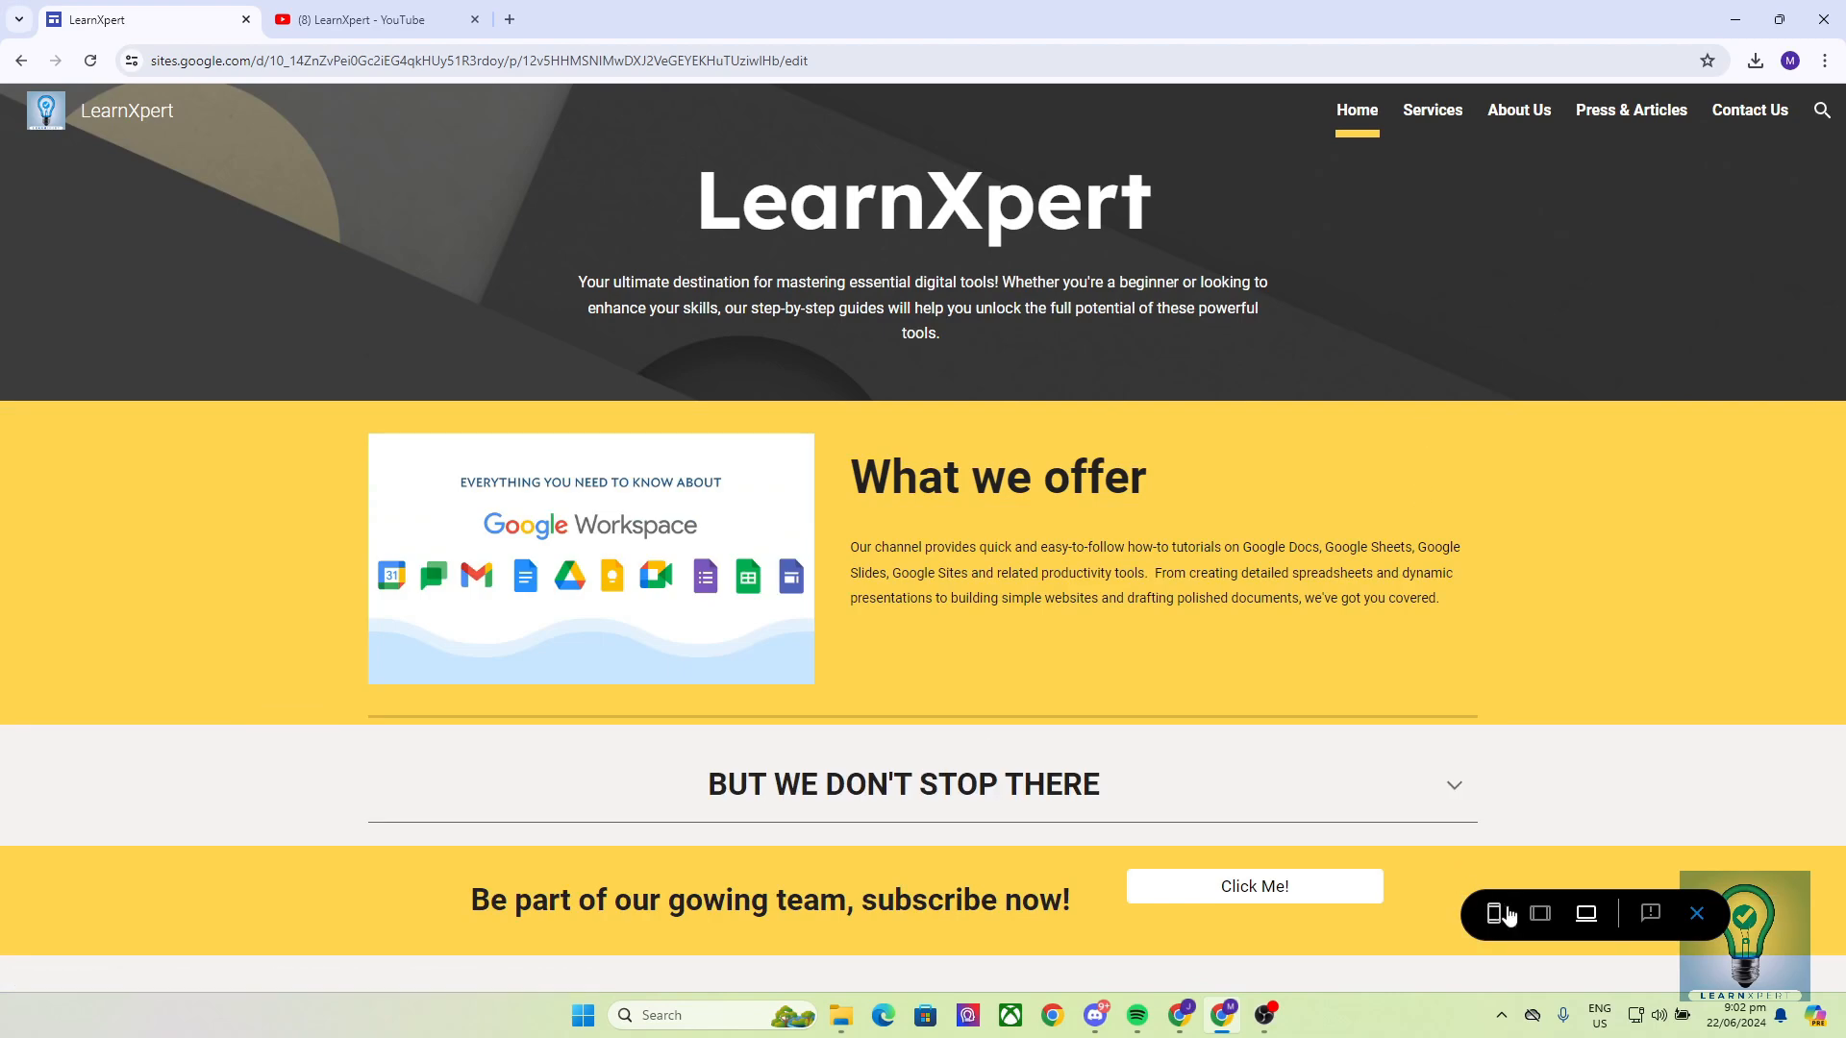
Preview the home page at phone size and expand the "BUT WE DON'T STOP THERE" group to read its text
left_click(1493, 914)
scroll(936, 576, "down", 10)
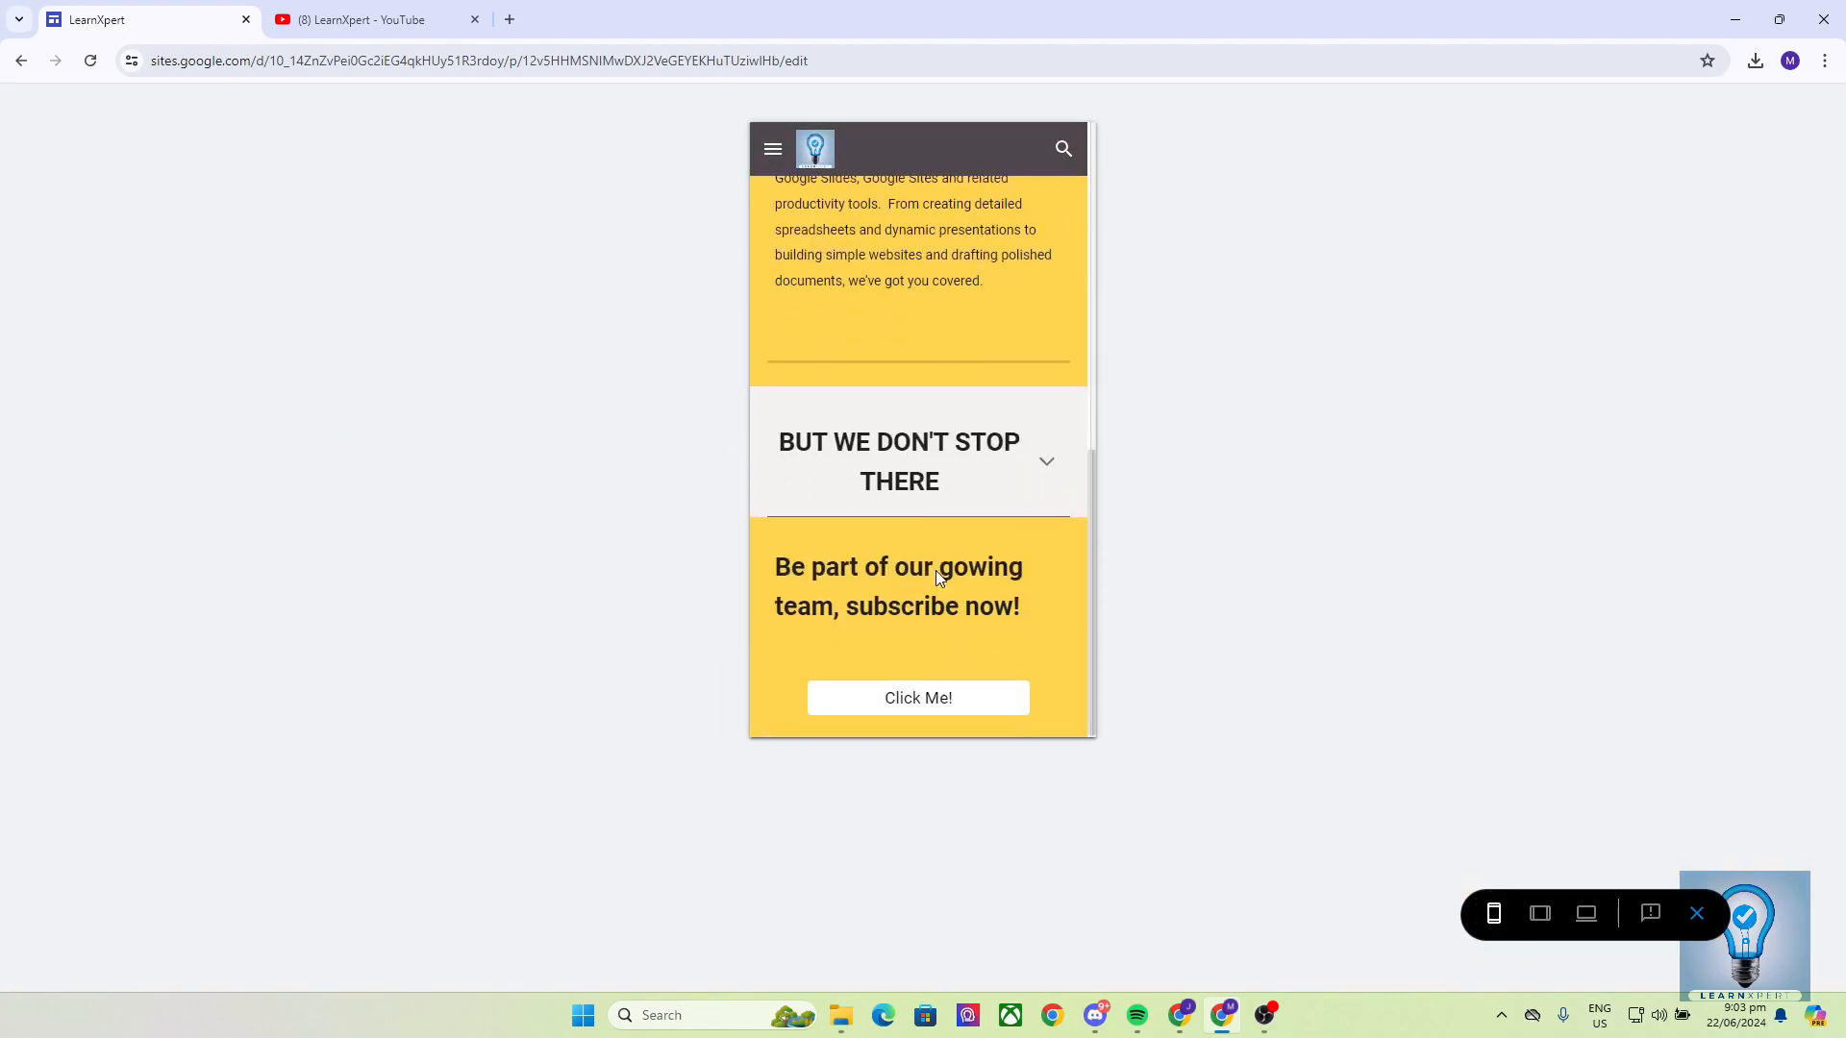
left_click(1047, 459)
scroll(1024, 551, "down", 3)
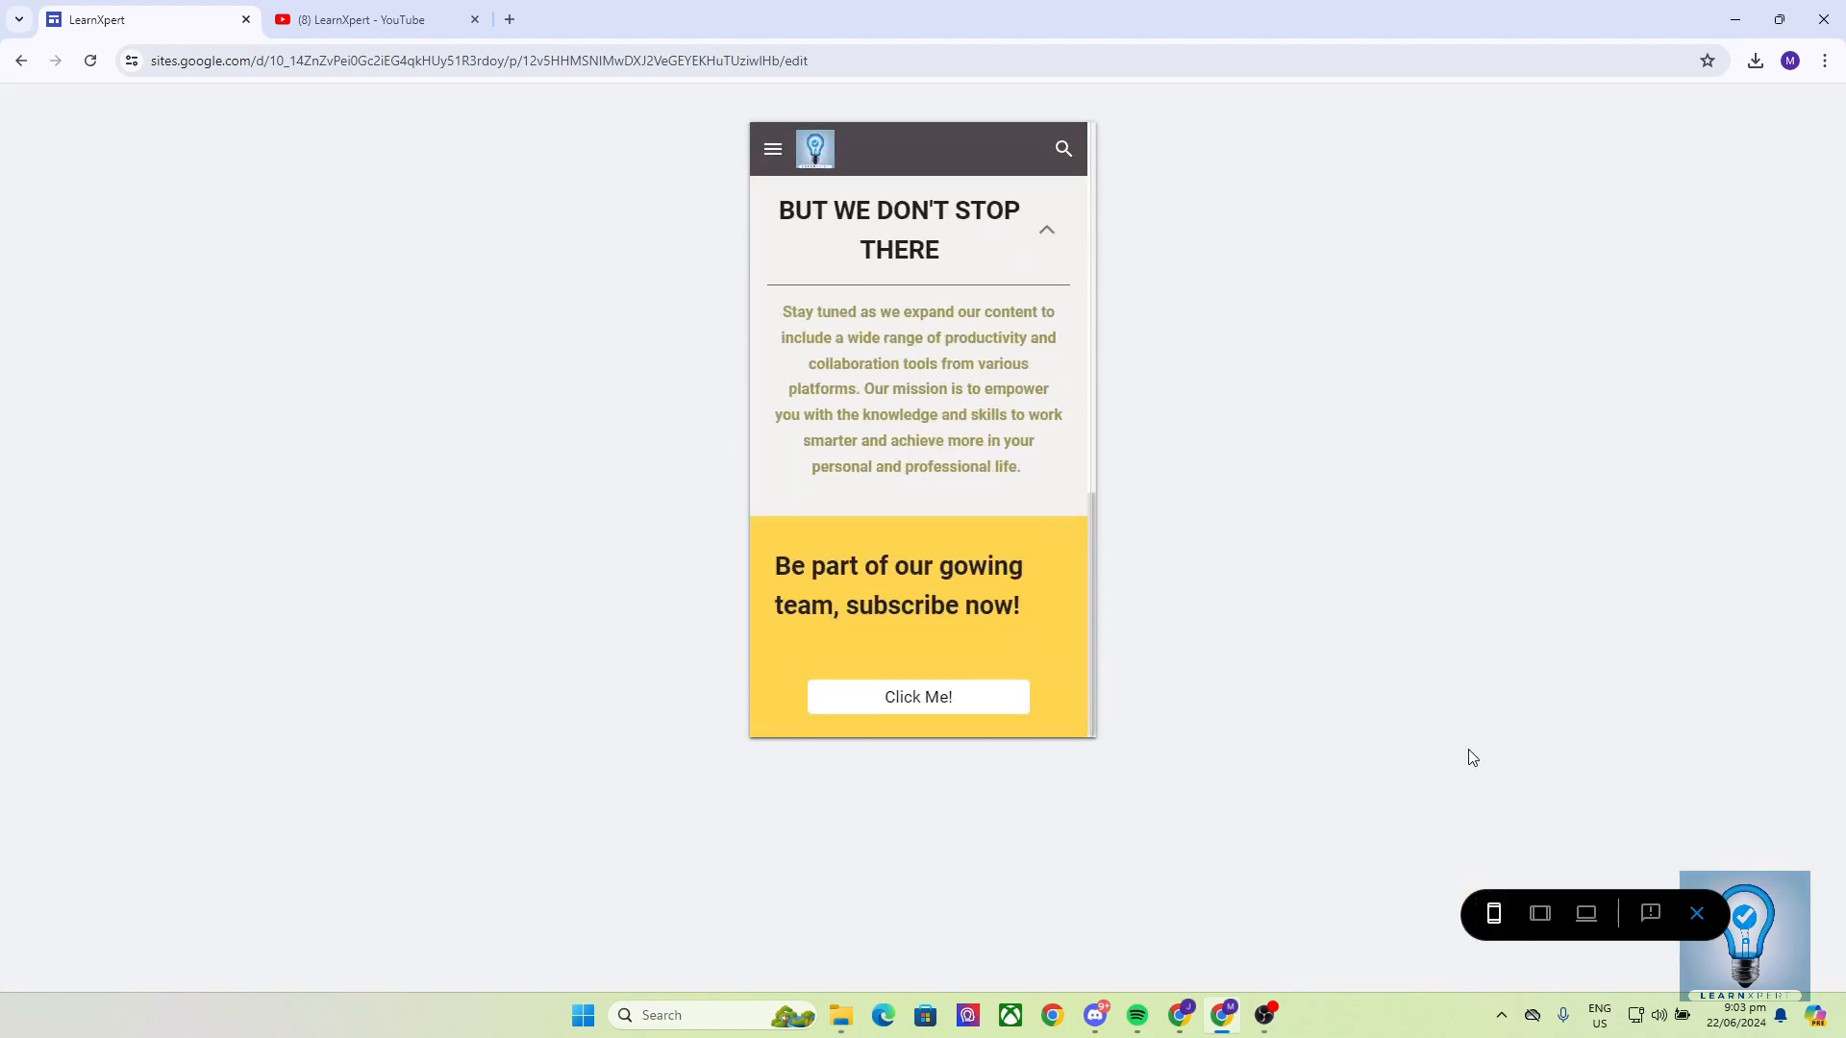
Preview the home page at tablet size, look at the page information options, and exit the preview
left_click(1539, 914)
scroll(939, 608, "up", 10)
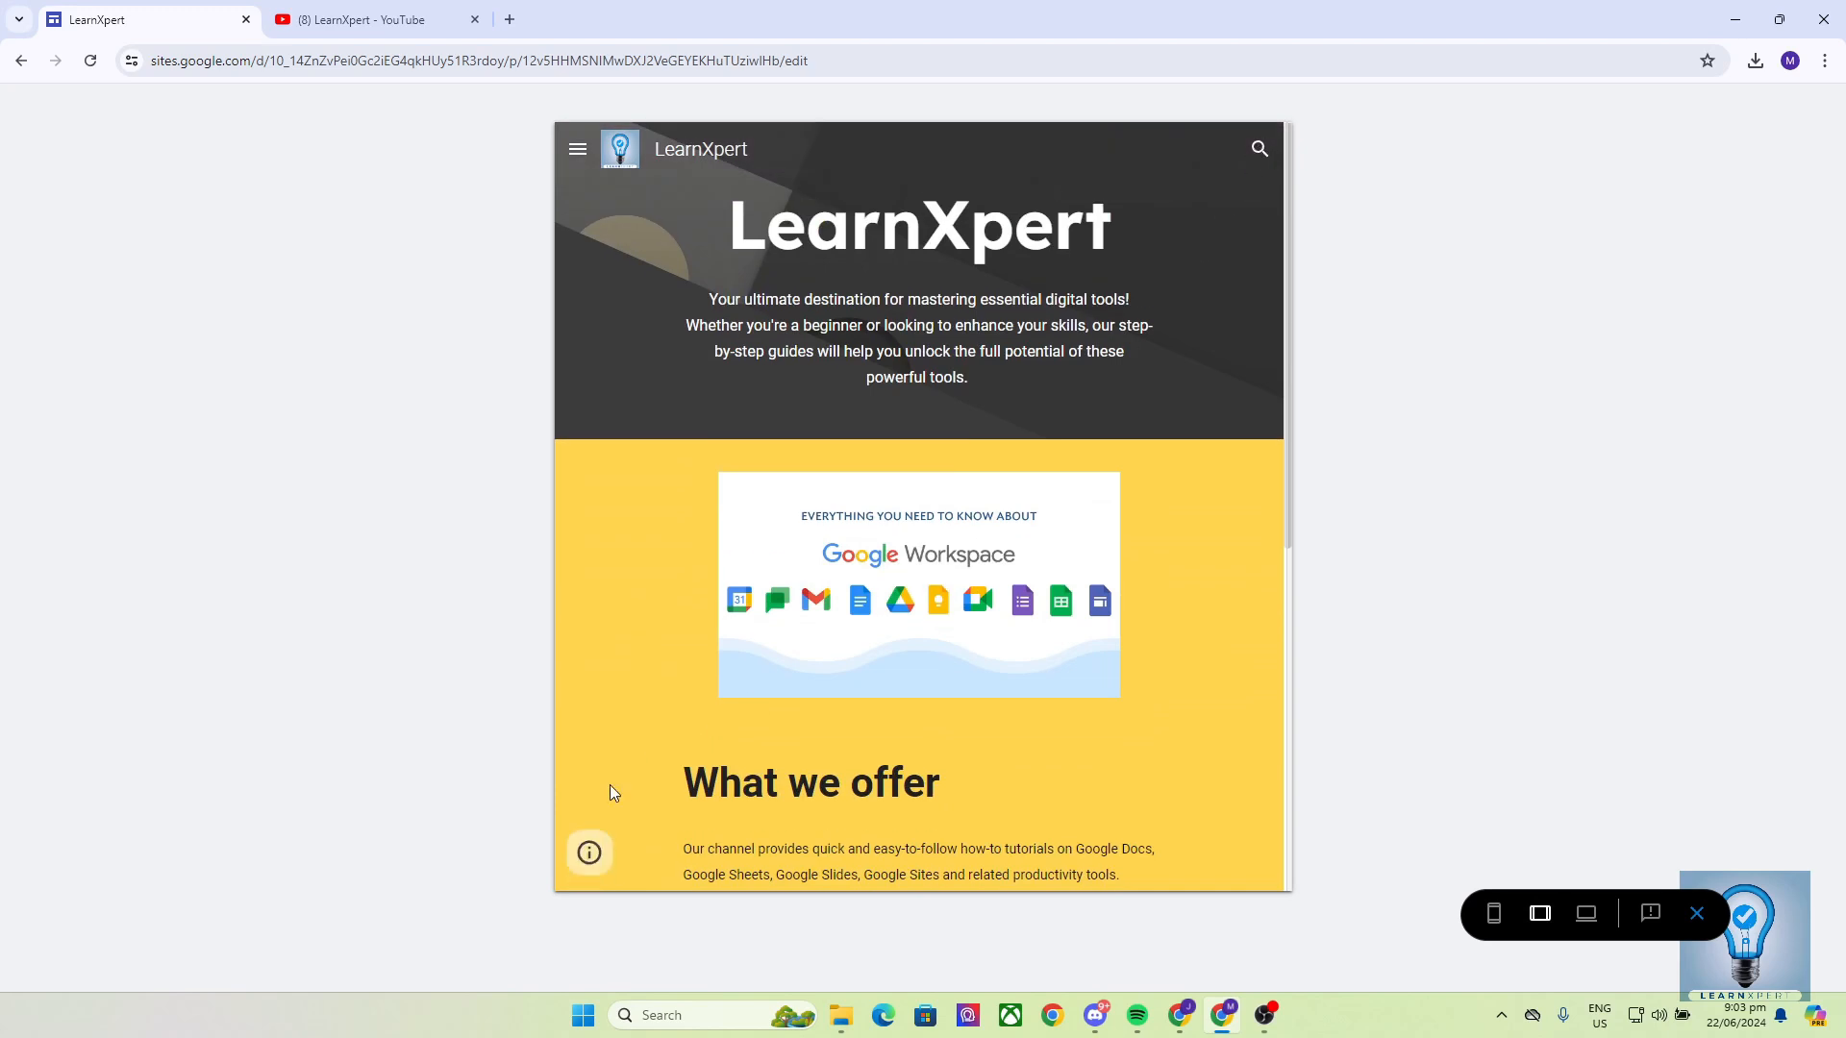
left_click(589, 853)
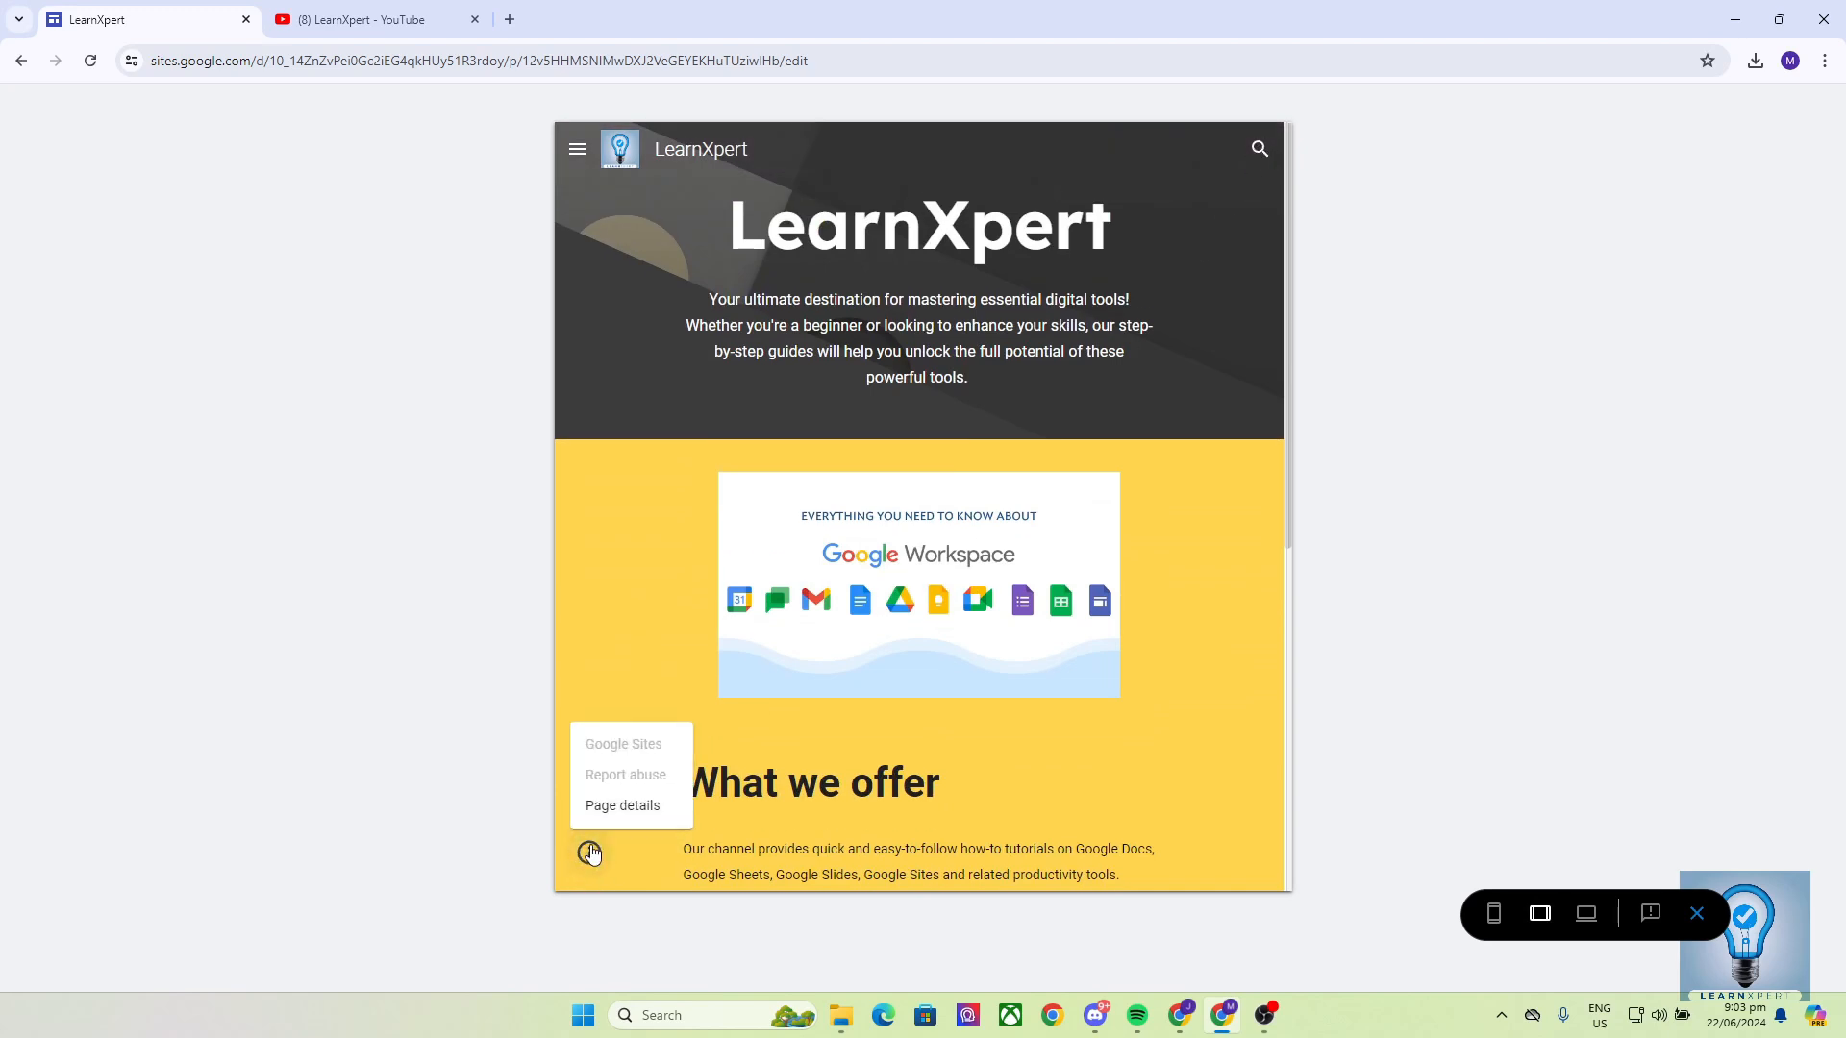
left_click(589, 853)
left_click(1696, 913)
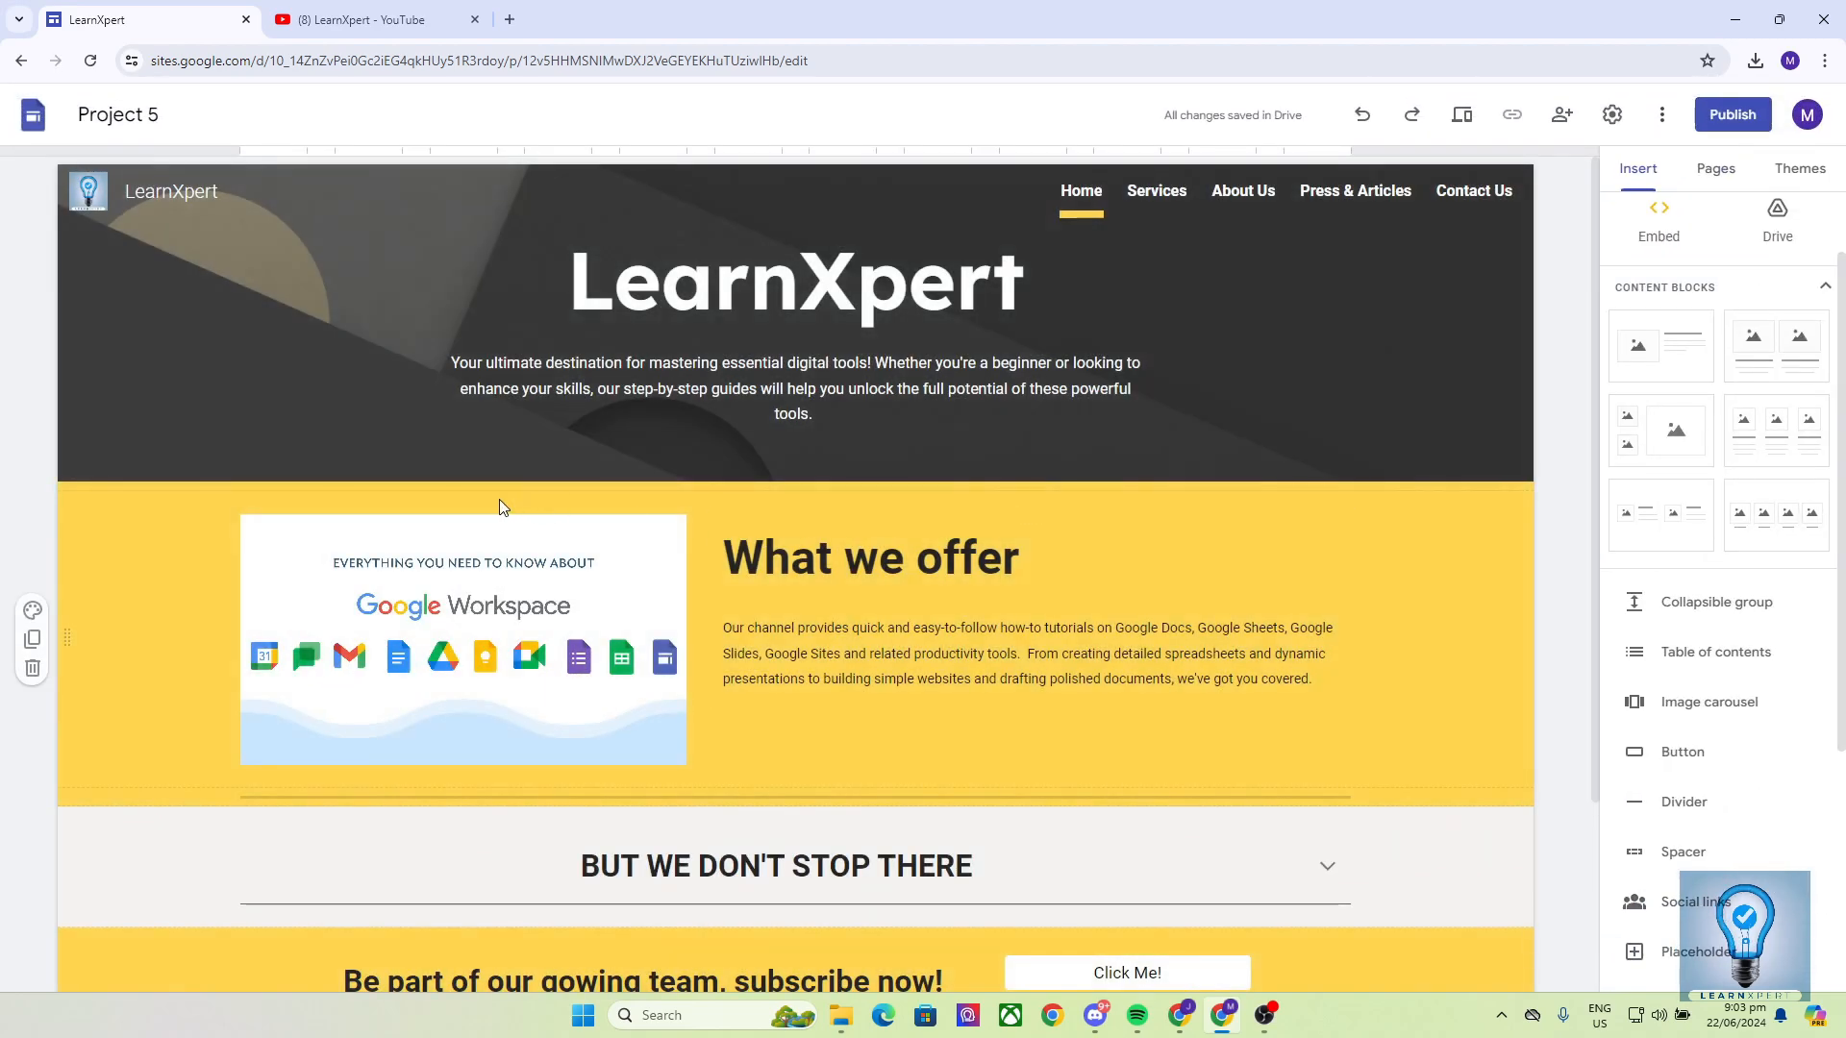
Close the YouTube channel page and open sites.google.com in a new browser tab
left_click(475, 19)
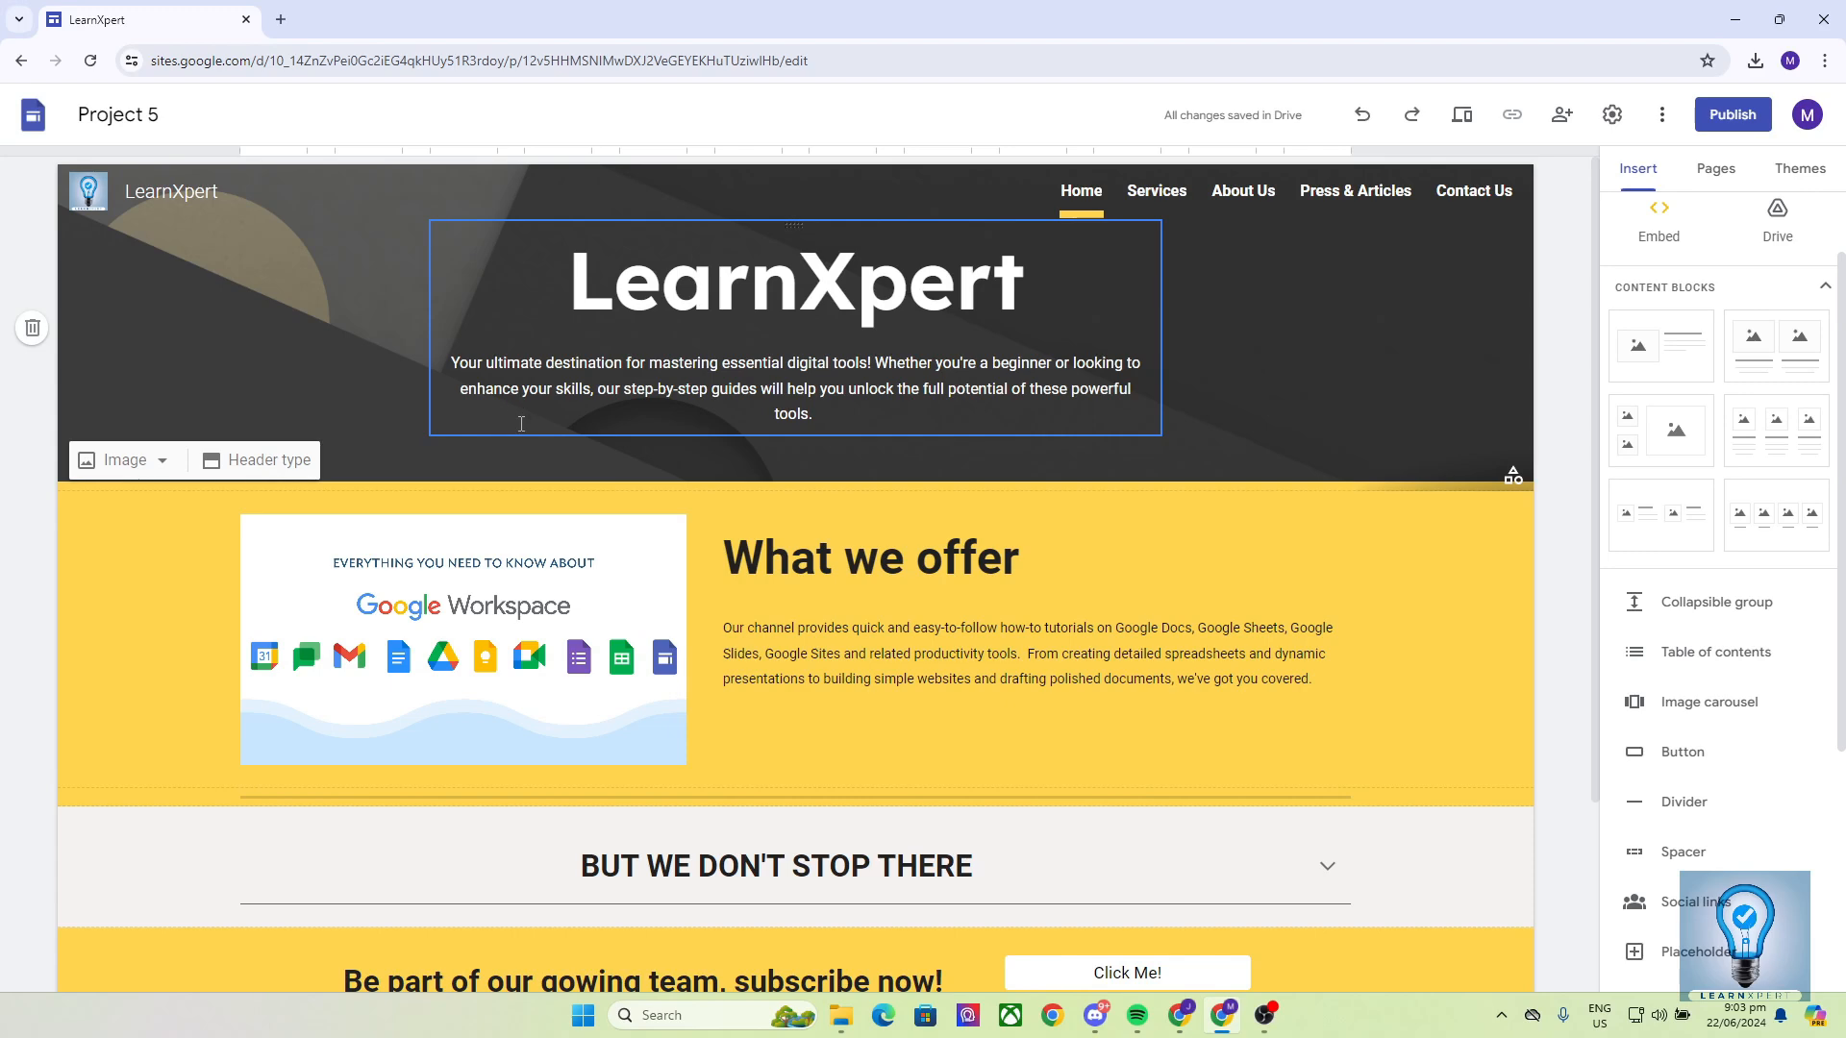
key("ctrl+t")
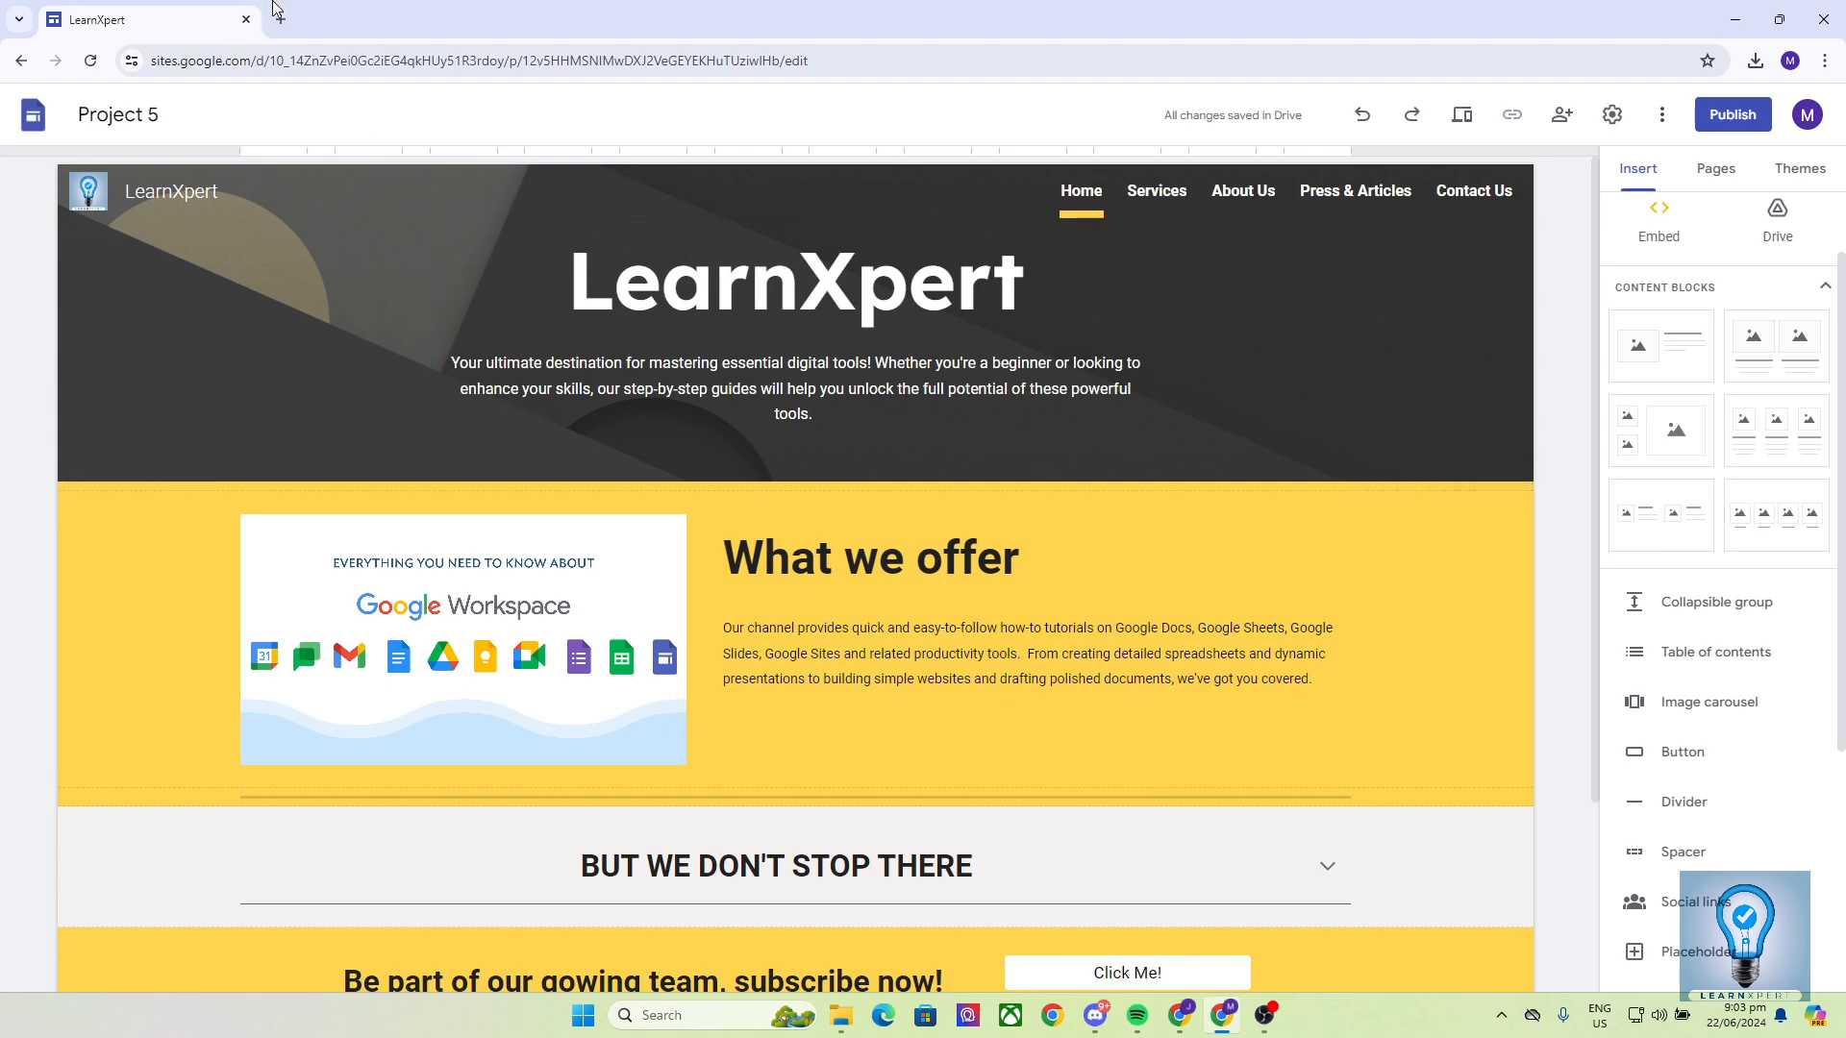
type("sites.google.")
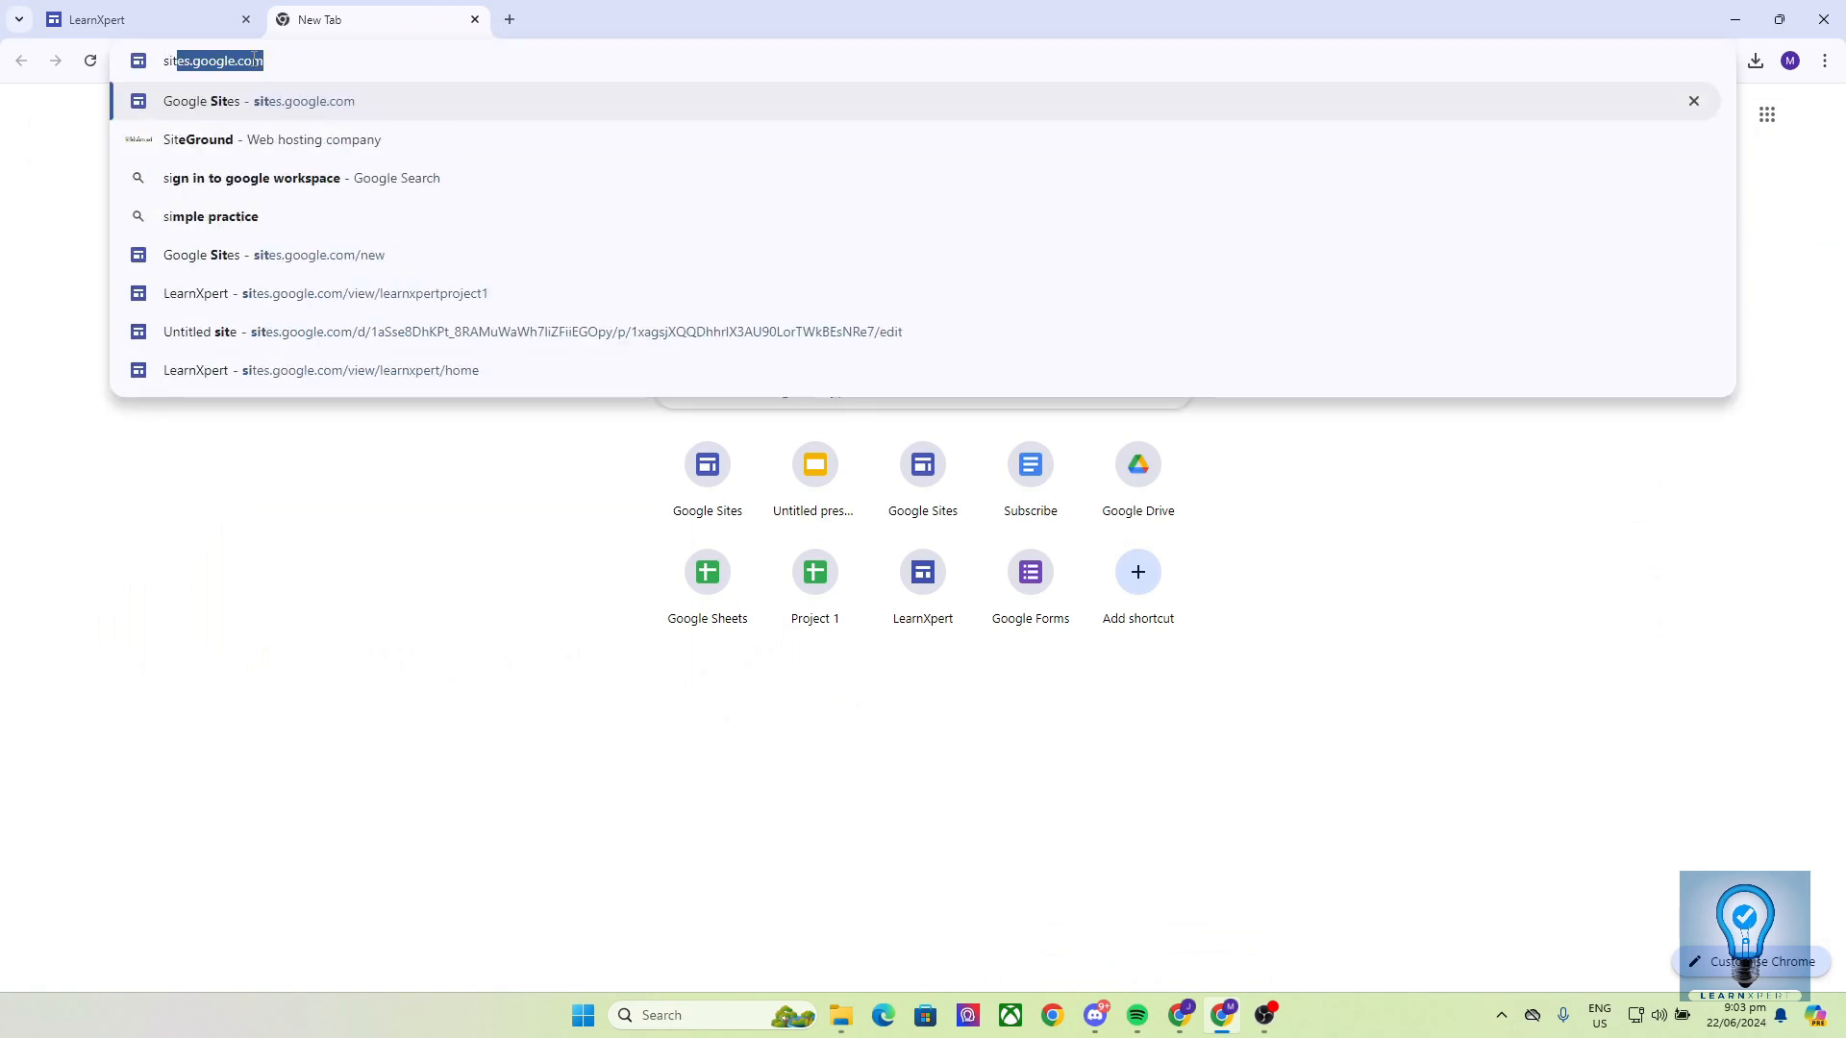
type("com")
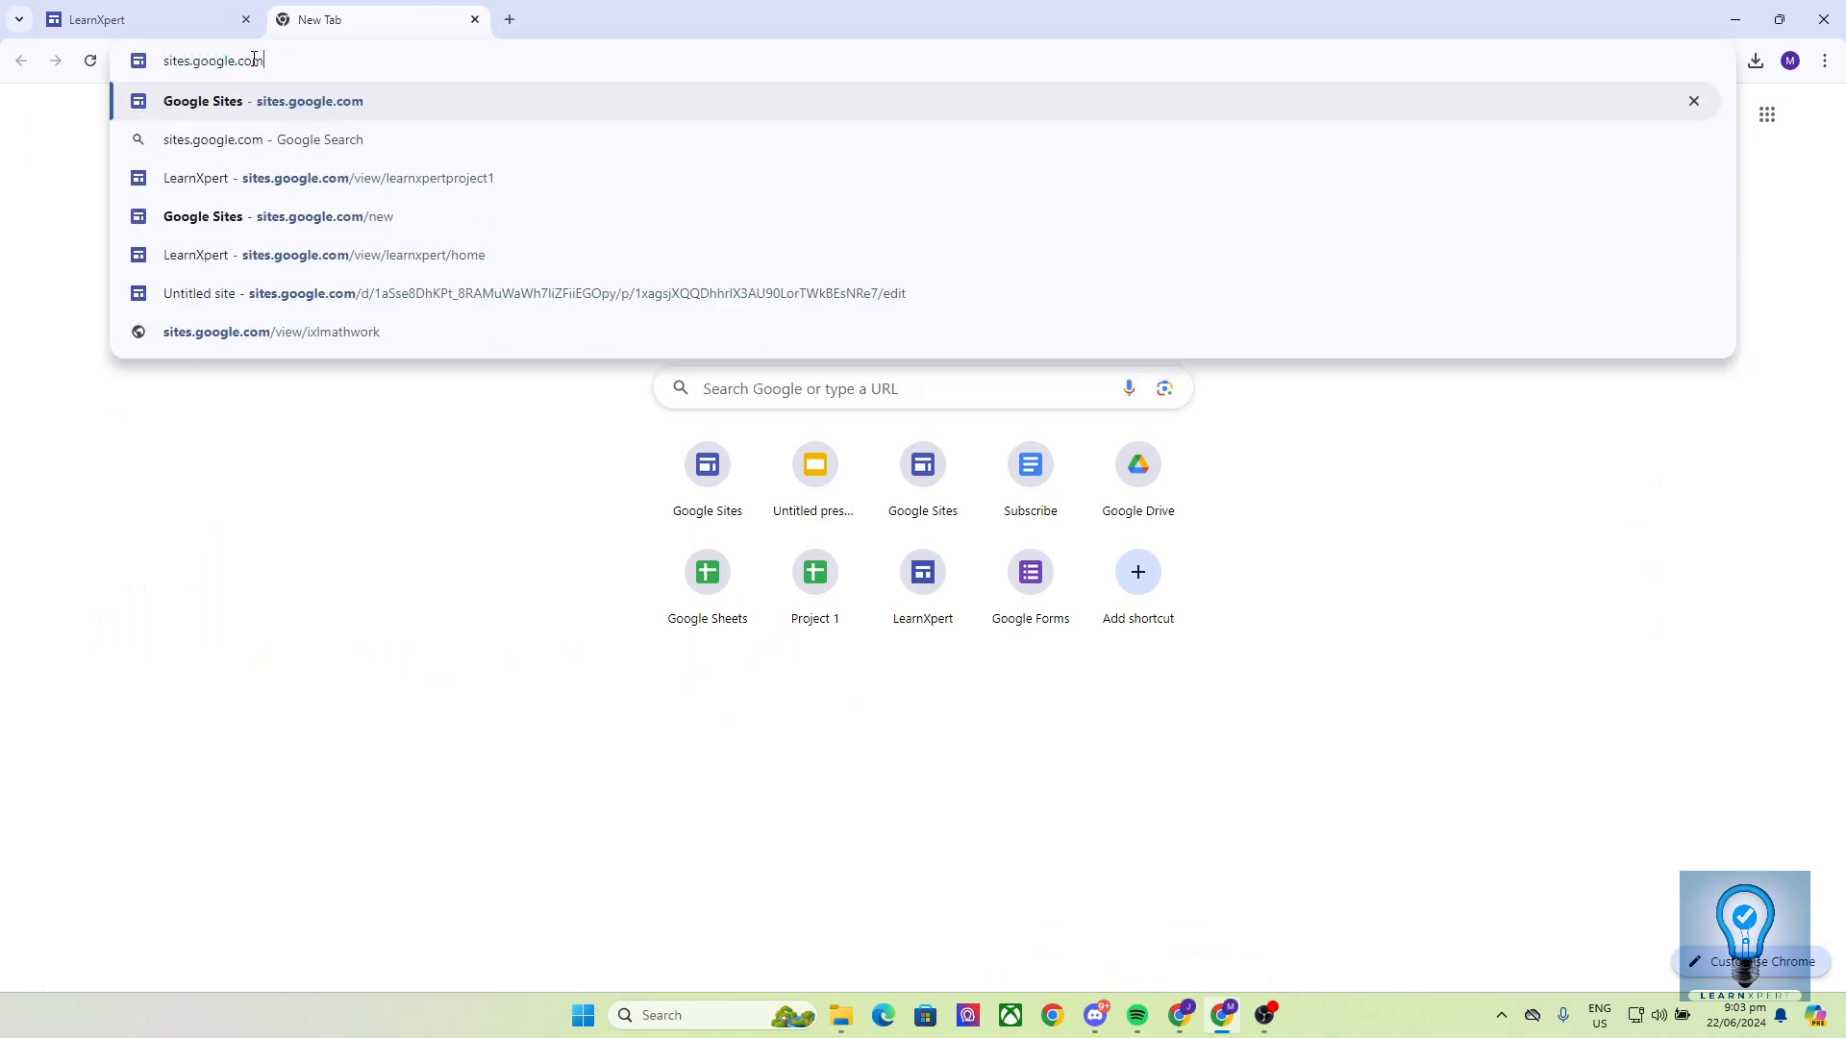
key("Return")
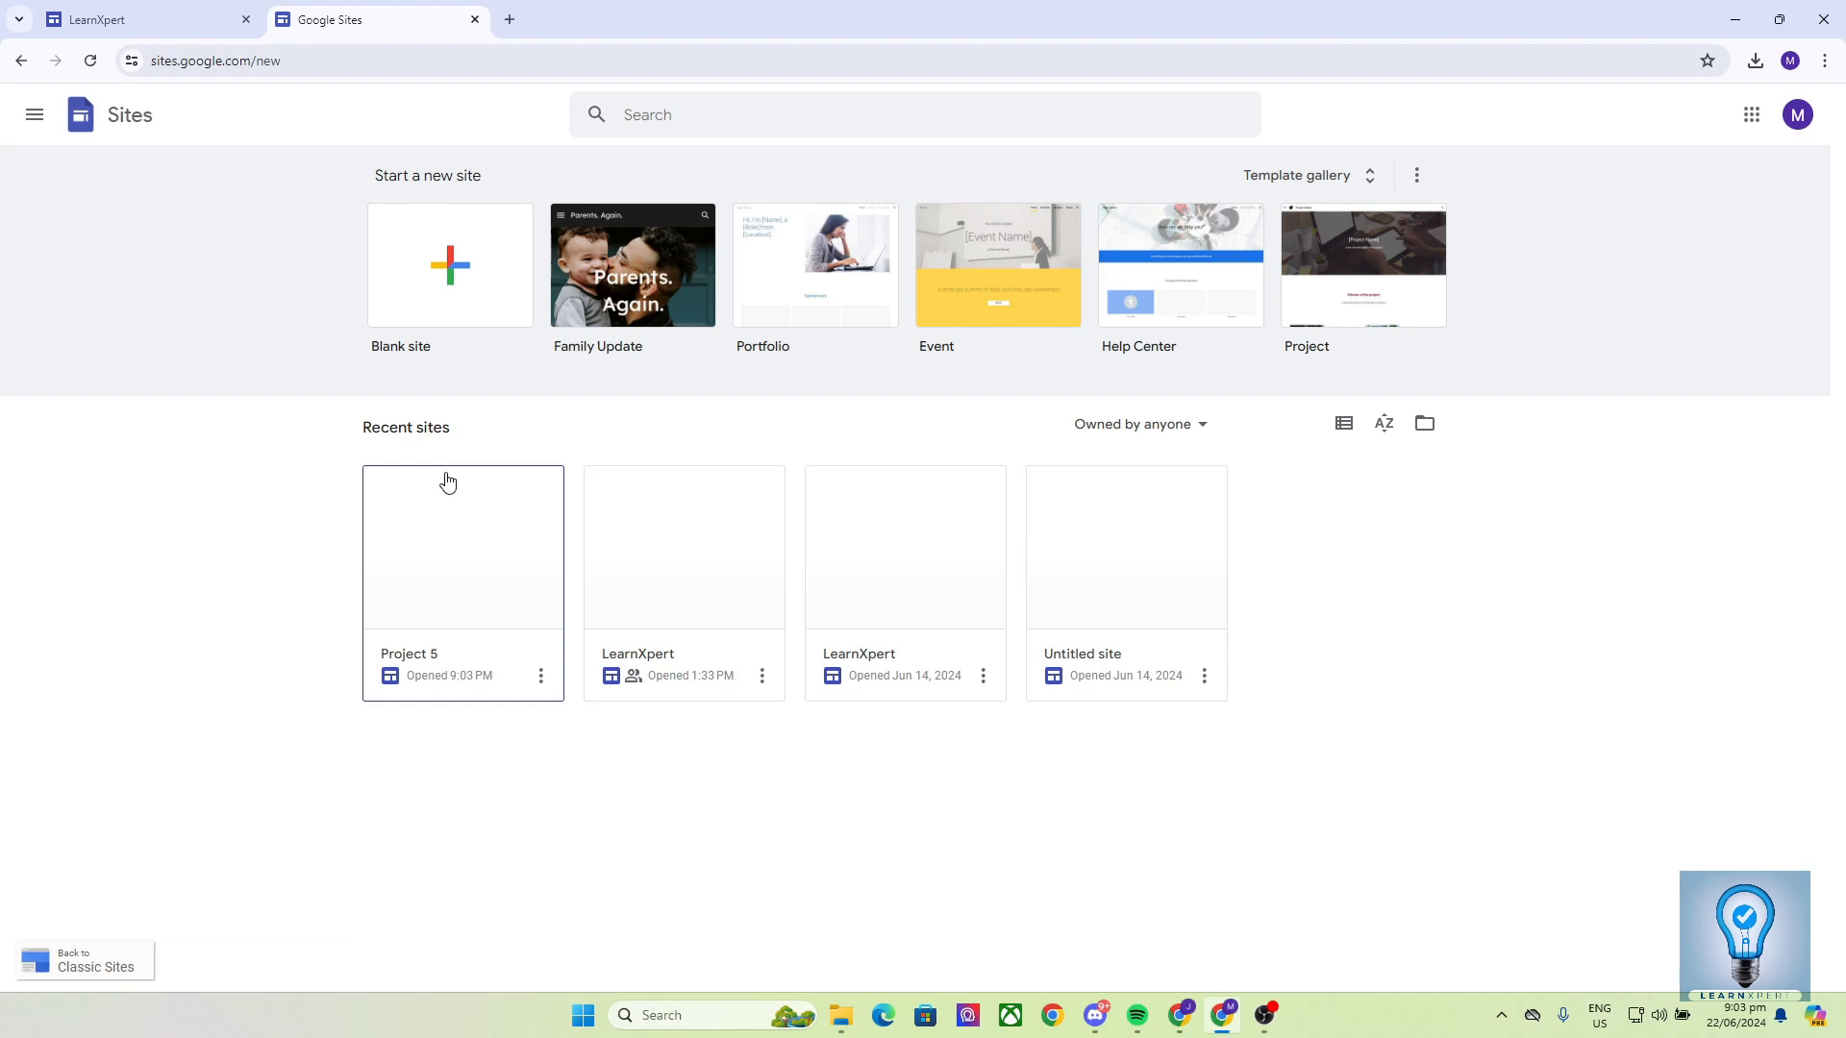
Open Google Drive in a separate tab, find the option for creating a new Google Sites file, and close Drive
left_click(510, 20)
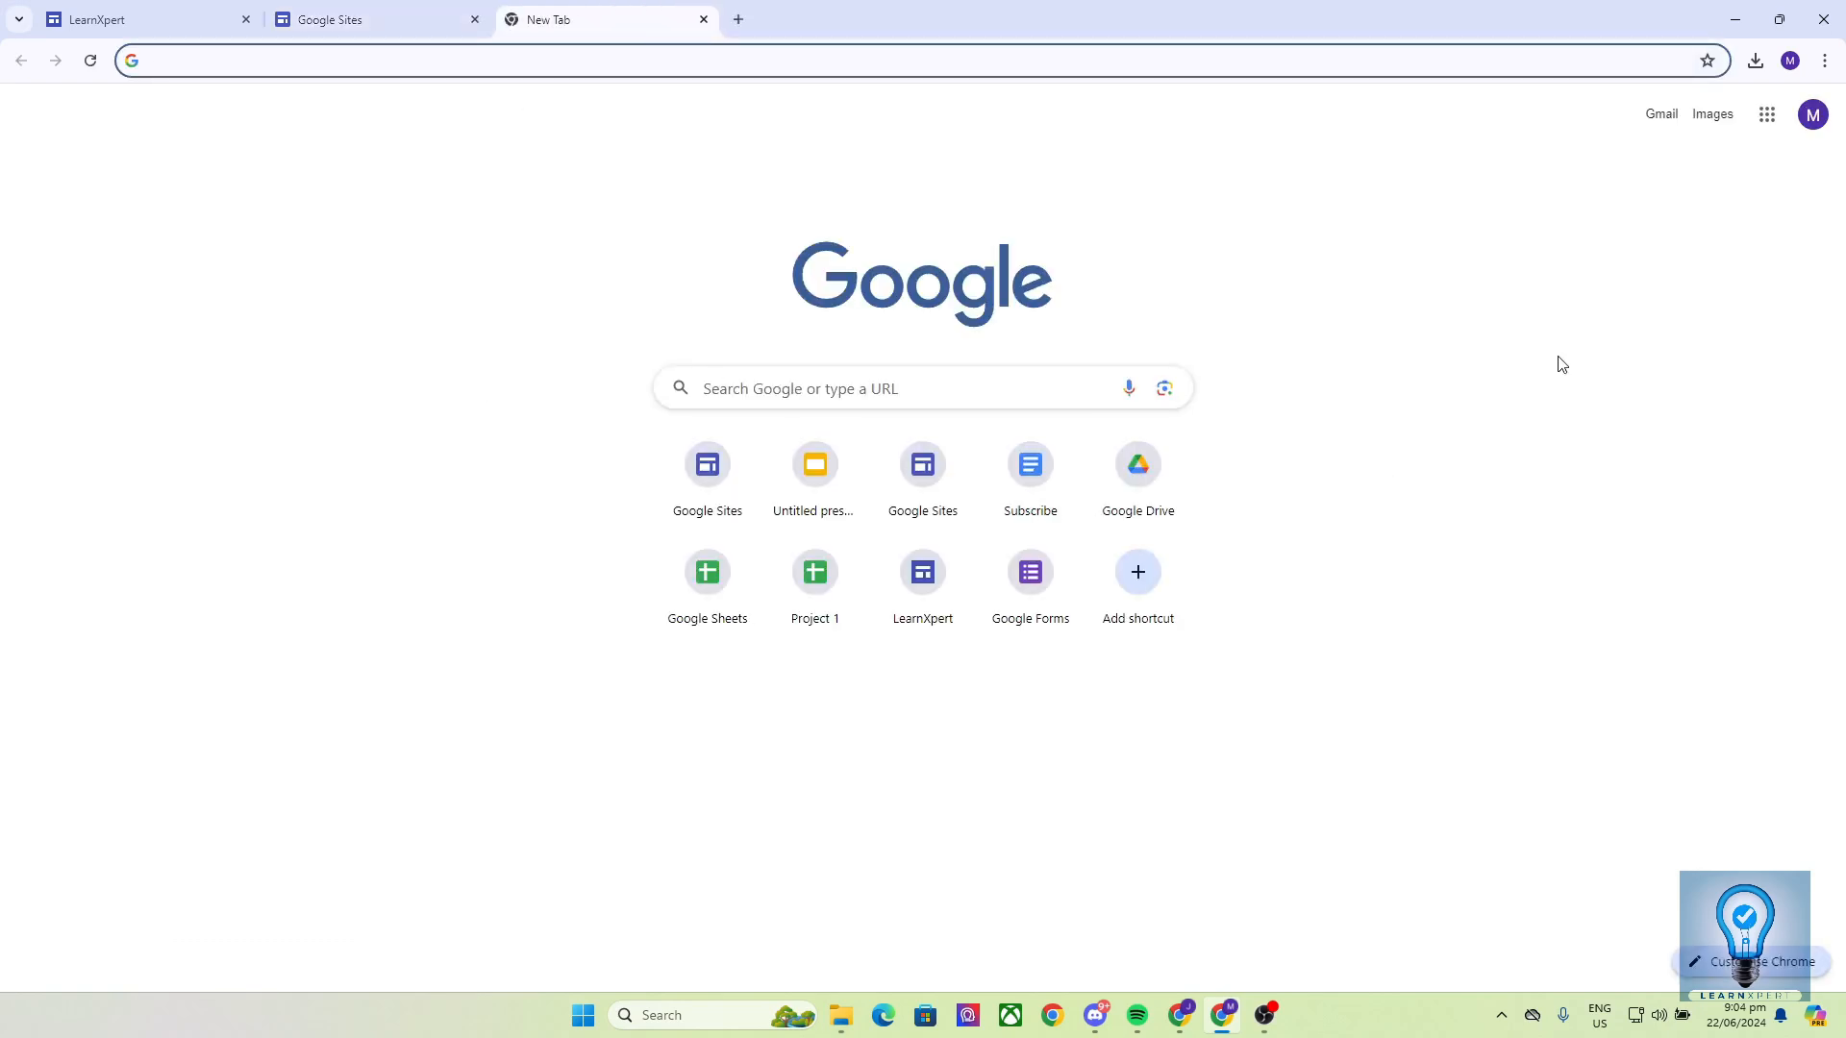
left_click(1767, 115)
left_click(1677, 516)
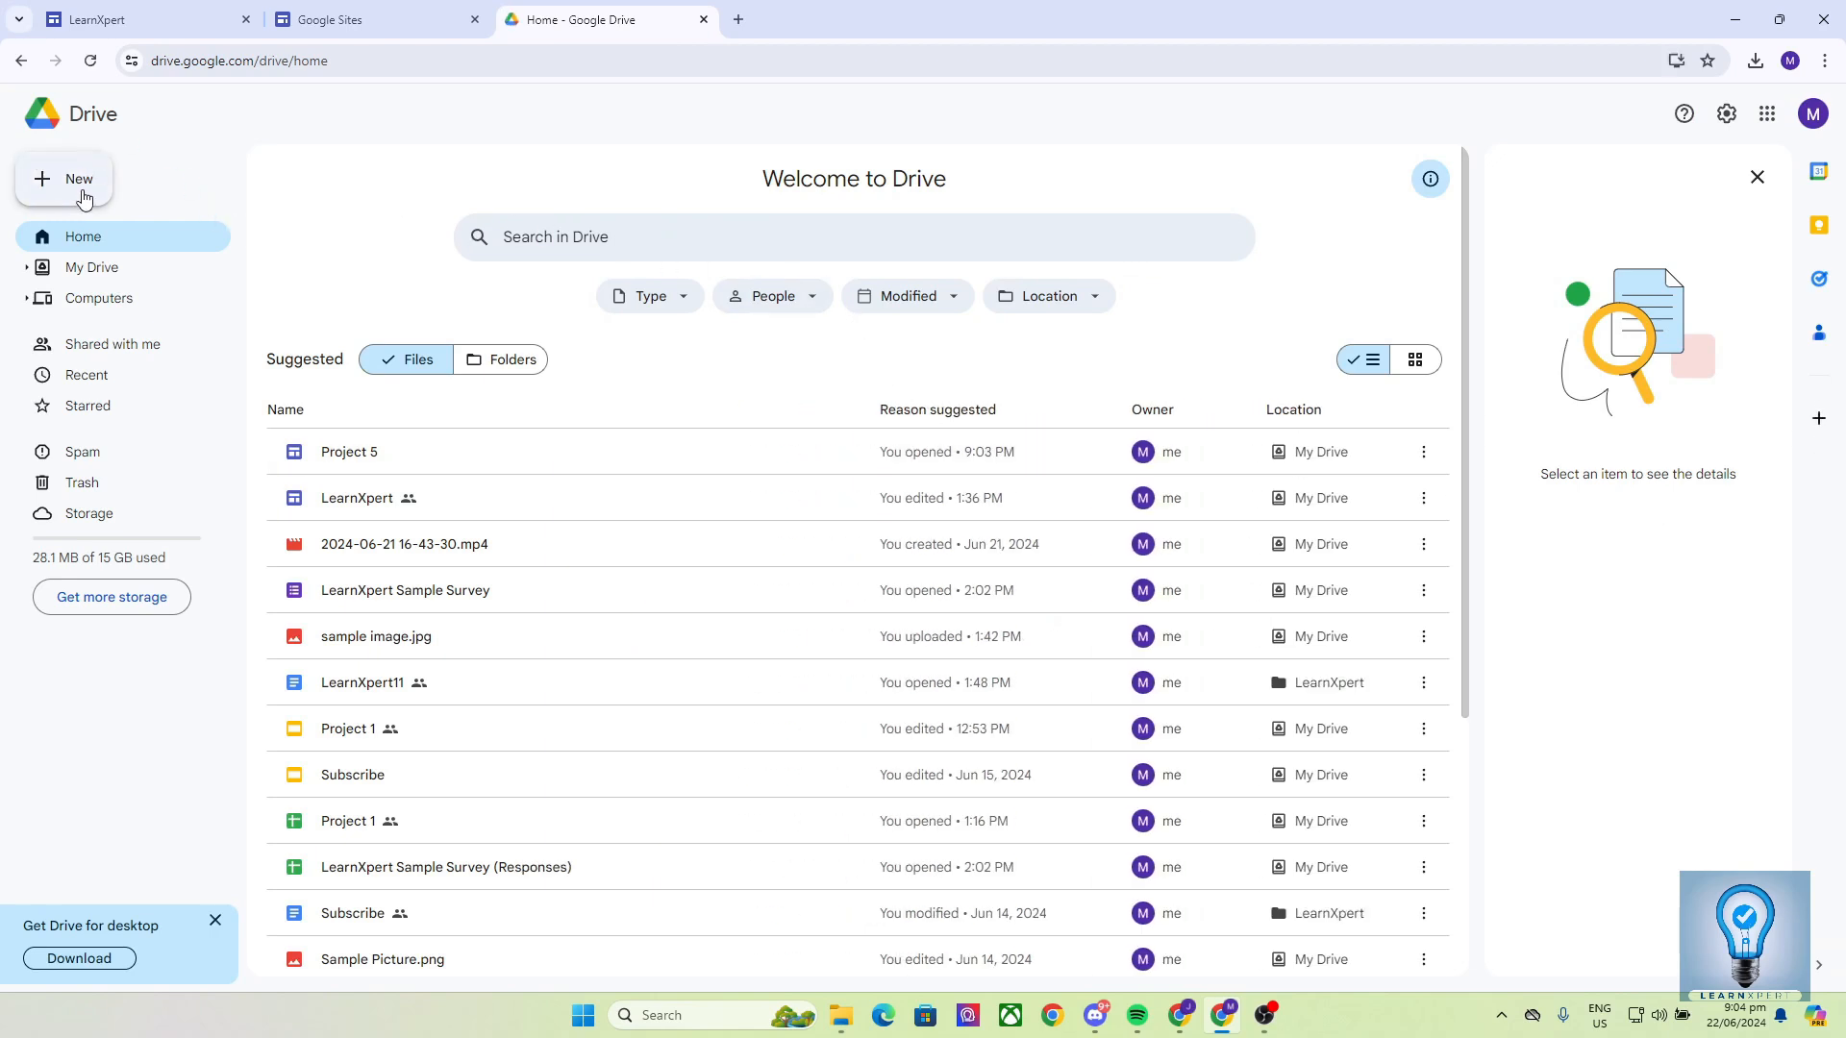
left_click(55, 178)
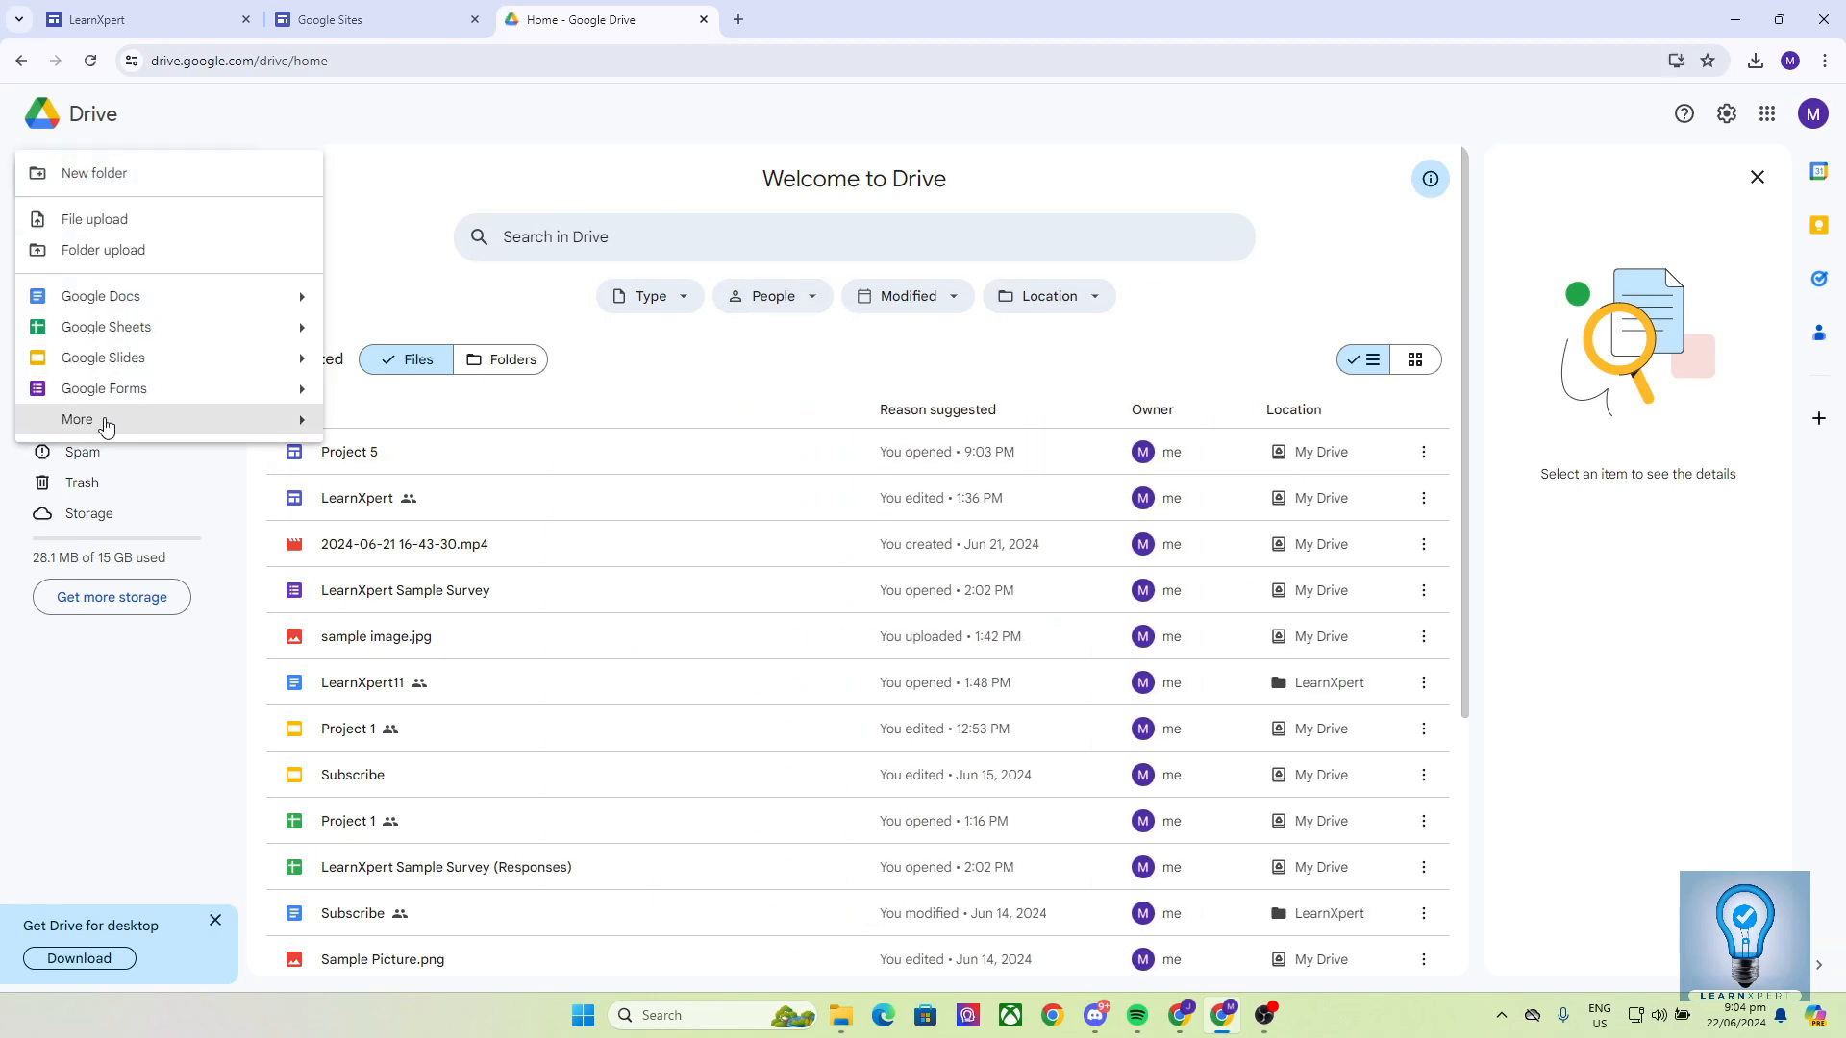
mouse_move(107, 426)
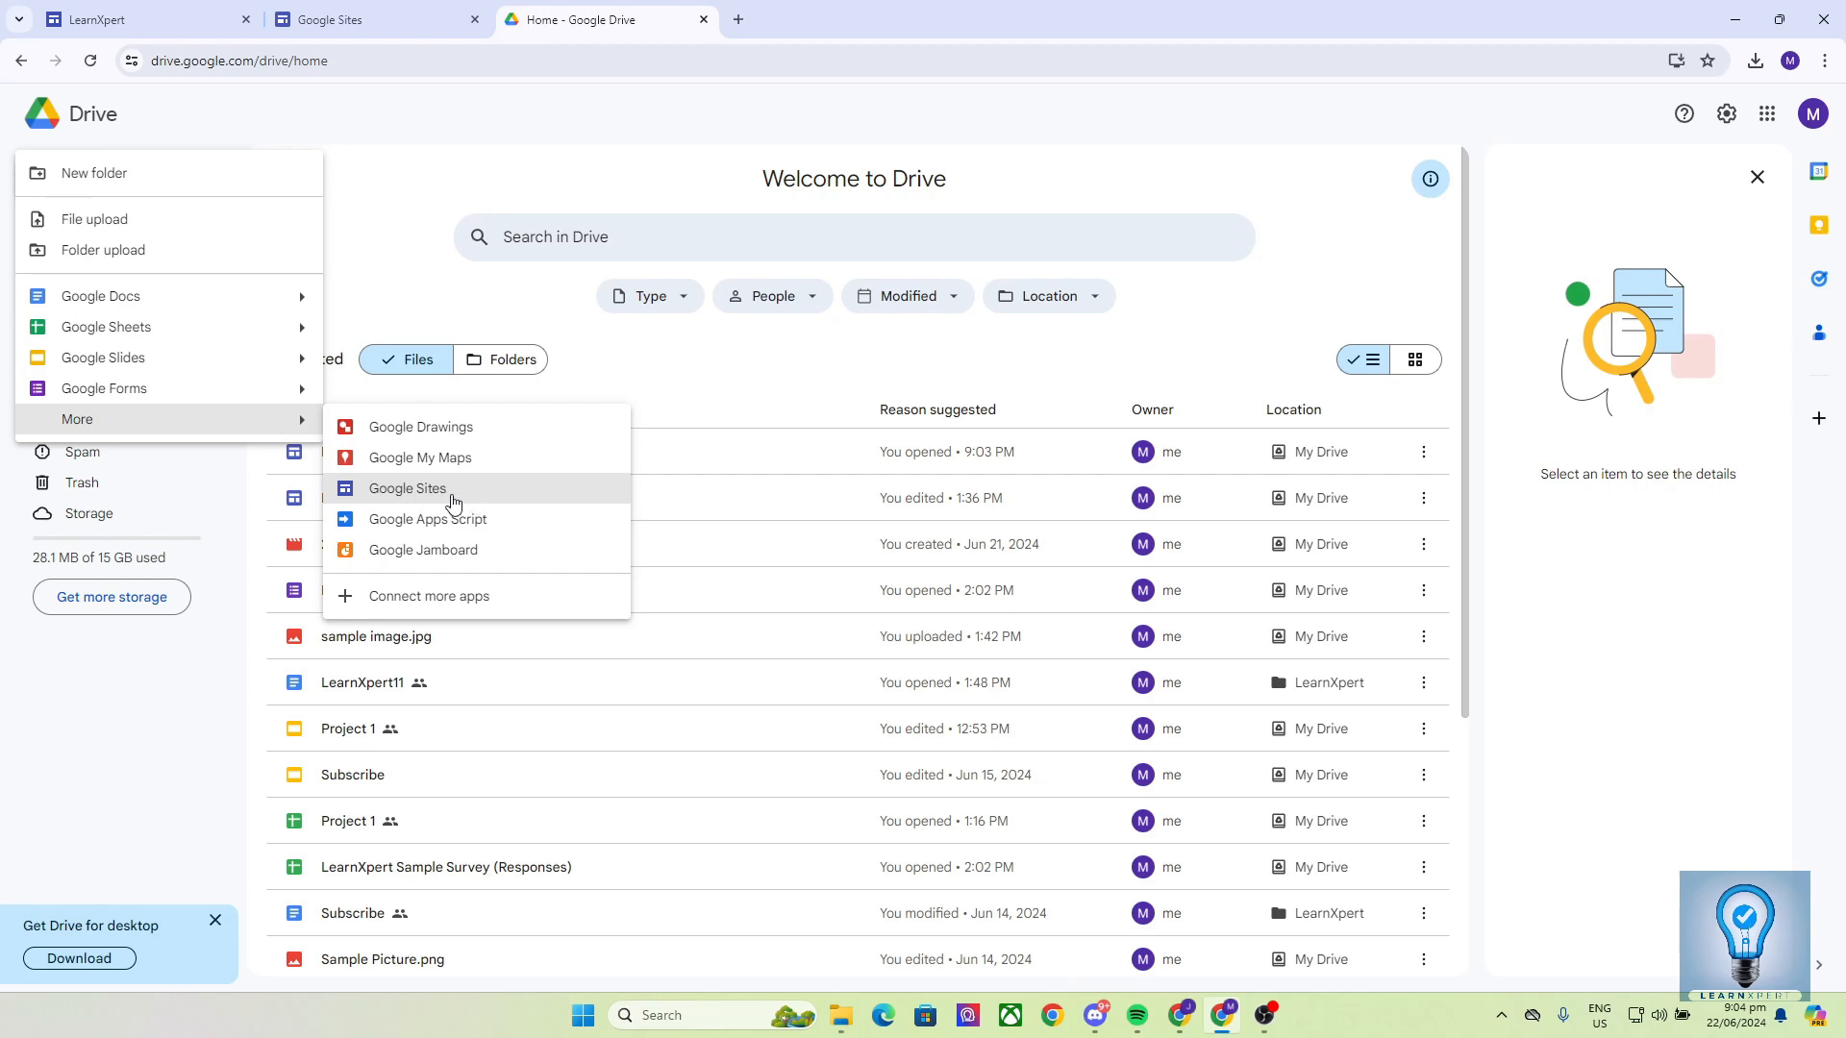
left_click(704, 19)
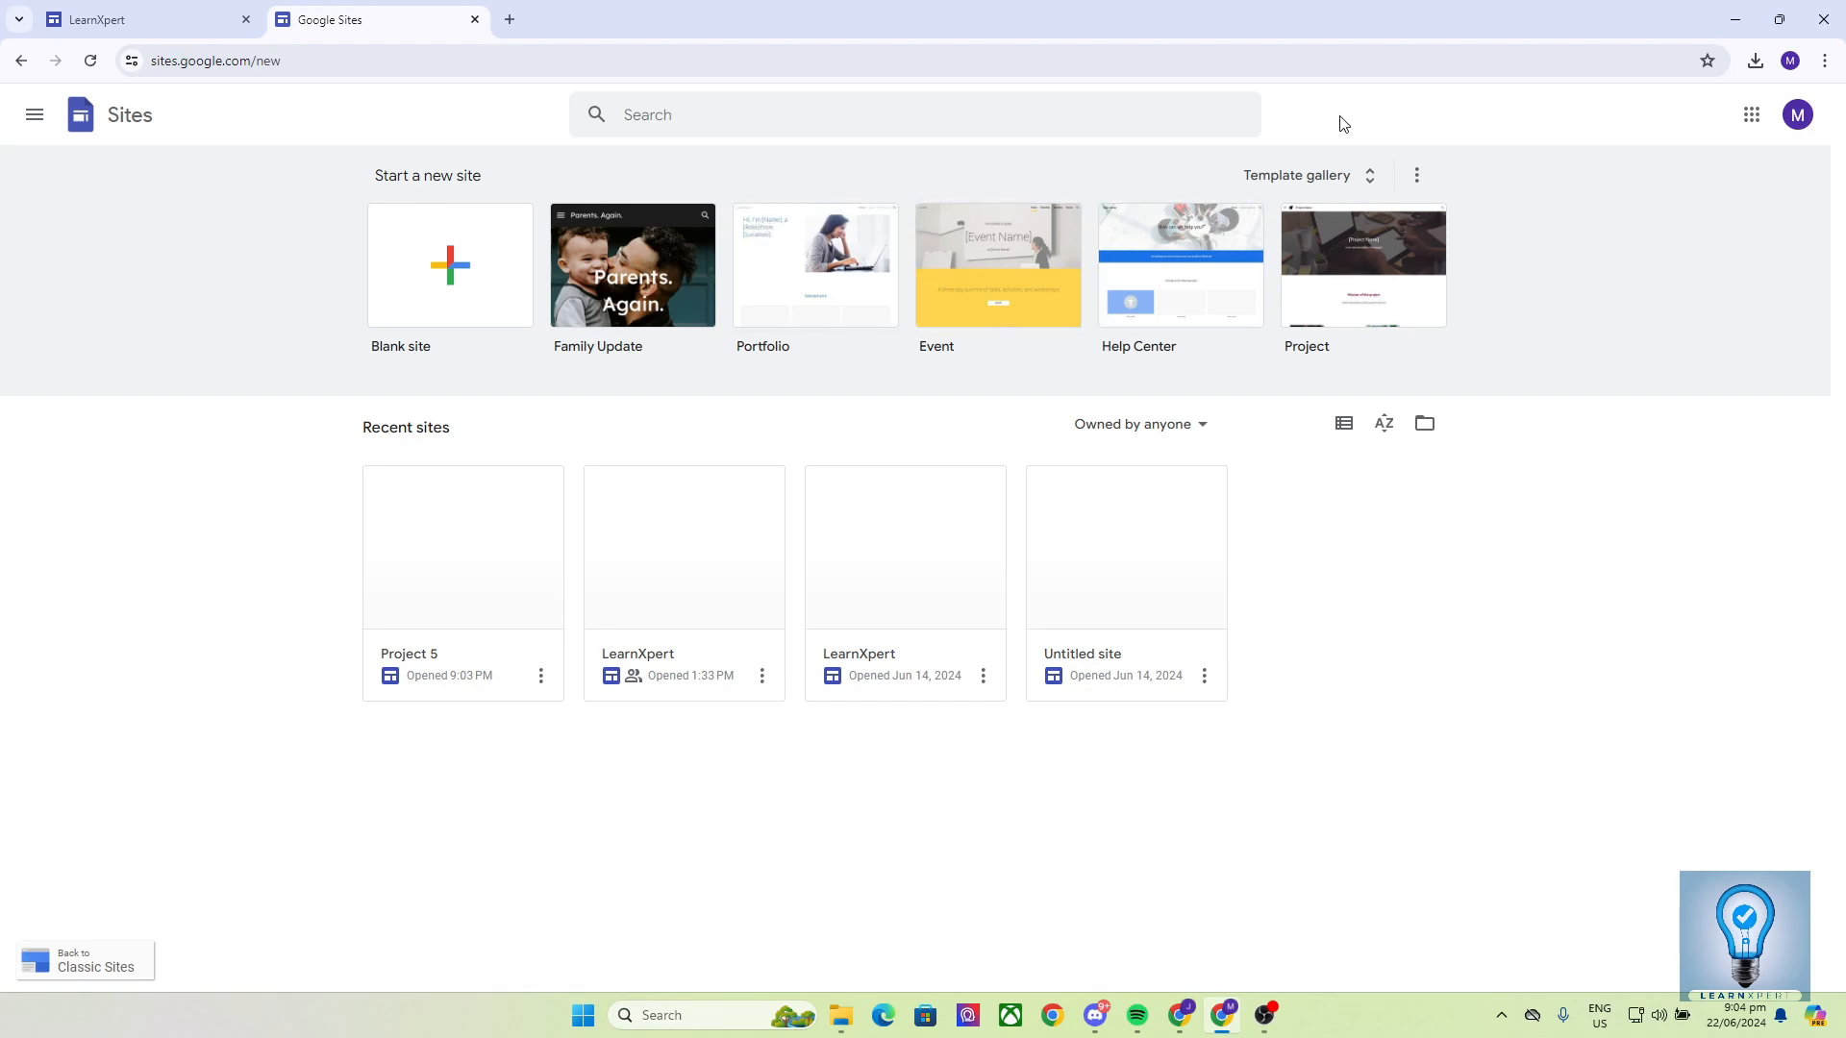
Browse the Google Sites template gallery through its Personal, Work, Small business and Education templates, and return to the Sites home page
left_click(1315, 178)
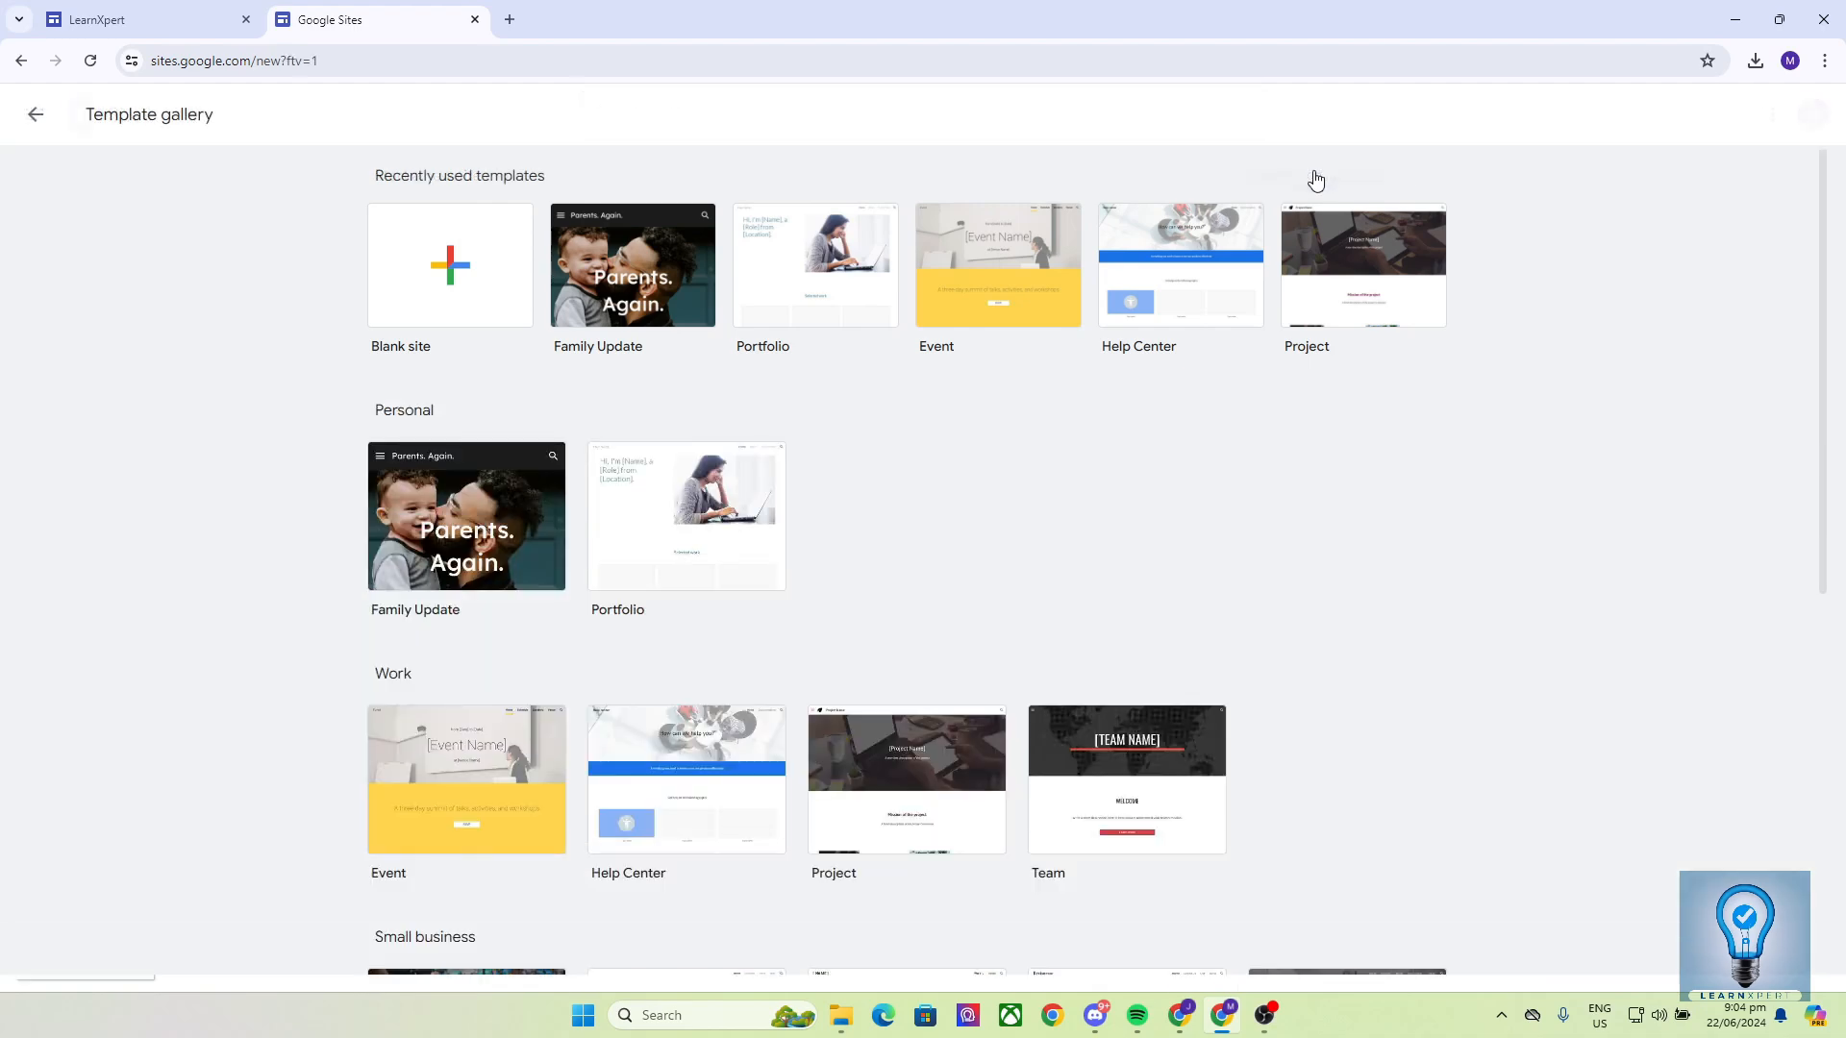
scroll(742, 519, "down", 6)
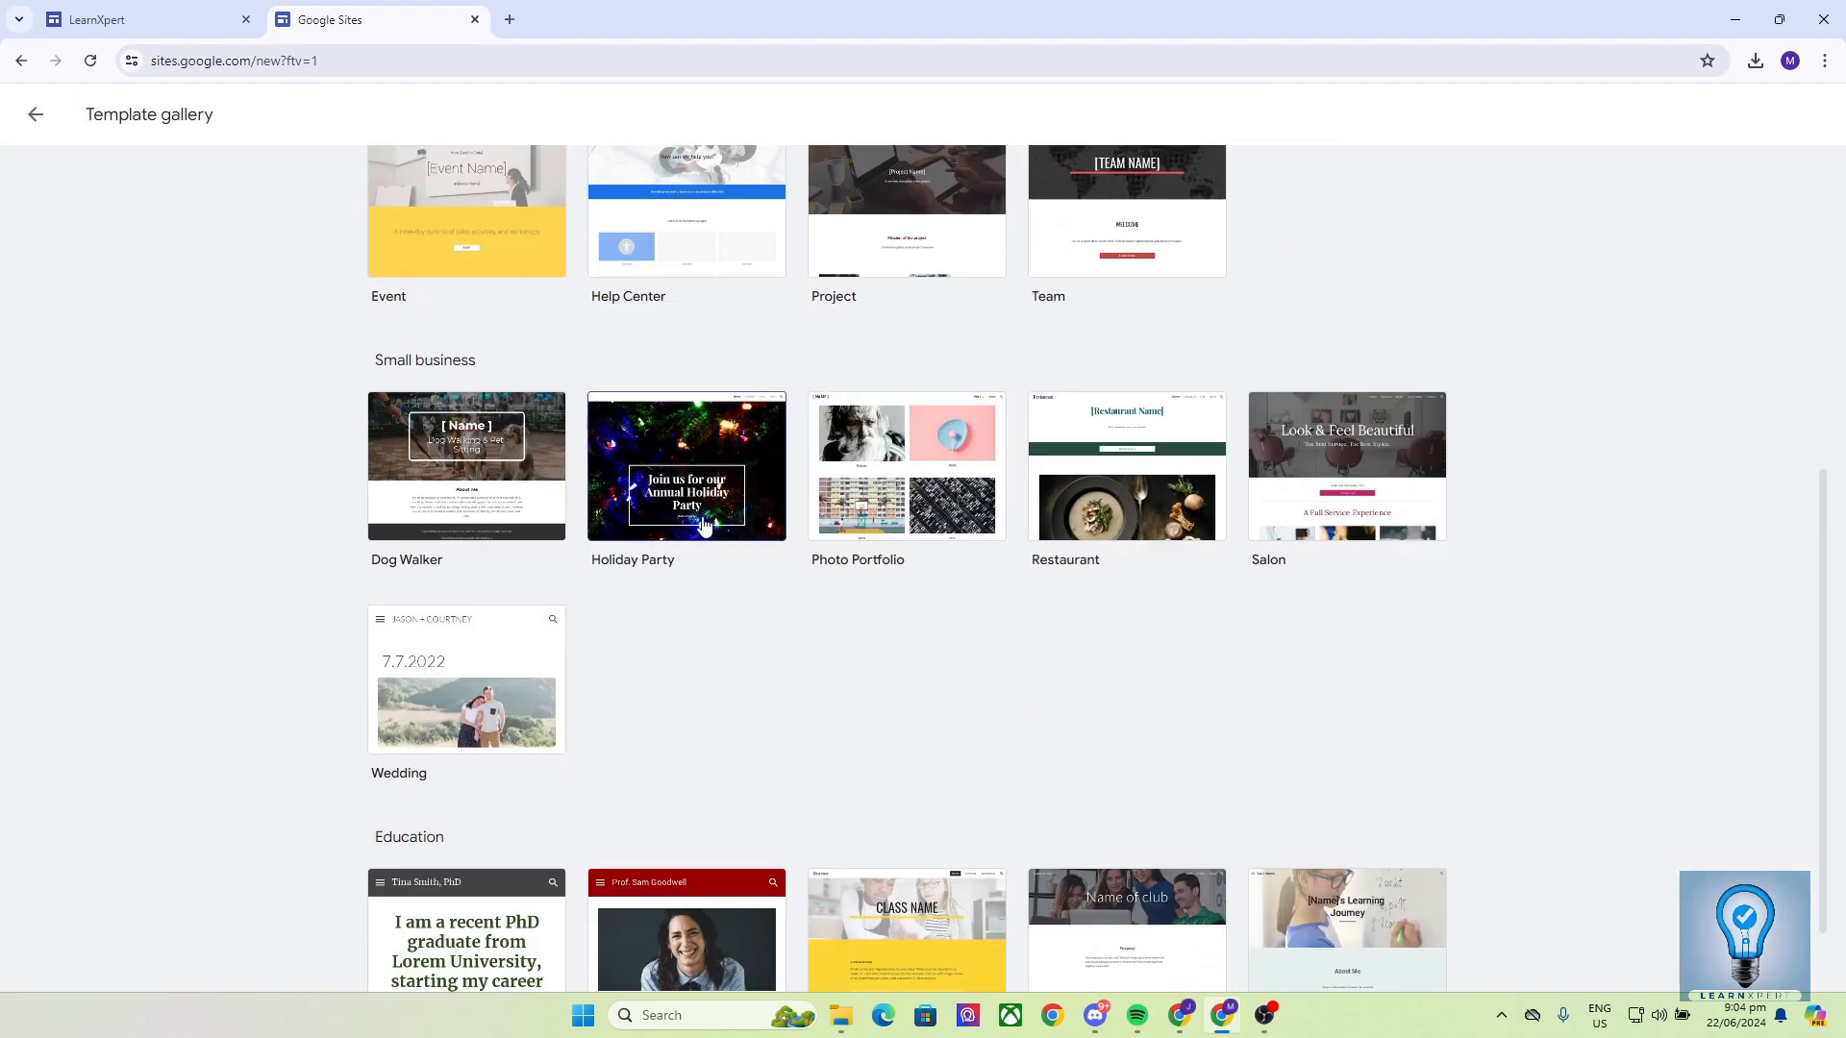
scroll(693, 351, "up", 6)
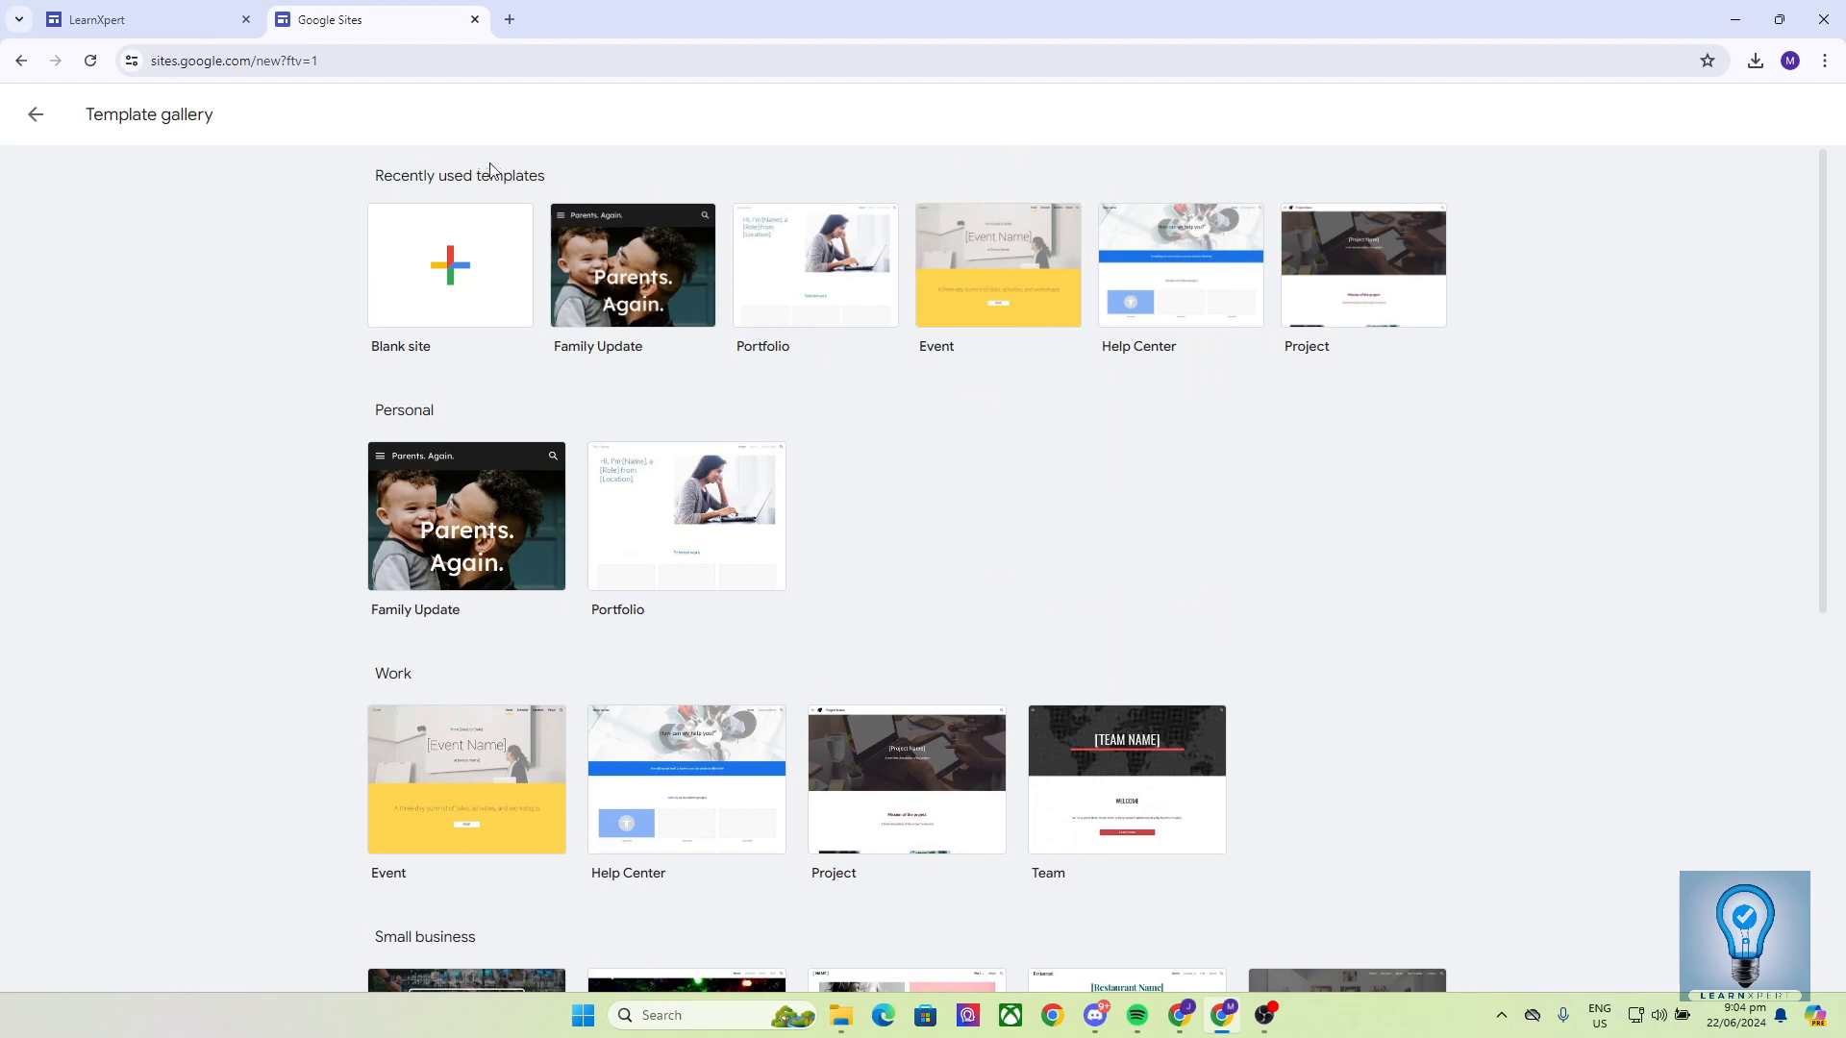
left_click(39, 117)
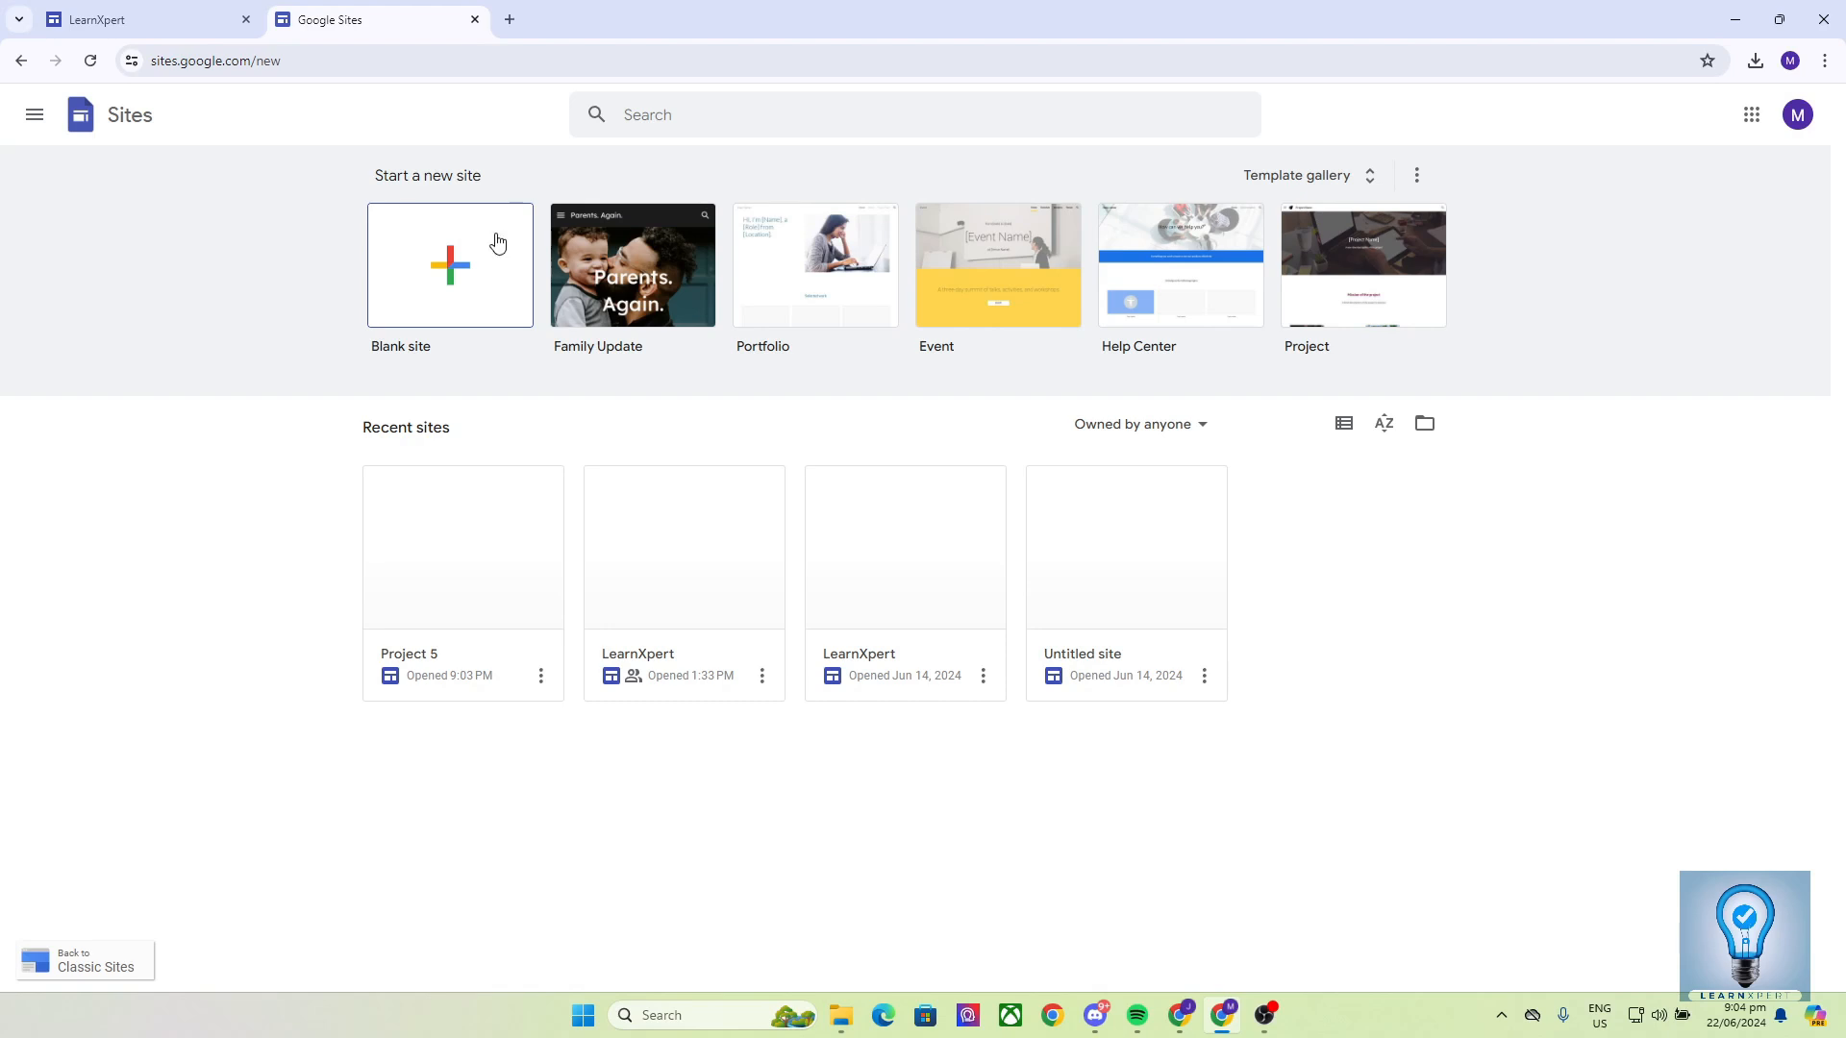
Create a new blank site and name its file "Project X"
left_click(450, 281)
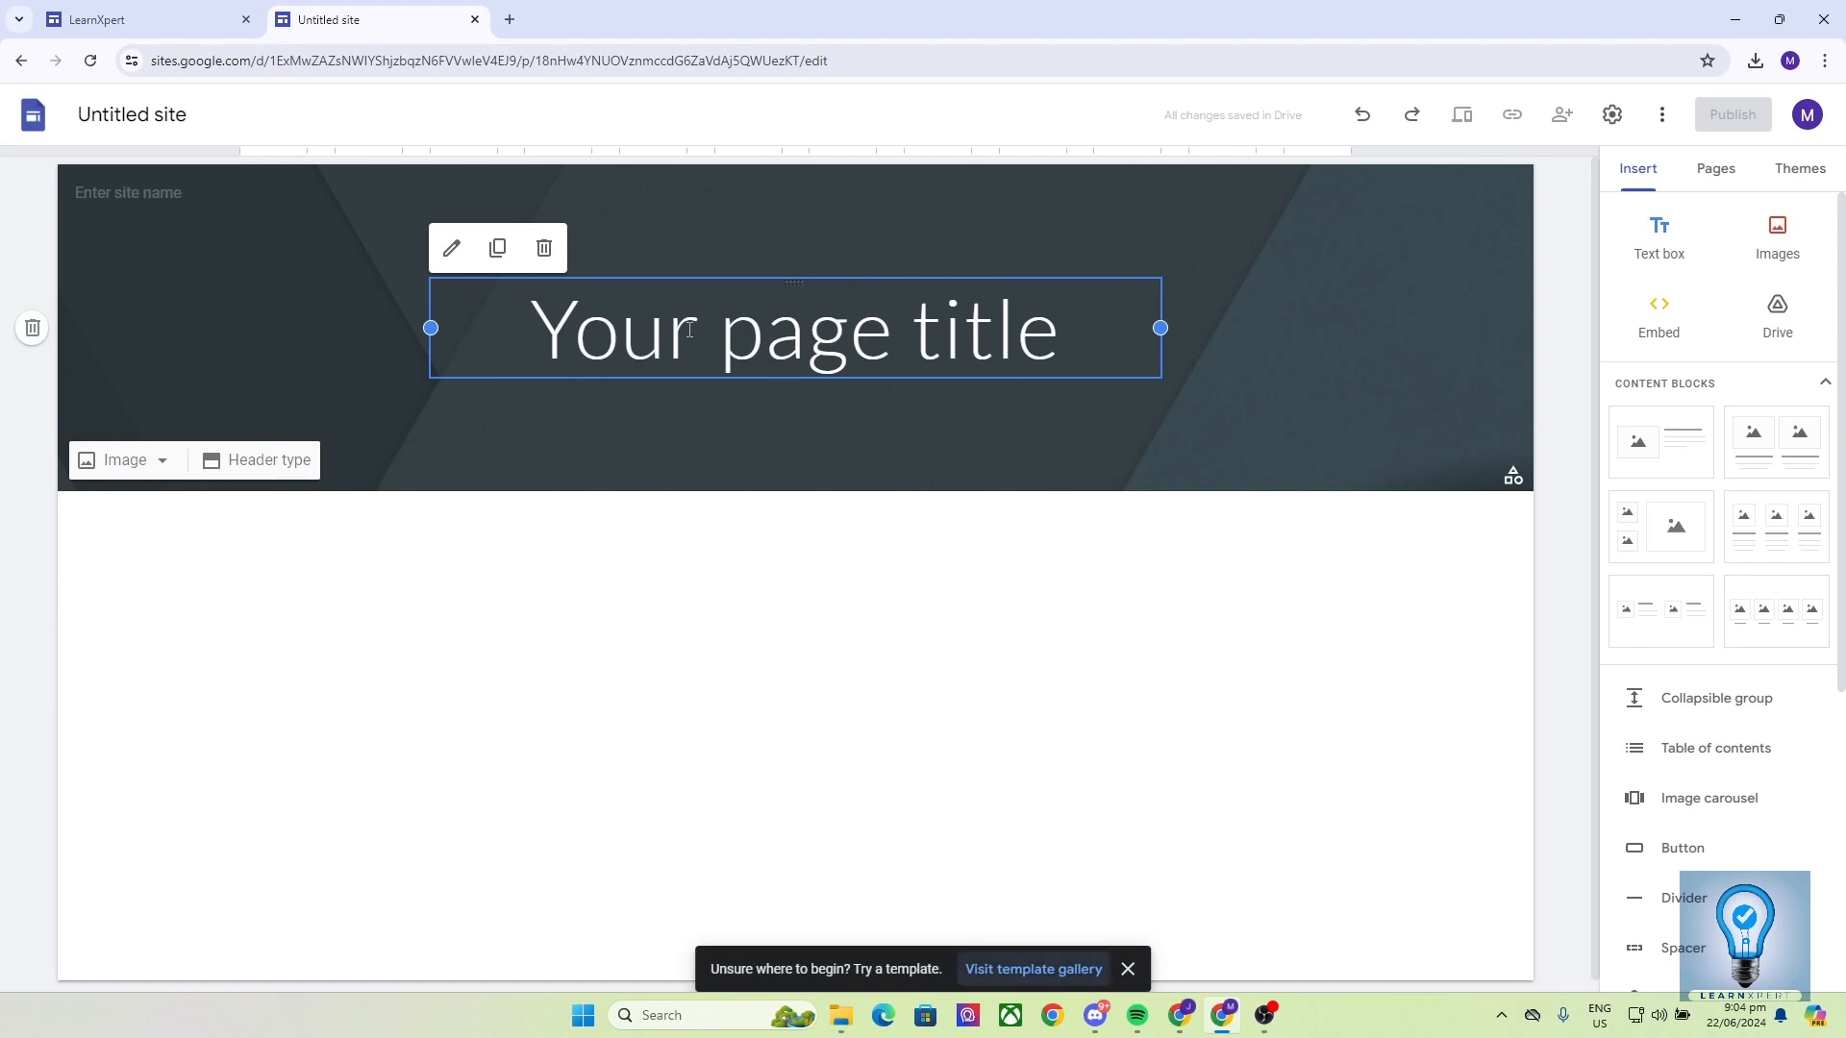
left_click(257, 285)
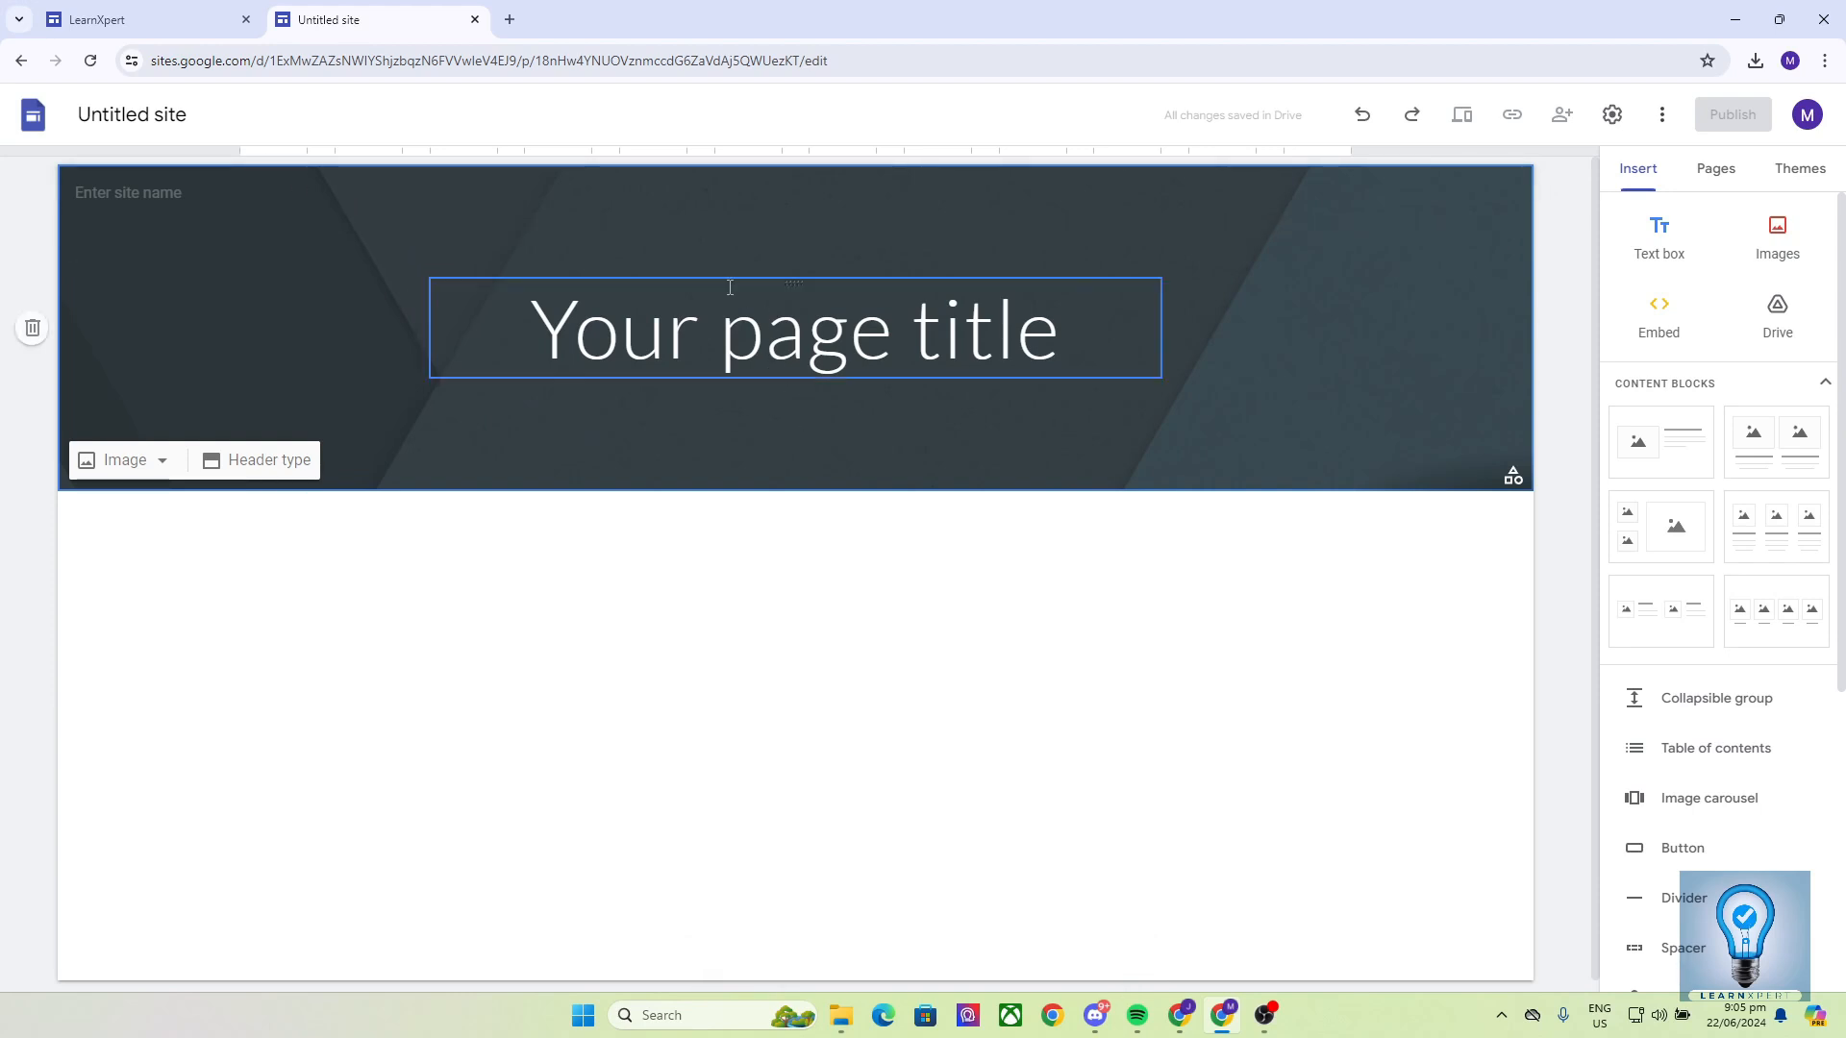
left_click(132, 115)
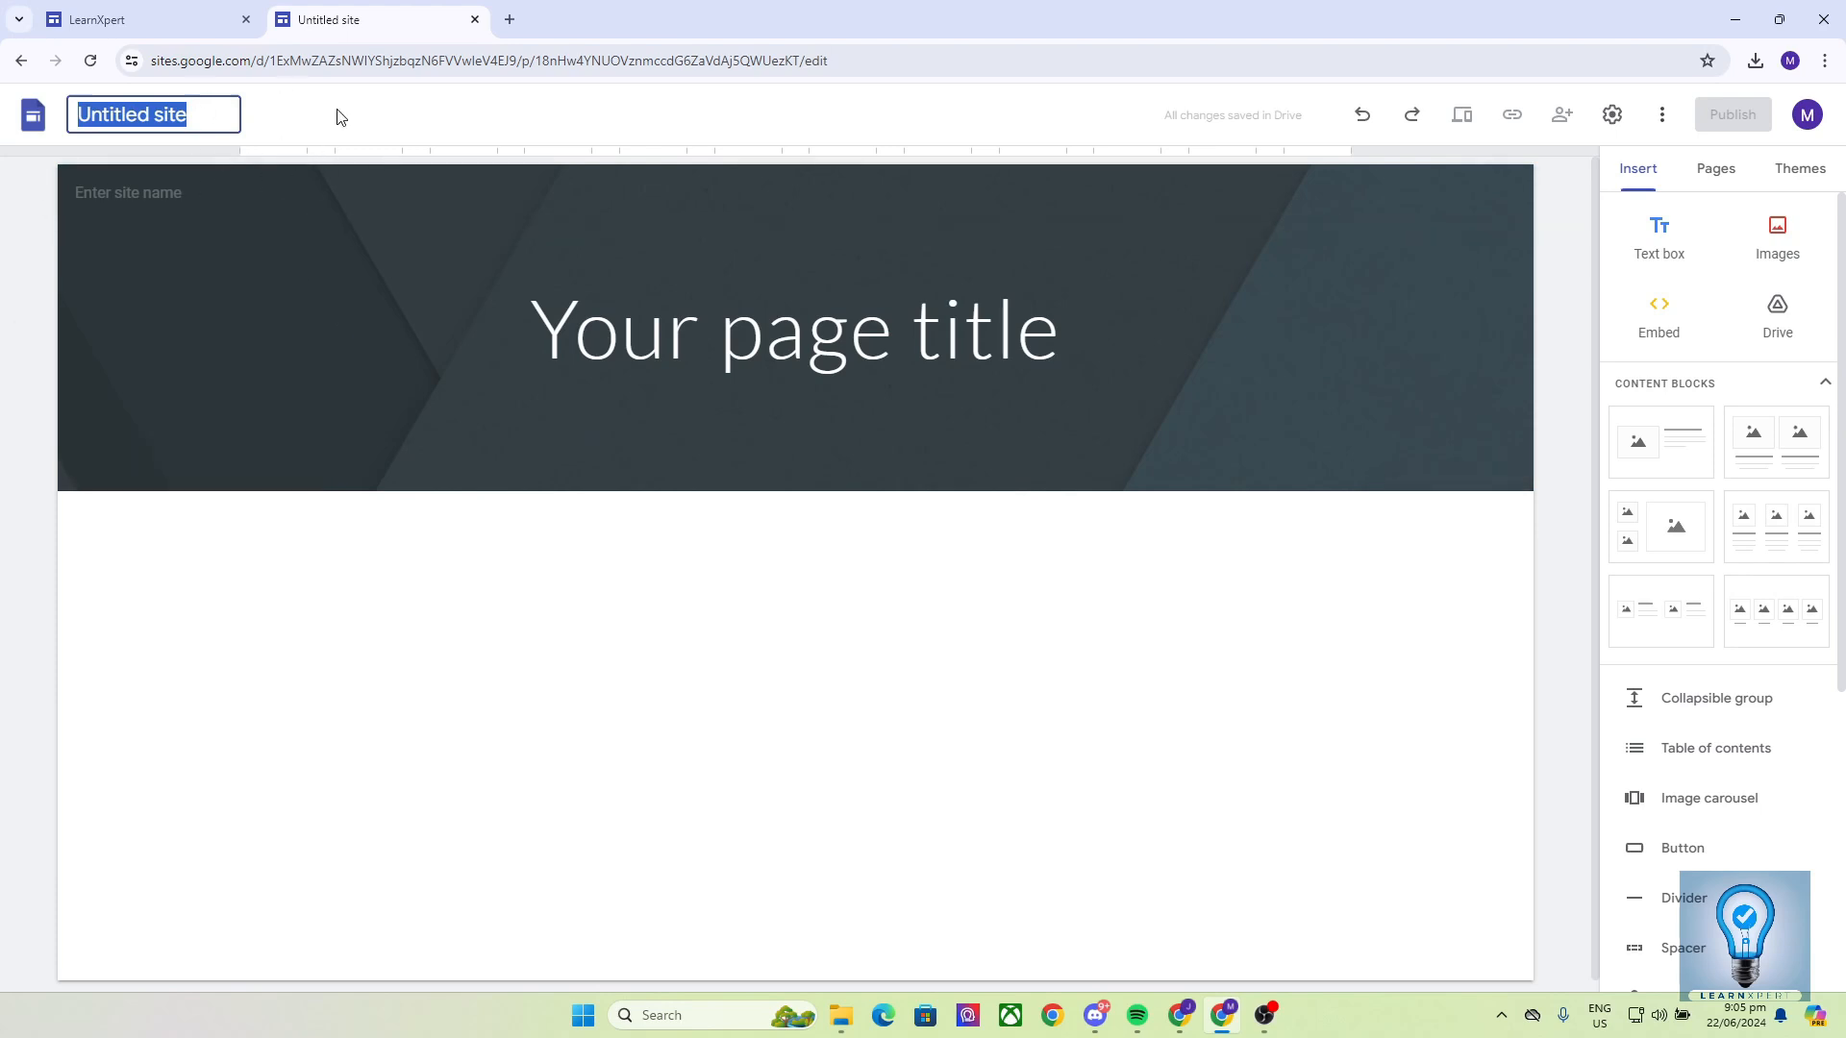
type("Prokjec")
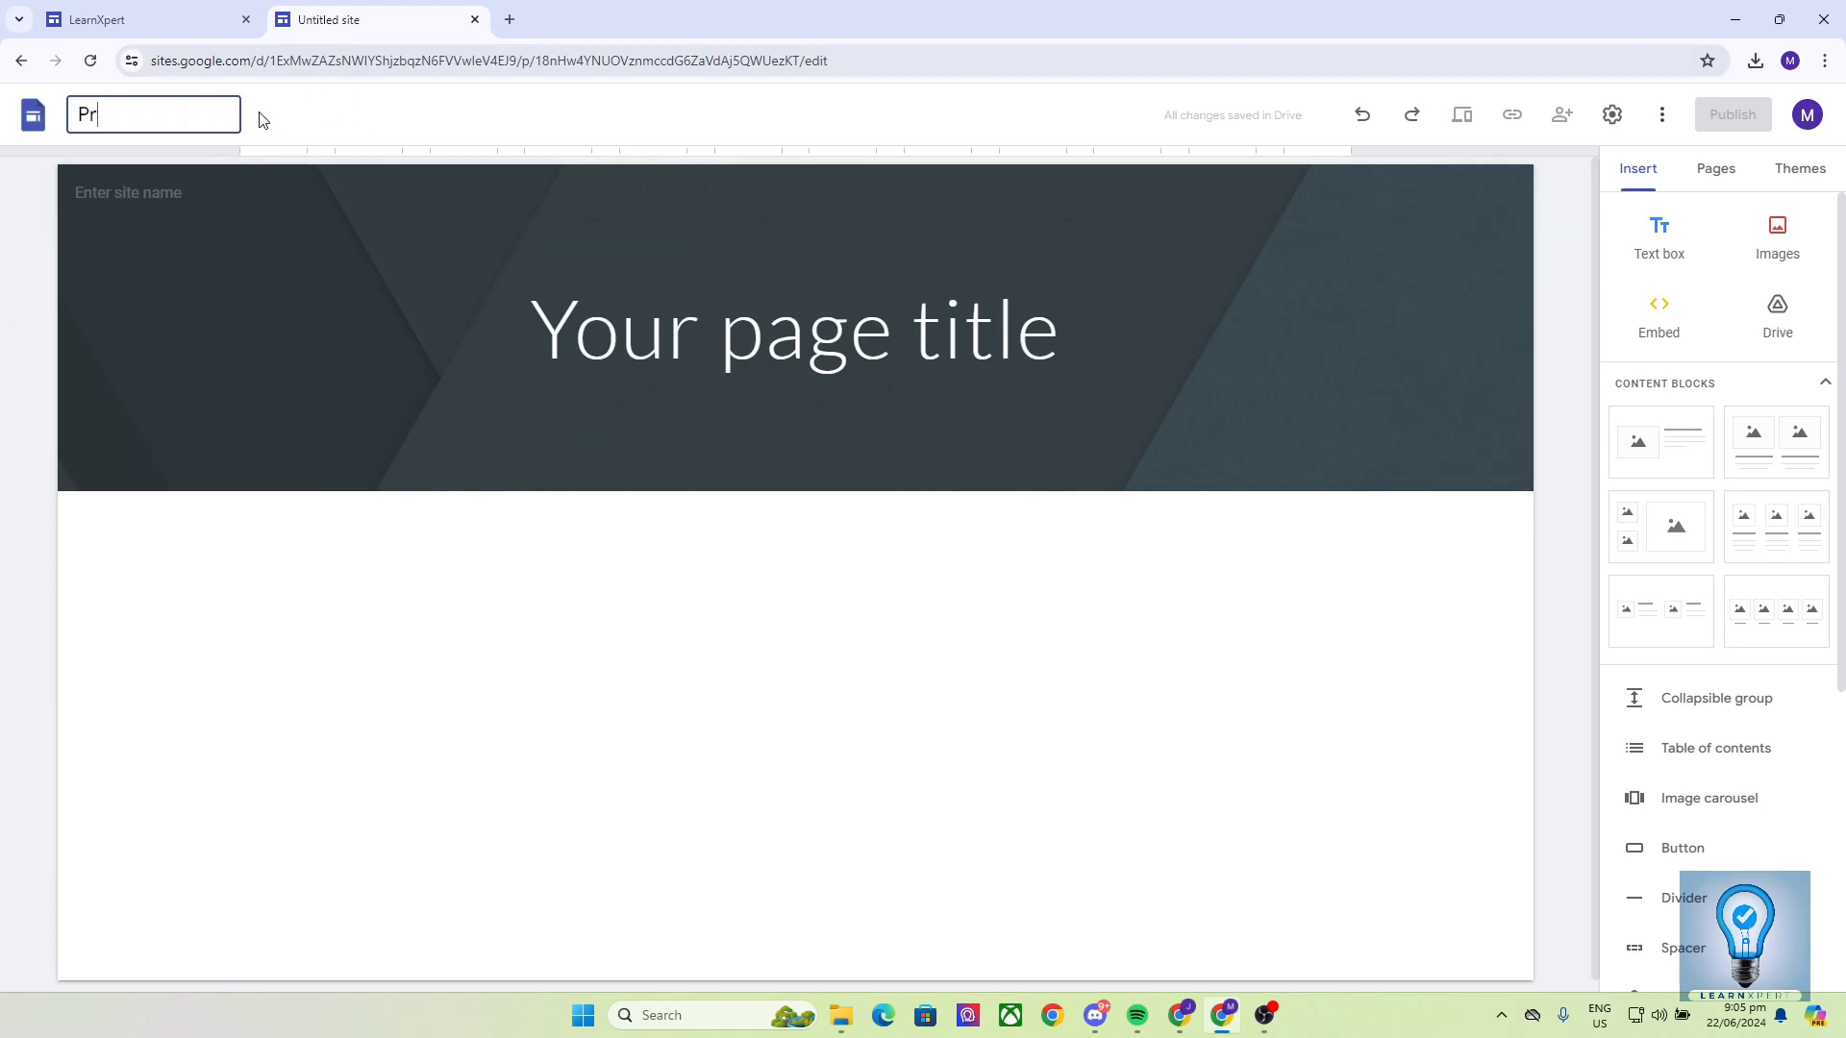
key("BackSpace")
type("kec")
key("BackSpace")
key("BackSpace")
left_click(252, 278)
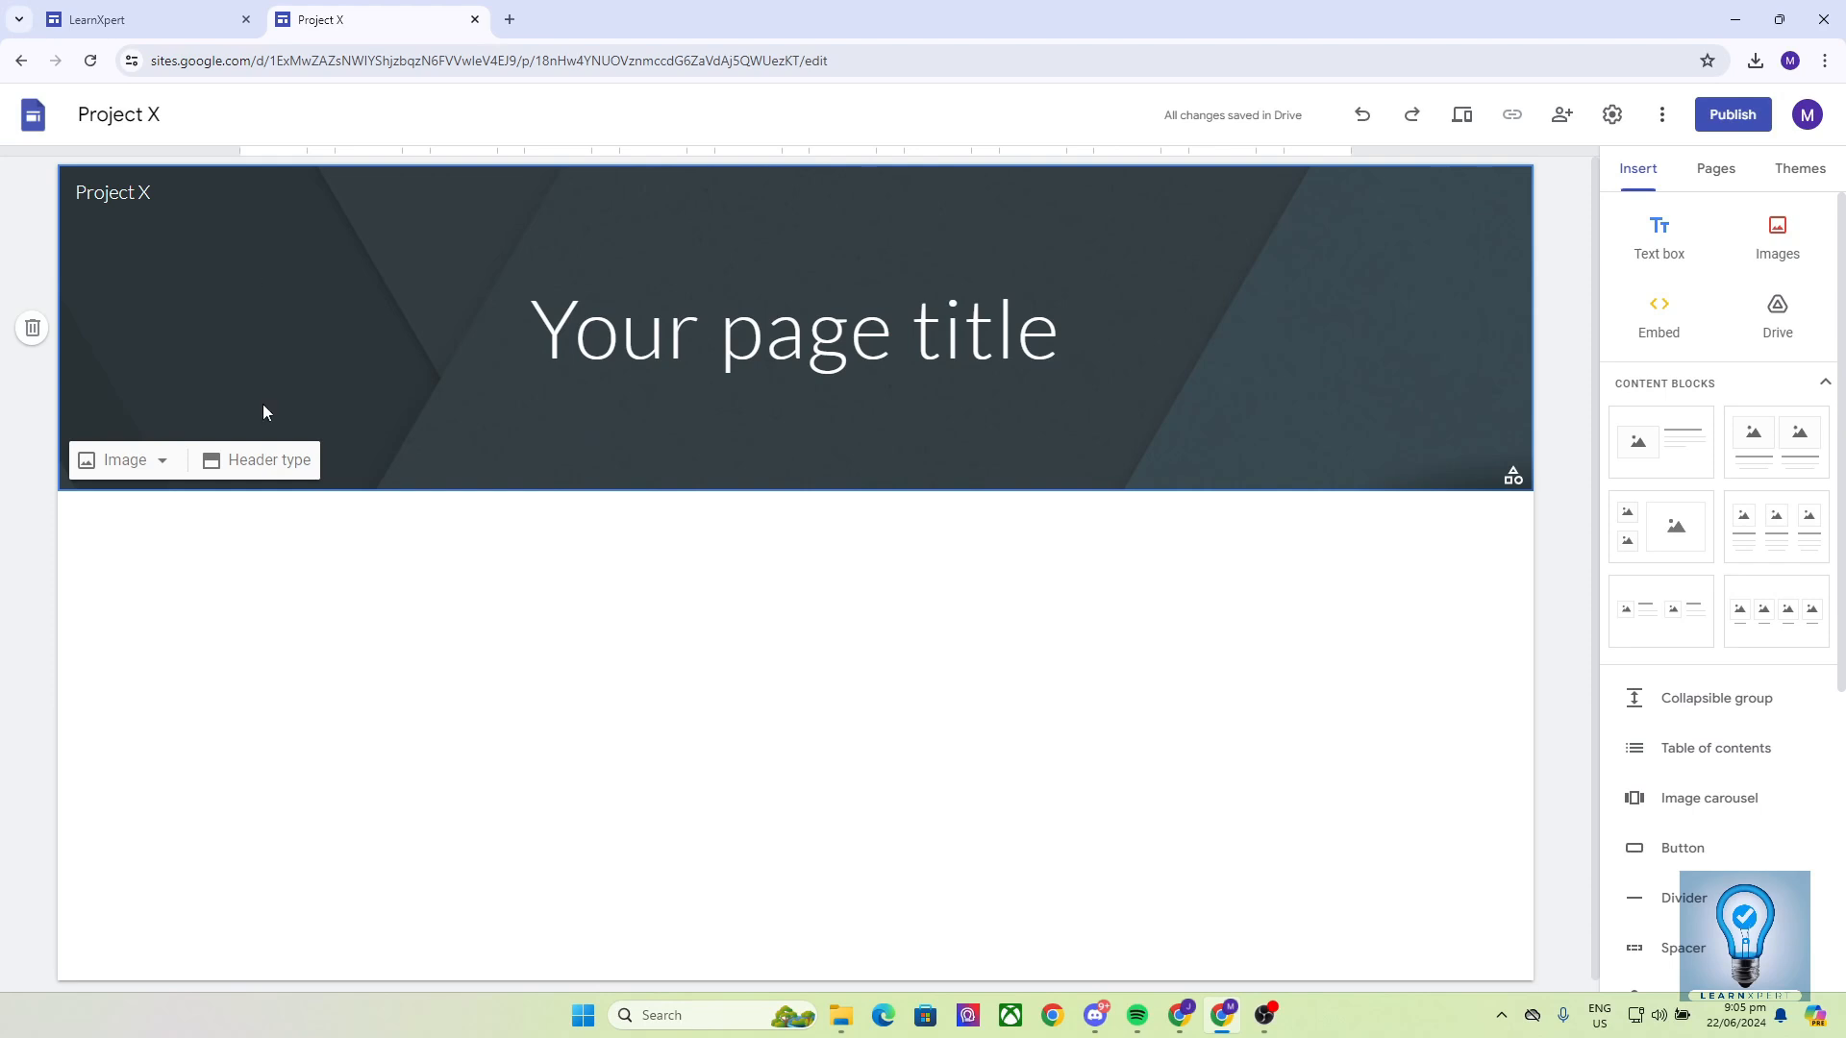
Compare the finished Project 5 site with the new Project X site, looking at the site name and logo area of the header
left_click(178, 19)
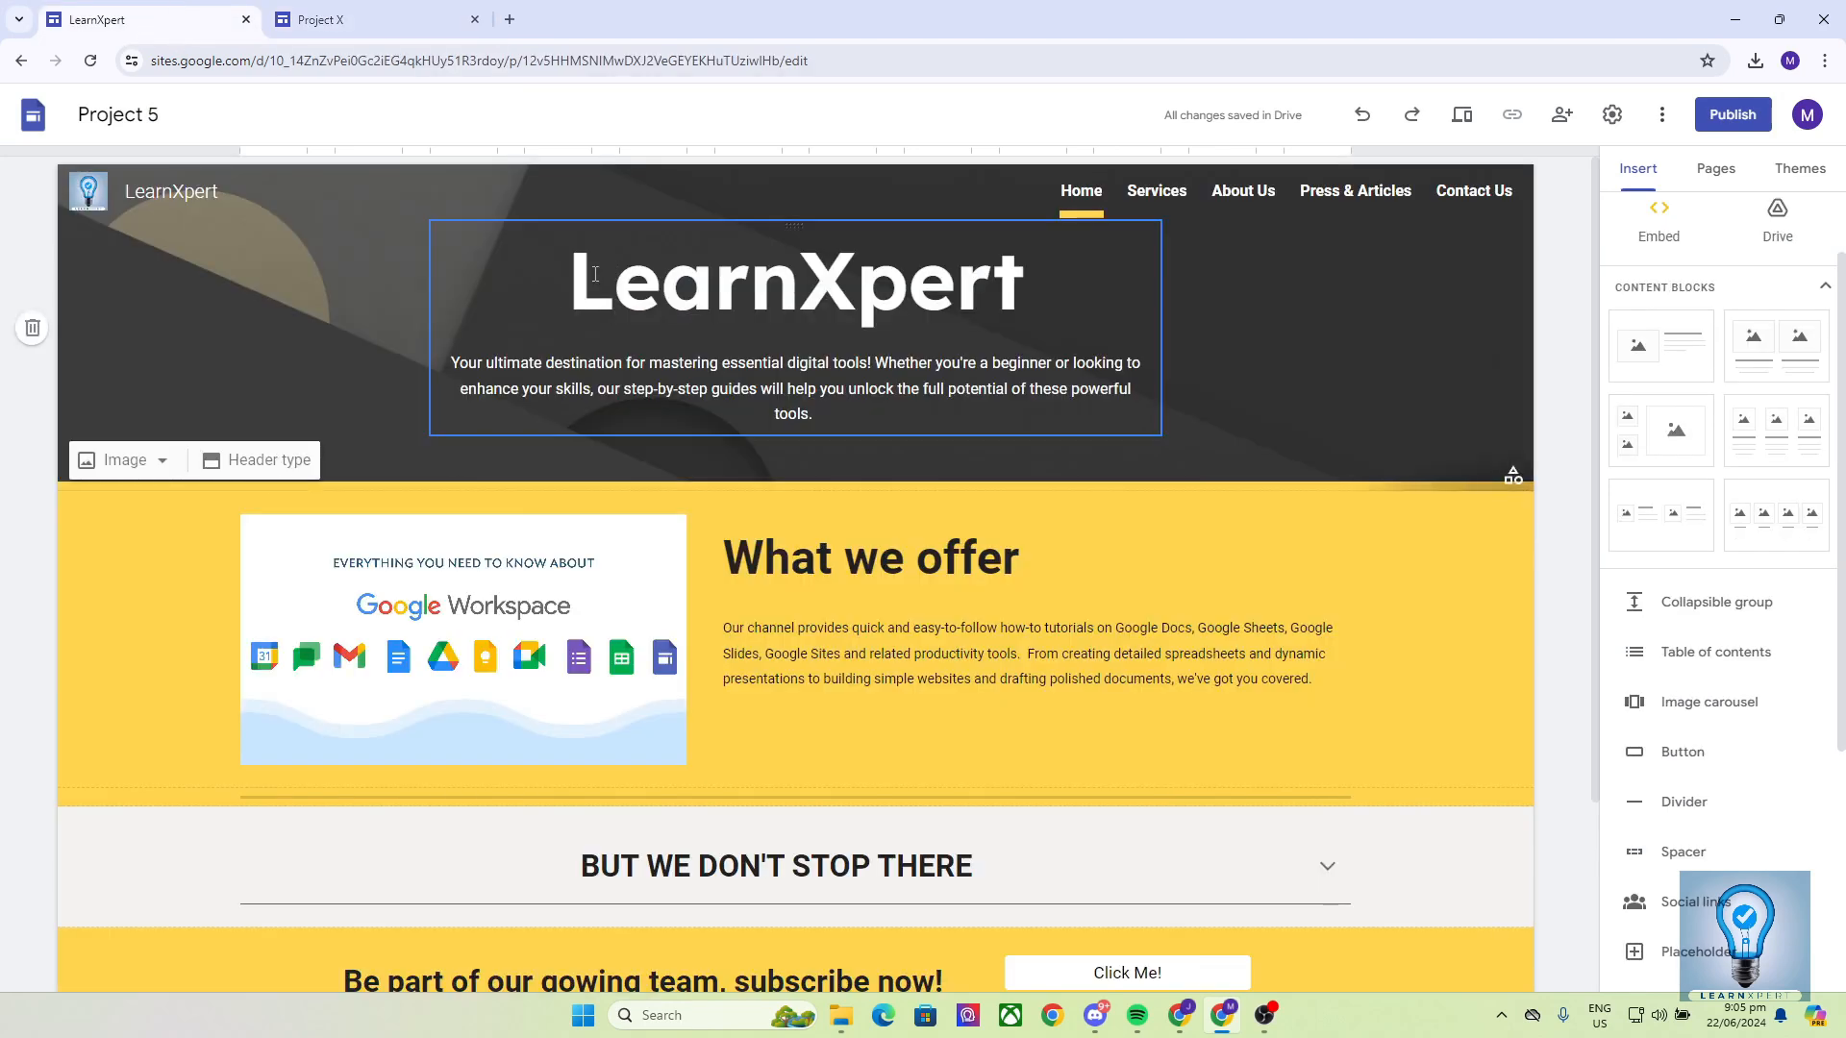
left_click(395, 21)
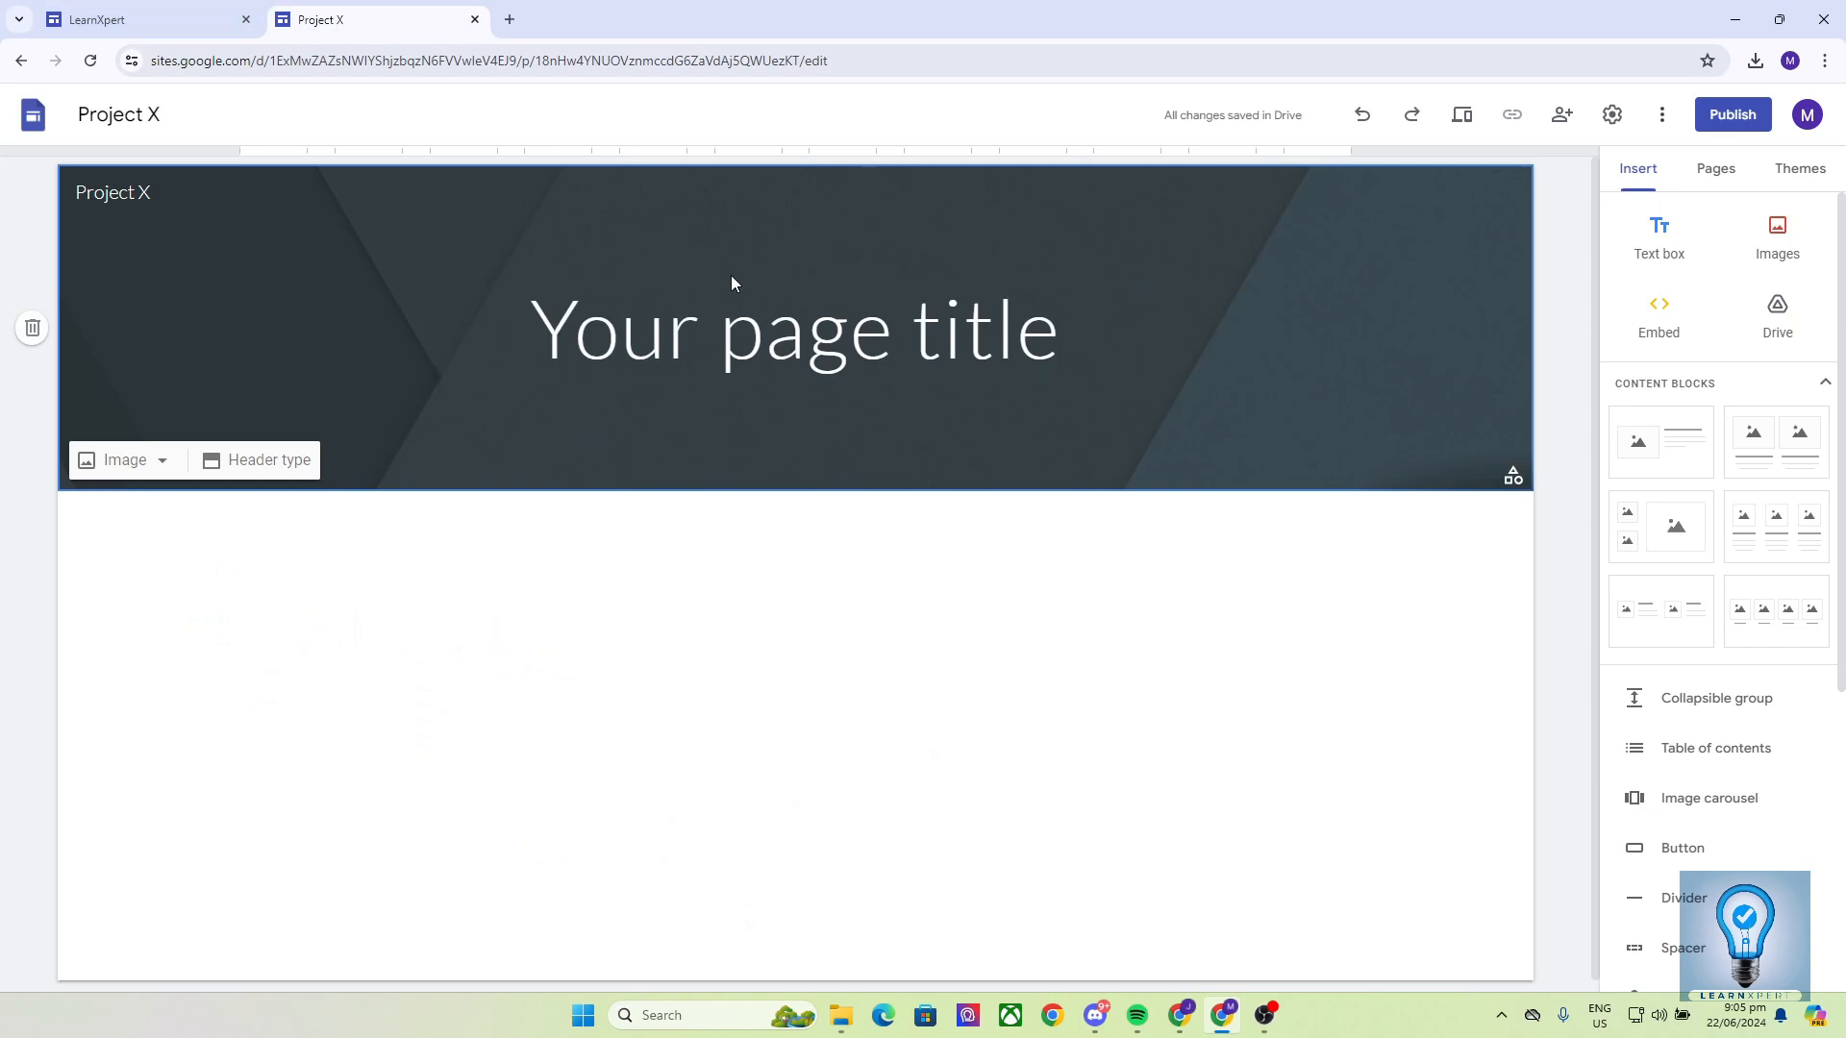
left_click(178, 18)
left_click(364, 17)
mouse_move(168, 195)
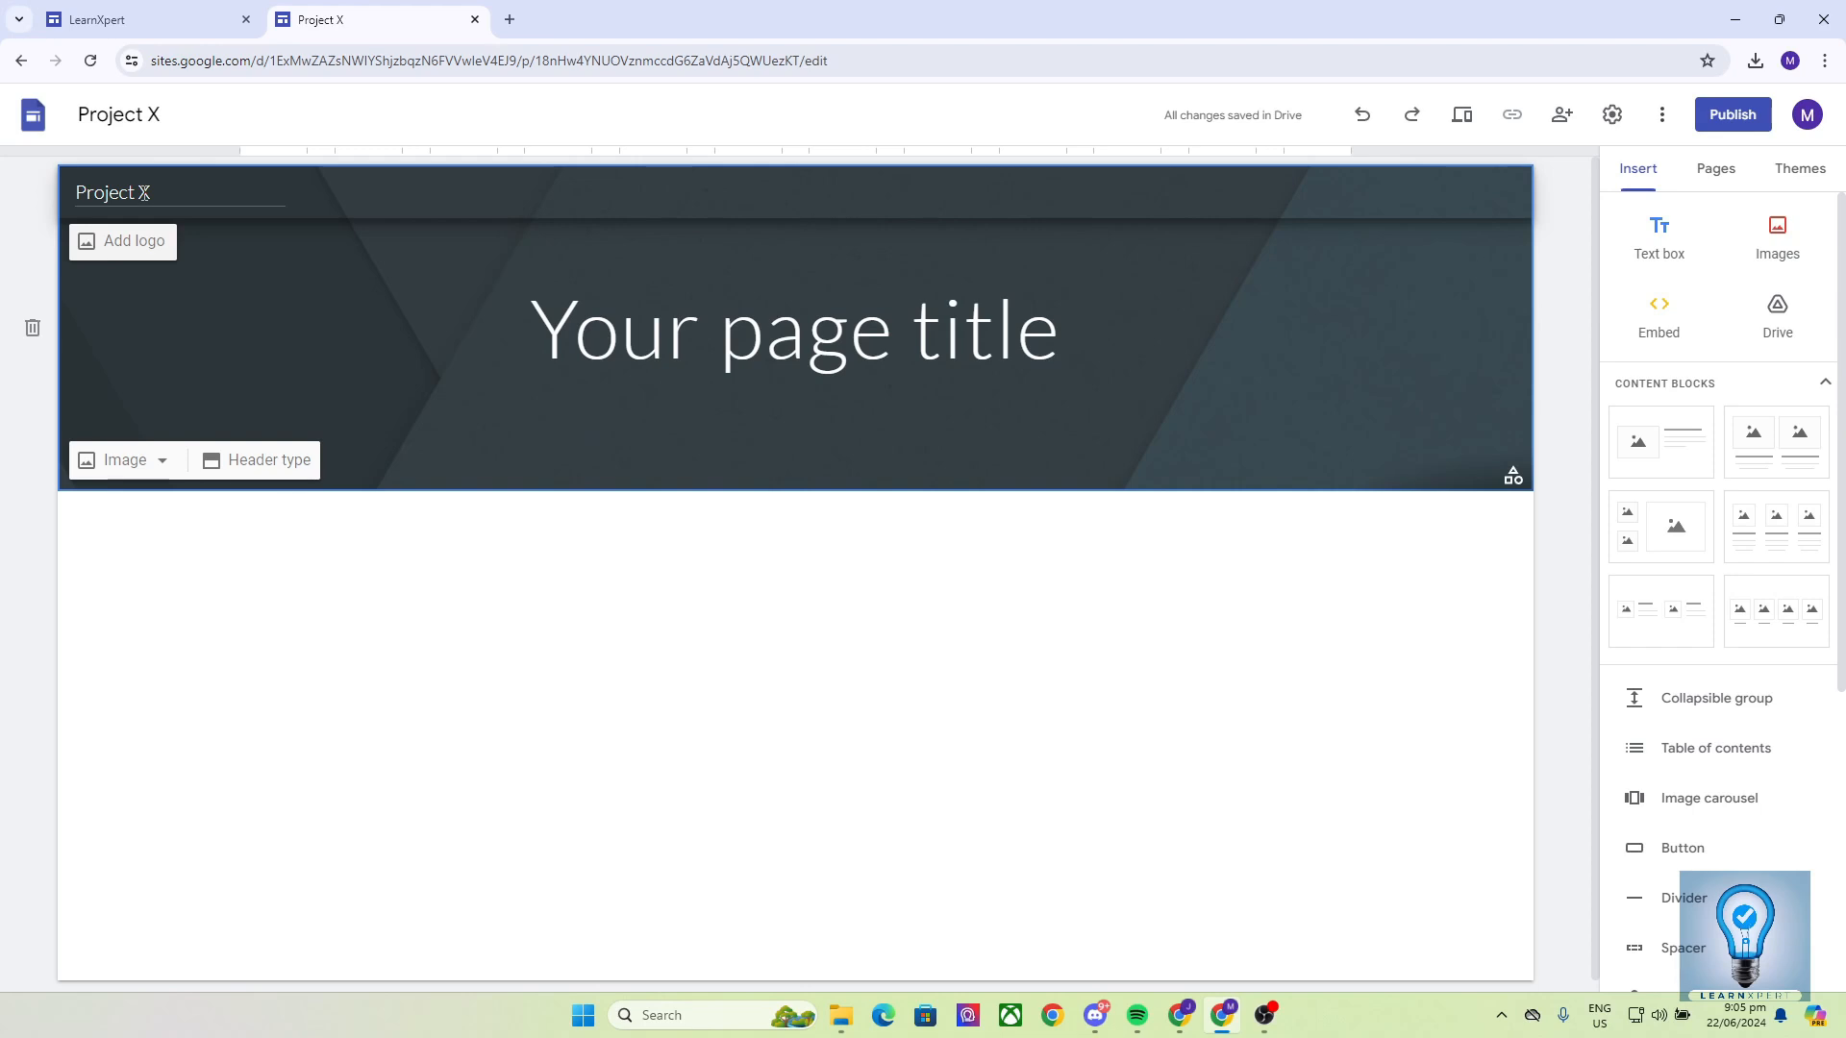
Upload the image "Sample Picture" from Downloads as the site's logo
left_click(101, 247)
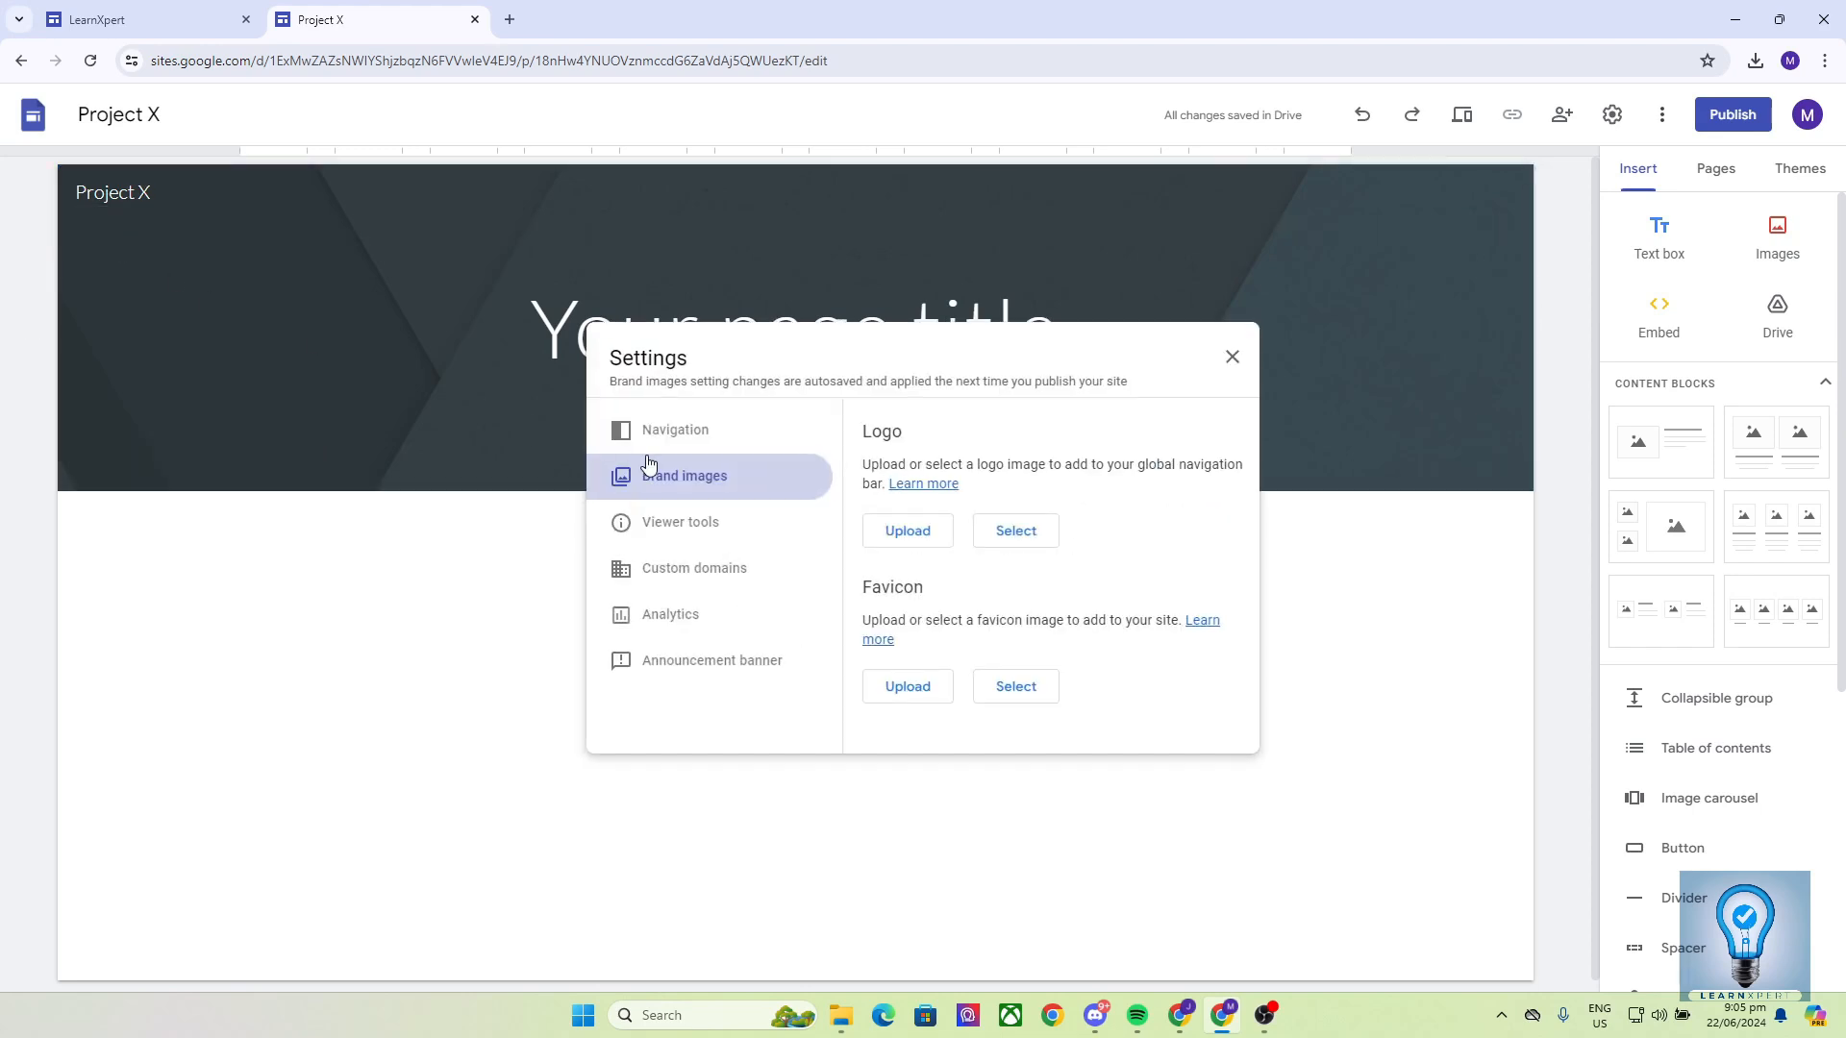
left_click(912, 531)
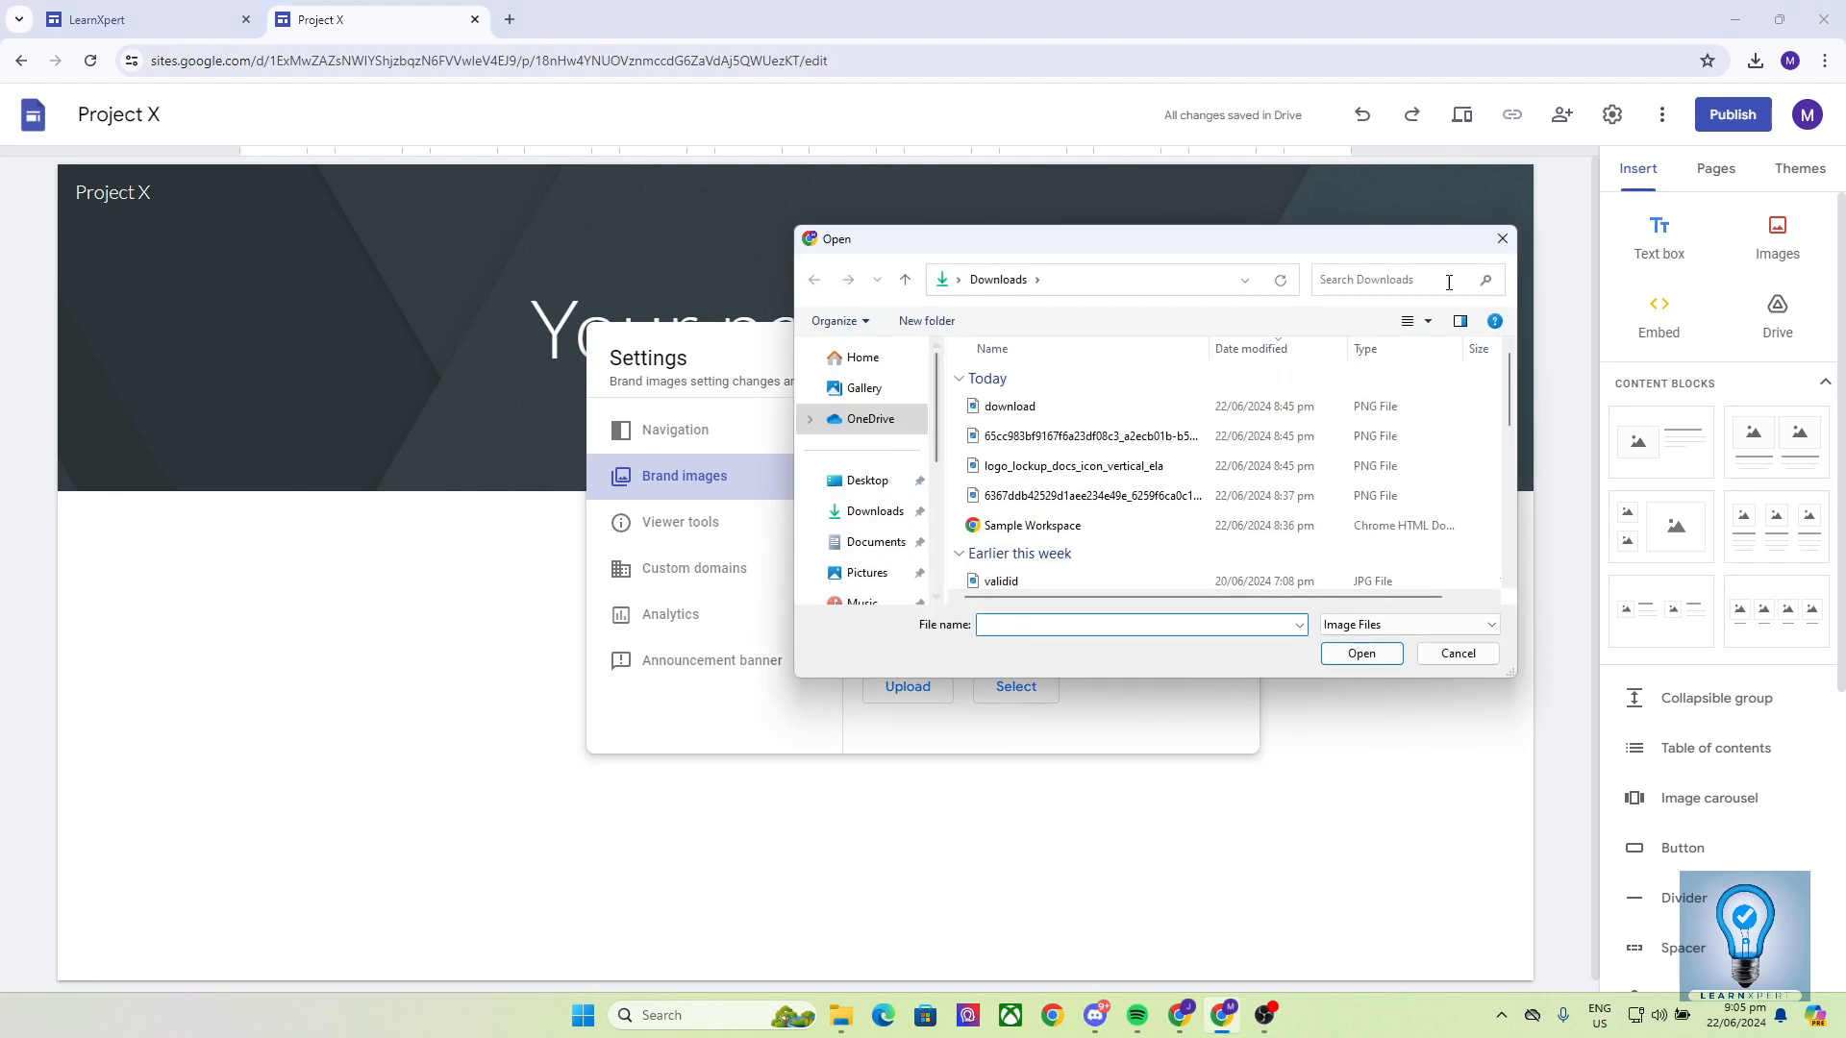
left_click(1497, 238)
left_click(933, 532)
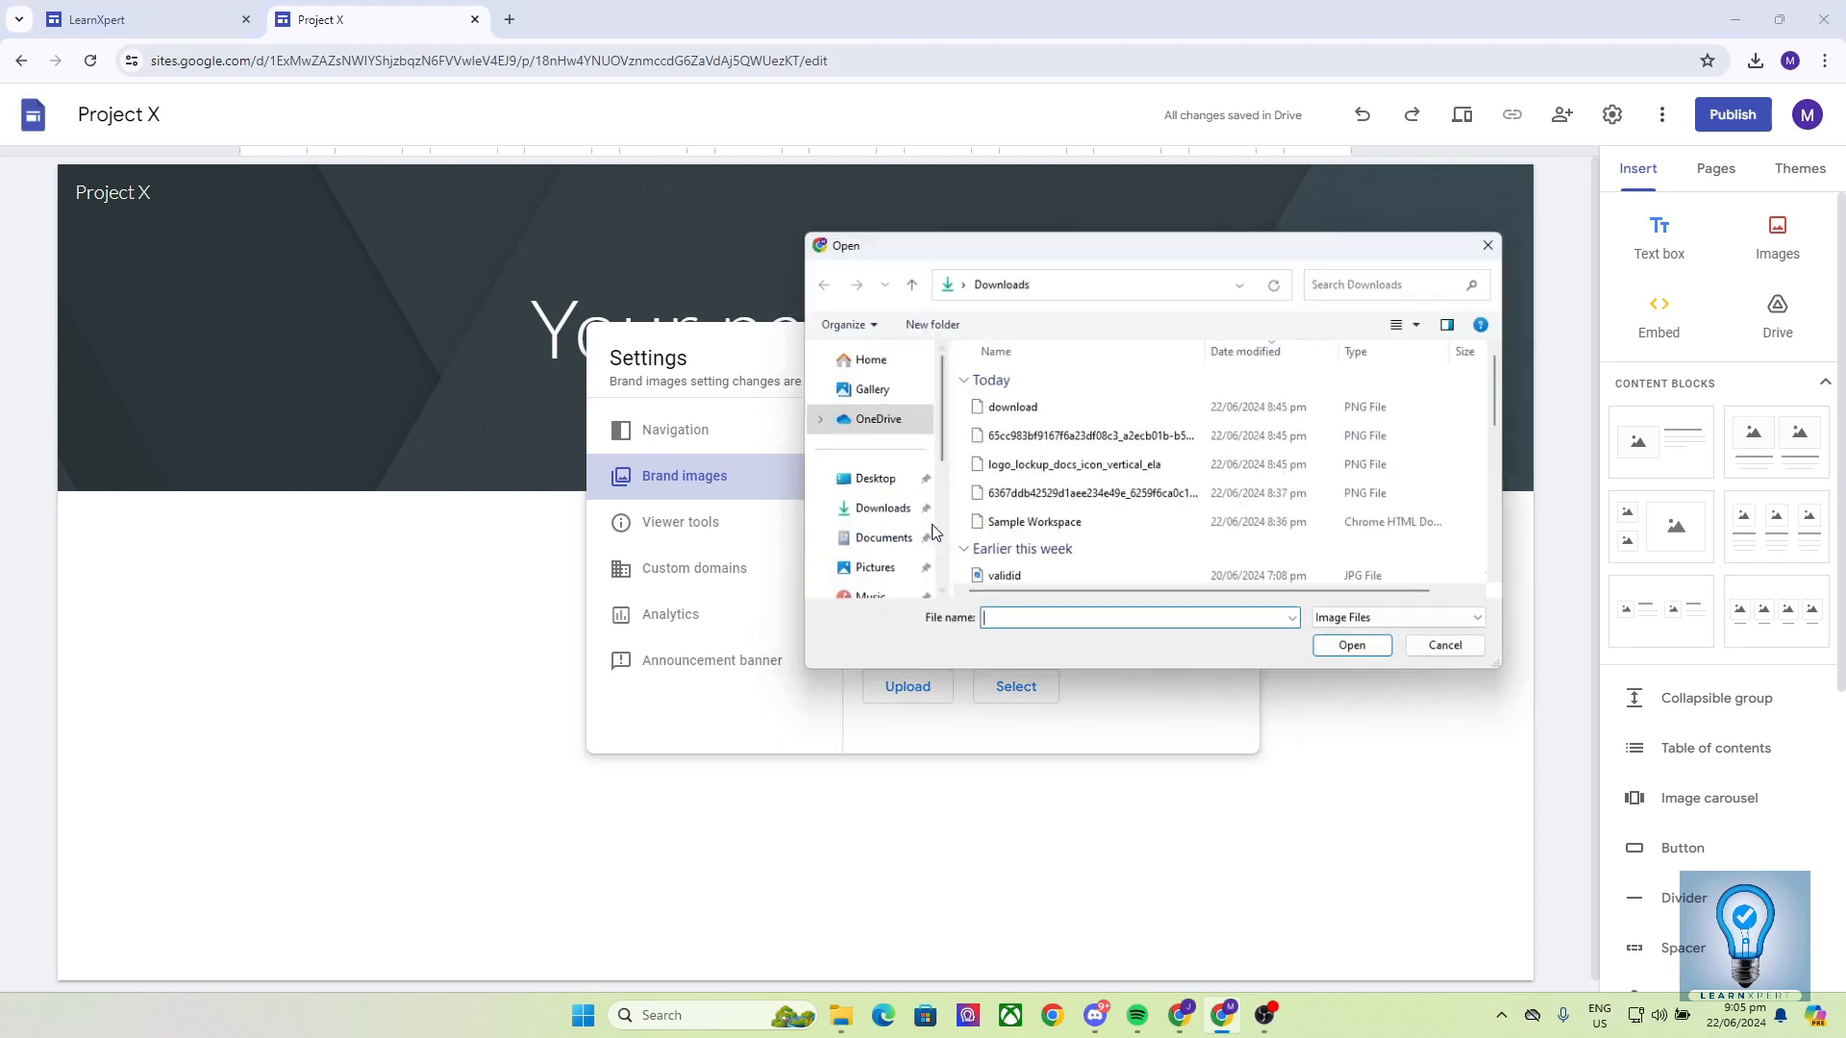
scroll(1083, 528, "down", 3)
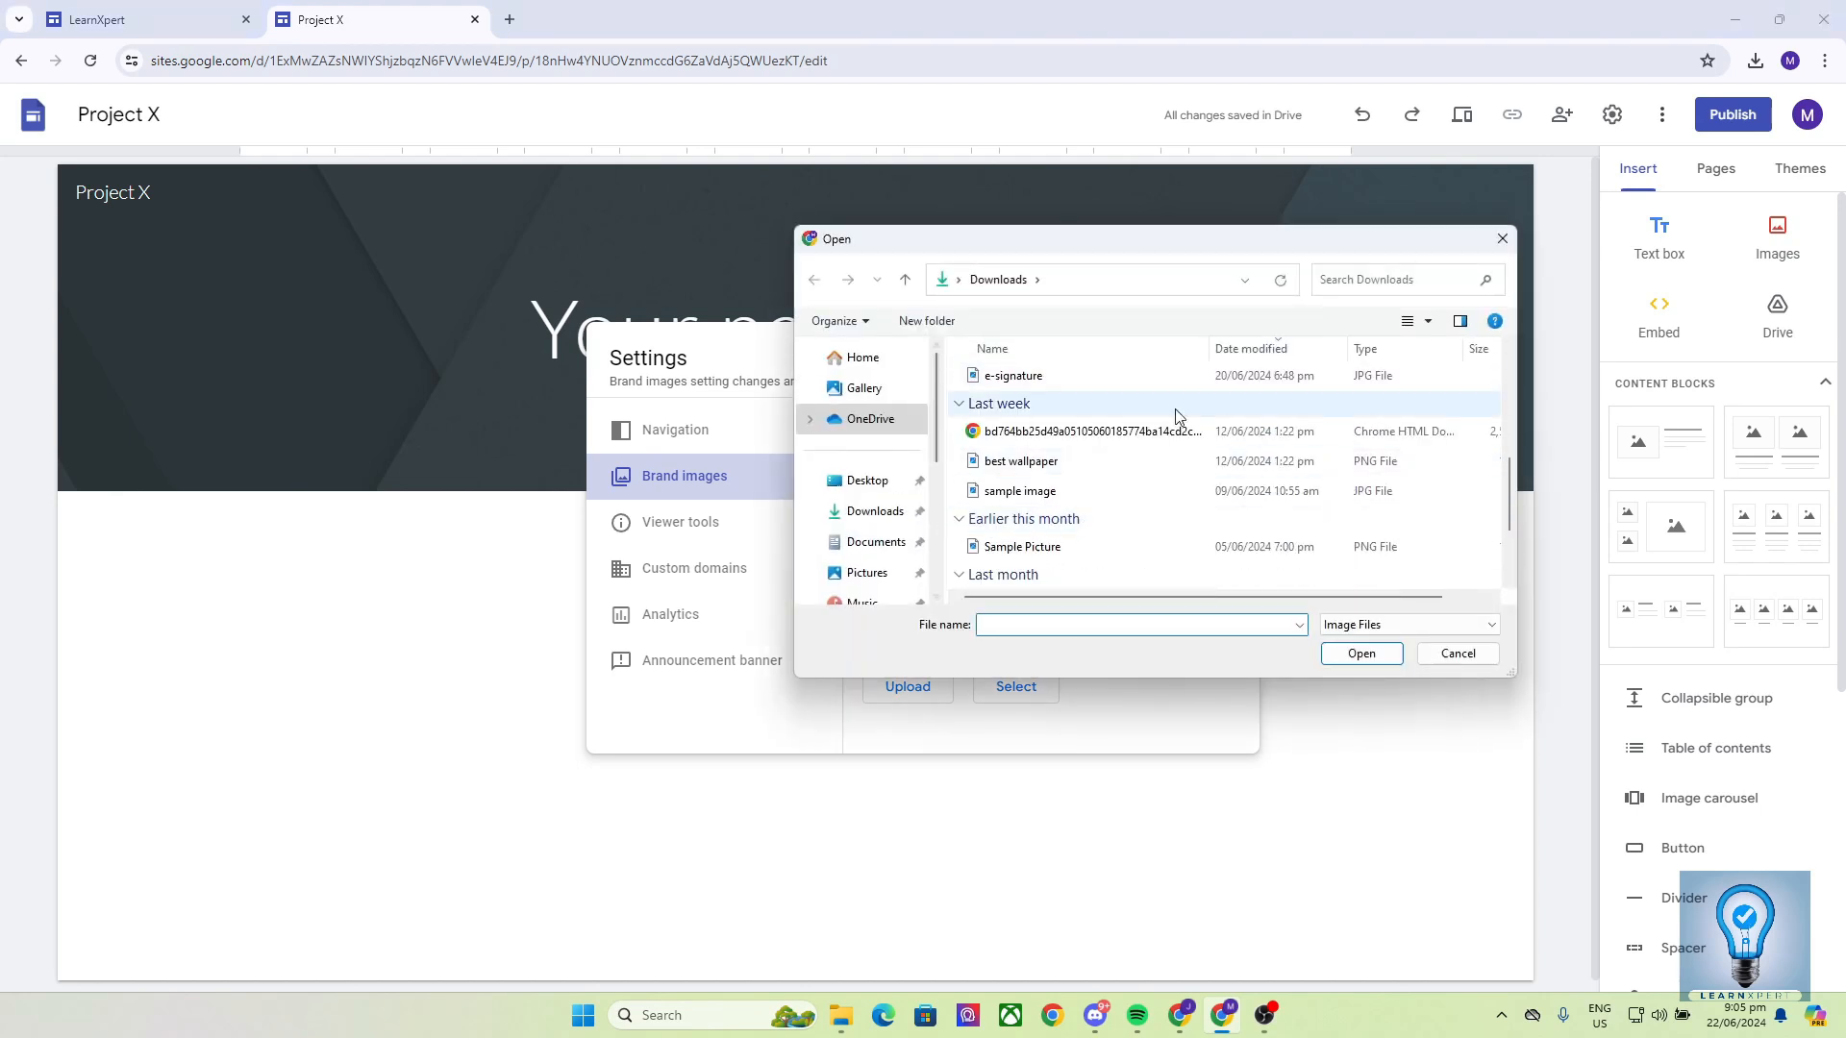
left_click(1031, 546)
left_click(1360, 654)
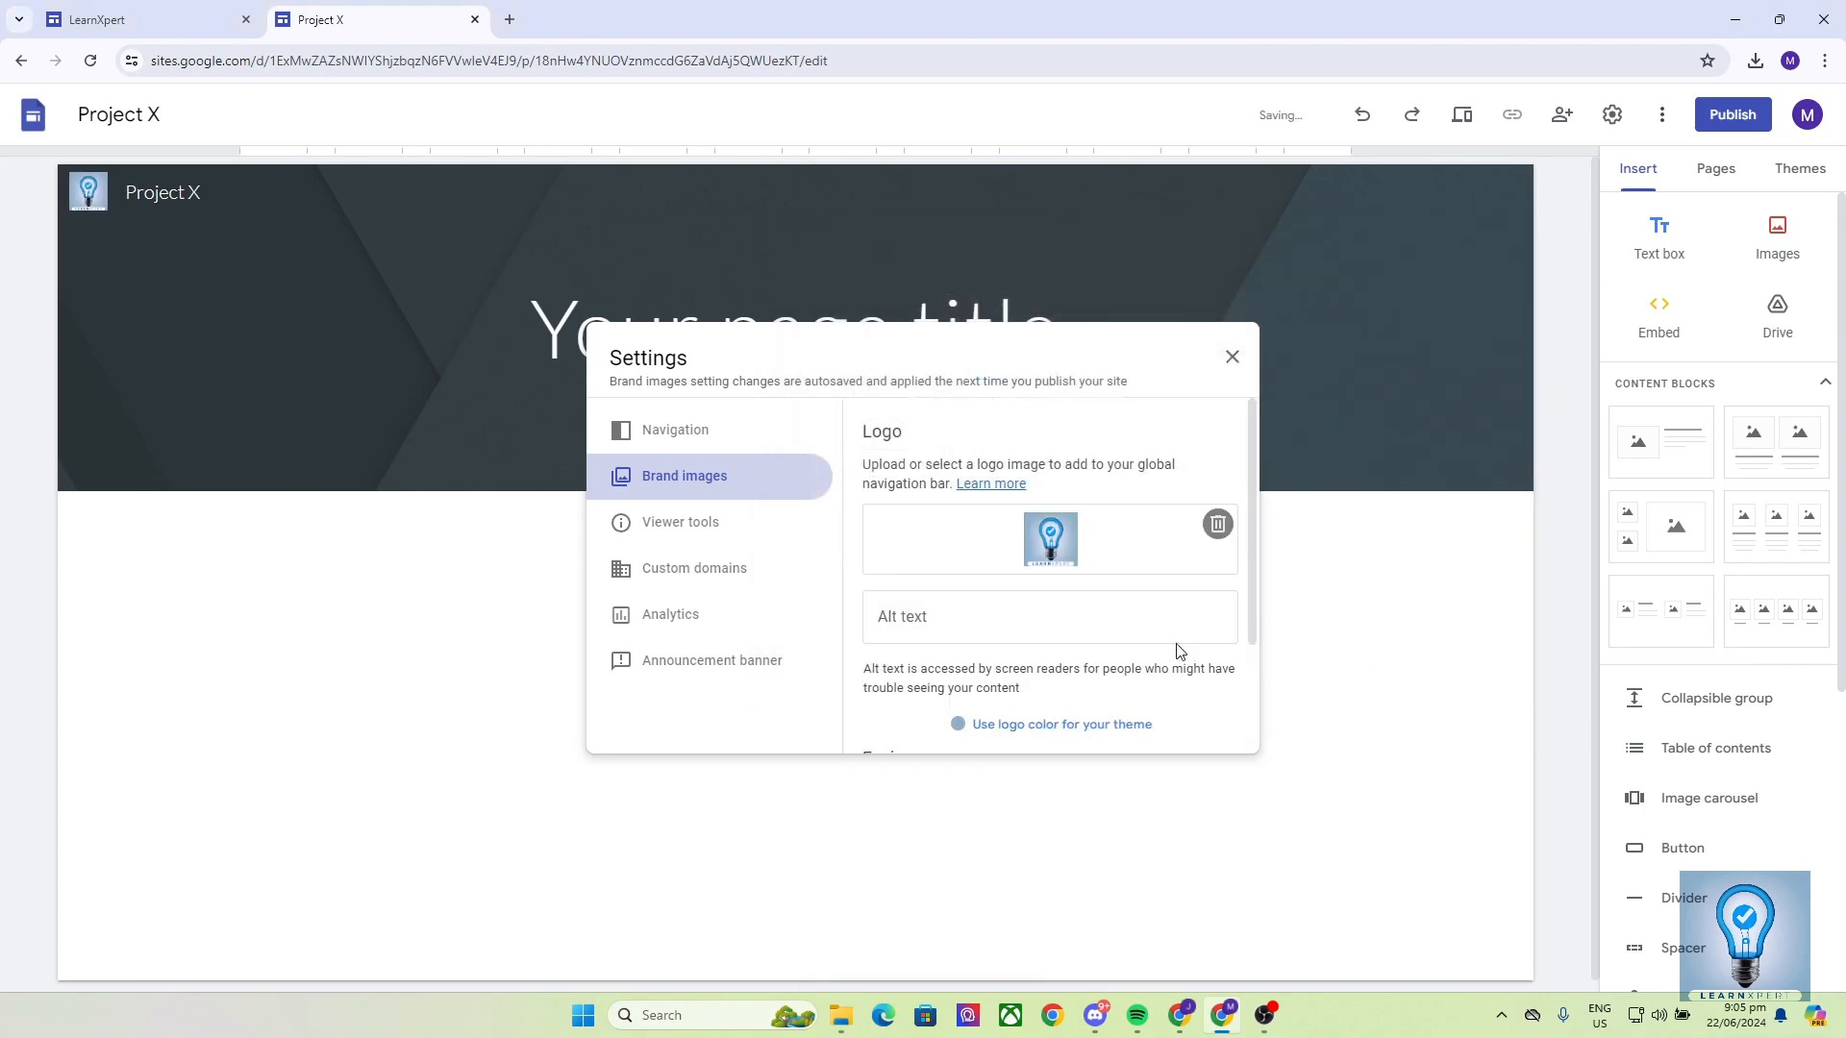
scroll(1178, 649, "down", 3)
left_click(1013, 705)
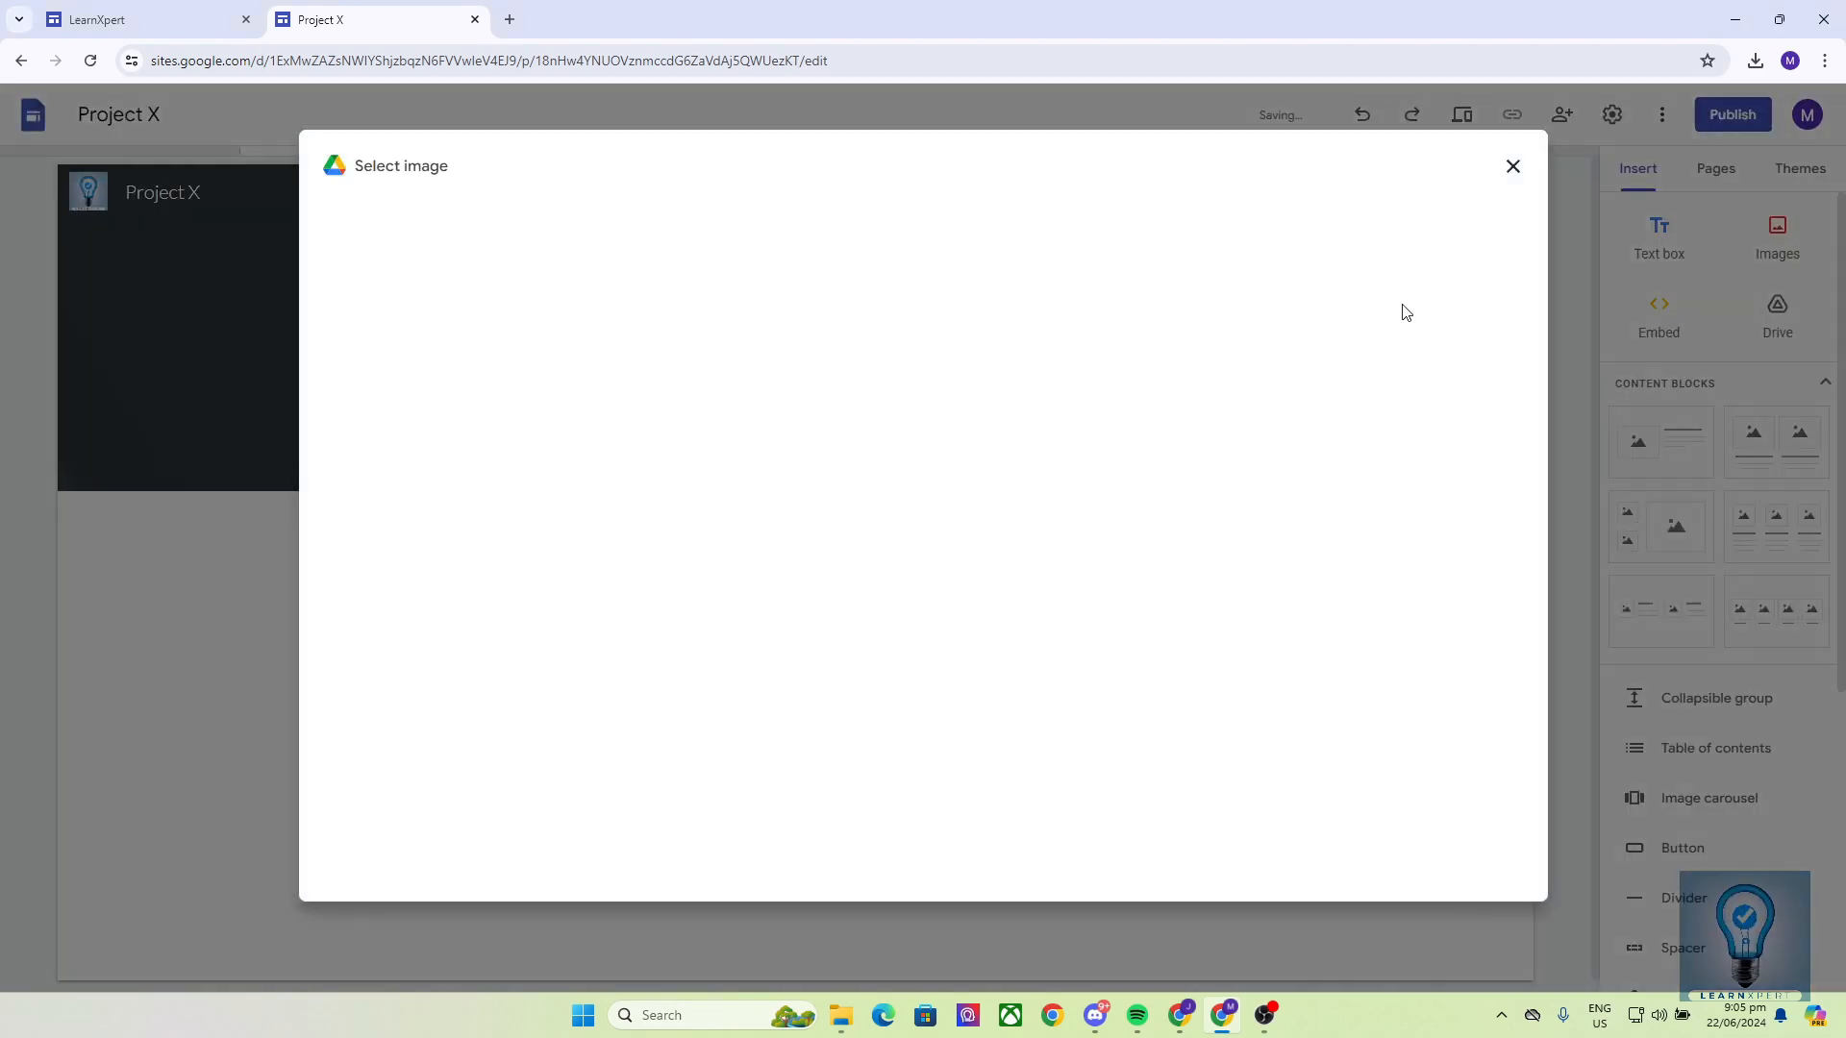
left_click(1492, 178)
scroll(1141, 523, "up", 2)
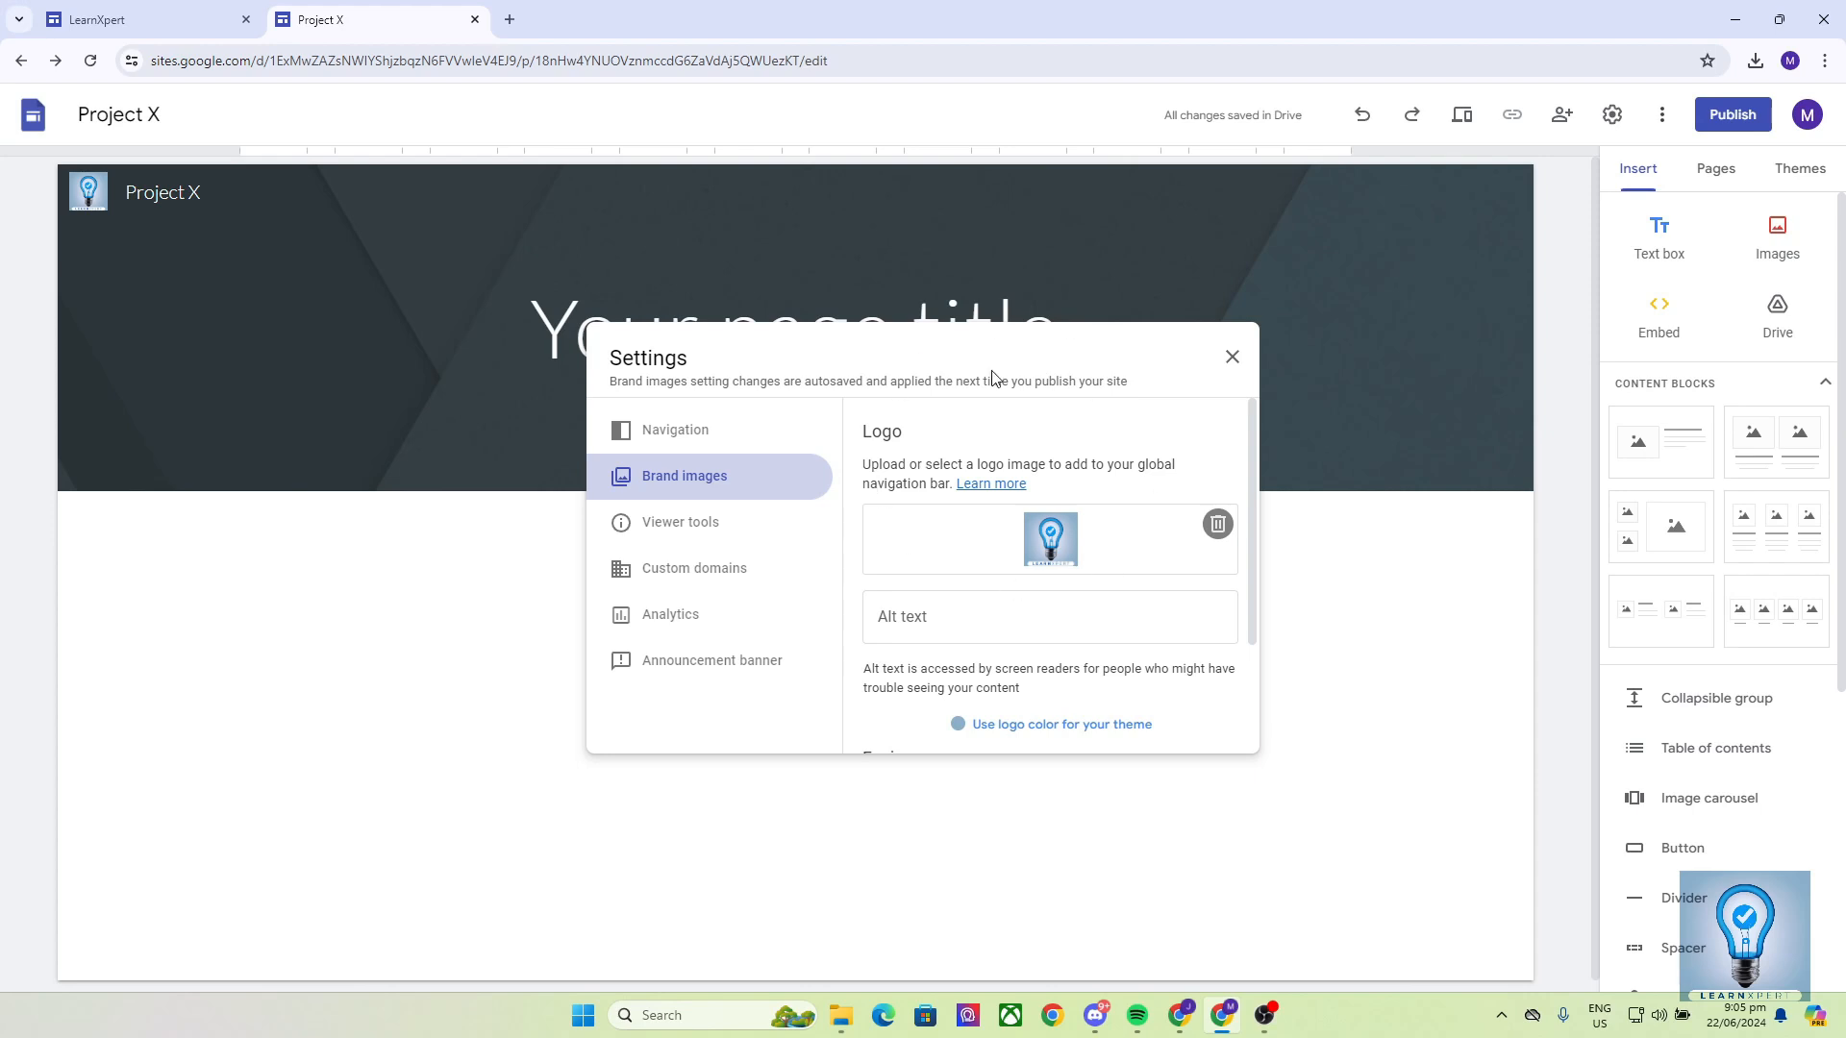
Close the site settings and change the site name in the header to "LearnXpert"
left_click(1231, 357)
mouse_move(88, 187)
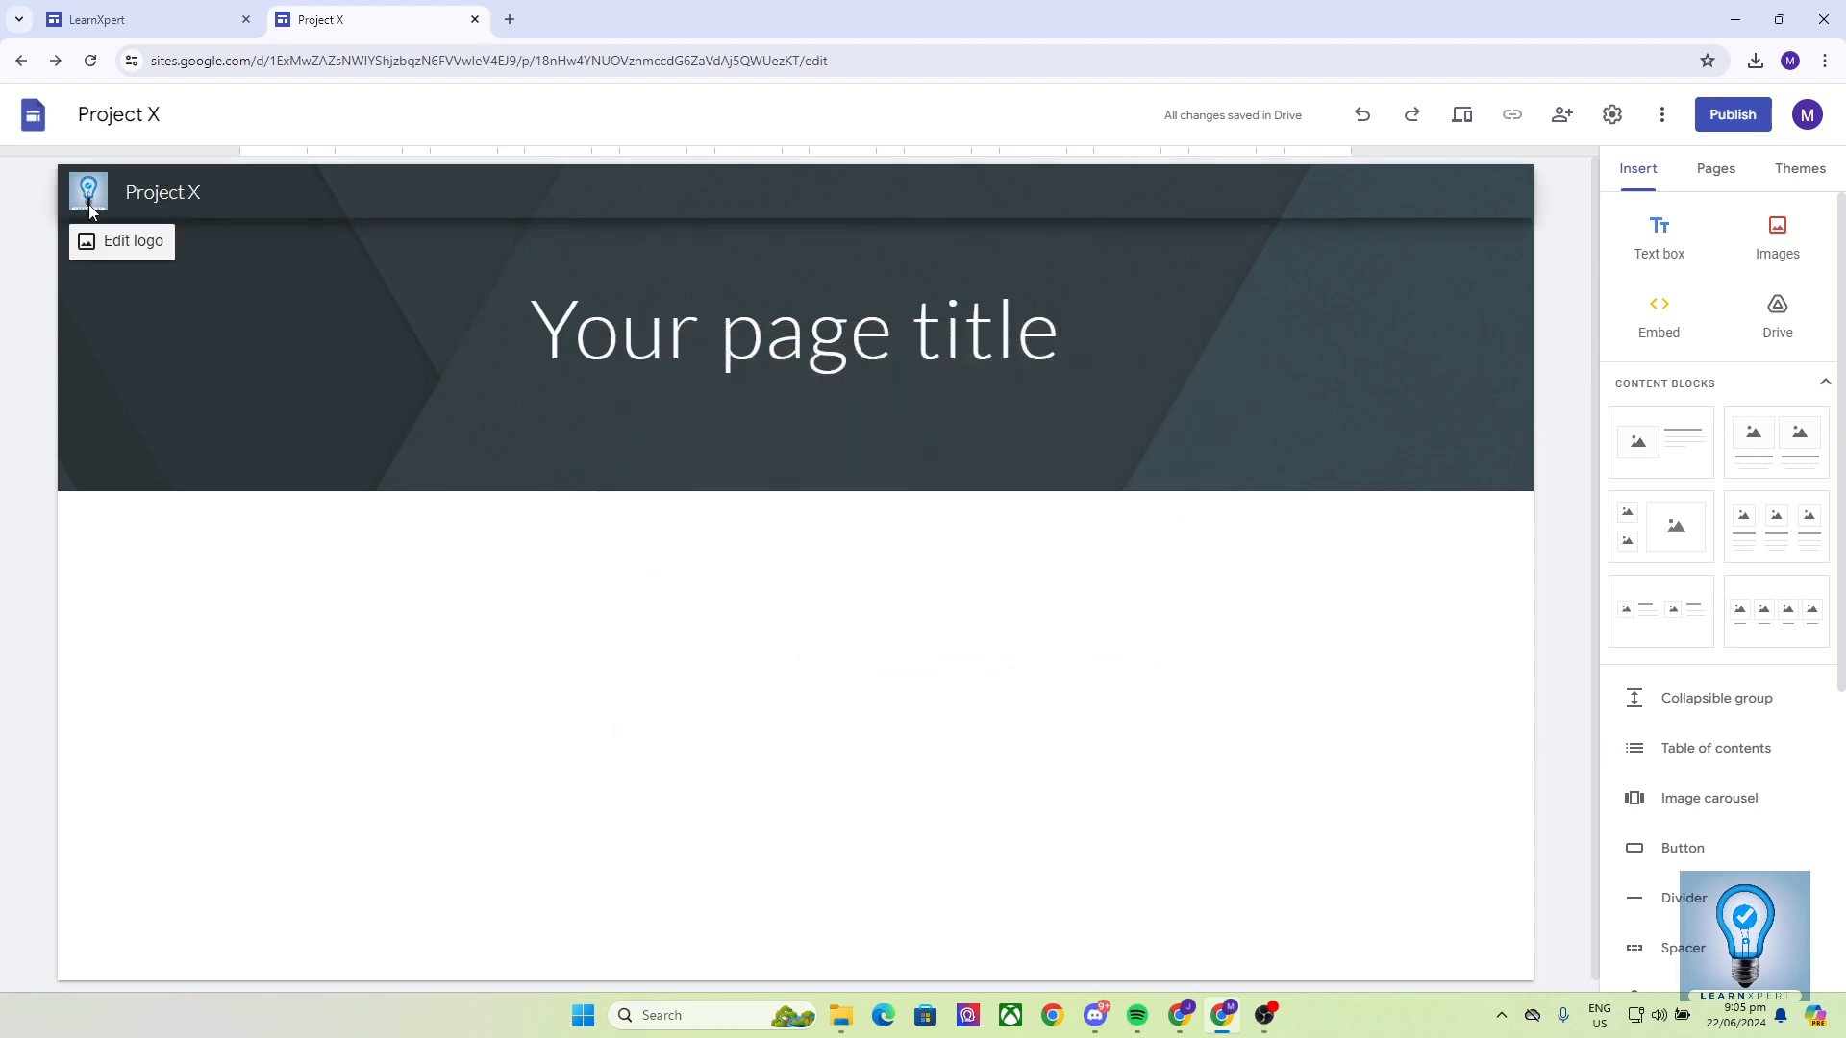
left_click(212, 190)
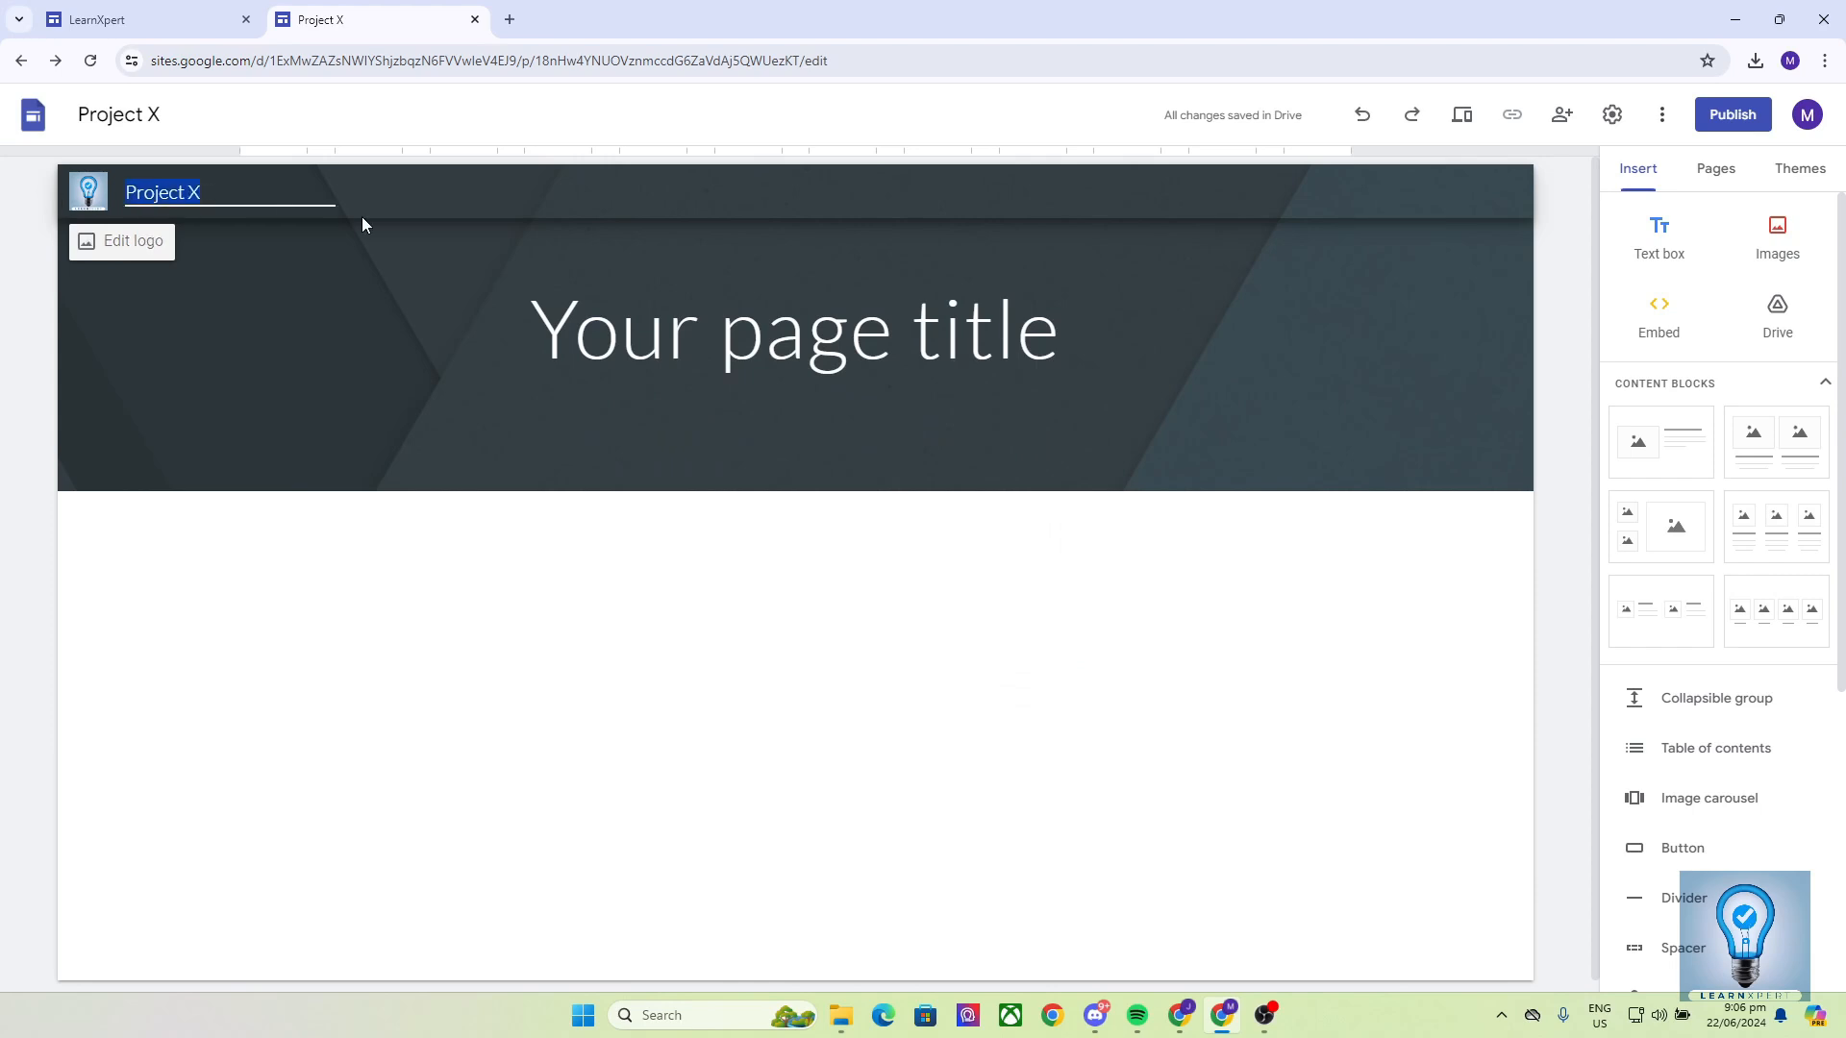
type("LearnXpert")
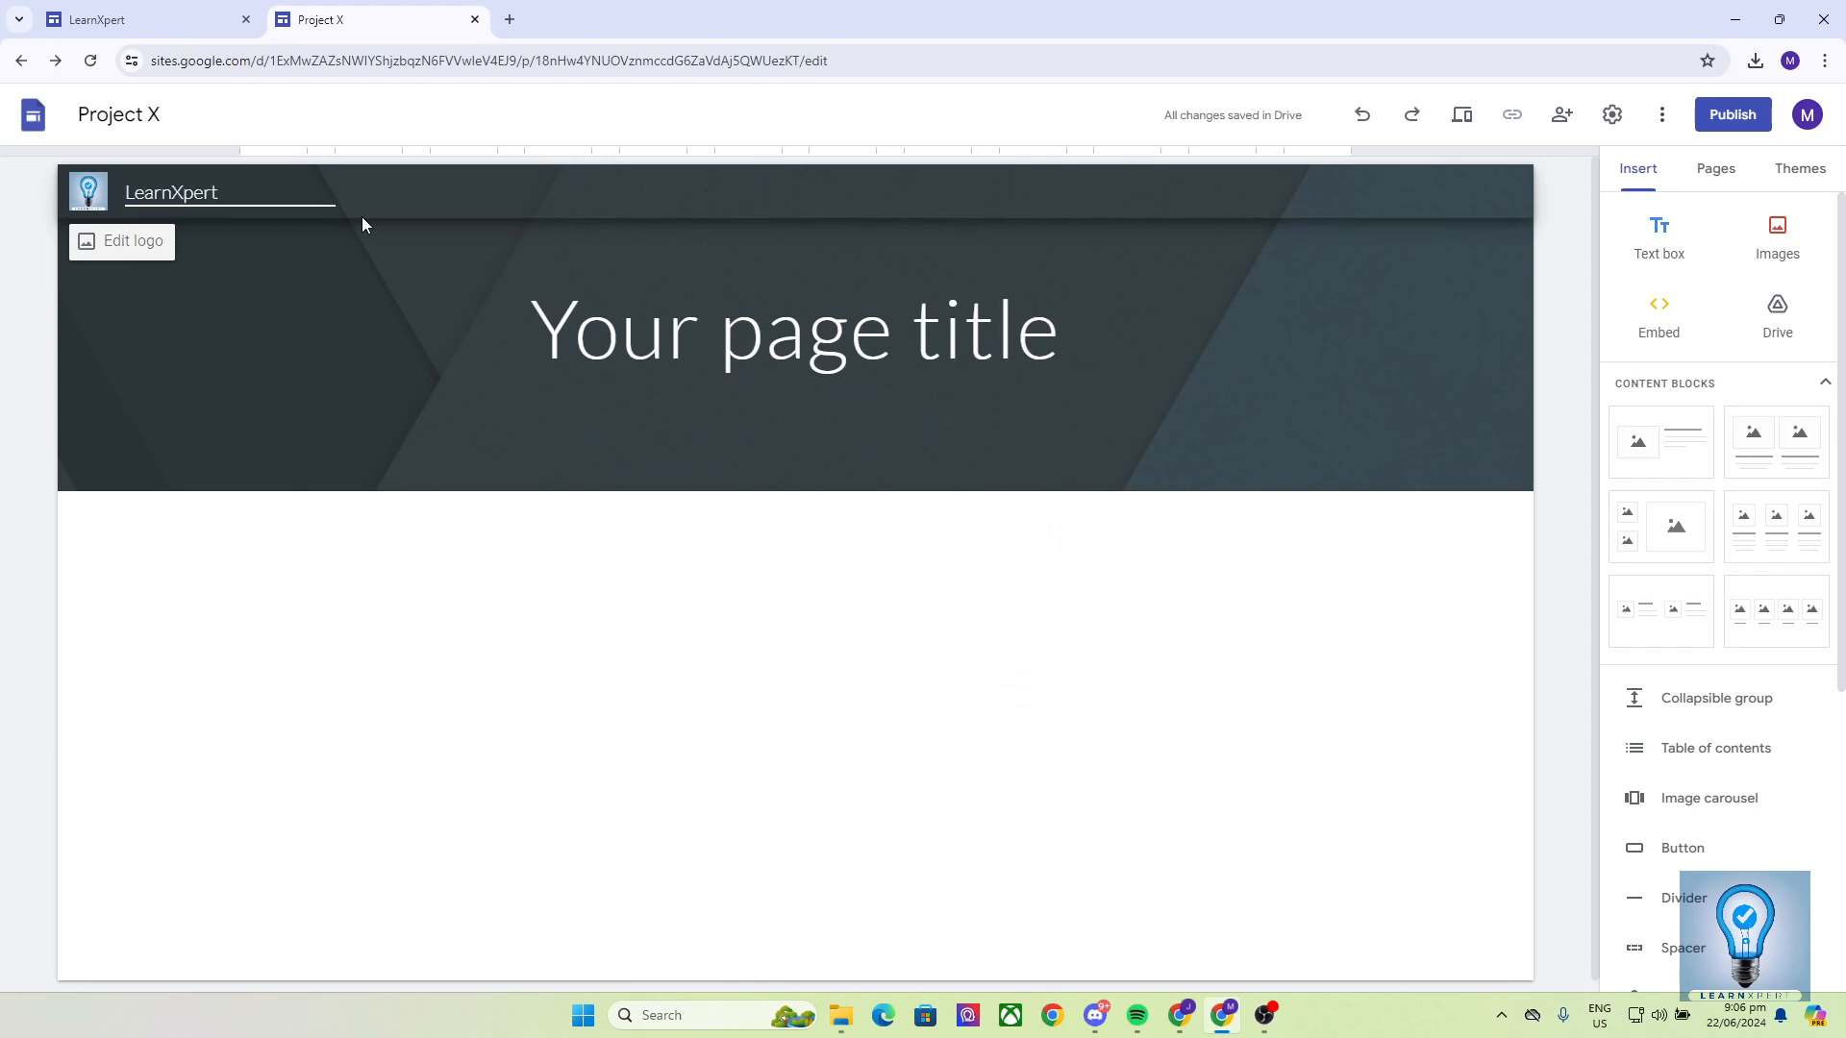
left_click(361, 216)
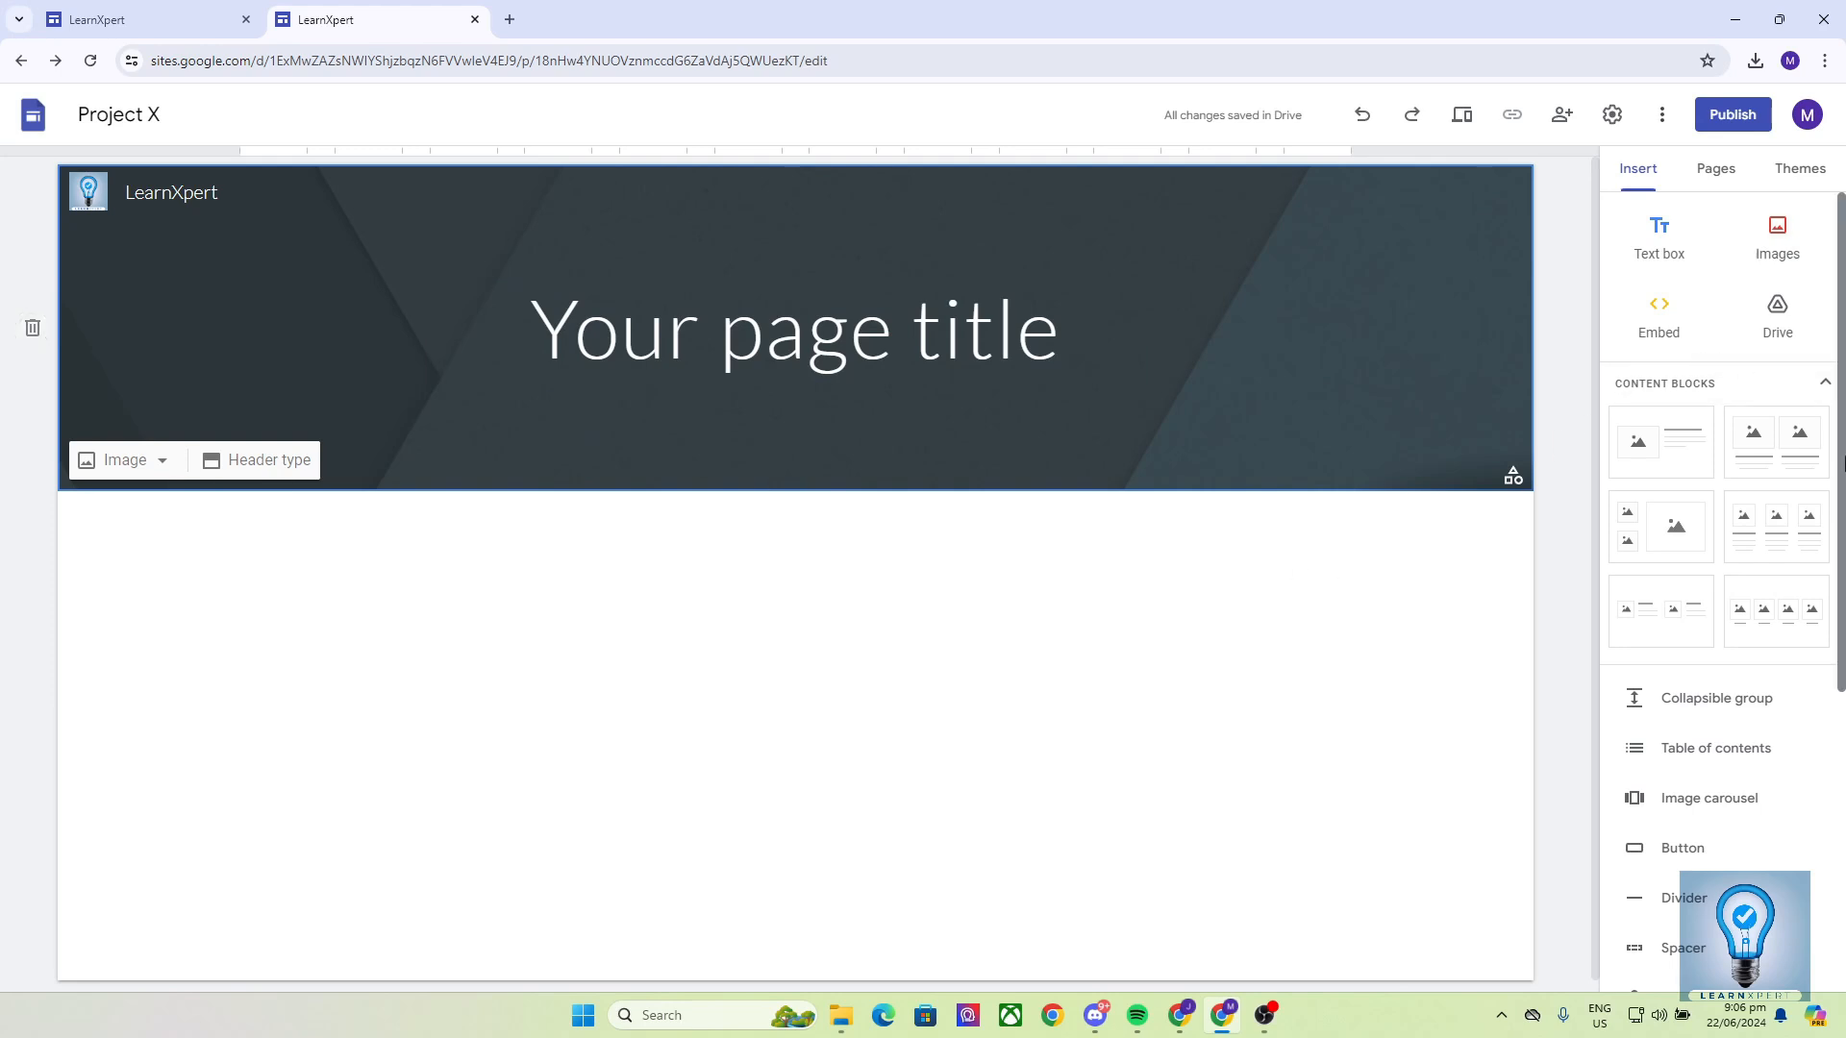
Apply the Level theme to the site
left_click(1806, 171)
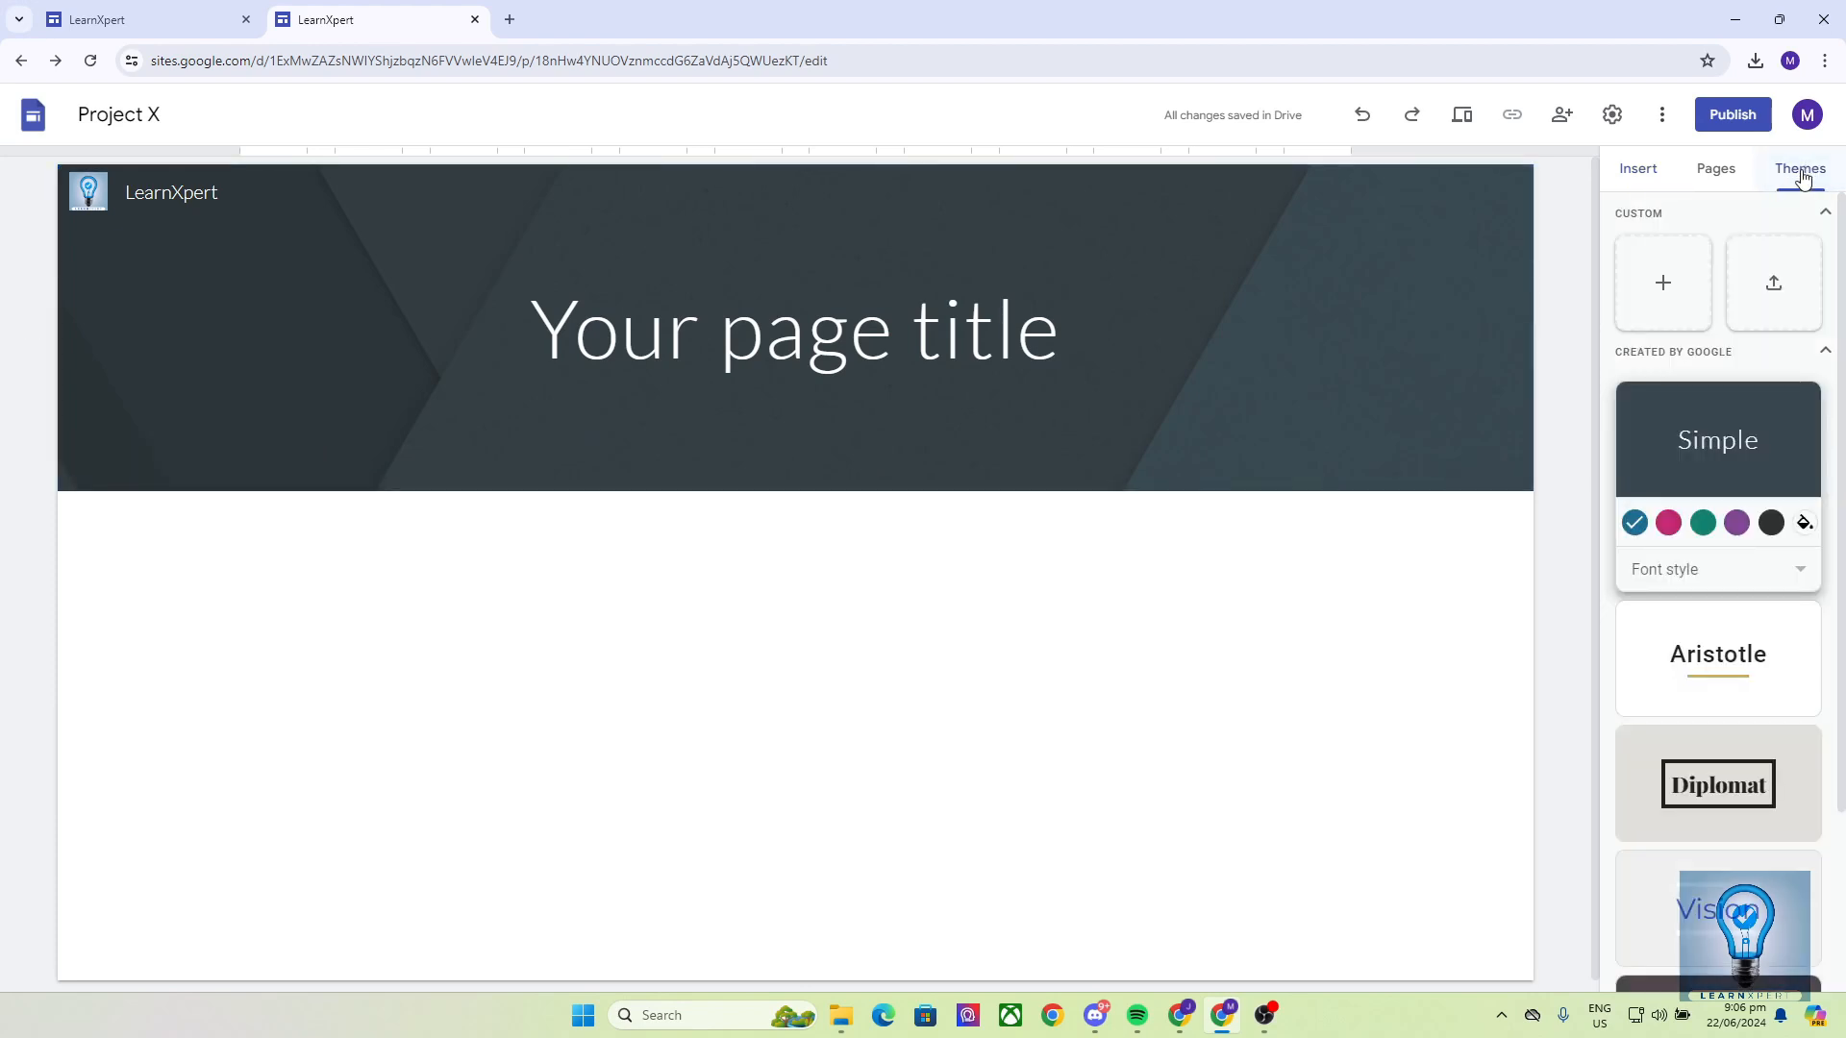
scroll(1739, 596, "down", 2)
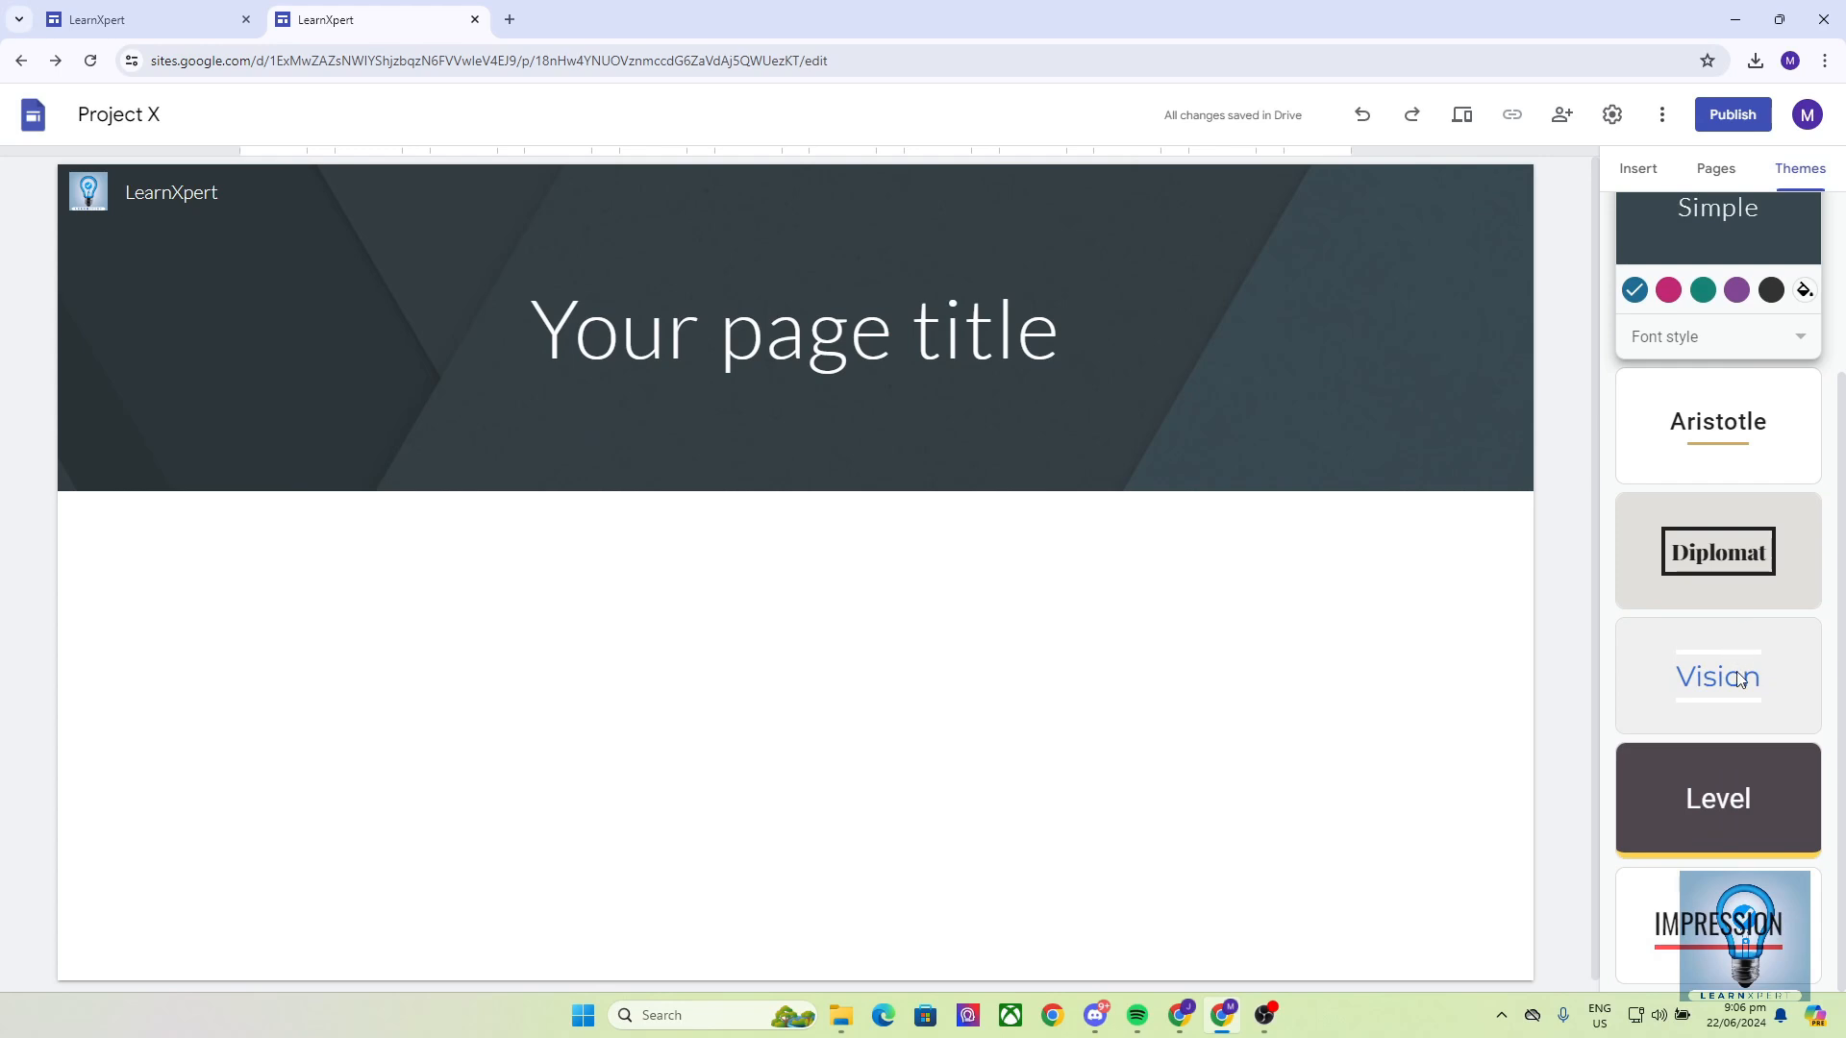
left_click(1726, 790)
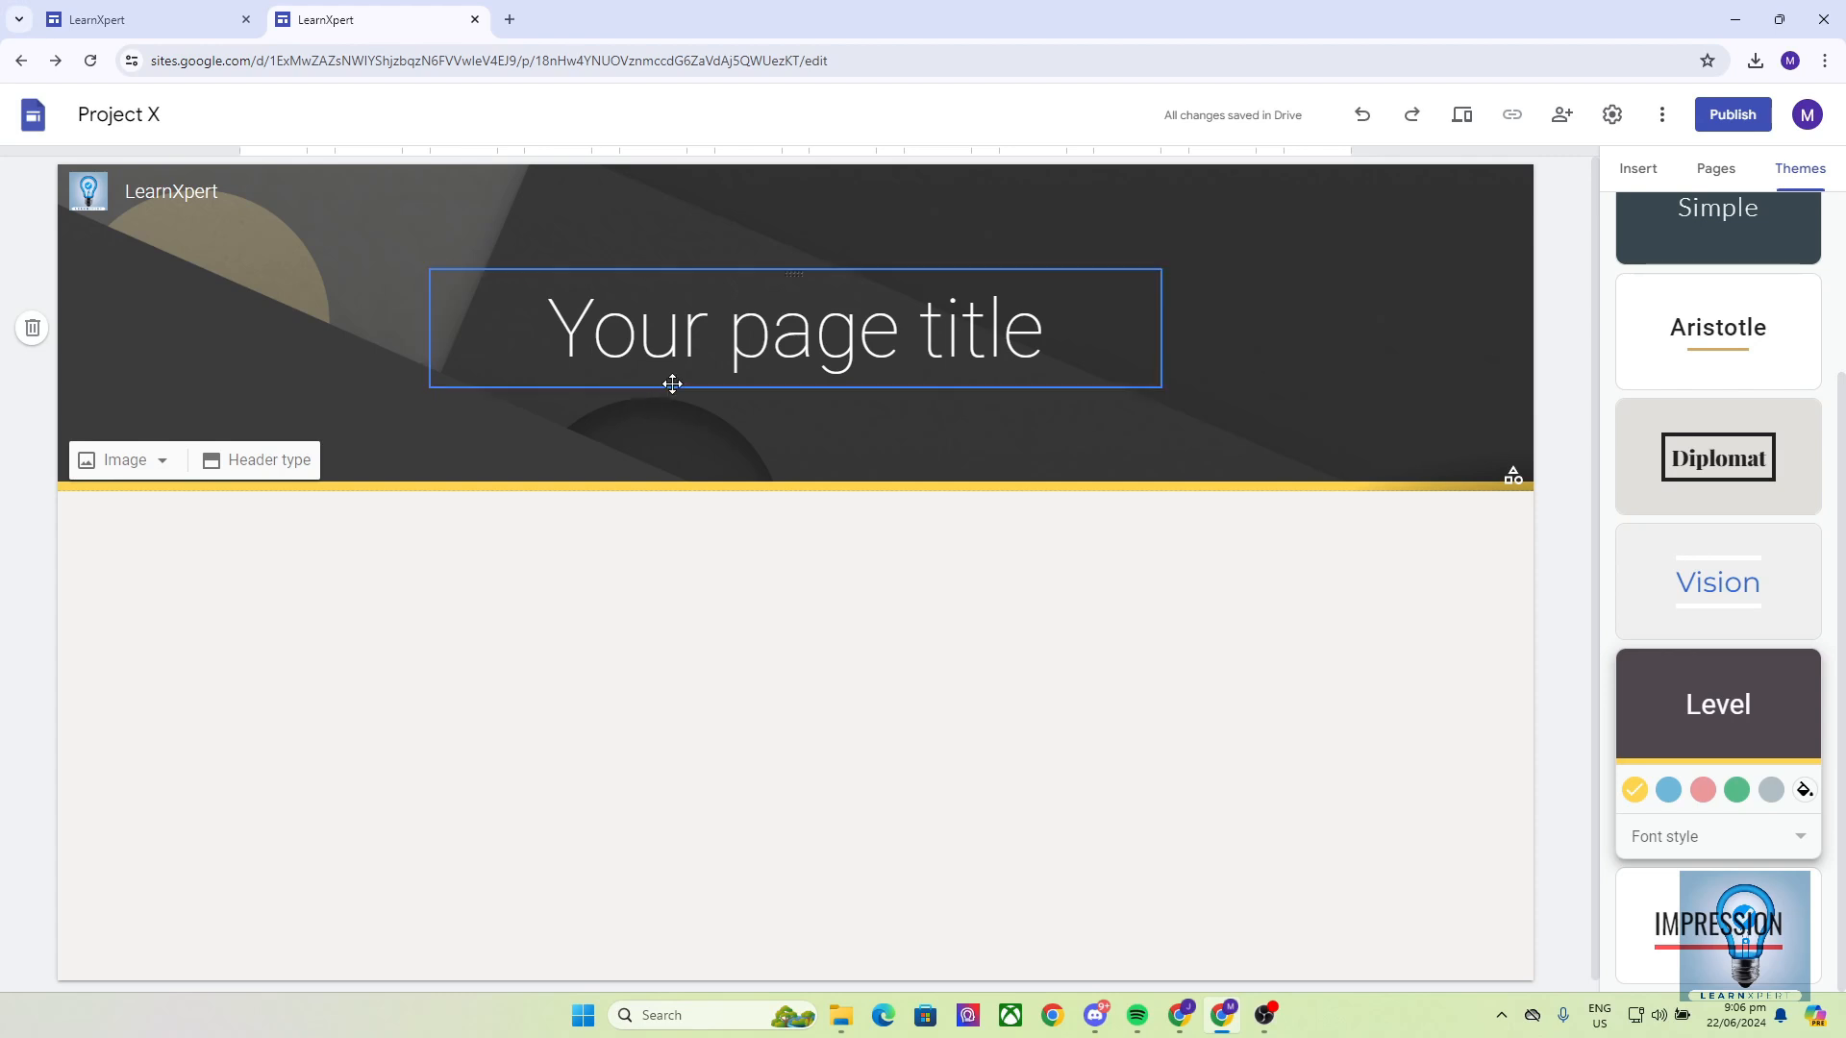
Check the header text of the finished Project 5 site and replace the Project X page title with "LearnXpert"
triple_click(1045, 341)
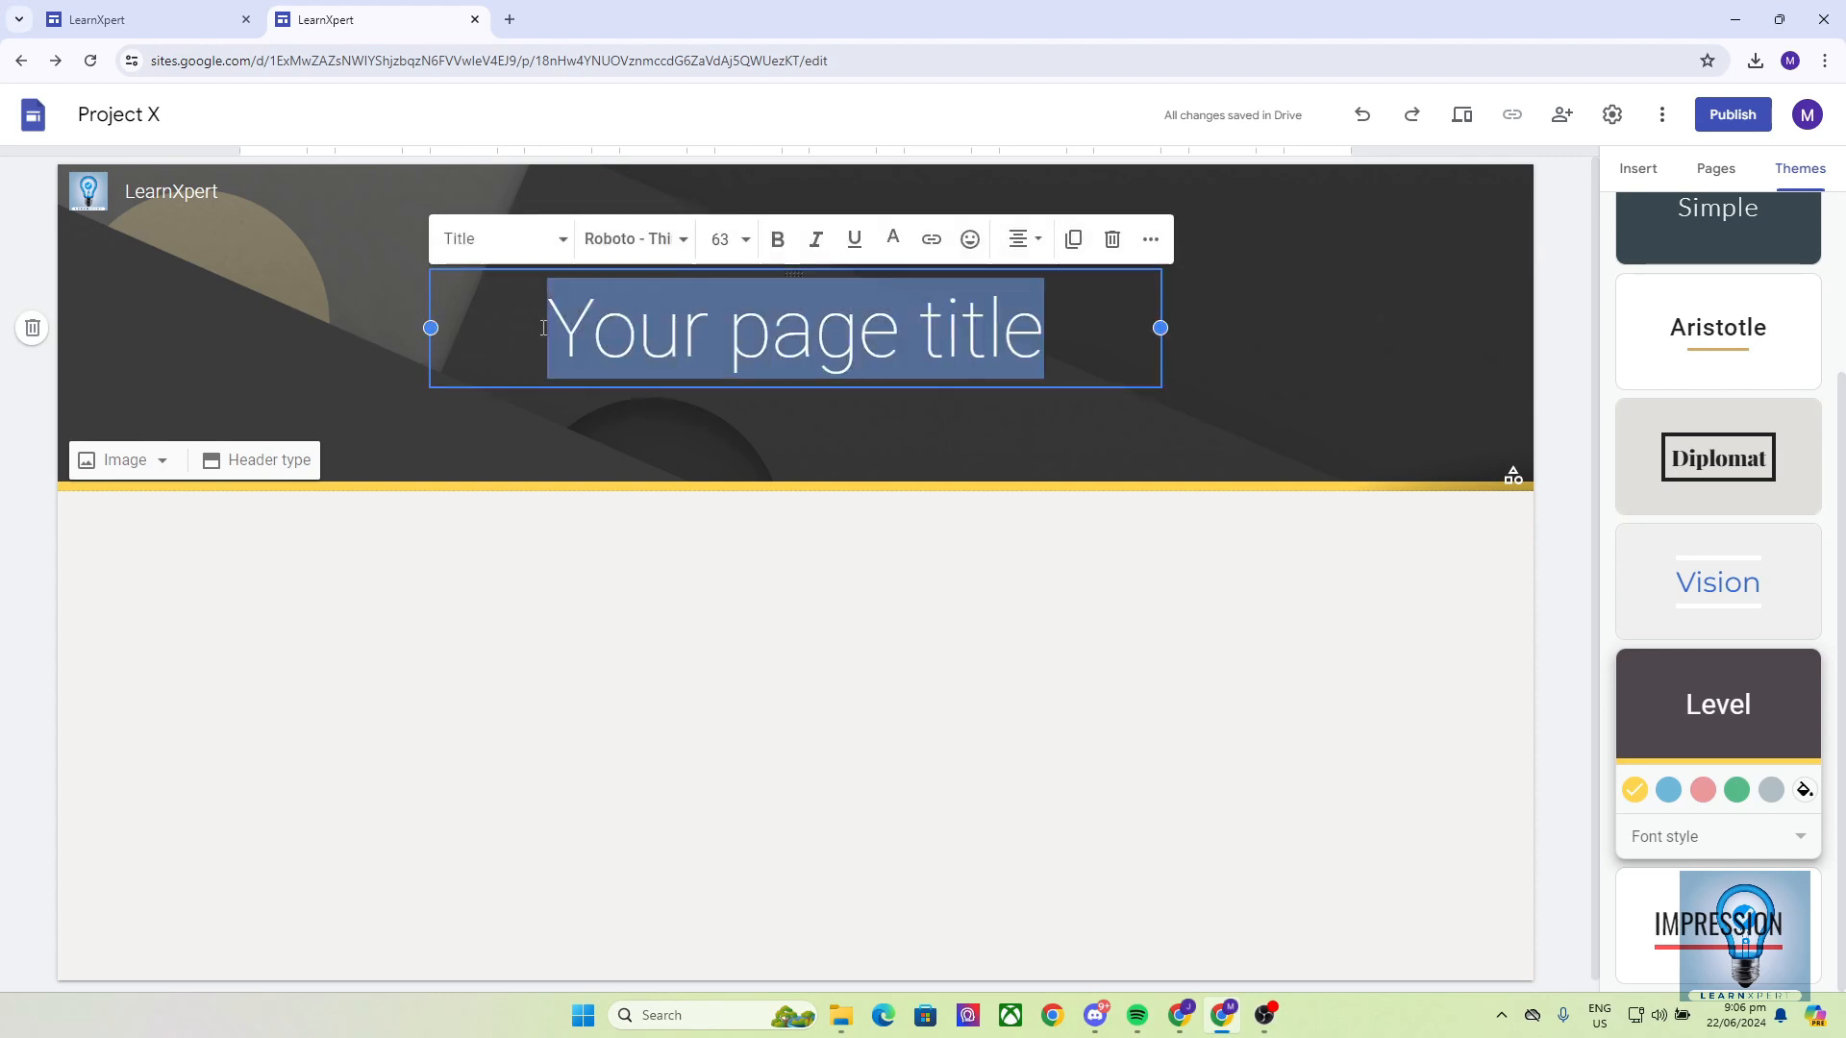
left_click(759, 325)
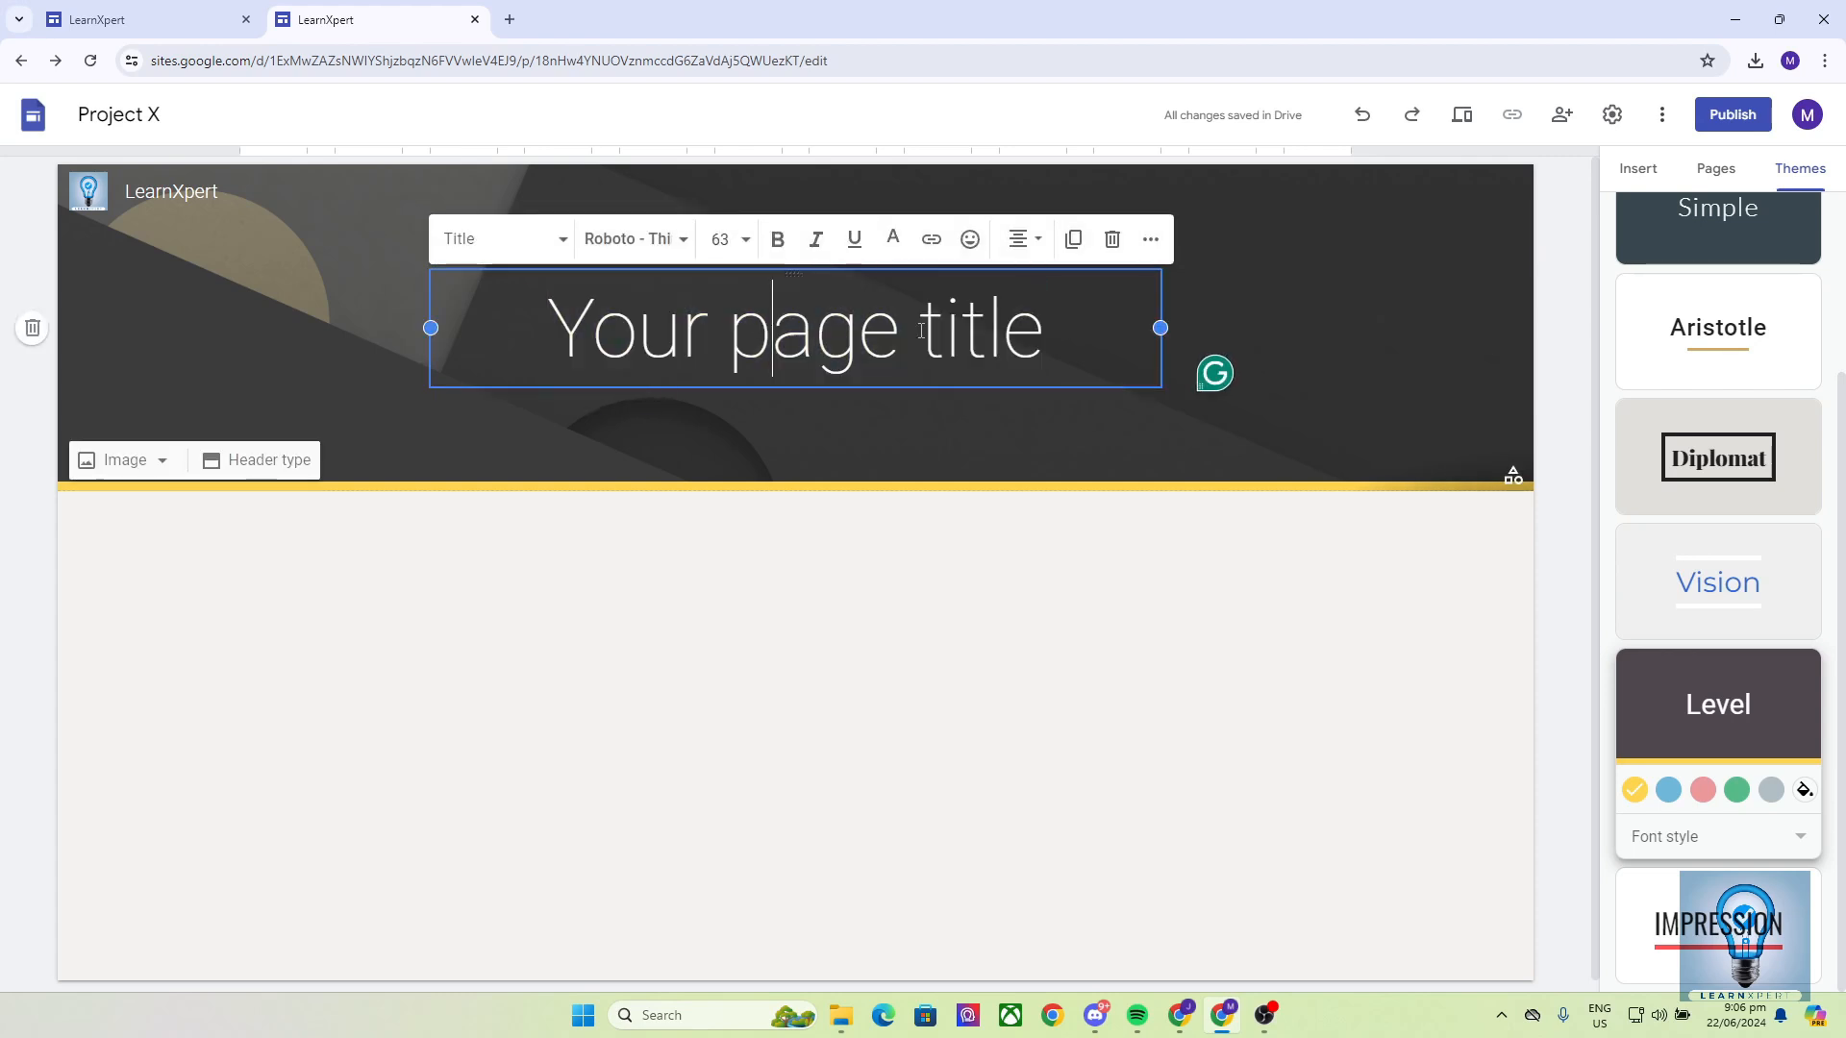
left_click(53, 9)
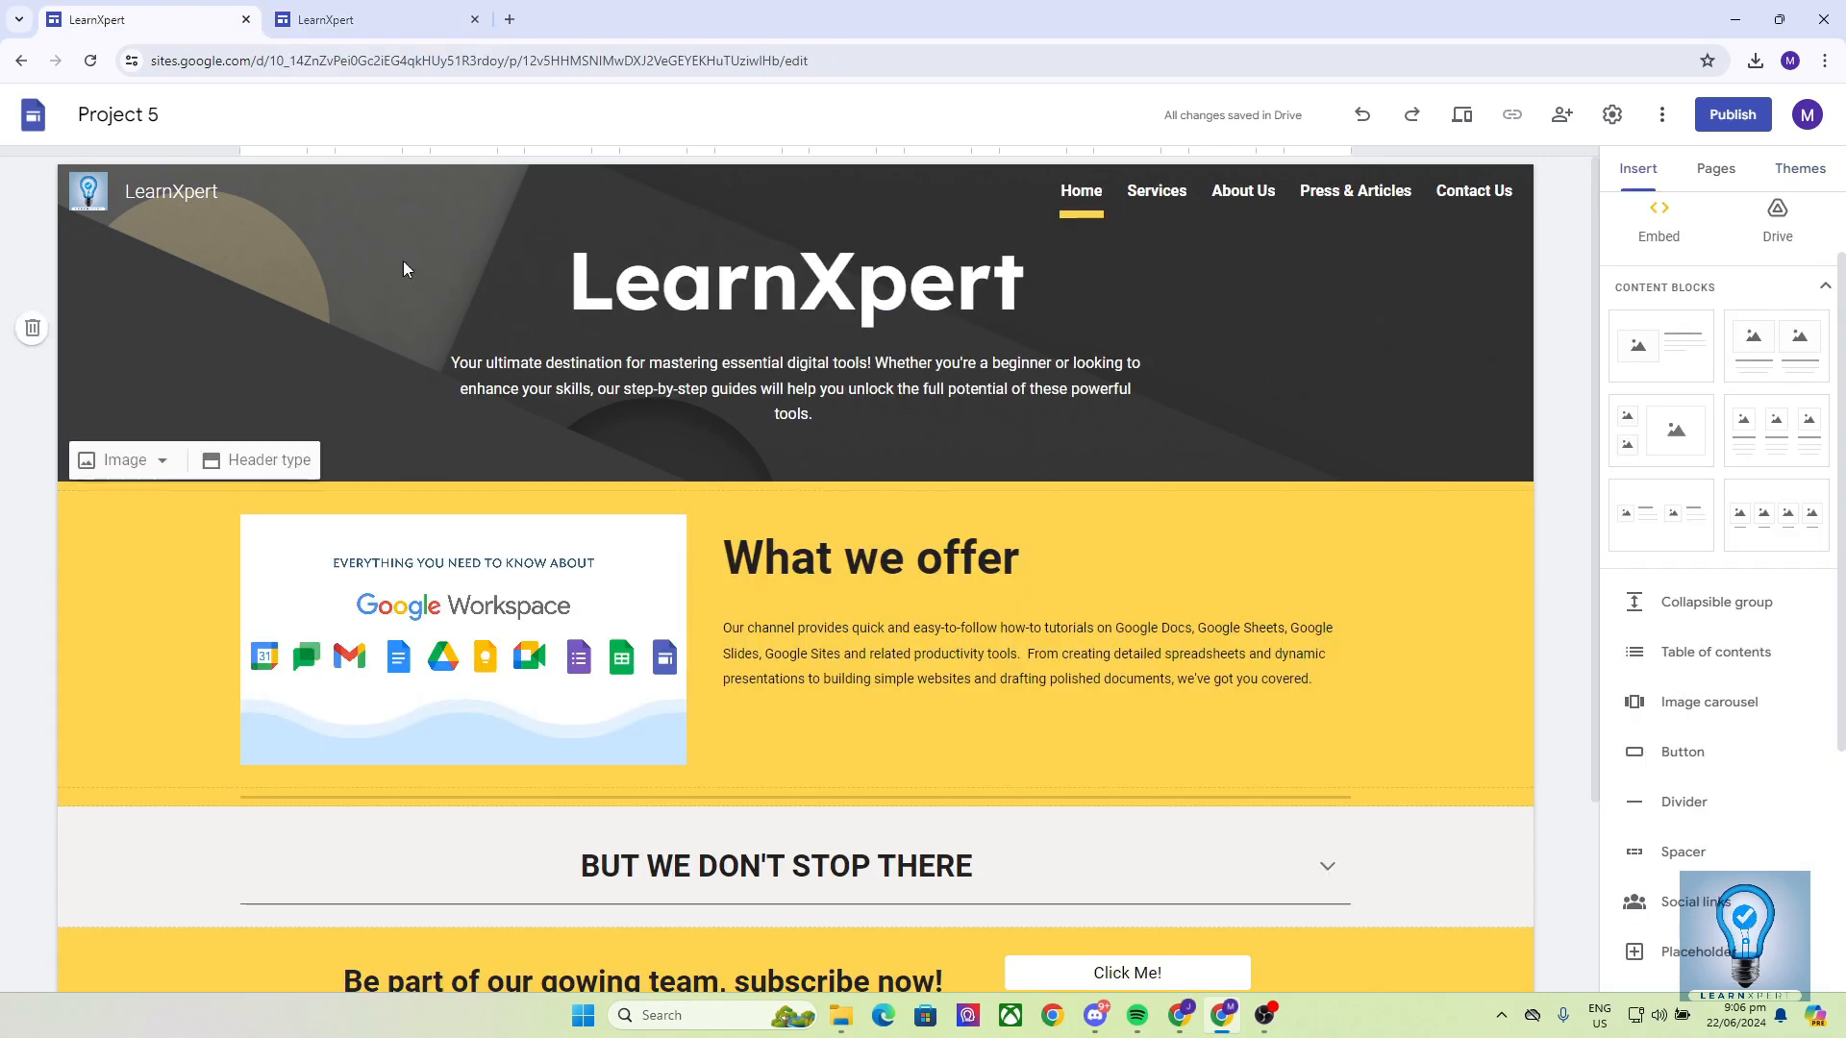
left_click(695, 374)
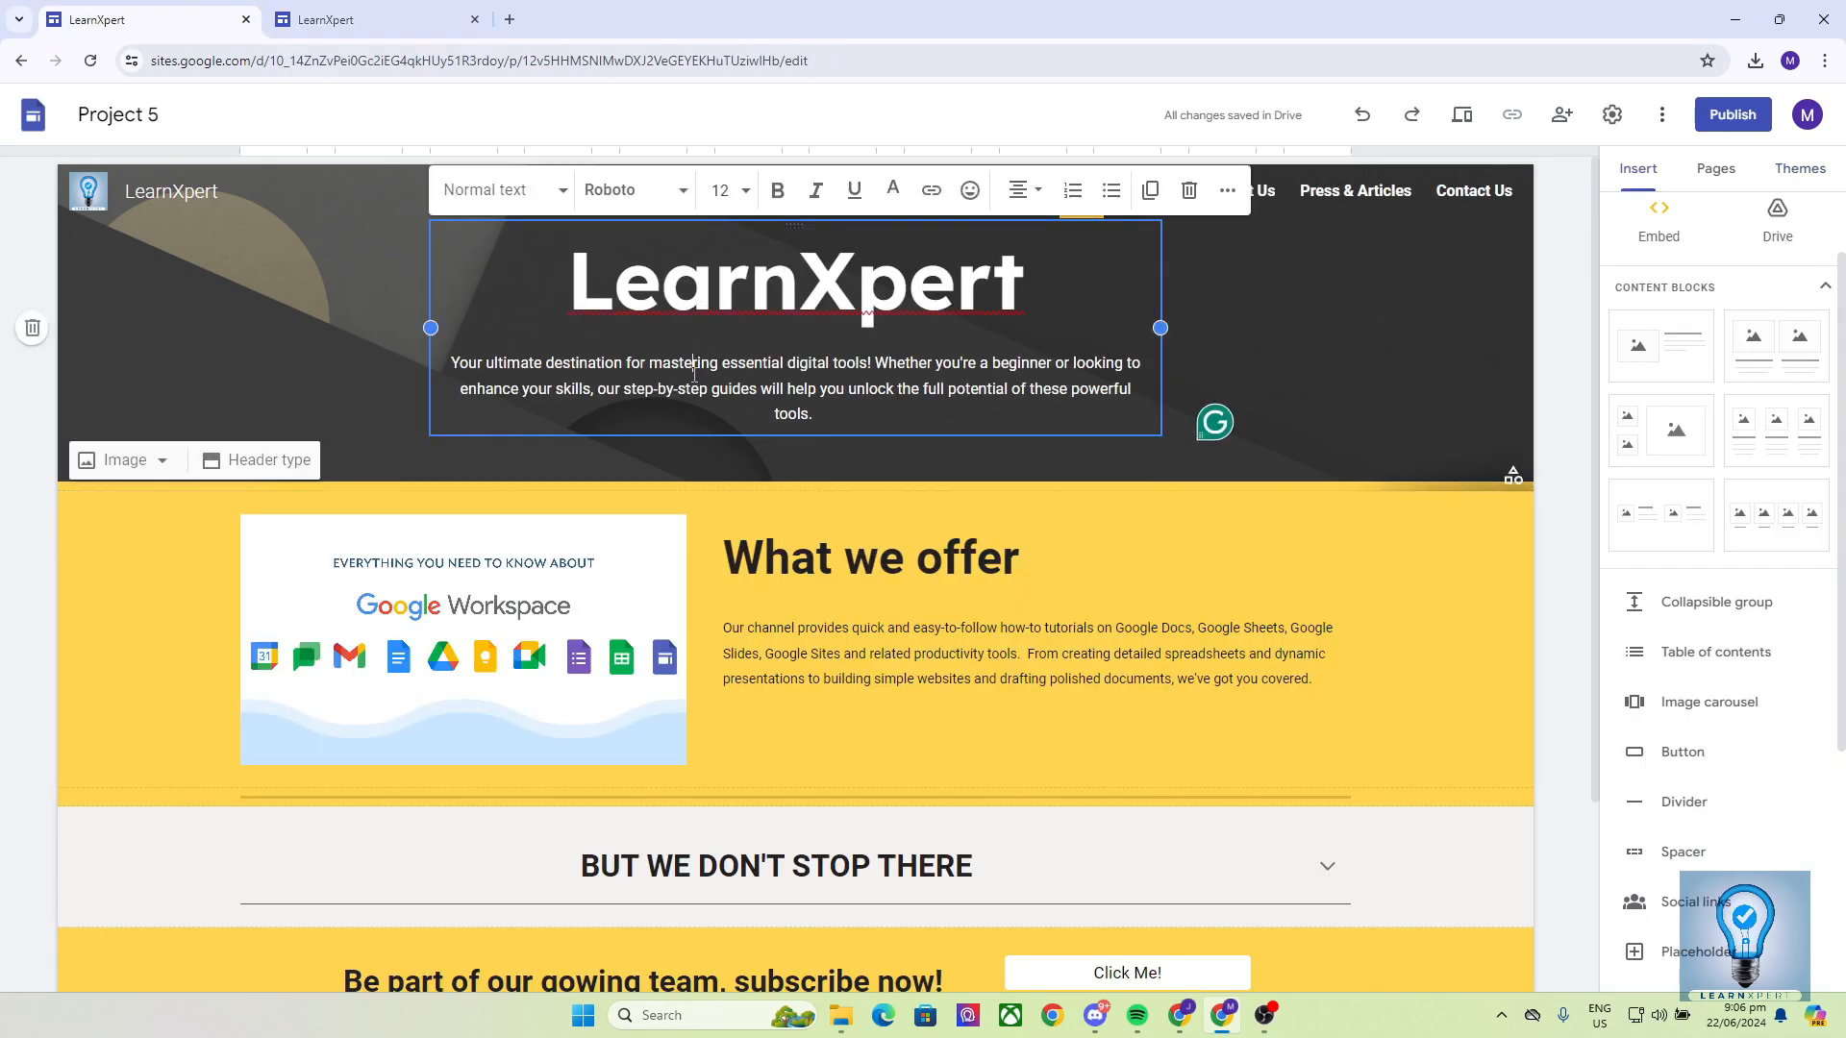
left_click(371, 20)
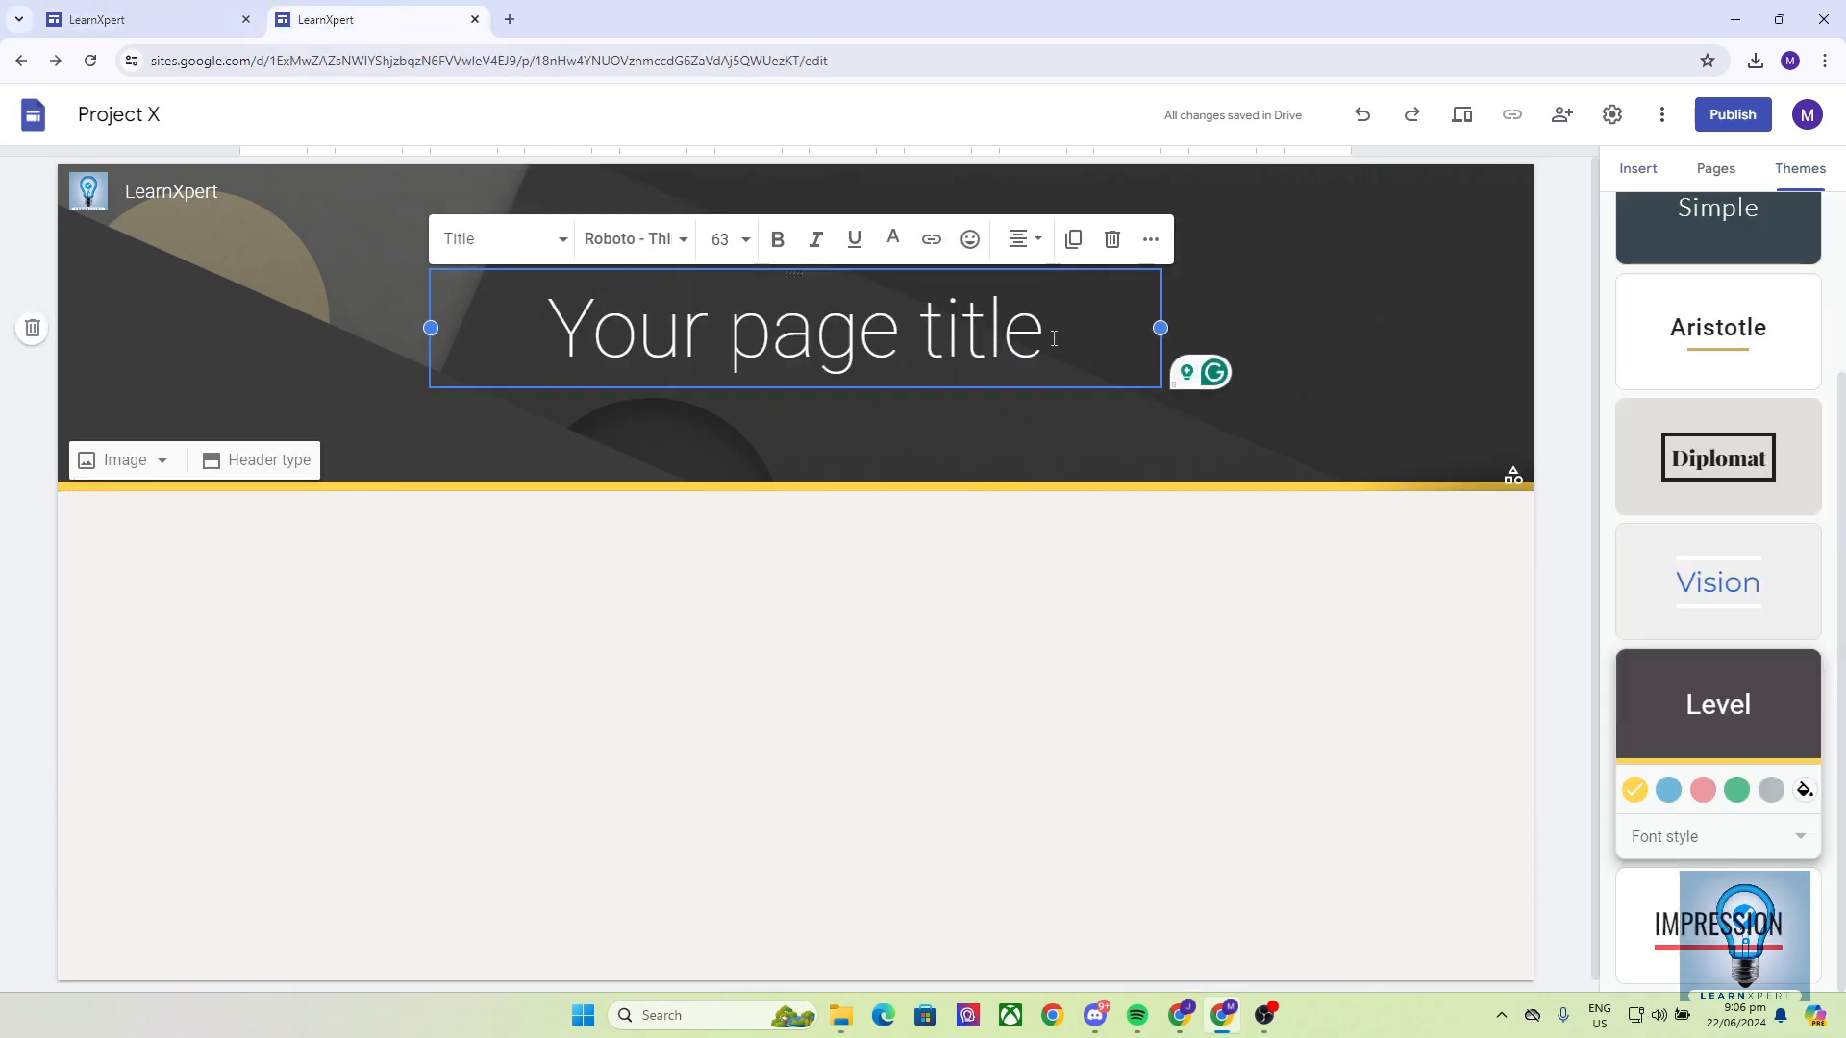
left_click_drag(1051, 330, 546, 331)
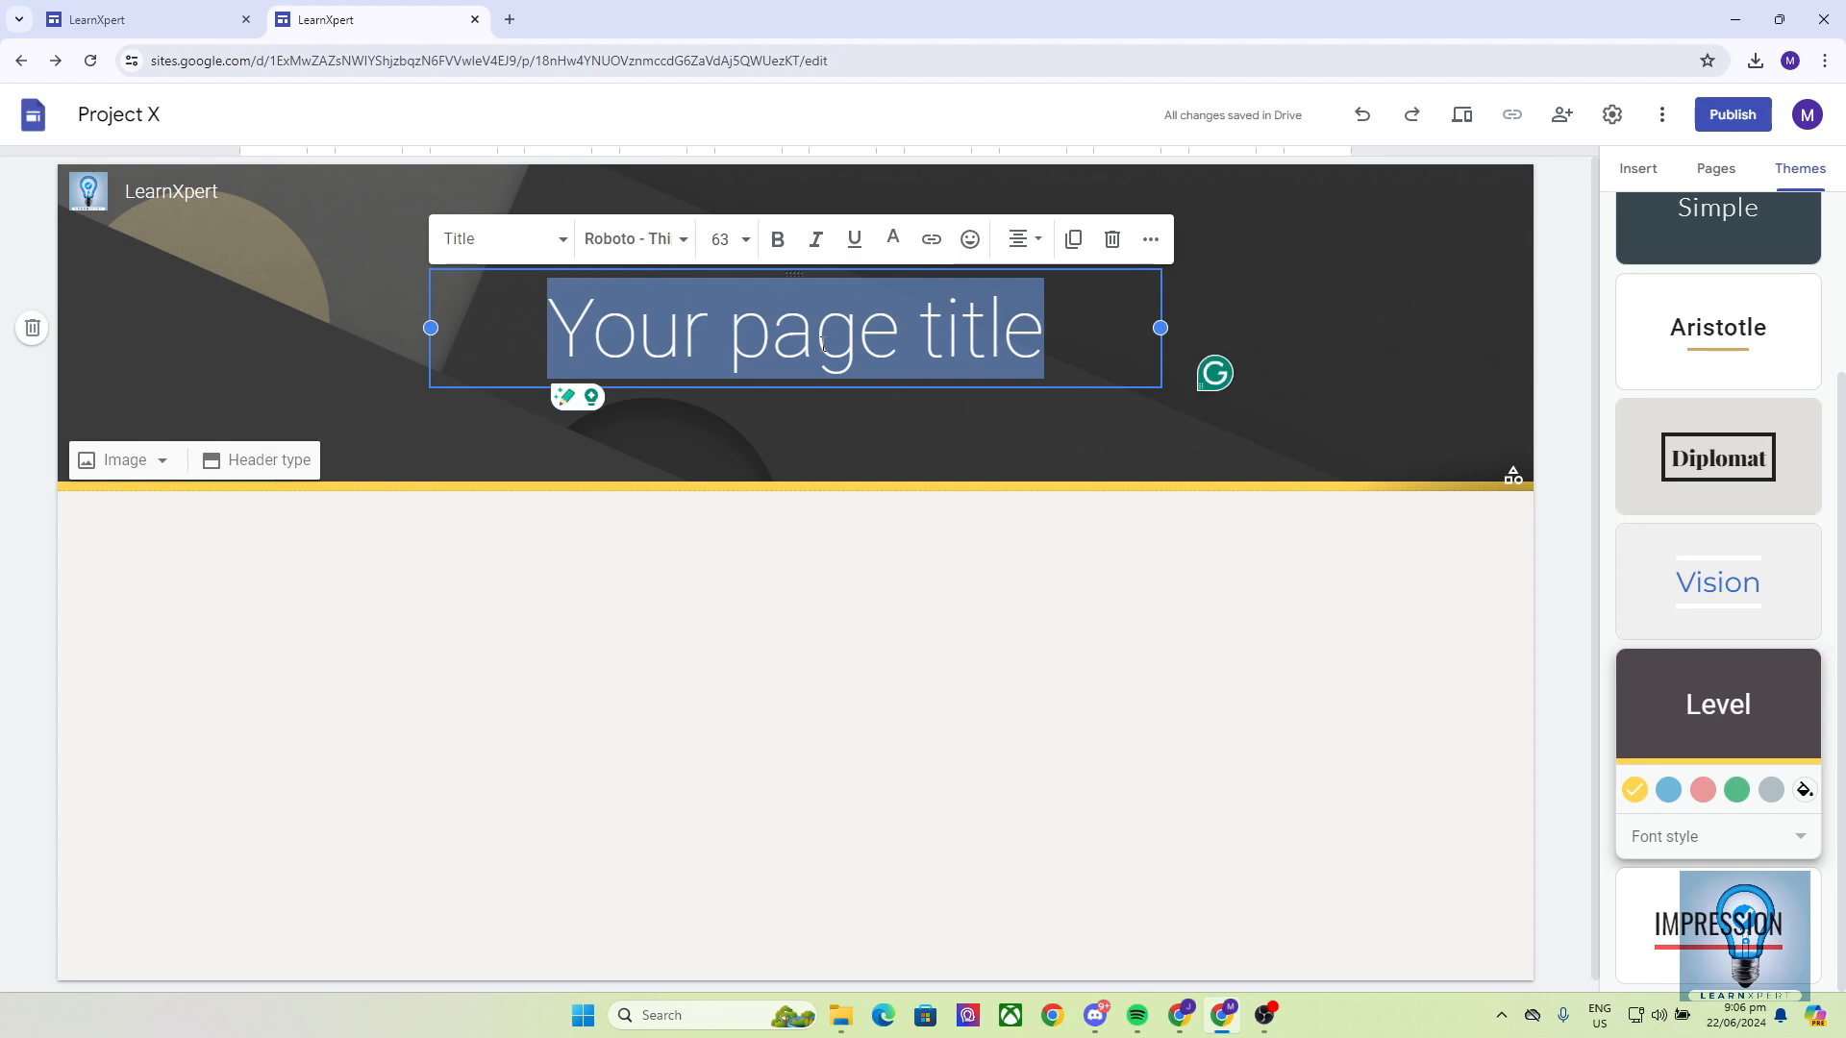
type("LearnXpert")
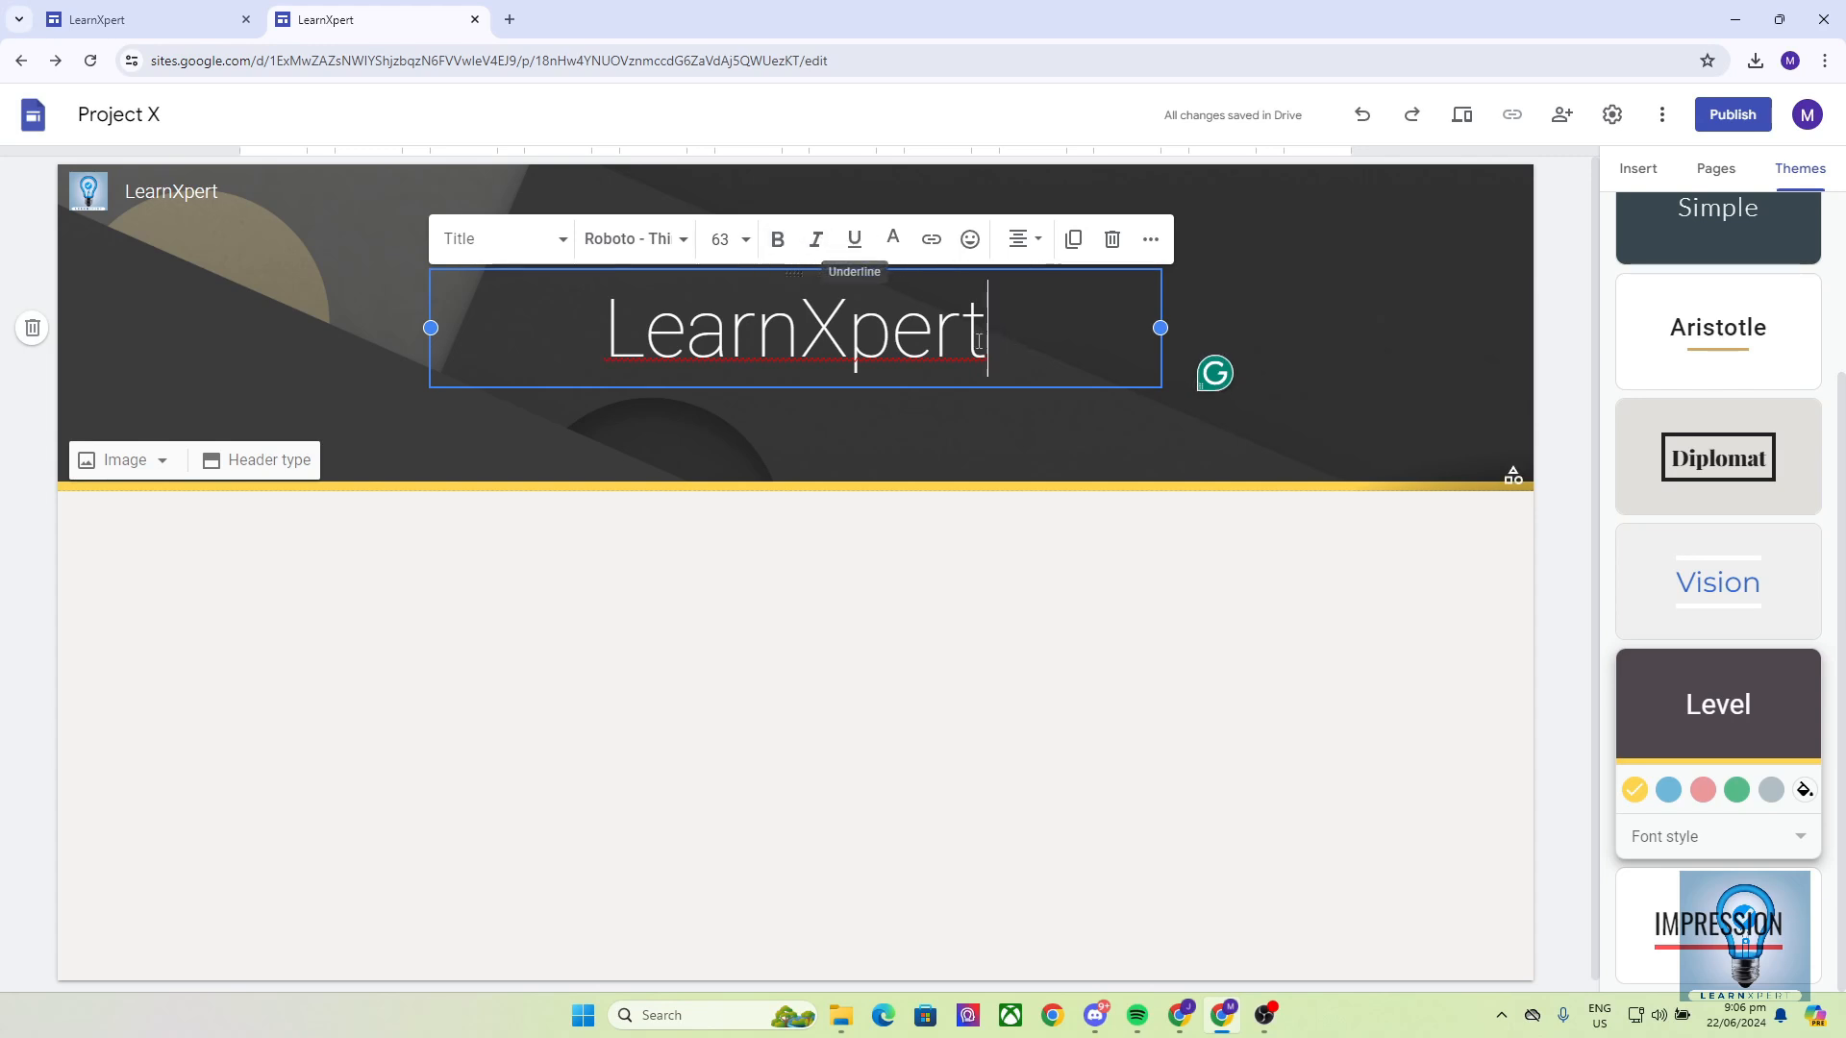
Set the font of the "LearnXpert" page title to Lexend Semi Bold
left_click_drag(996, 338, 601, 332)
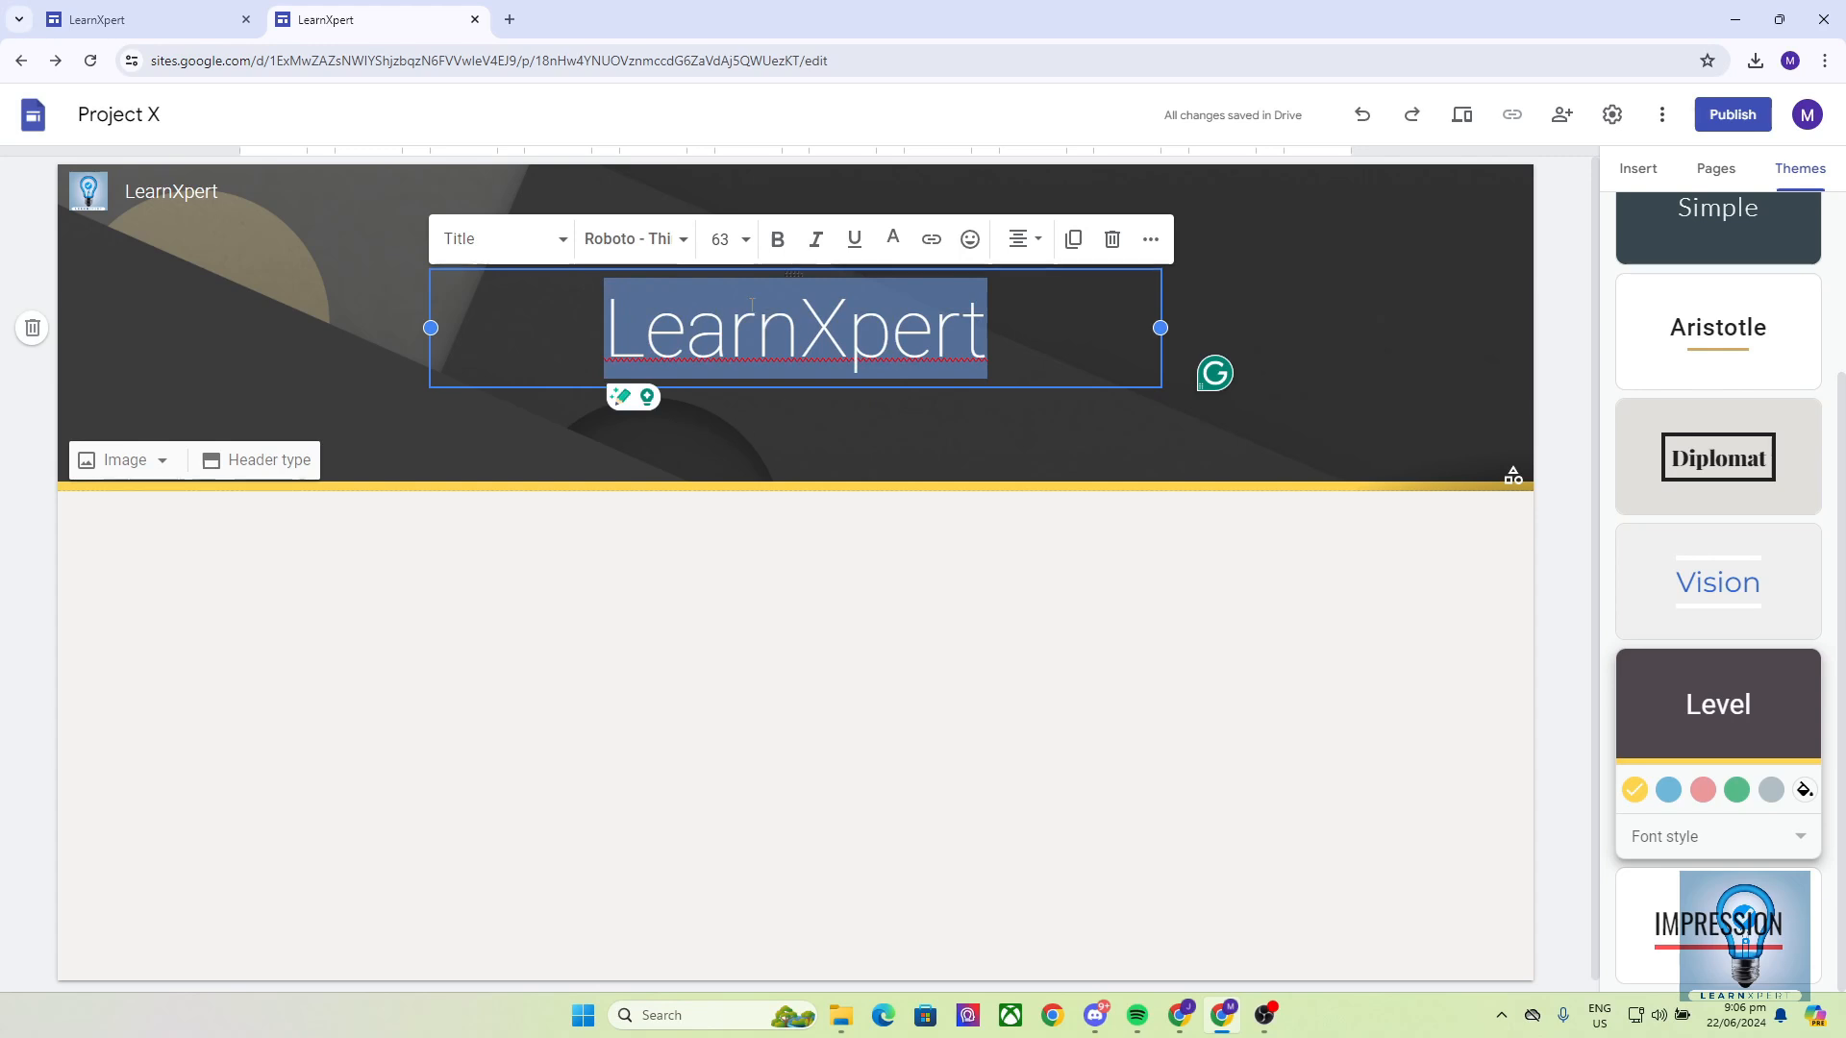
left_click(638, 238)
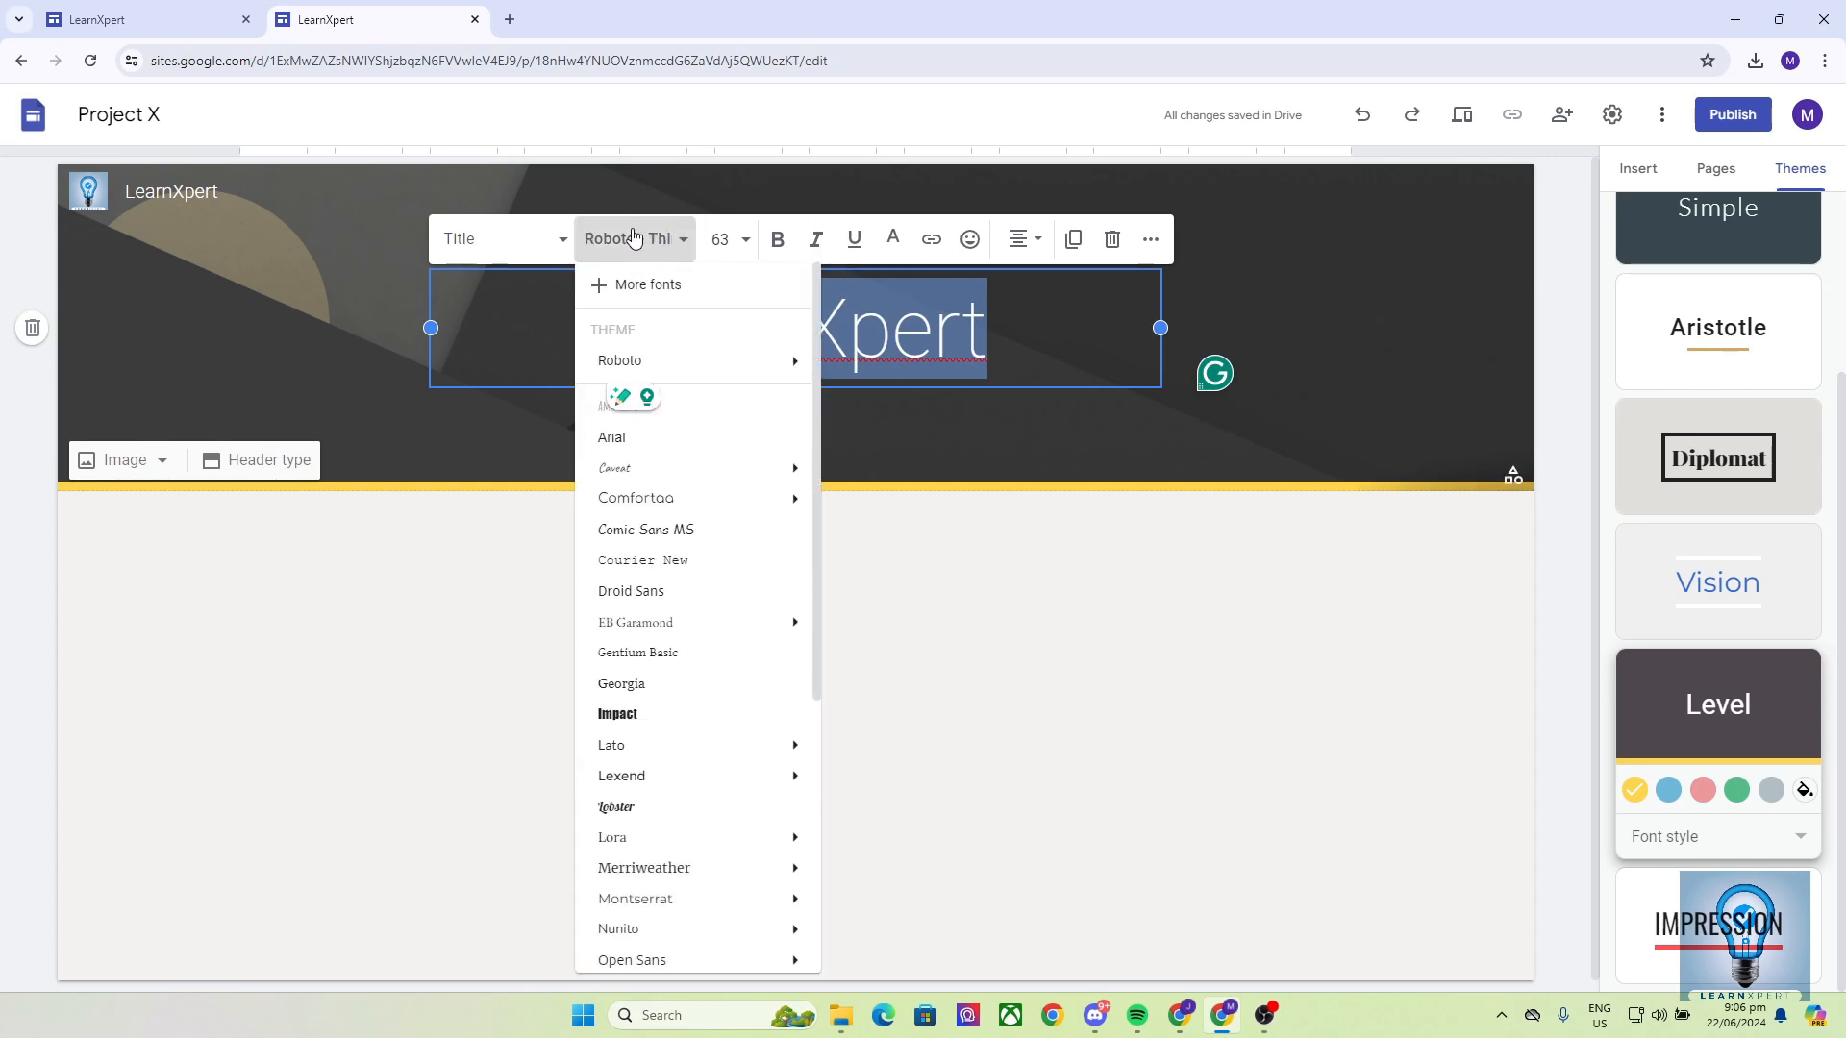
mouse_move(692, 775)
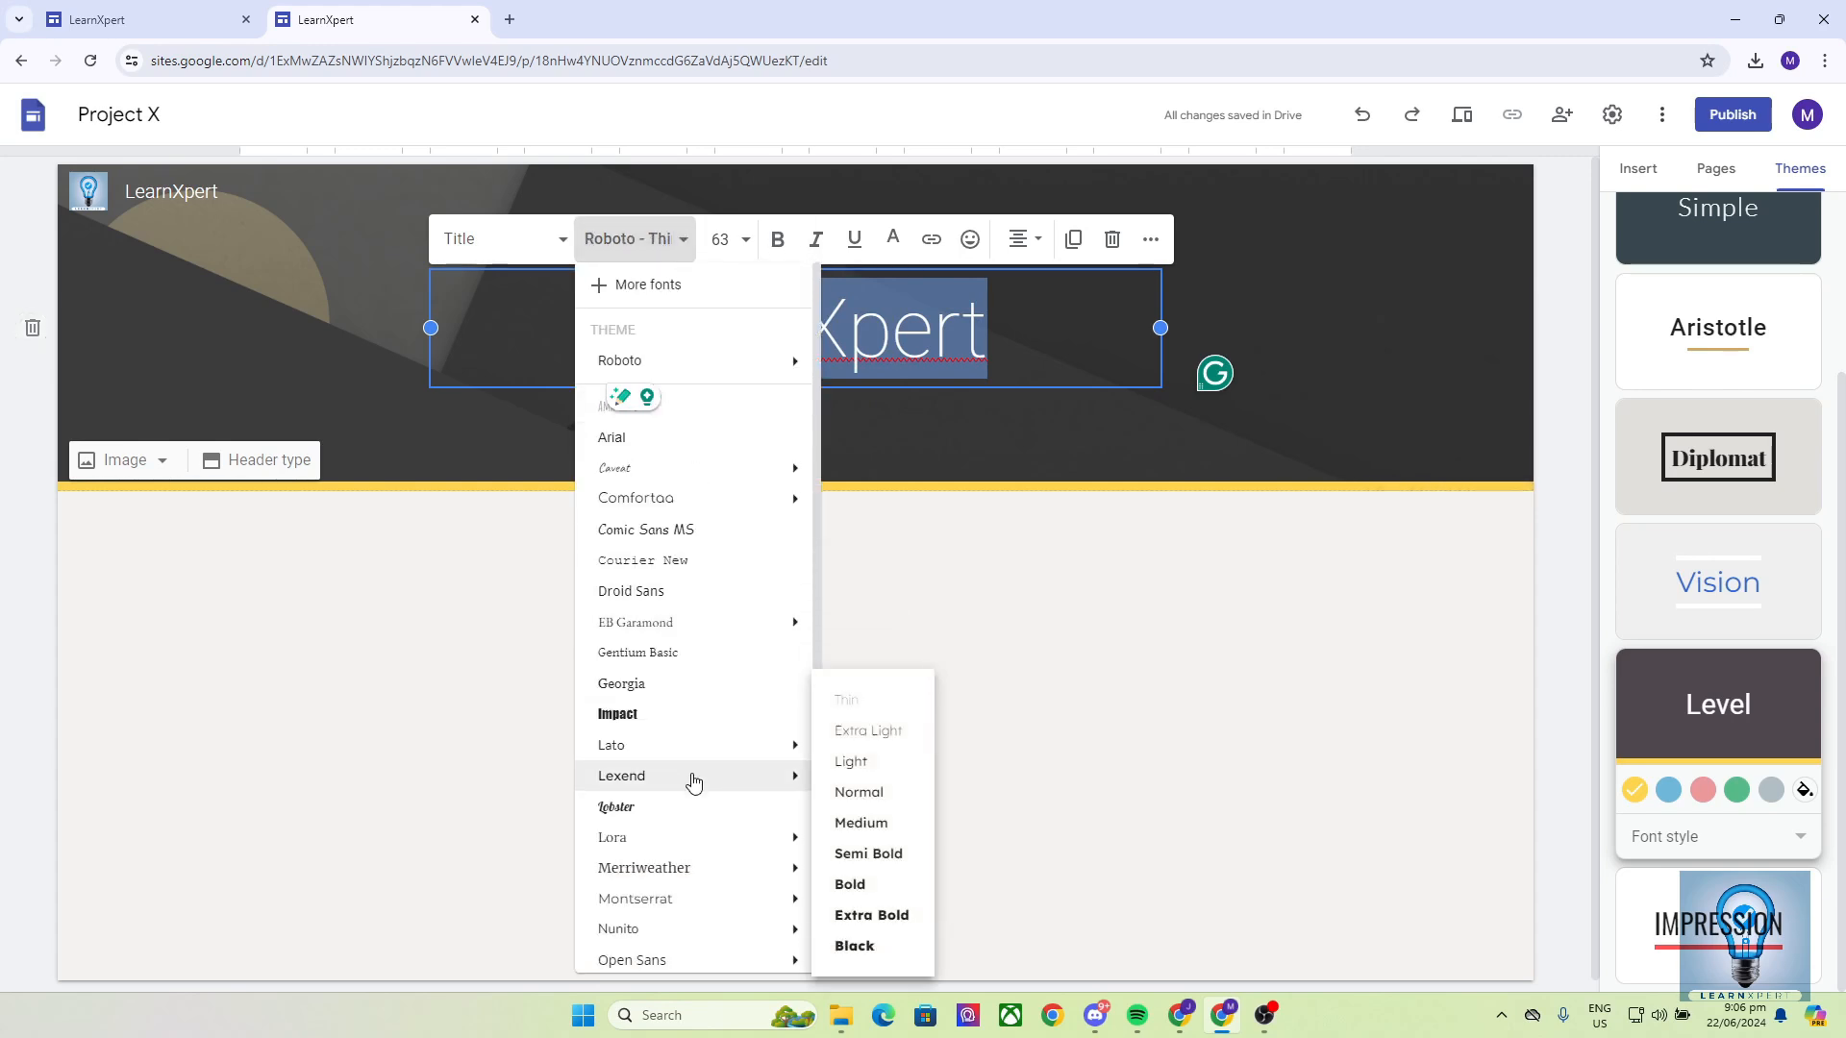
left_click(845, 854)
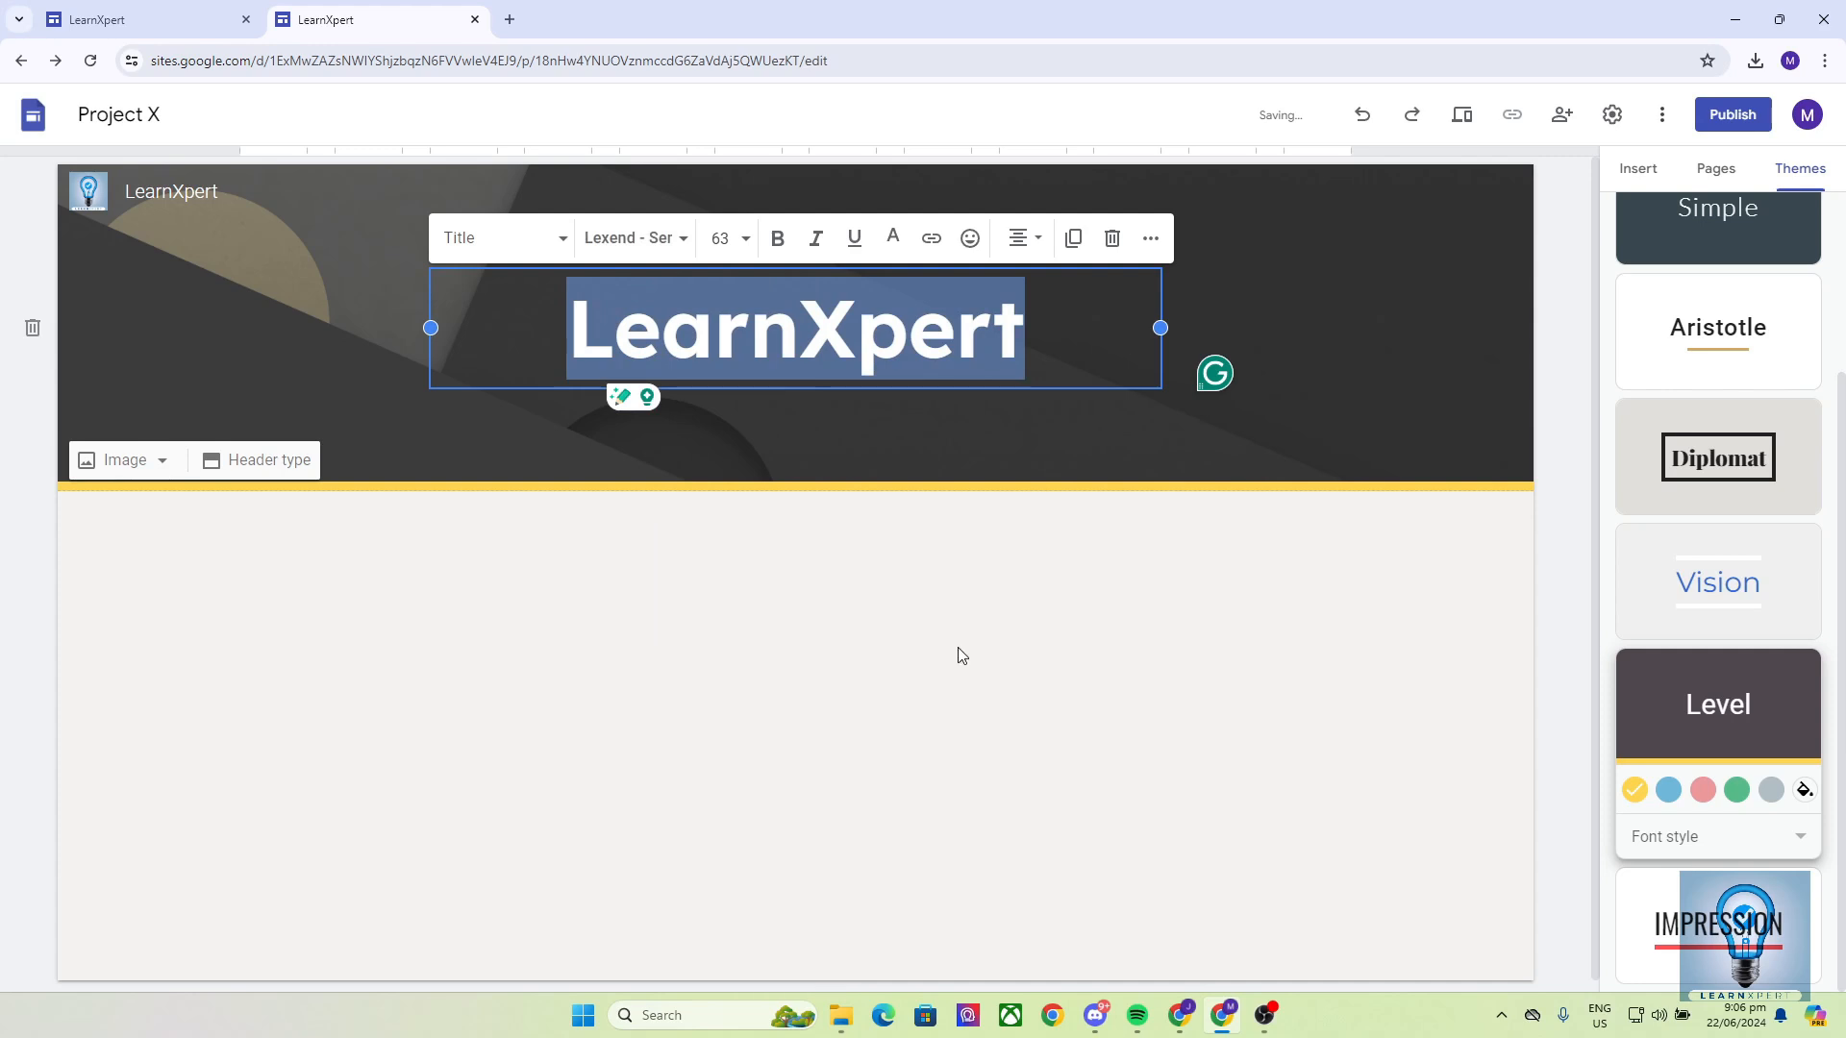
Start a new line below the page title in the header and open its text alignment options
left_click(1043, 331)
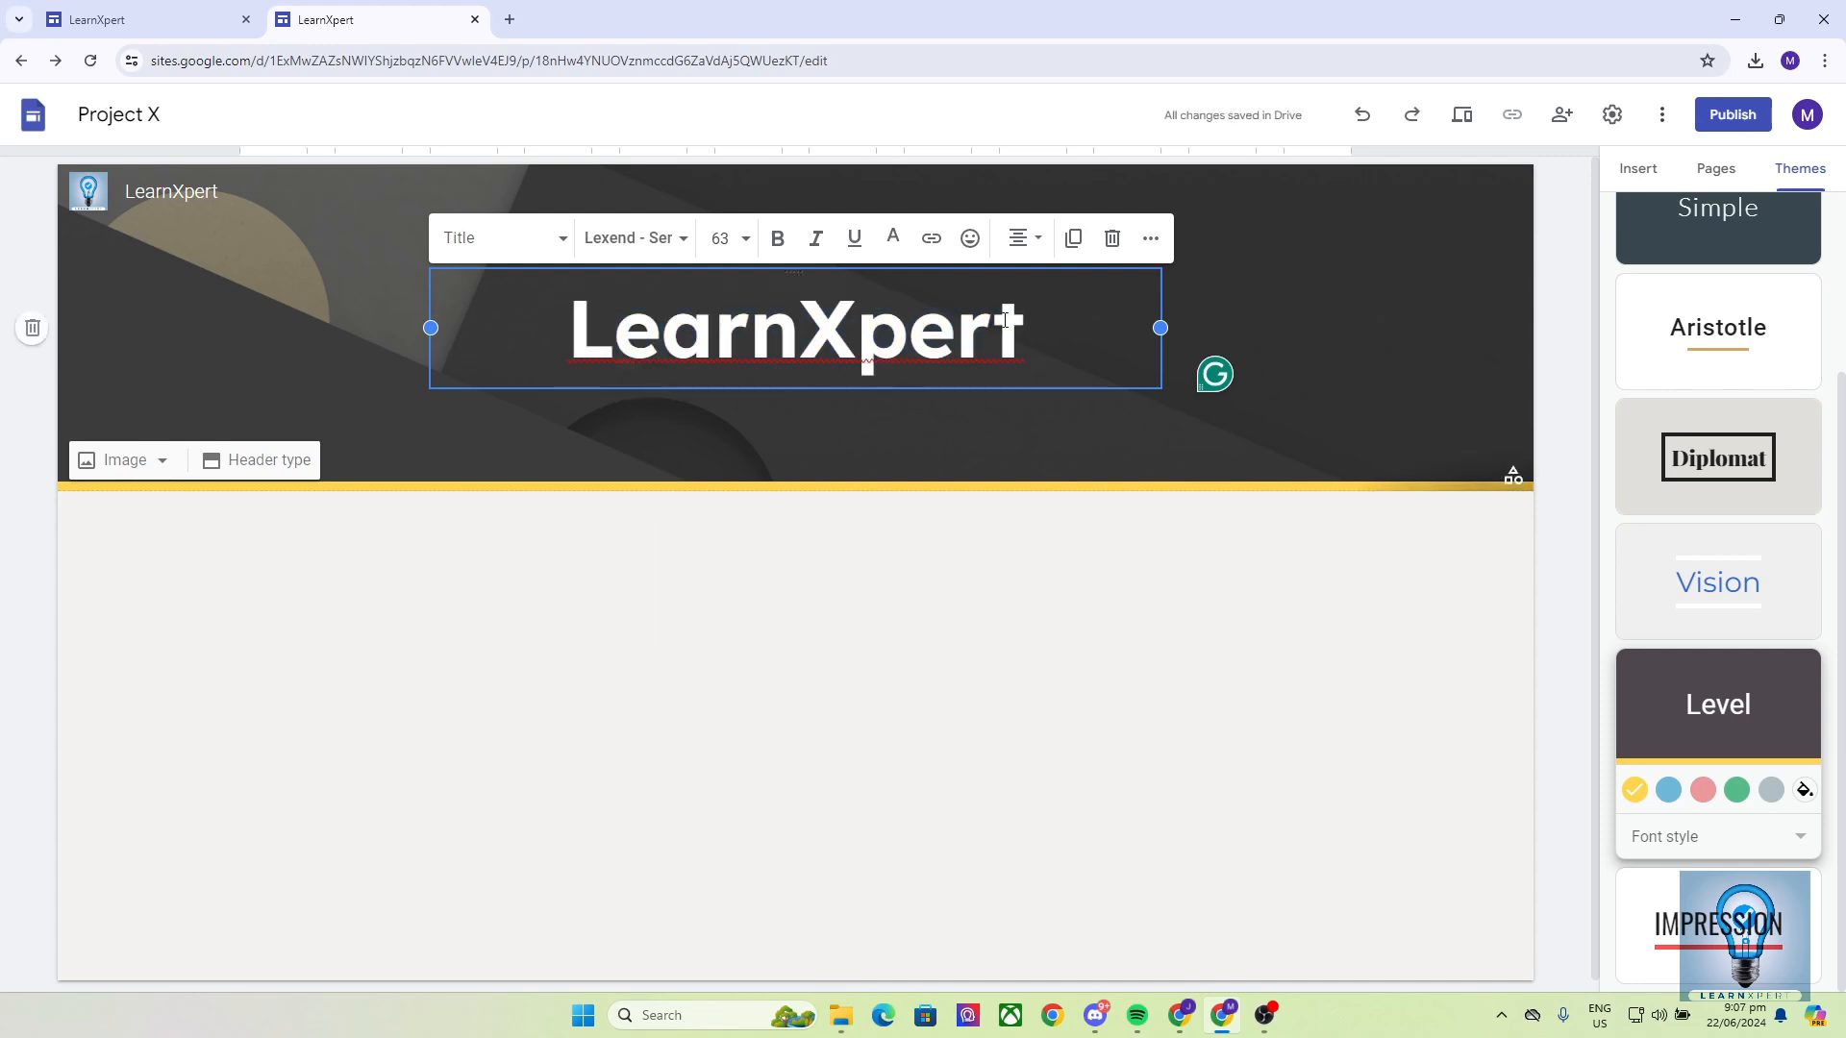
key("Return")
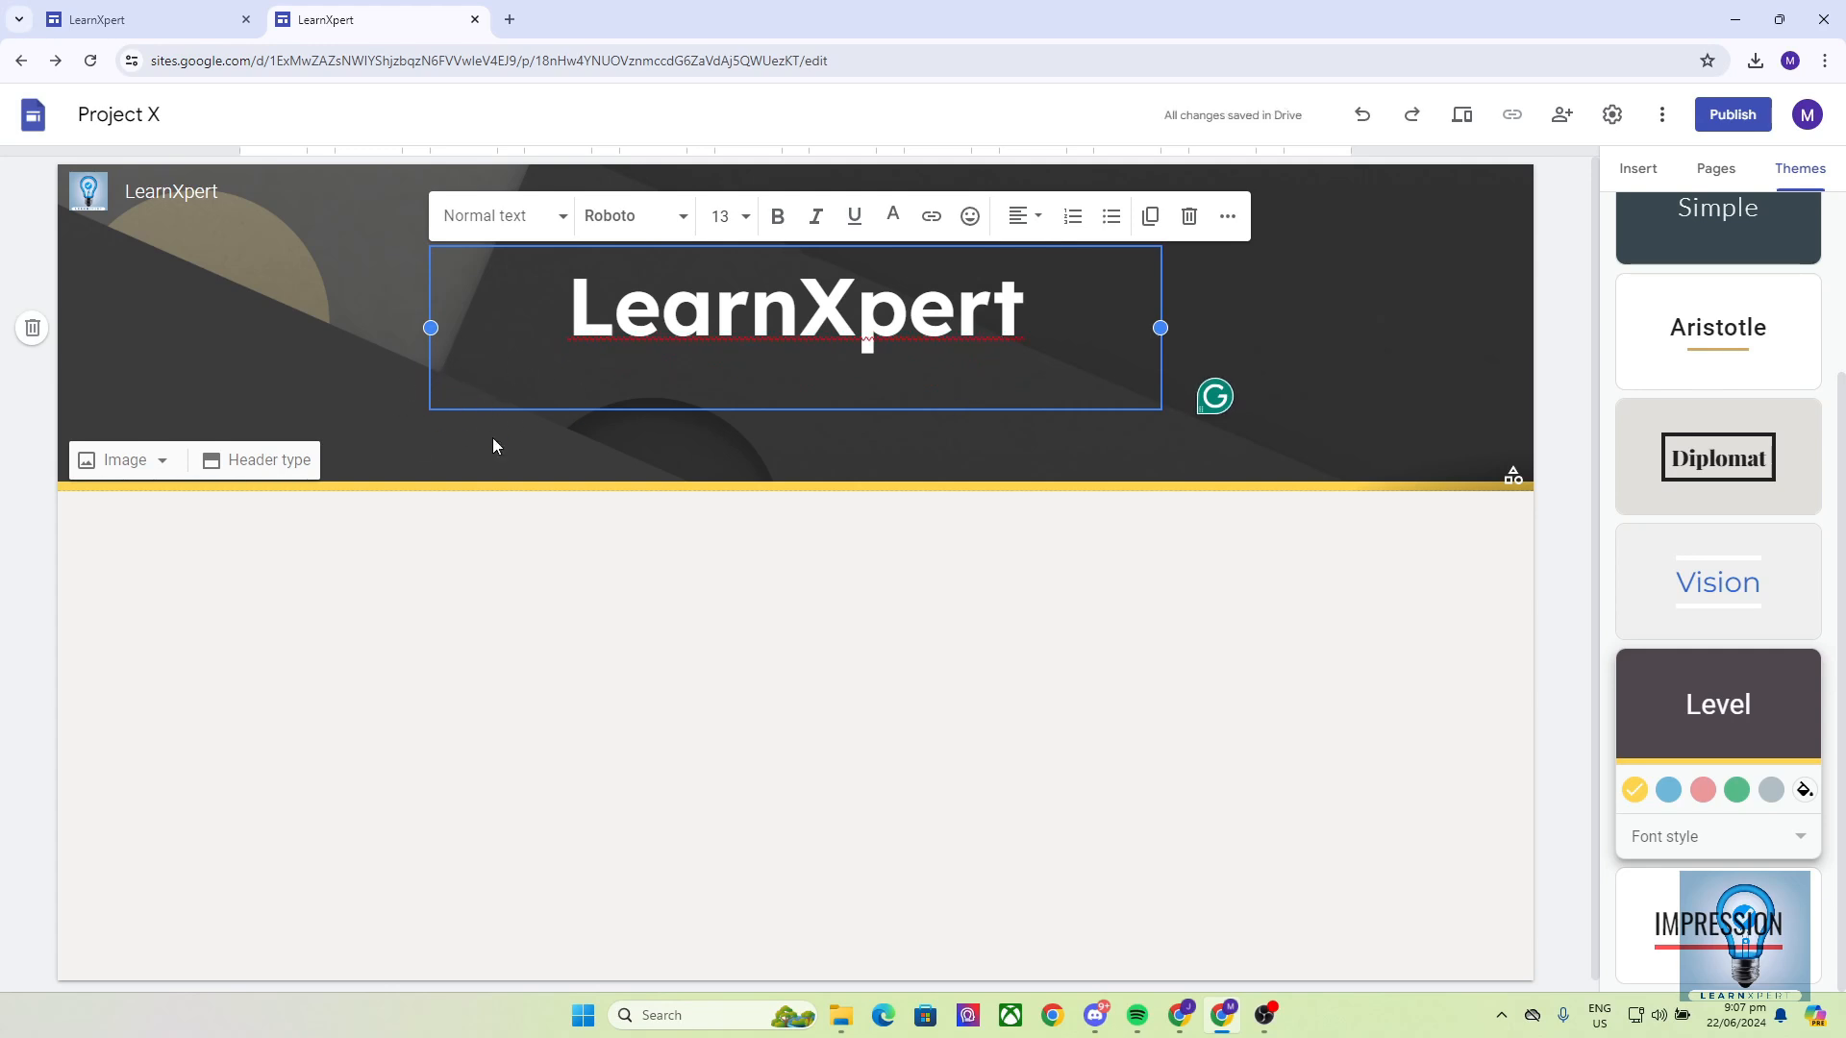
left_click(1021, 223)
left_click(1034, 234)
left_click(1026, 218)
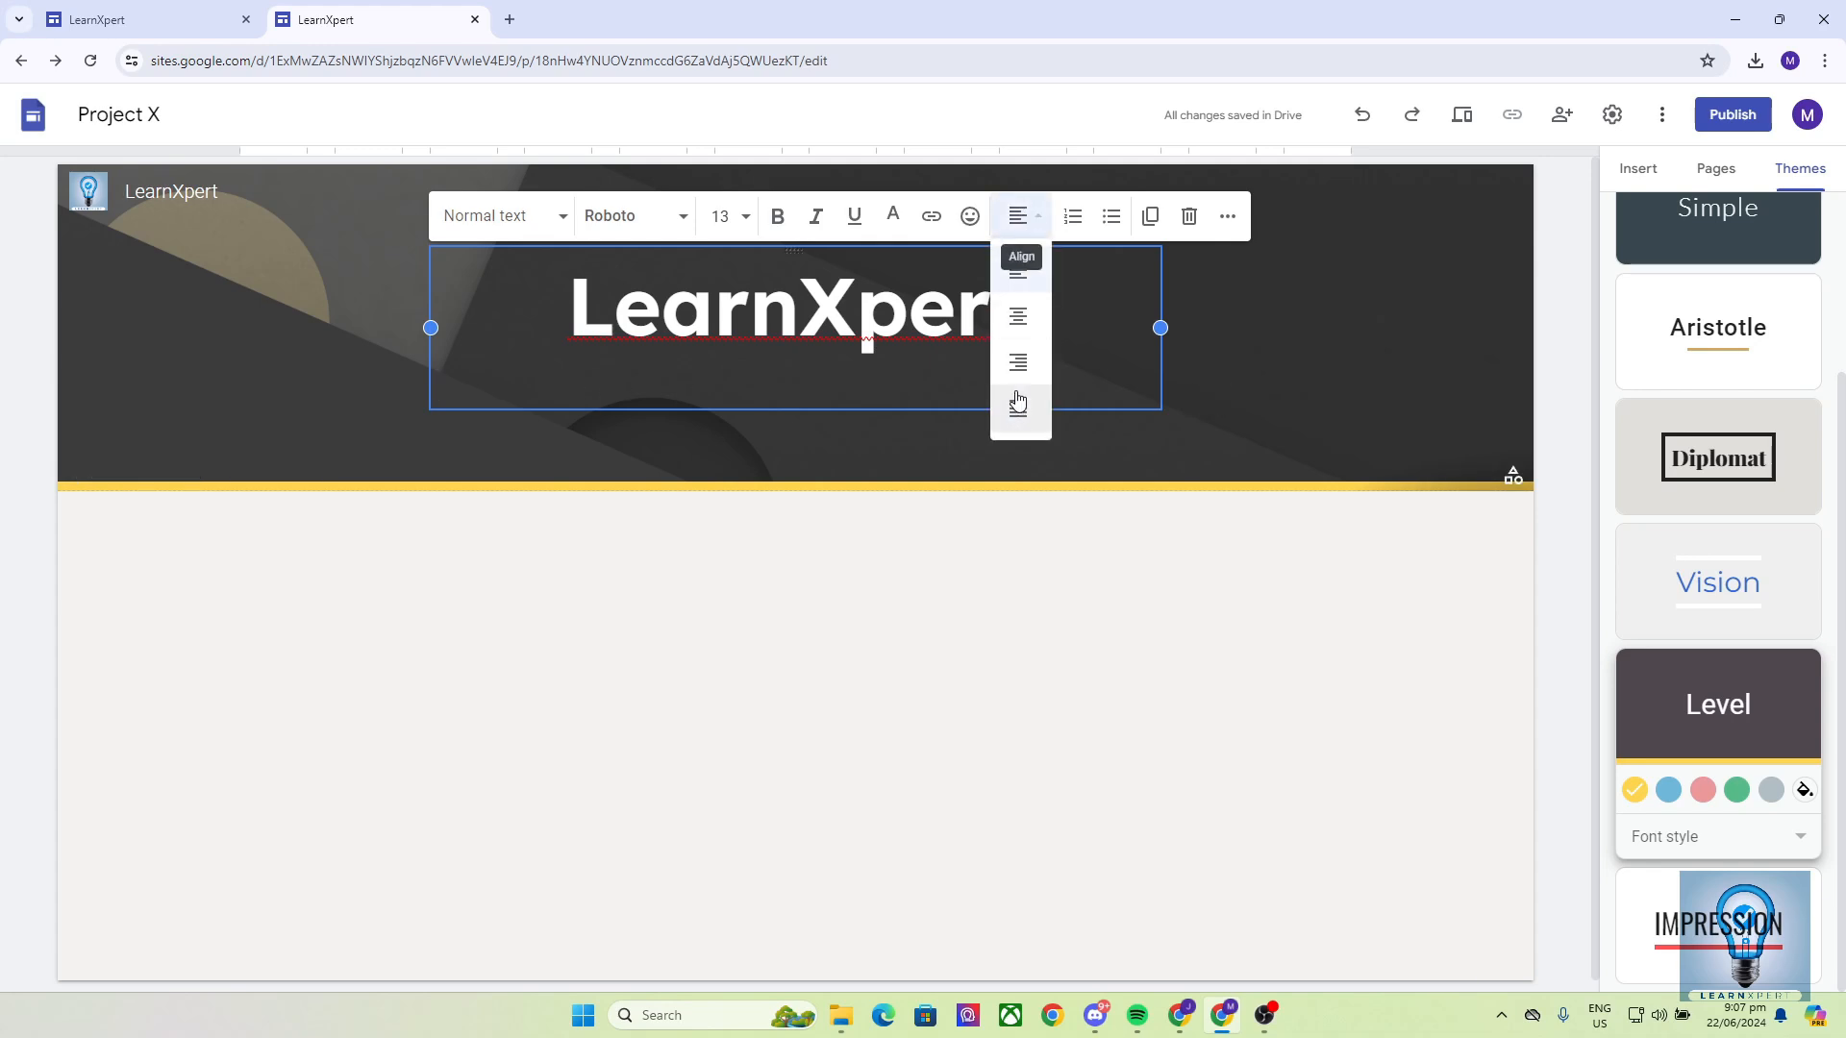
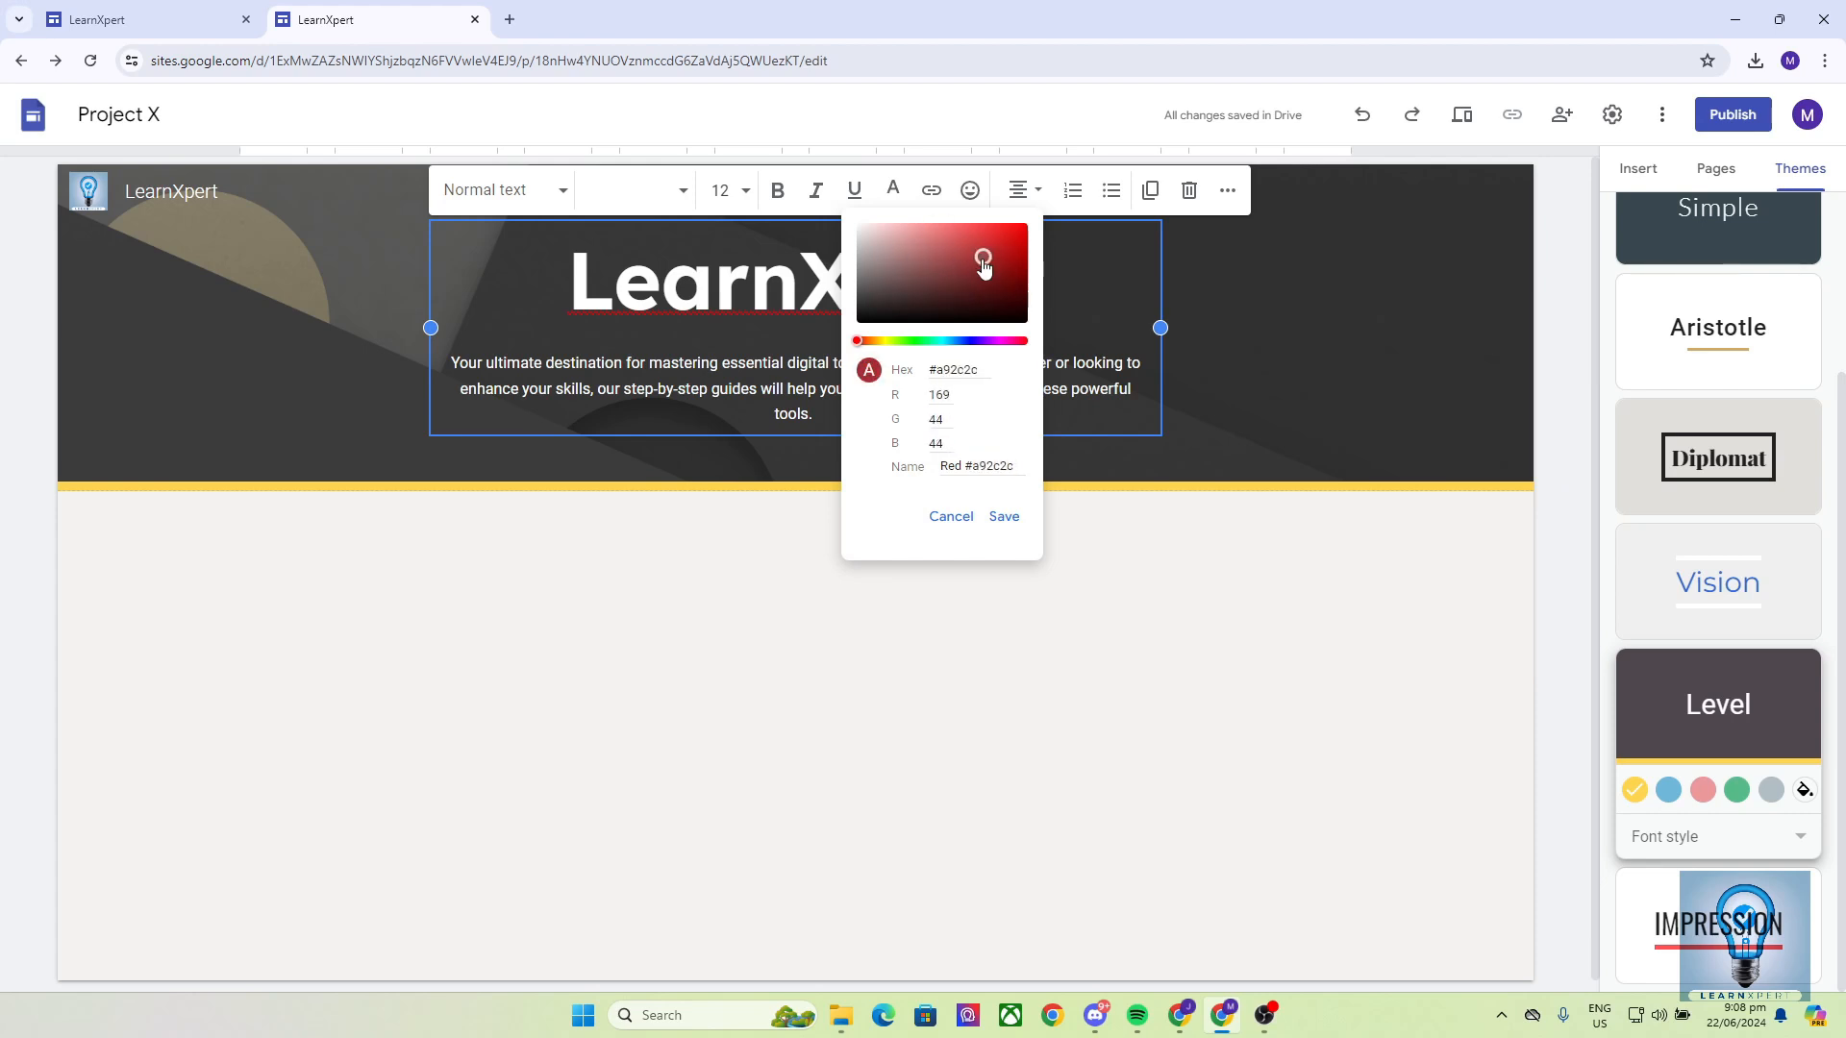
Set the tagline text below the page title to the custom colour white, #ffffff, and save it
mouse_move(979, 372)
left_mouse_down()
mouse_move(929, 408)
mouse_move(985, 389)
left_mouse_up()
left_click_drag(957, 270, 822, 257)
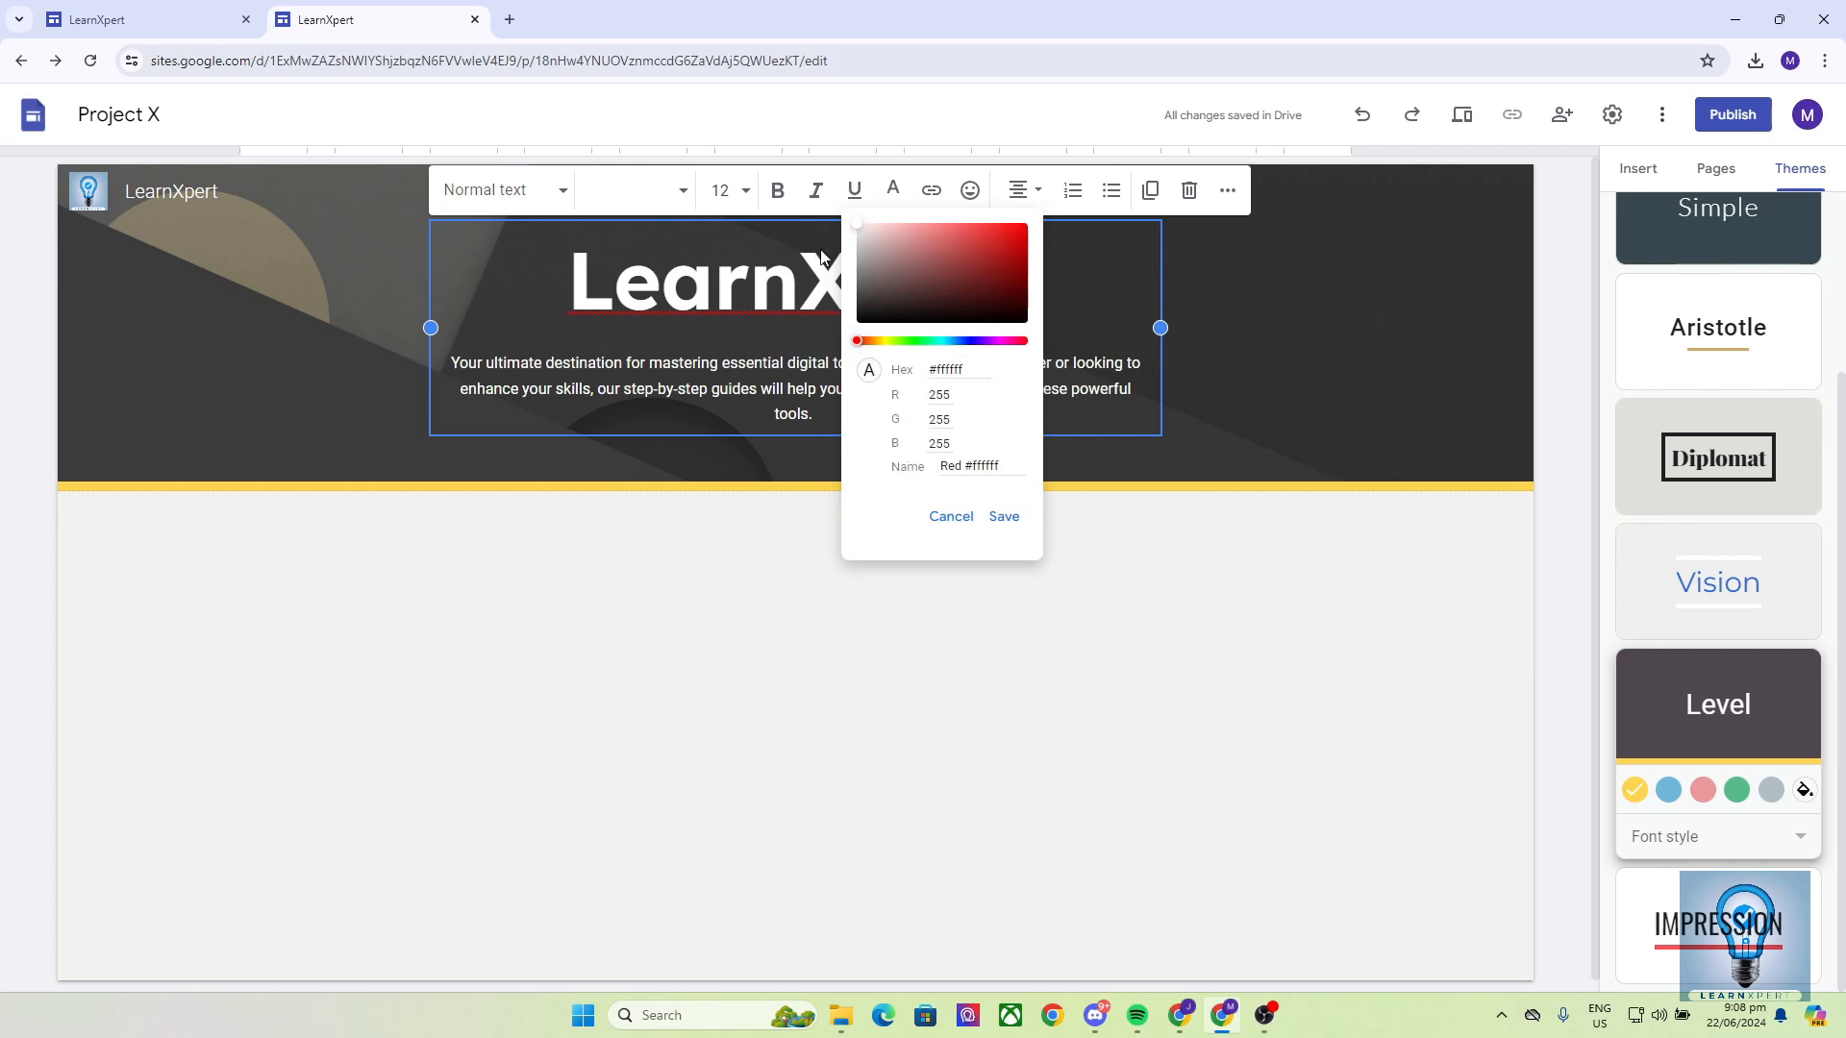
left_click(996, 527)
left_click(850, 515)
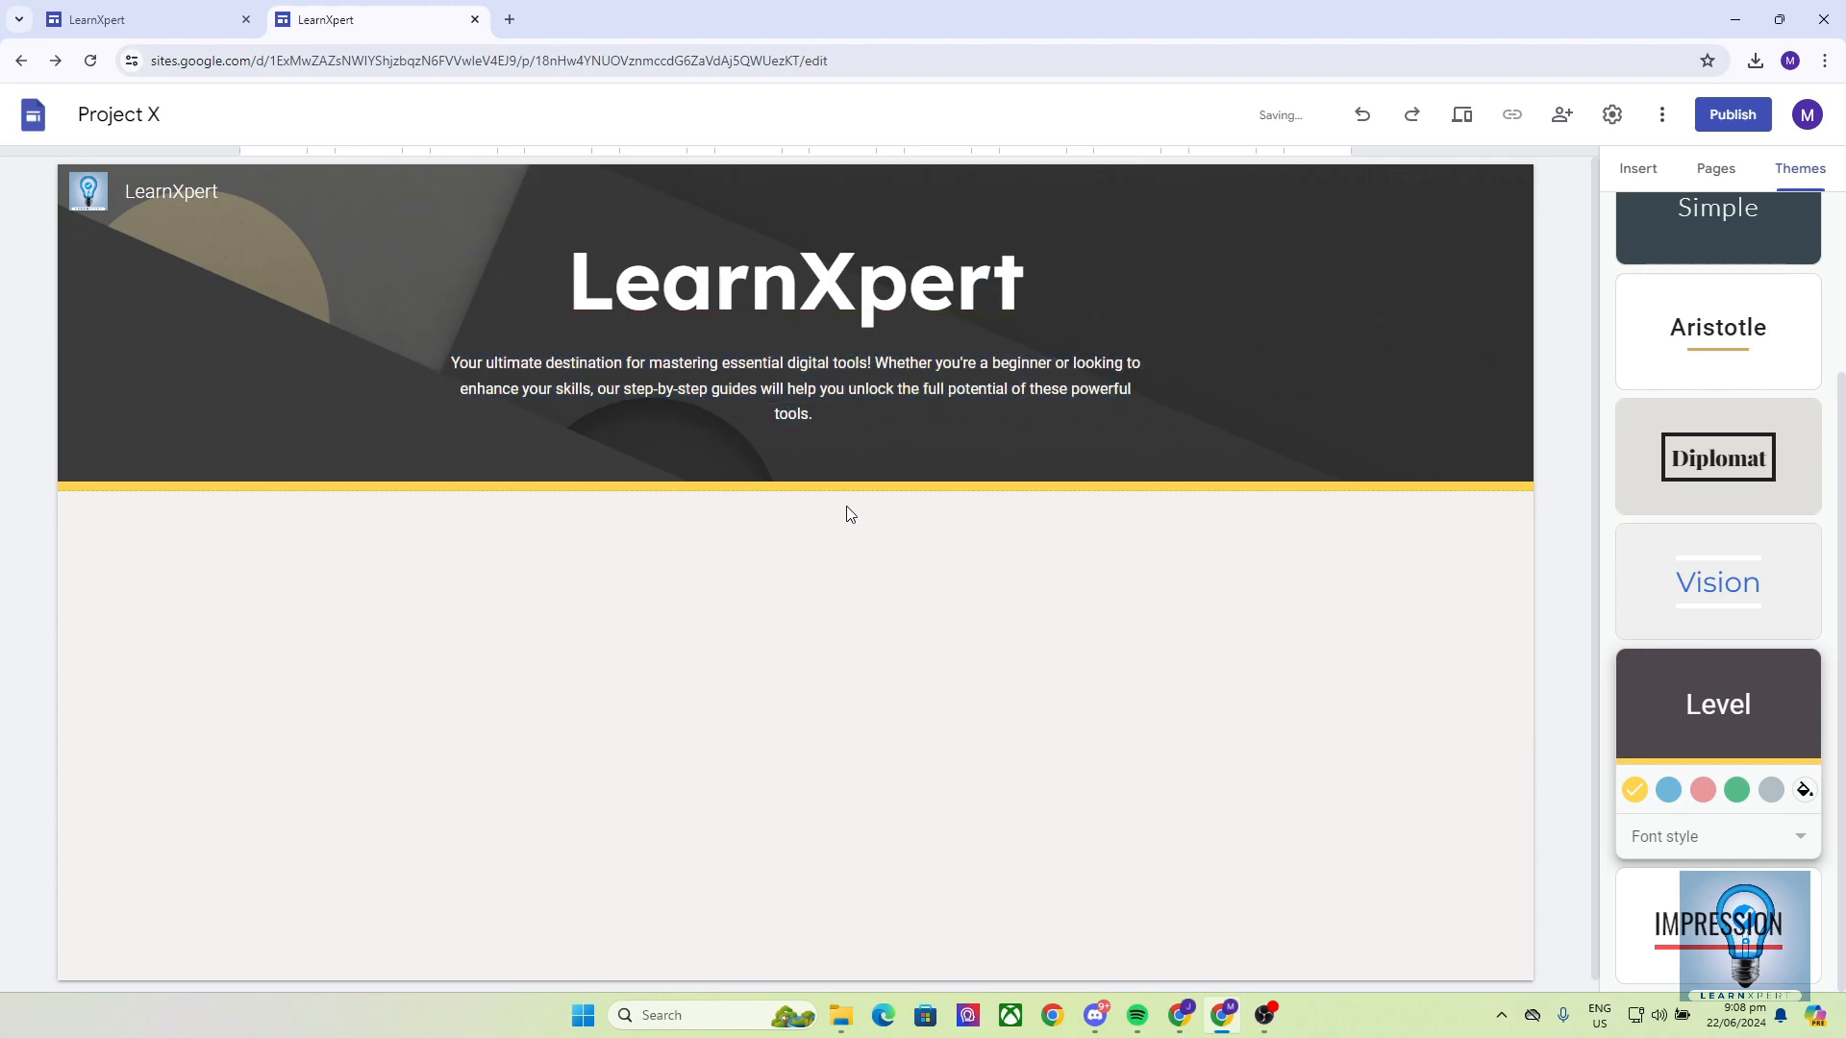
Look back at the finished Project 5 site and bring up the content blocks that can be inserted into Project X
left_click(153, 19)
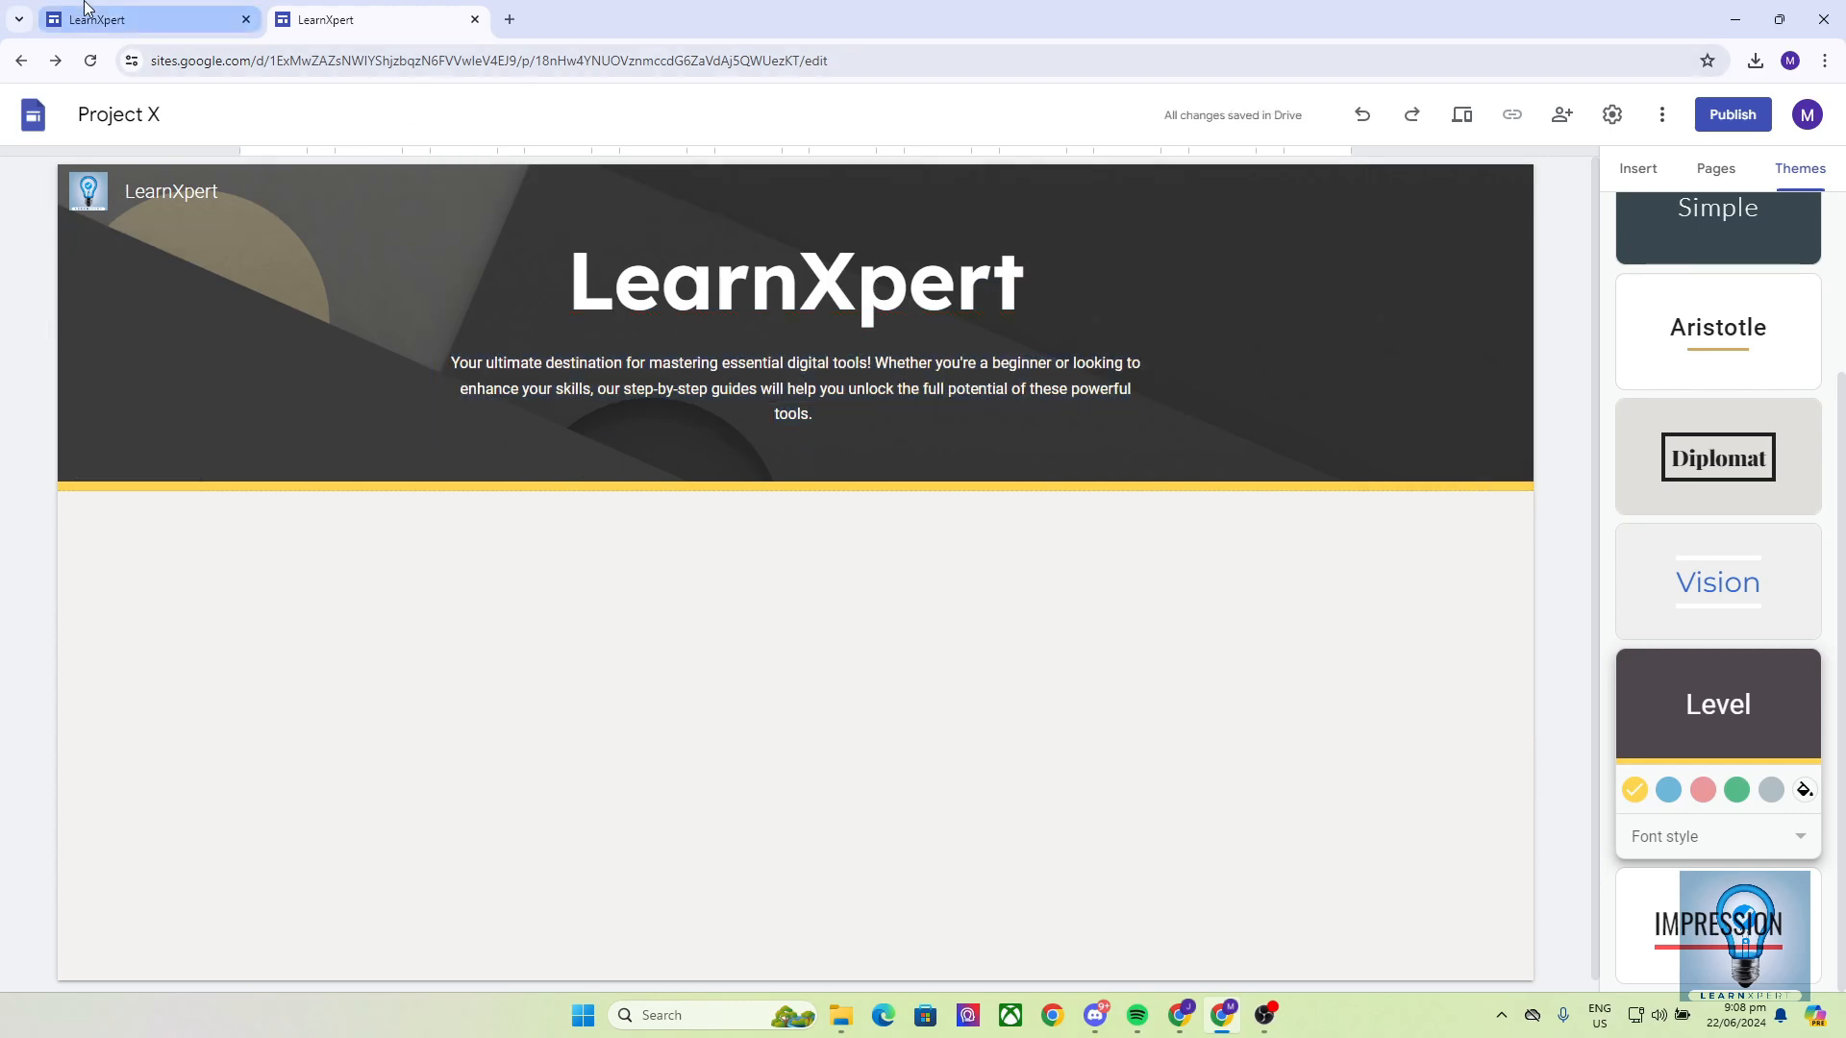
left_click(325, 19)
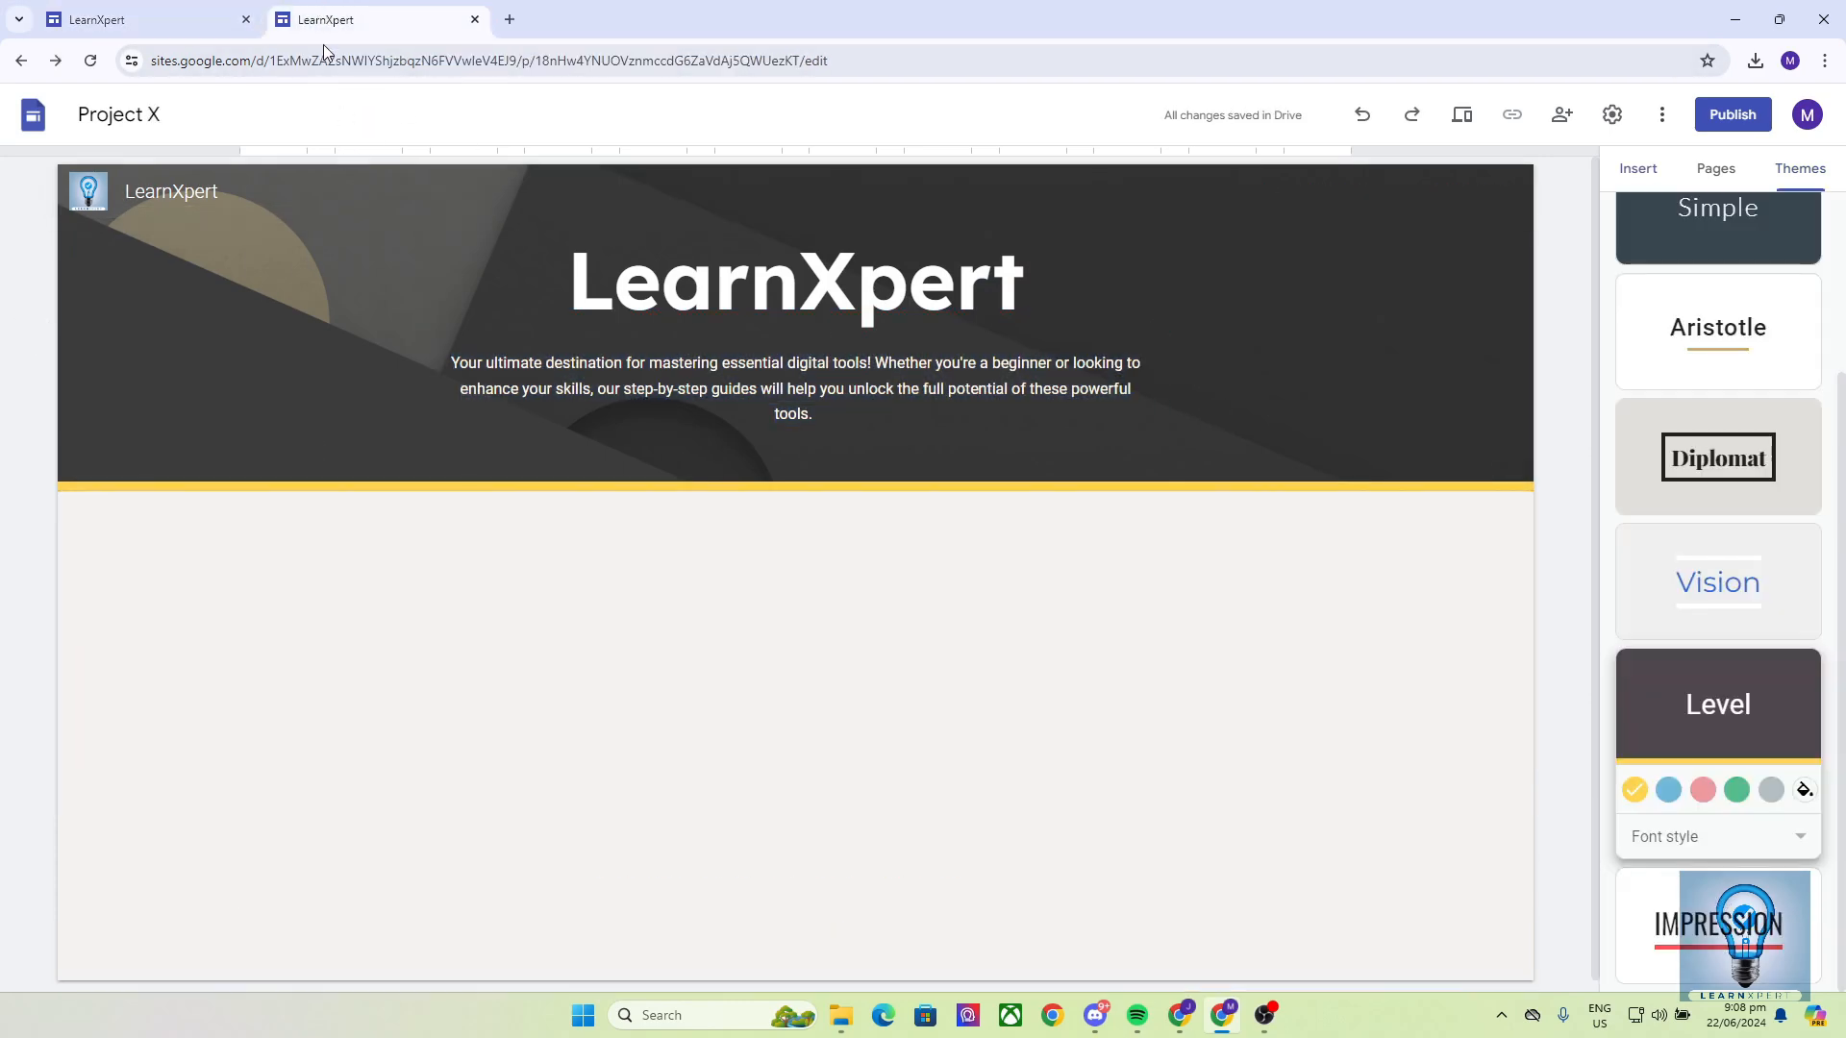
left_click(1637, 170)
scroll(690, 700, "down", 1)
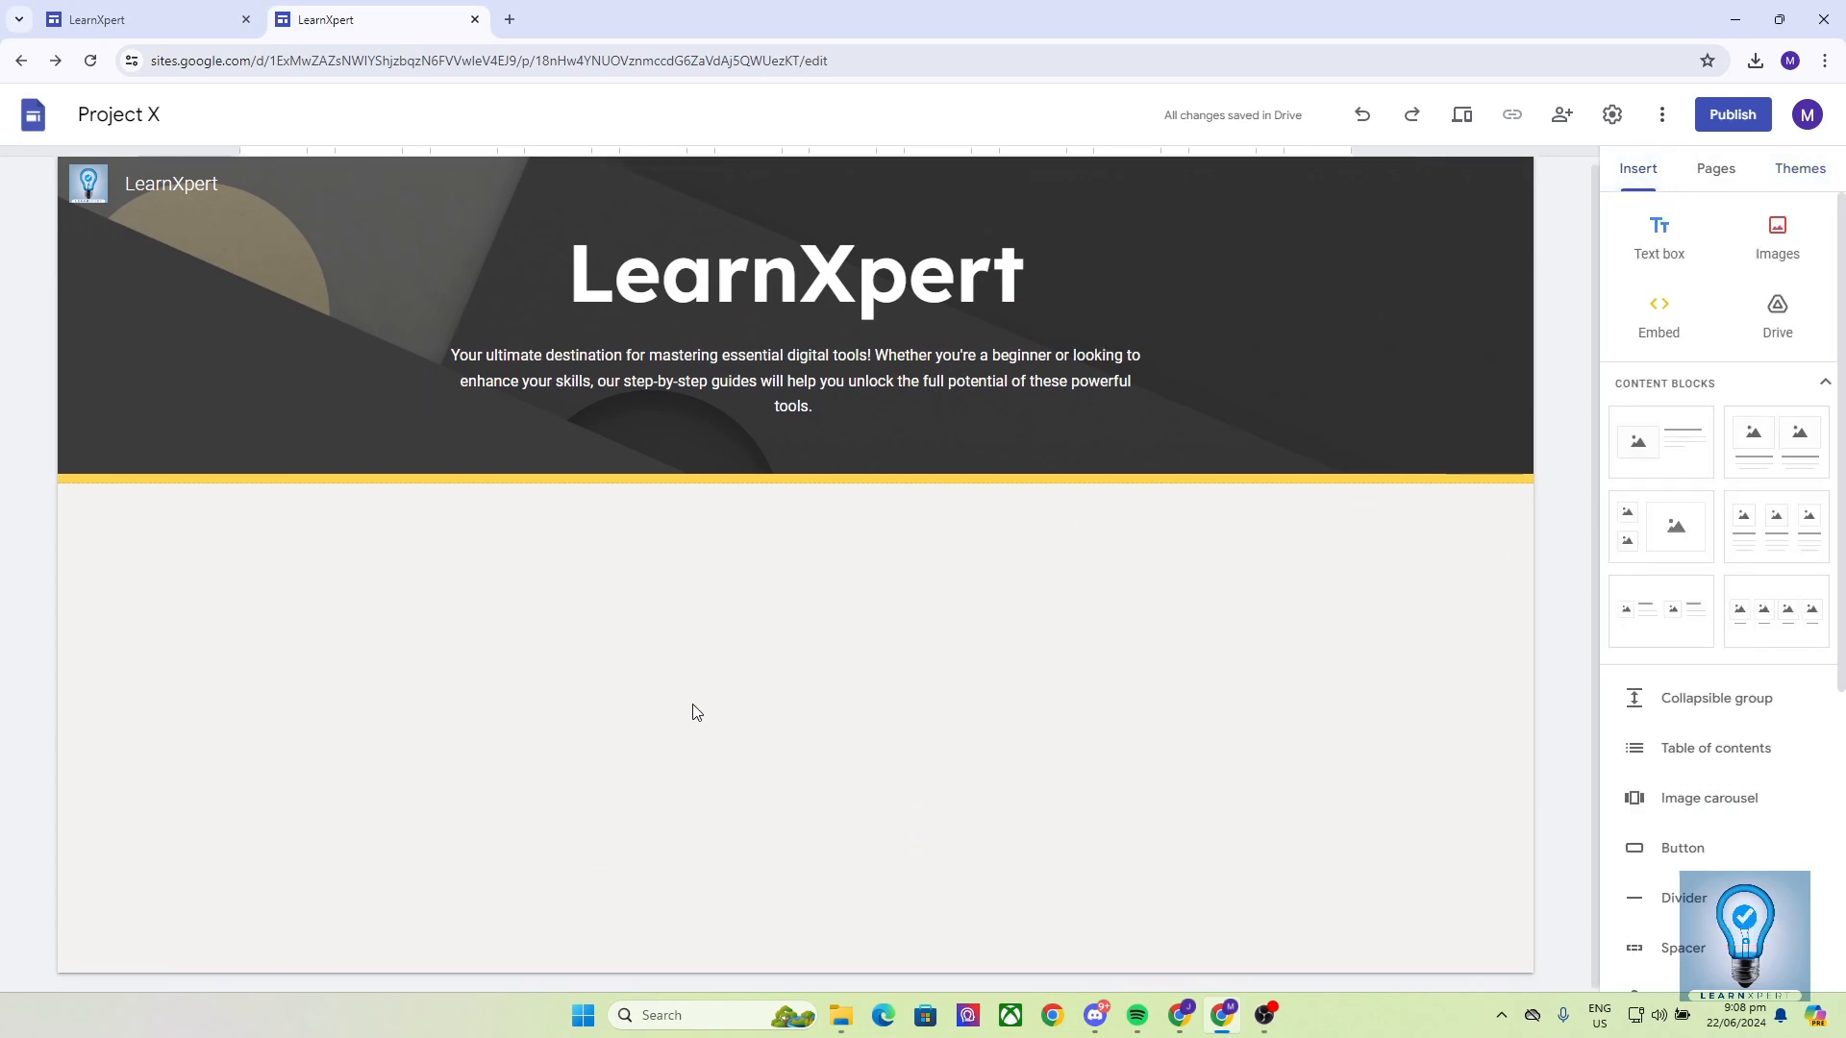
scroll(666, 579, "up", 1)
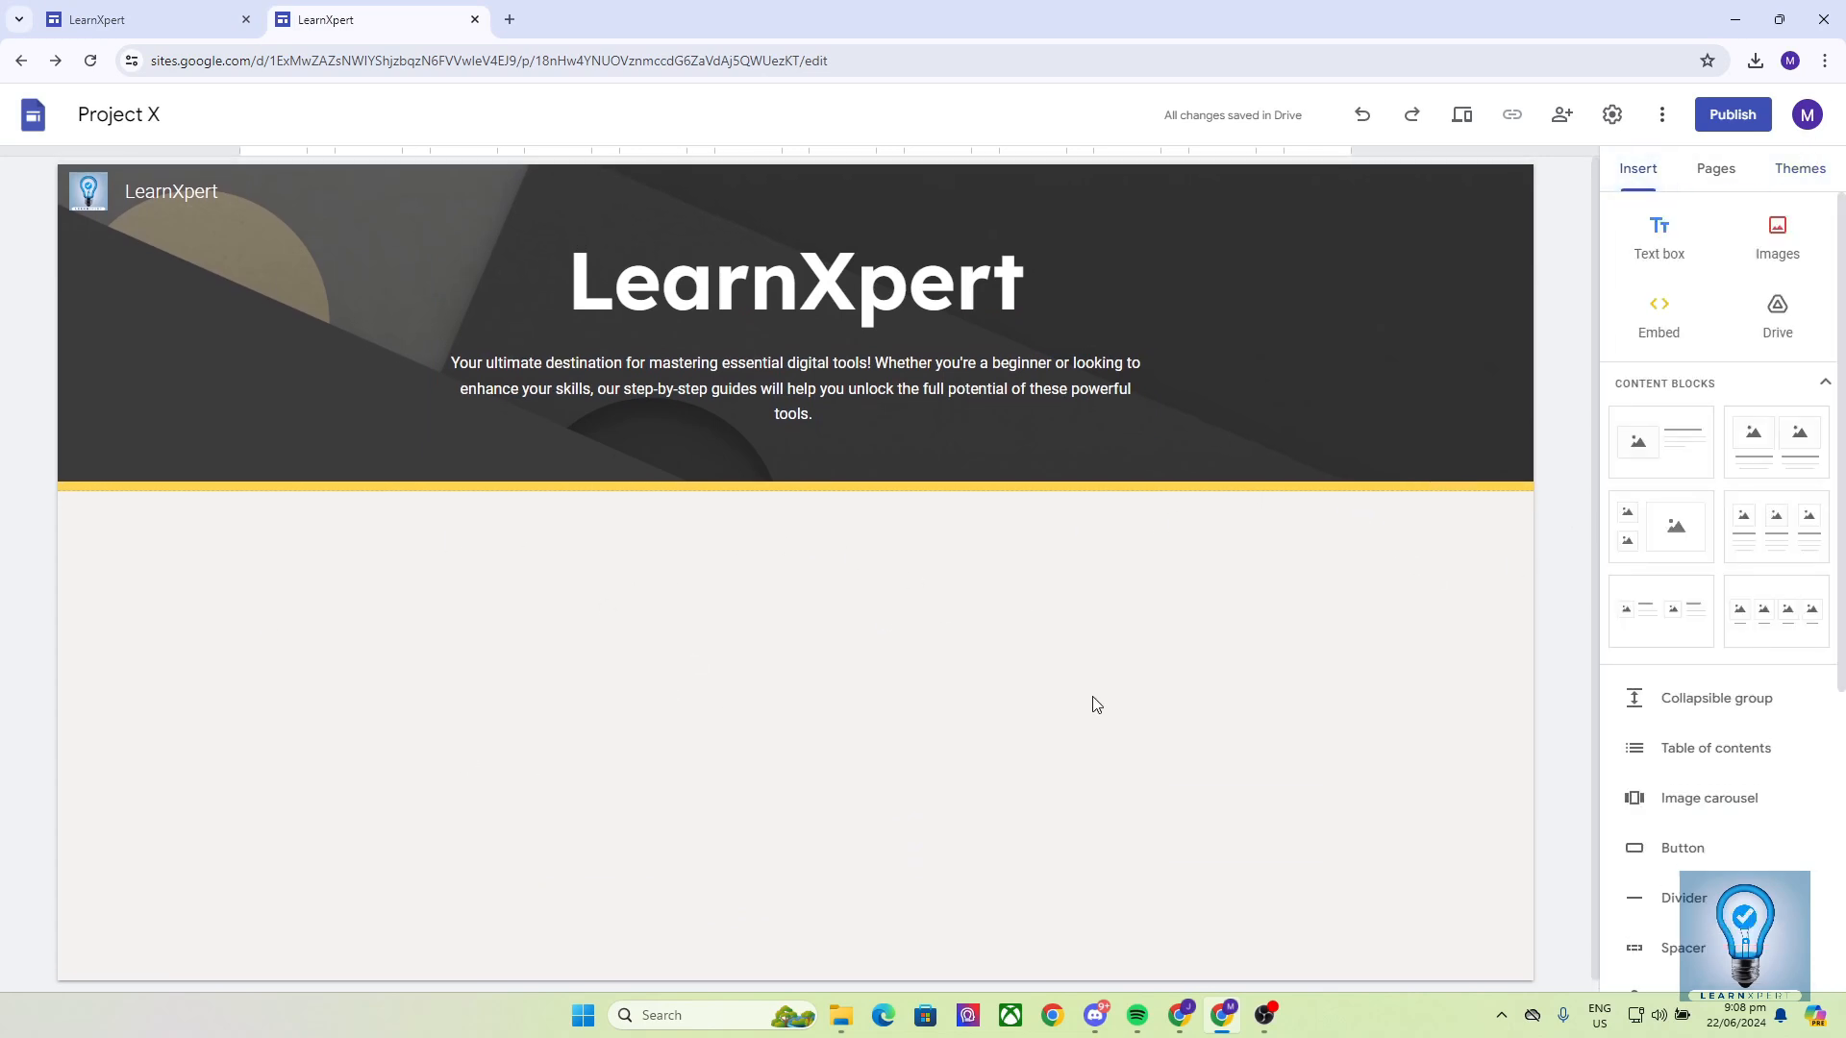
Insert the image-beside-text content block below the header and upload the Google Workspace PNG starting with 6367ddb42529 from Downloads into its image placeholder
left_click(1642, 440)
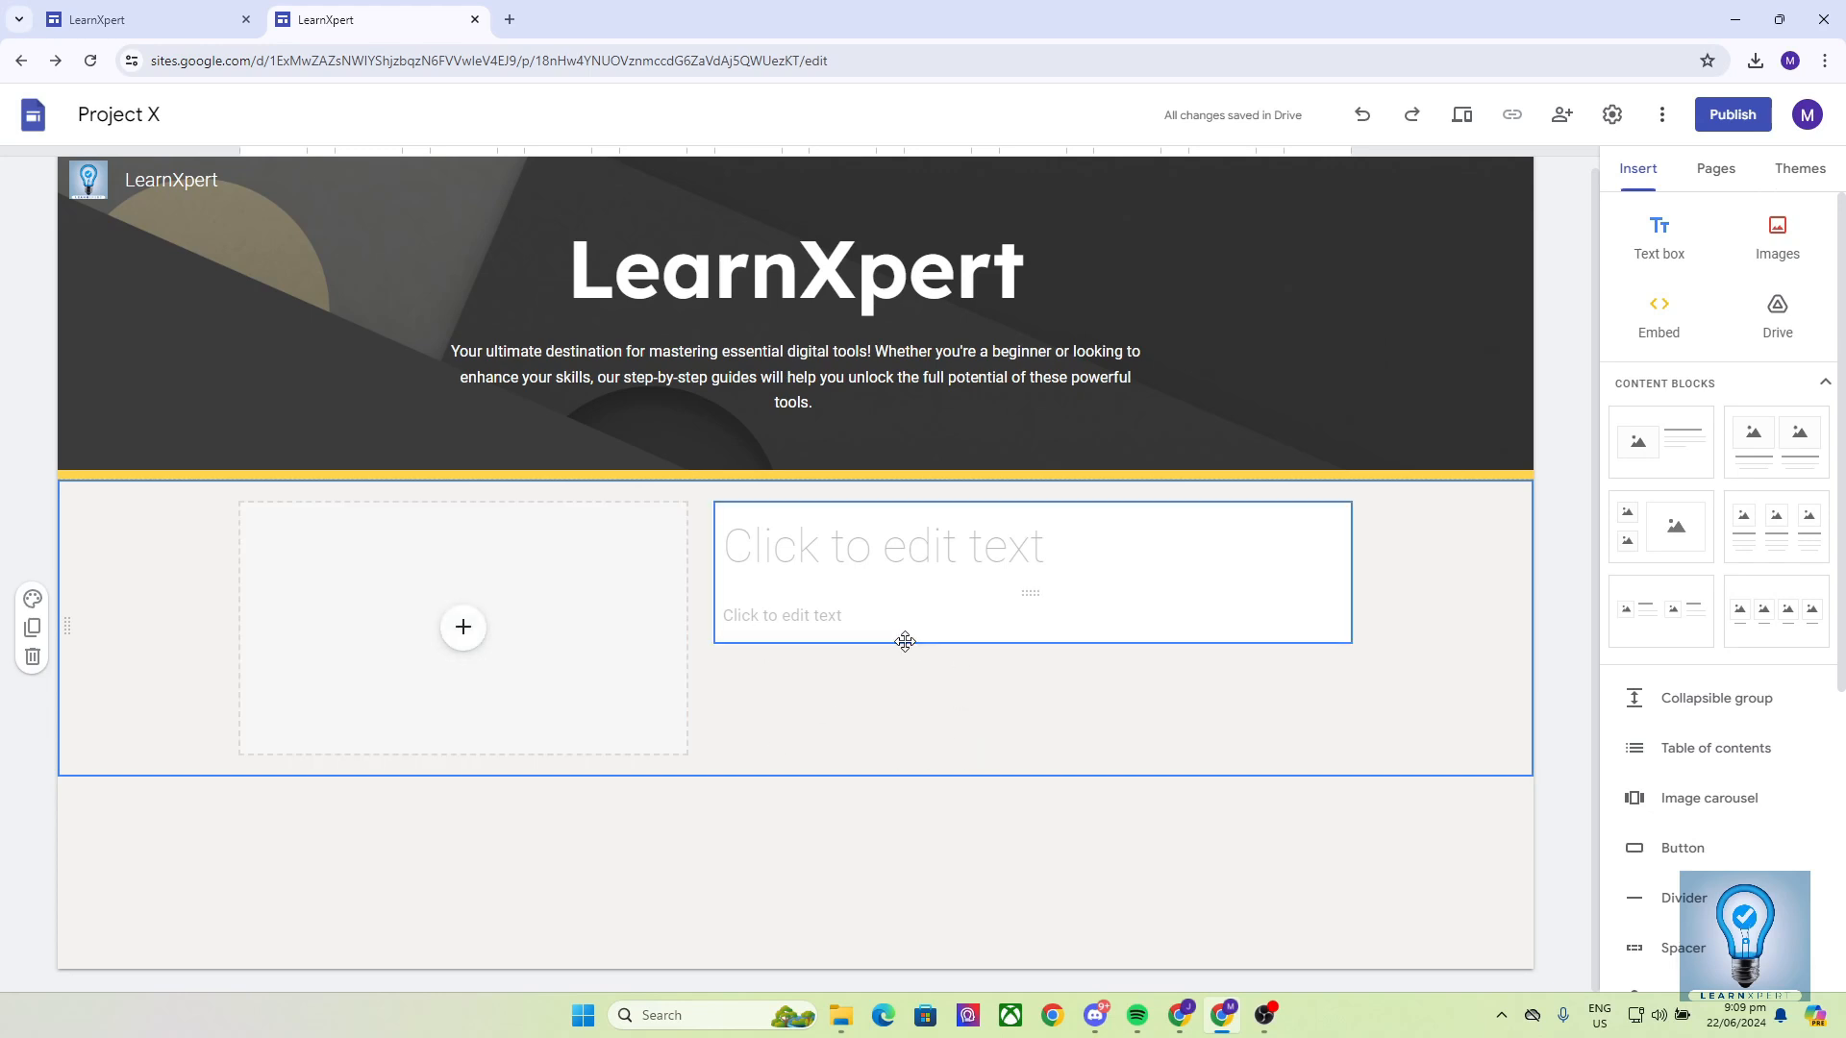
left_click(463, 631)
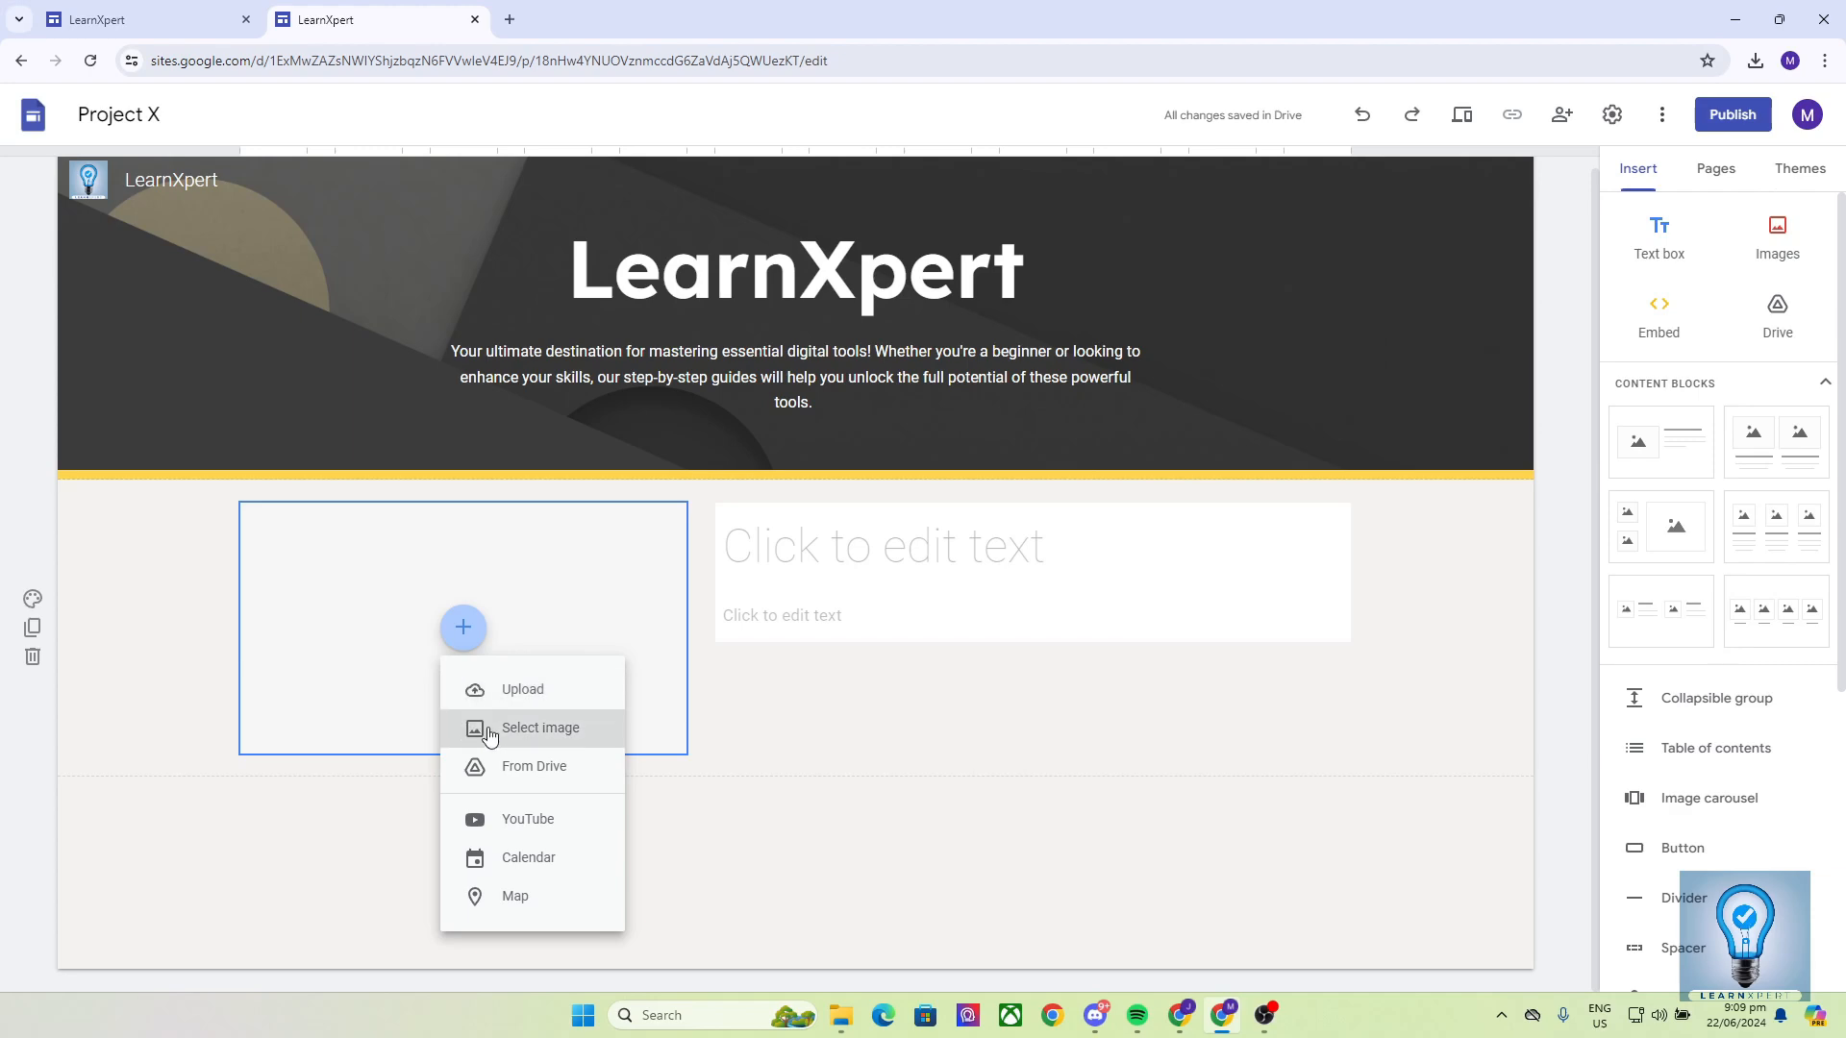
left_click(497, 691)
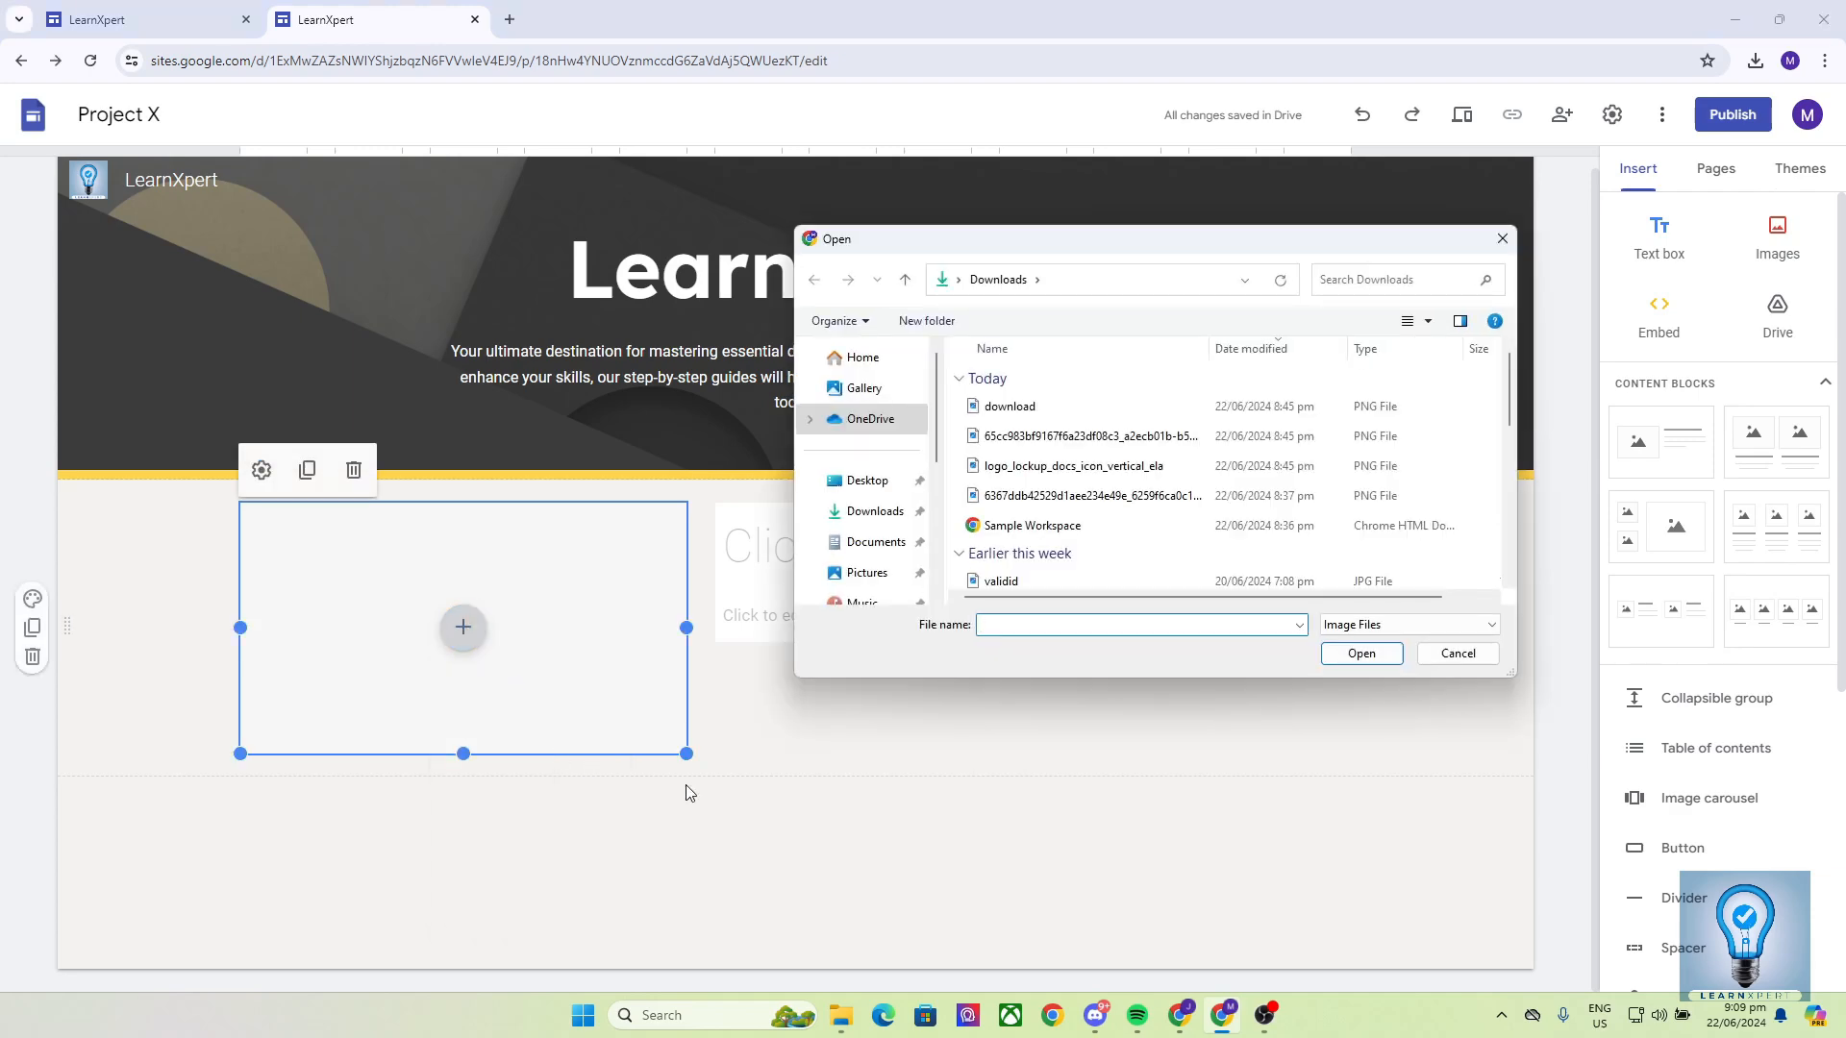
left_click(1048, 502)
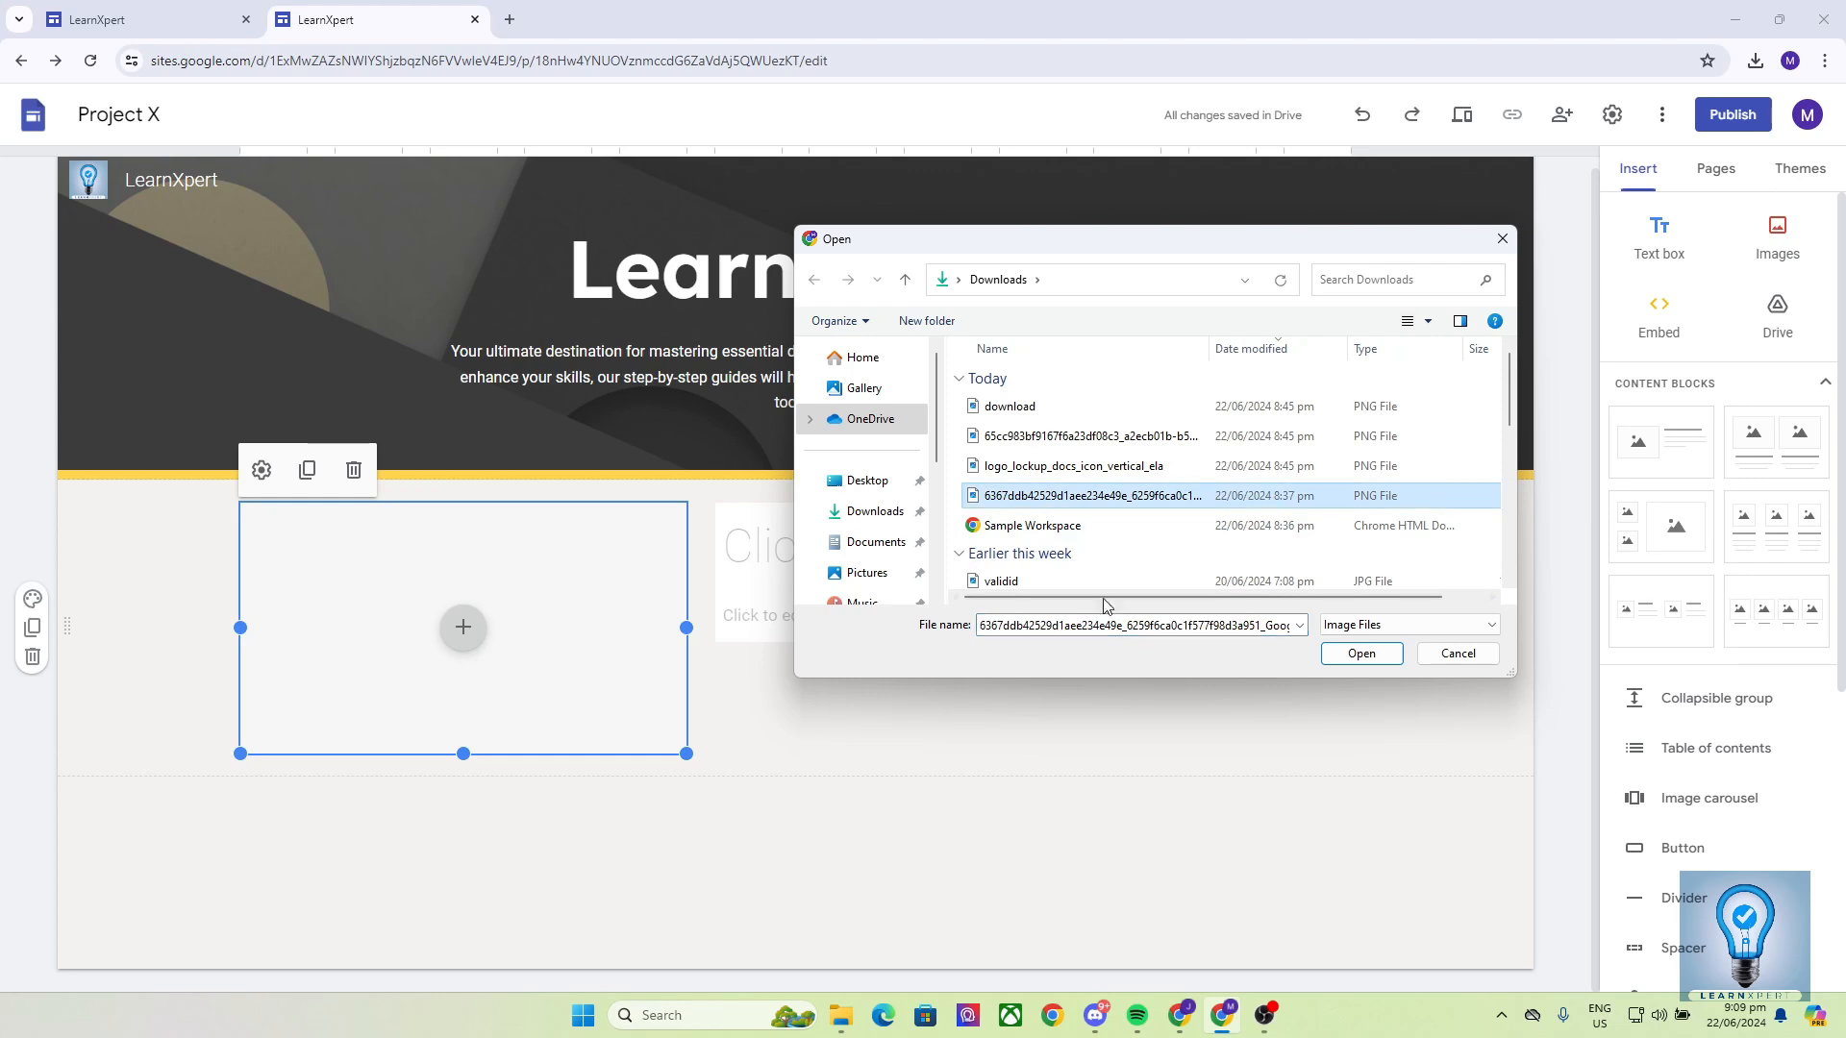
left_click(1359, 654)
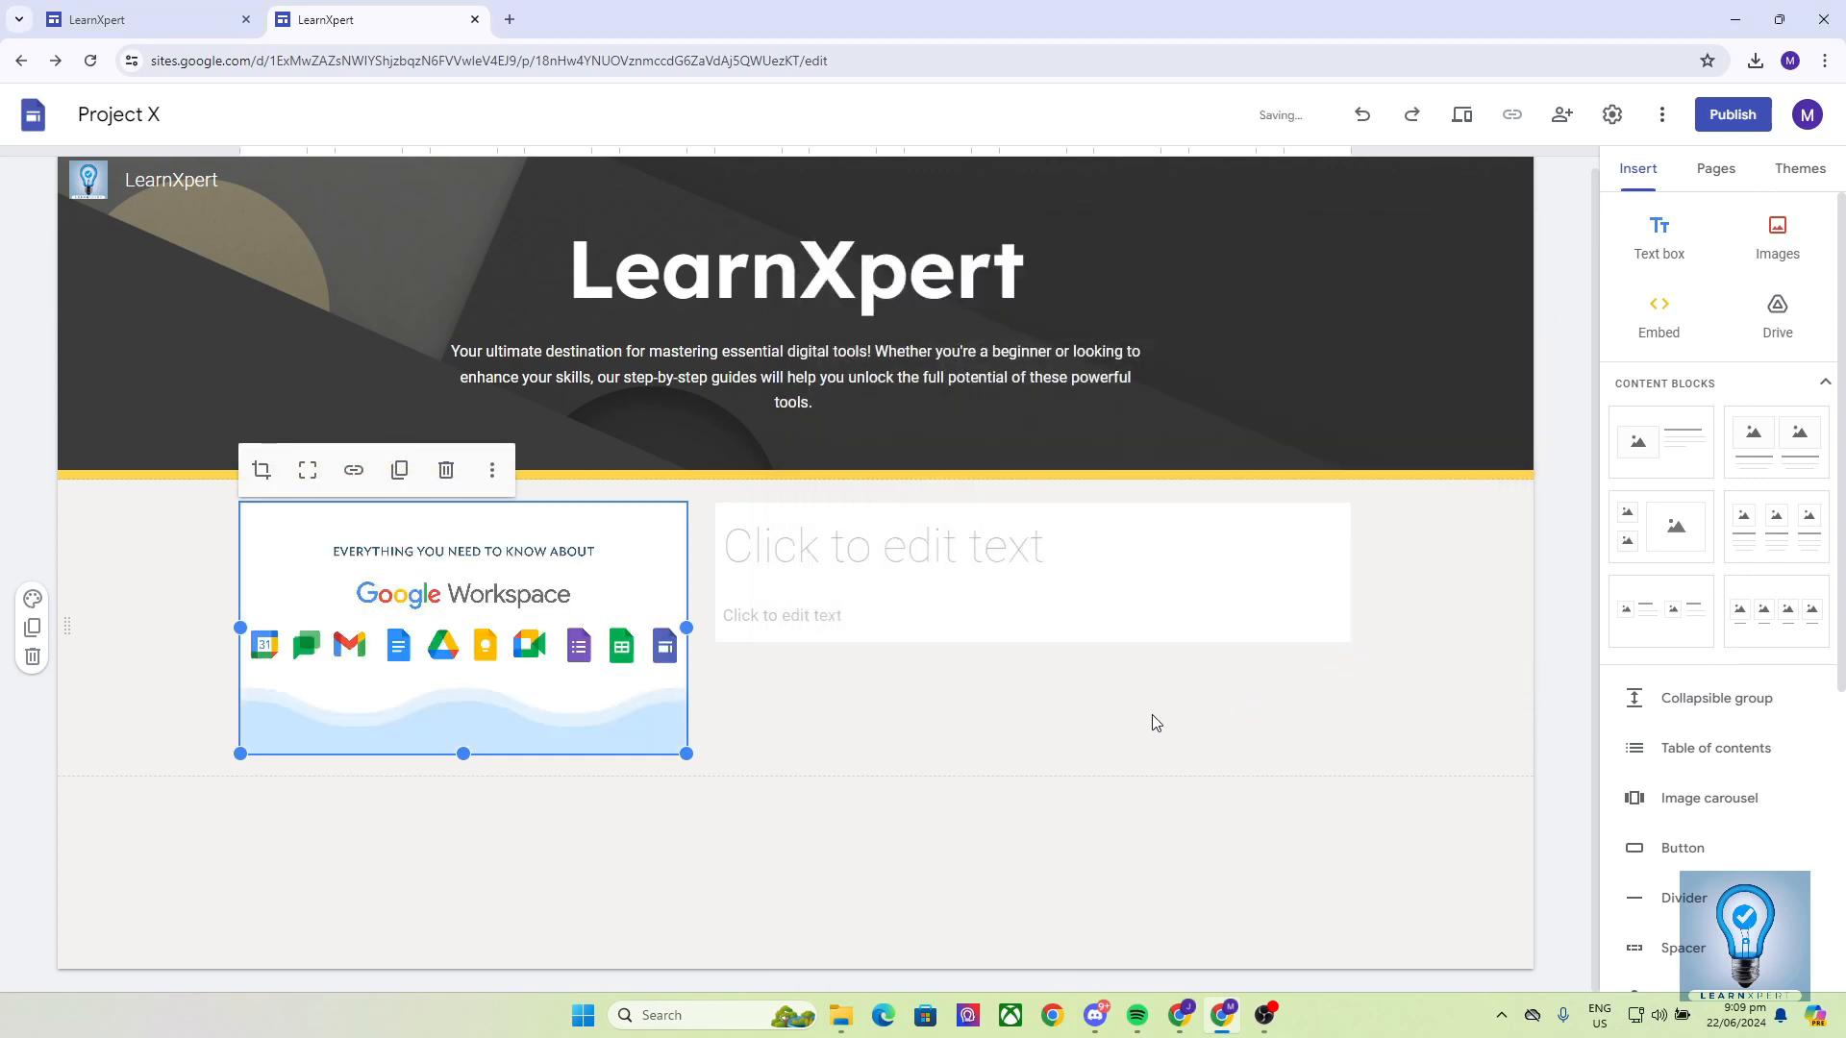
left_click(829, 694)
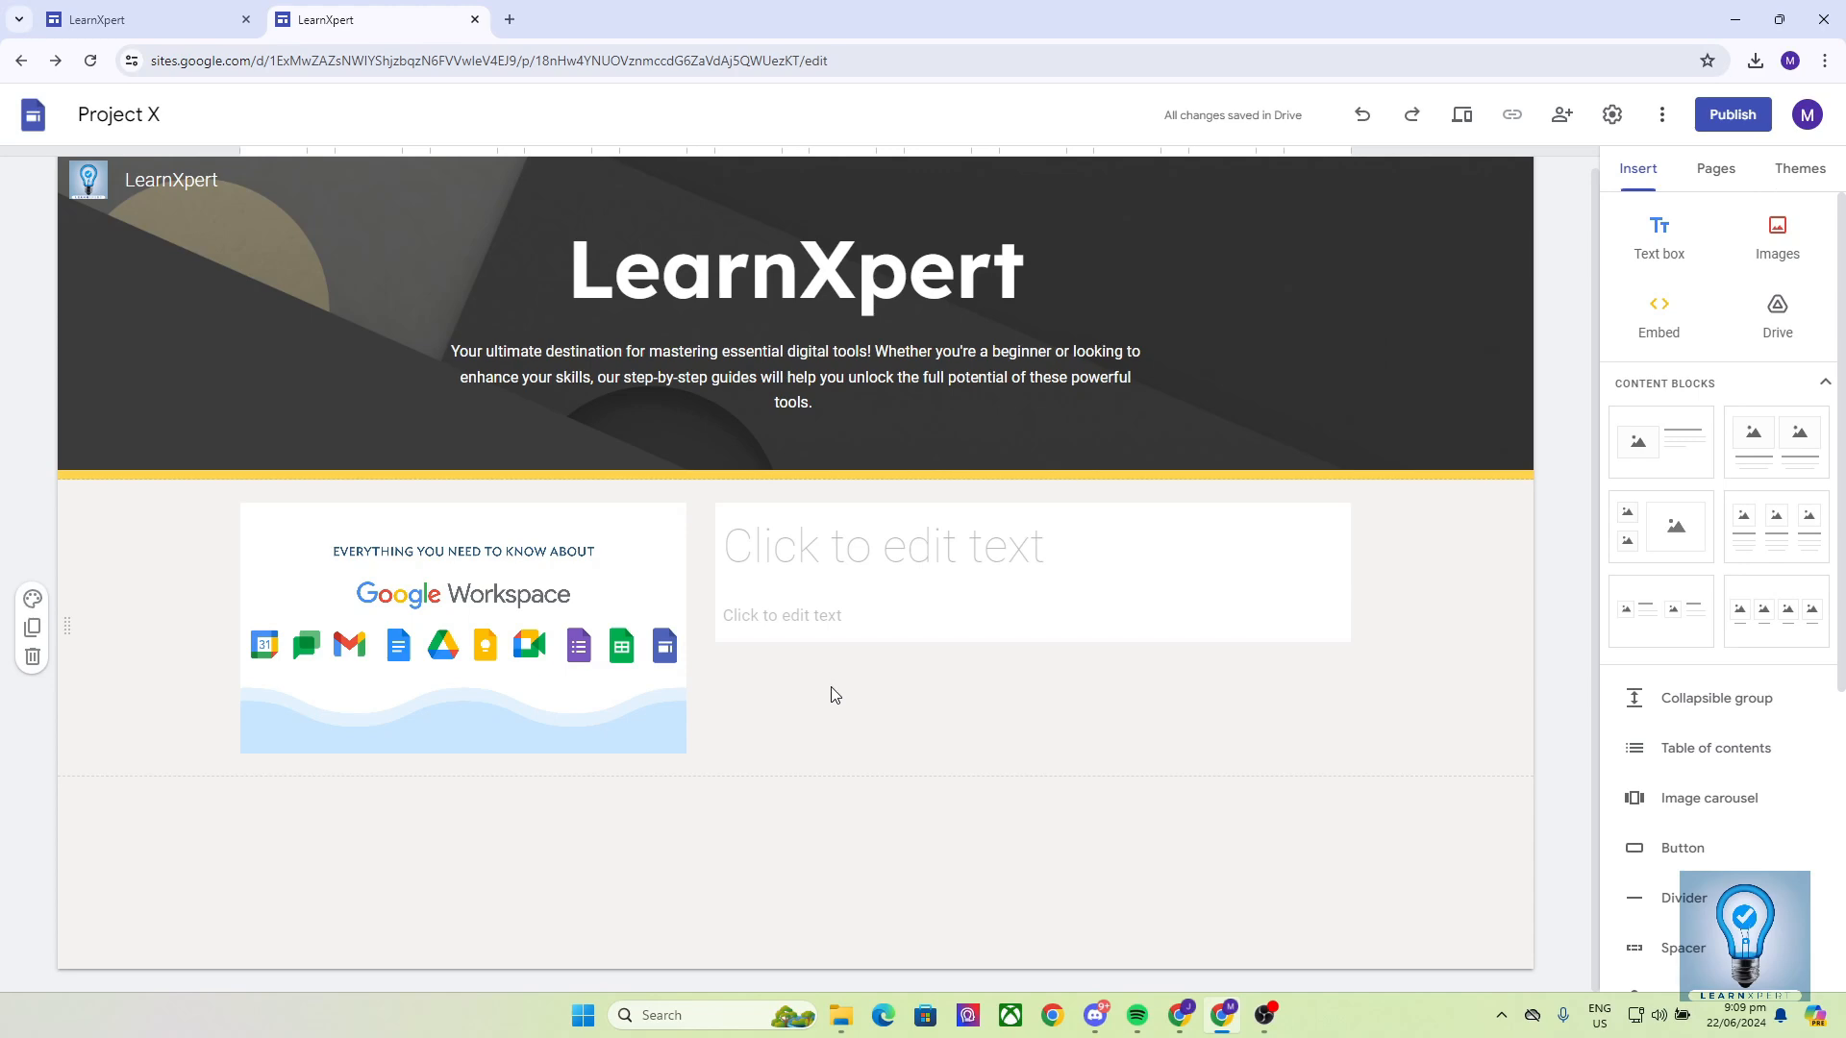
Compare with the Project 5 site, and set the new image-and-text section's colours in Project X to Style 3
left_click(122, 14)
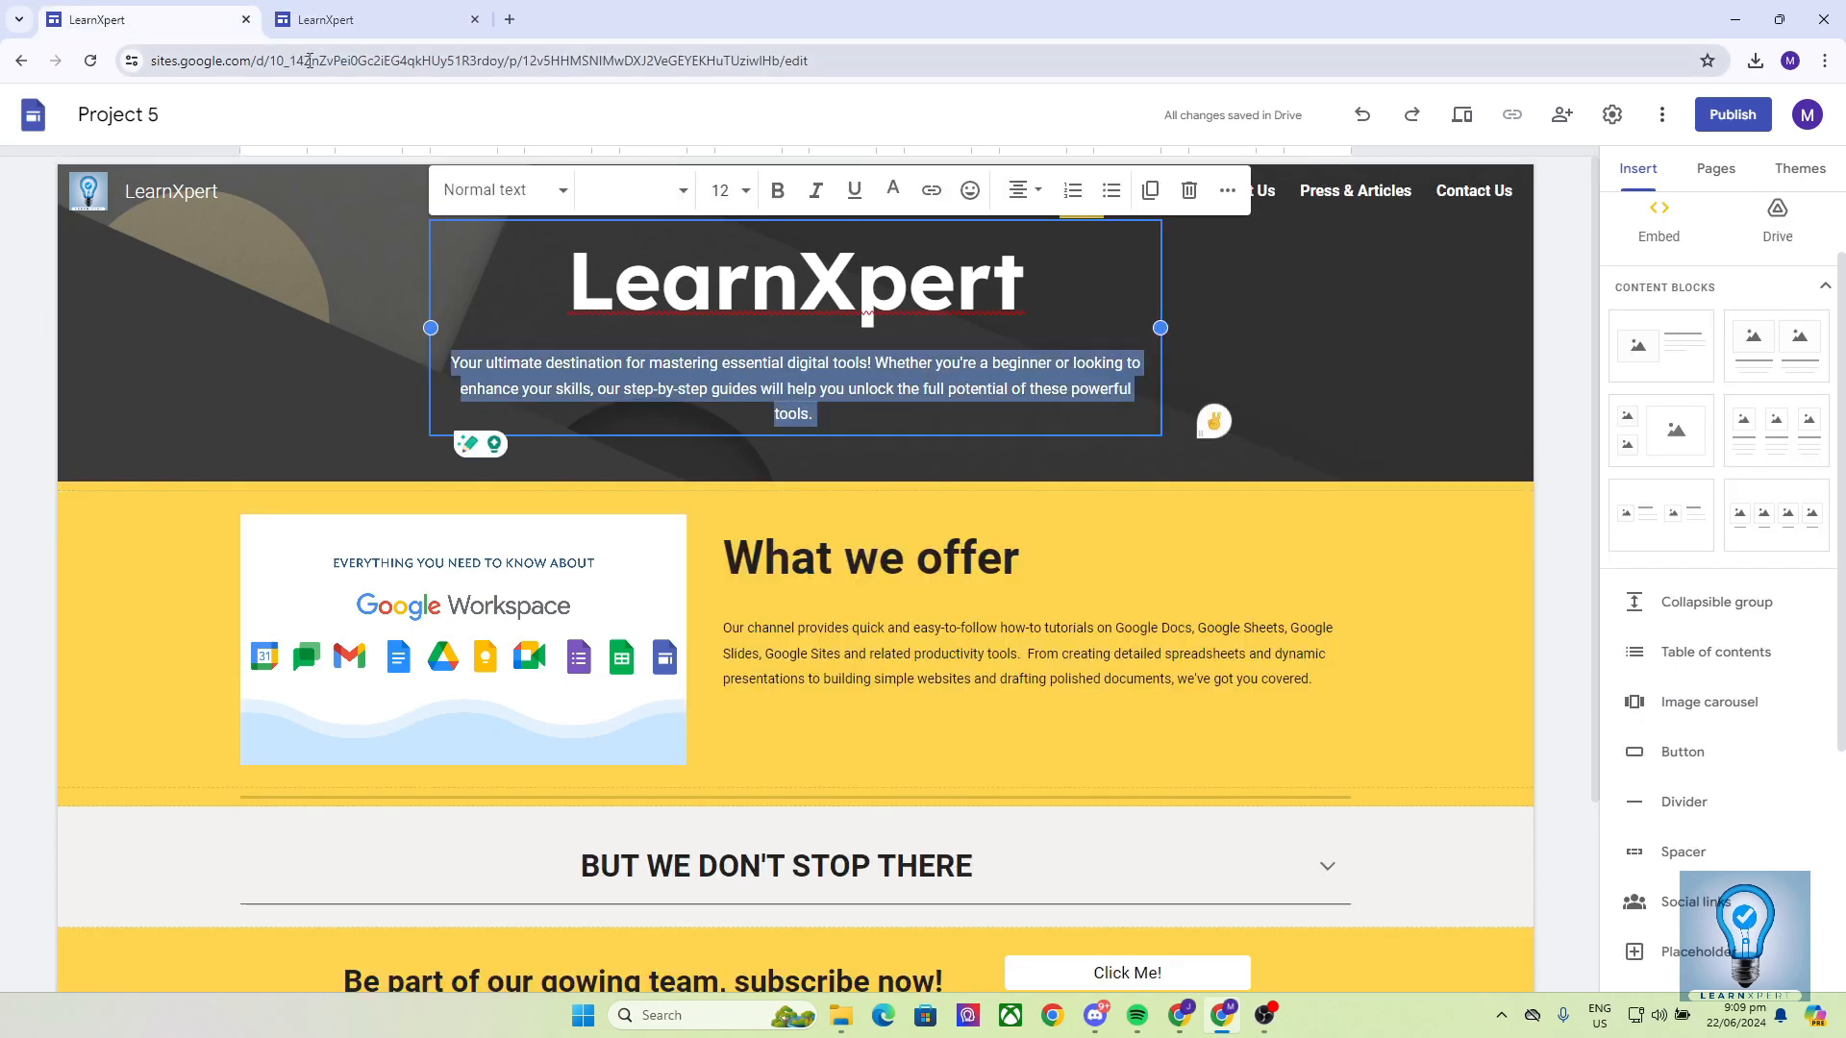
left_click(394, 35)
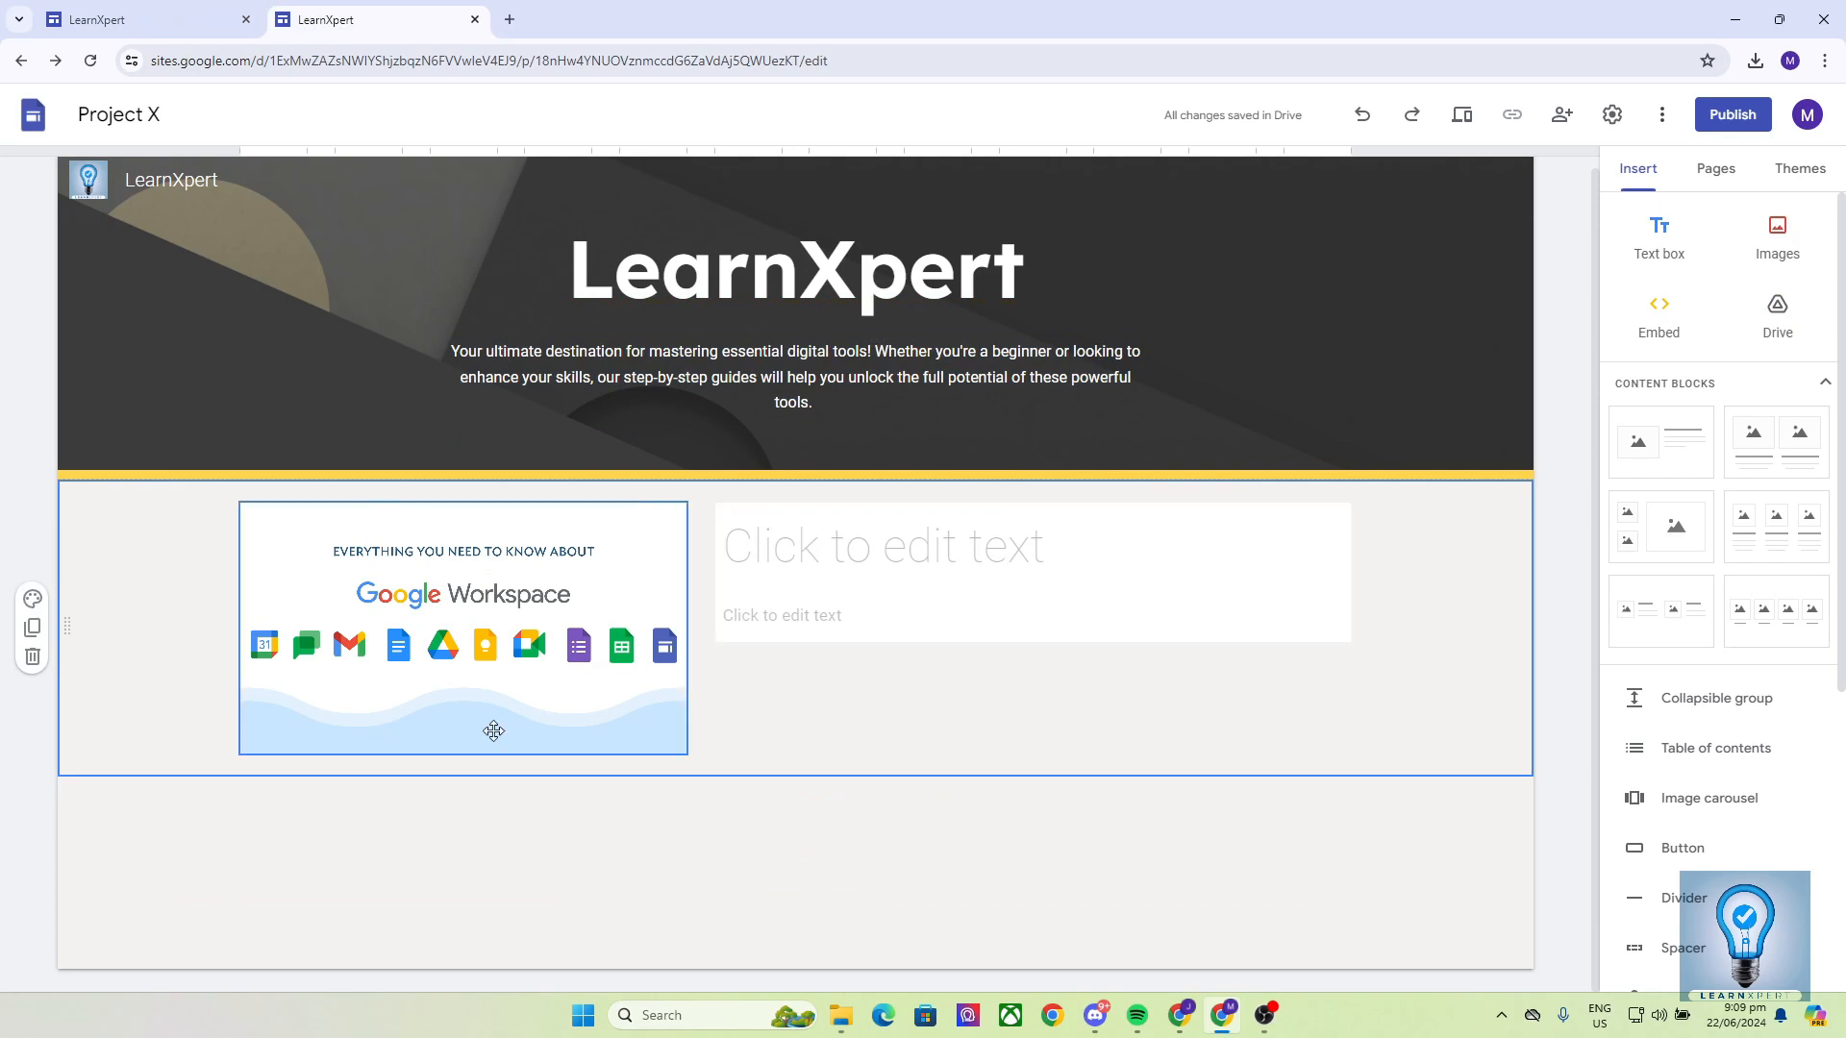
left_click(30, 599)
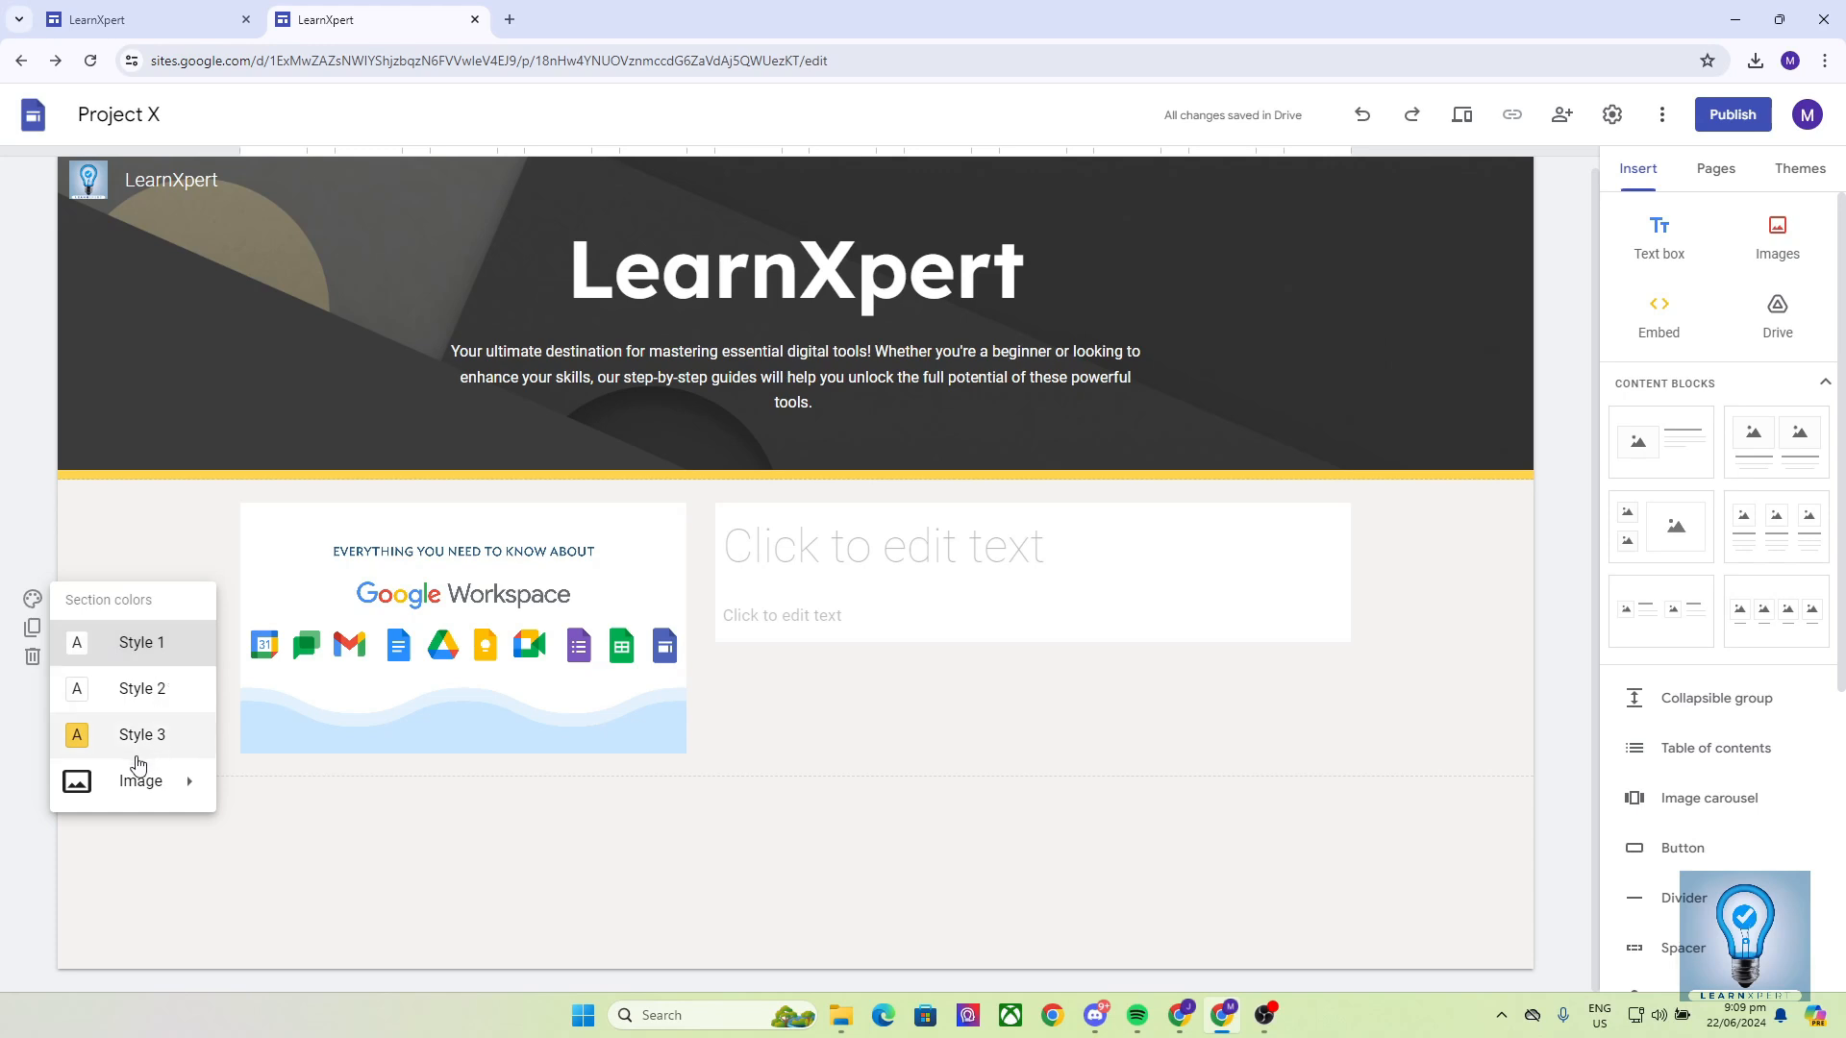
left_click(131, 756)
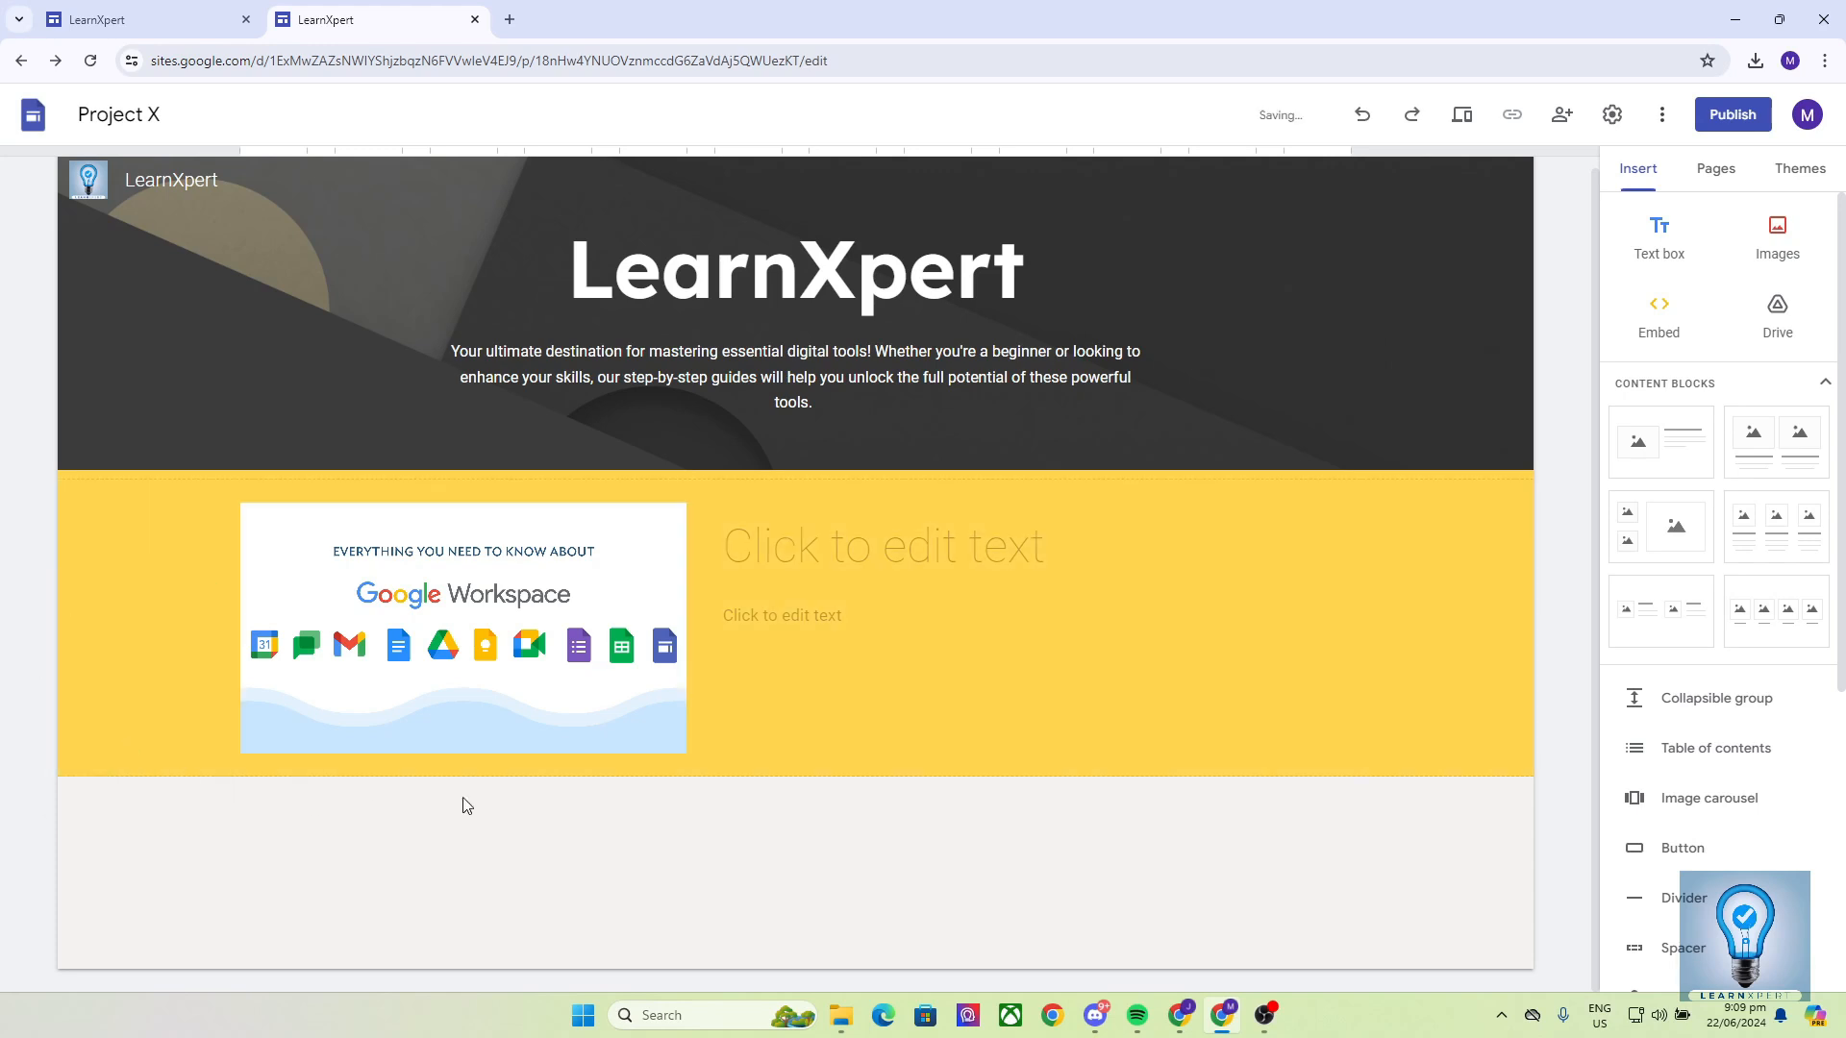
Copy the "What we offer" heading from Project 5 into the title placeholder beside the Google Workspace image, without an extra blank line
left_click(782, 550)
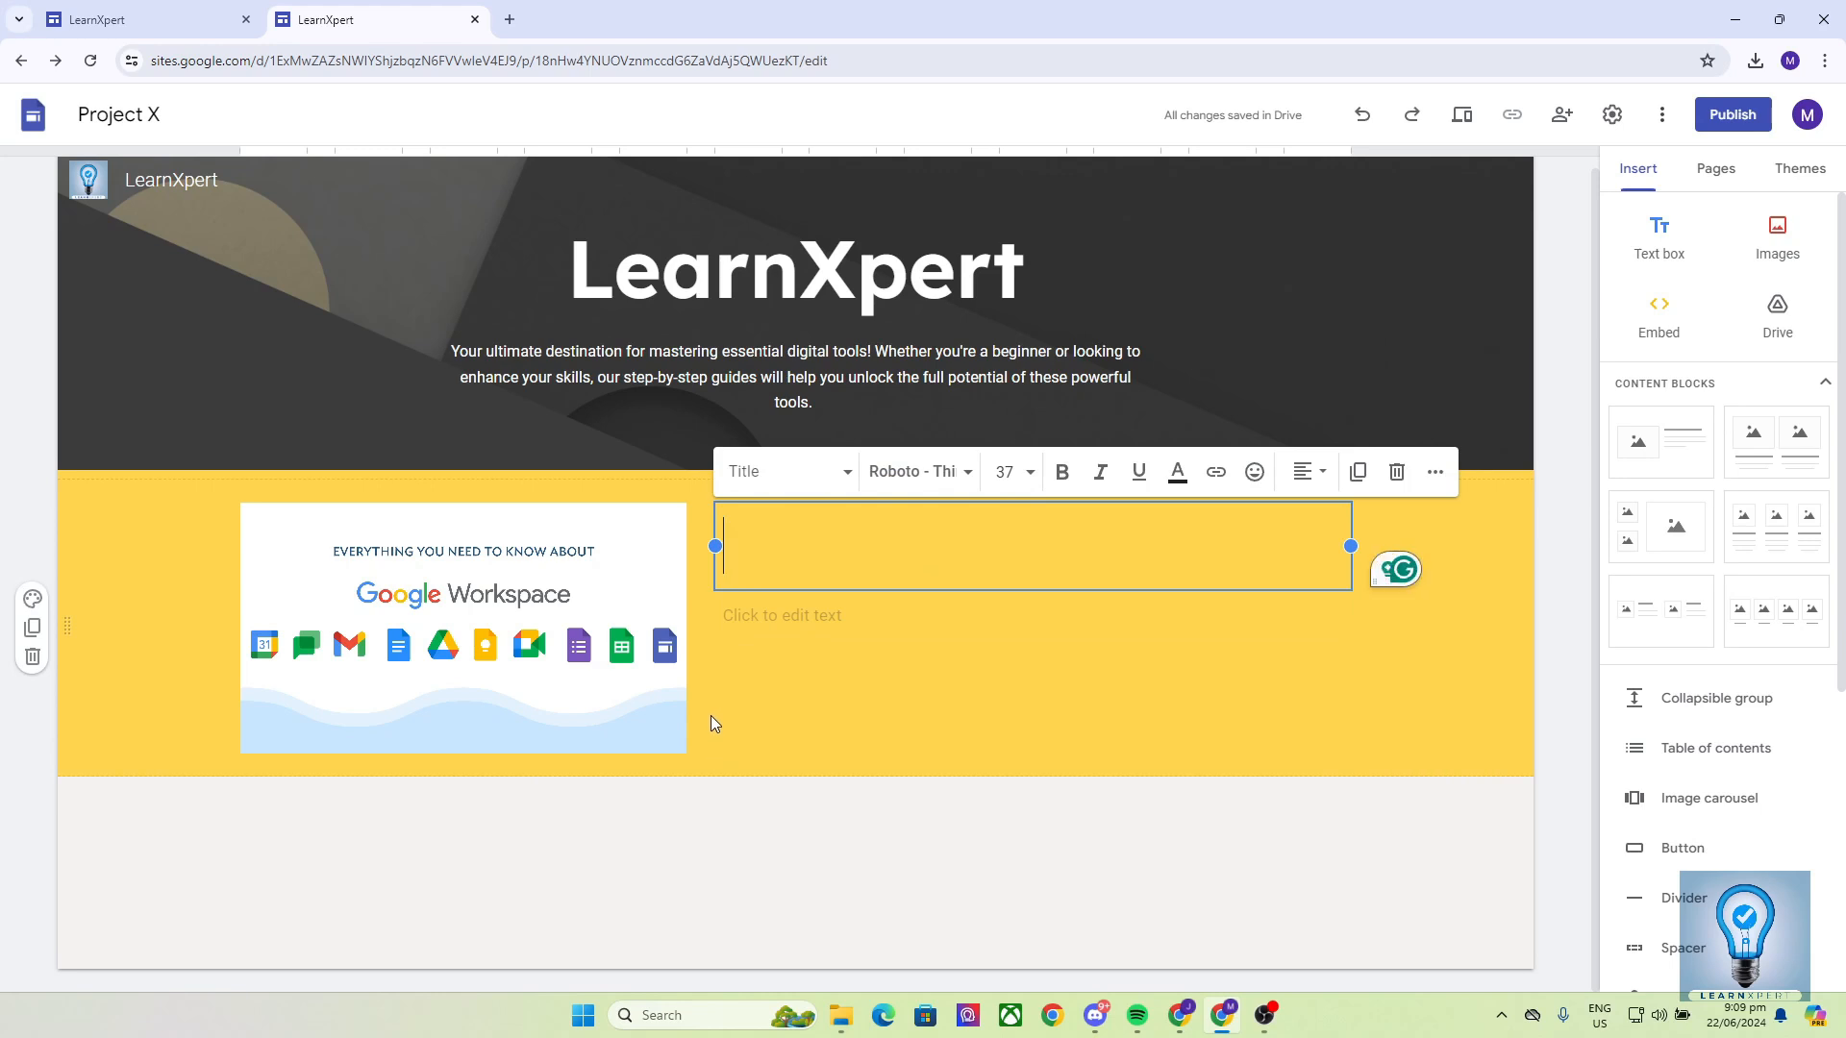
left_click(791, 618)
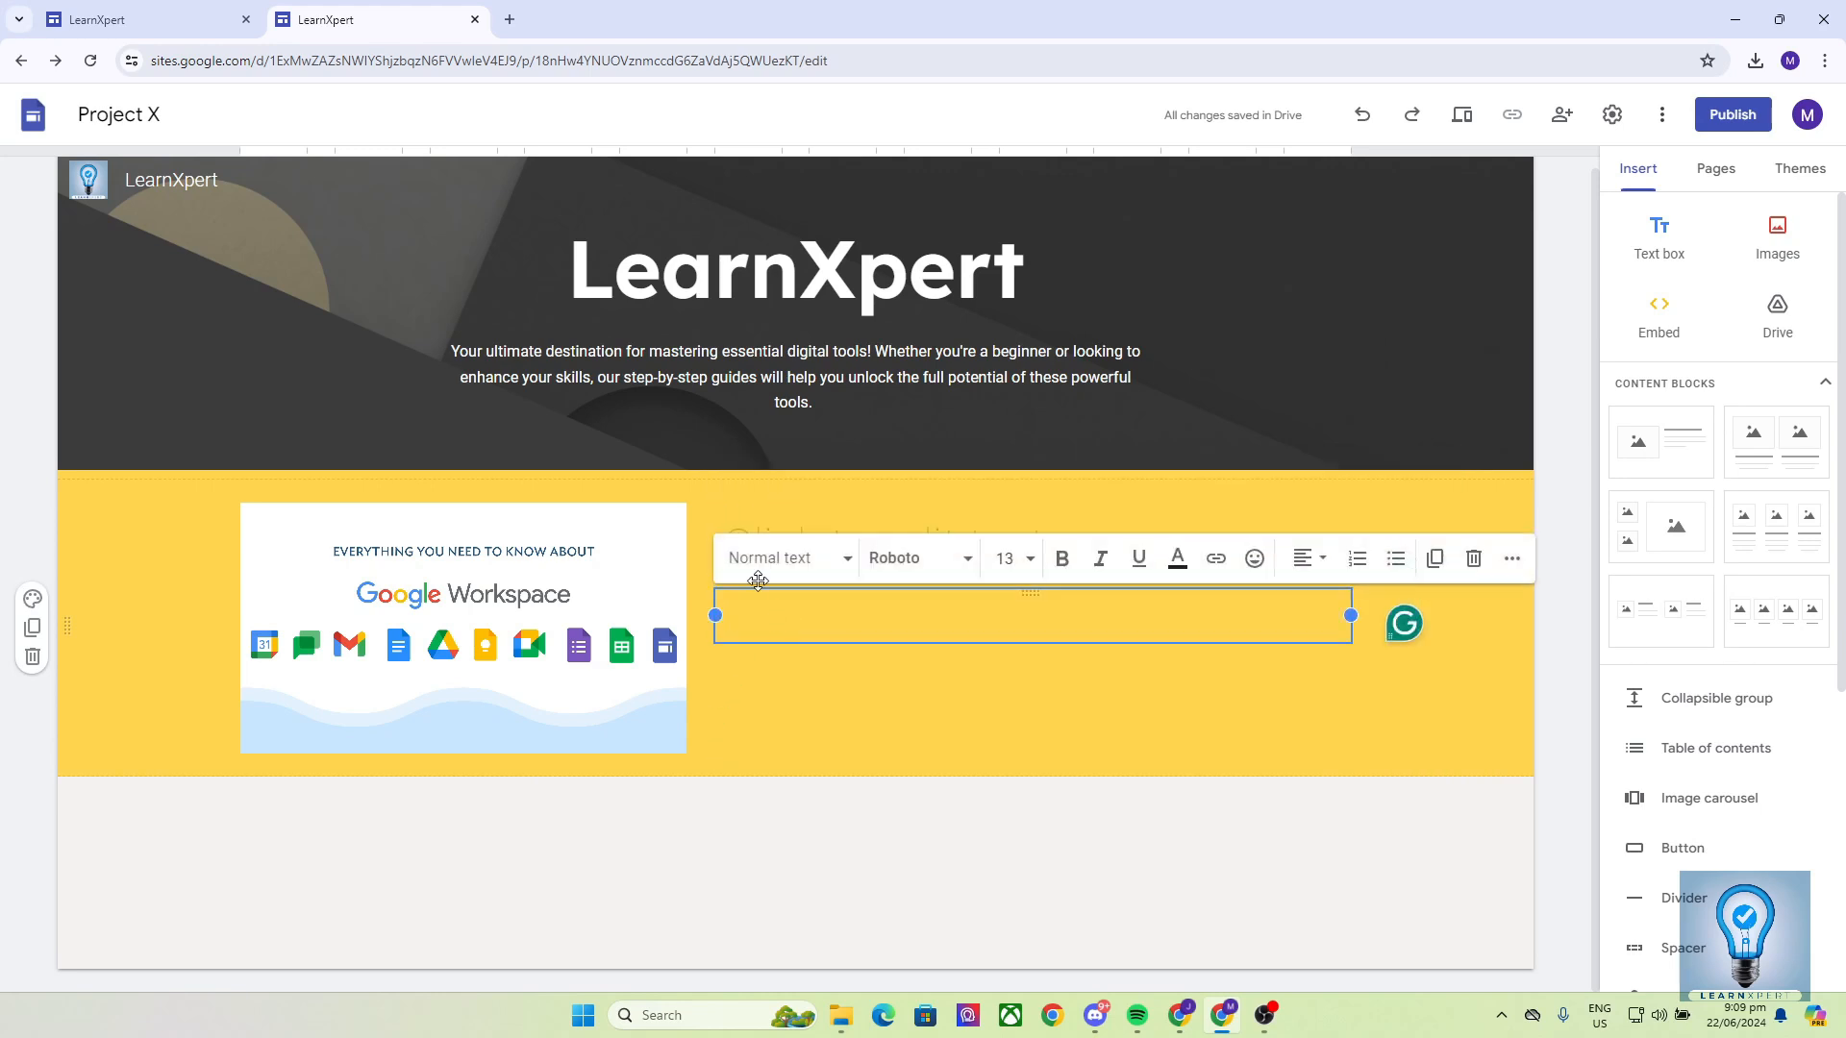
left_click(770, 529)
left_click(779, 625)
left_click(135, 20)
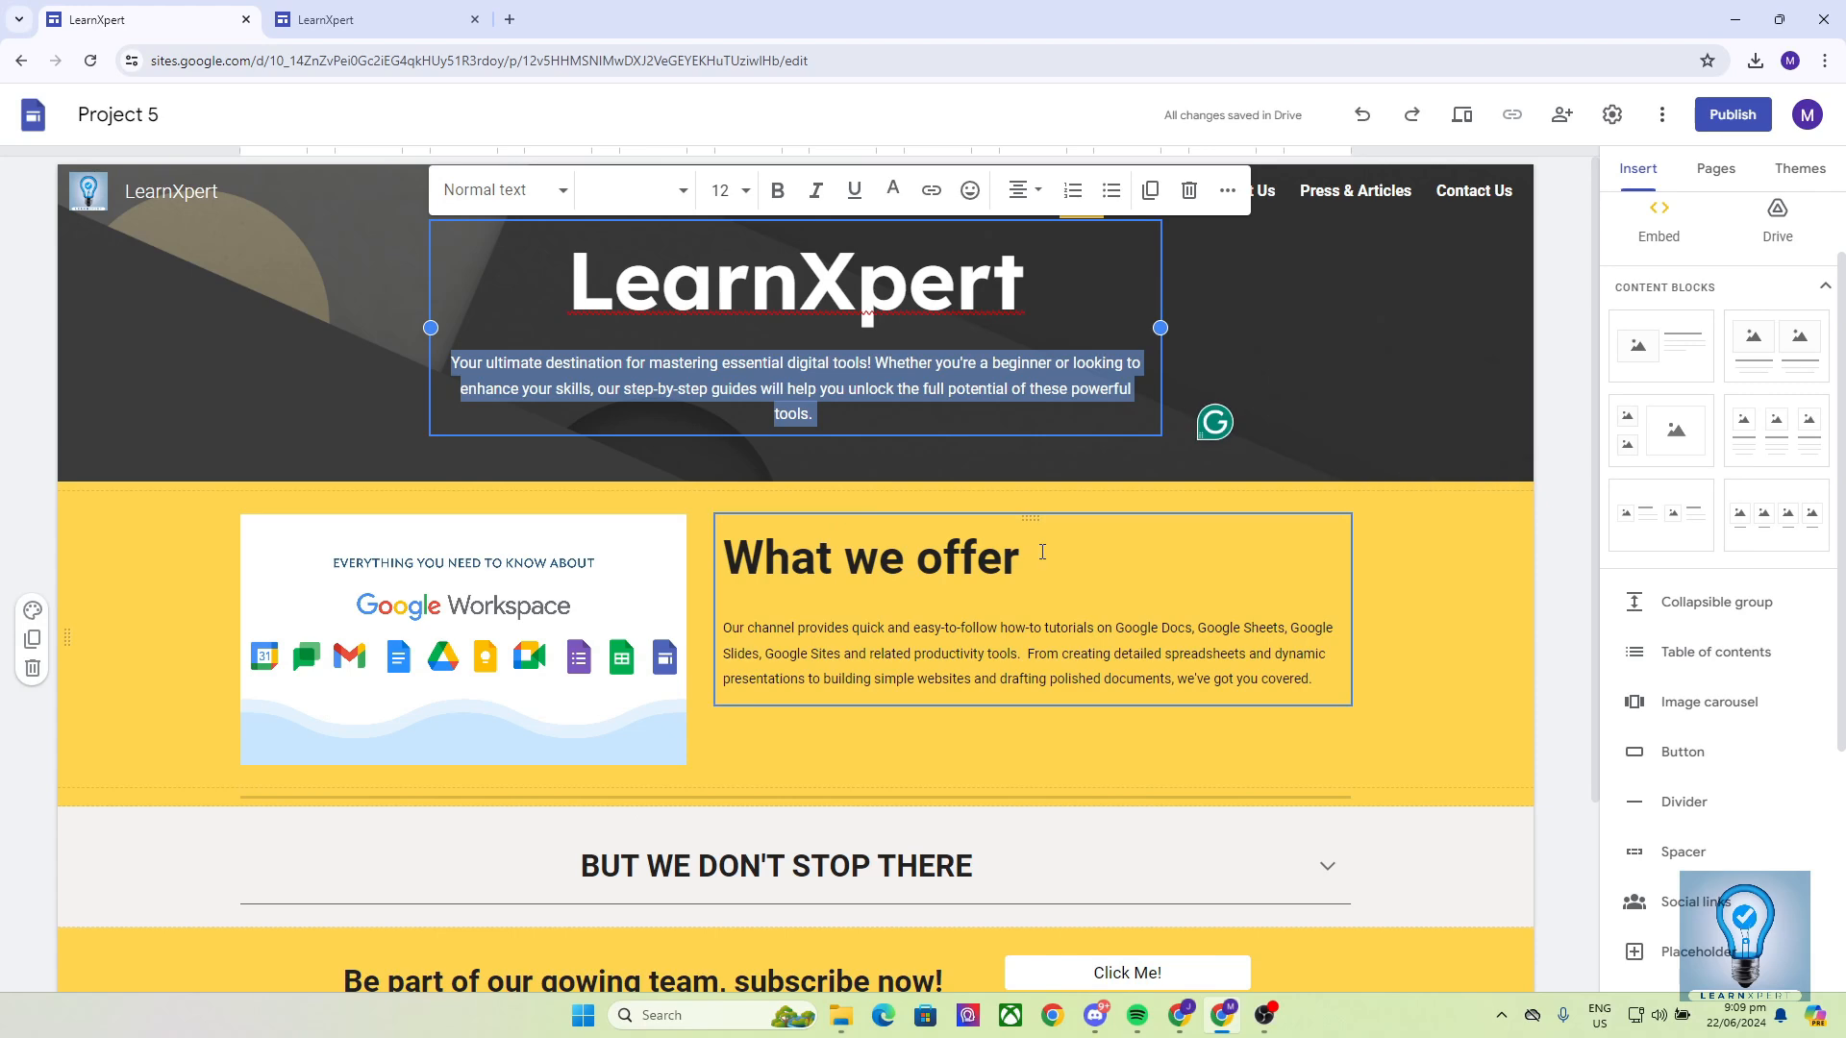
left_click_drag(1042, 553, 714, 546)
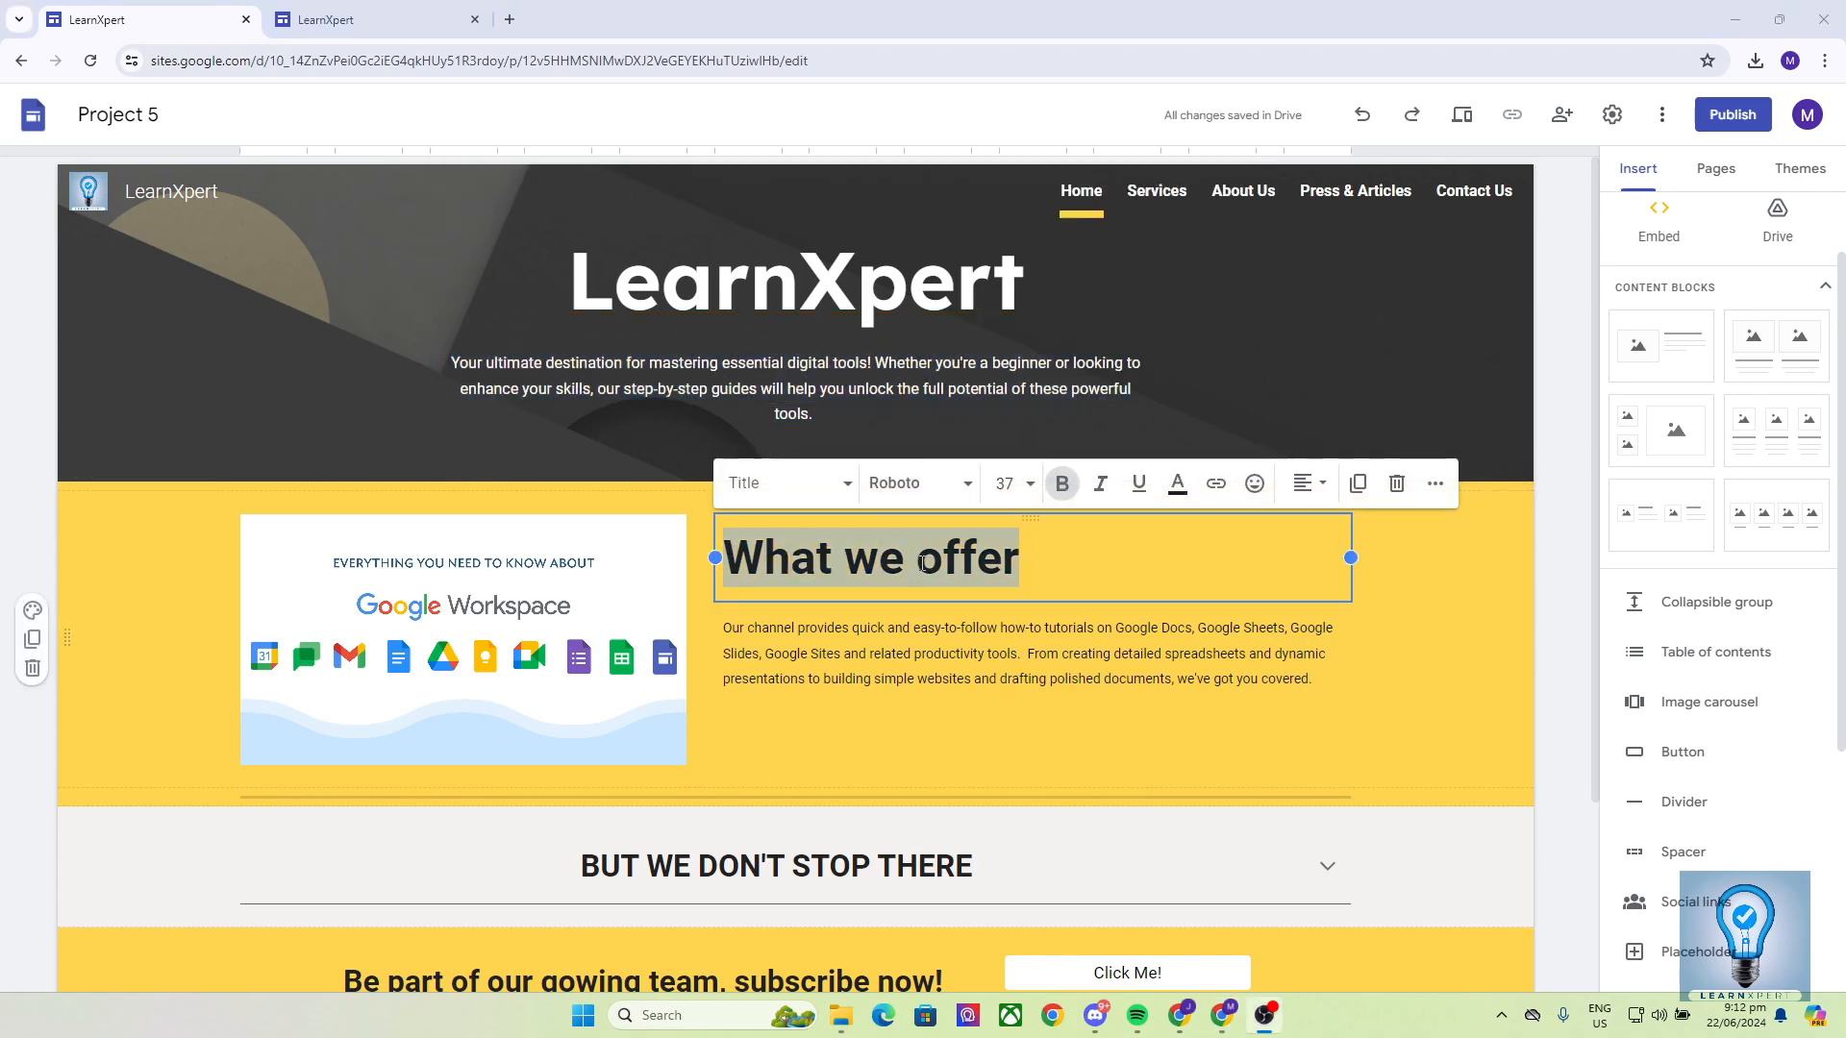
left_click(370, 19)
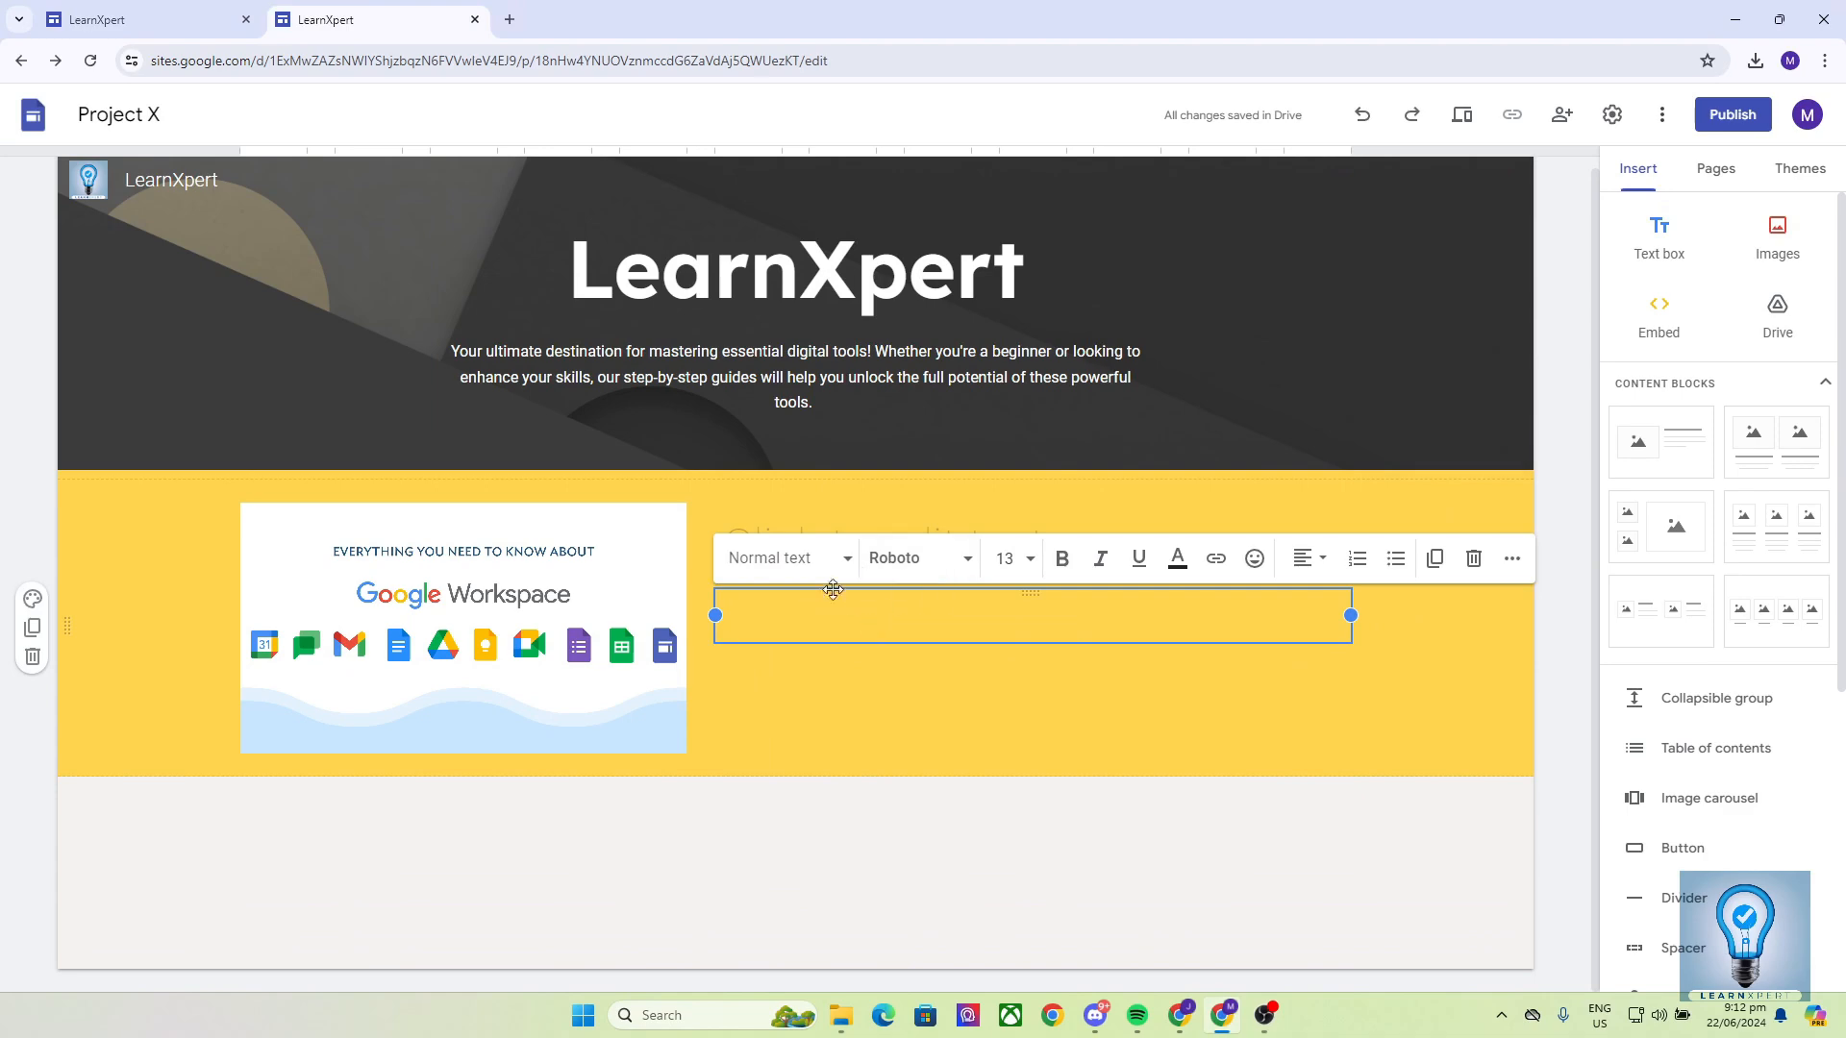
left_click(752, 507)
type("What we offer")
key("Return")
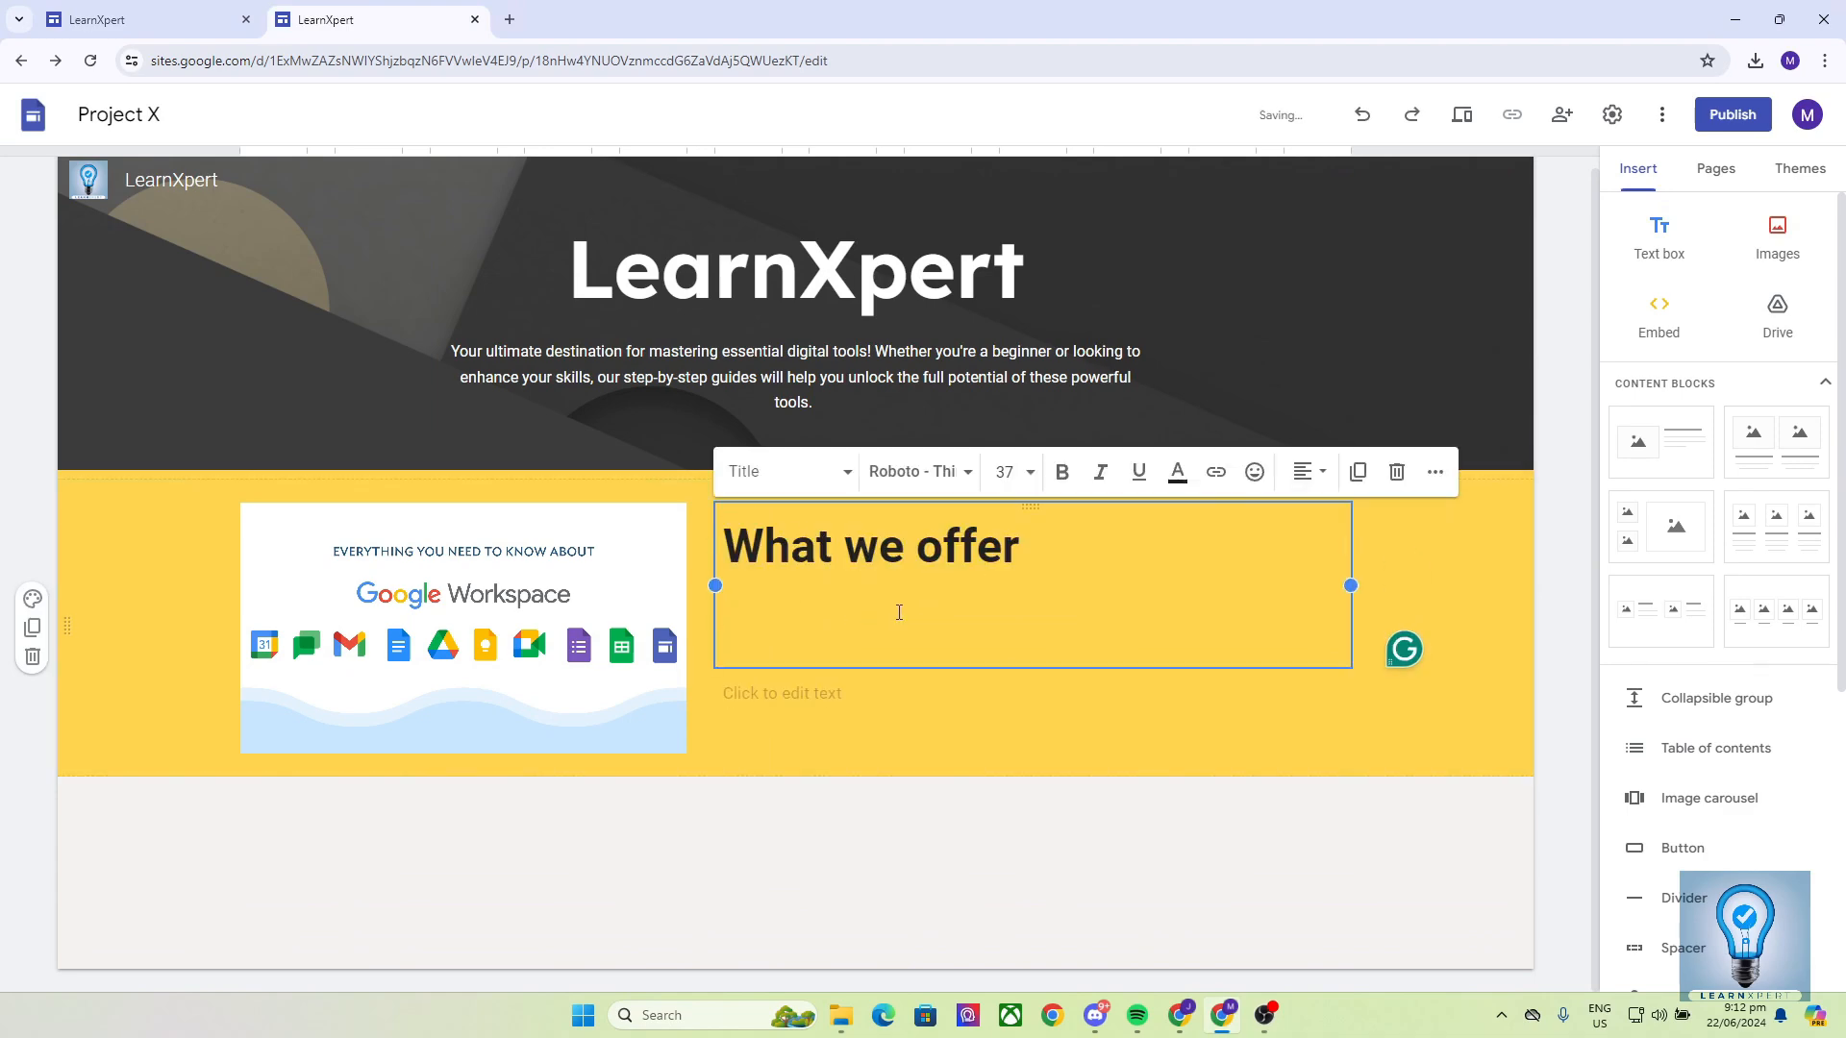
key("BackSpace")
Copy the "Our channel provides quick and easy-to-follow how-to tutorials" paragraph from Project 5 into the text placeholder under "What we offer"
left_click(899, 613)
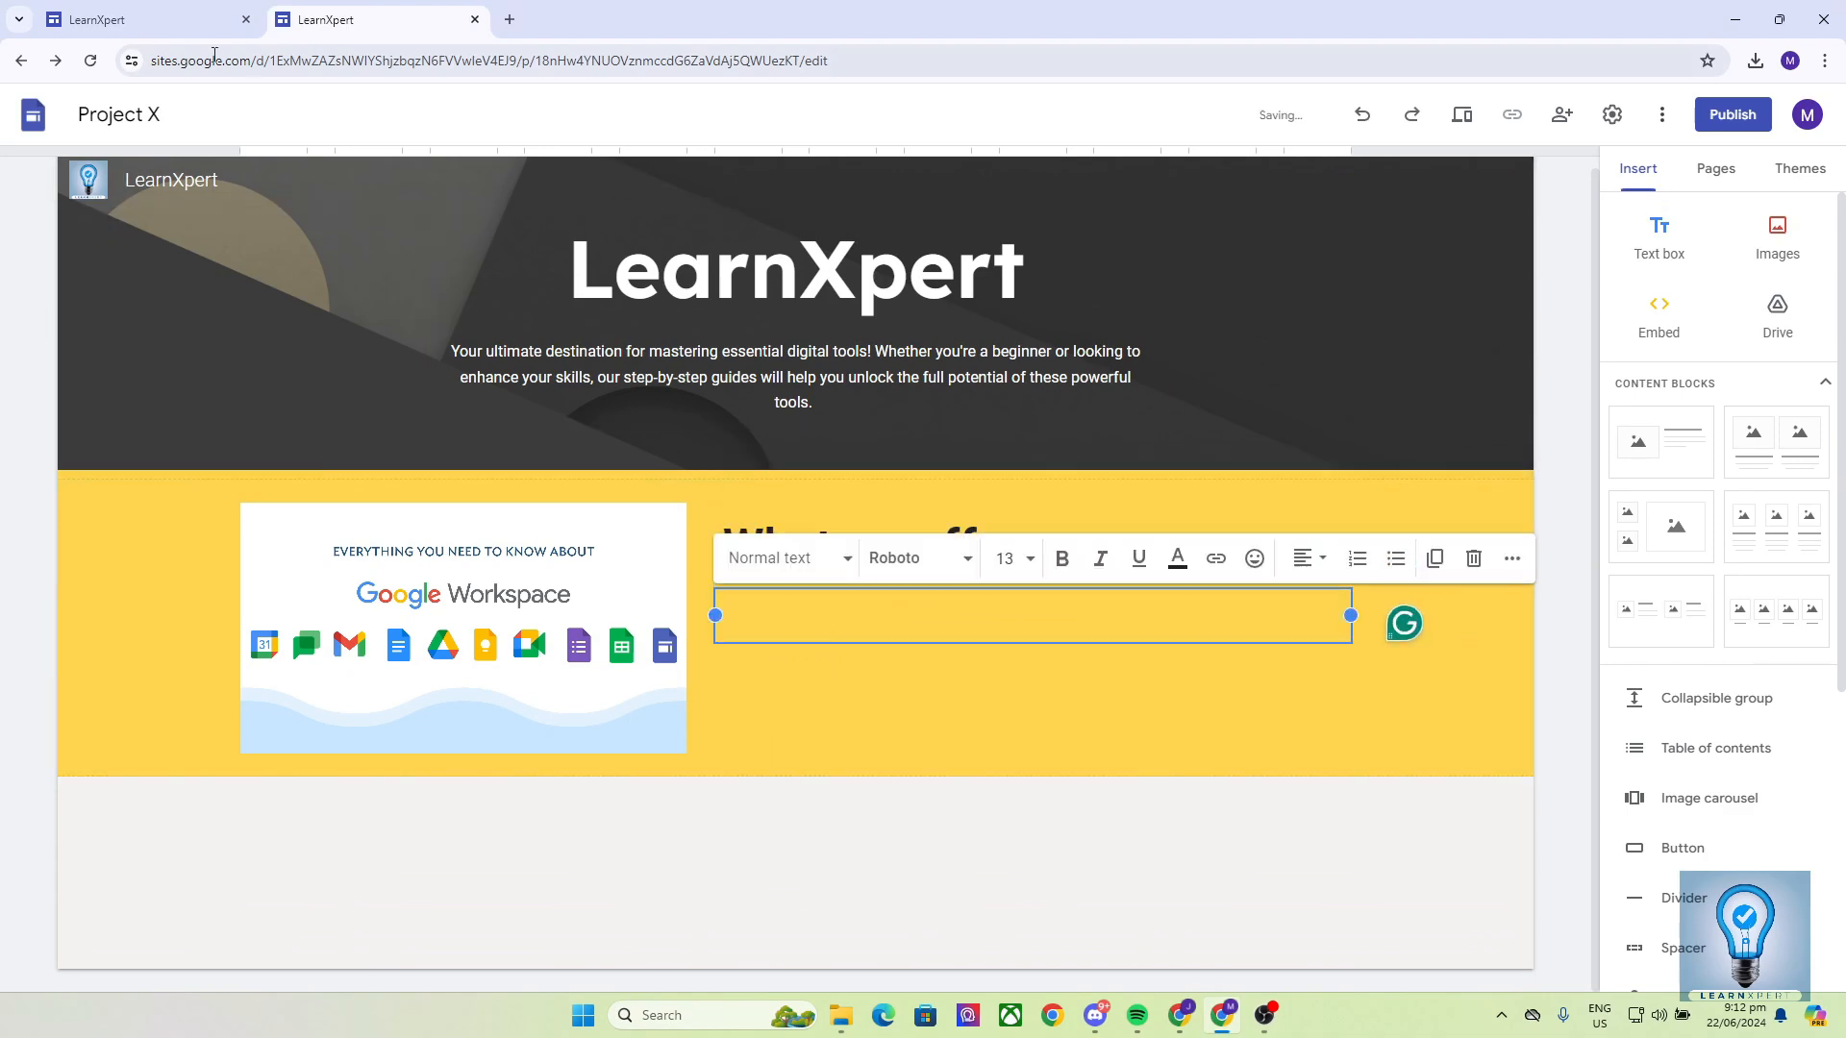
left_click(149, 19)
left_click(873, 658)
left_click_drag(723, 627, 1323, 691)
key("ctrl+c")
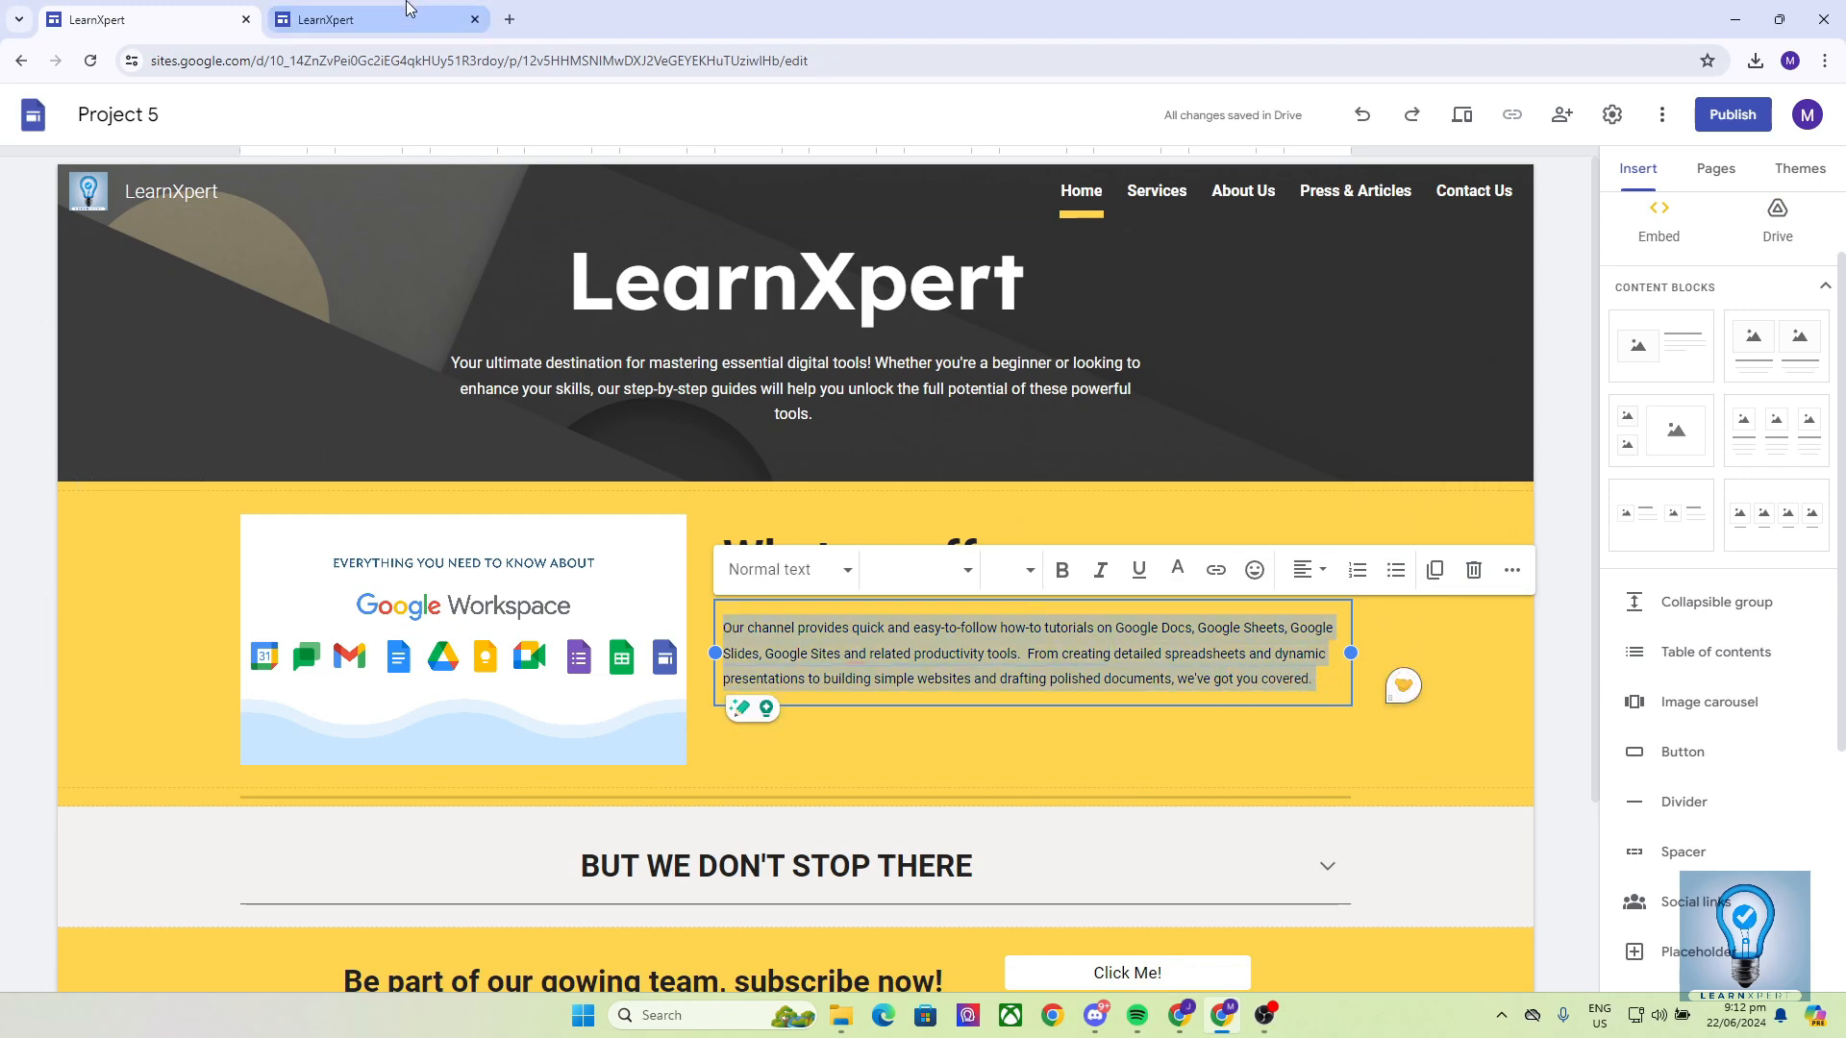
left_click(325, 19)
key("ctrl+v")
key("BackSpace")
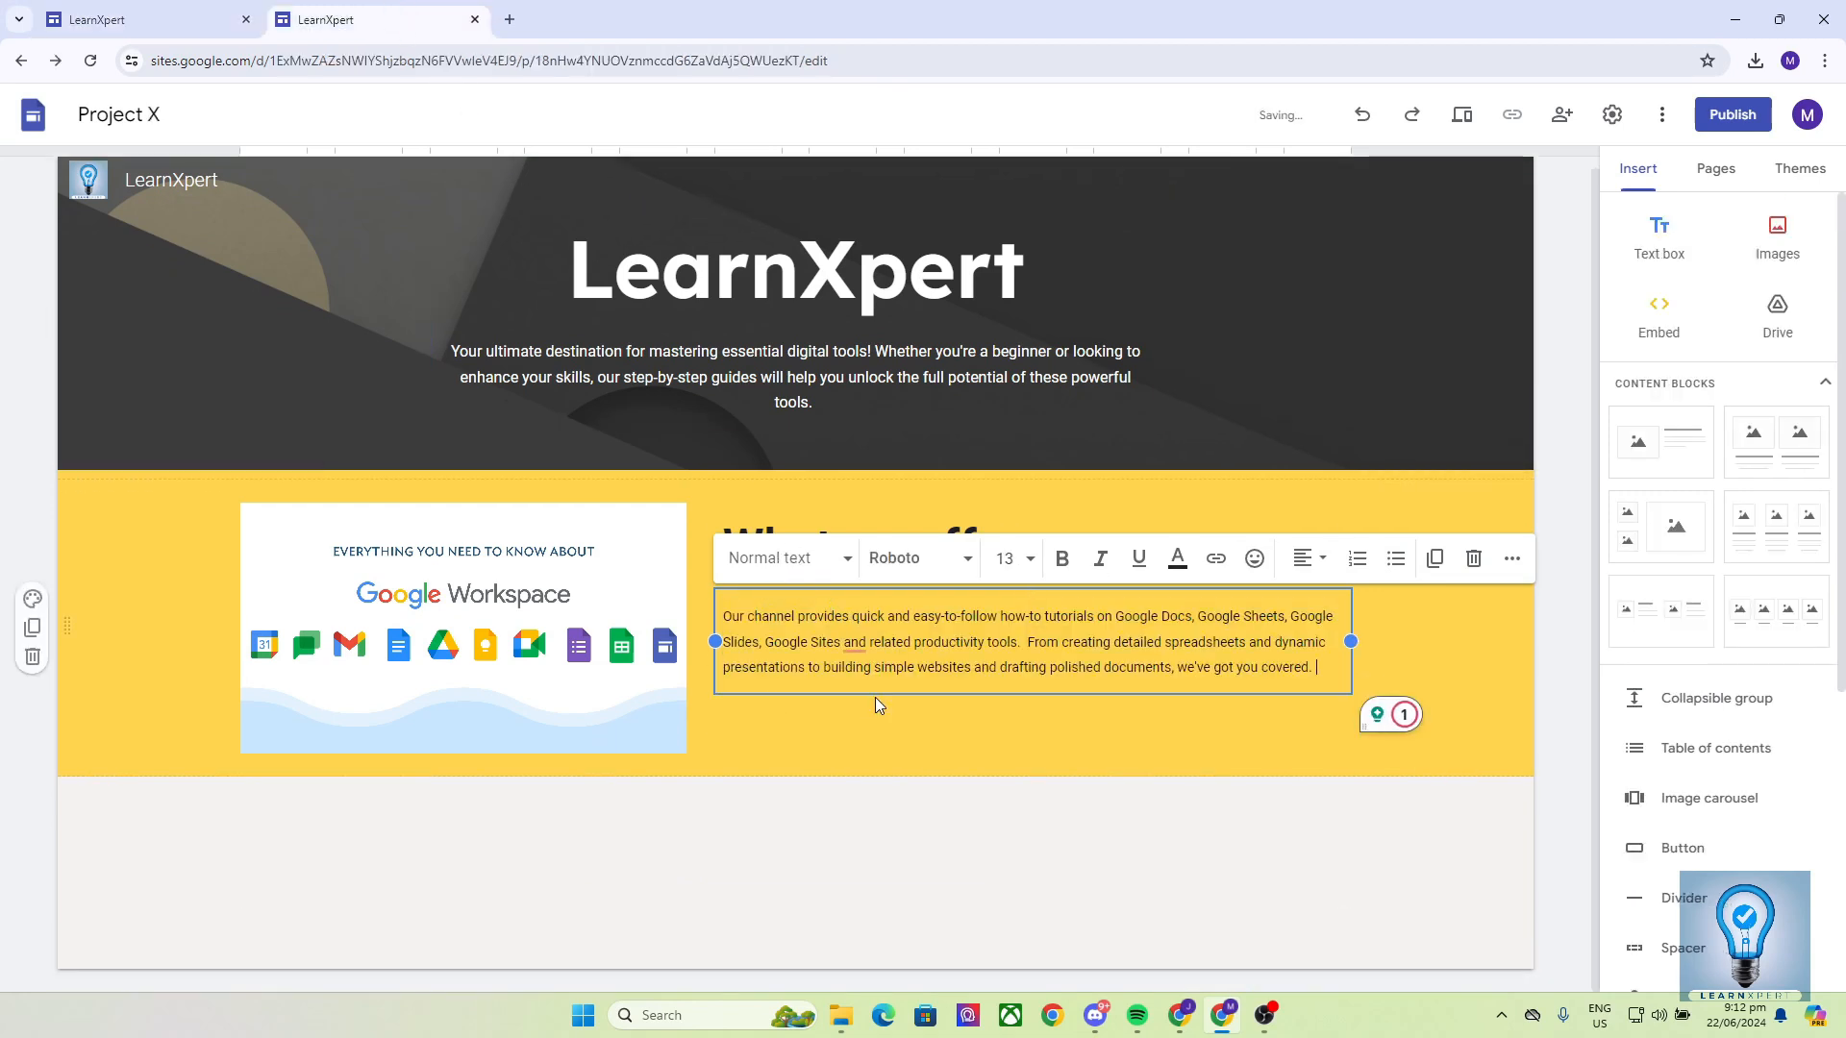
left_click(846, 721)
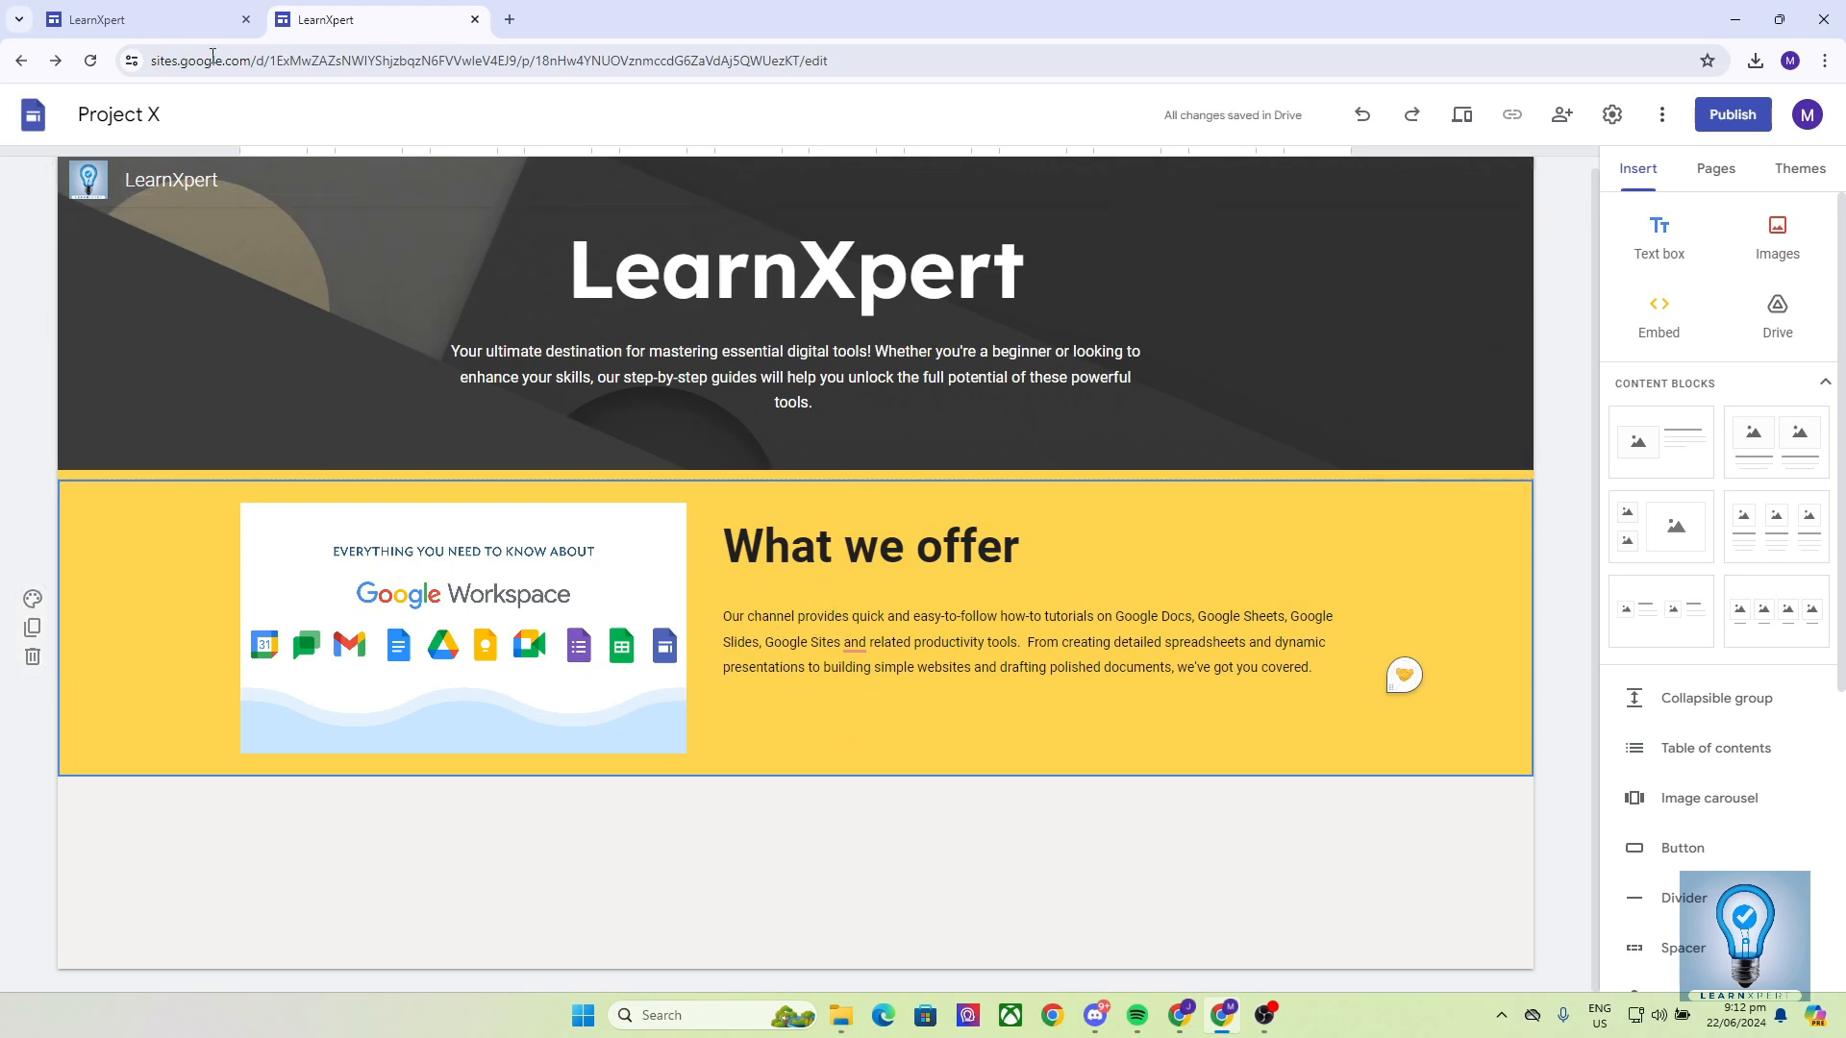
Expand the "BUT WE DON'T STOP THERE" group in Project 5 for reference, and insert a collapsible group below the yellow section in Project X
left_click(145, 19)
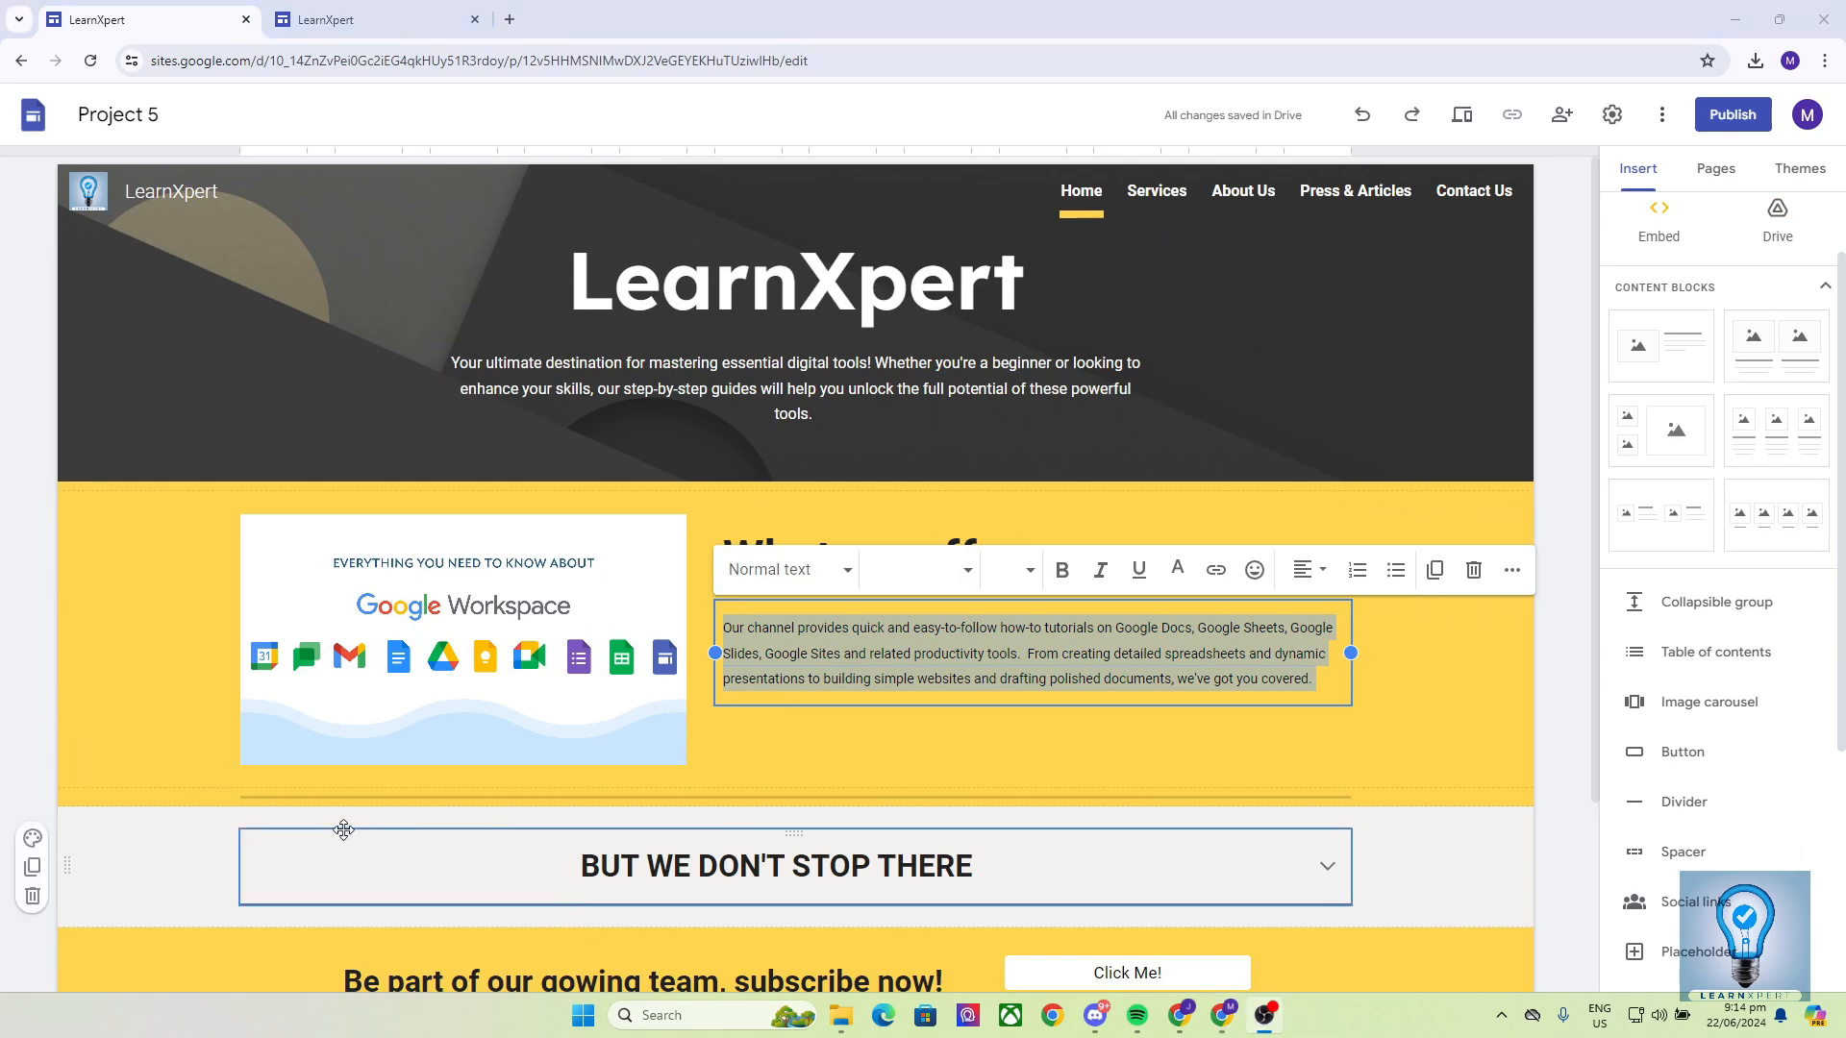
left_click(141, 865)
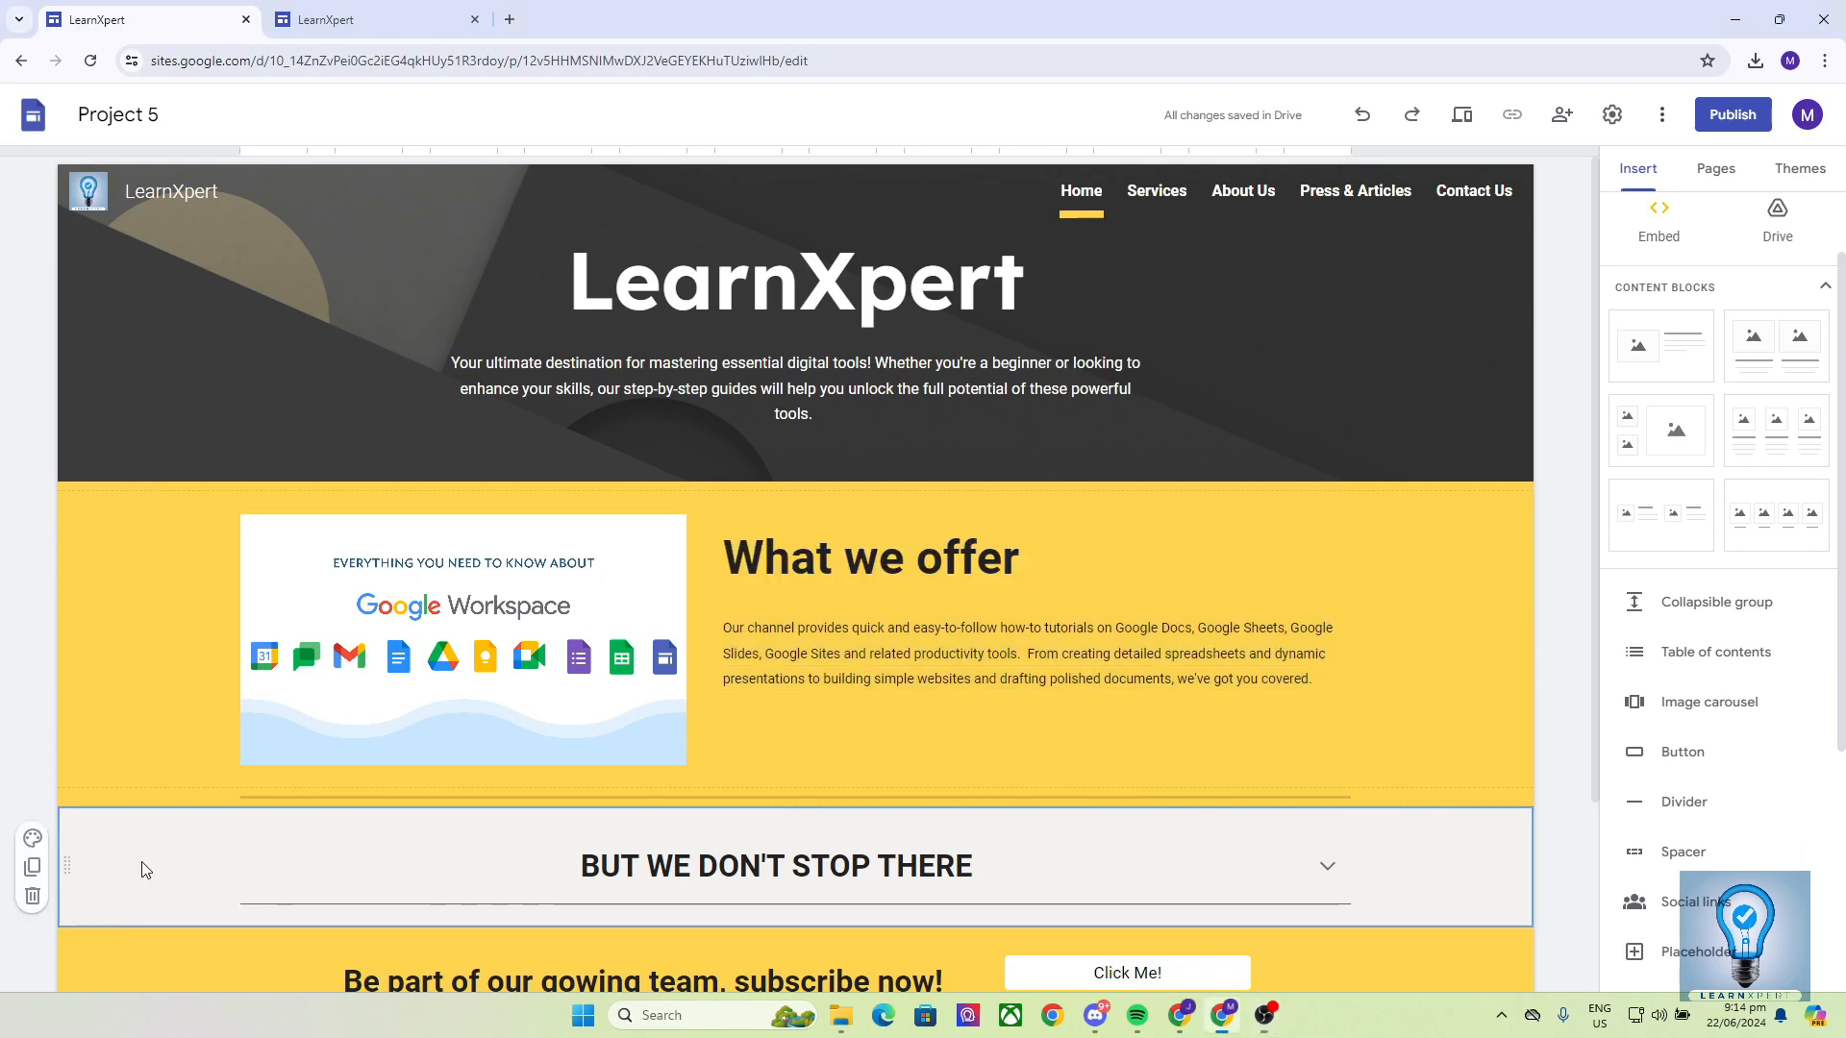
scroll(348, 684, "down", 3)
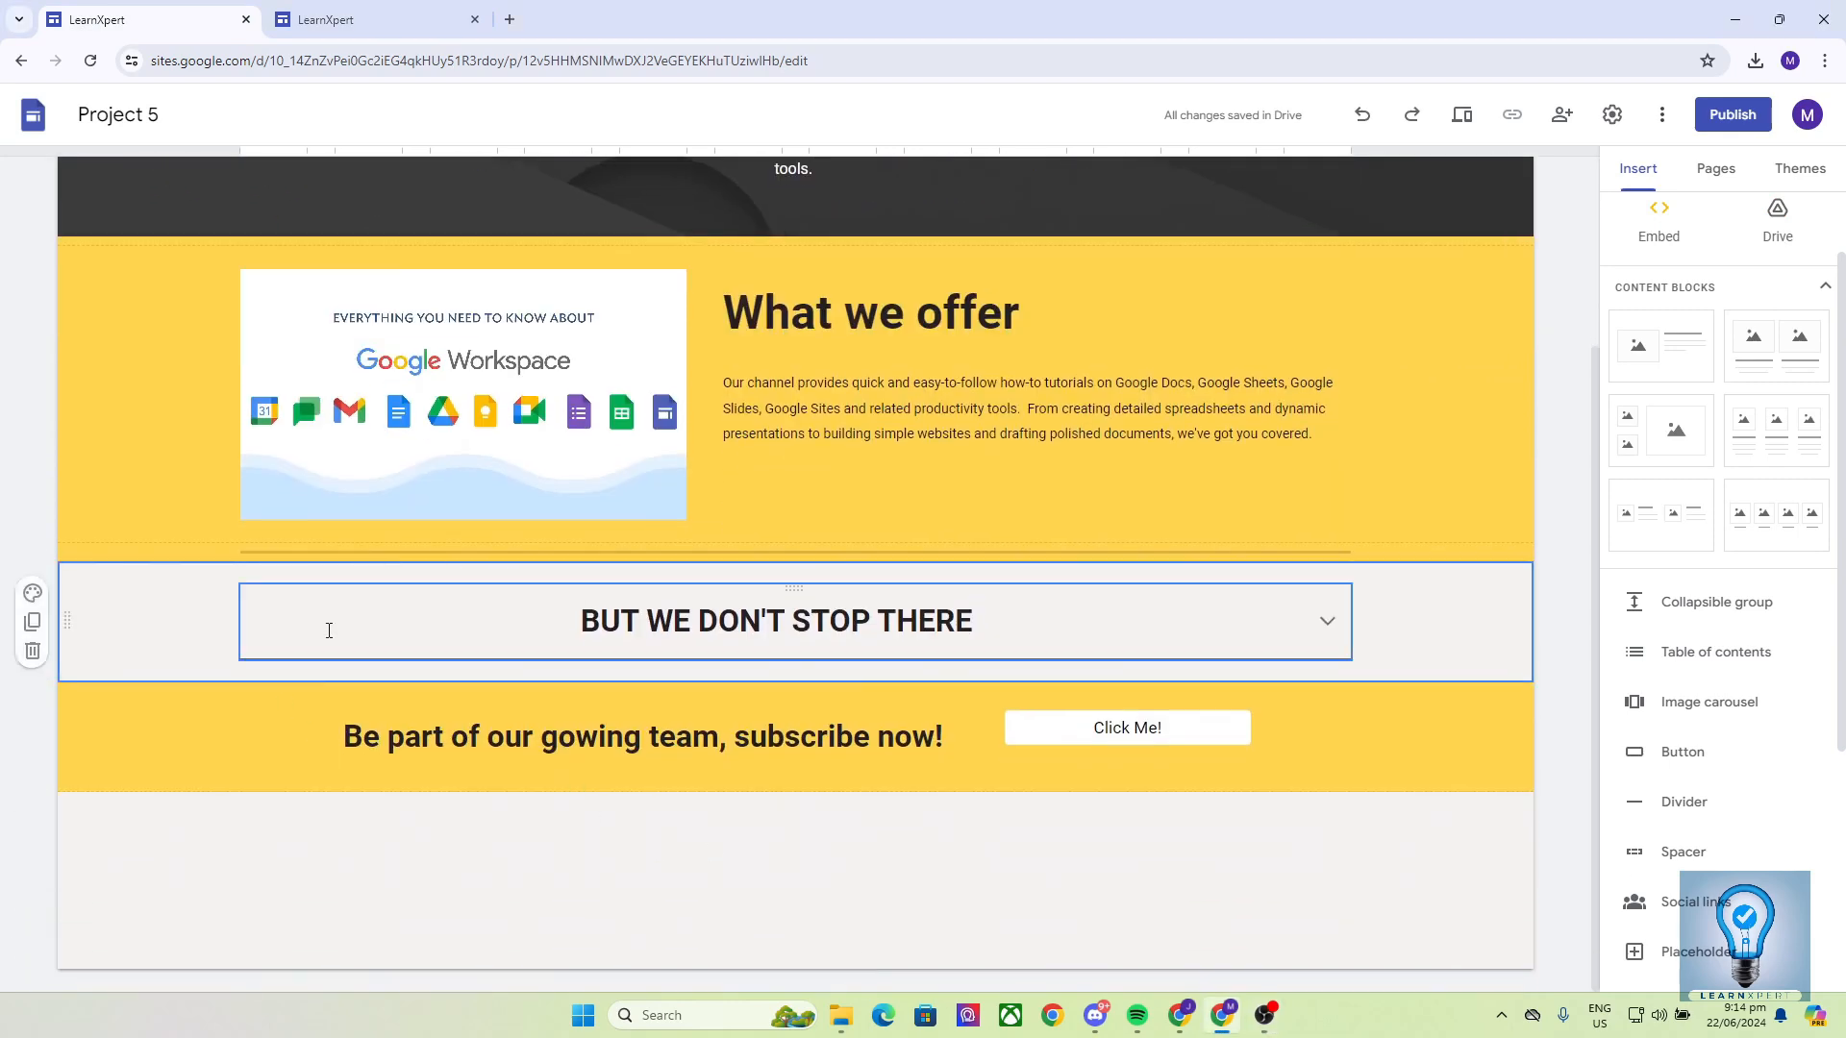
left_click(1326, 623)
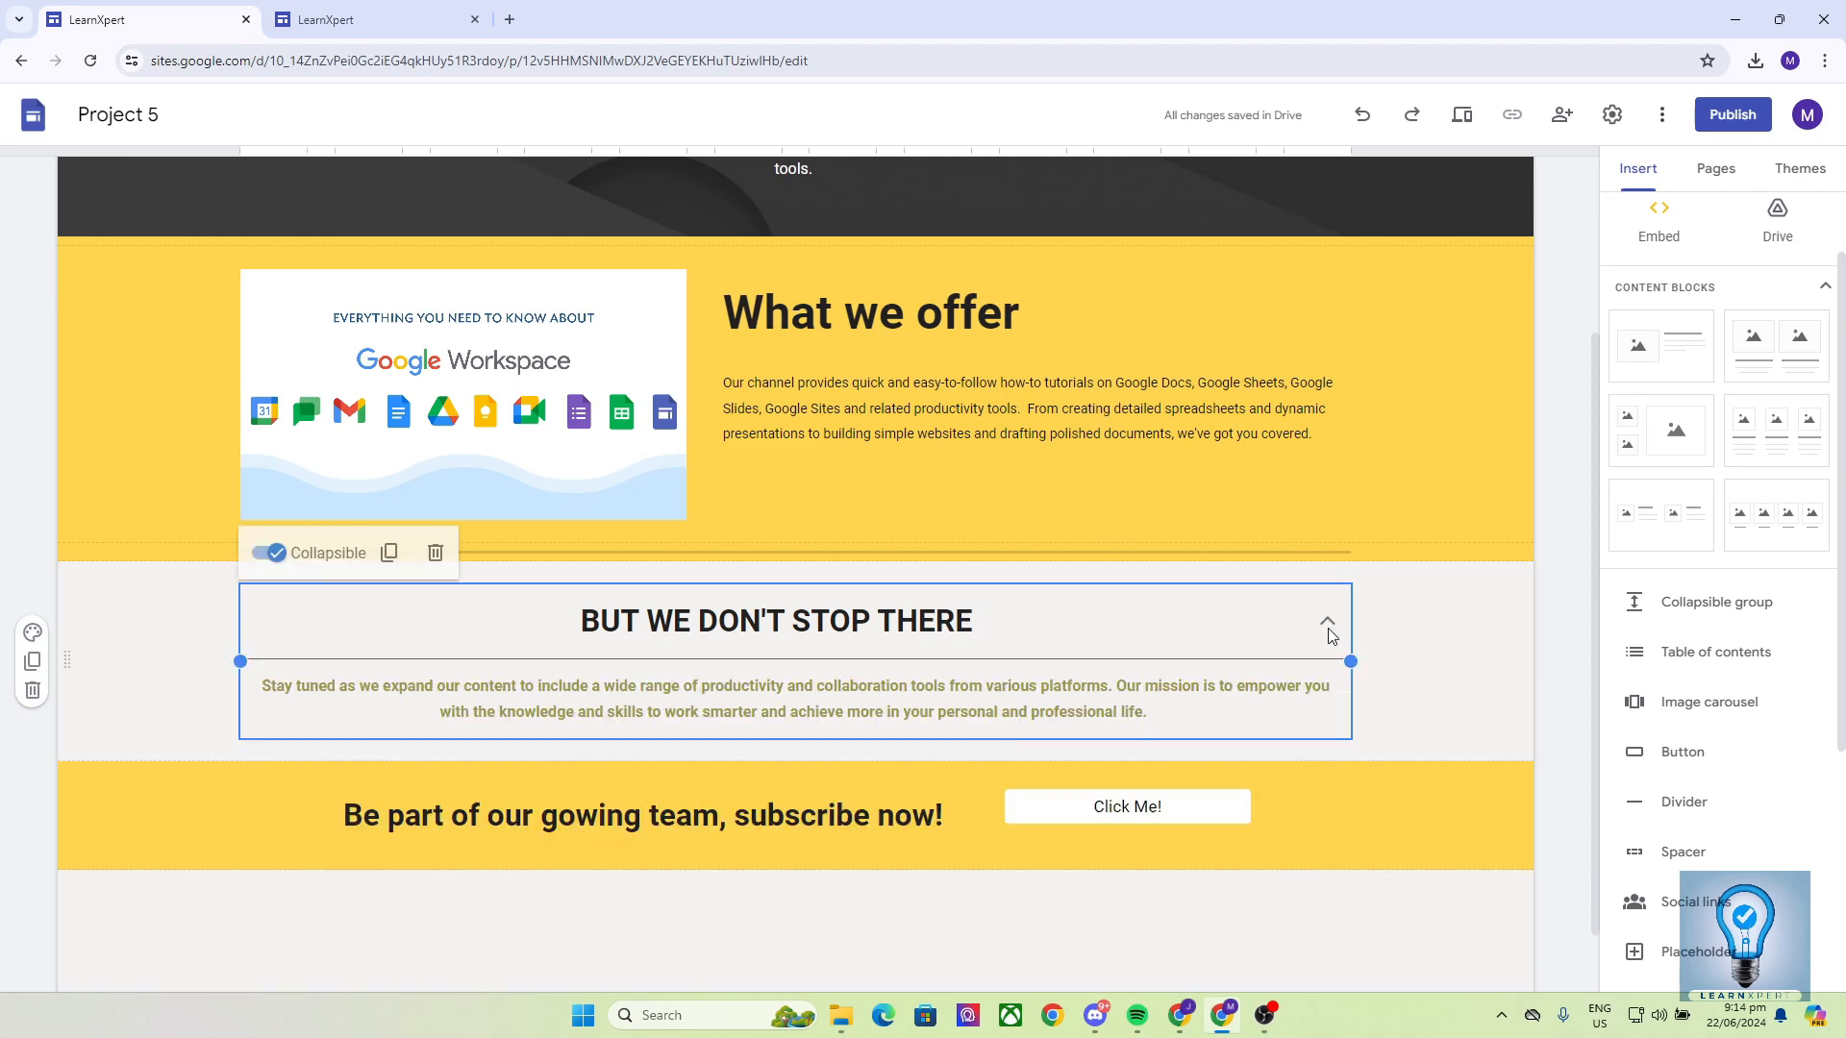
left_click(423, 11)
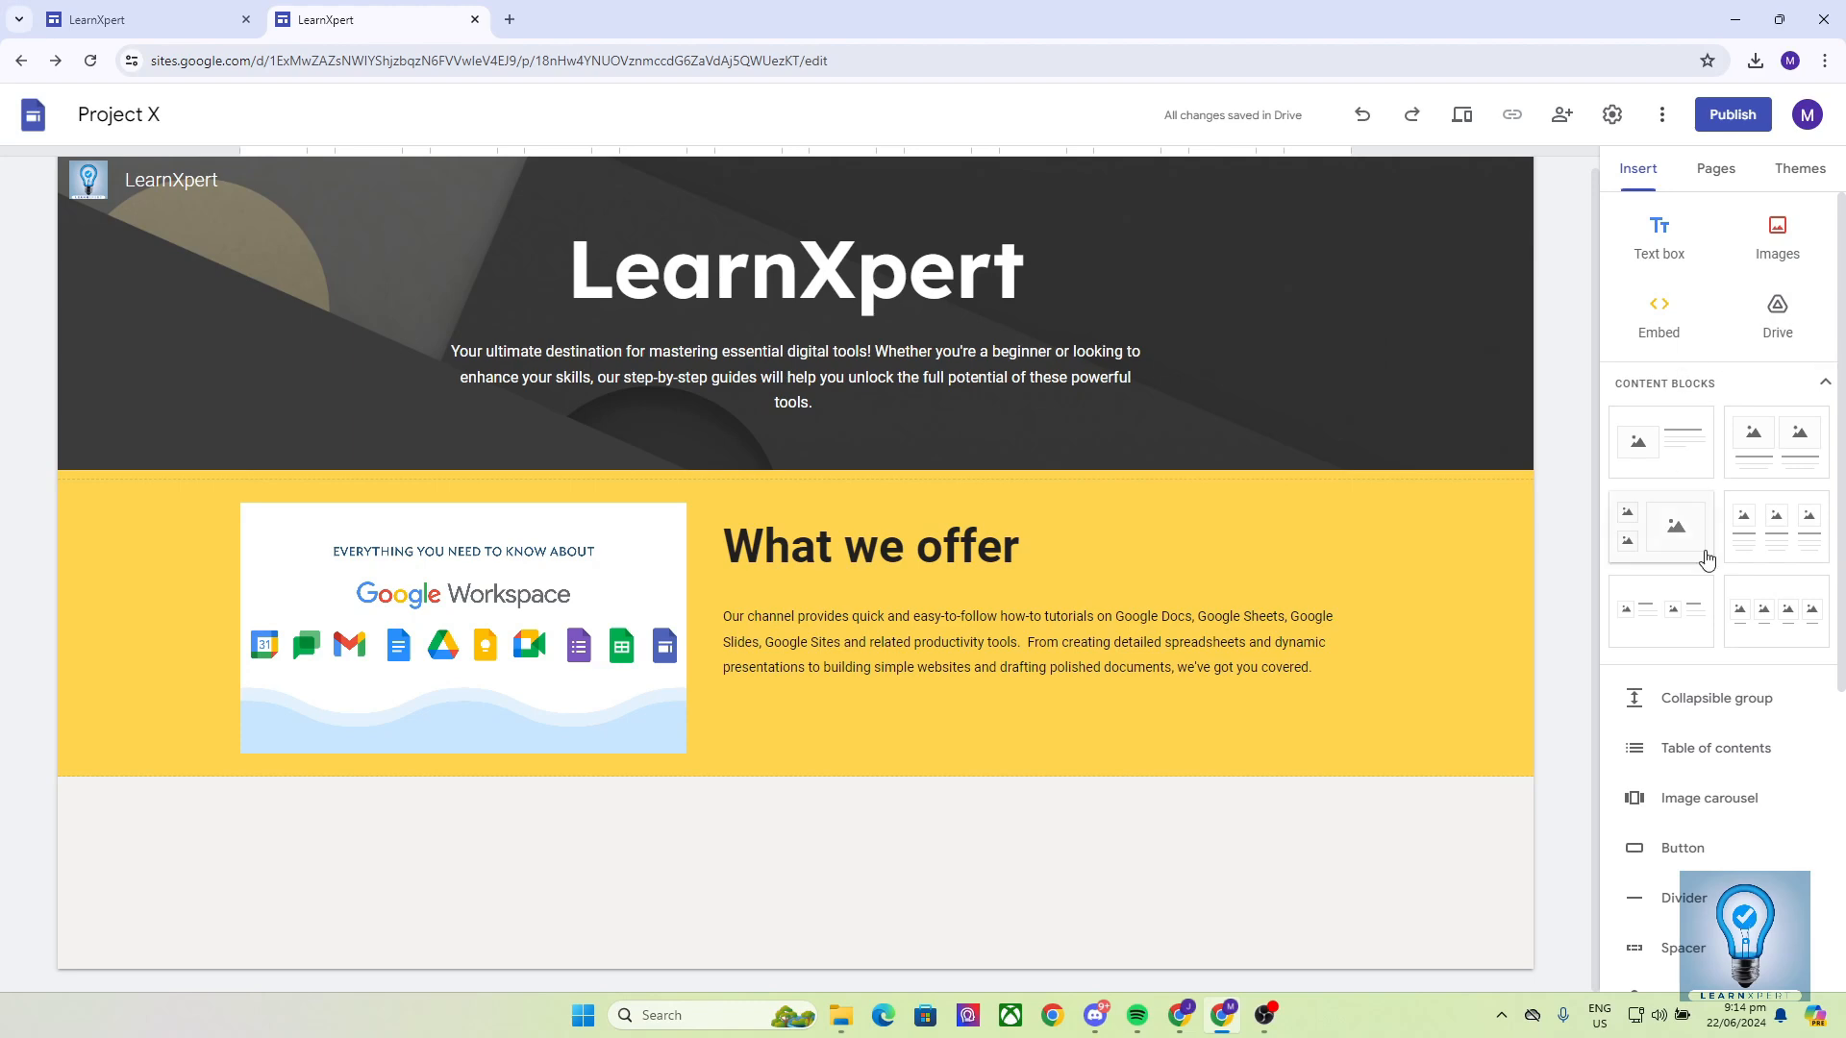
scroll(1707, 557, "down", 2)
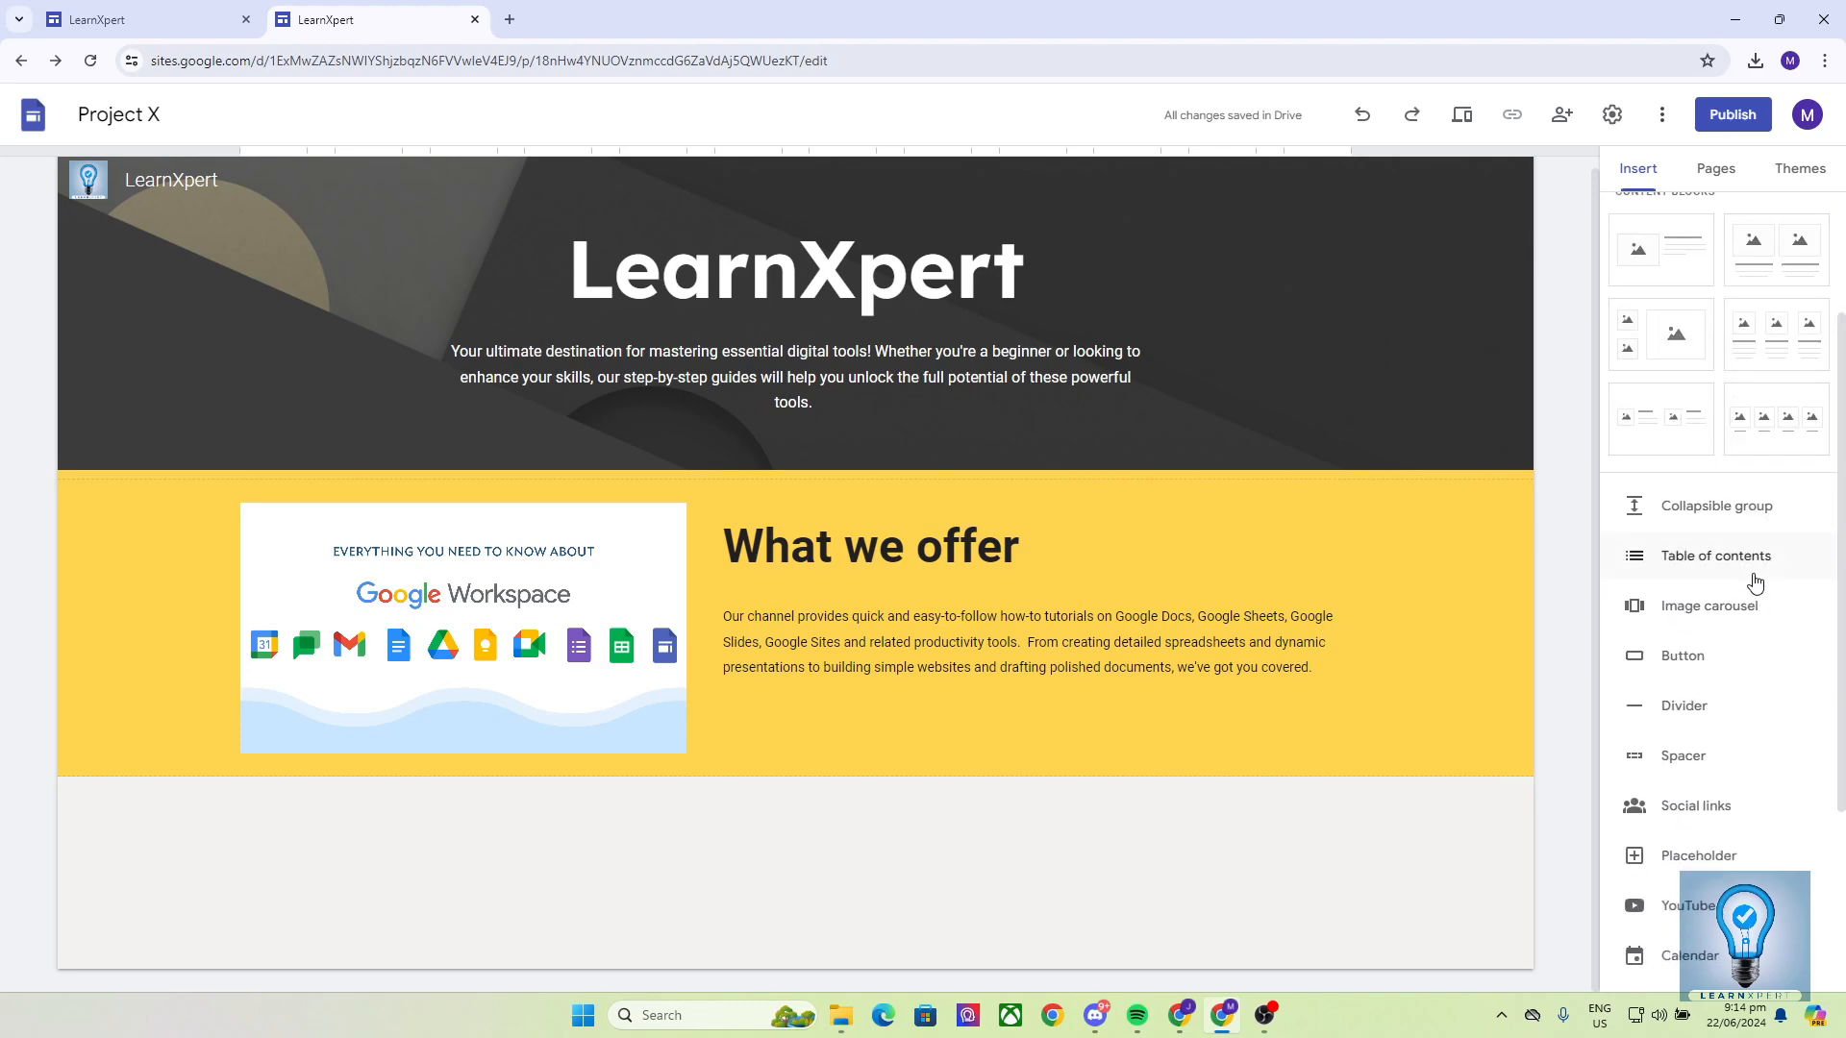
left_click(1685, 509)
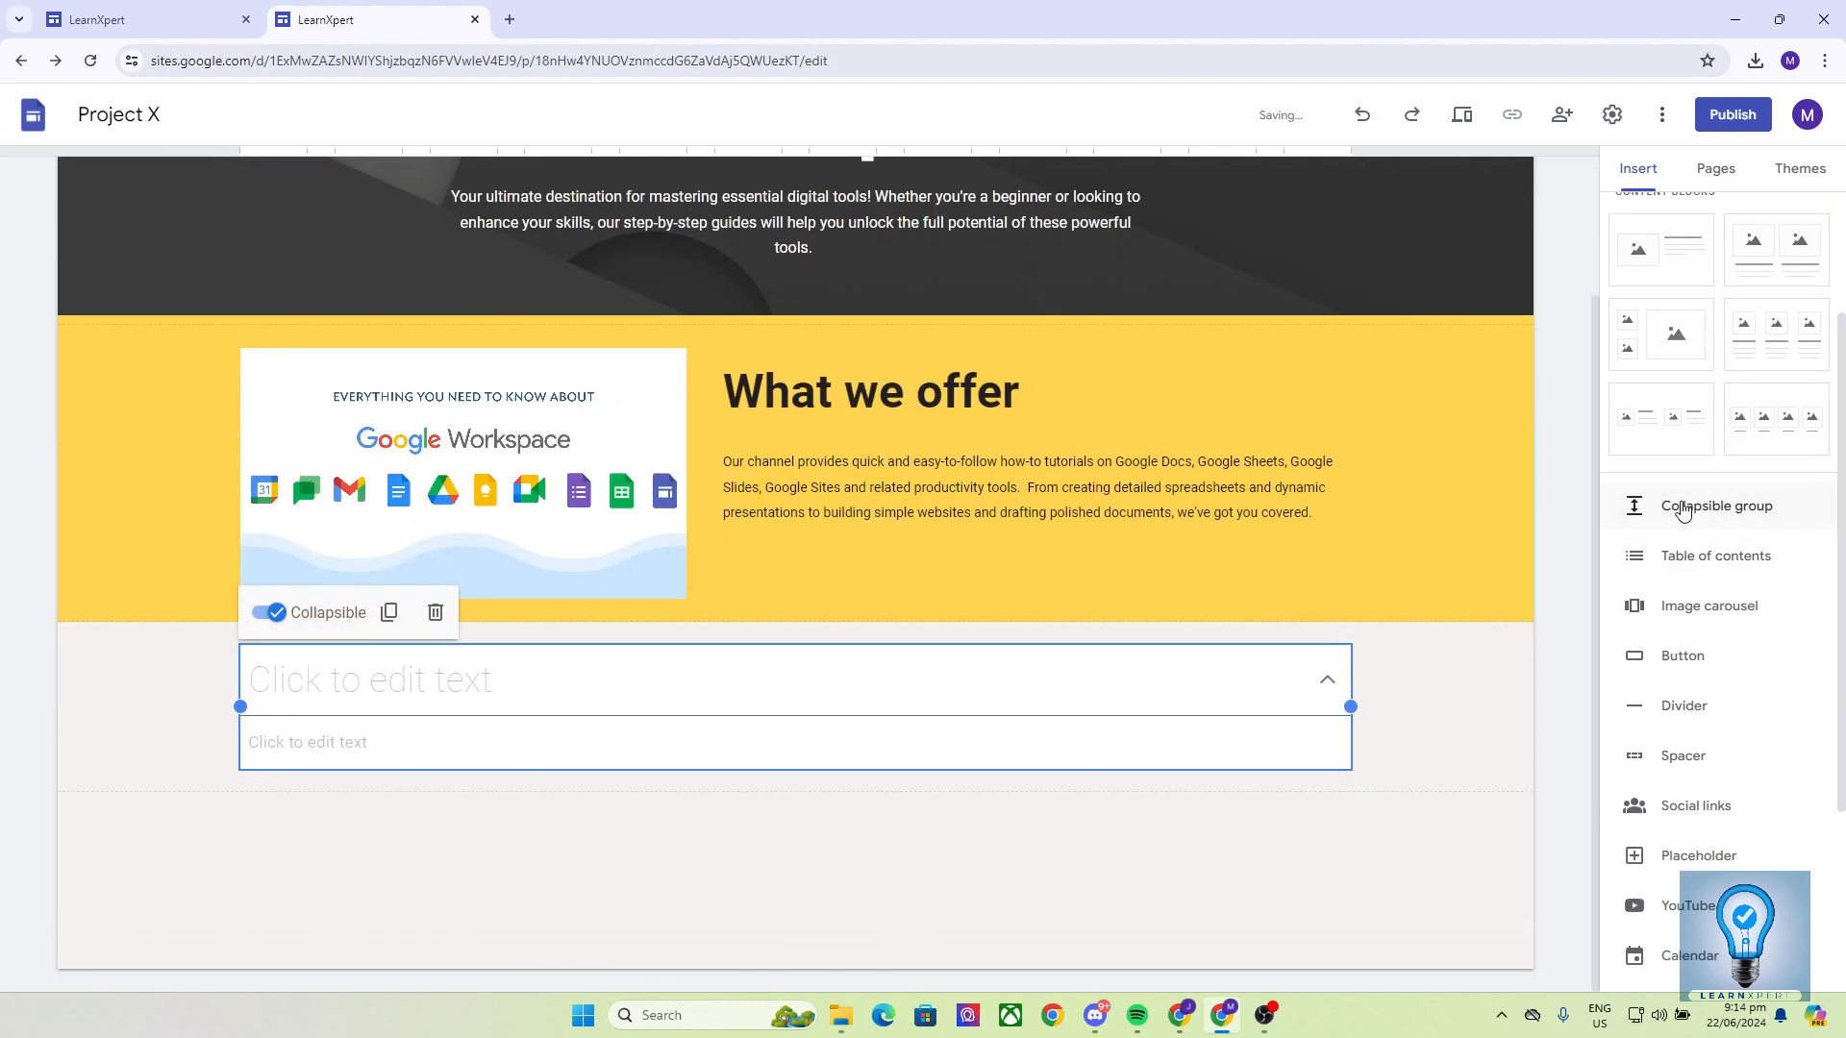
Copy the "BUT WE DON'T STOP THERE" heading from Project 5 into the collapsible group's heading placeholder, without an extra blank line
left_click(416, 690)
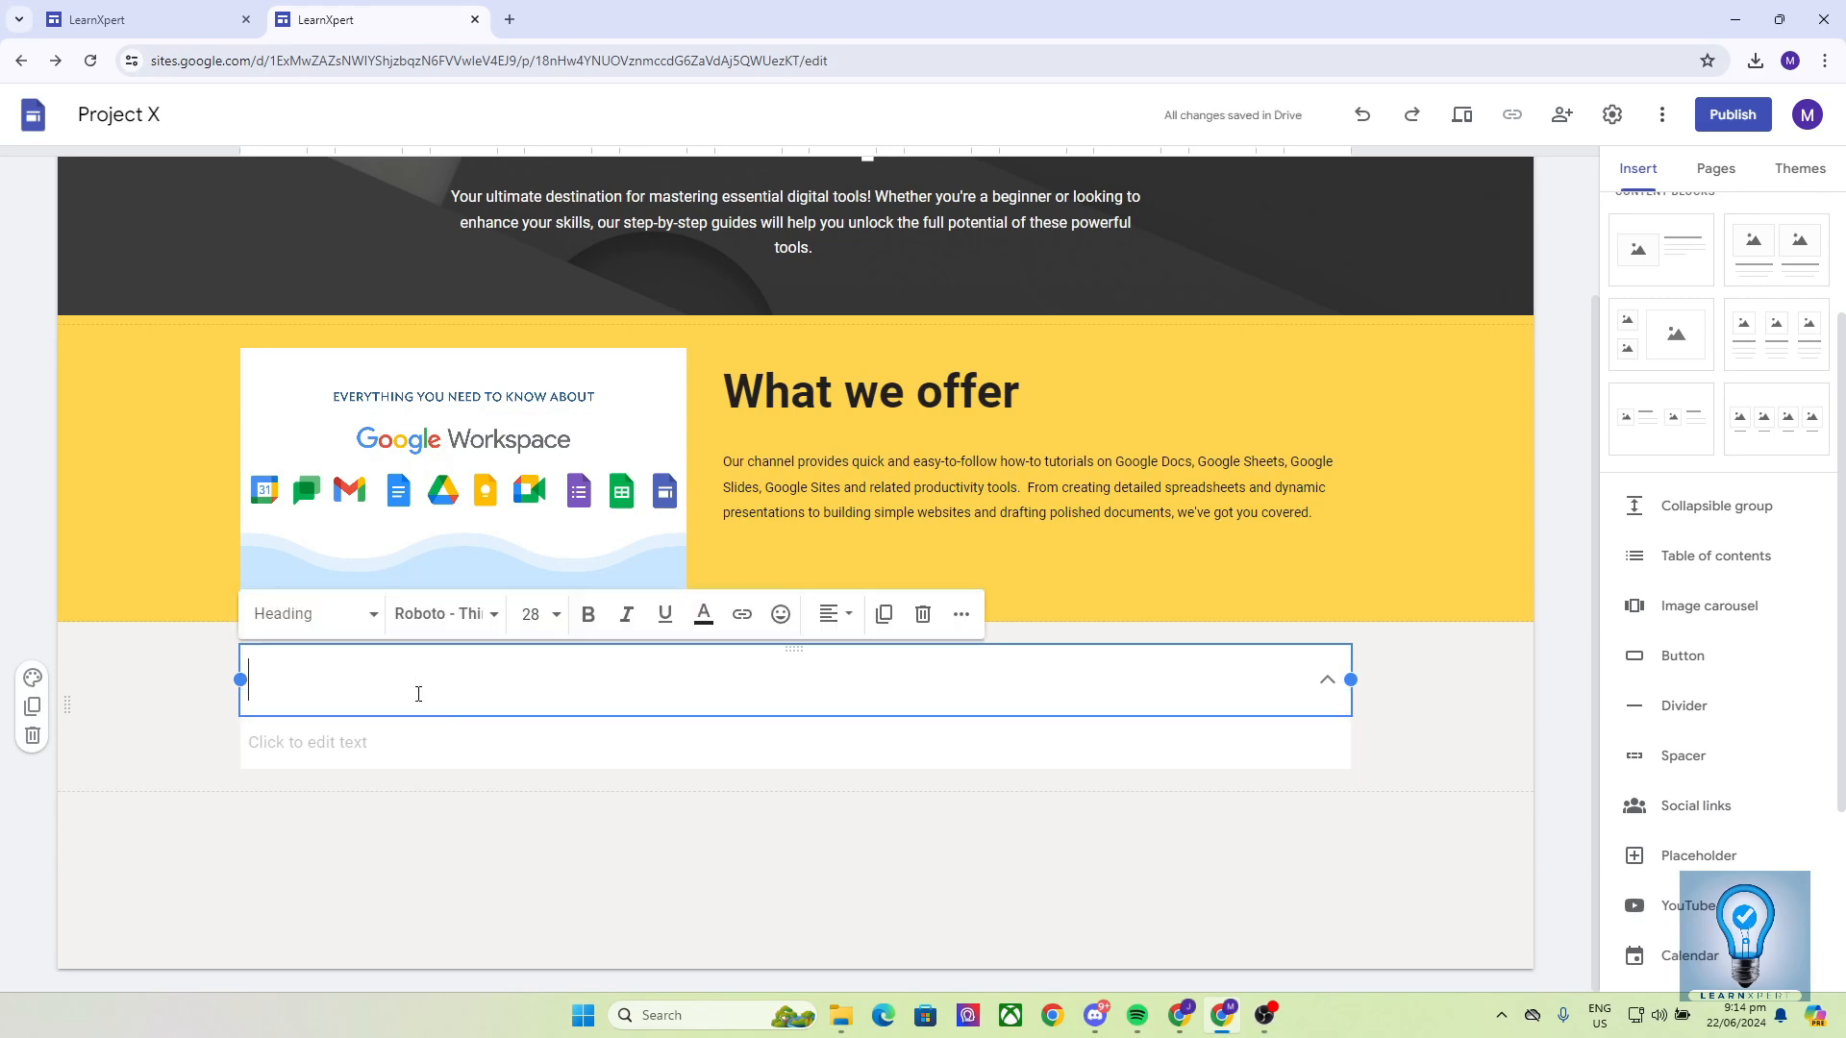
left_click(154, 19)
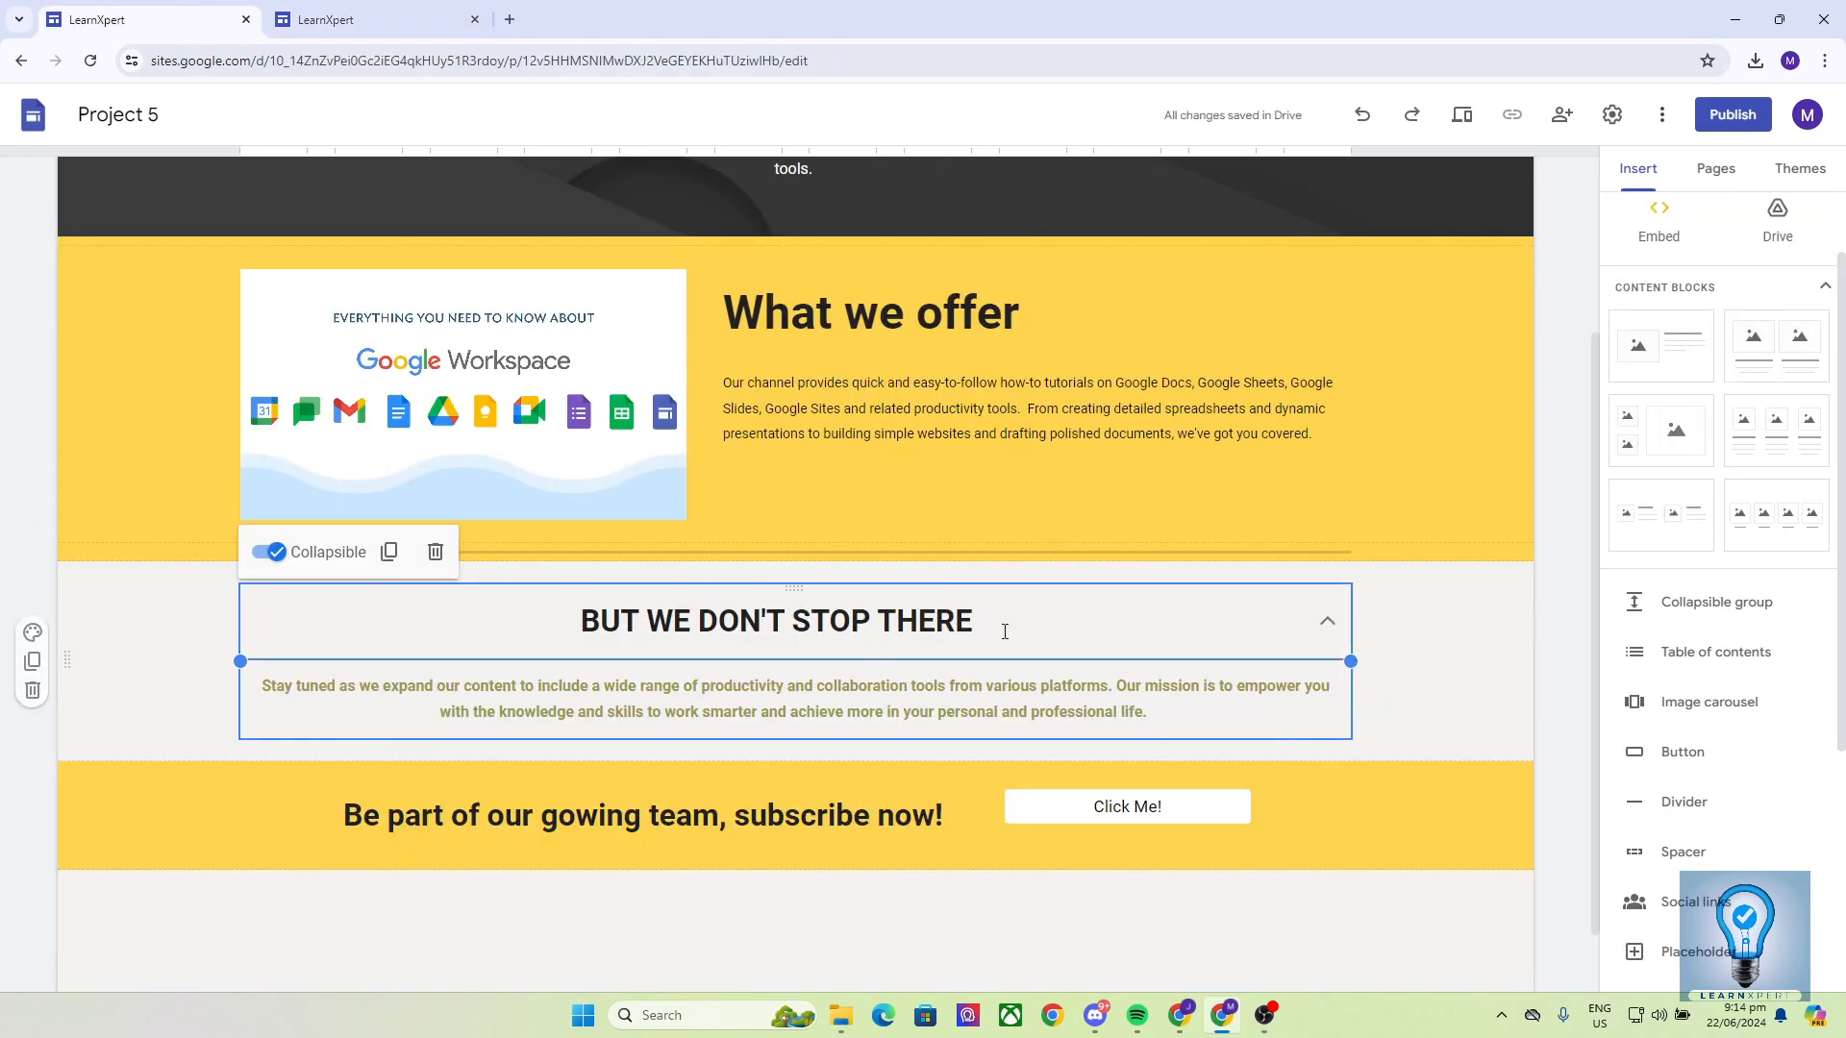
left_click_drag(1005, 631, 527, 605)
left_click(361, 19)
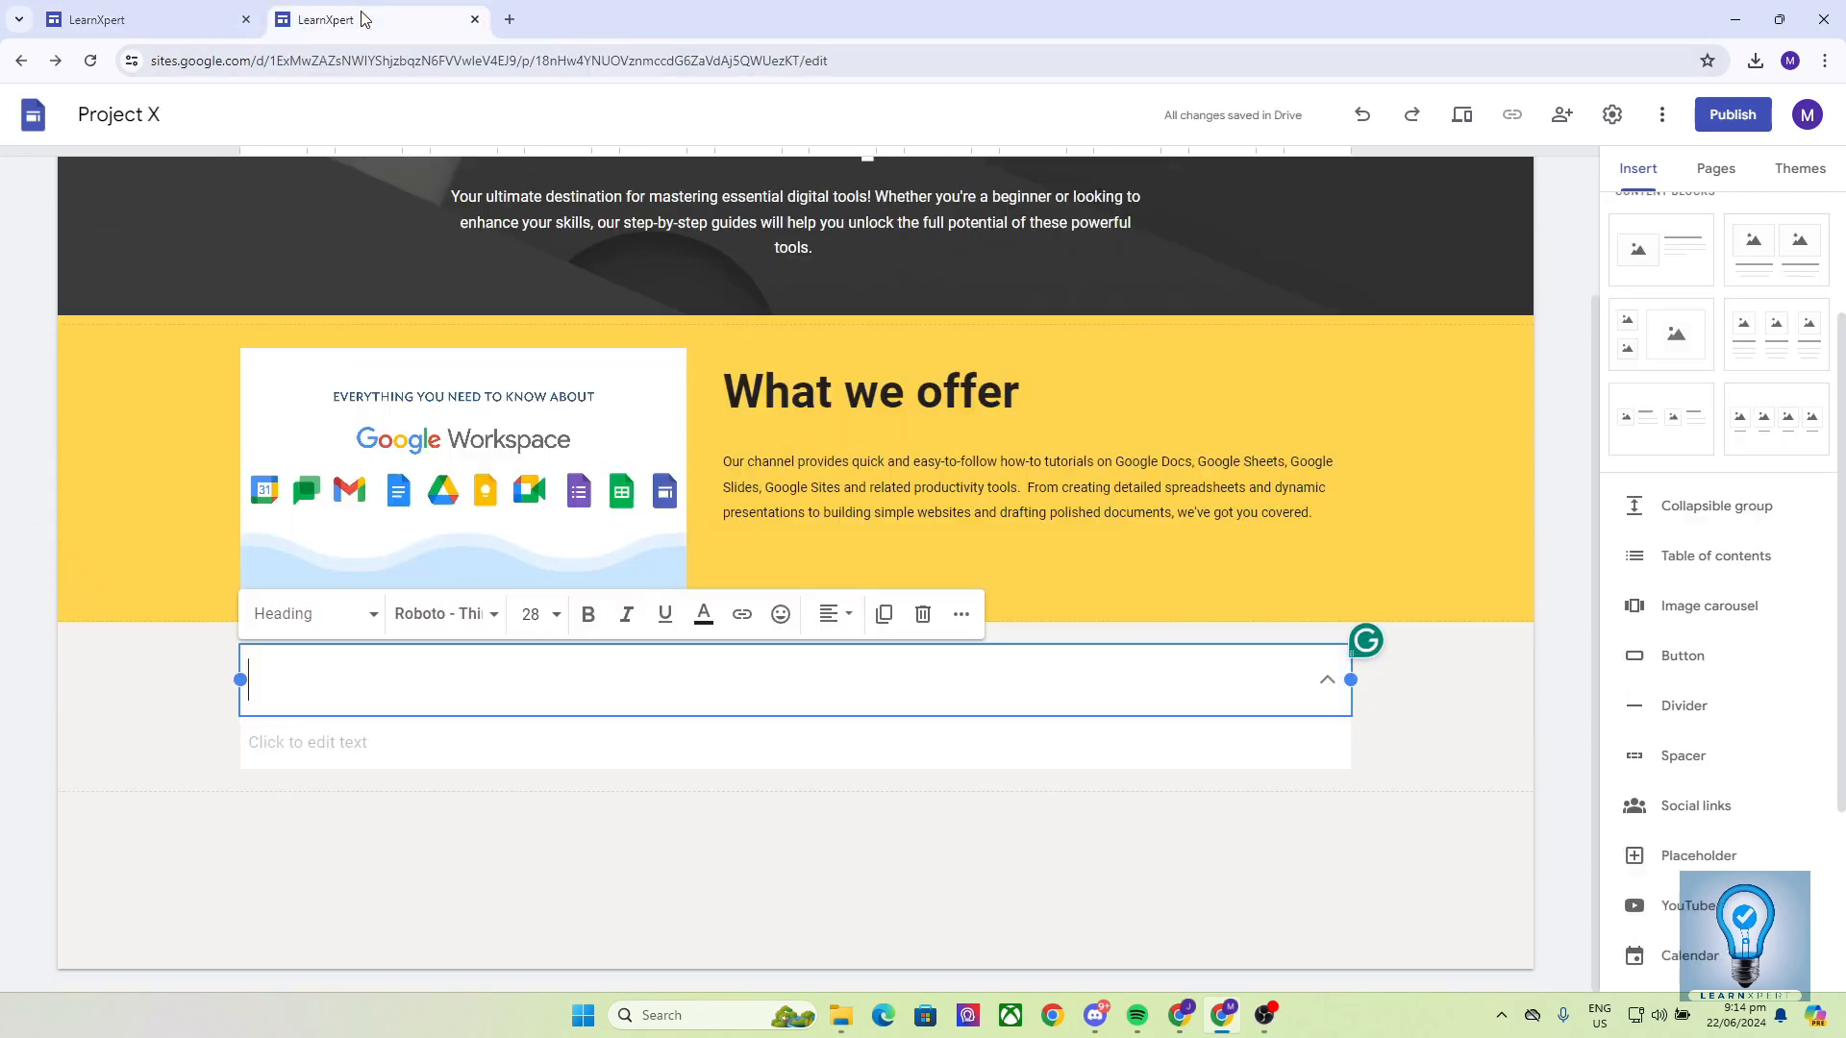
key("ctrl+v")
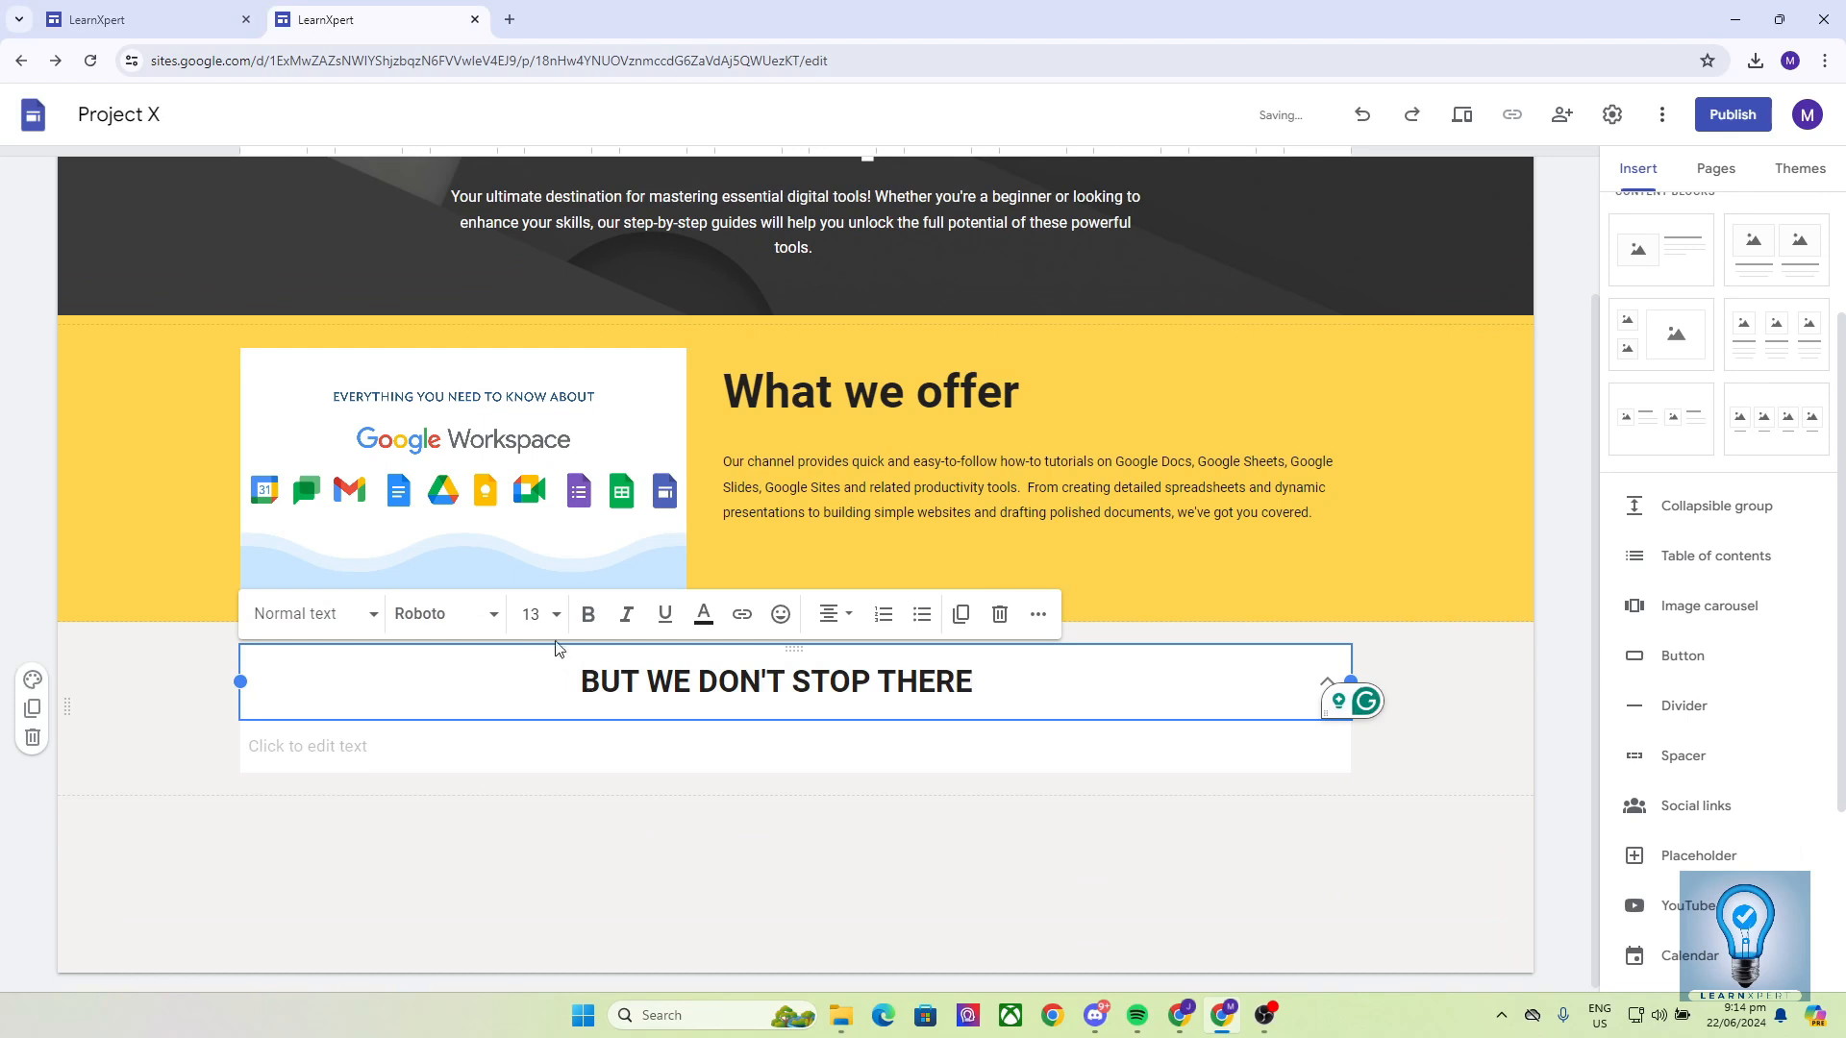
left_click(672, 685)
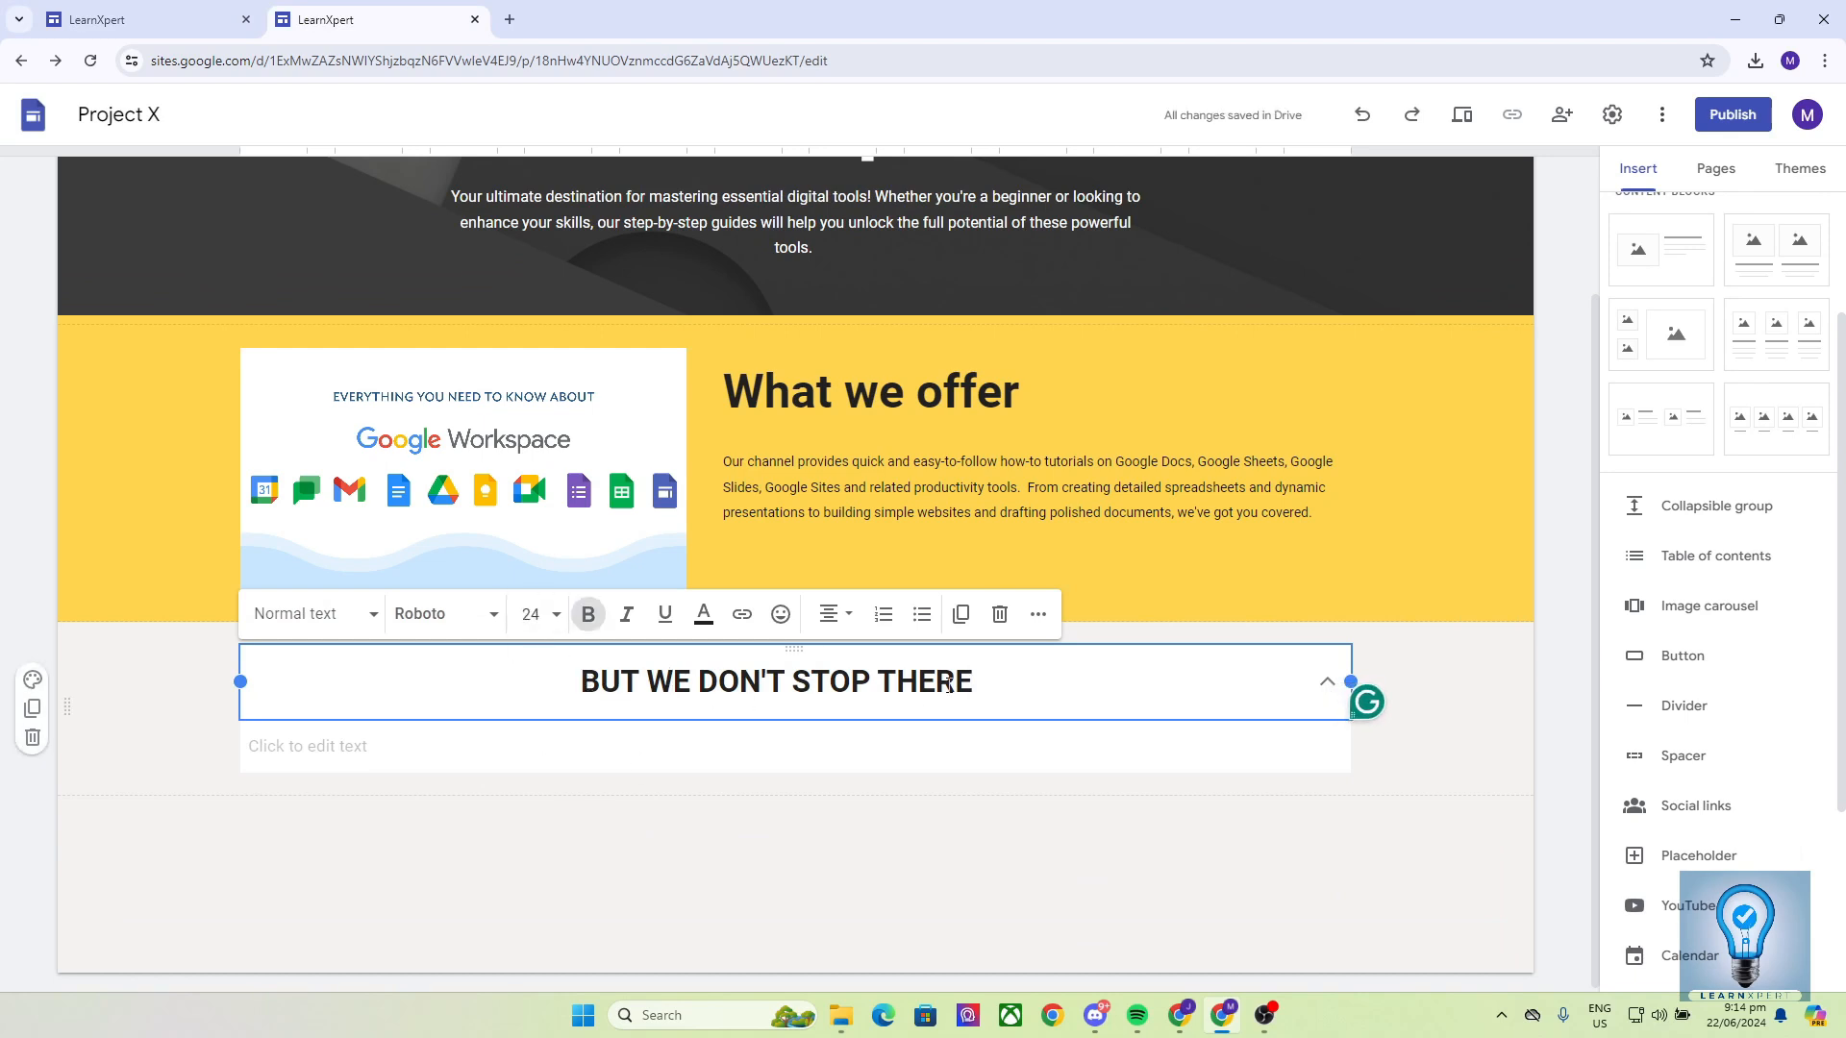
left_click_drag(973, 682, 388, 677)
key("ctrl+v")
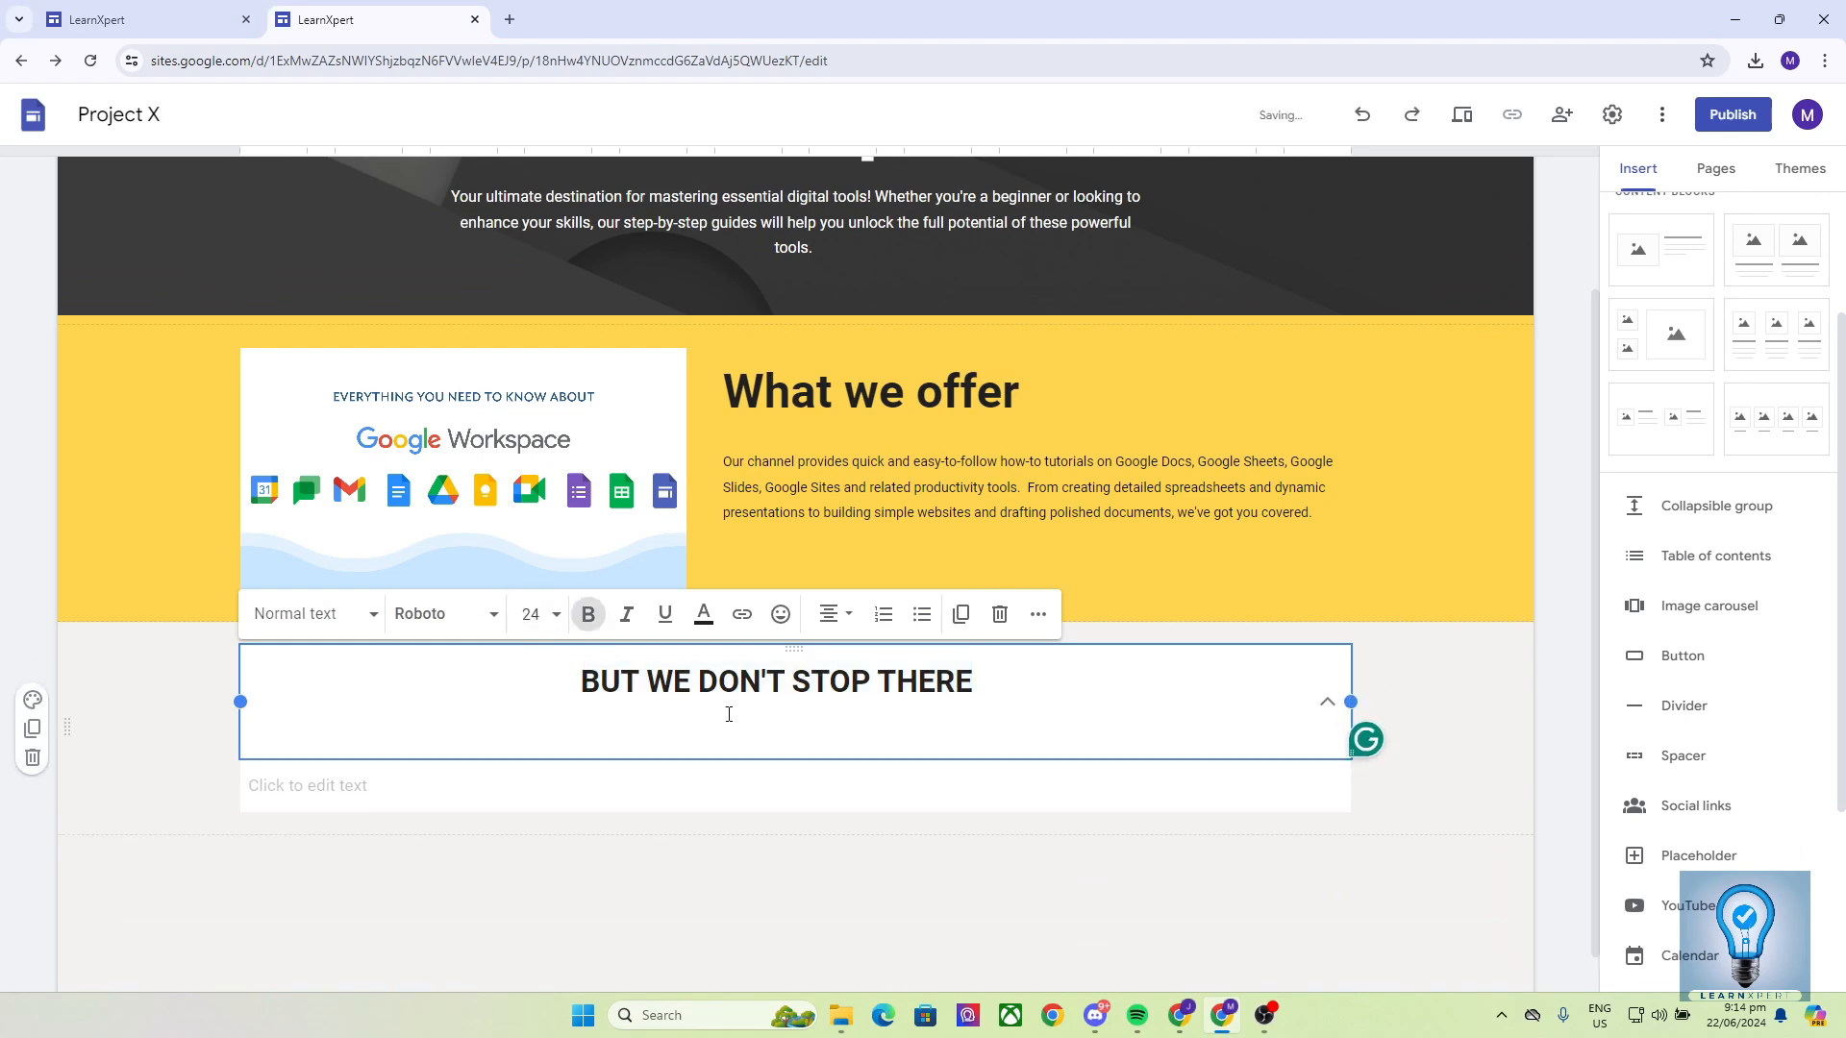
key("BackSpace")
left_click(678, 700)
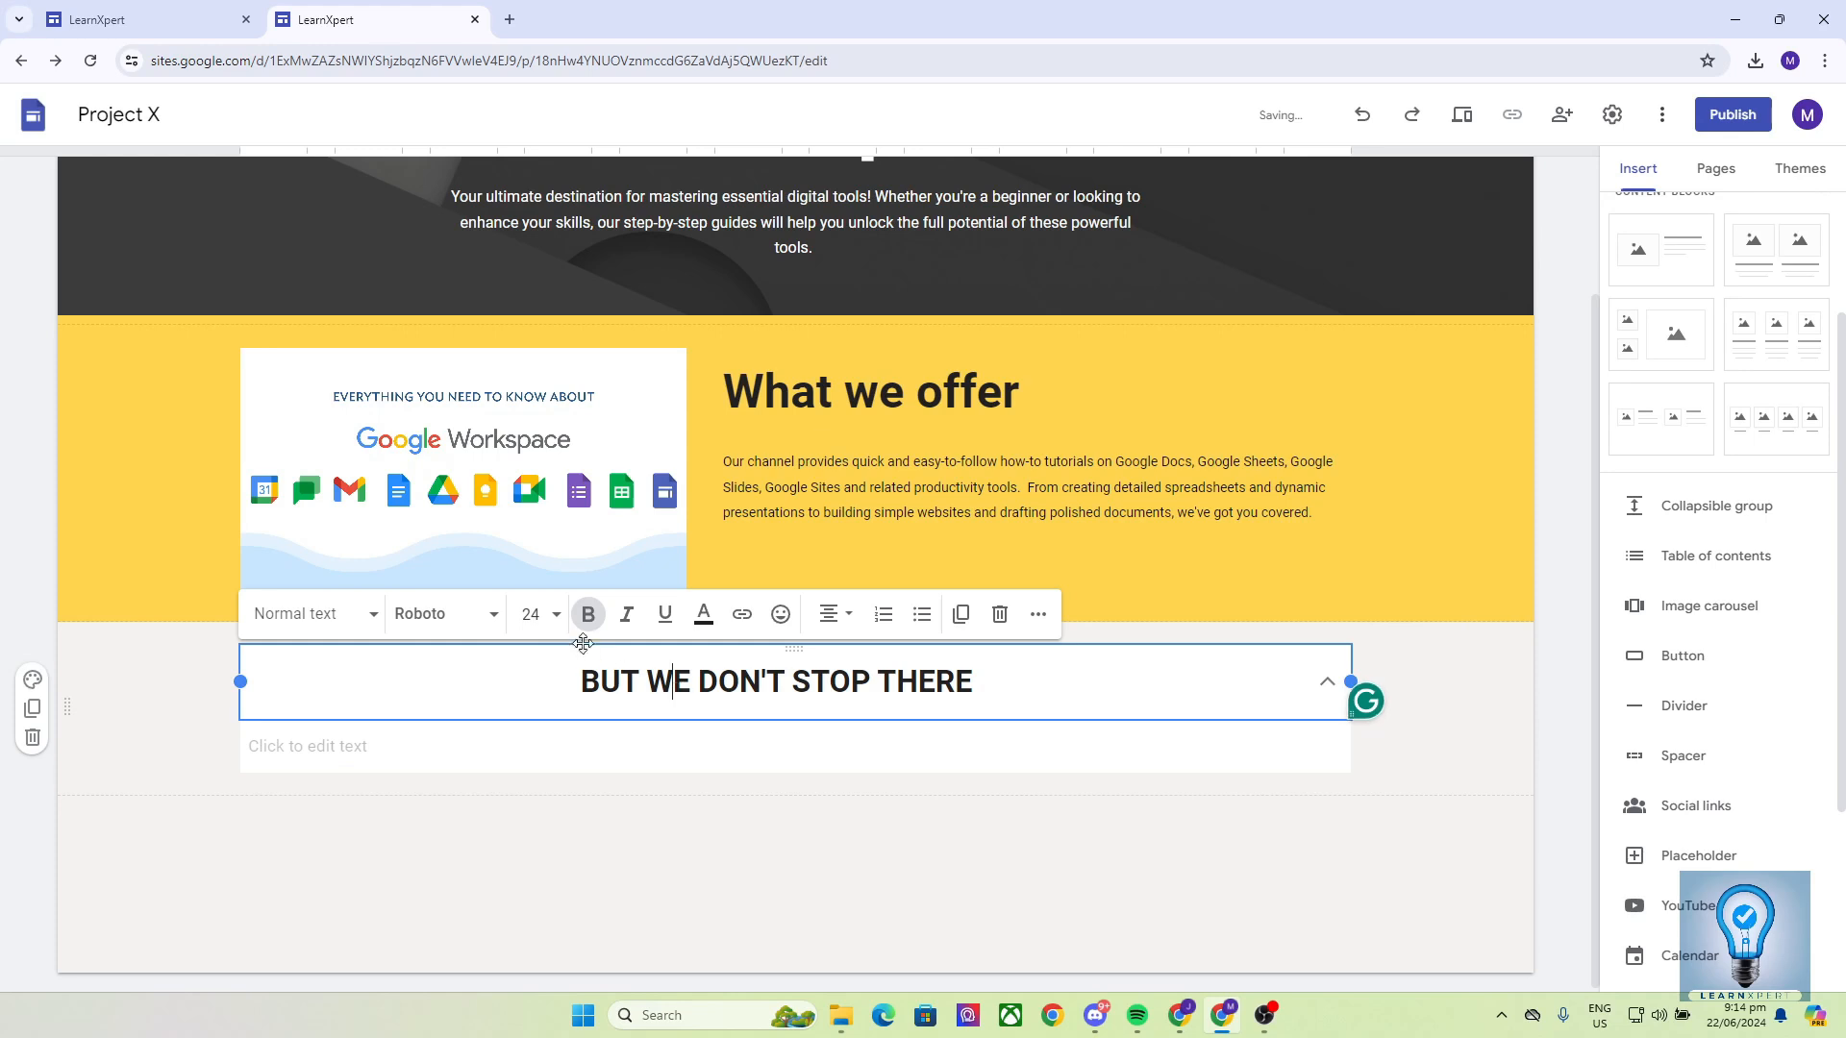
left_click(837, 622)
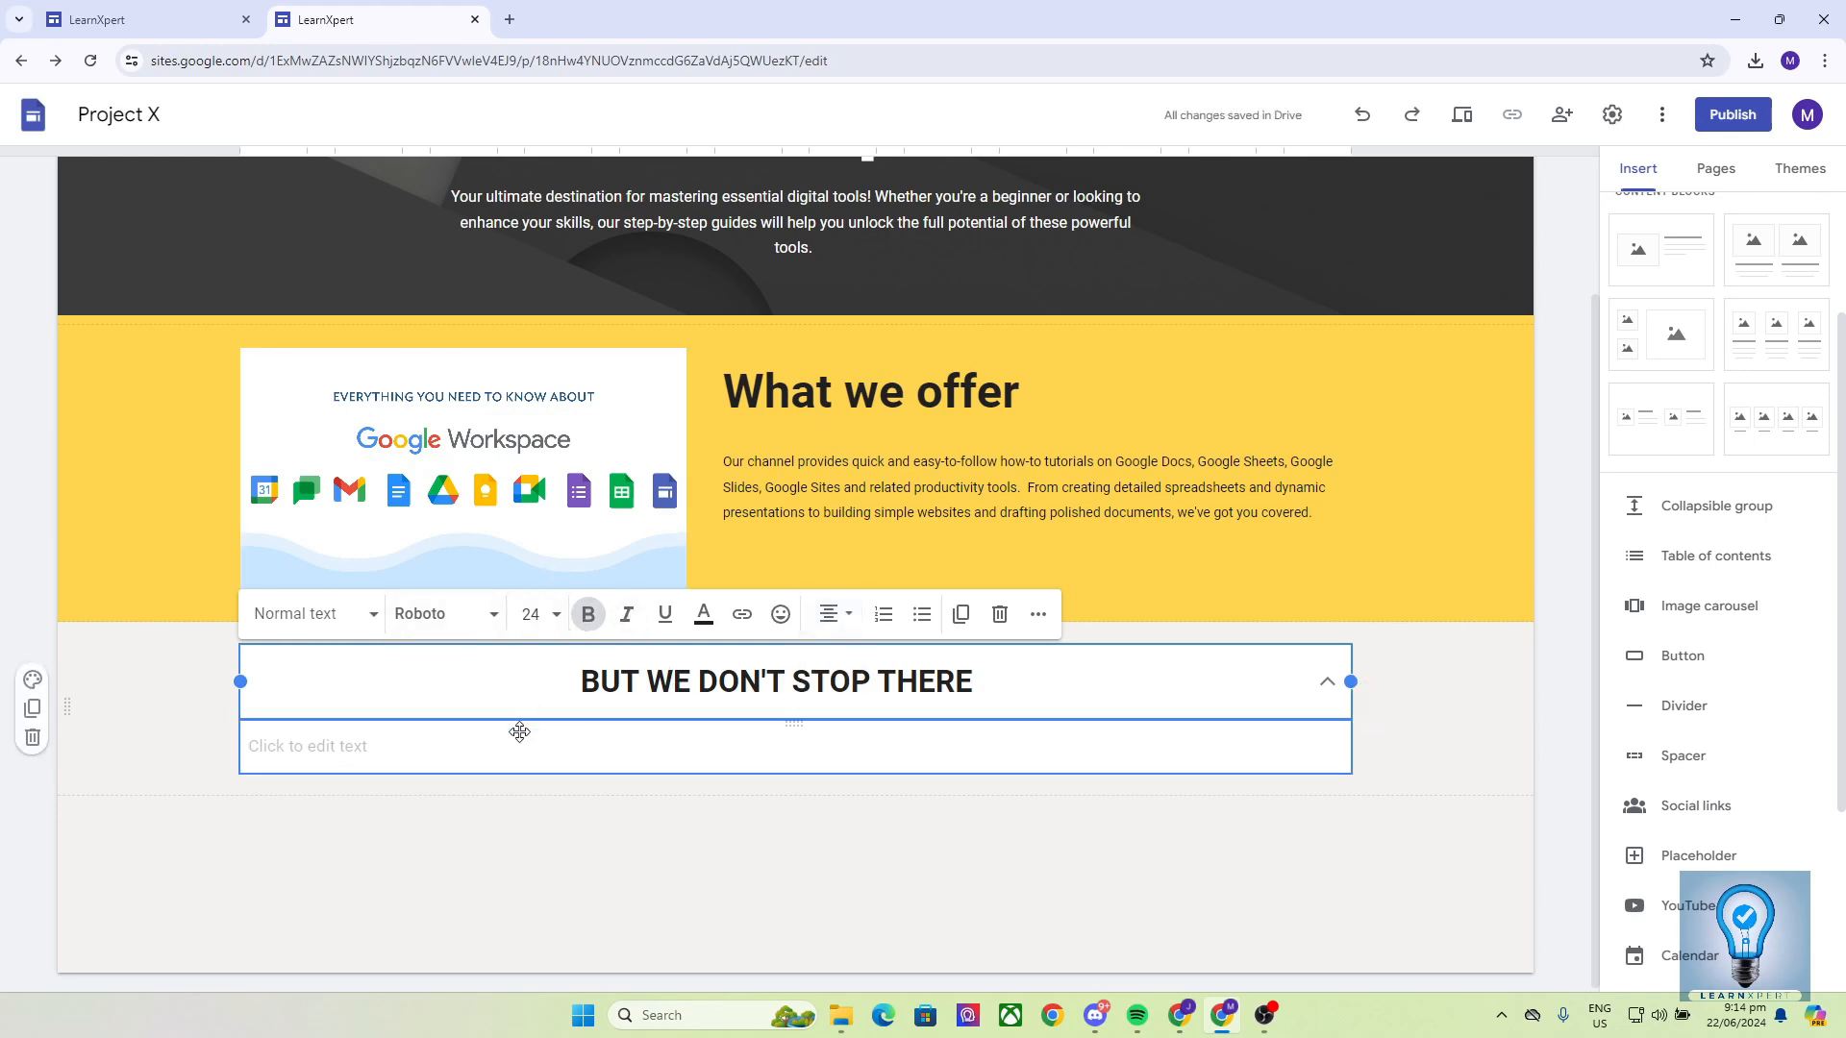
Copy the "Stay tuned as we expand our content" paragraph from Project 5 into the collapsible group's text placeholder, without an extra blank line
left_click(449, 726)
left_click(377, 801)
left_click(106, 19)
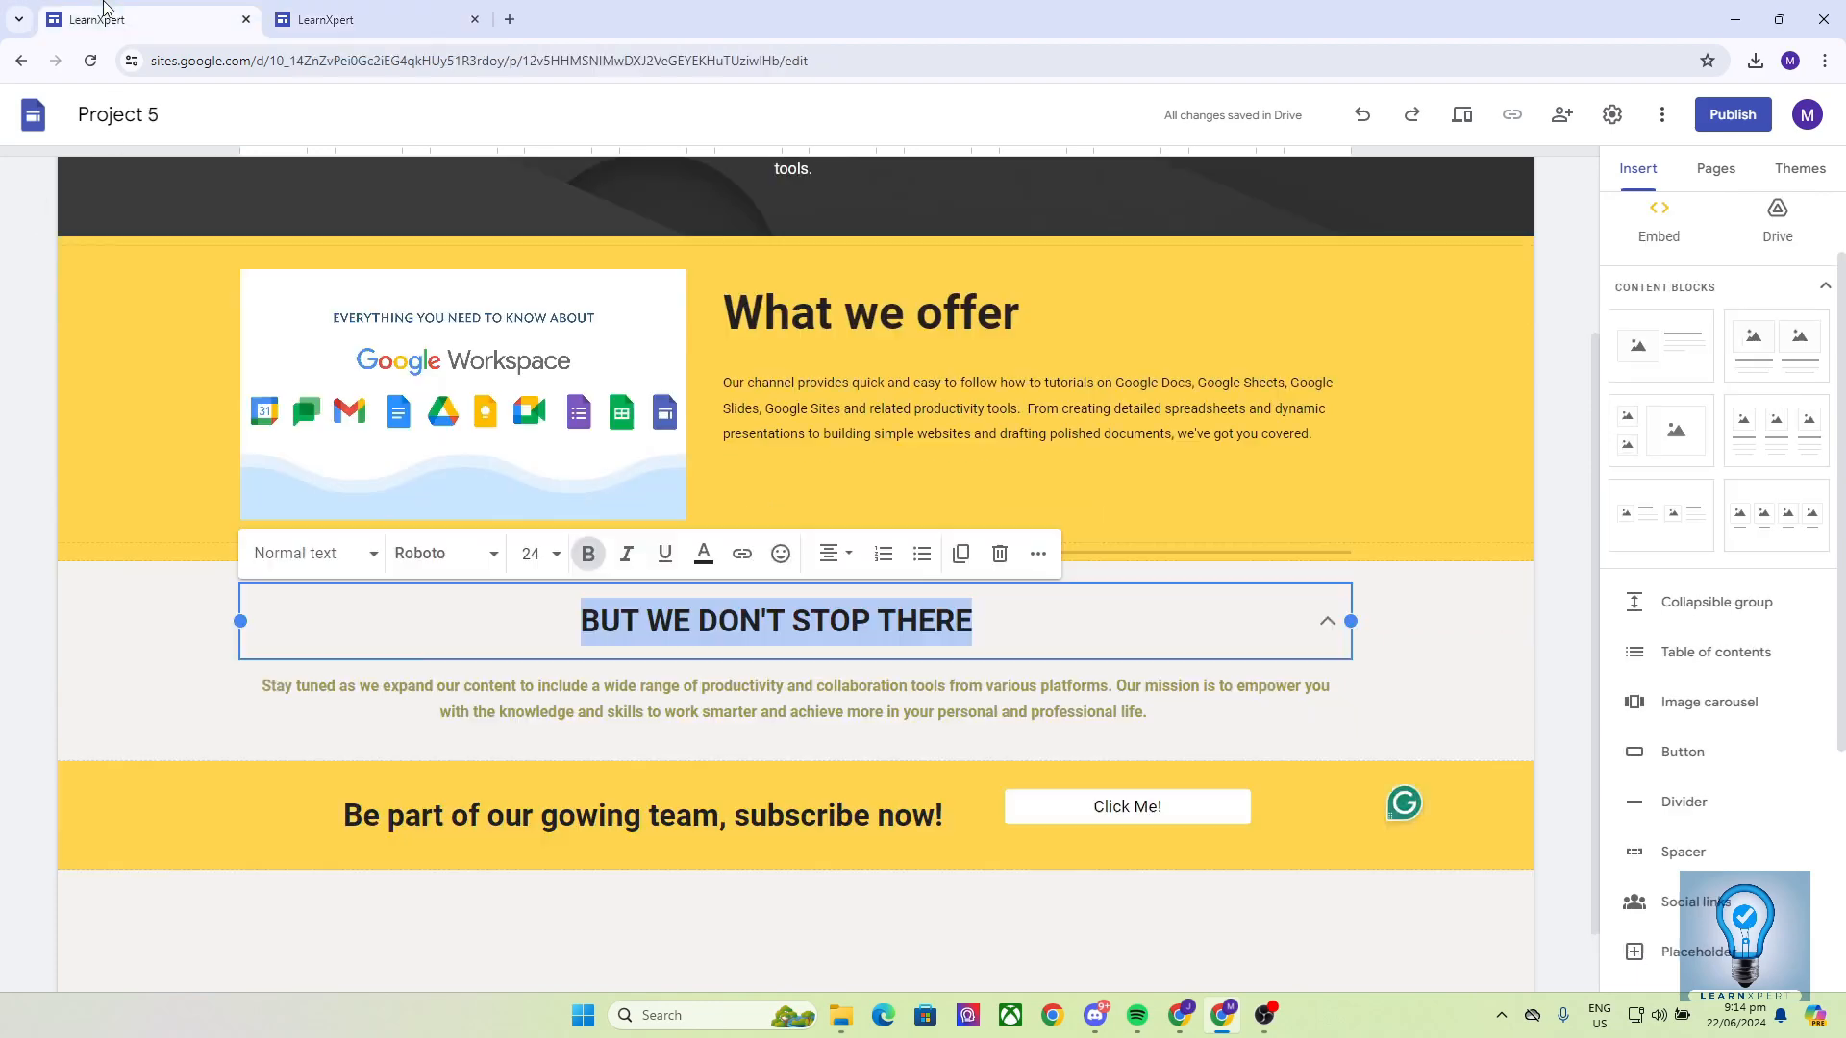
left_click(366, 712)
left_click_drag(248, 686, 1150, 733)
key("ctrl+c")
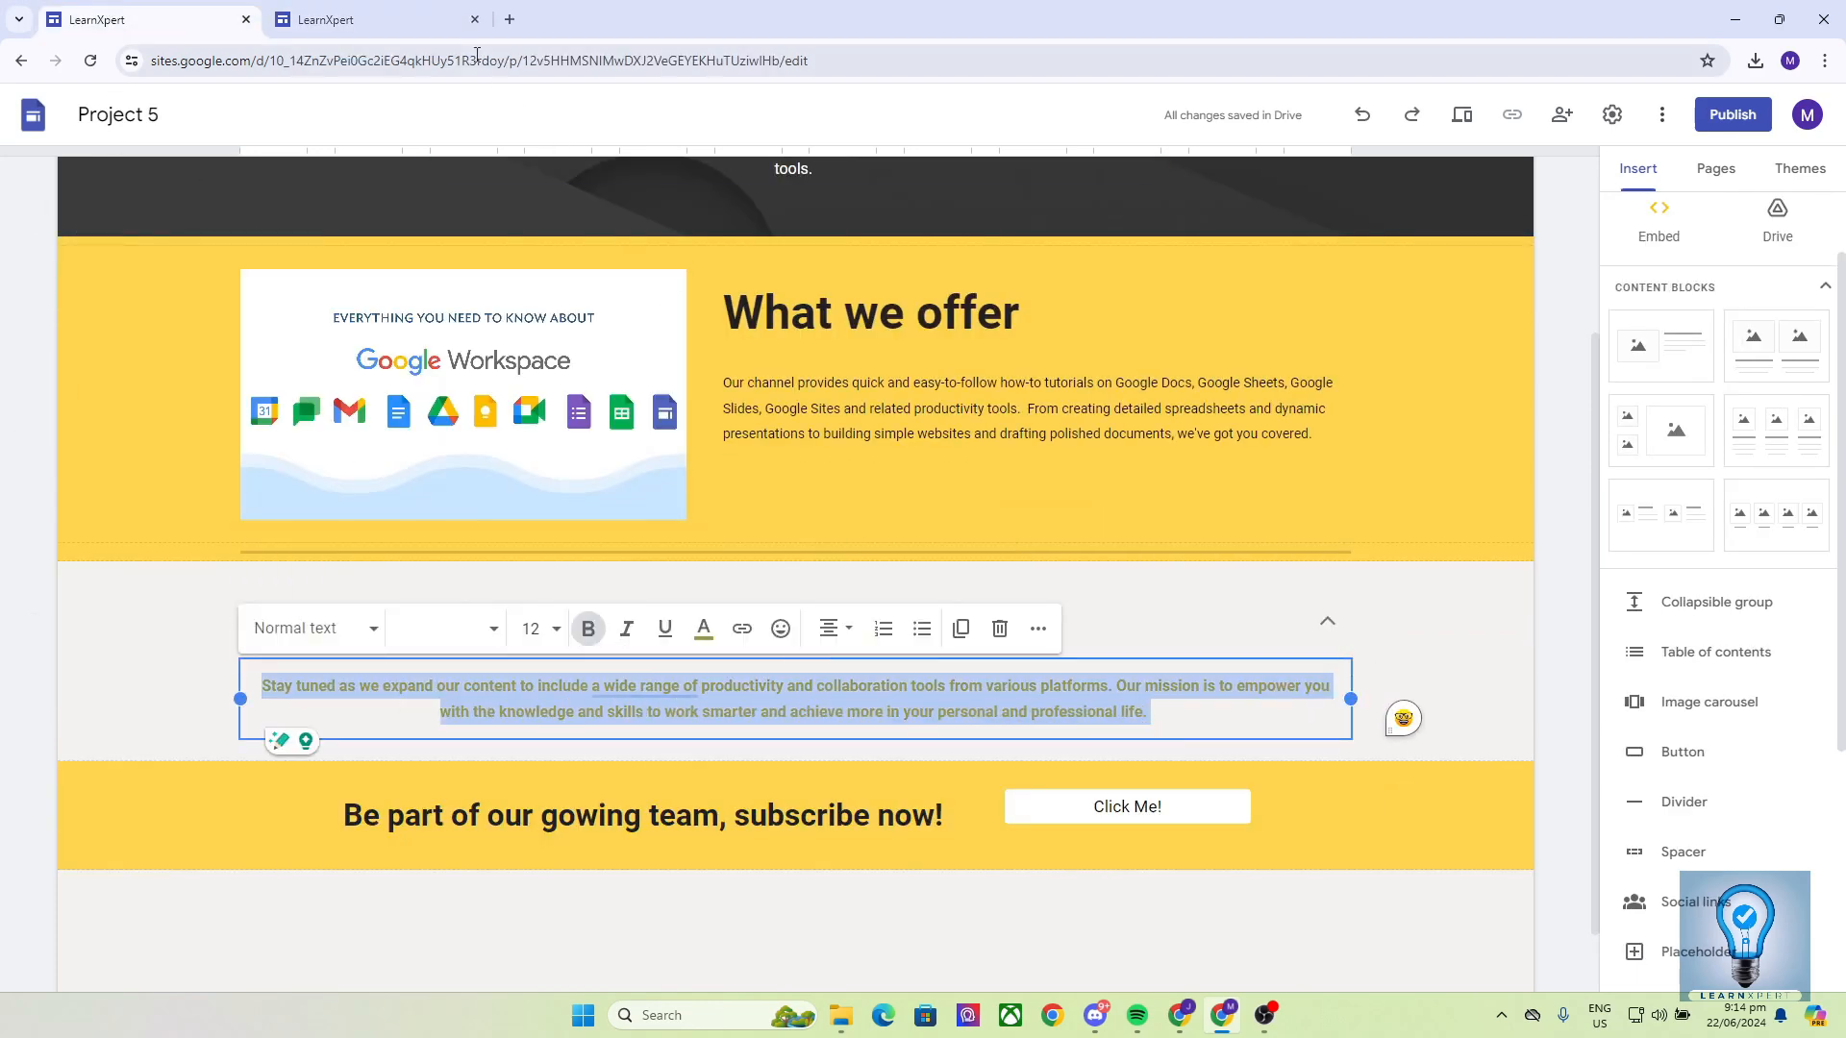
key("ctrl+Tab")
key("ctrl+v")
key("BackSpace")
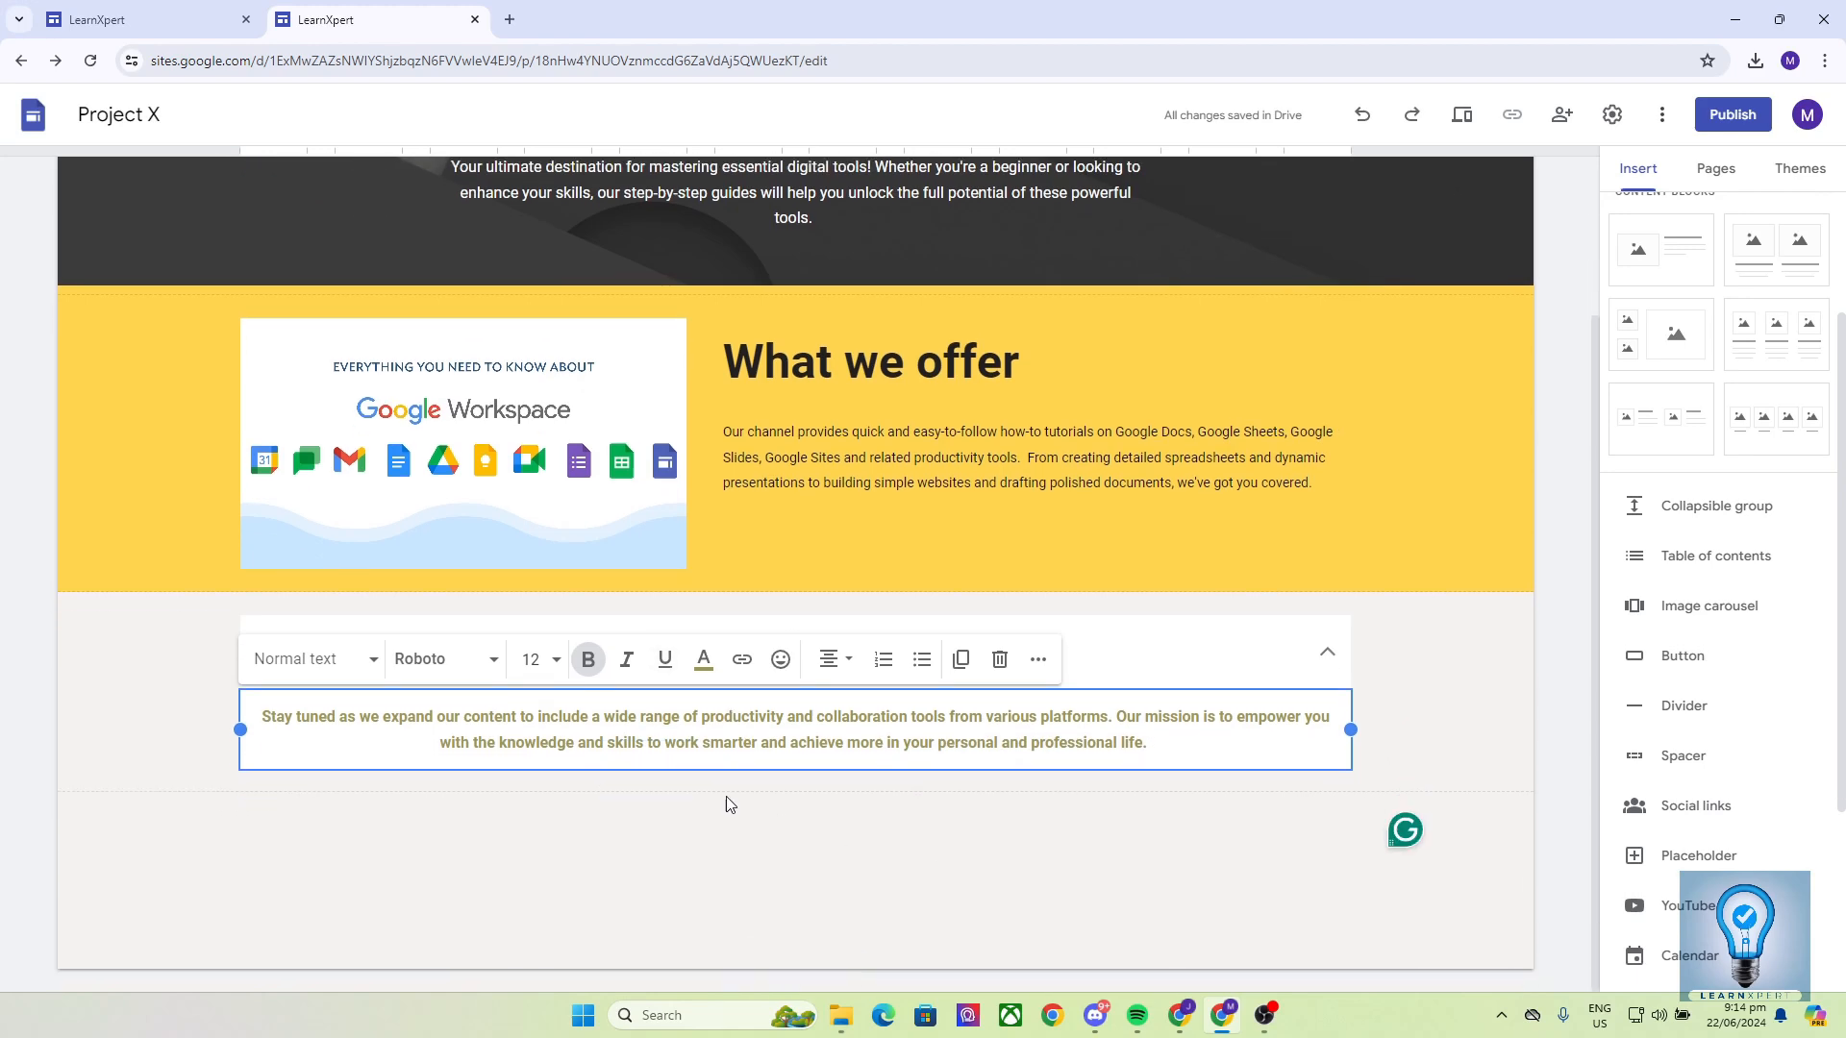
left_click(462, 762)
left_click(142, 753)
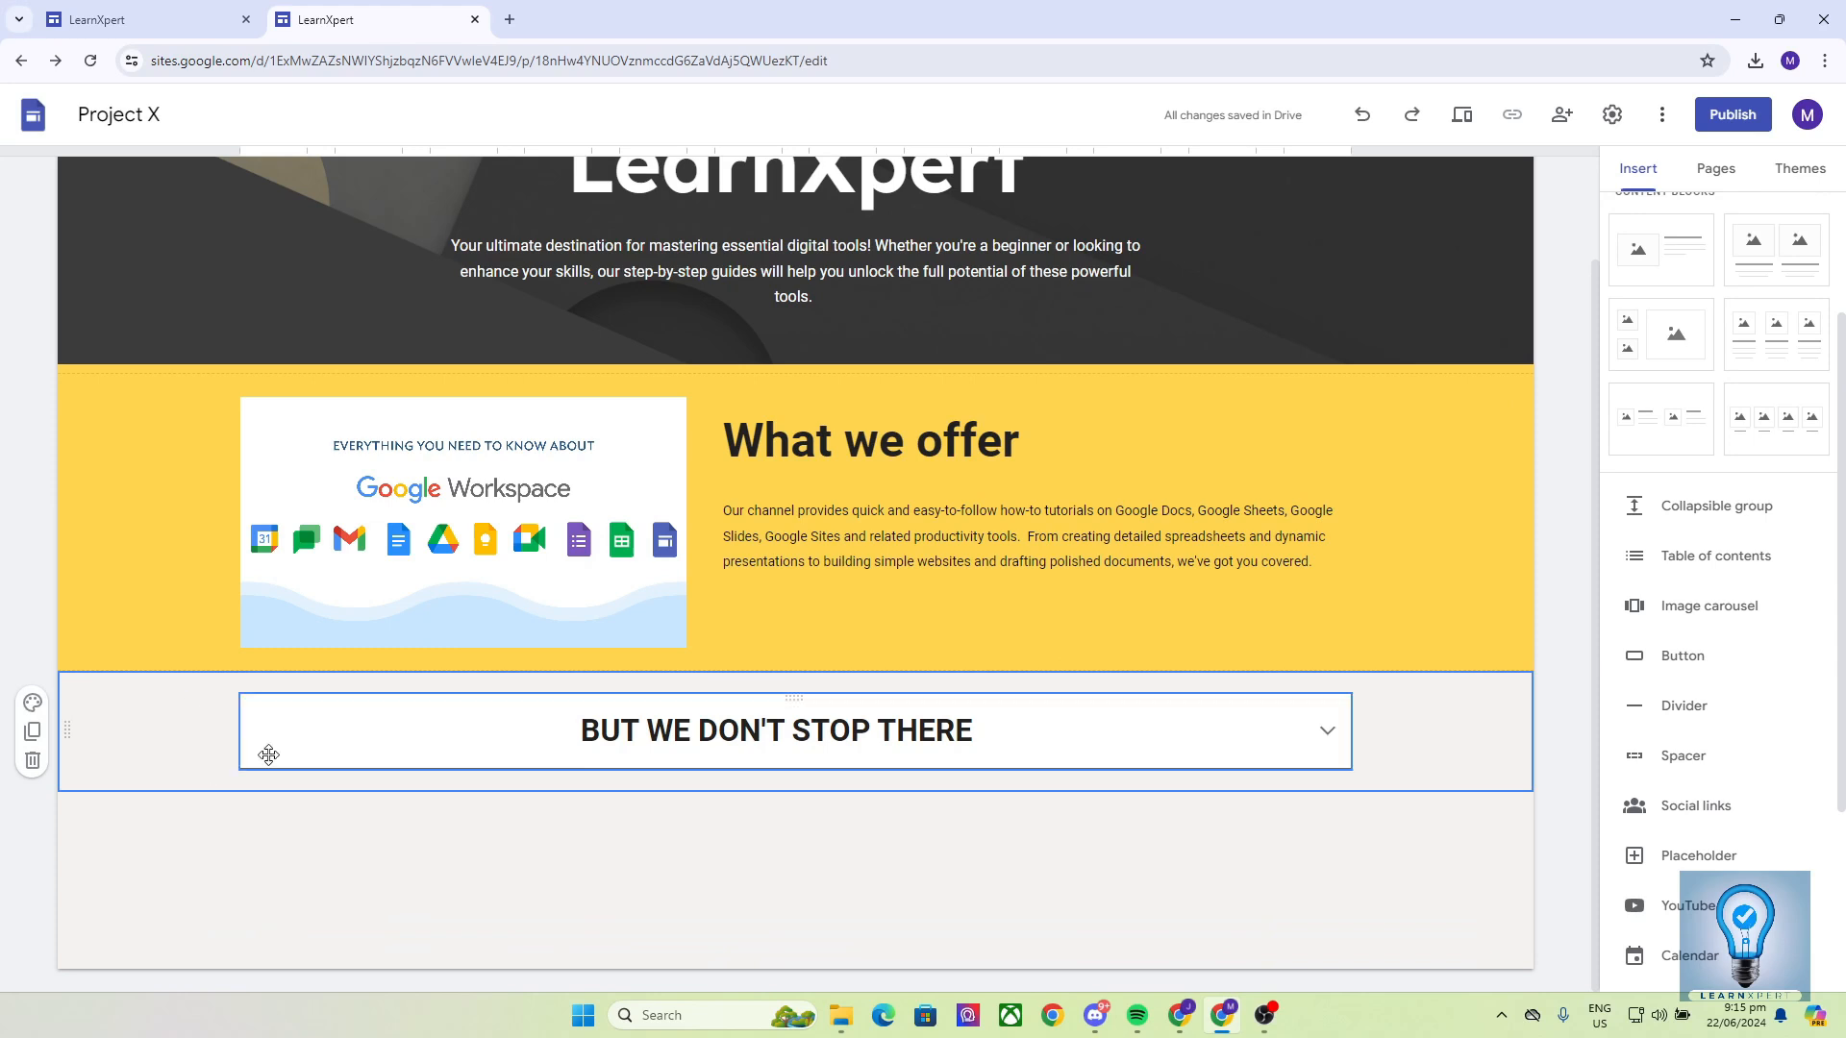
left_click(477, 731)
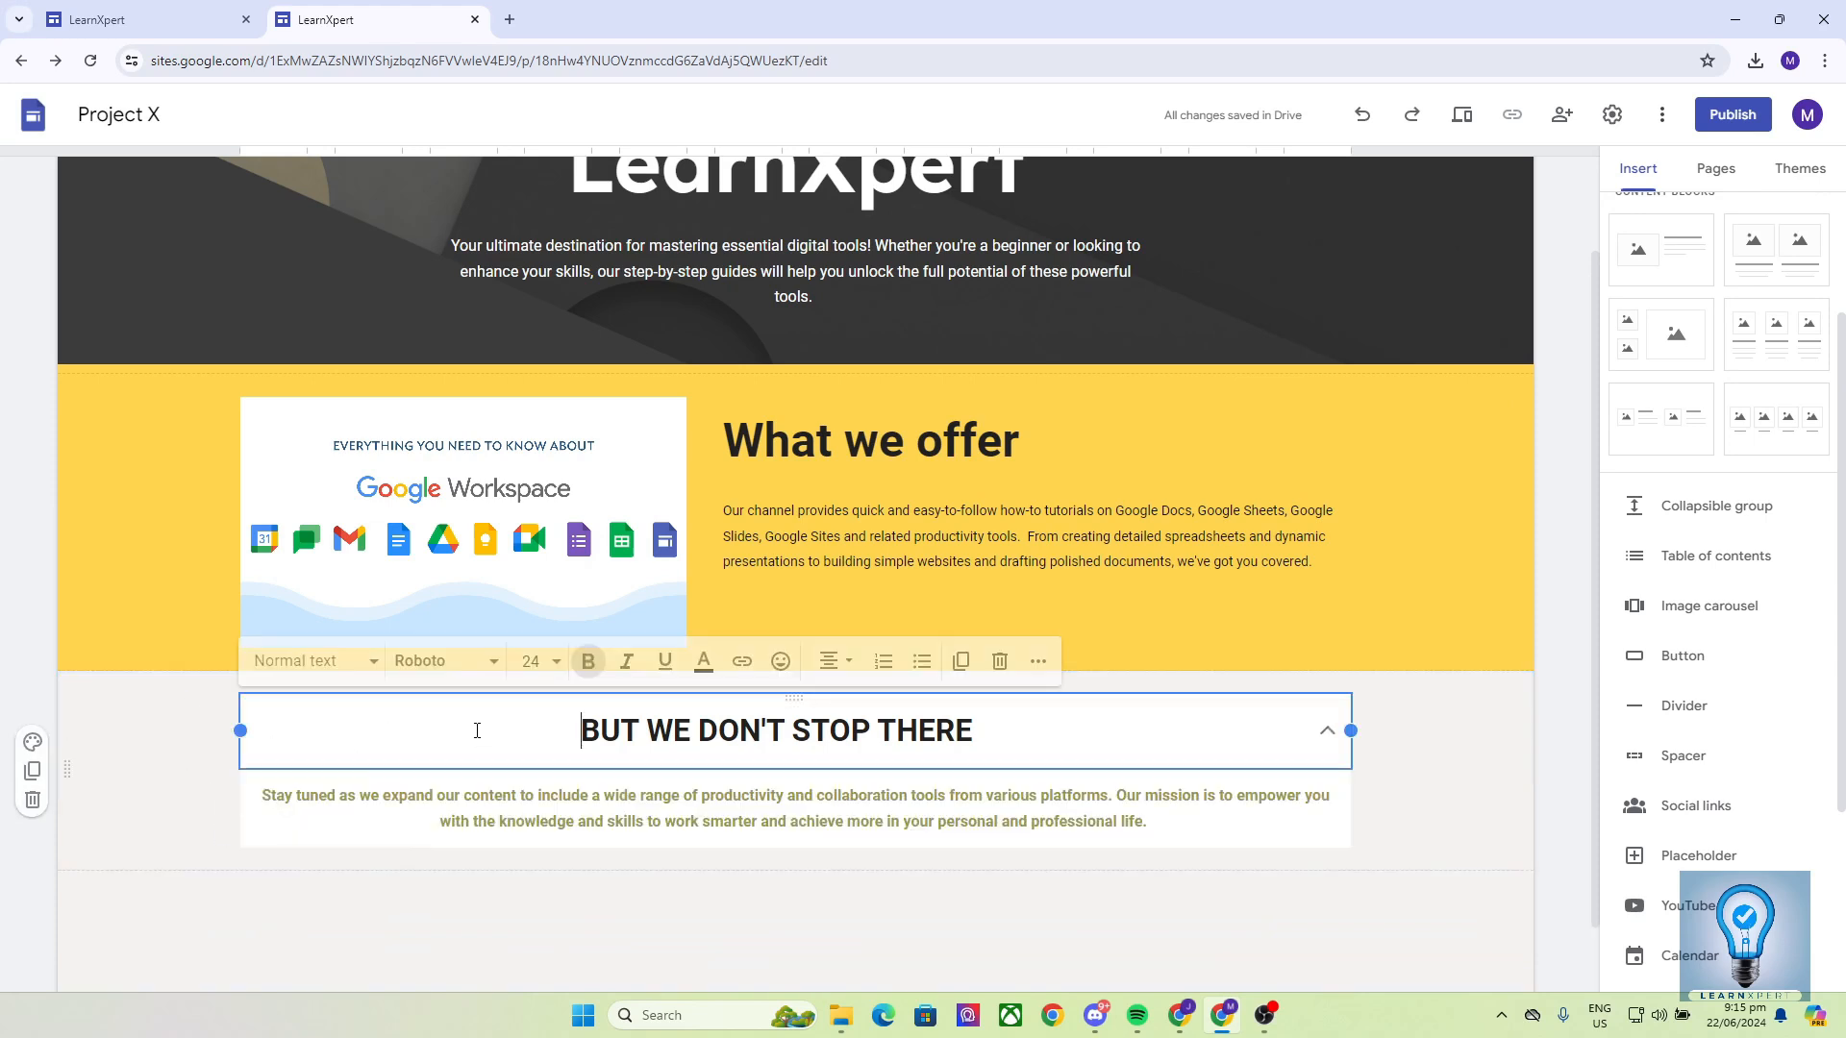
left_click(114, 736)
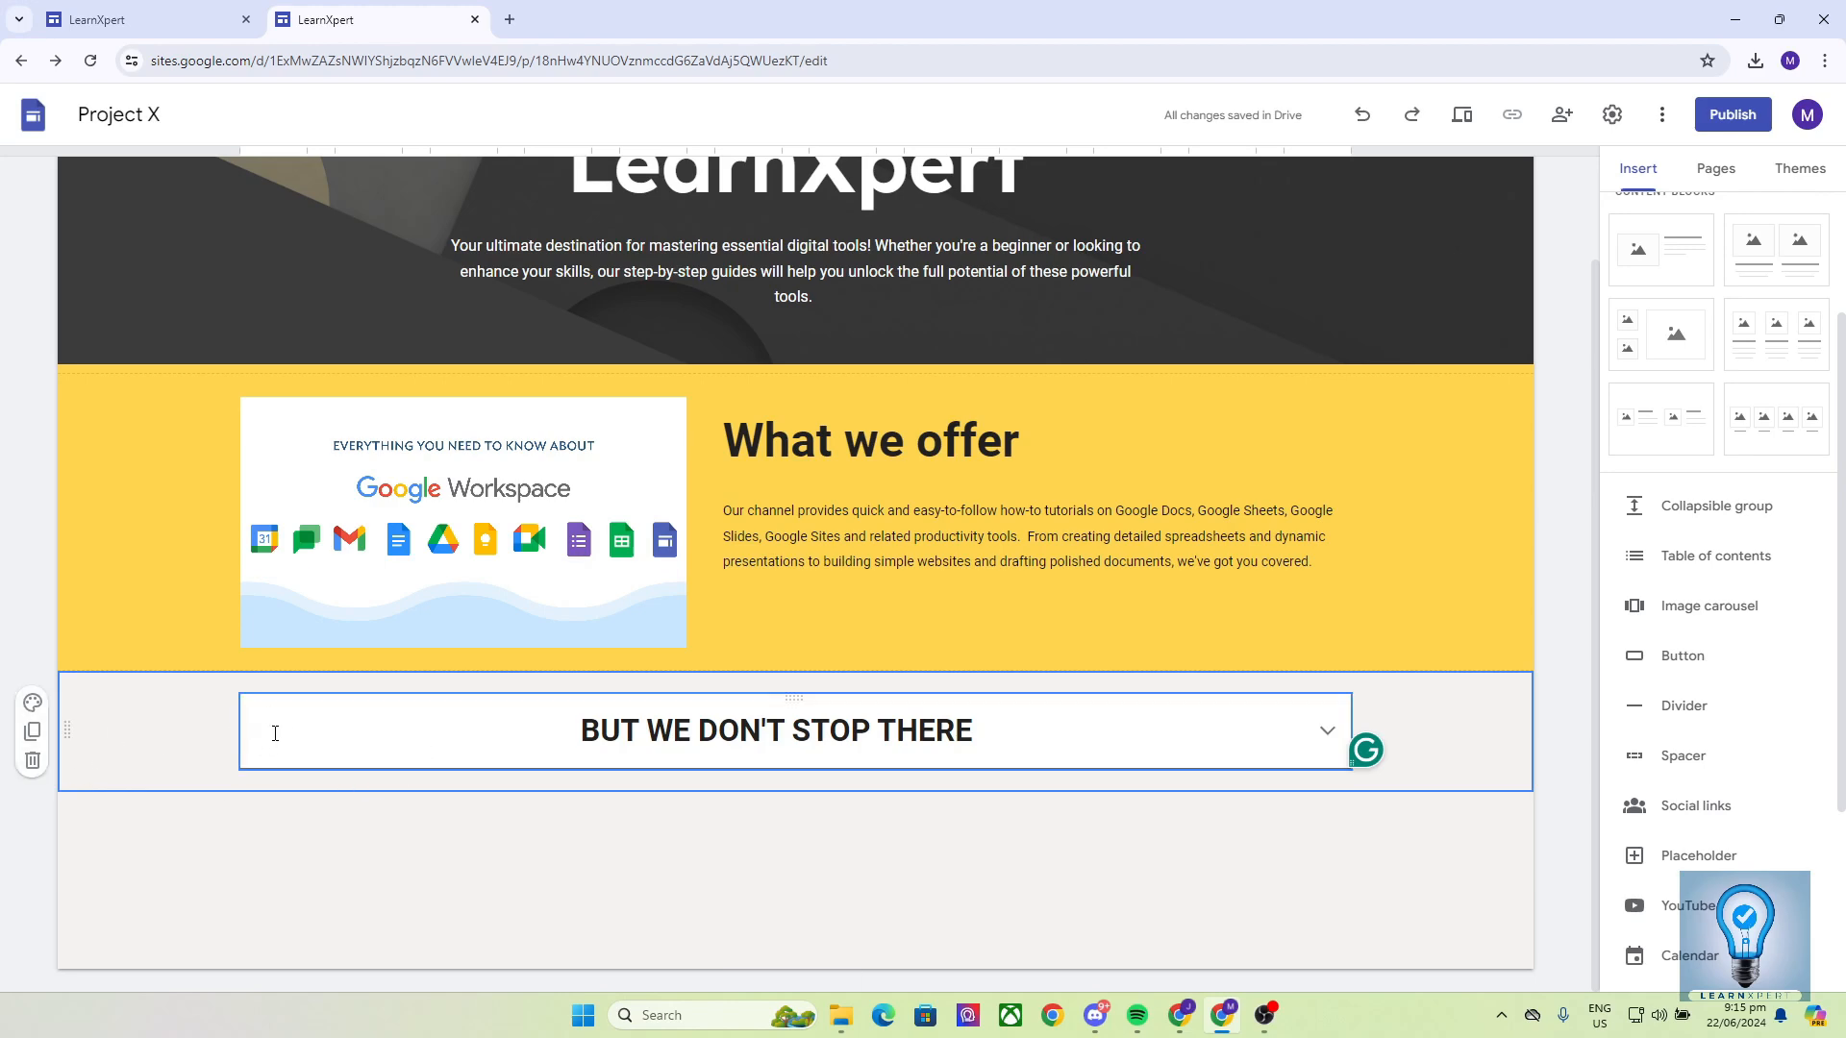
Compare with the matching section in Project 5, and set the "BUT WE DON'T STOP THERE" section's color to Style 2 in Project X
left_click(144, 20)
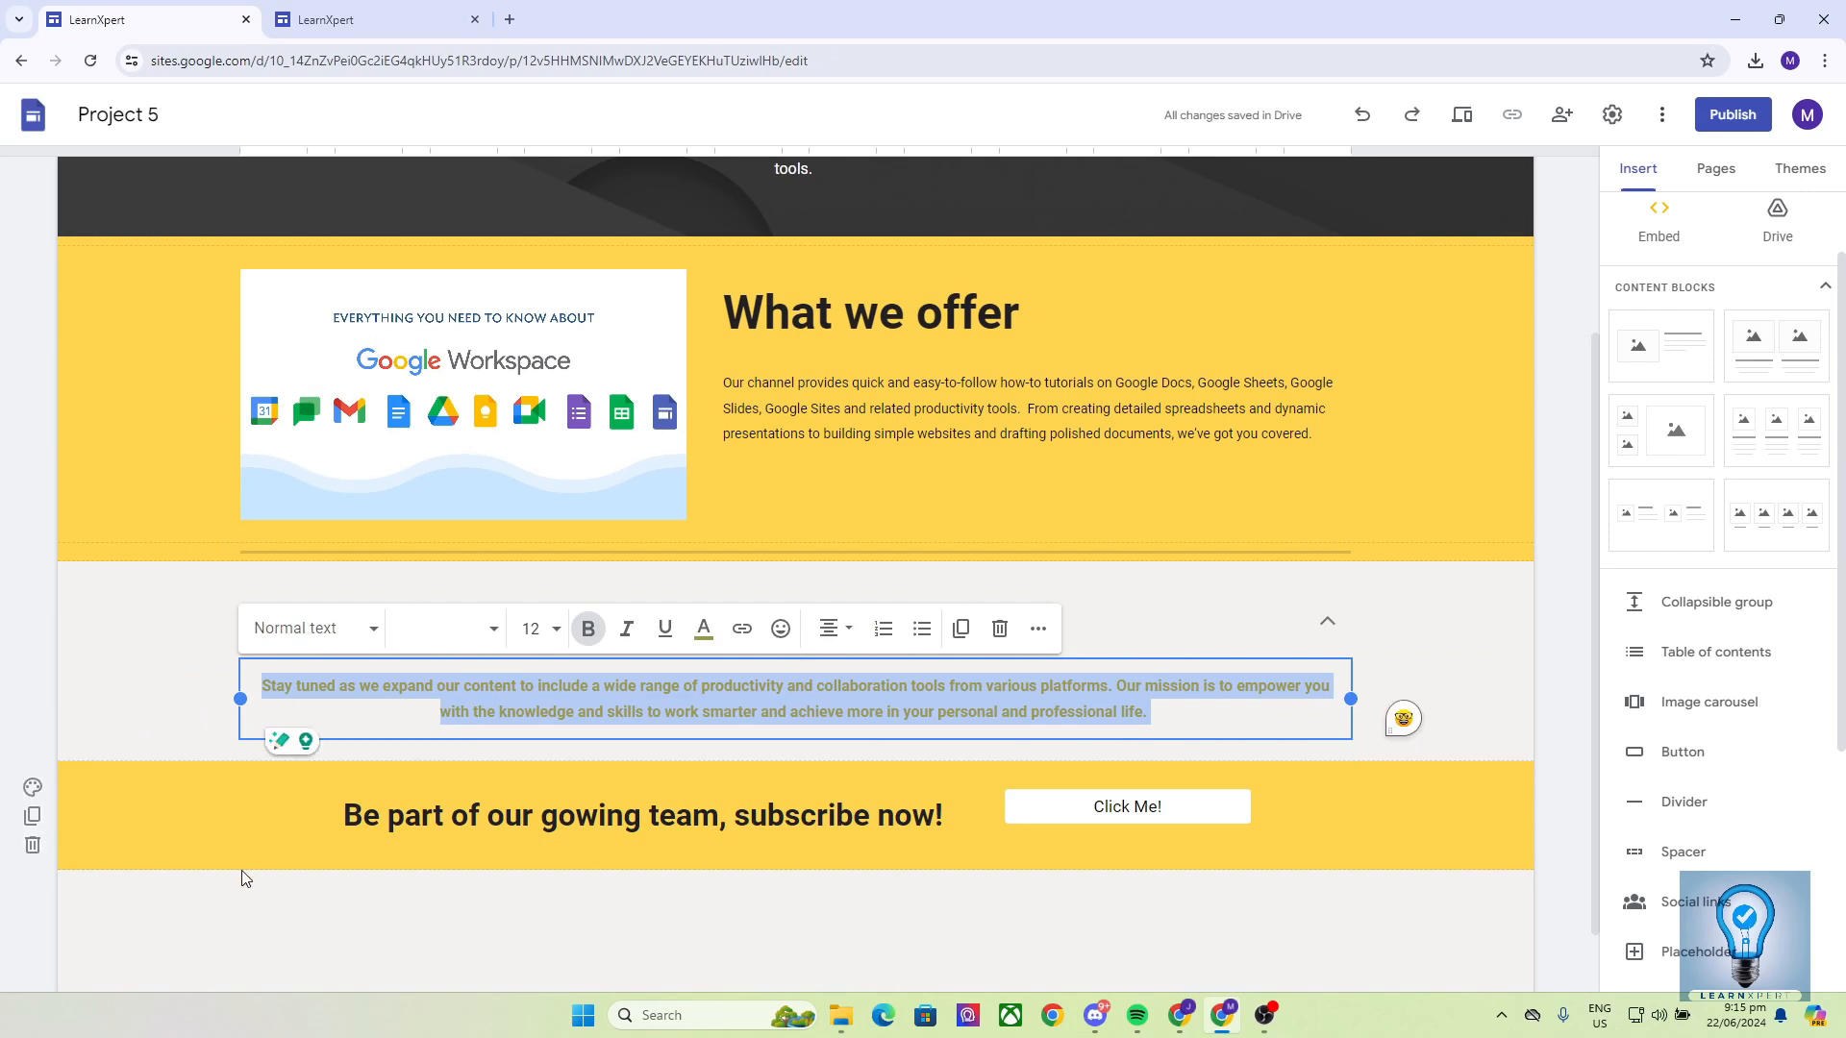
key("ctrl+v")
left_click(288, 19)
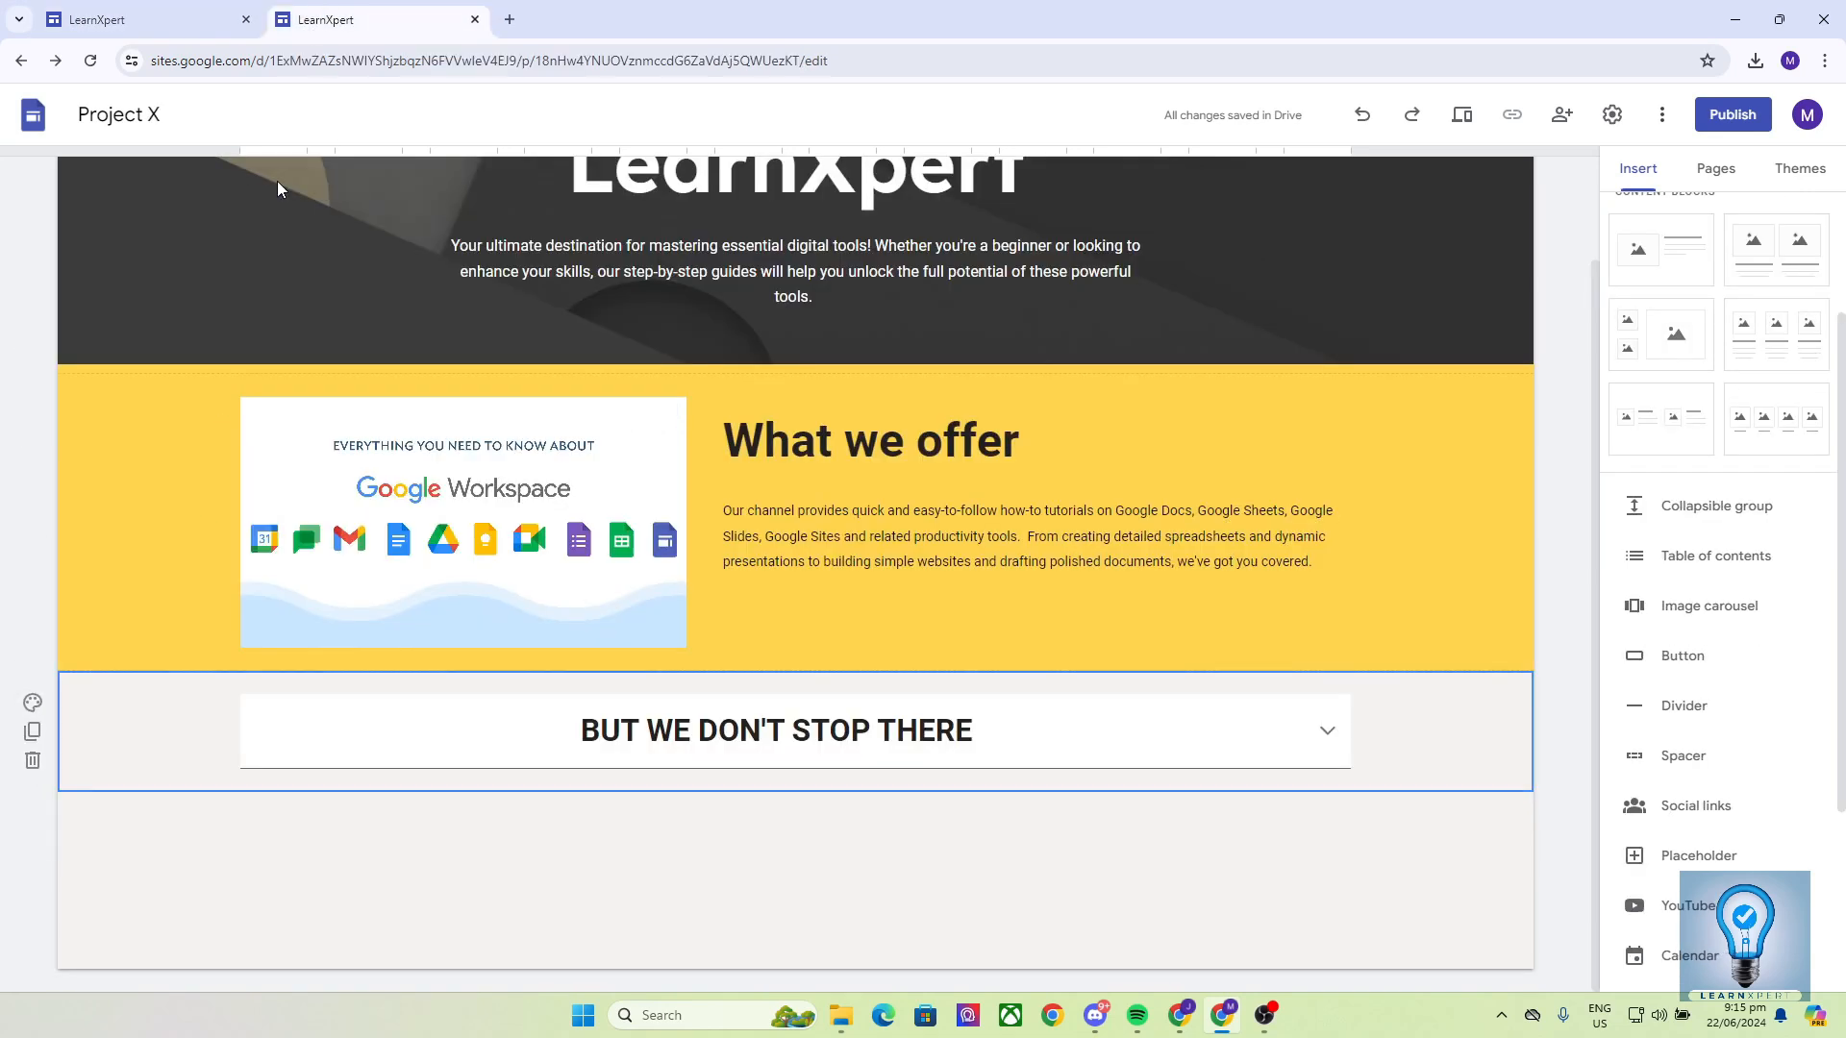
left_click(32, 707)
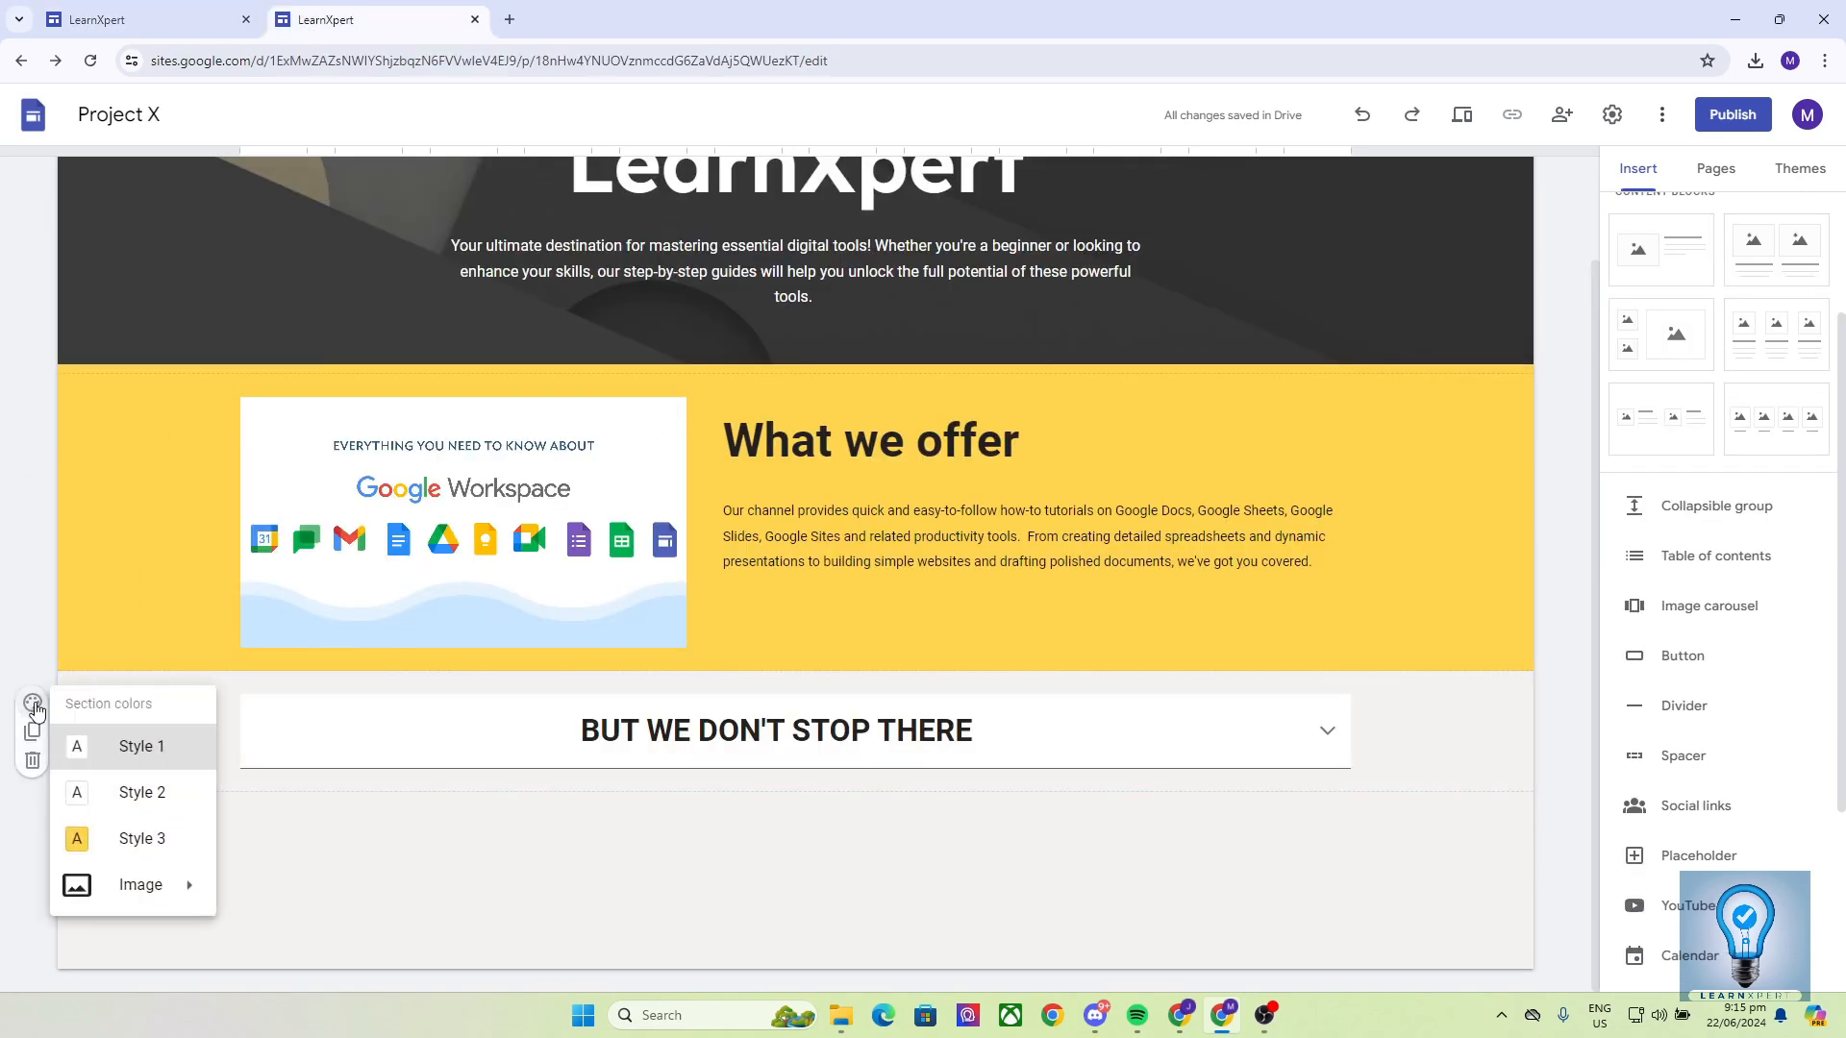
left_click(140, 796)
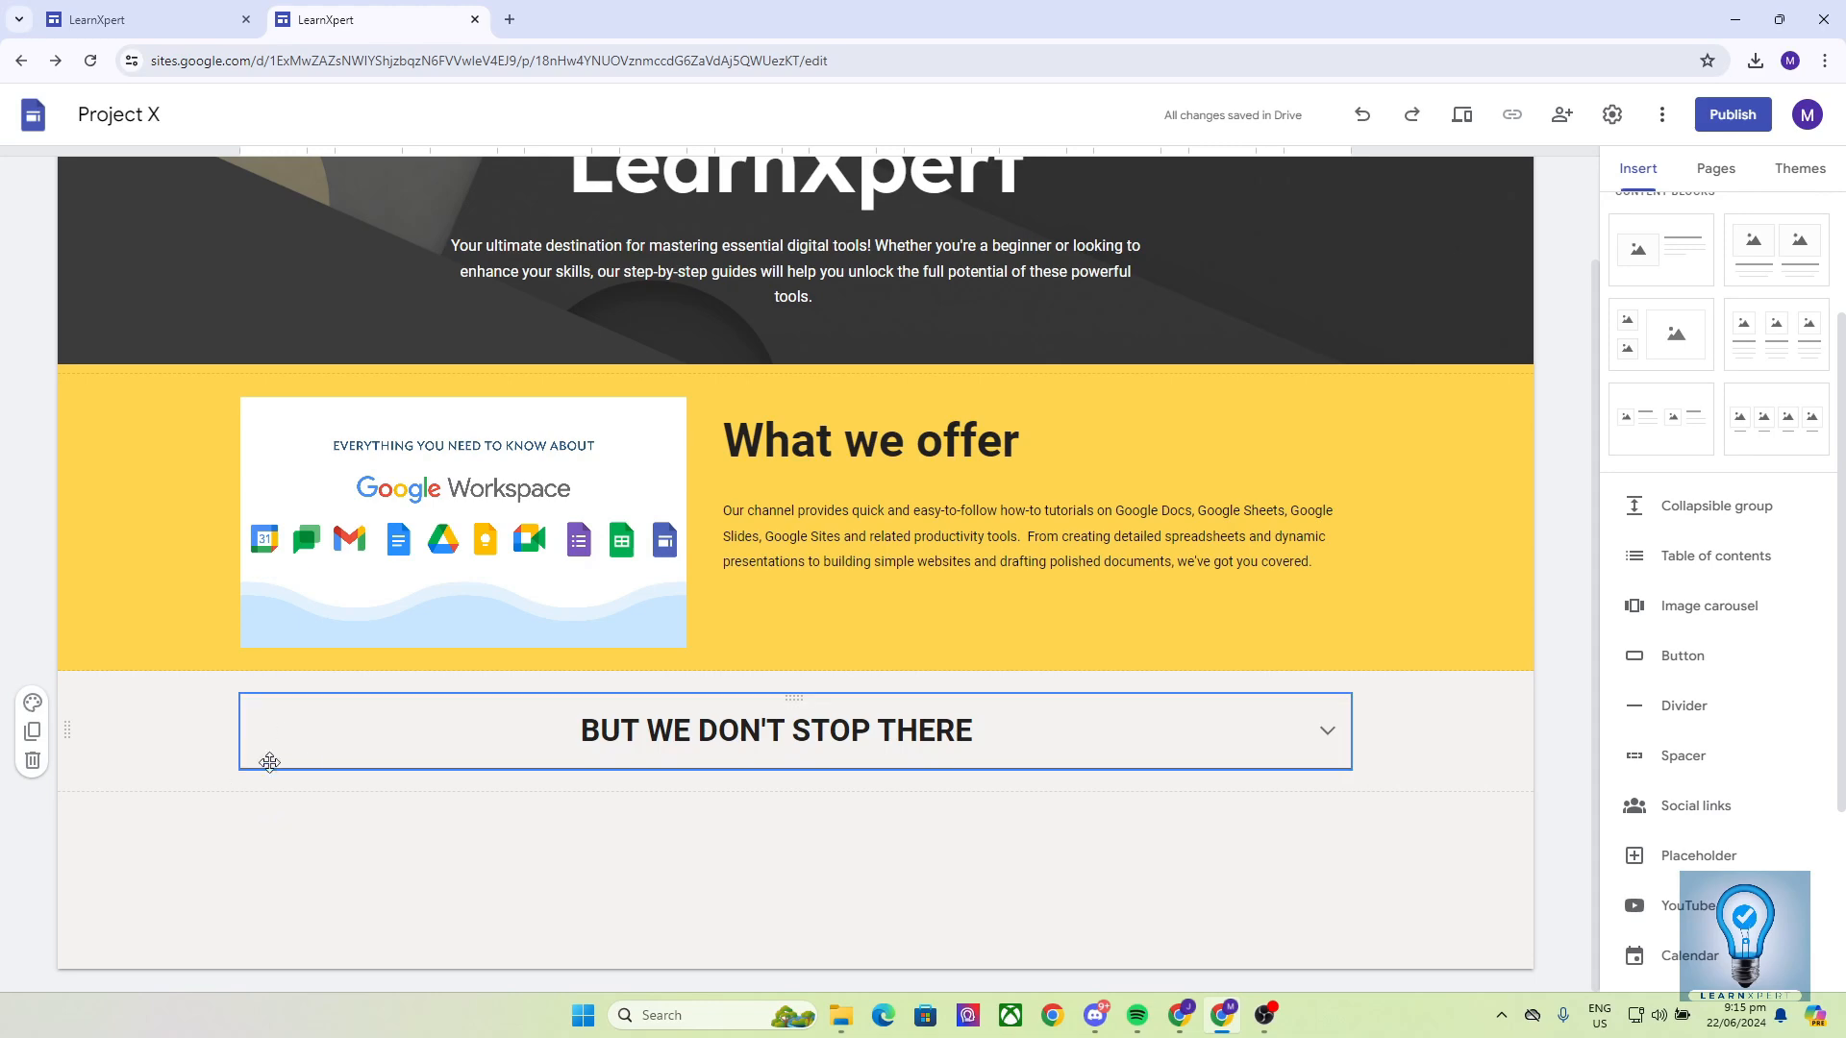
Check Project 5's subscribe section, insert a text box in Project X, and move its section directly below the "BUT WE DON'T STOP THERE" group
left_click(159, 23)
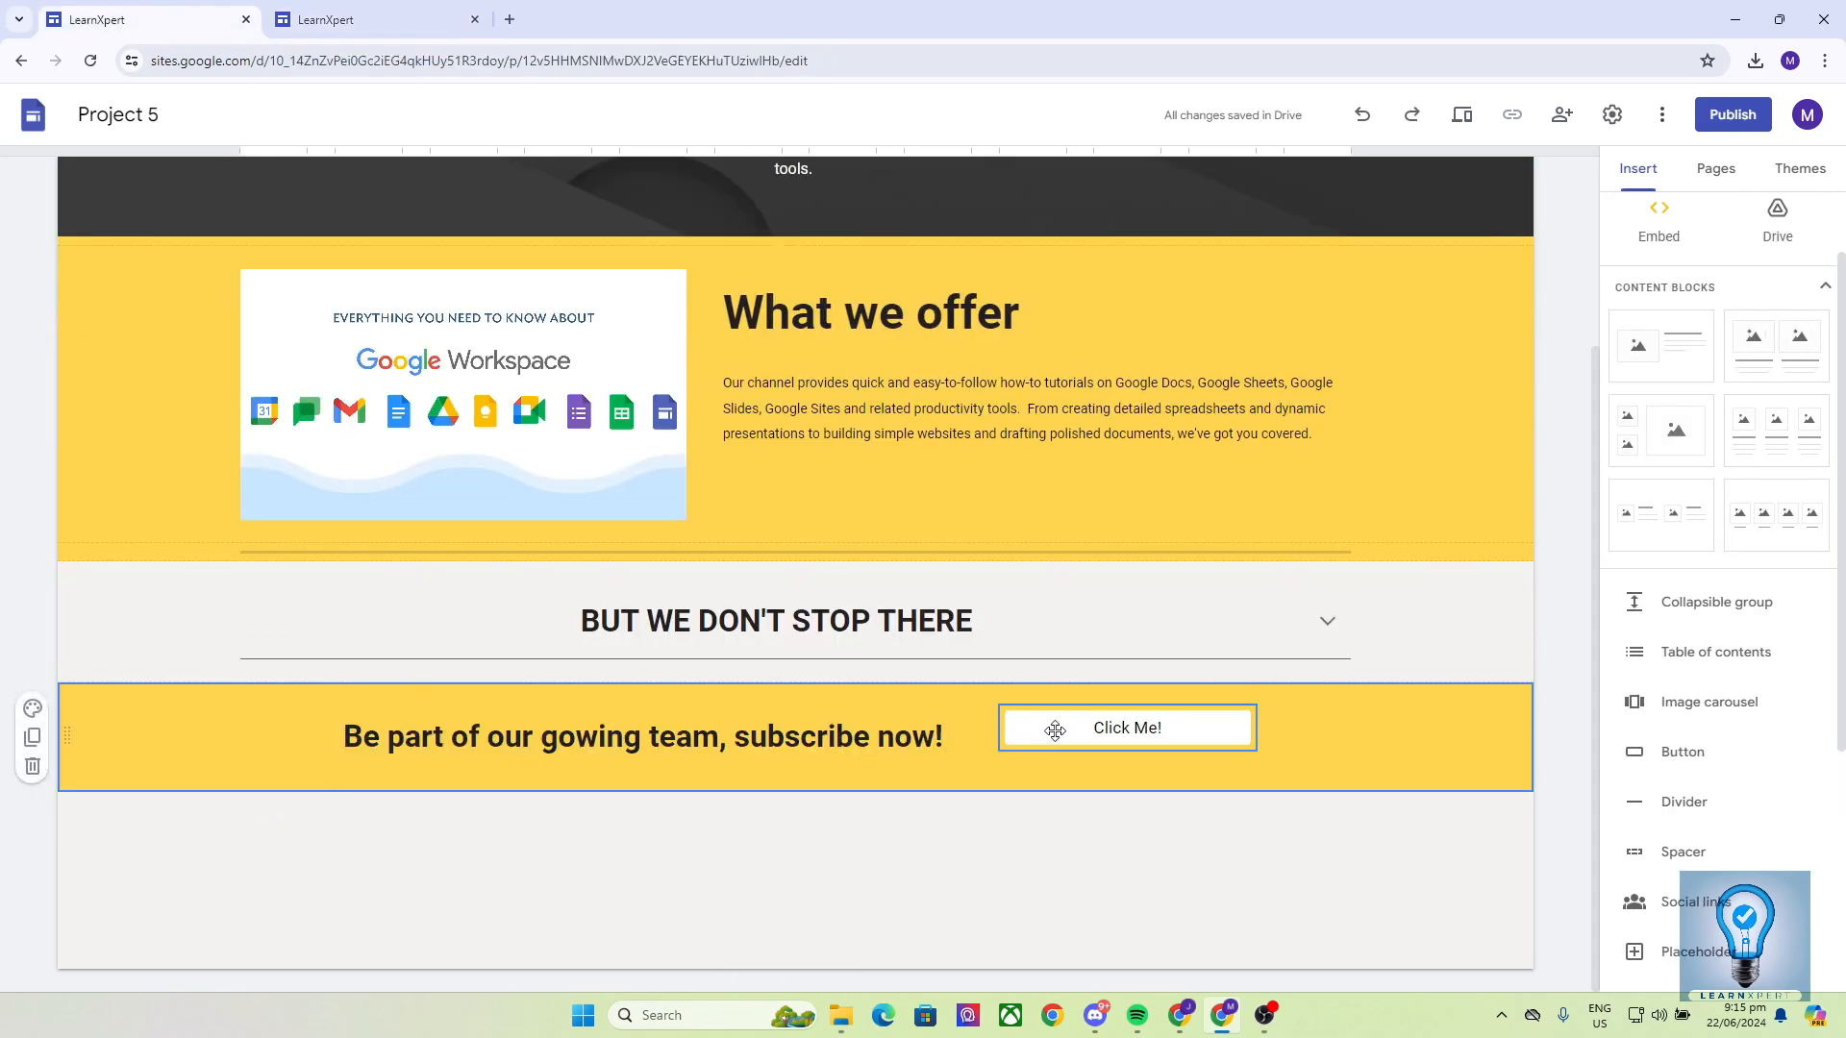
left_click(375, 18)
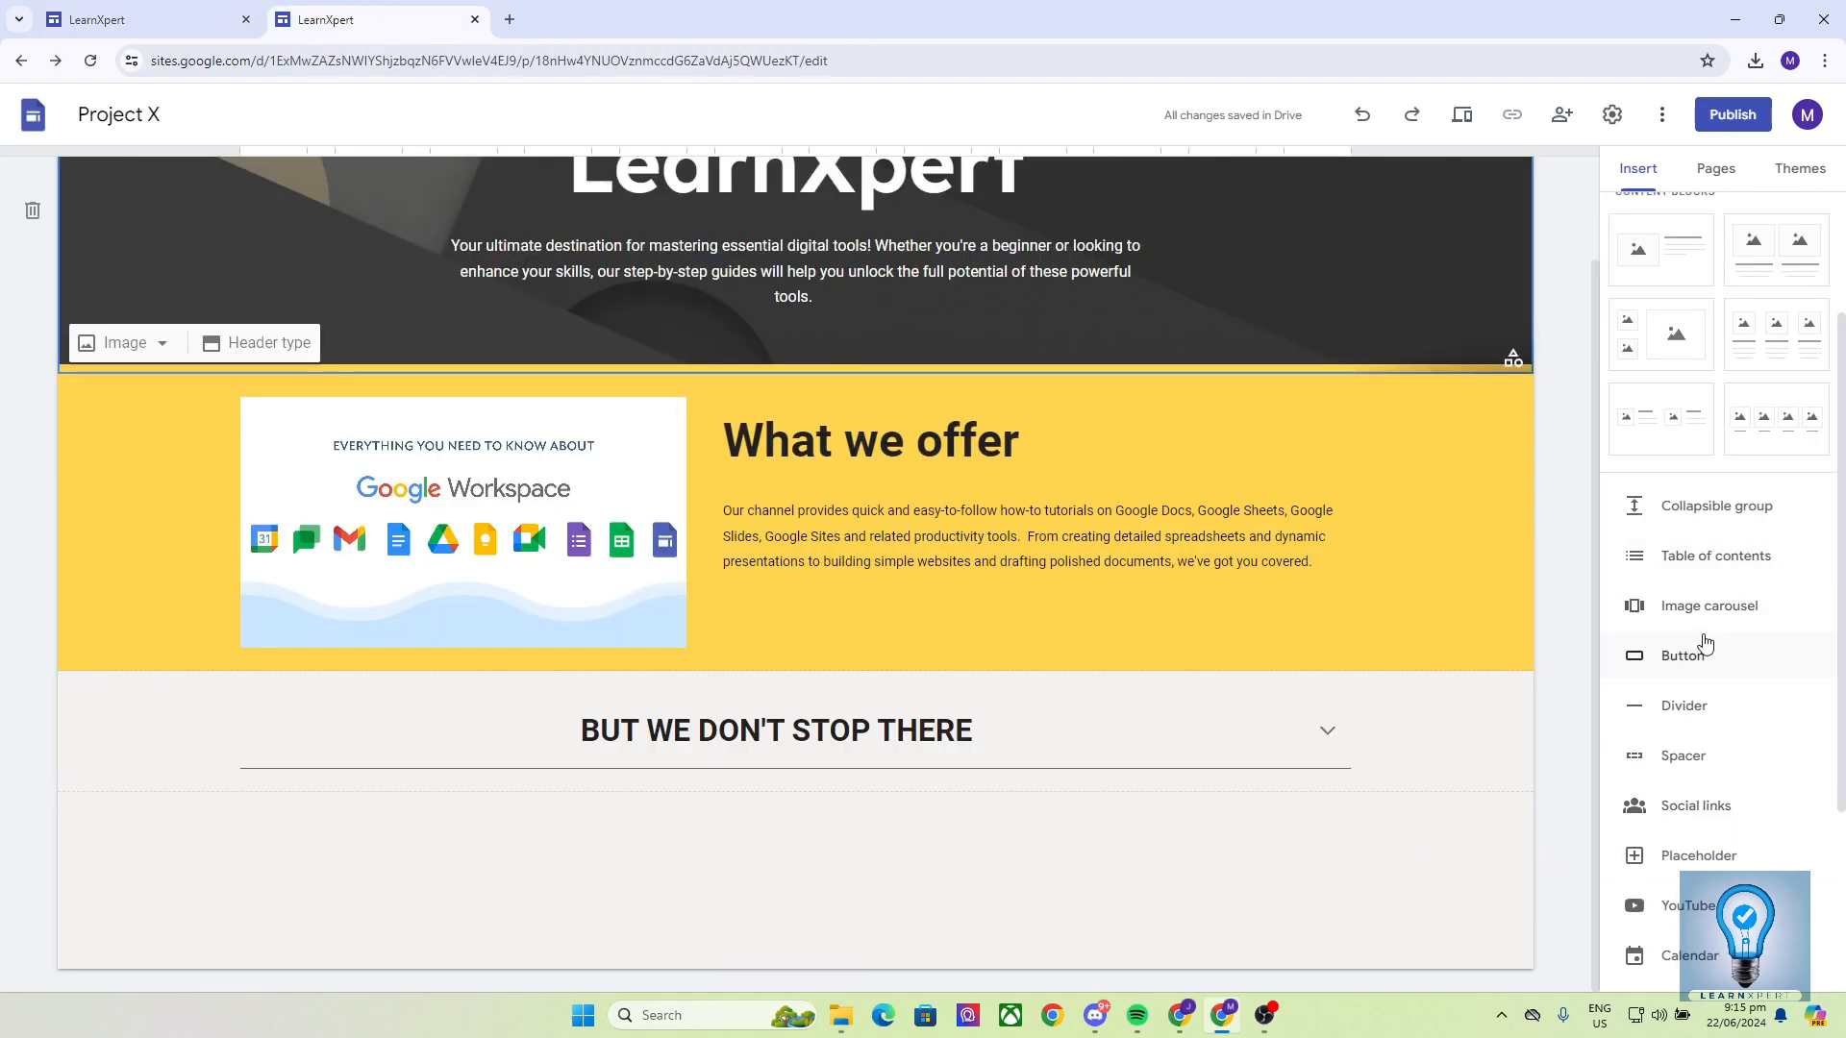
scroll(1721, 894, "down", 3)
scroll(1721, 865, "up", 5)
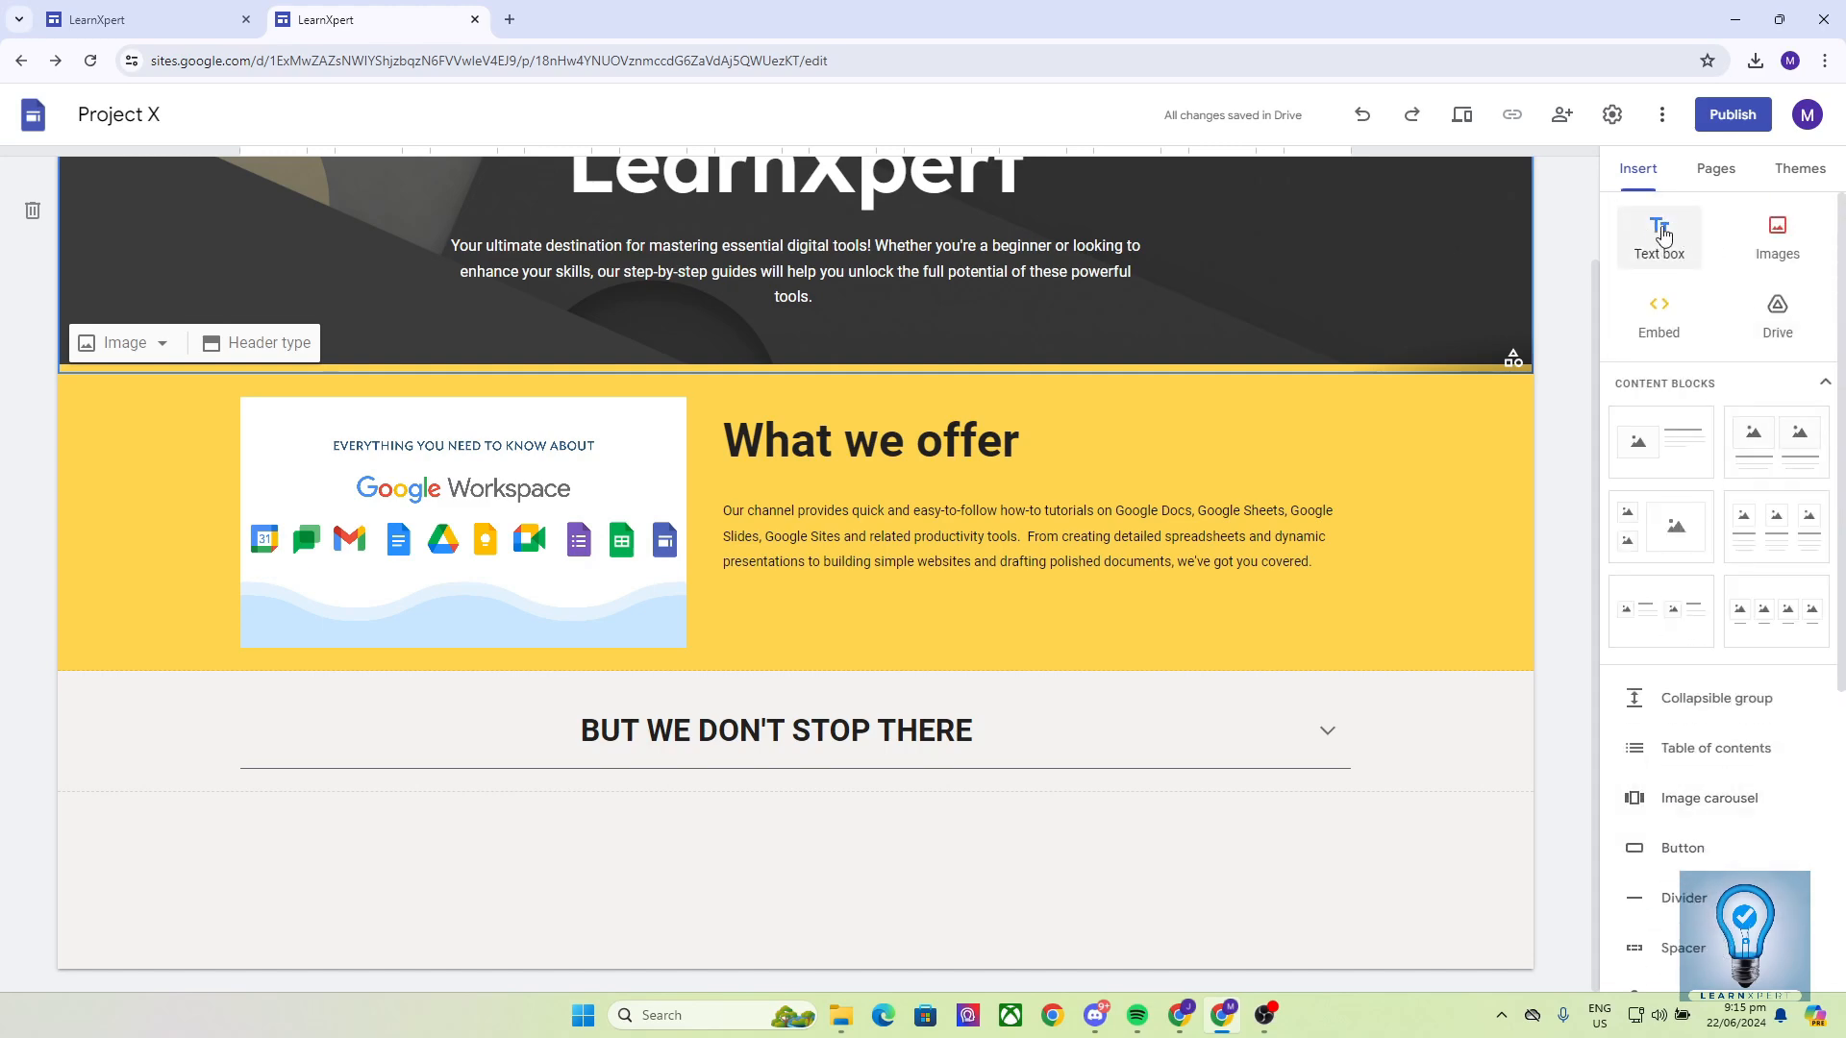
left_click(1660, 235)
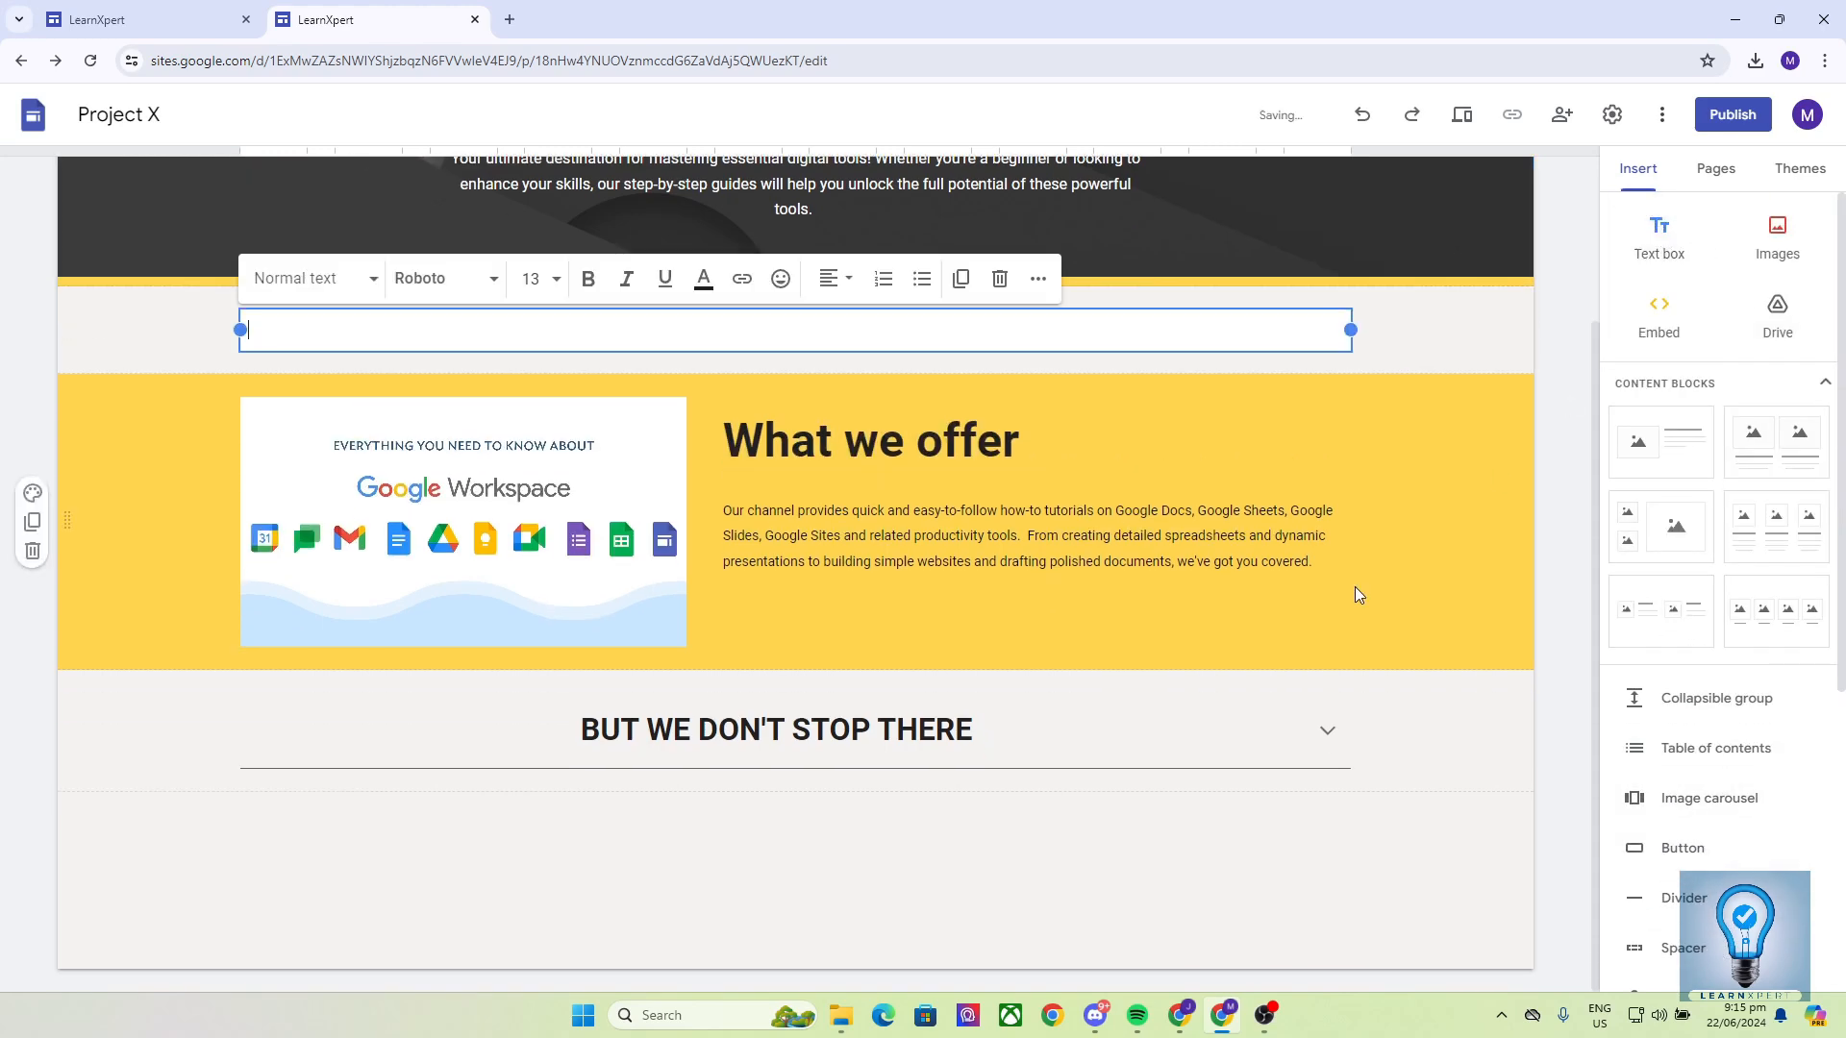
left_click(171, 404)
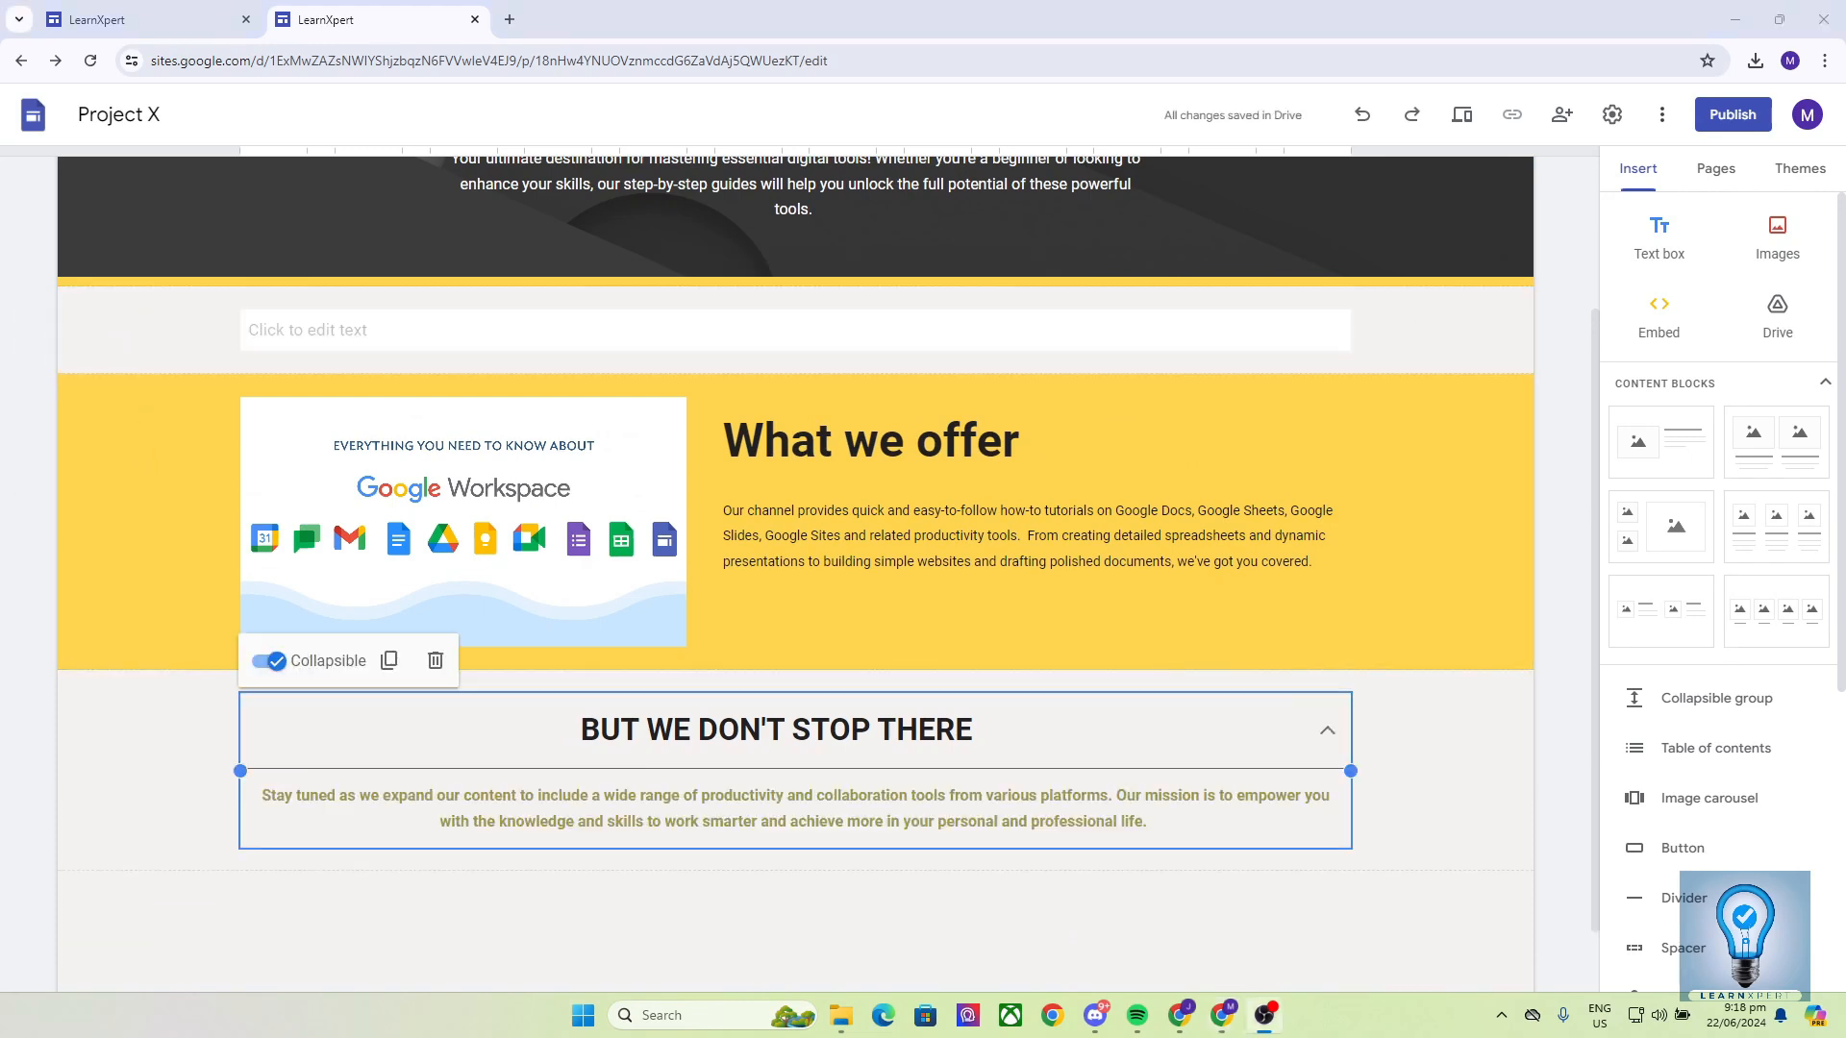
left_click(154, 330)
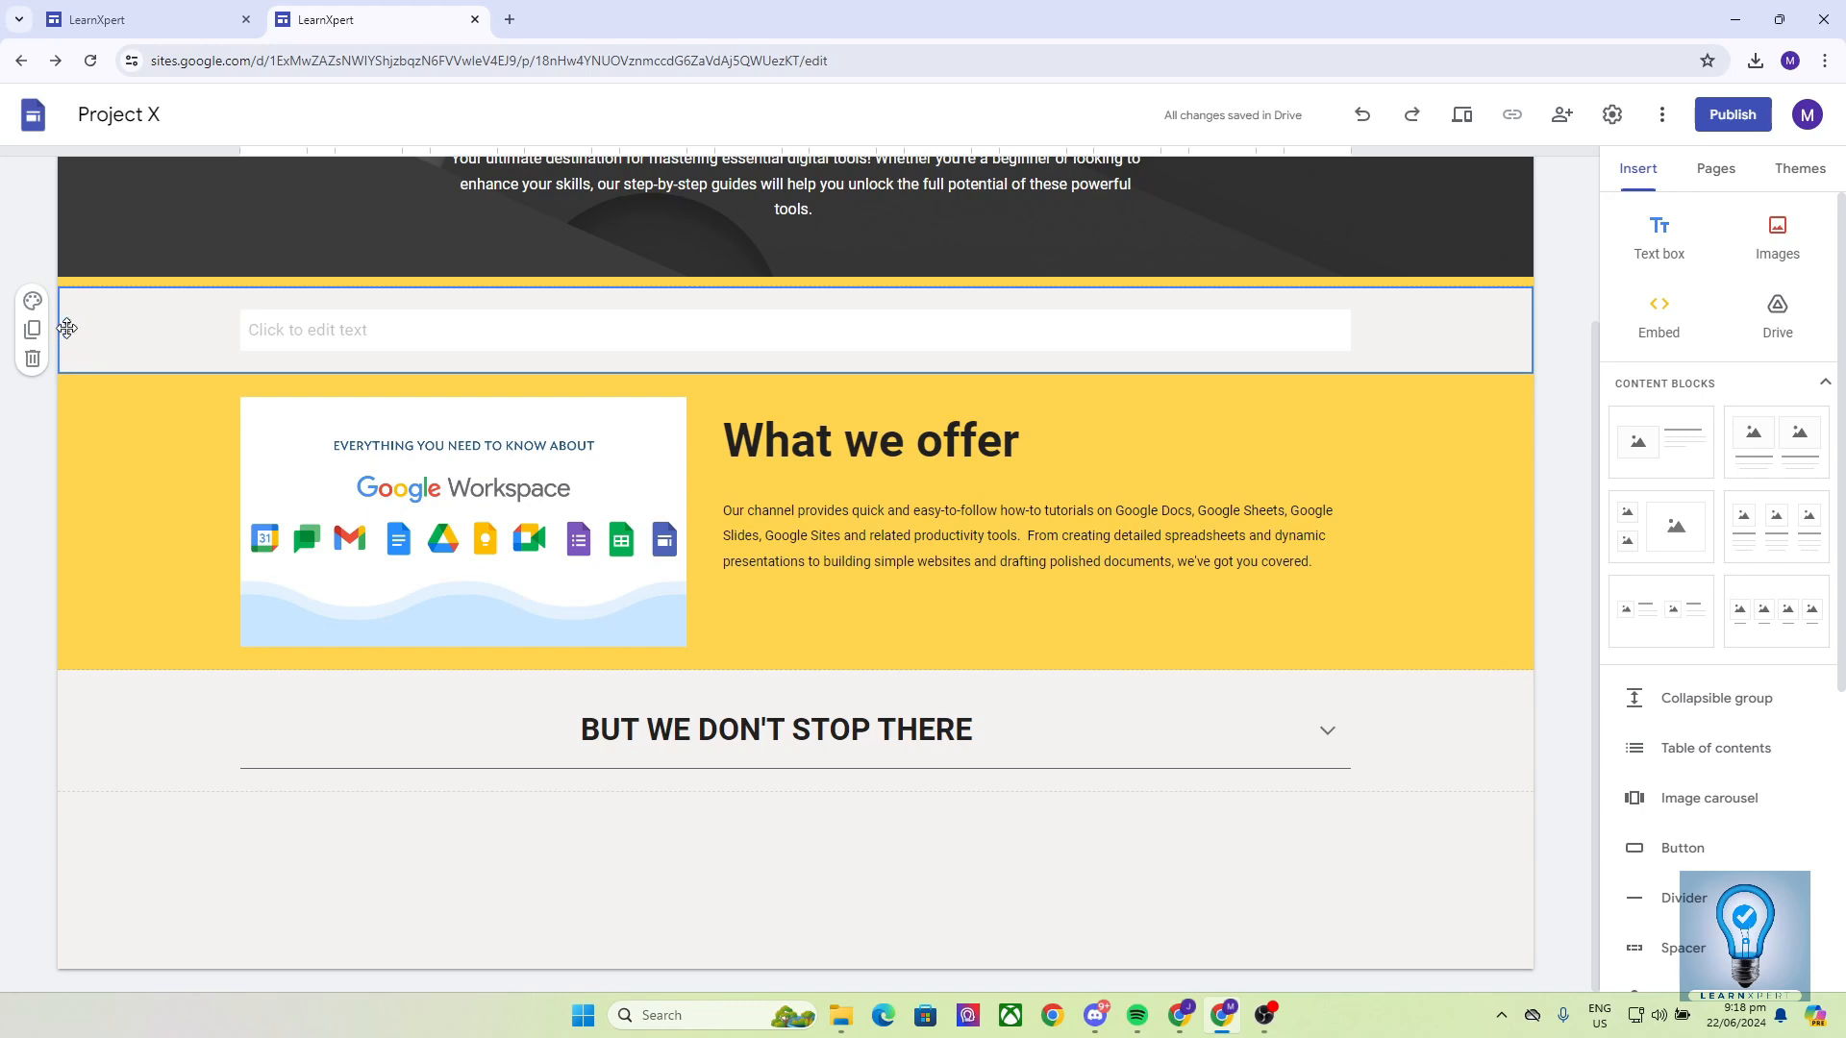
left_click_drag(67, 328, 62, 825)
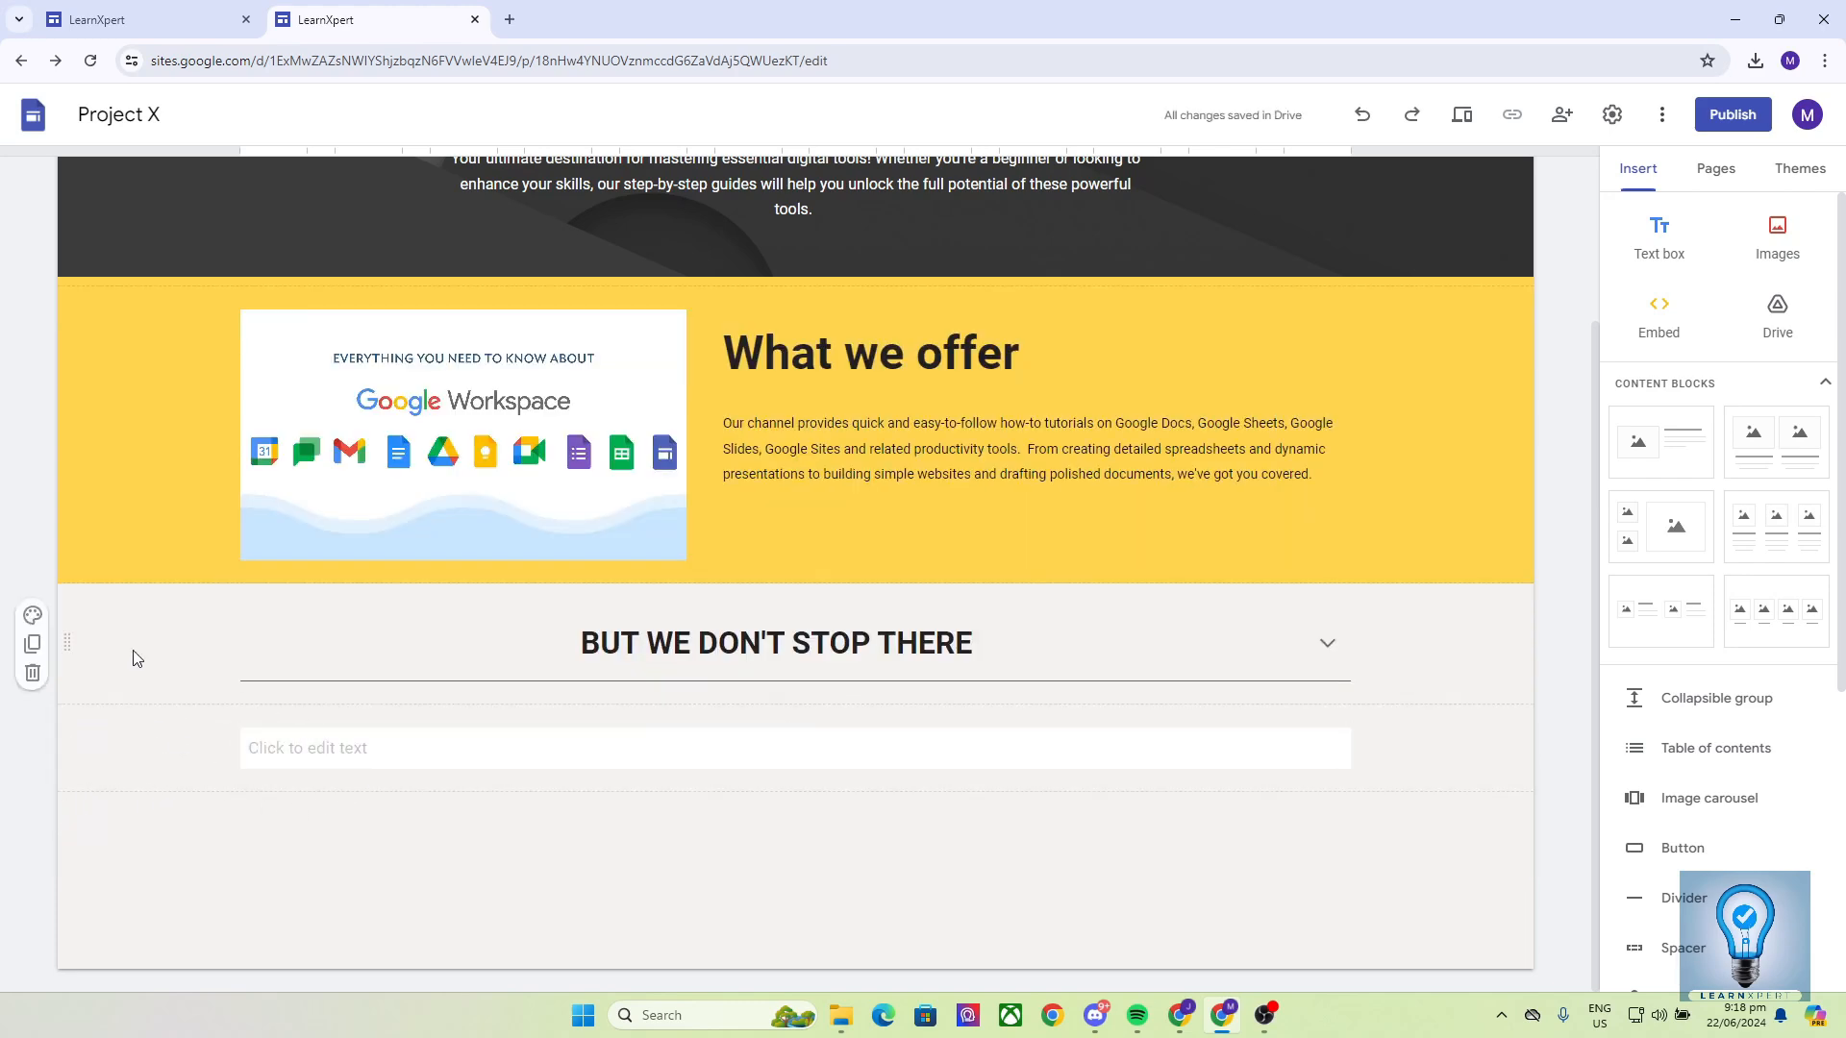
Check the matching section in Project 5, and set the empty text box section's color to Style 3 in Project X
left_click(152, 20)
left_click(298, 7)
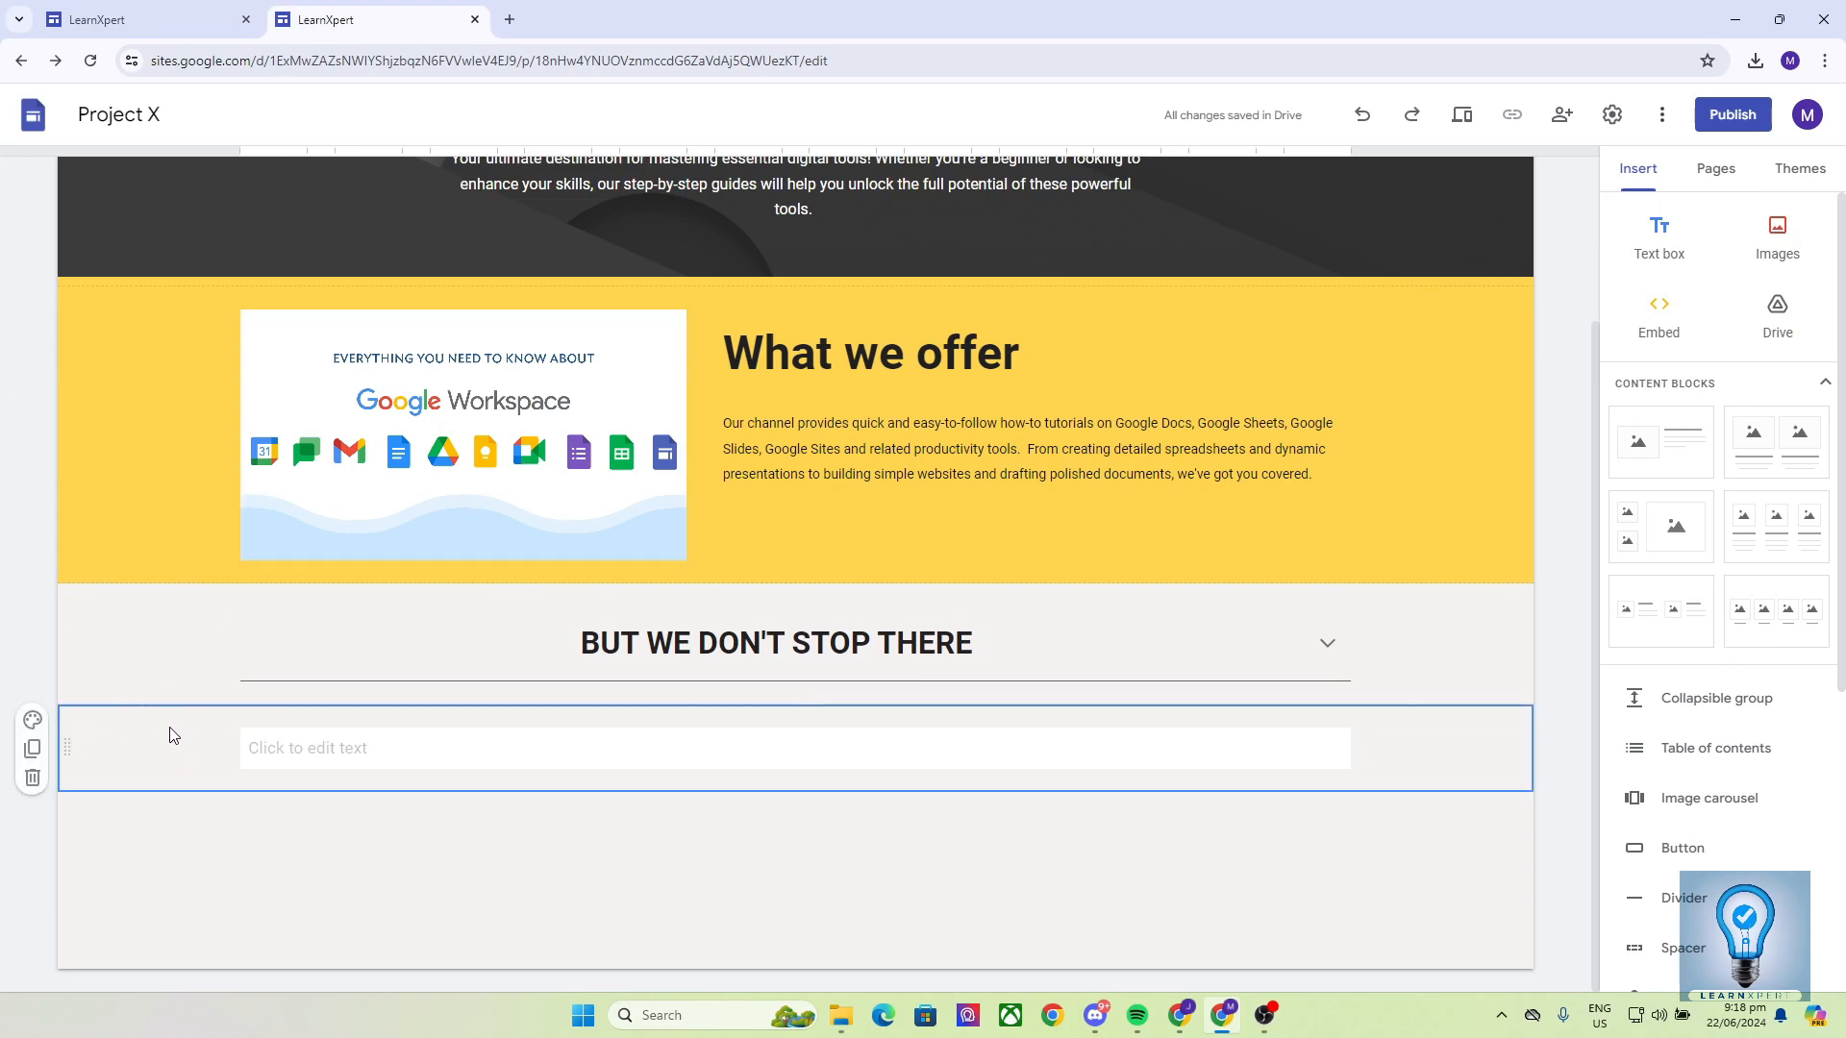
left_click(33, 721)
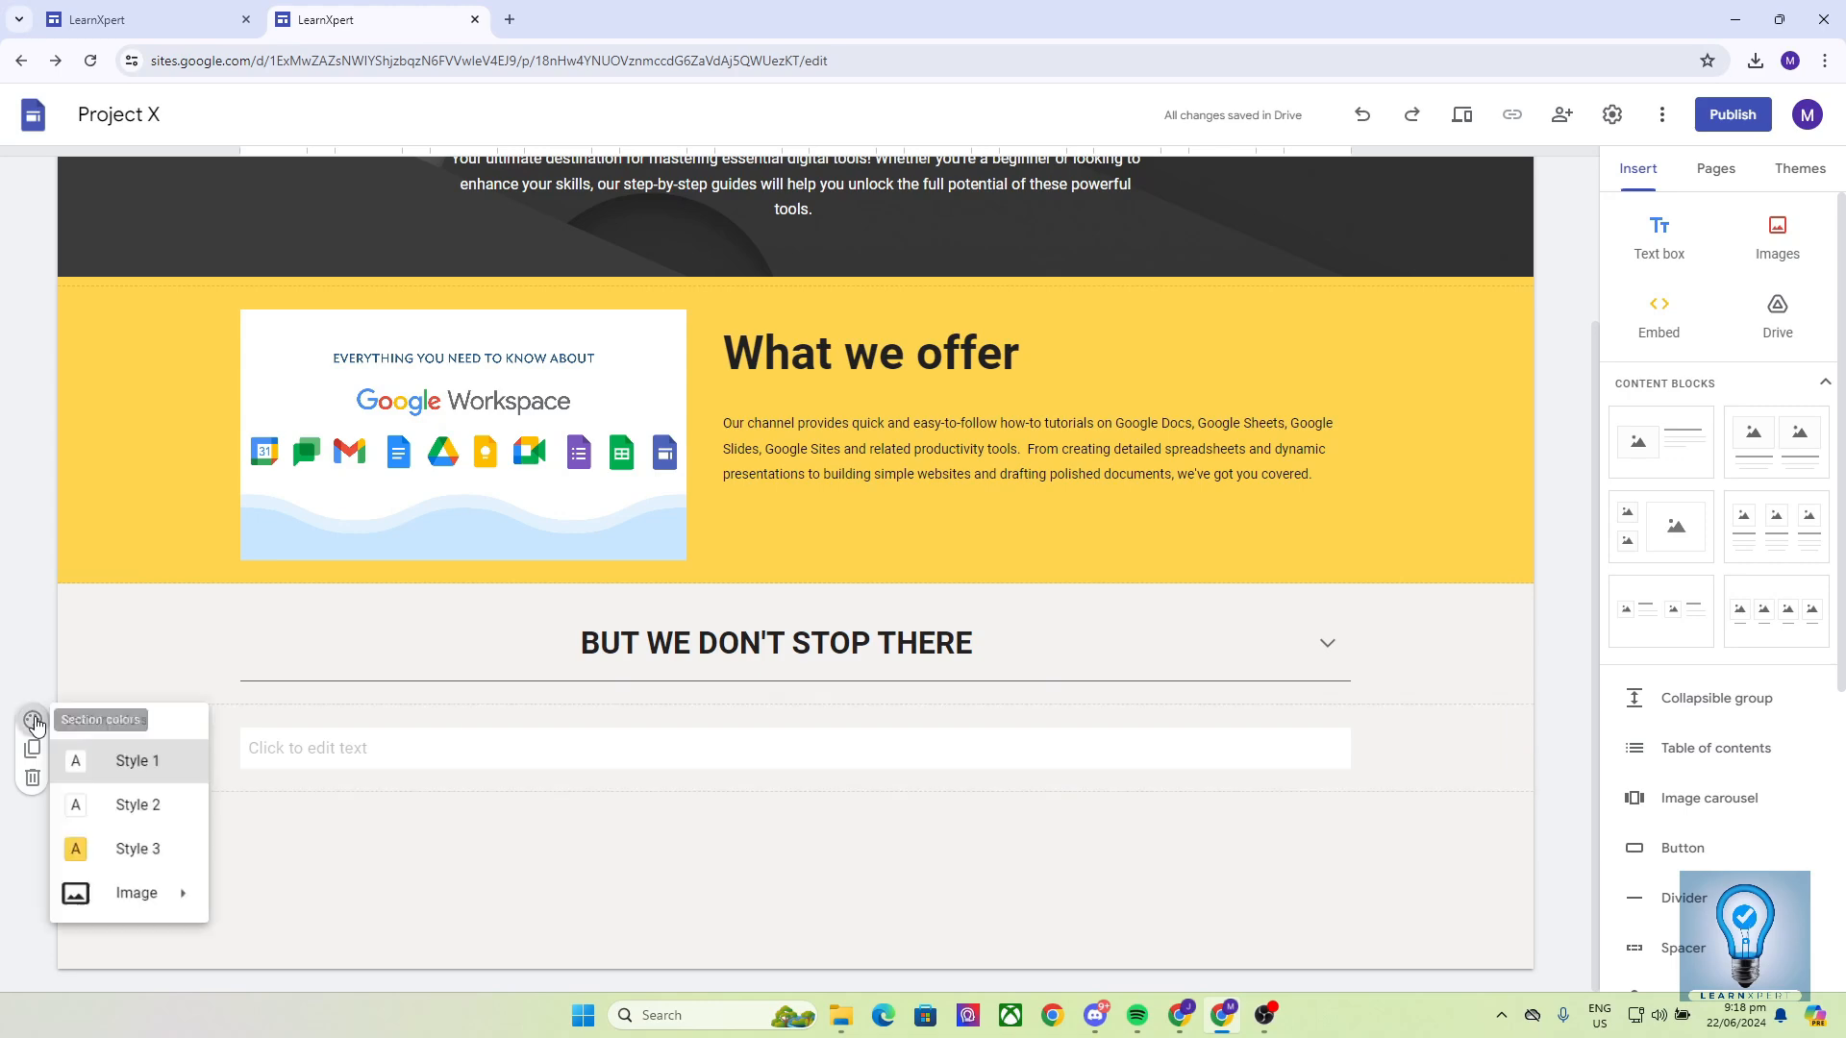
left_click(125, 858)
Copy "Be part of our gowing team, subscribe now!" from Project 5 into the yellow section's text box, and narrow the box to fit the text
left_click(231, 754)
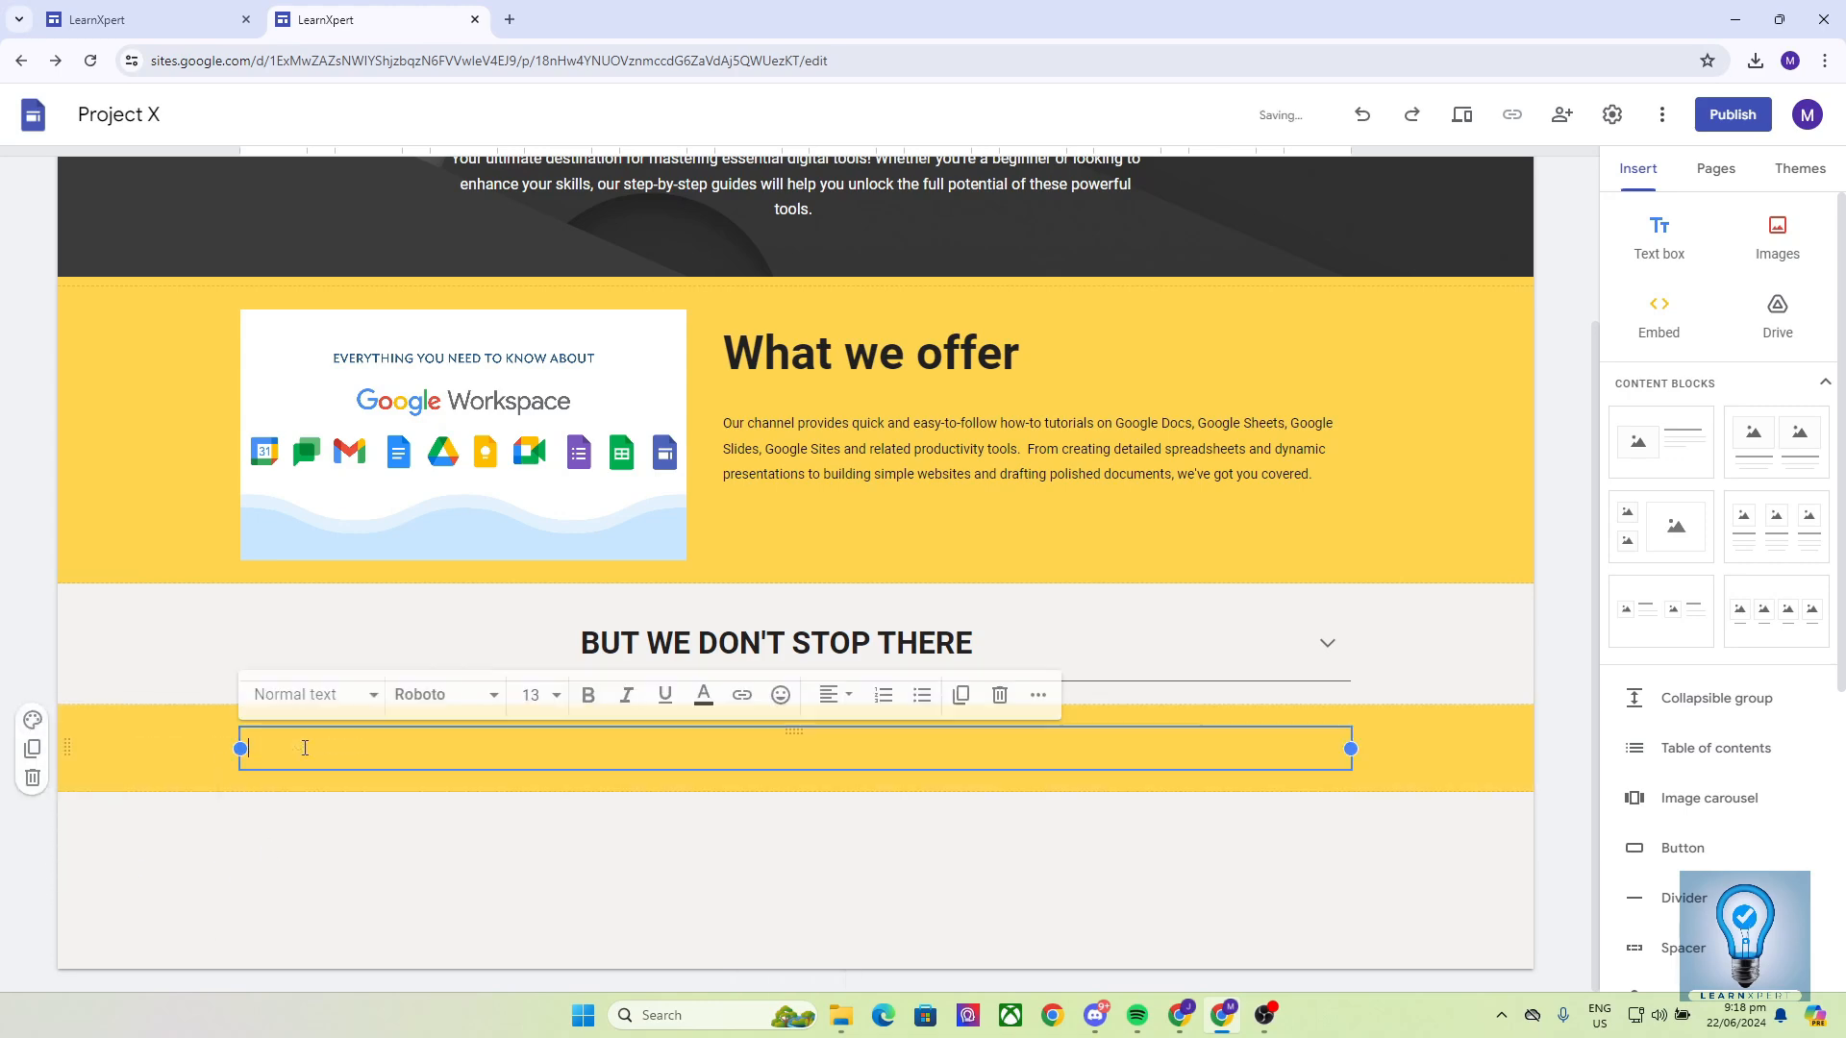
left_click(144, 19)
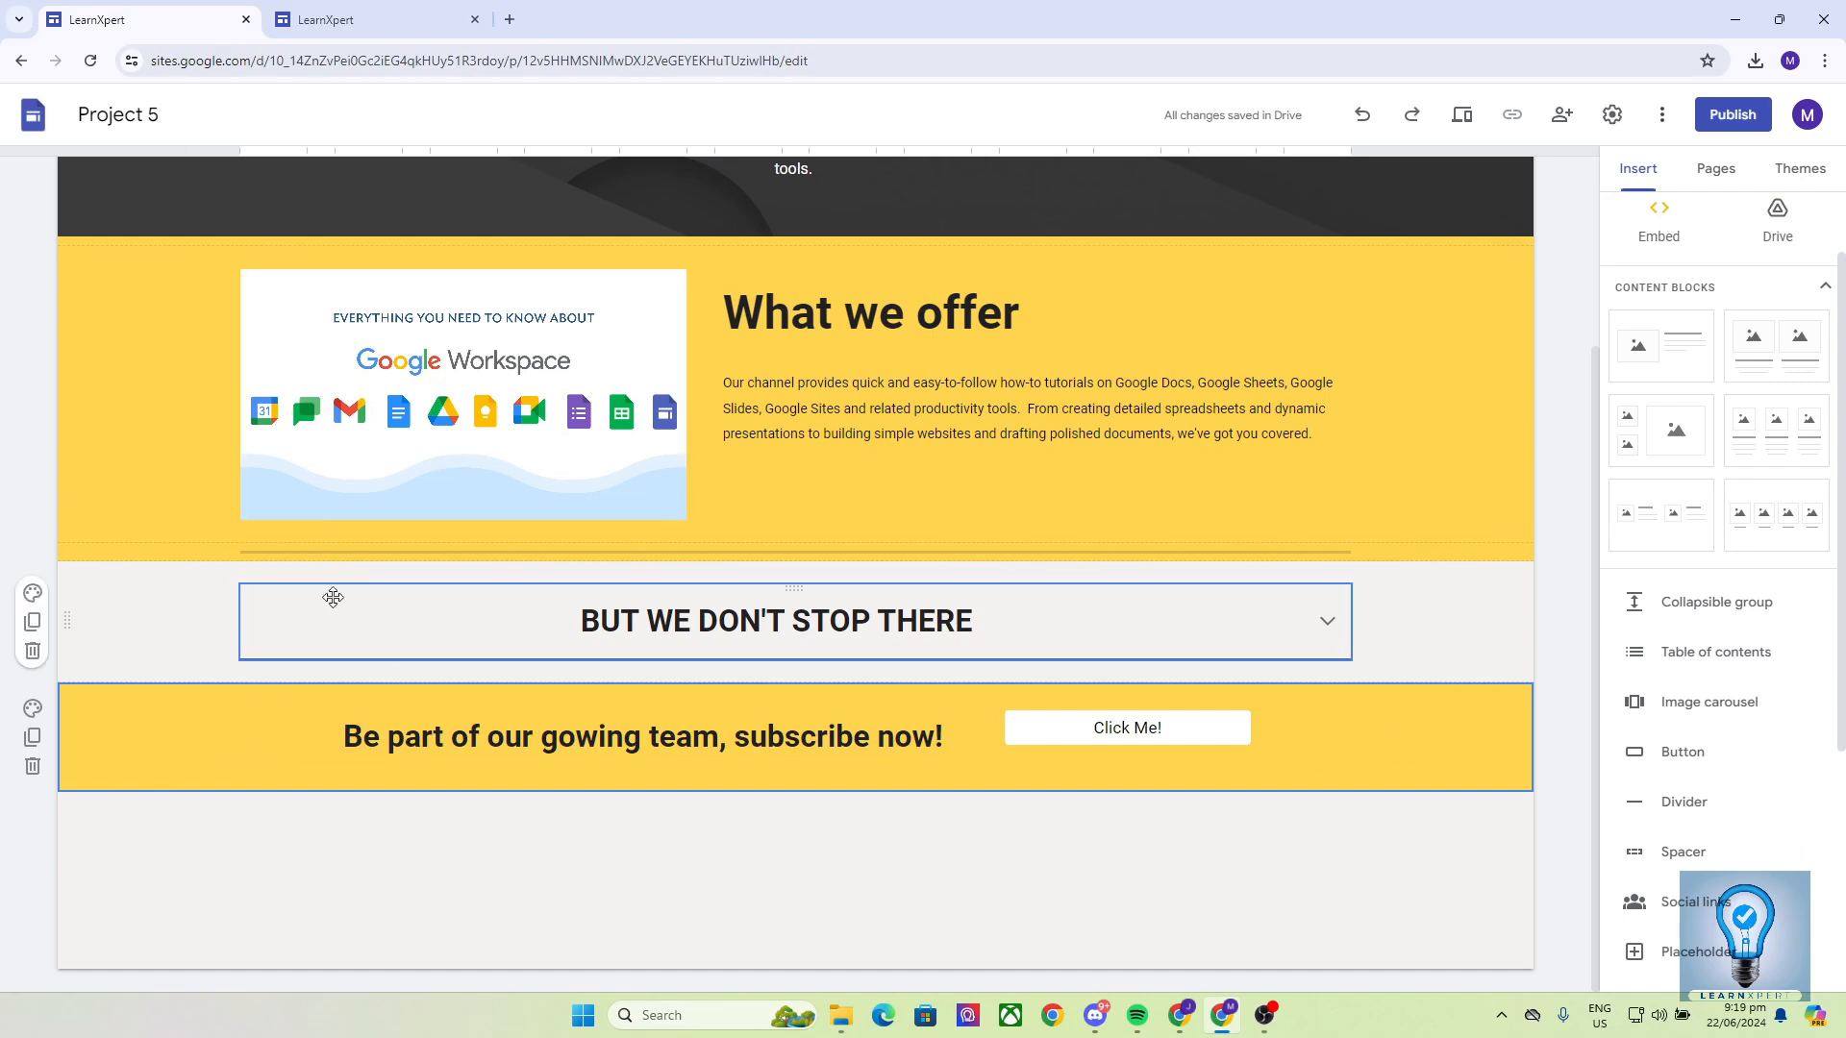
left_click_drag(345, 736, 944, 743)
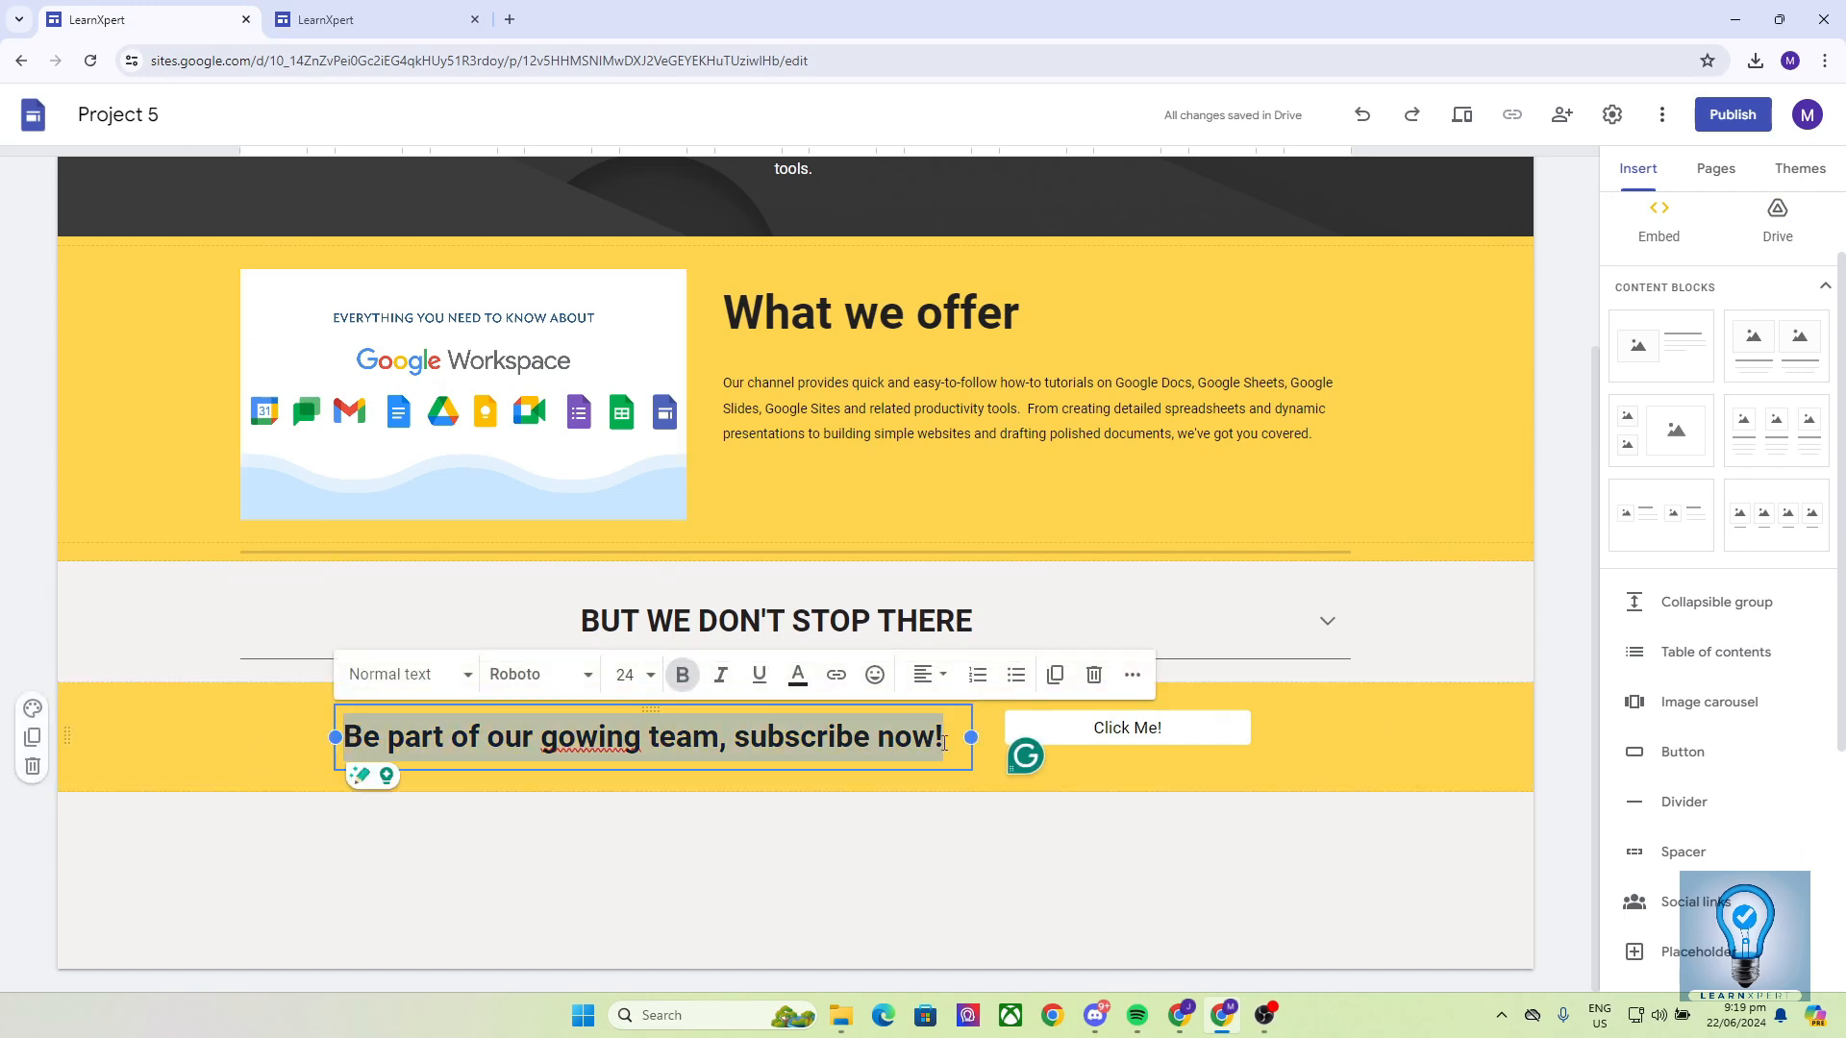
key("ctrl+c")
key("ctrl+Tab")
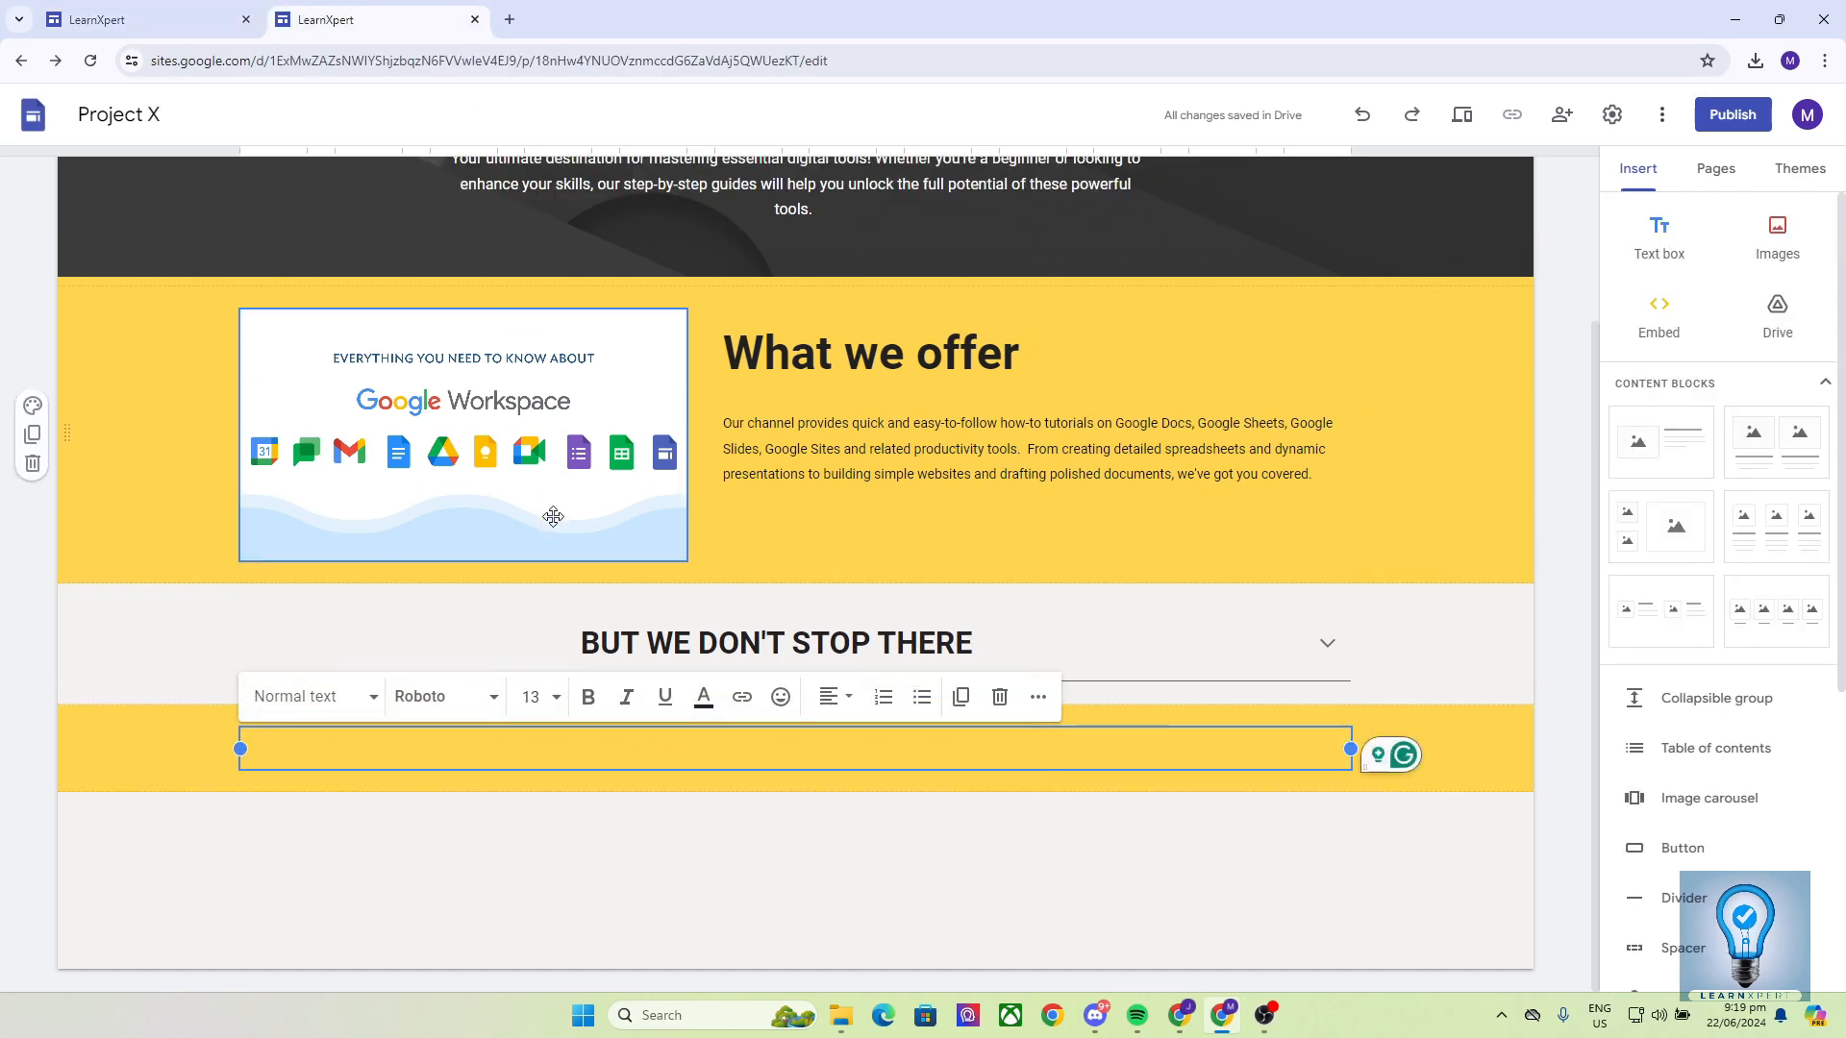
key("ctrl+v")
key("BackSpace")
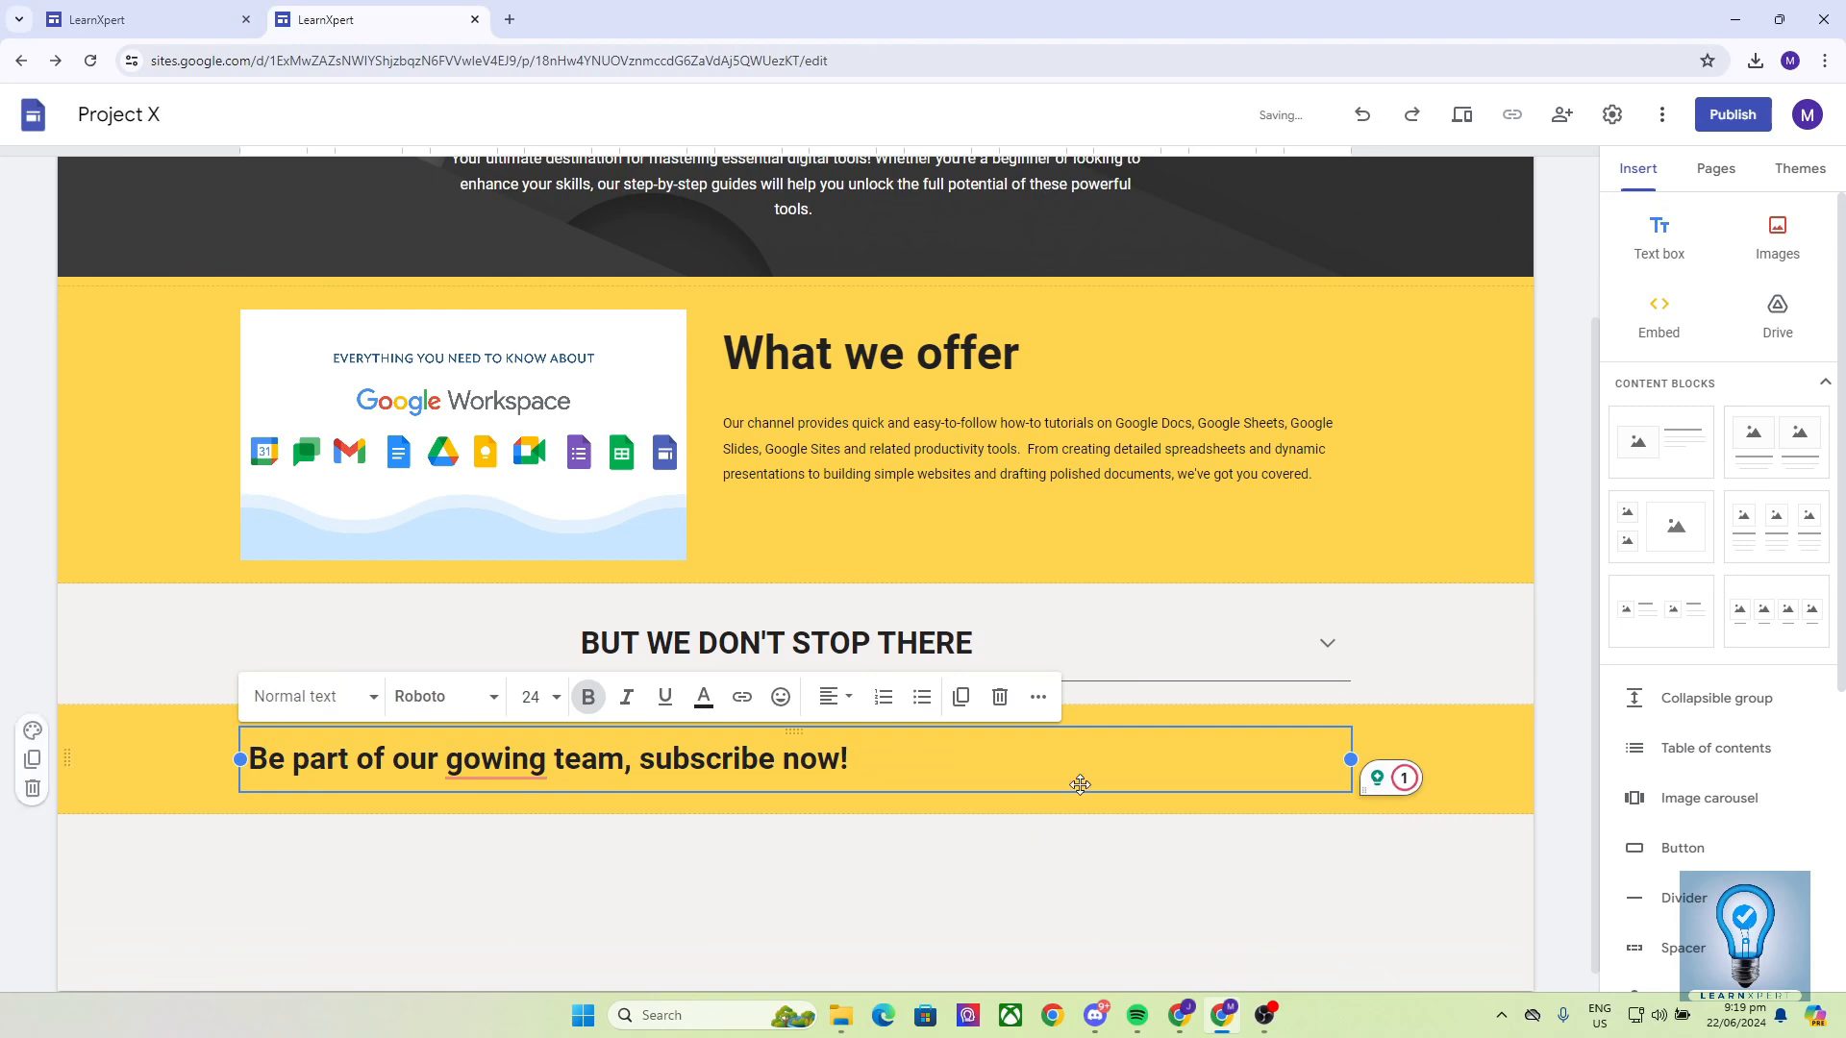
left_click_drag(1351, 759, 873, 760)
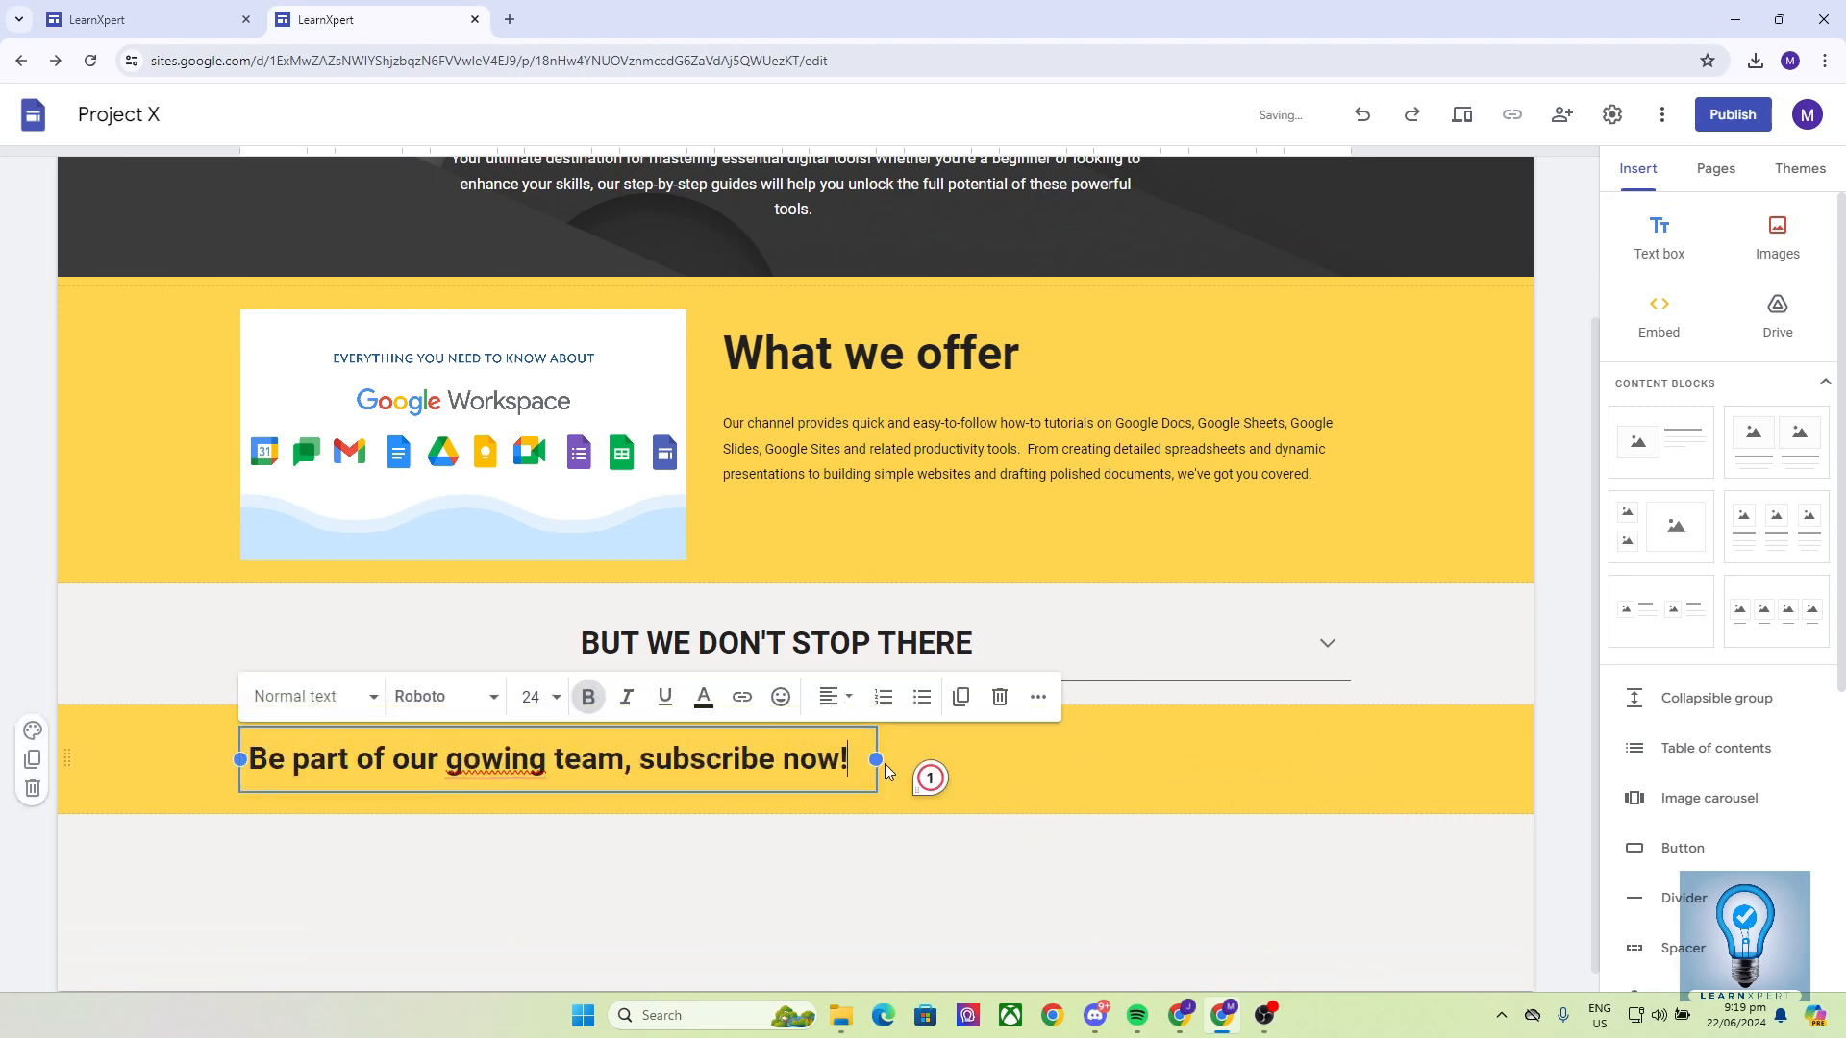
left_click(881, 843)
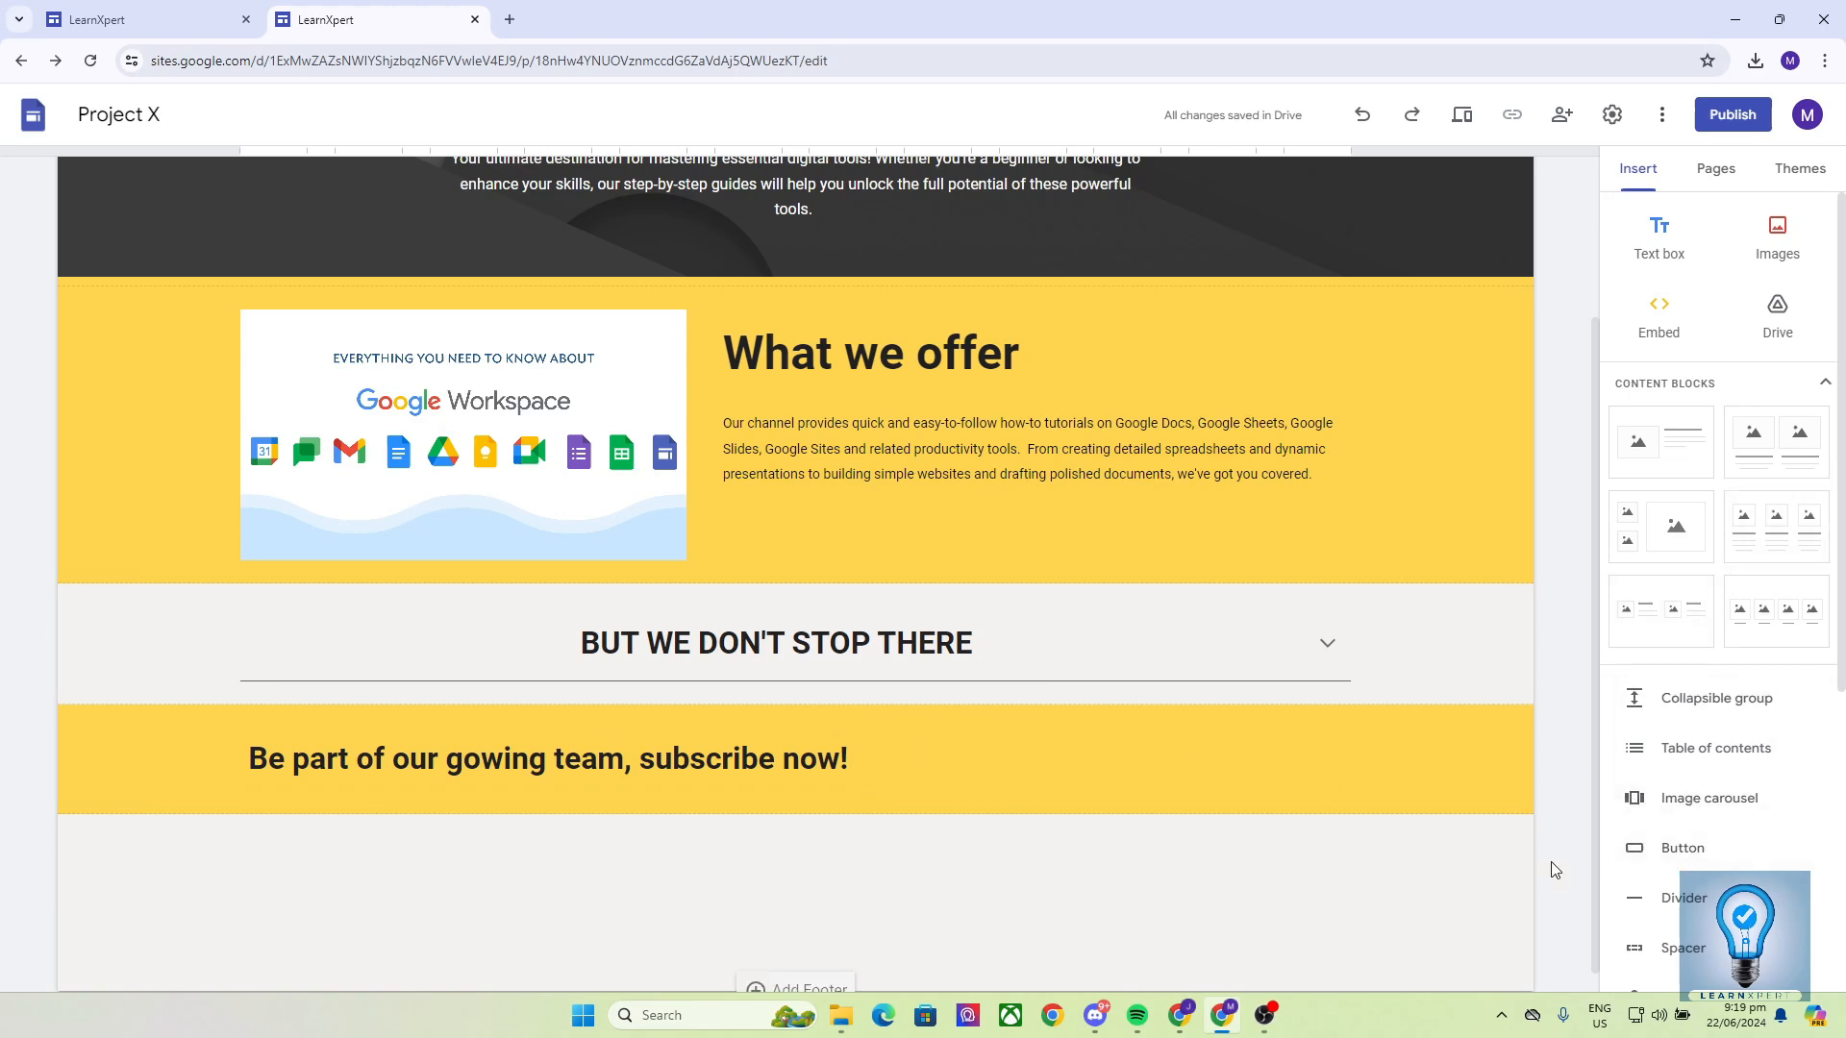
scroll(1748, 417, "down", 3)
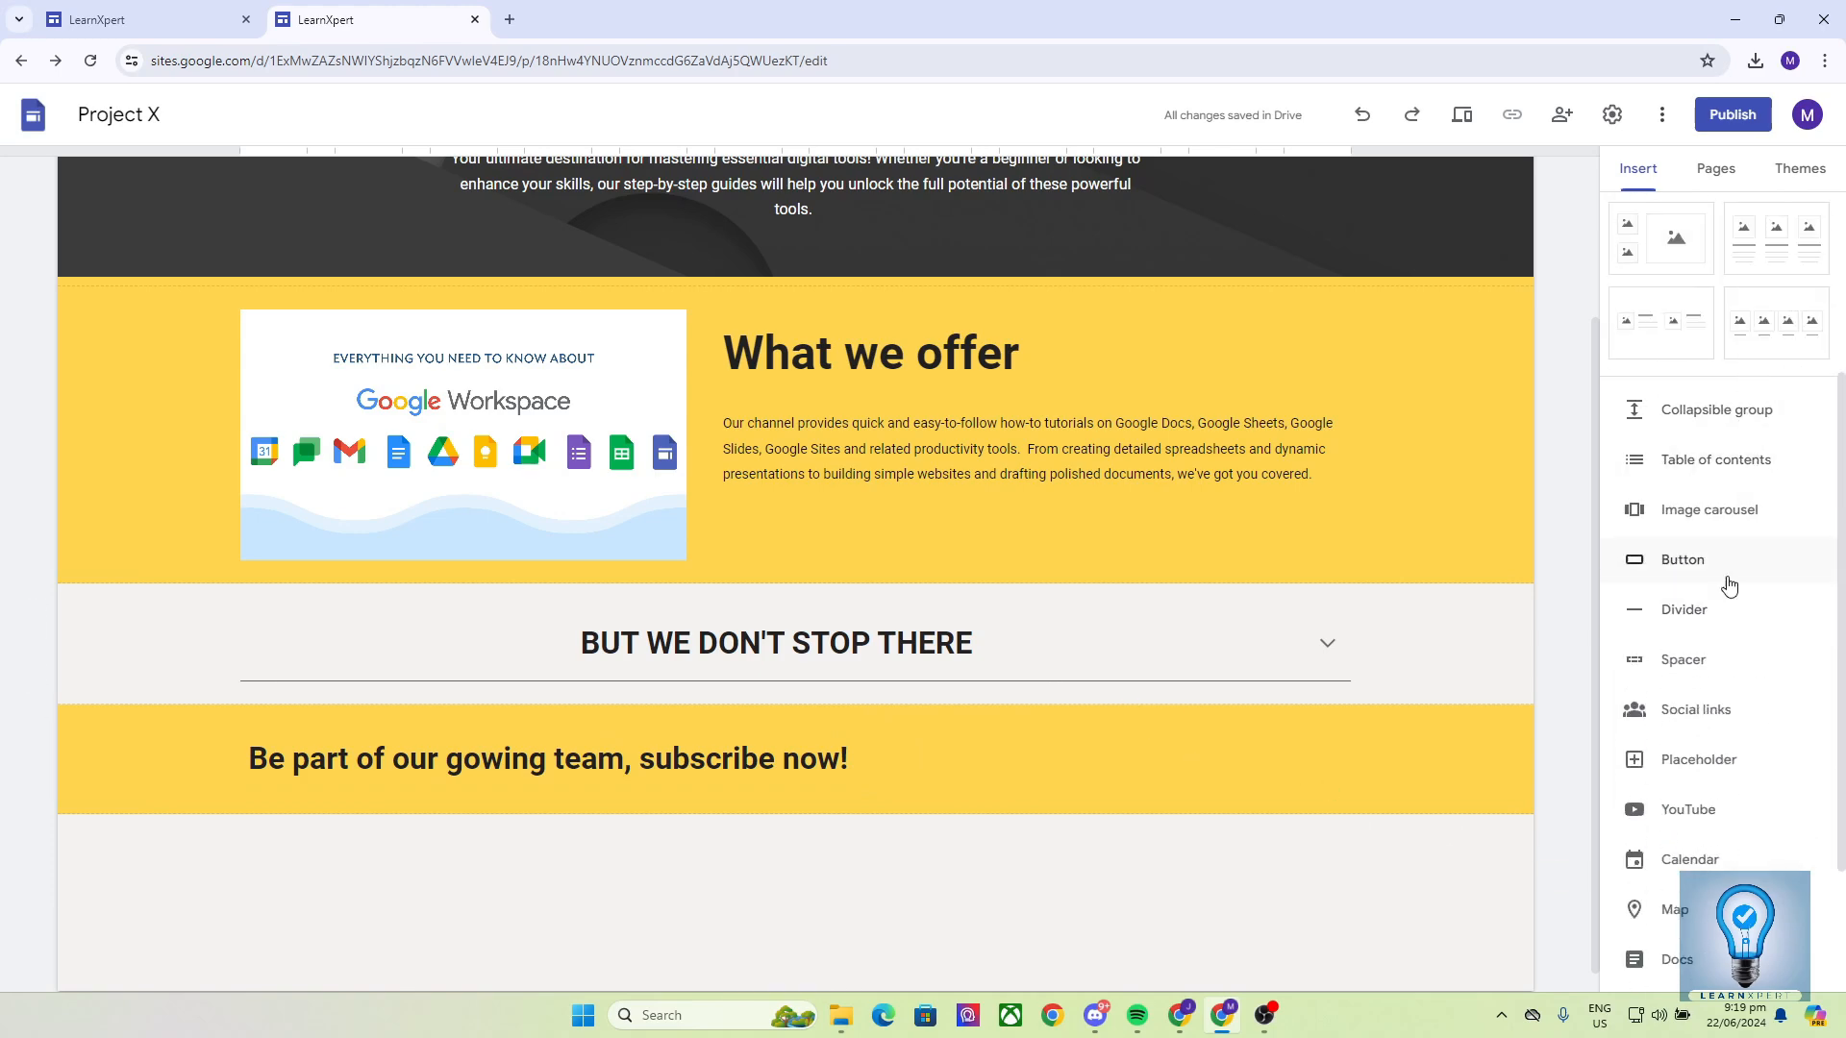
left_click(1678, 567)
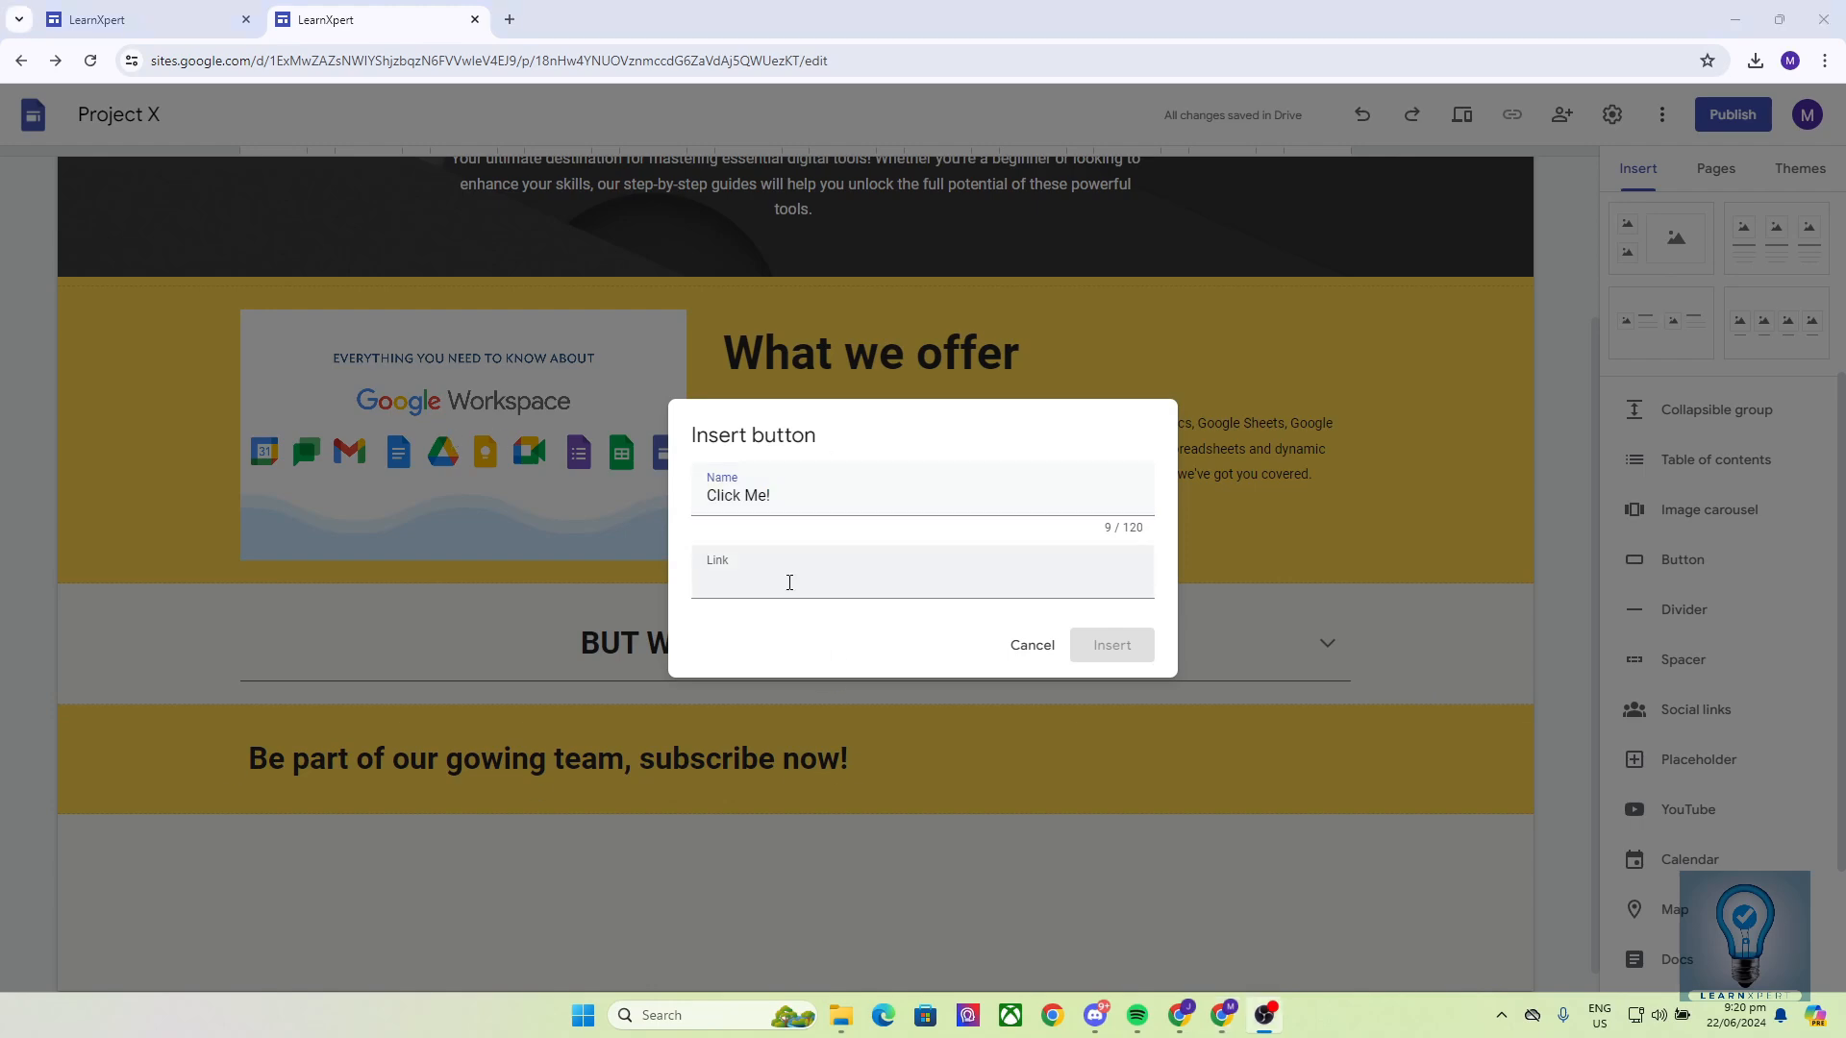
left_click(789, 583)
key("ctrl+v")
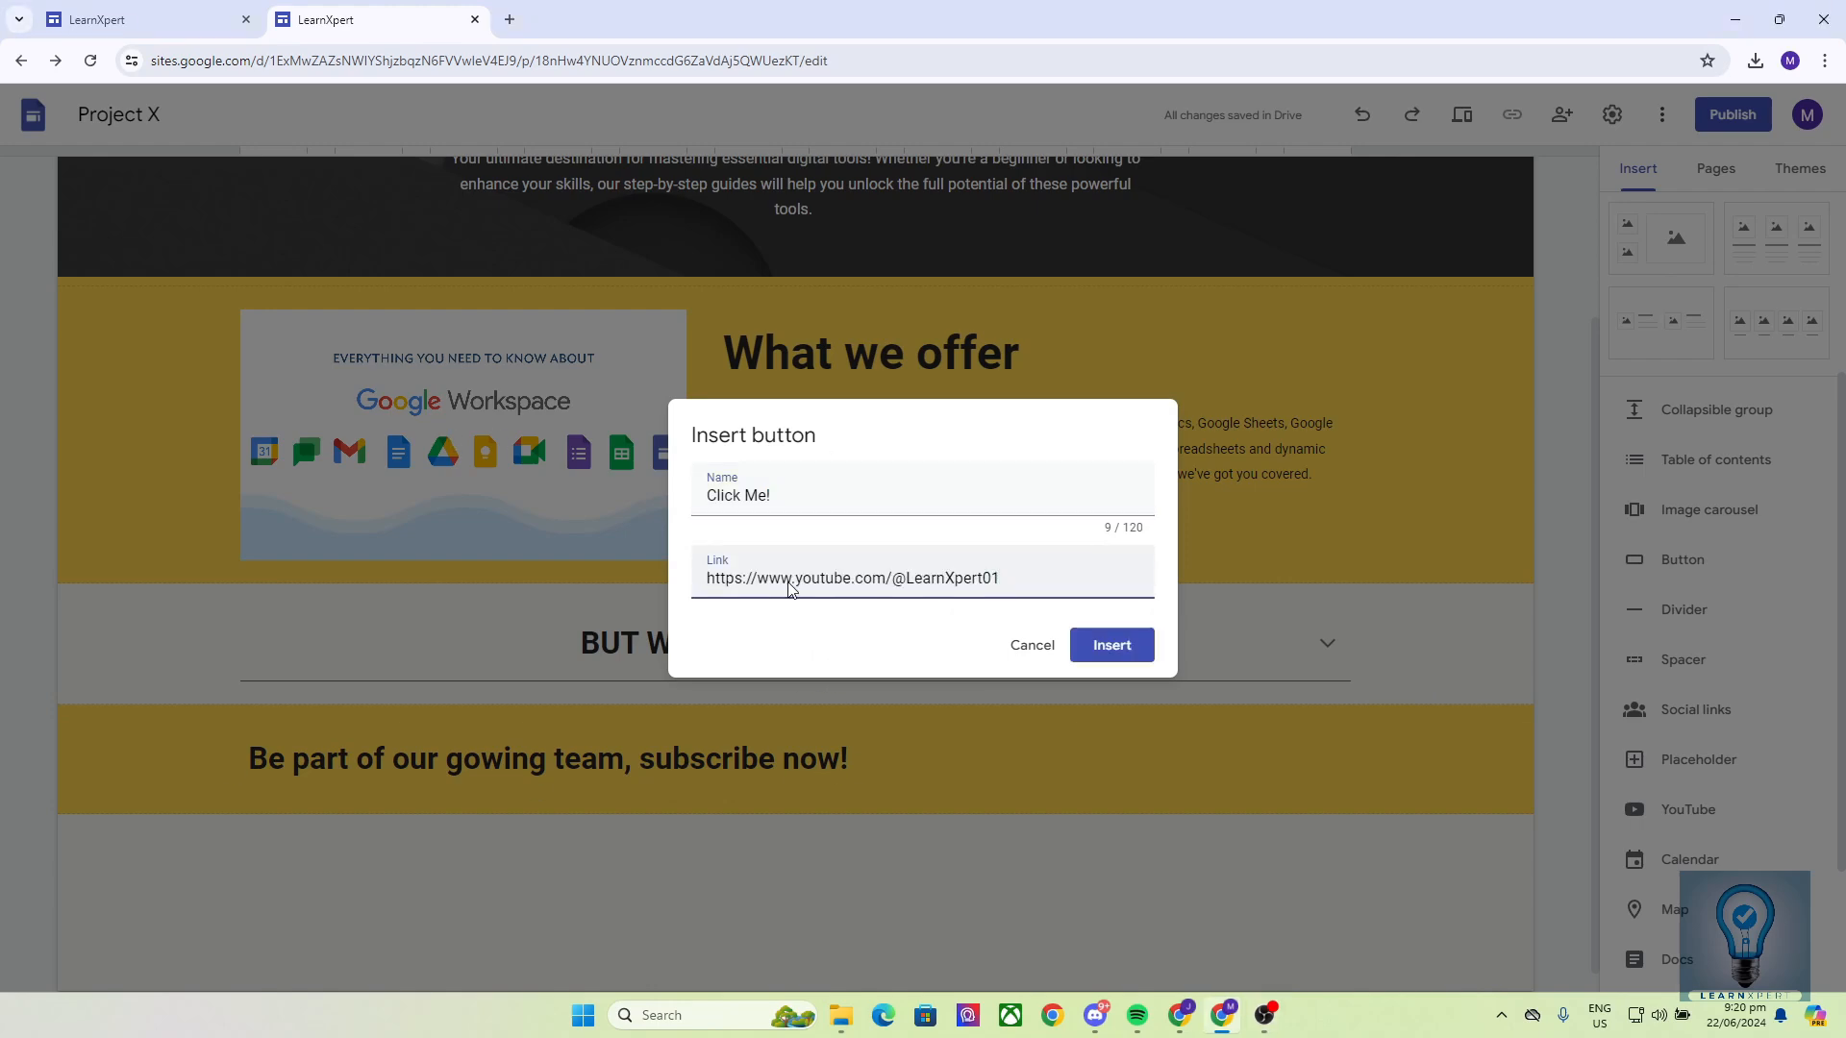
left_click(1140, 652)
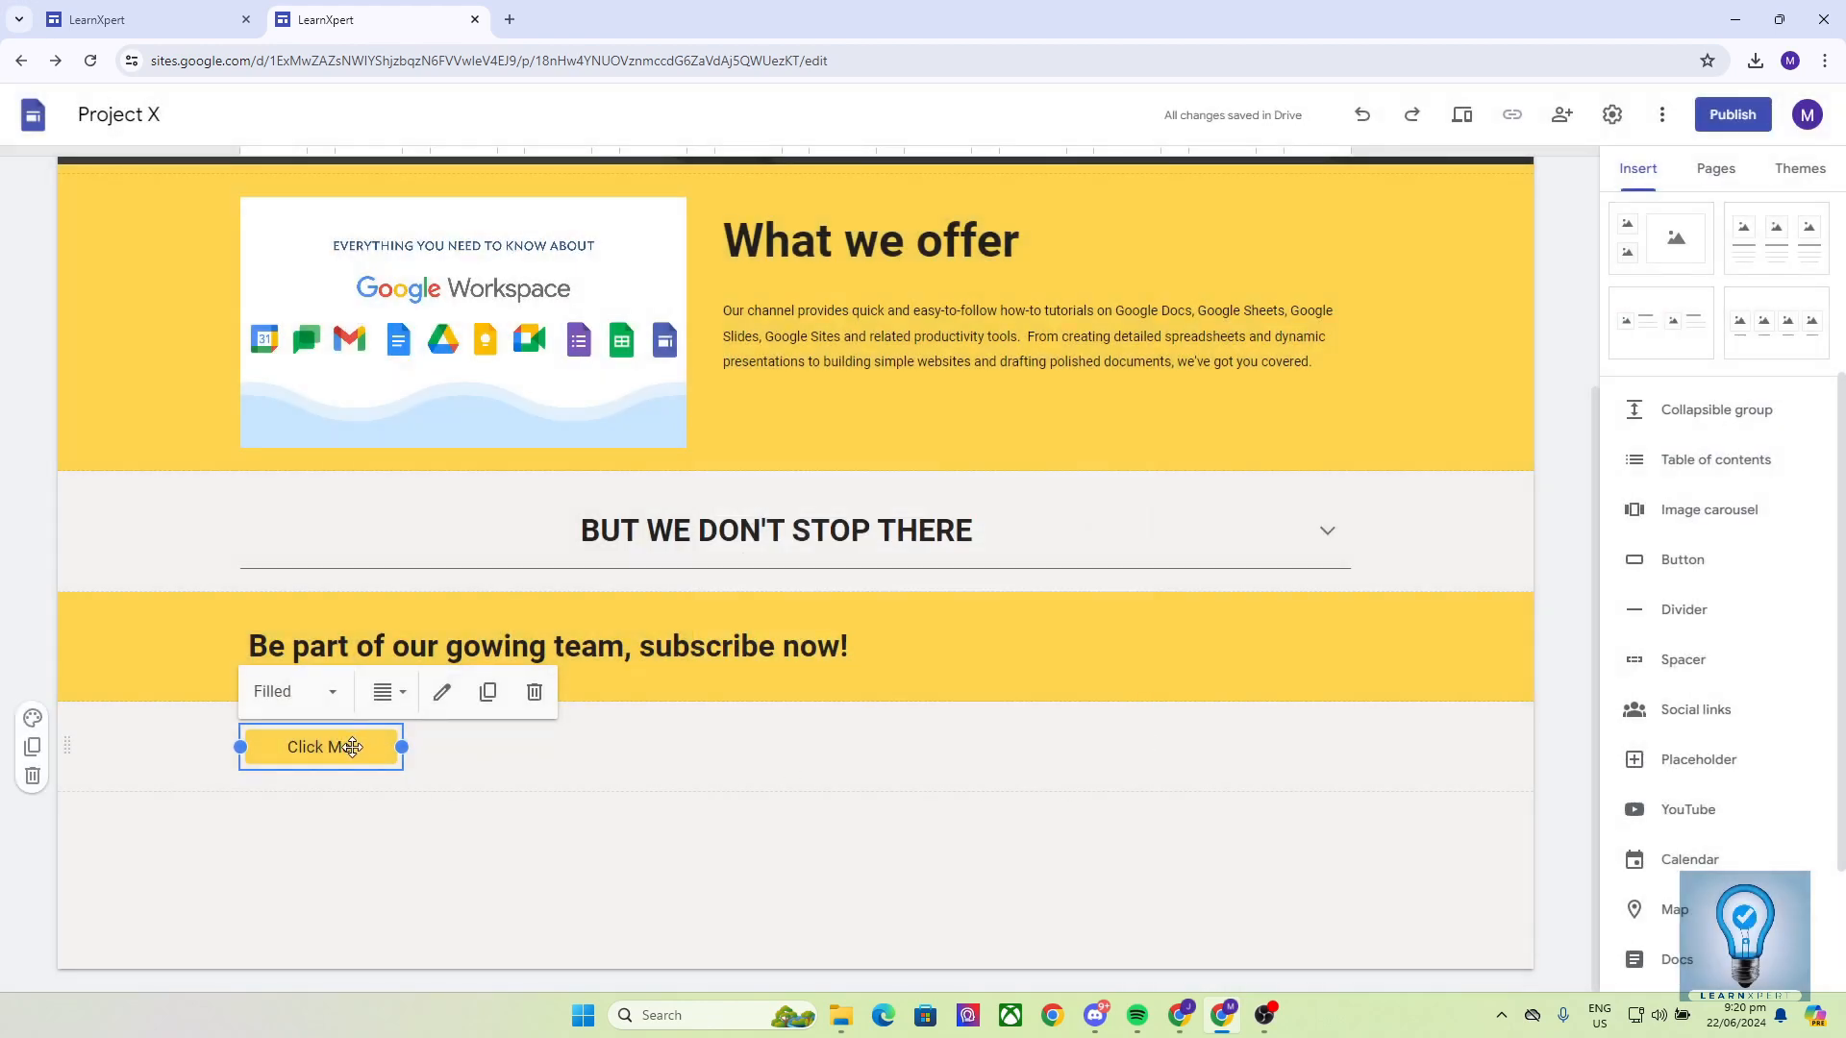
Move the "Click Me!" button into the yellow section, beside the "Be part of our gowing team, subscribe now!" text
left_click(967, 643)
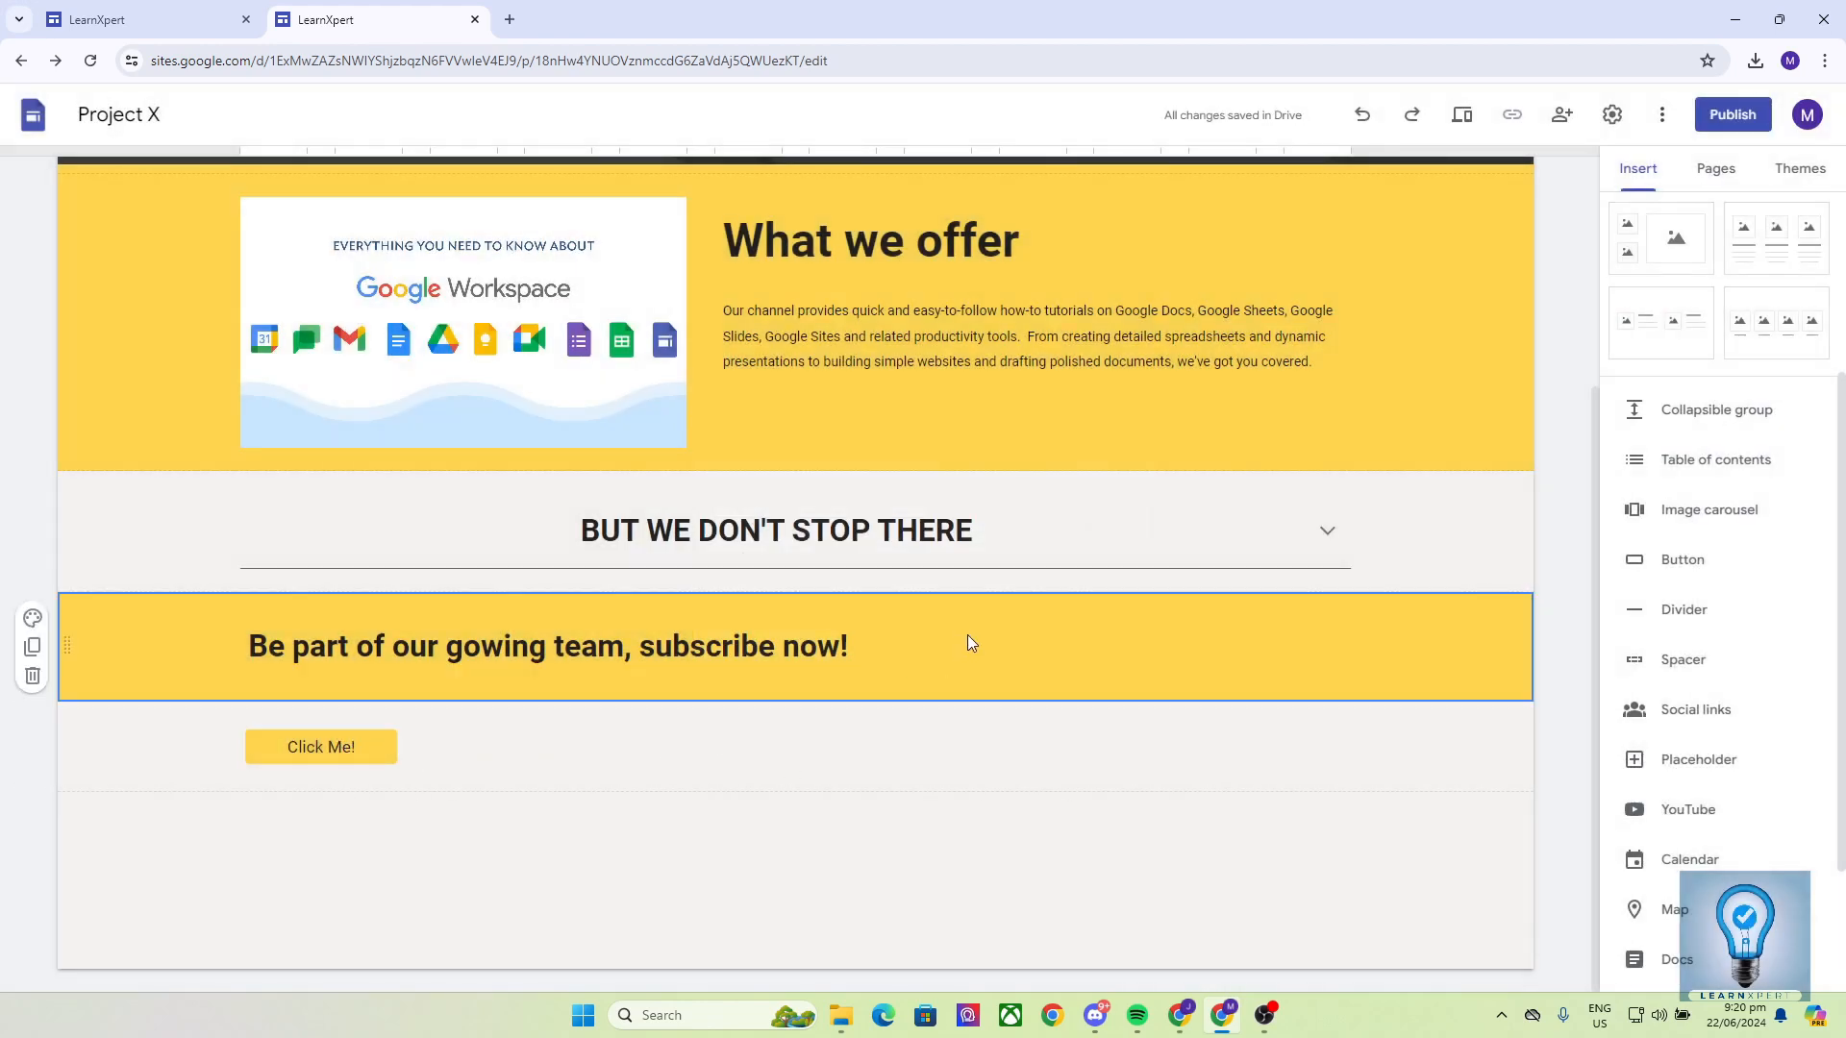
left_click(310, 749)
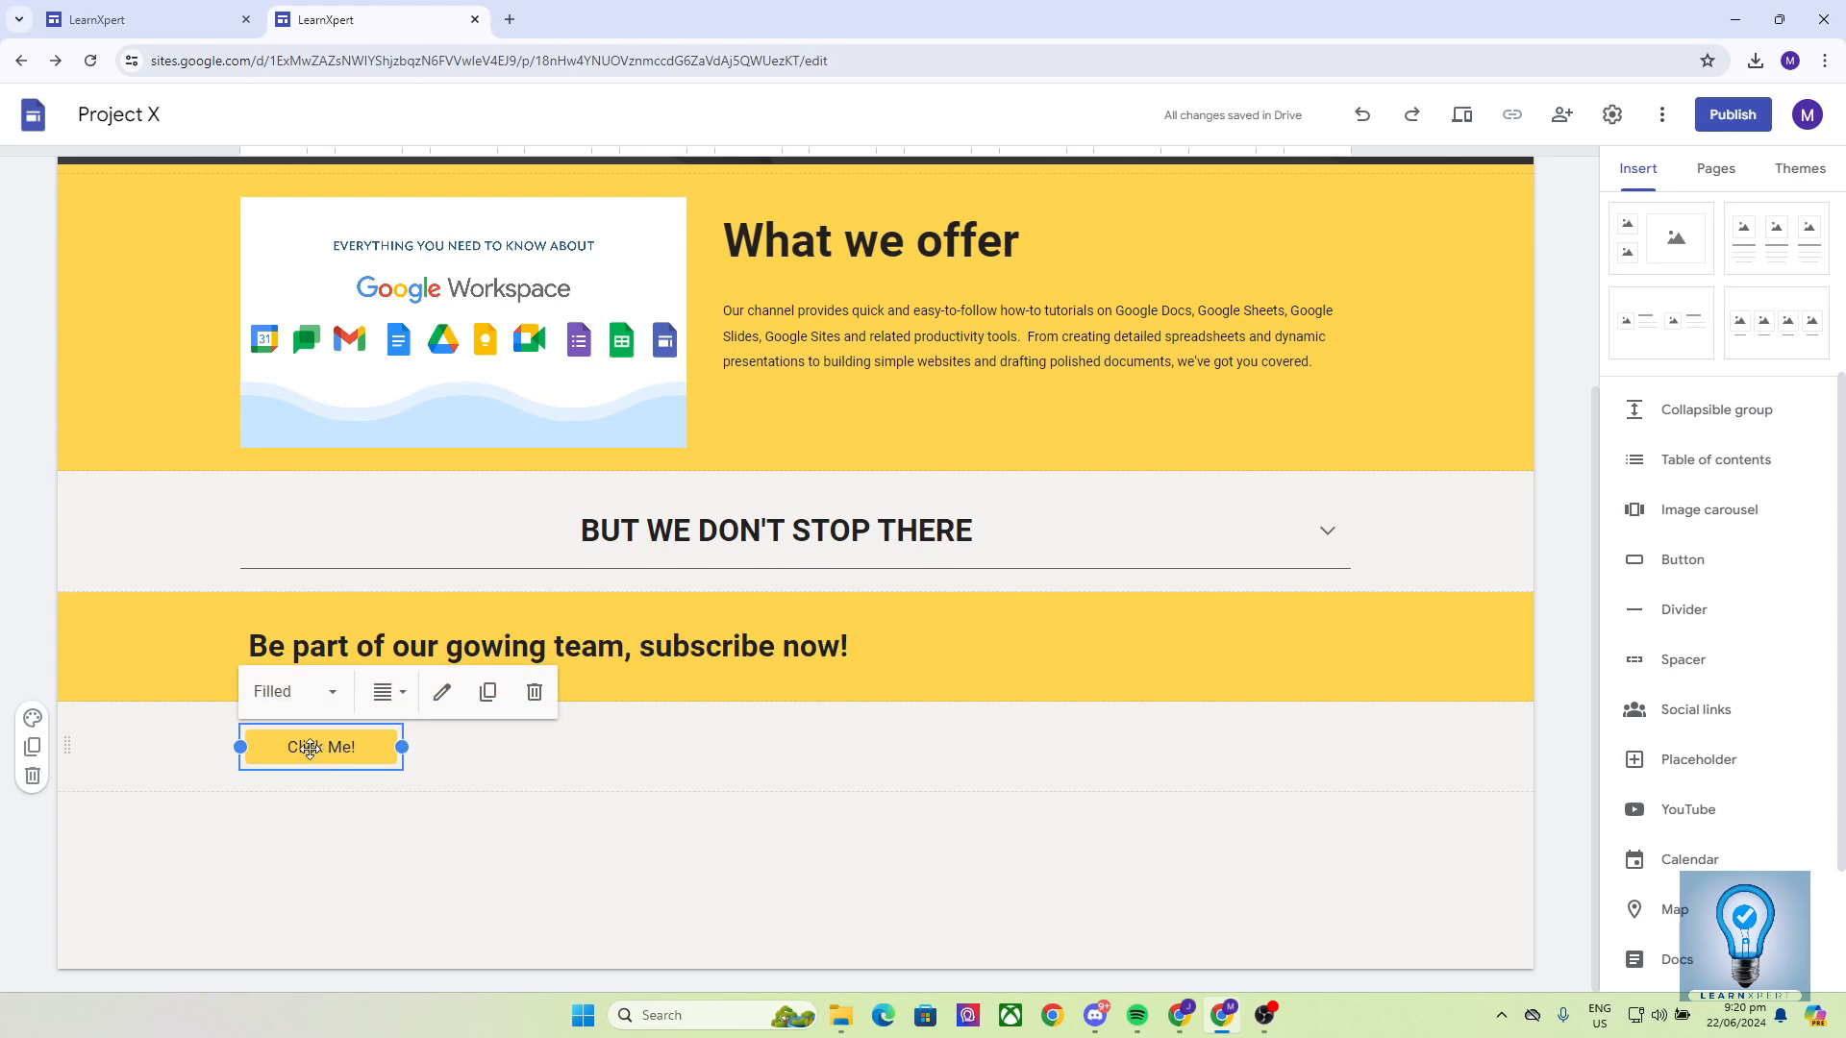
left_click_drag(308, 749, 1075, 735)
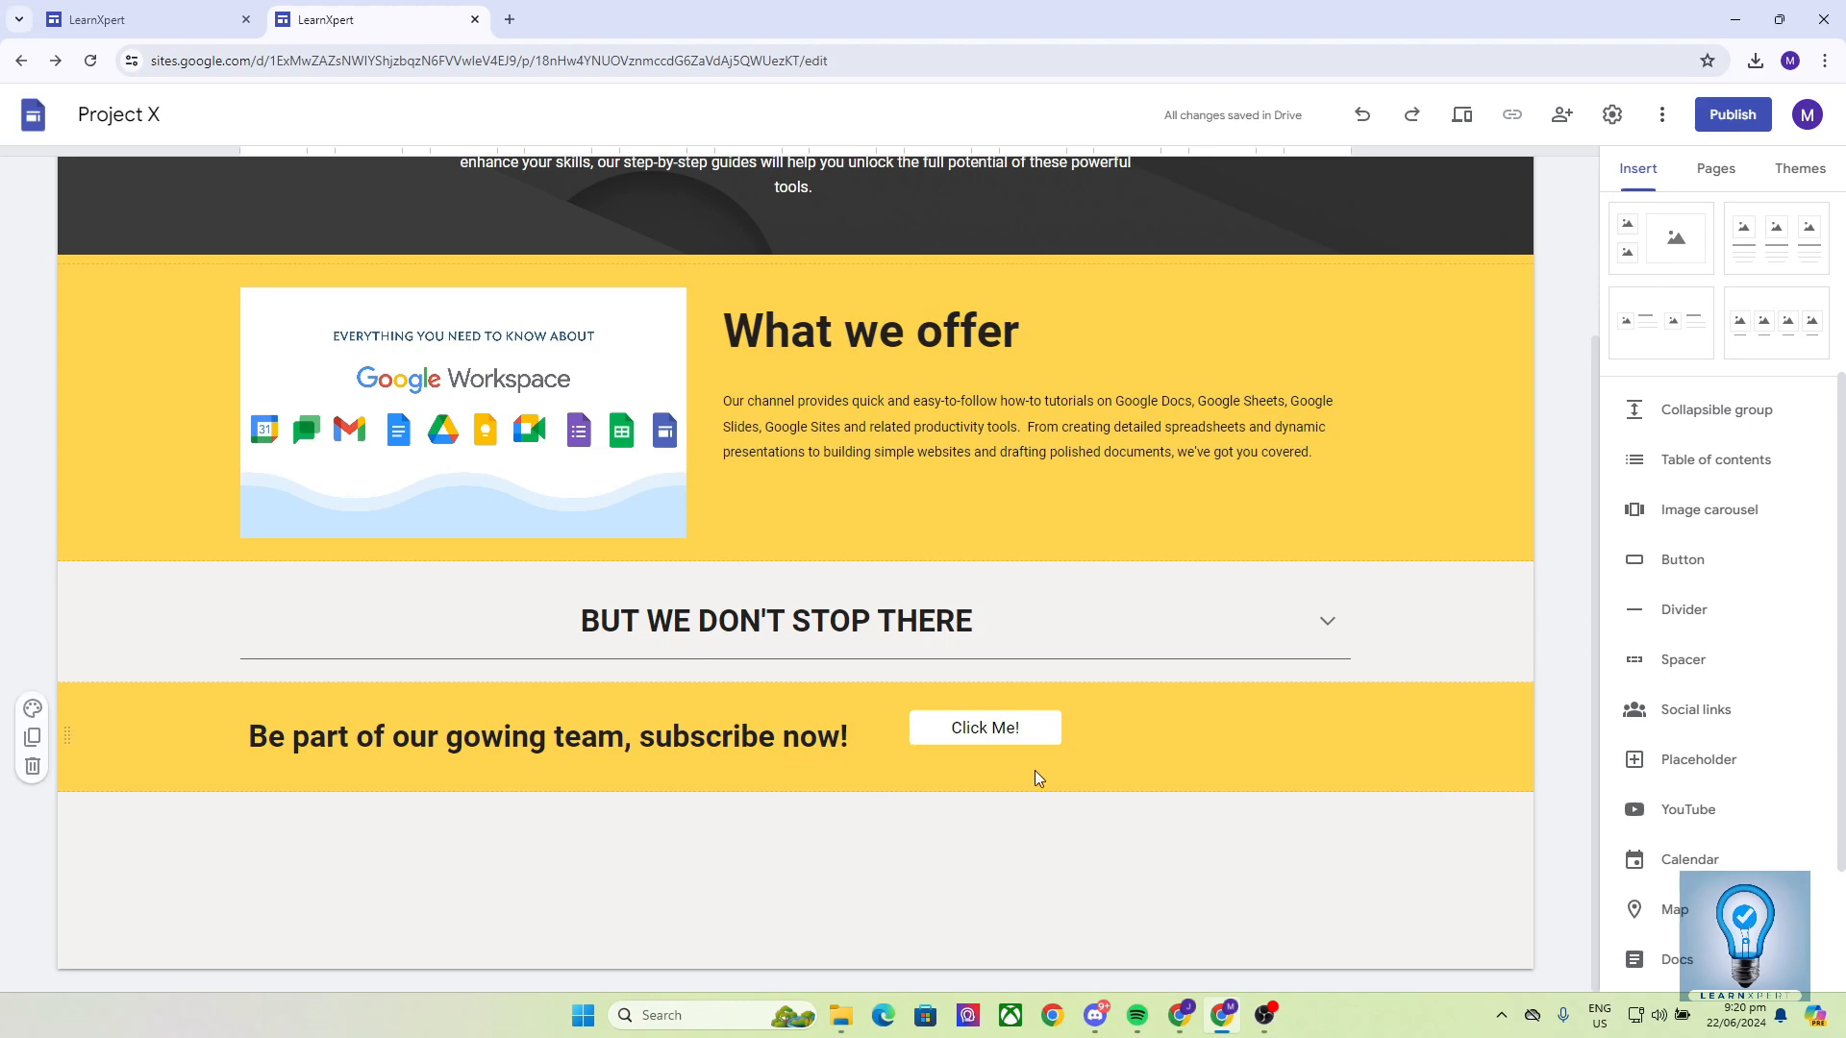
Check the page navigation across the header of the Project 5 site, then return to Project X
scroll(1010, 836, "up", 2)
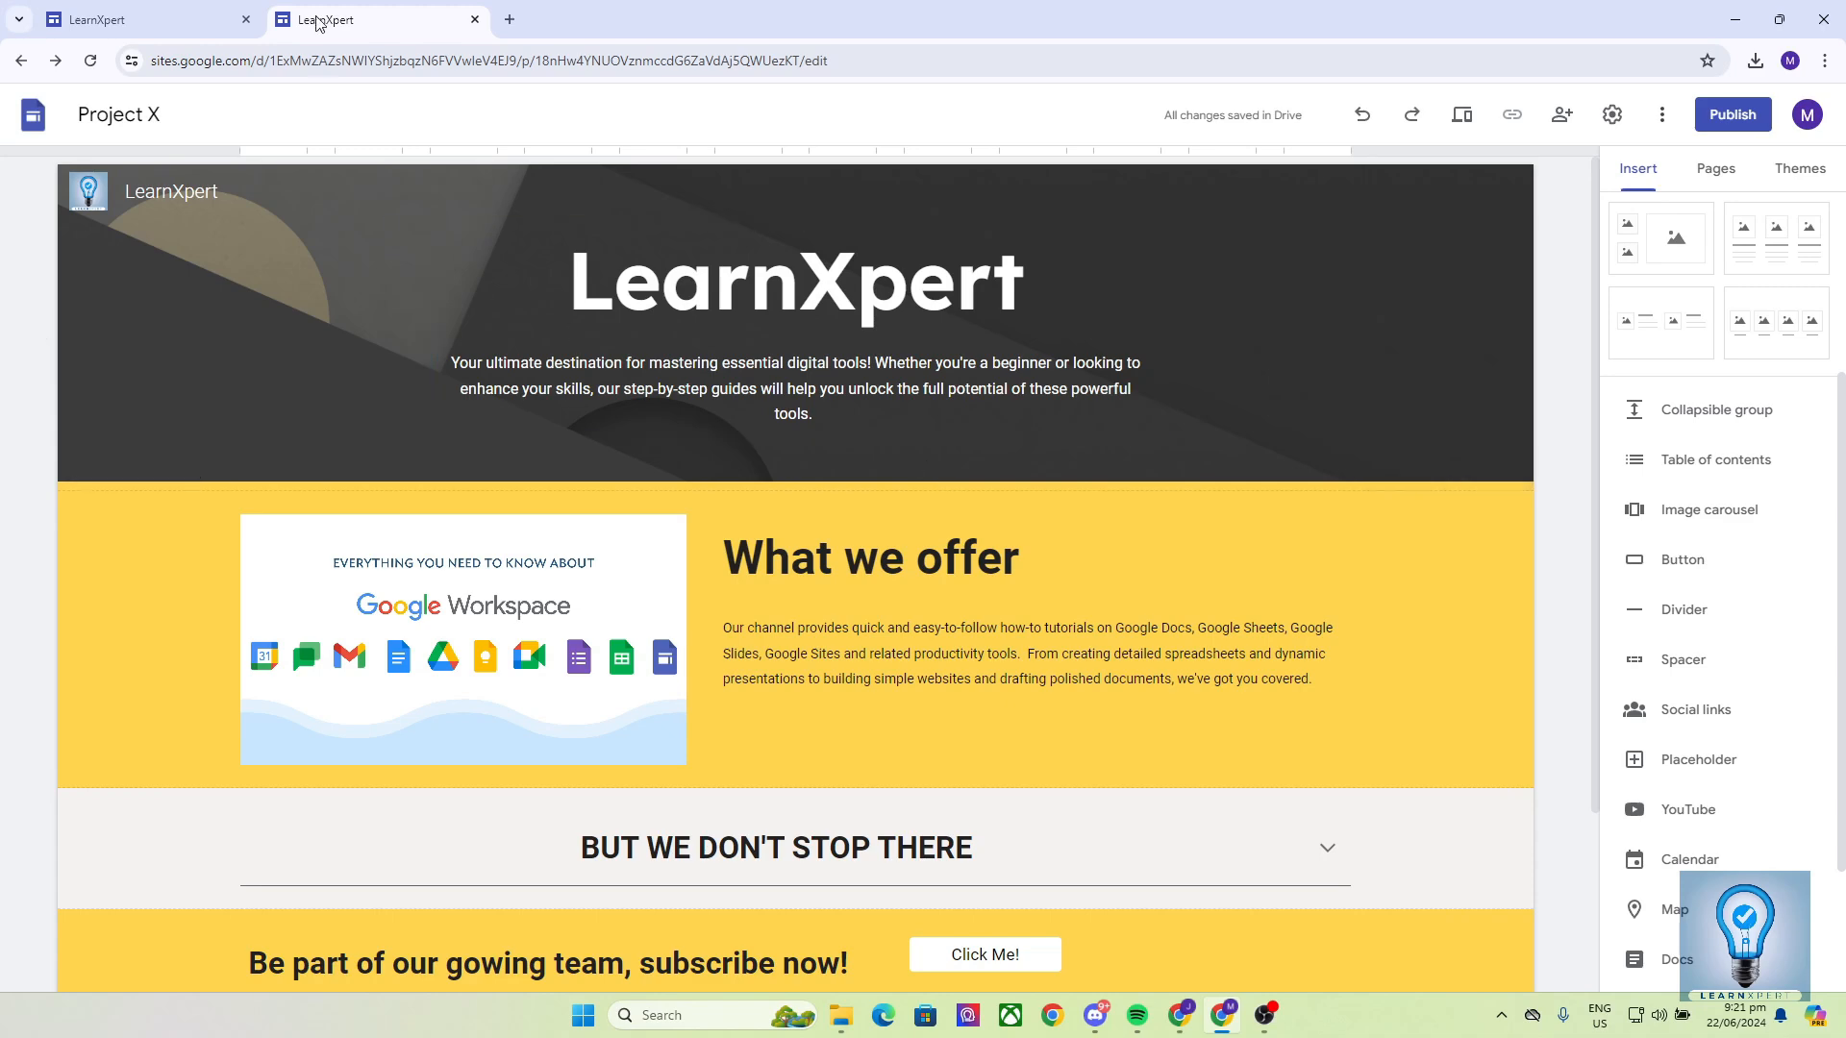
key("ctrl+shift+Tab")
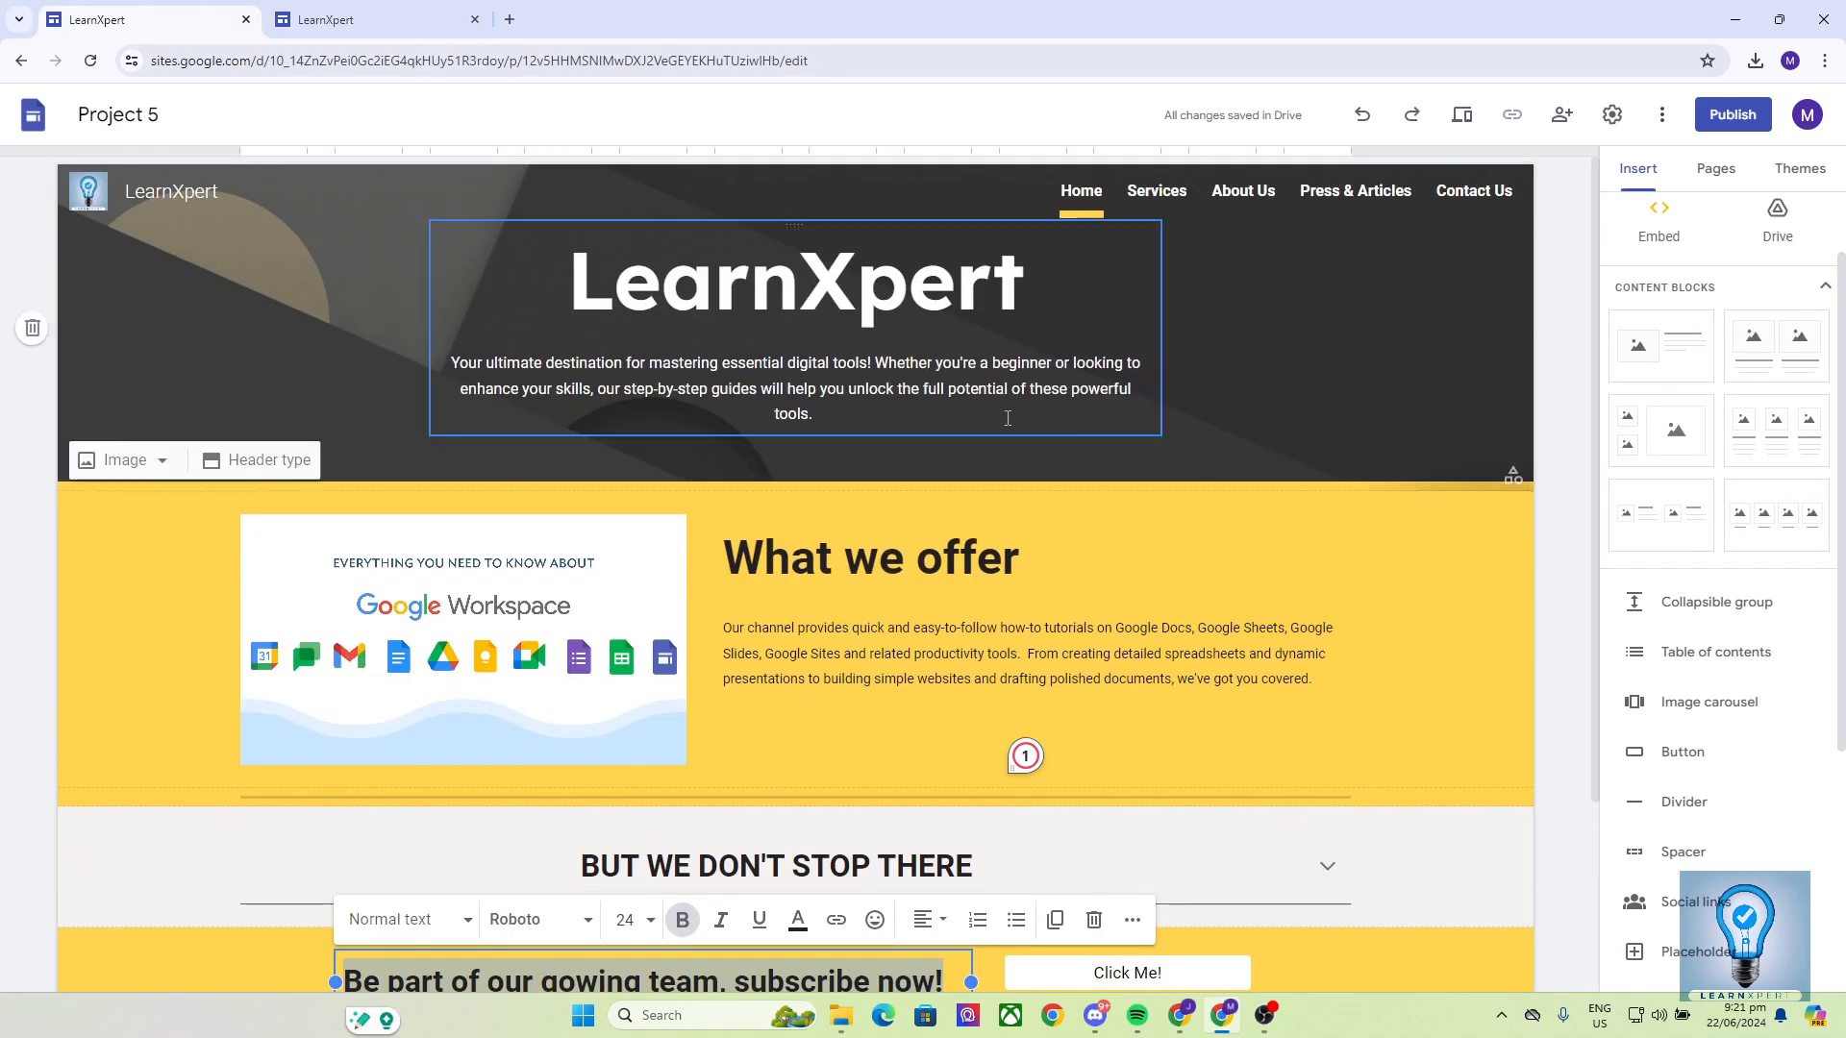
left_click(1154, 198)
left_click(1241, 194)
left_click(1157, 192)
left_click(1081, 191)
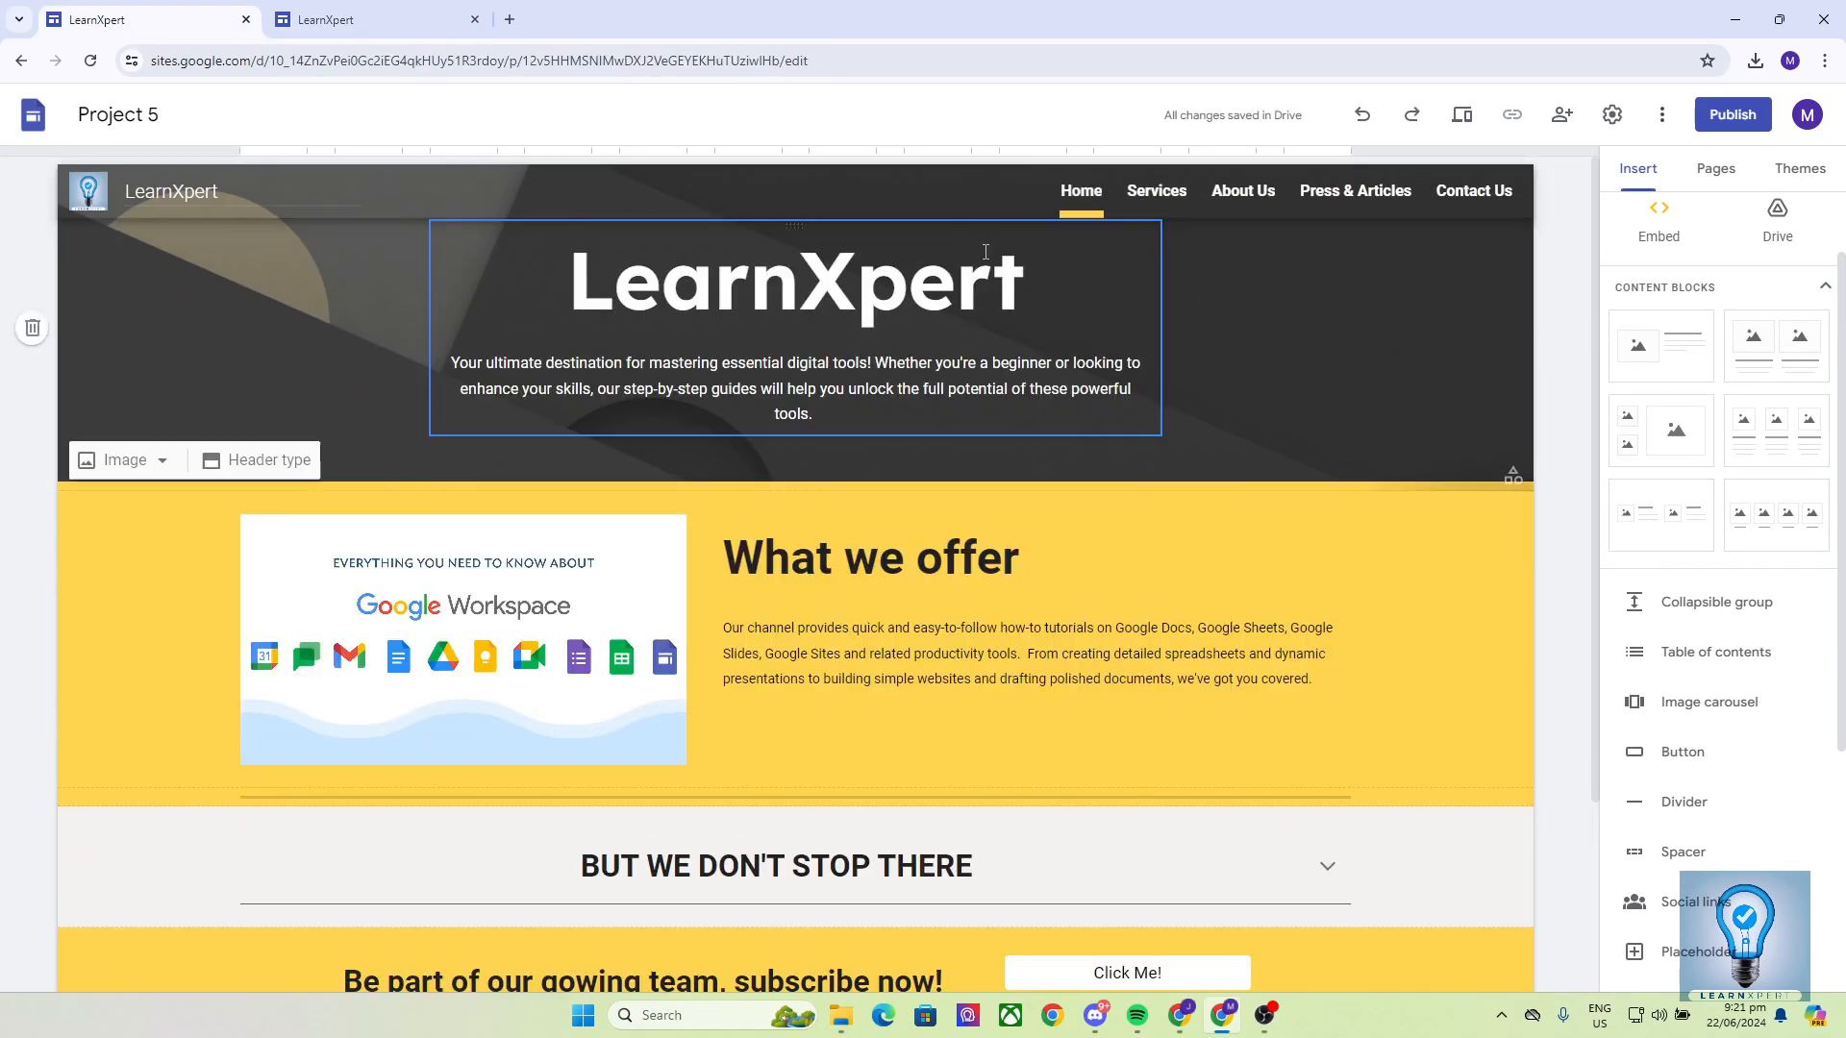
key("ctrl+Tab")
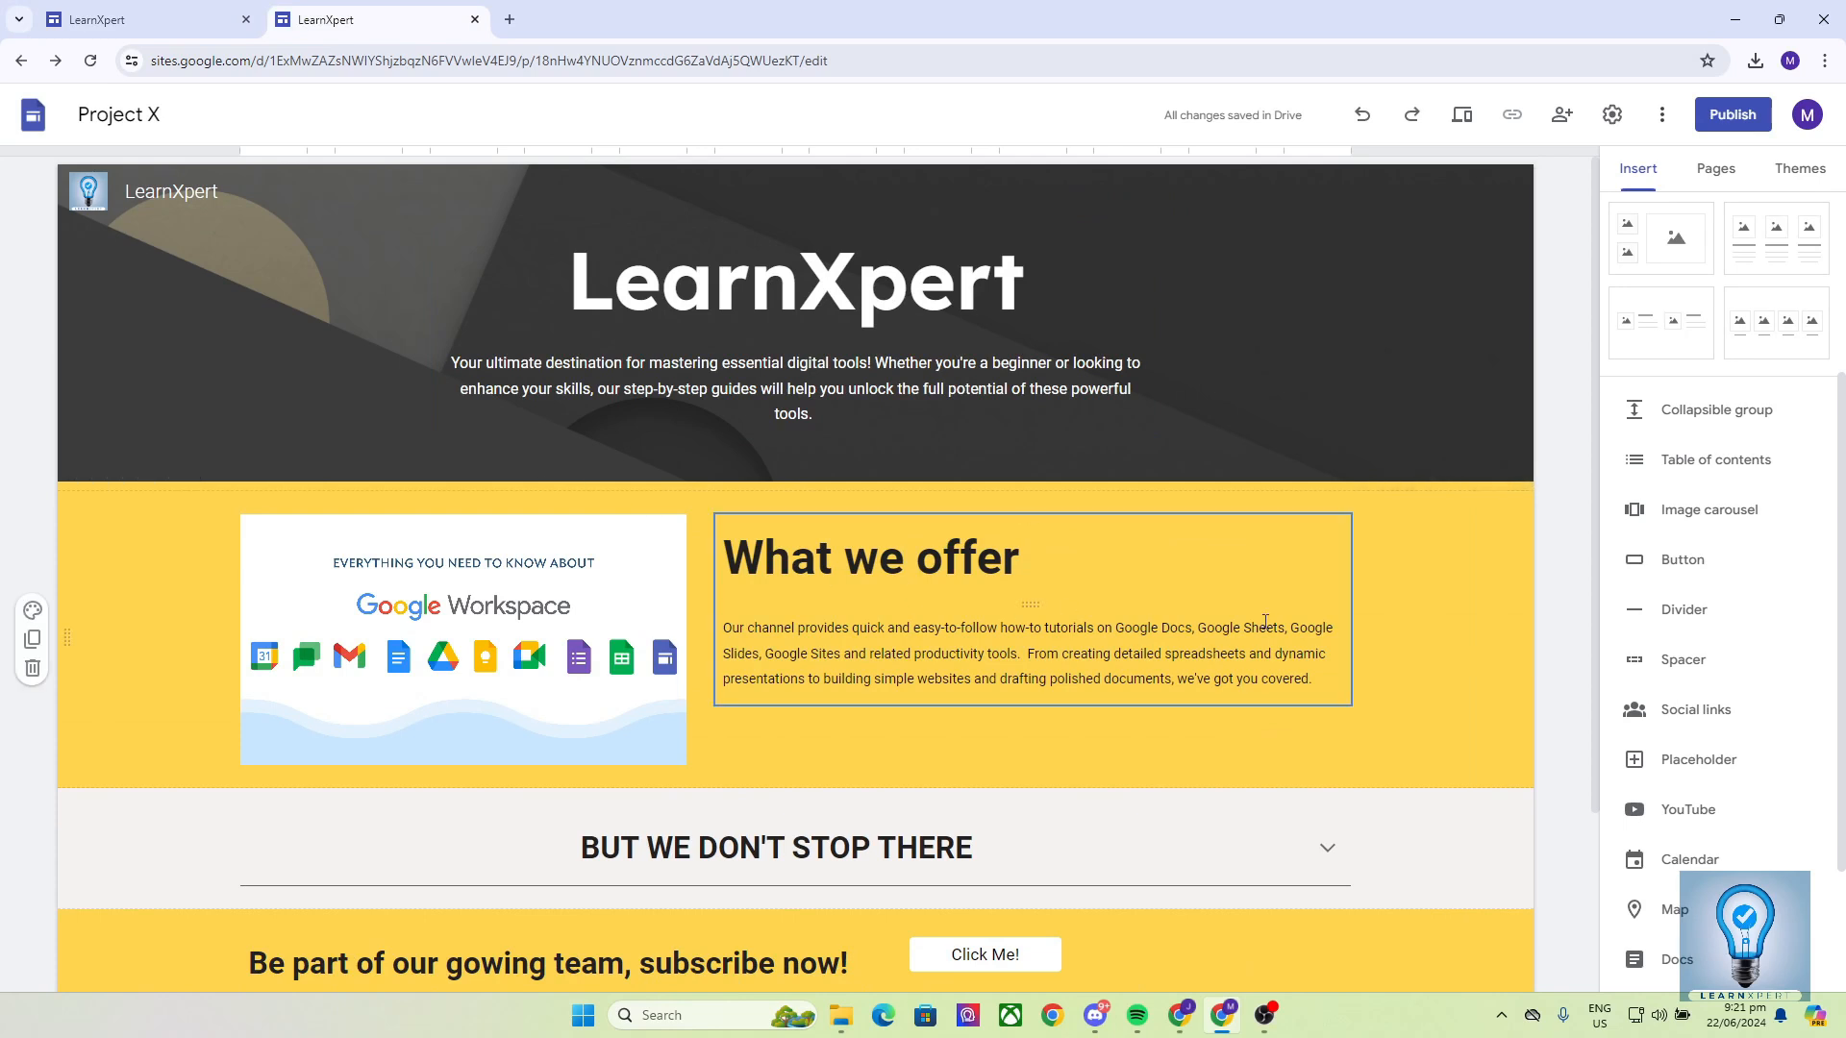
Add a new page named "Services" to Project X, checking Project 5's Services page for reference
scroll(1769, 644, "up", 3)
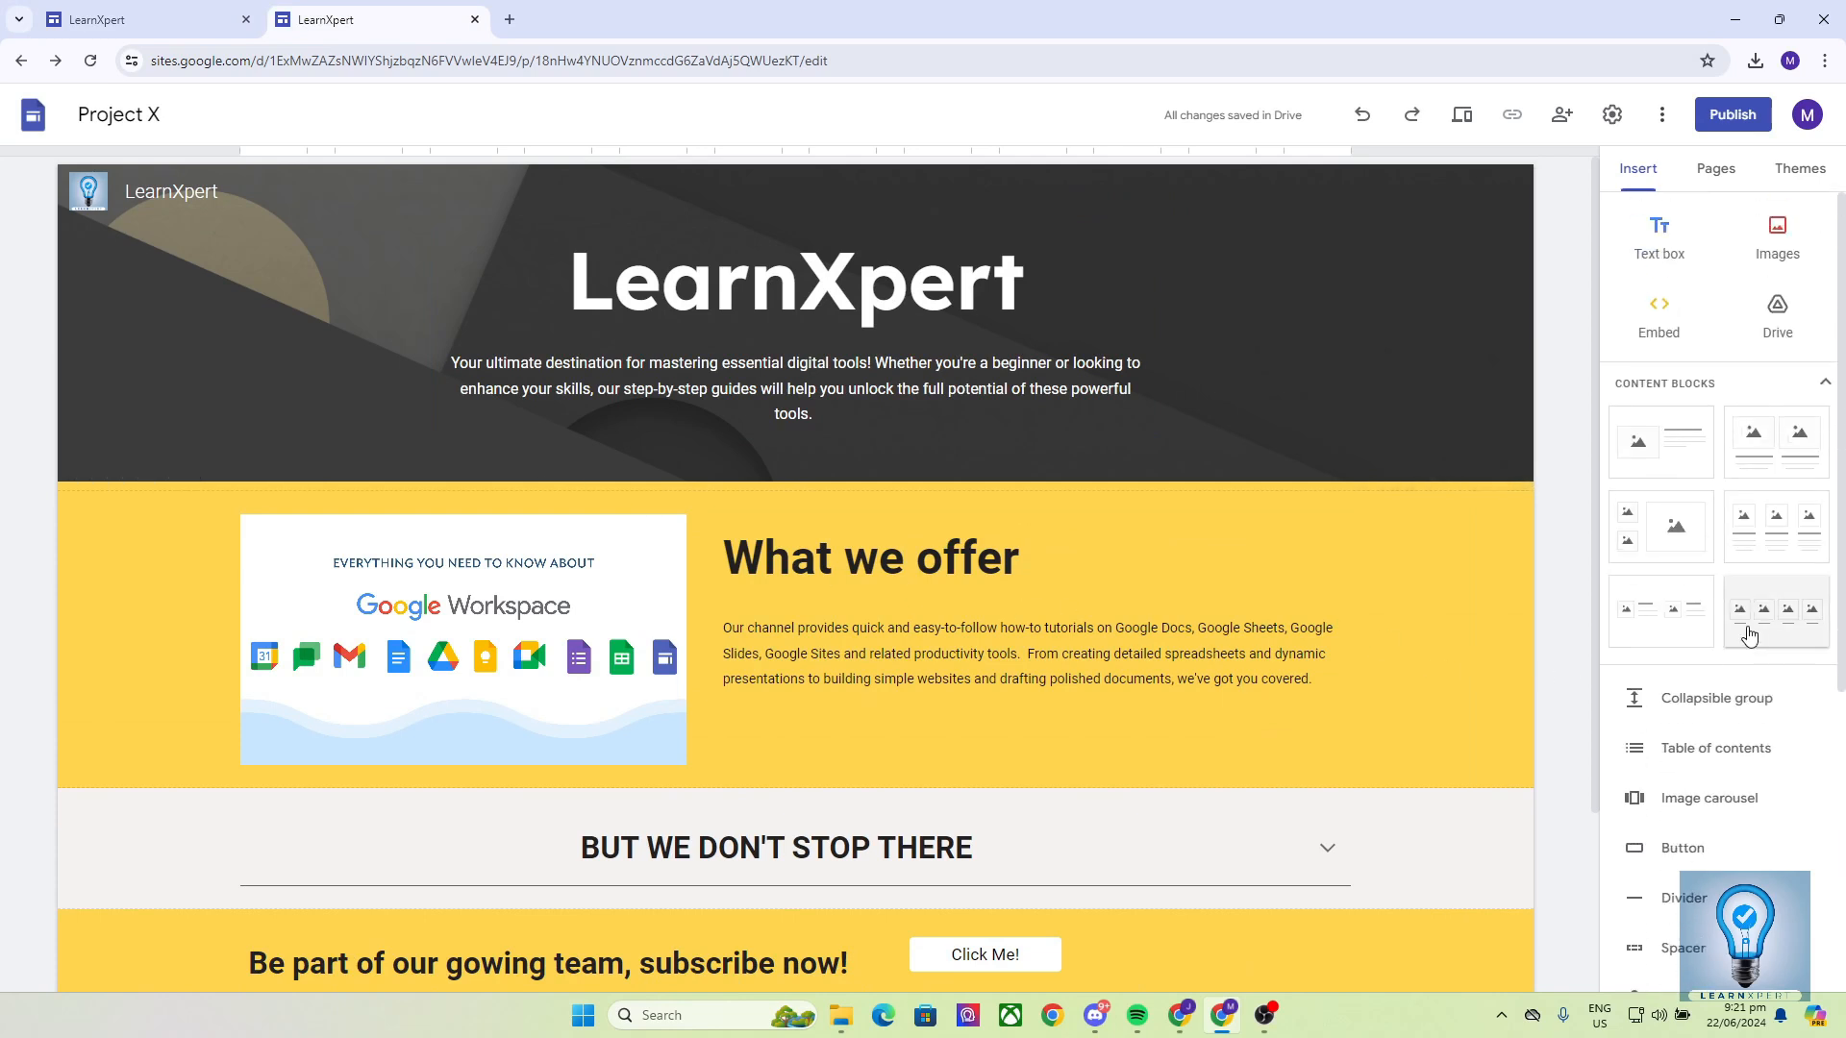
left_click(1718, 169)
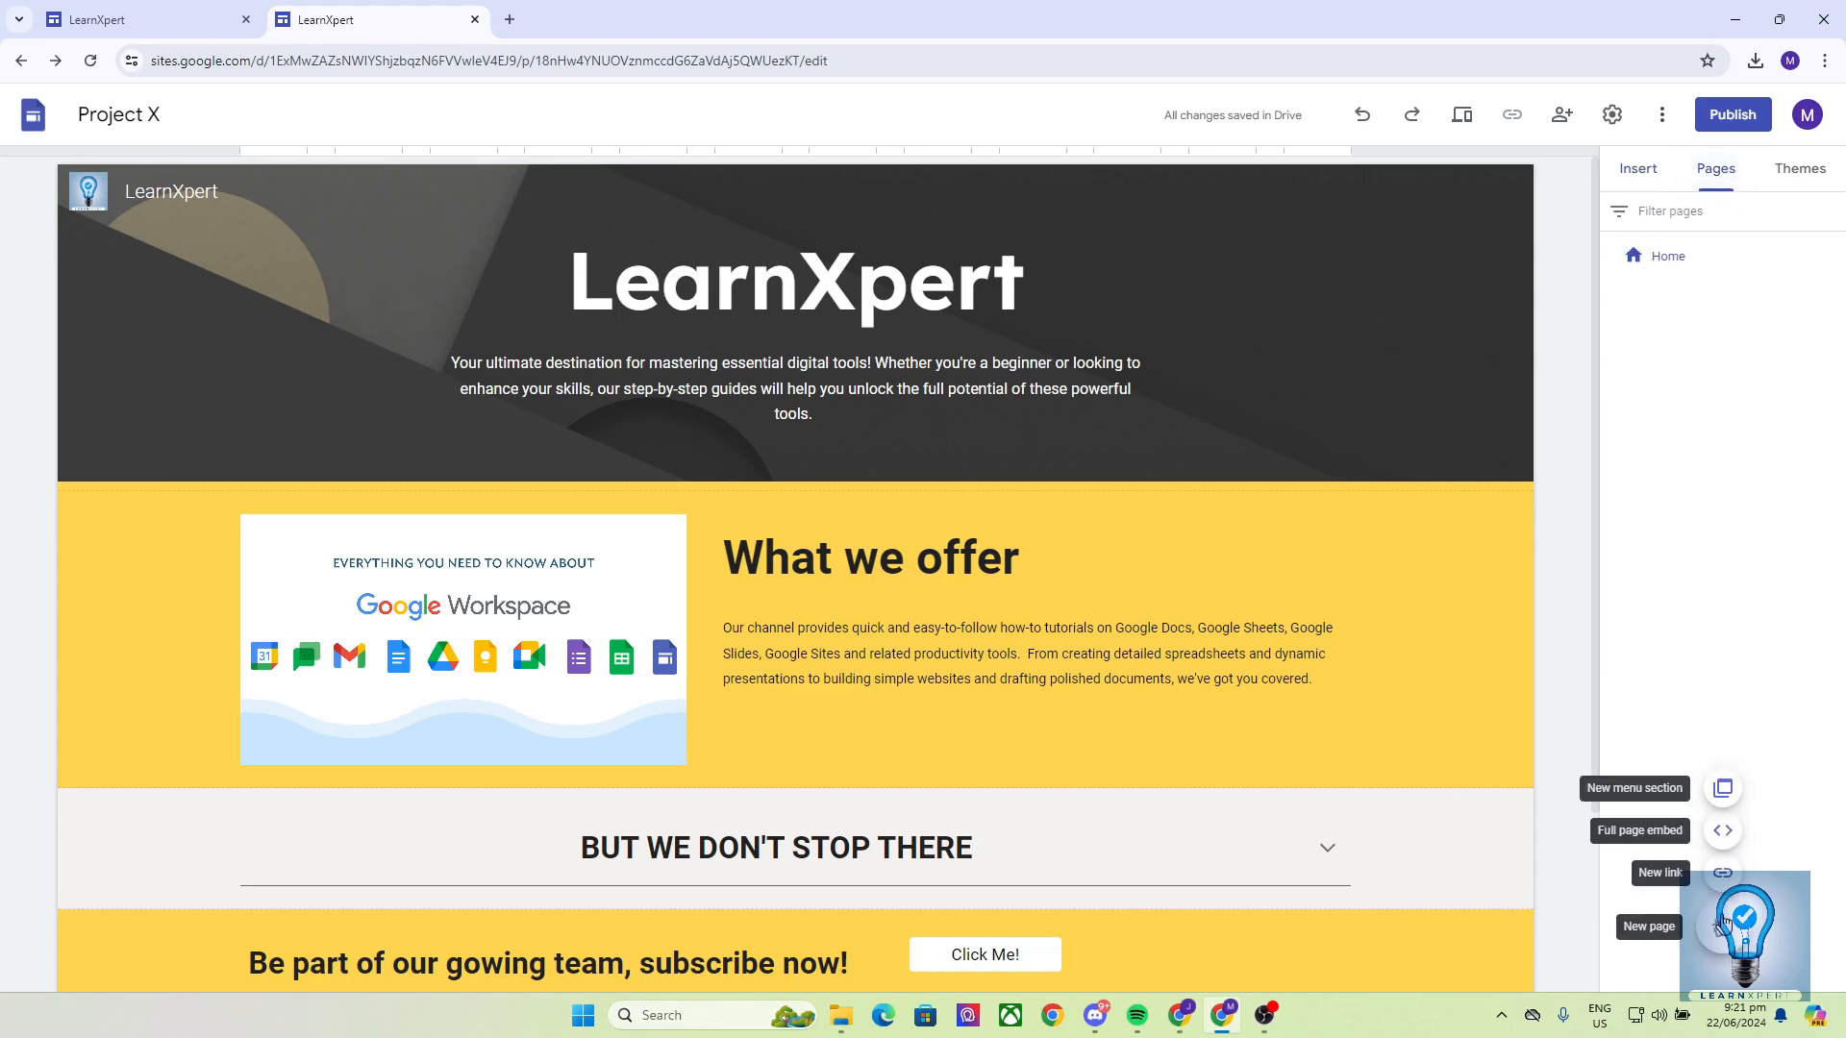
left_click(1723, 923)
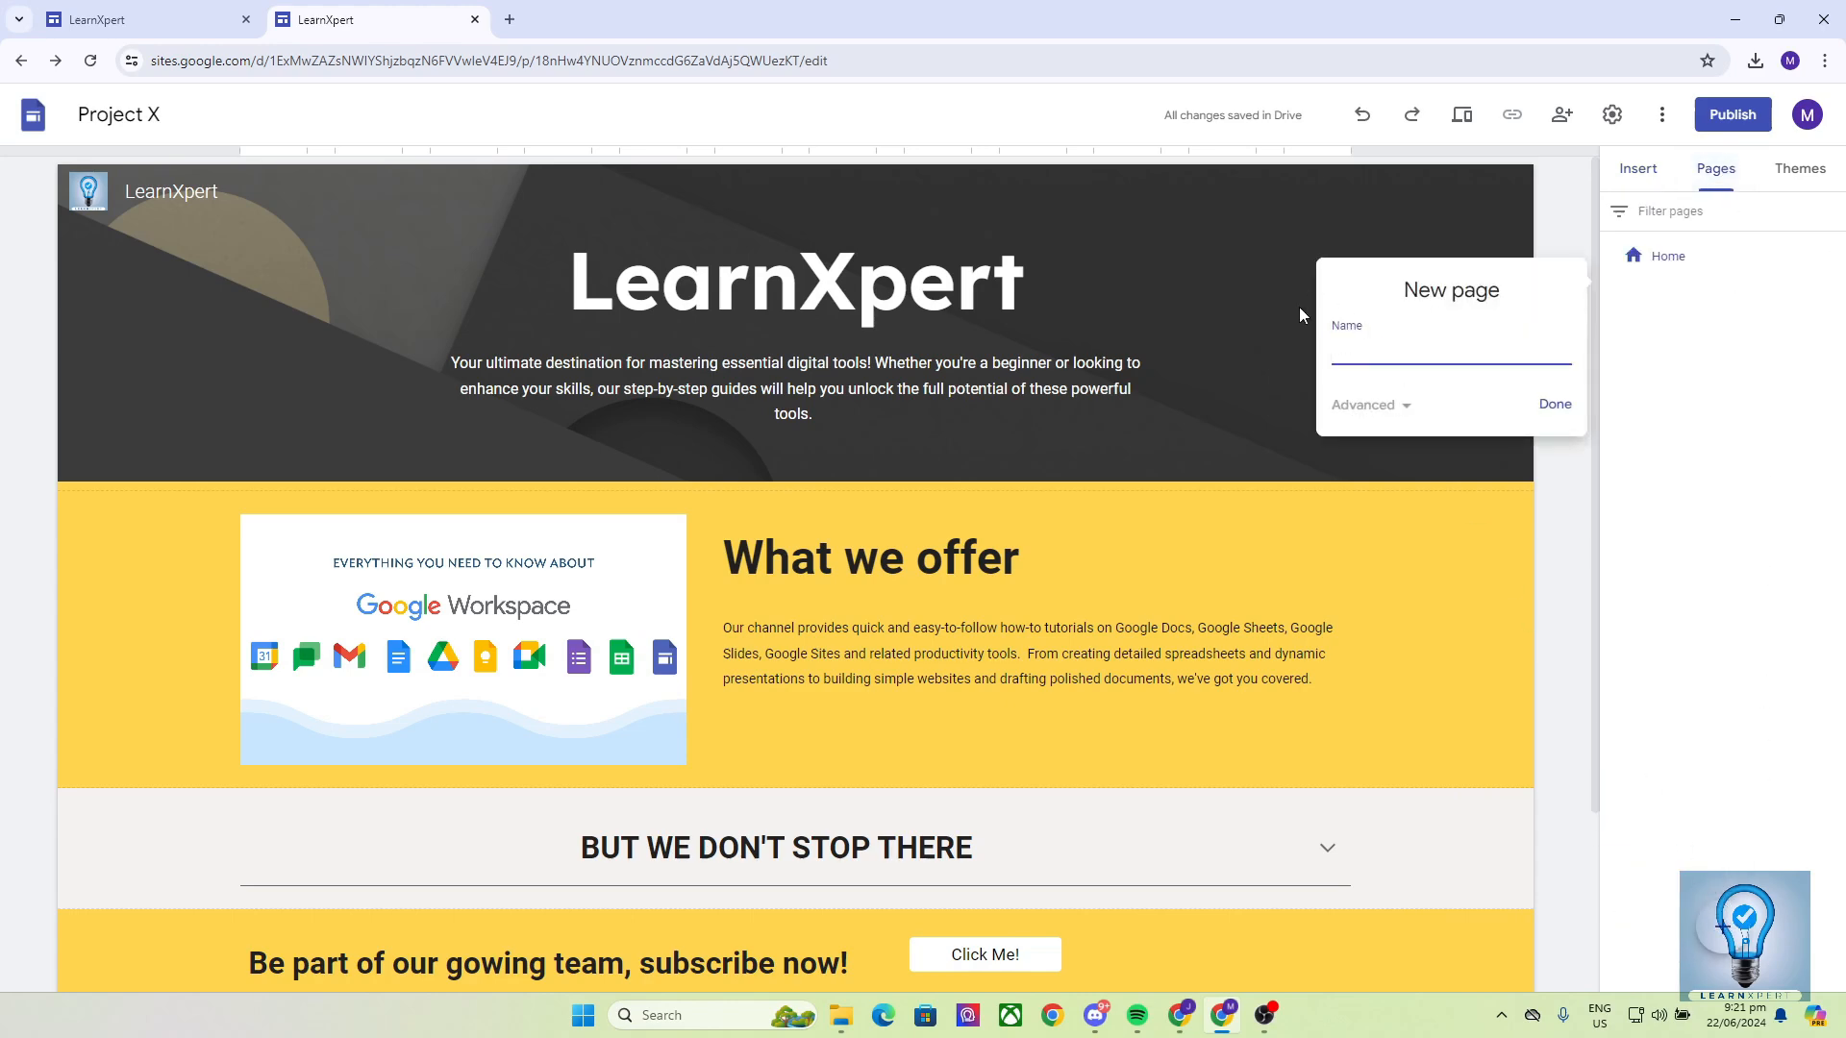
left_click(174, 10)
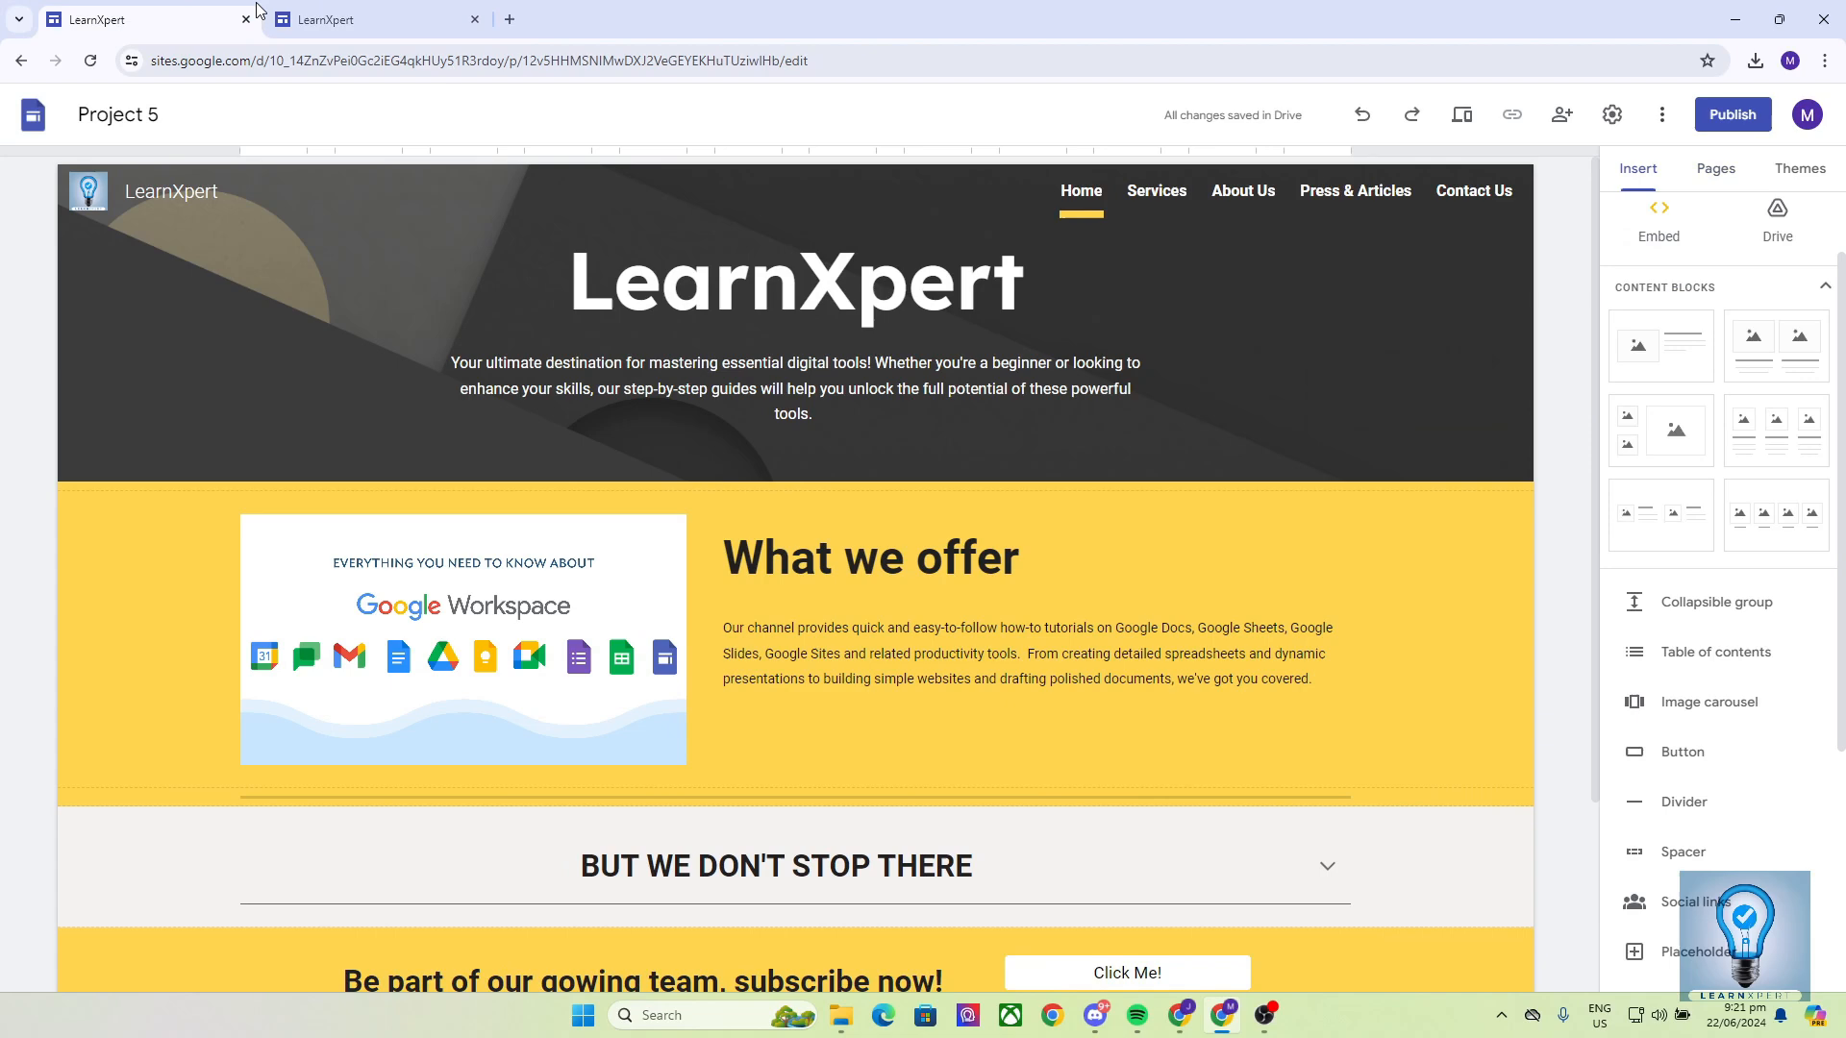
left_click(365, 19)
left_click(154, 19)
left_click(1156, 190)
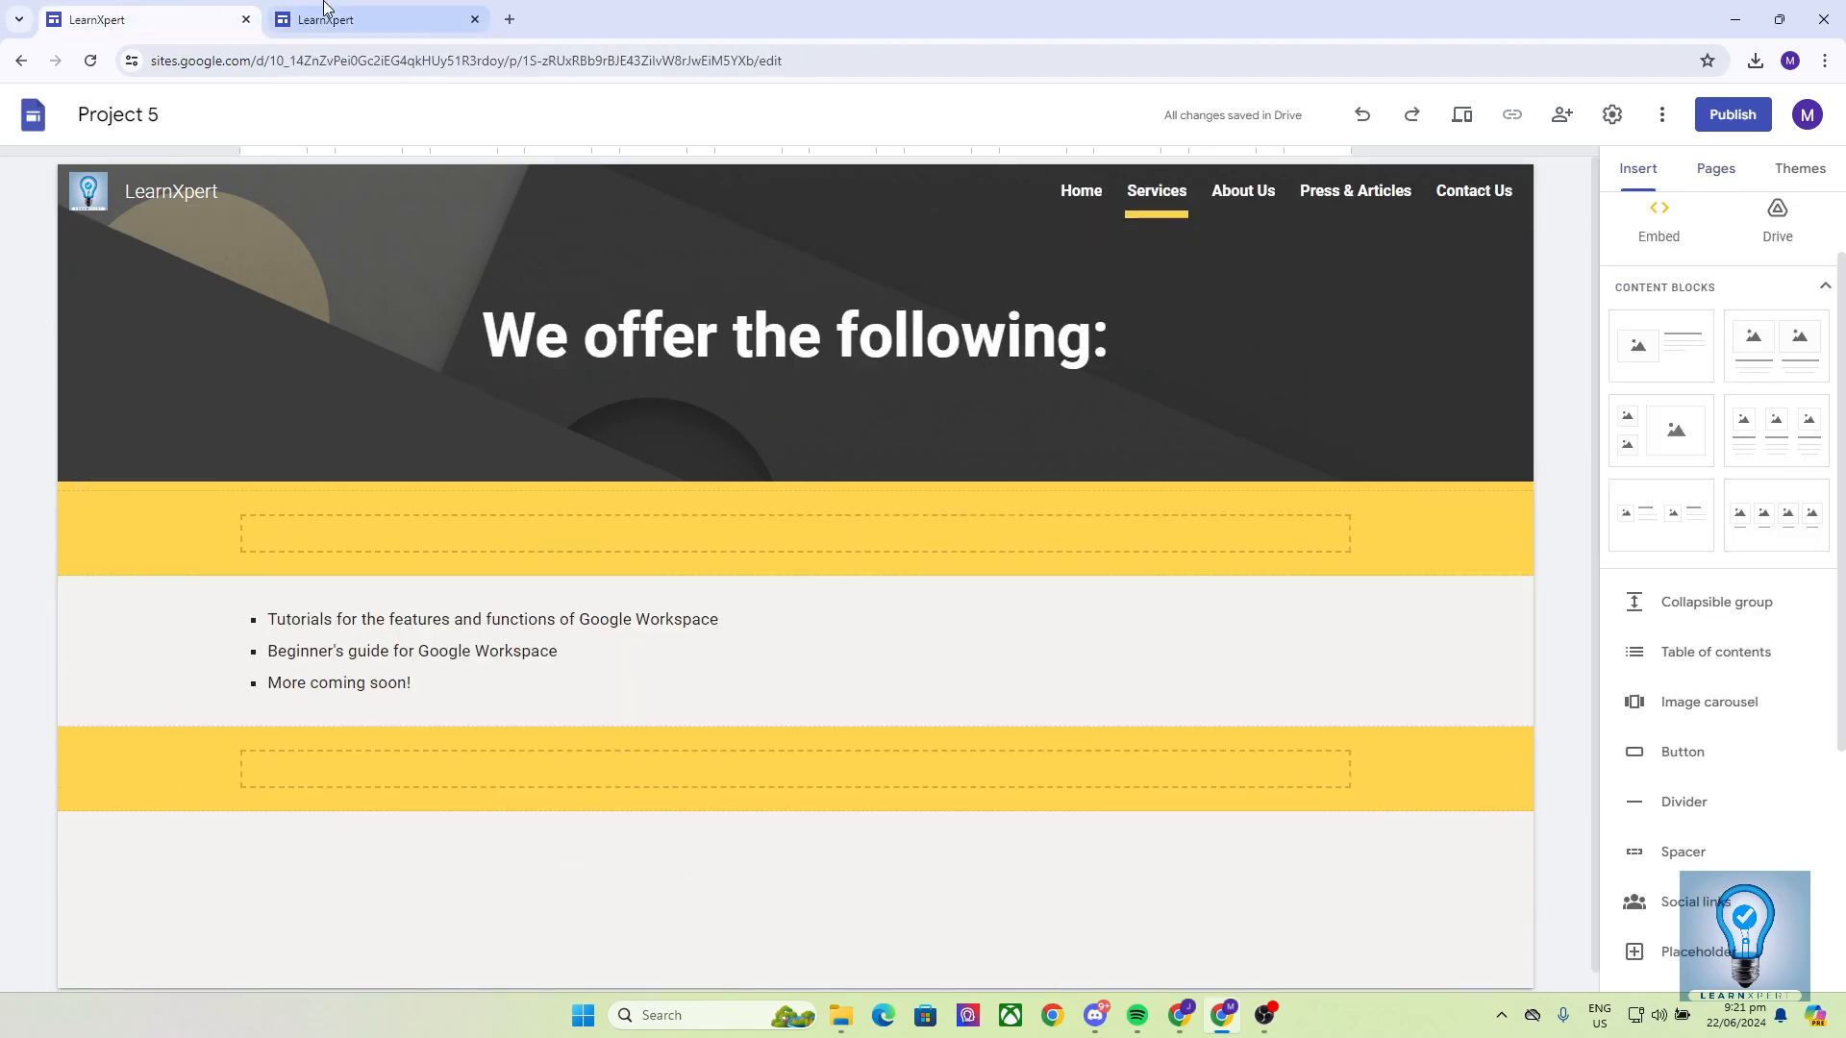
left_click(366, 20)
type("Serviec")
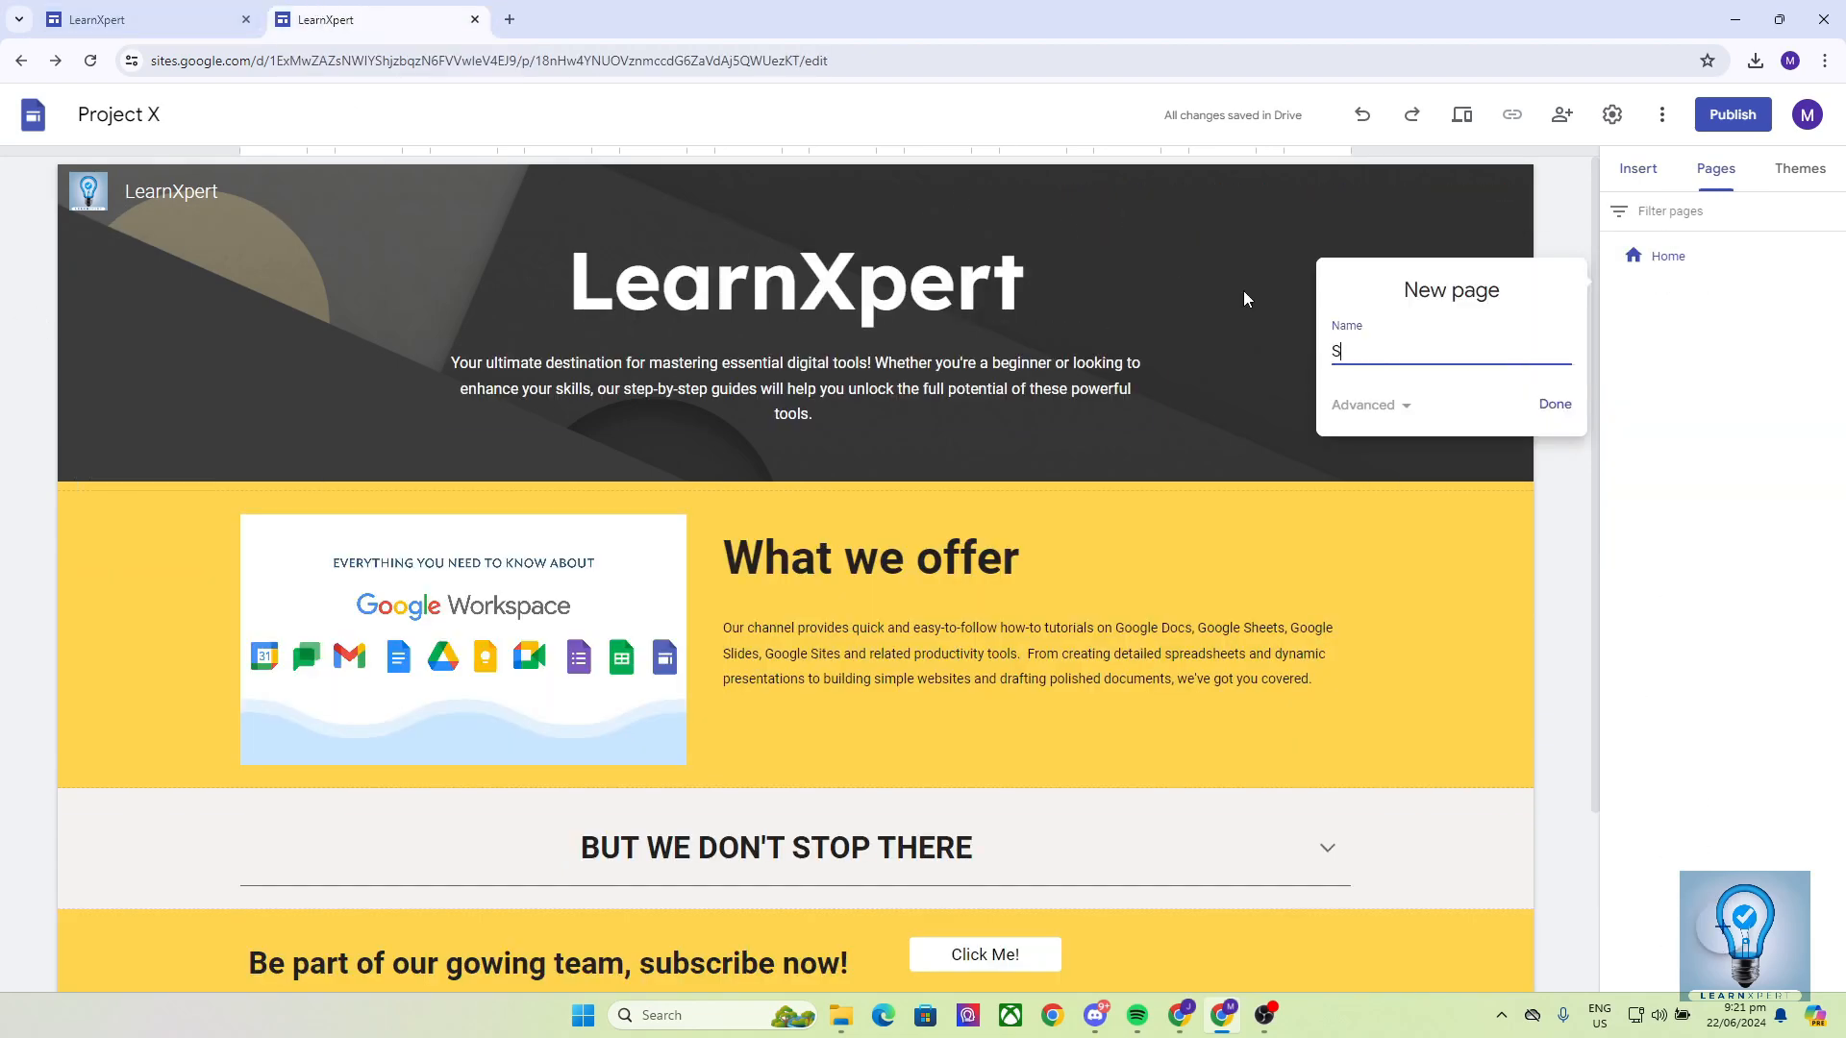
key("BackSpace")
key("BackSpace")
type("ces")
key("Return")
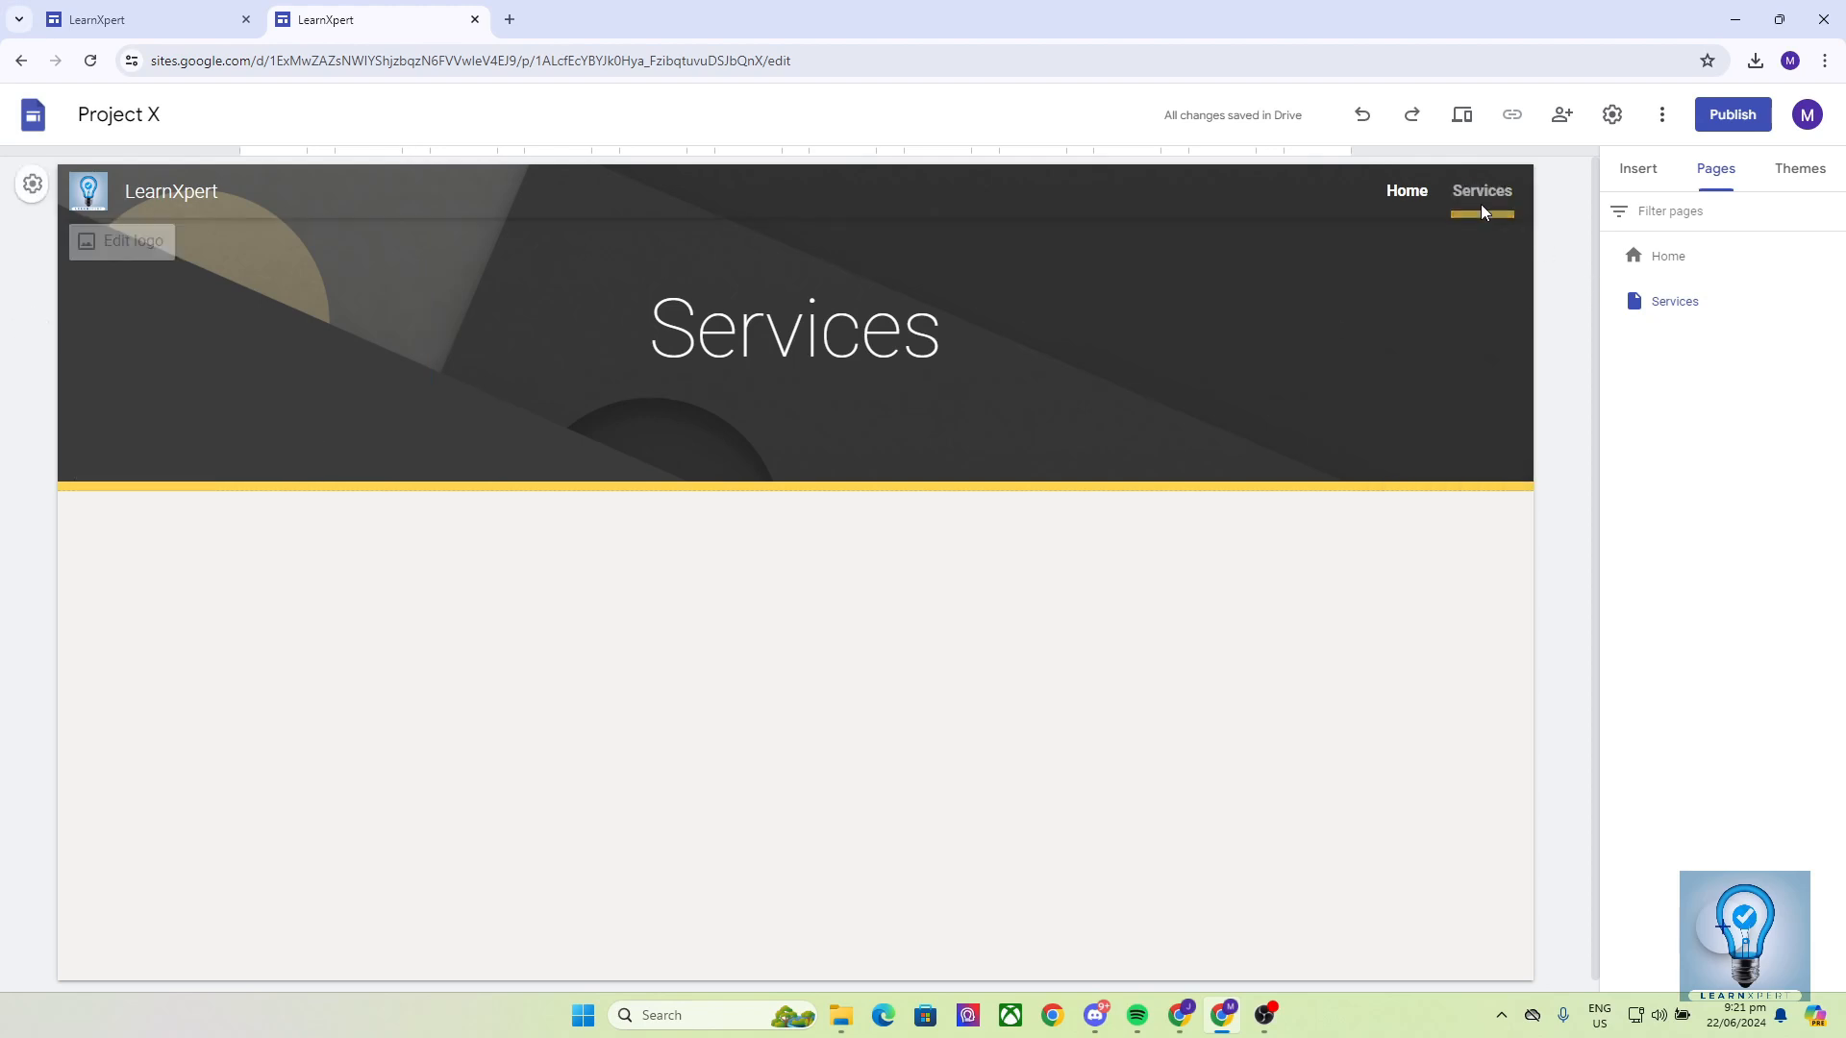
Check the next page name in Project 5 and add a new page named "About Us" to Project X
left_click(164, 10)
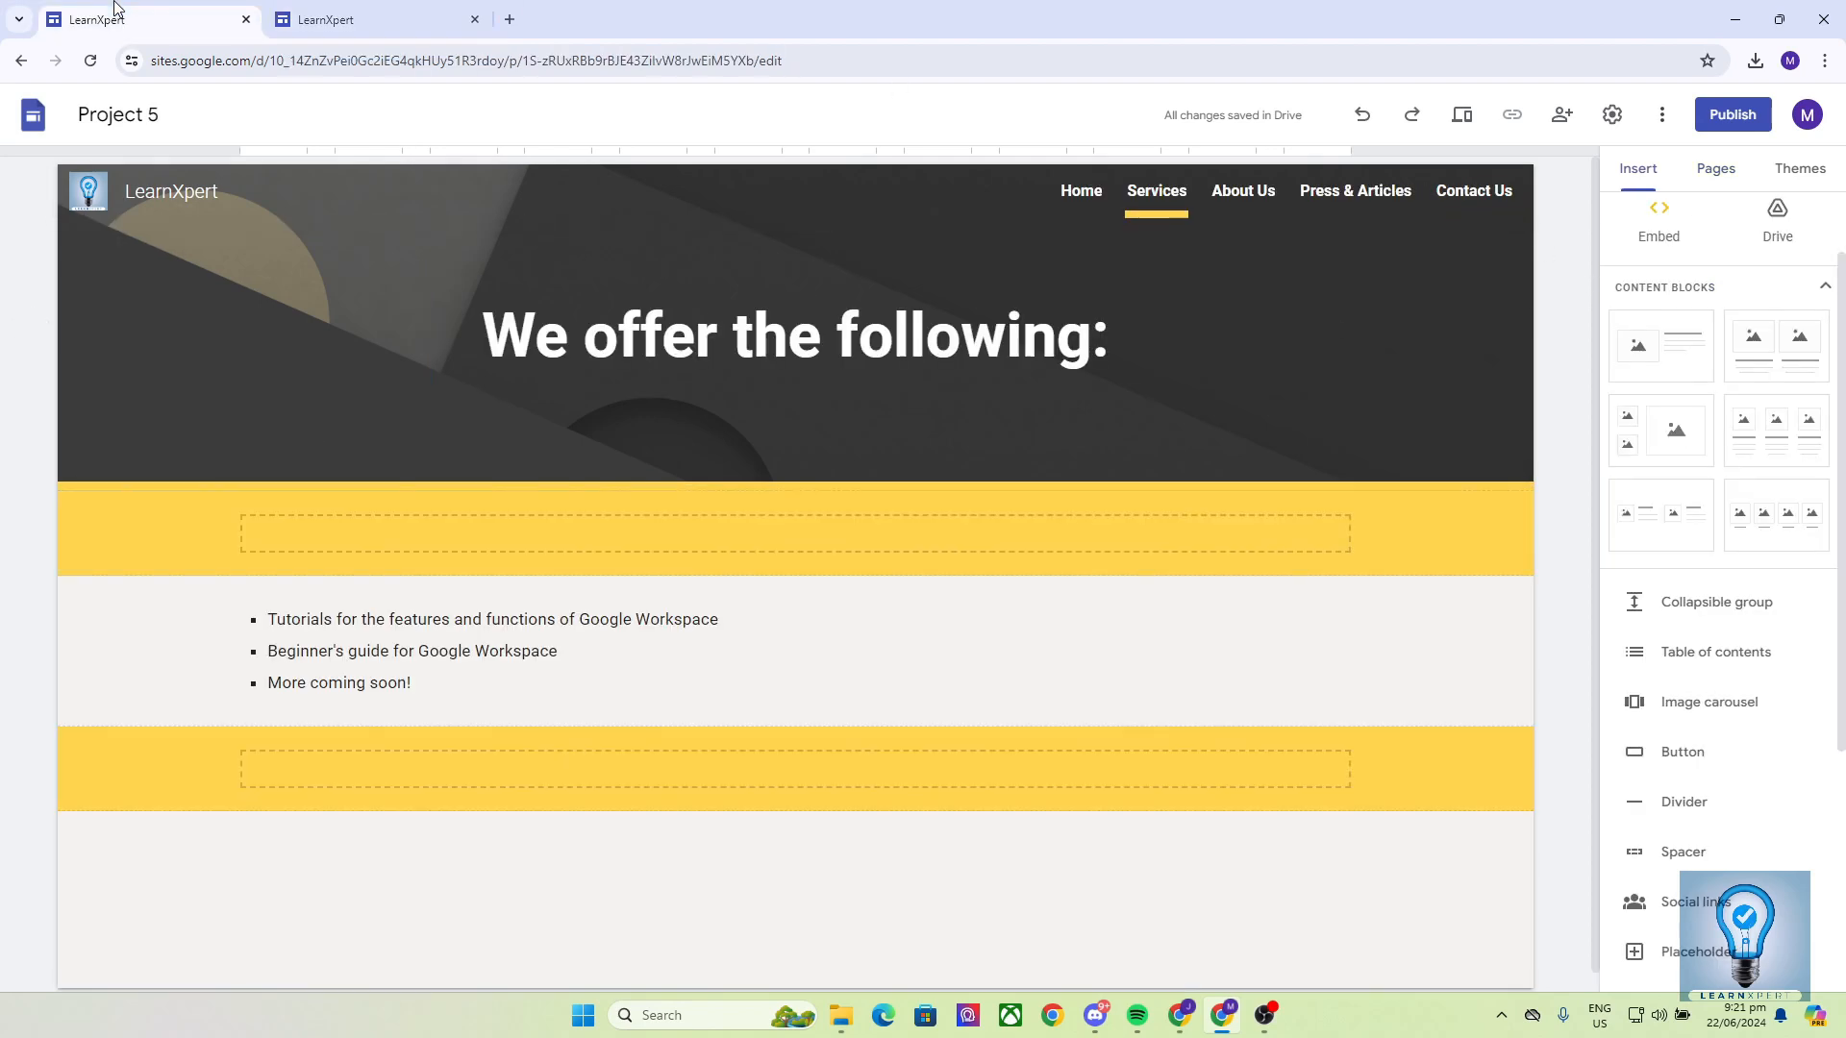
left_click(385, 19)
left_click(1712, 928)
type("About Us")
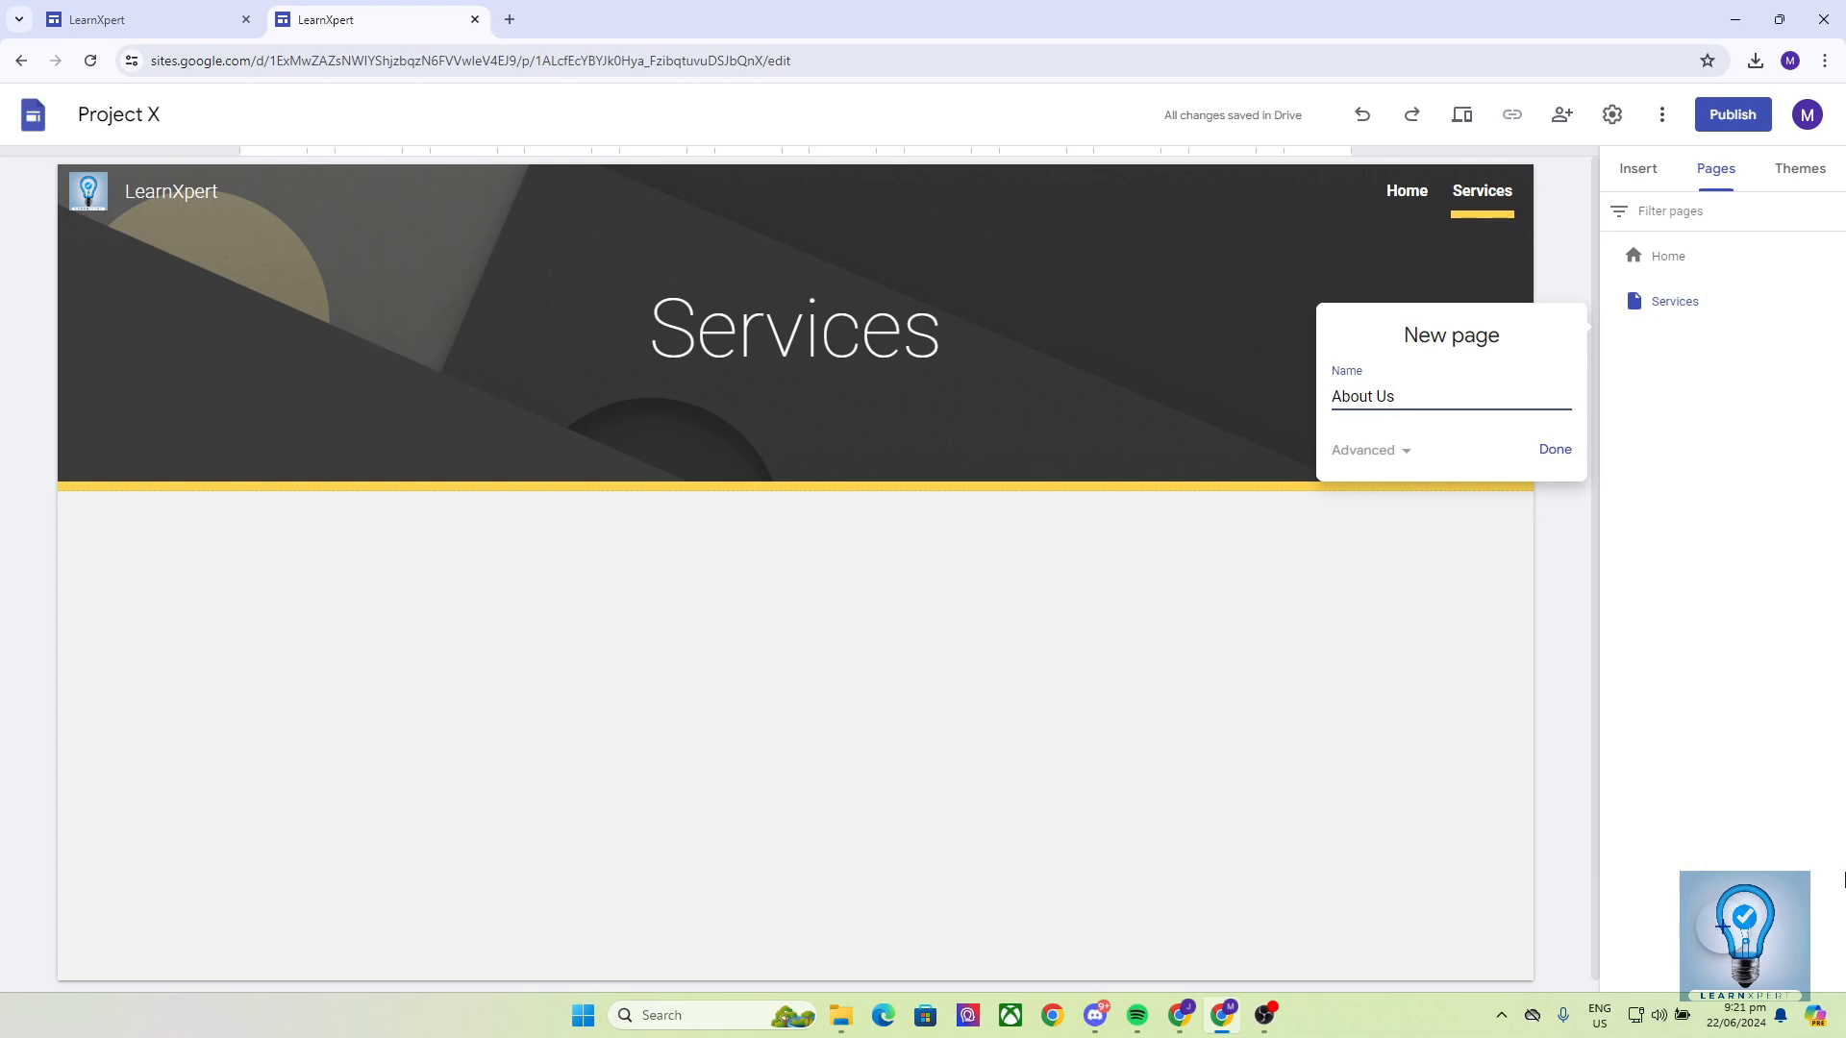
key("Return")
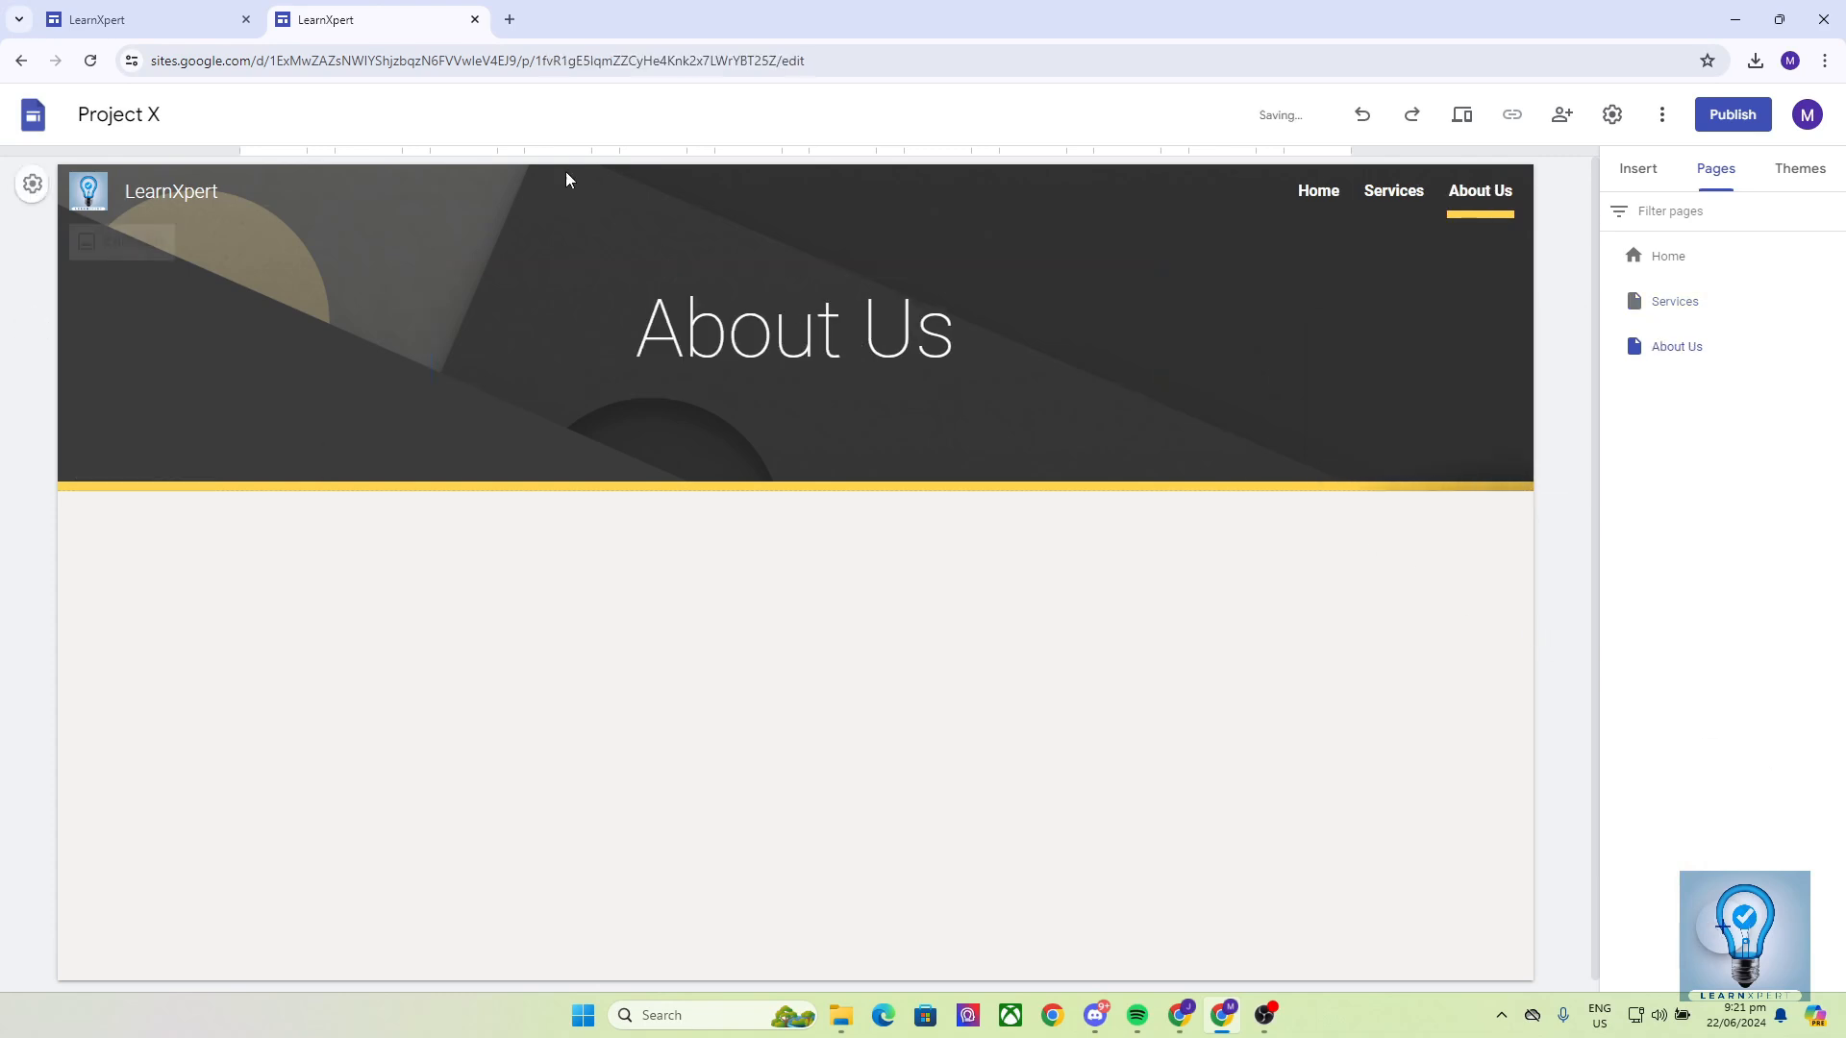
Check Project 5's navigation again and add a new page named "Press & Articles" to Project X
left_click(214, 10)
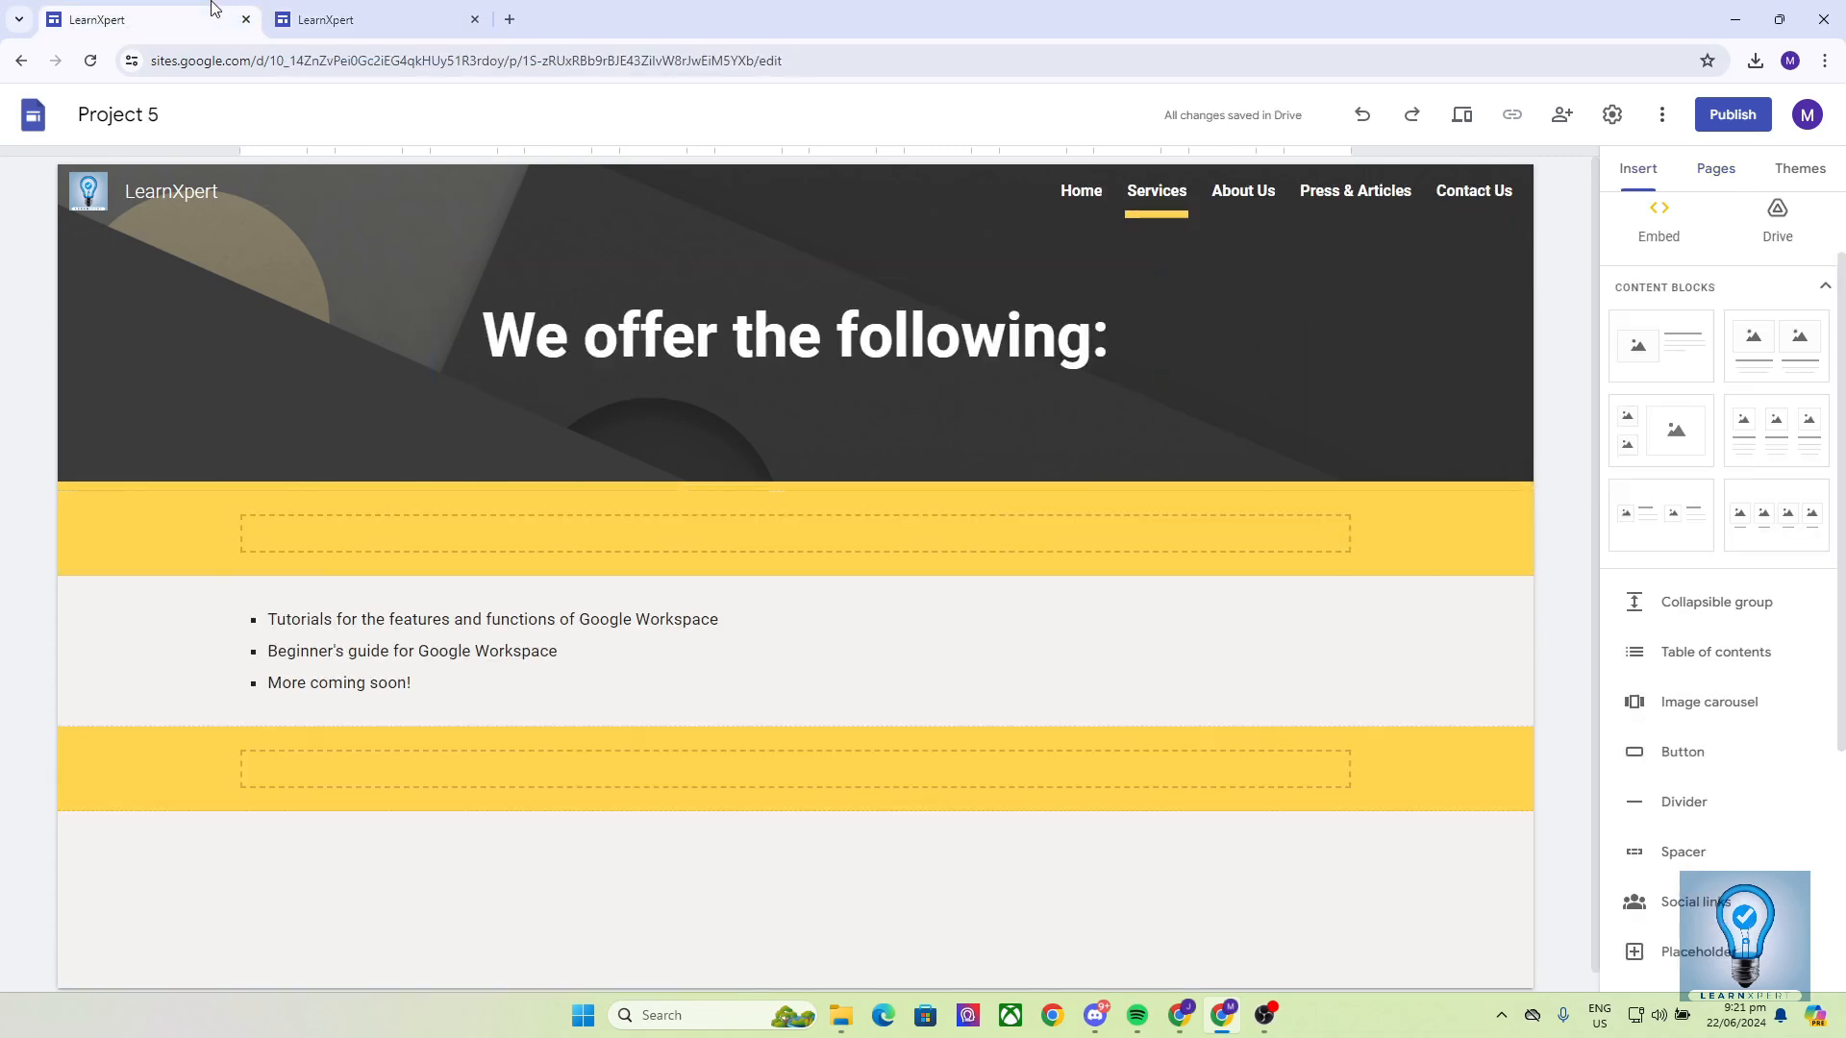
left_click(308, 8)
left_click(1728, 929)
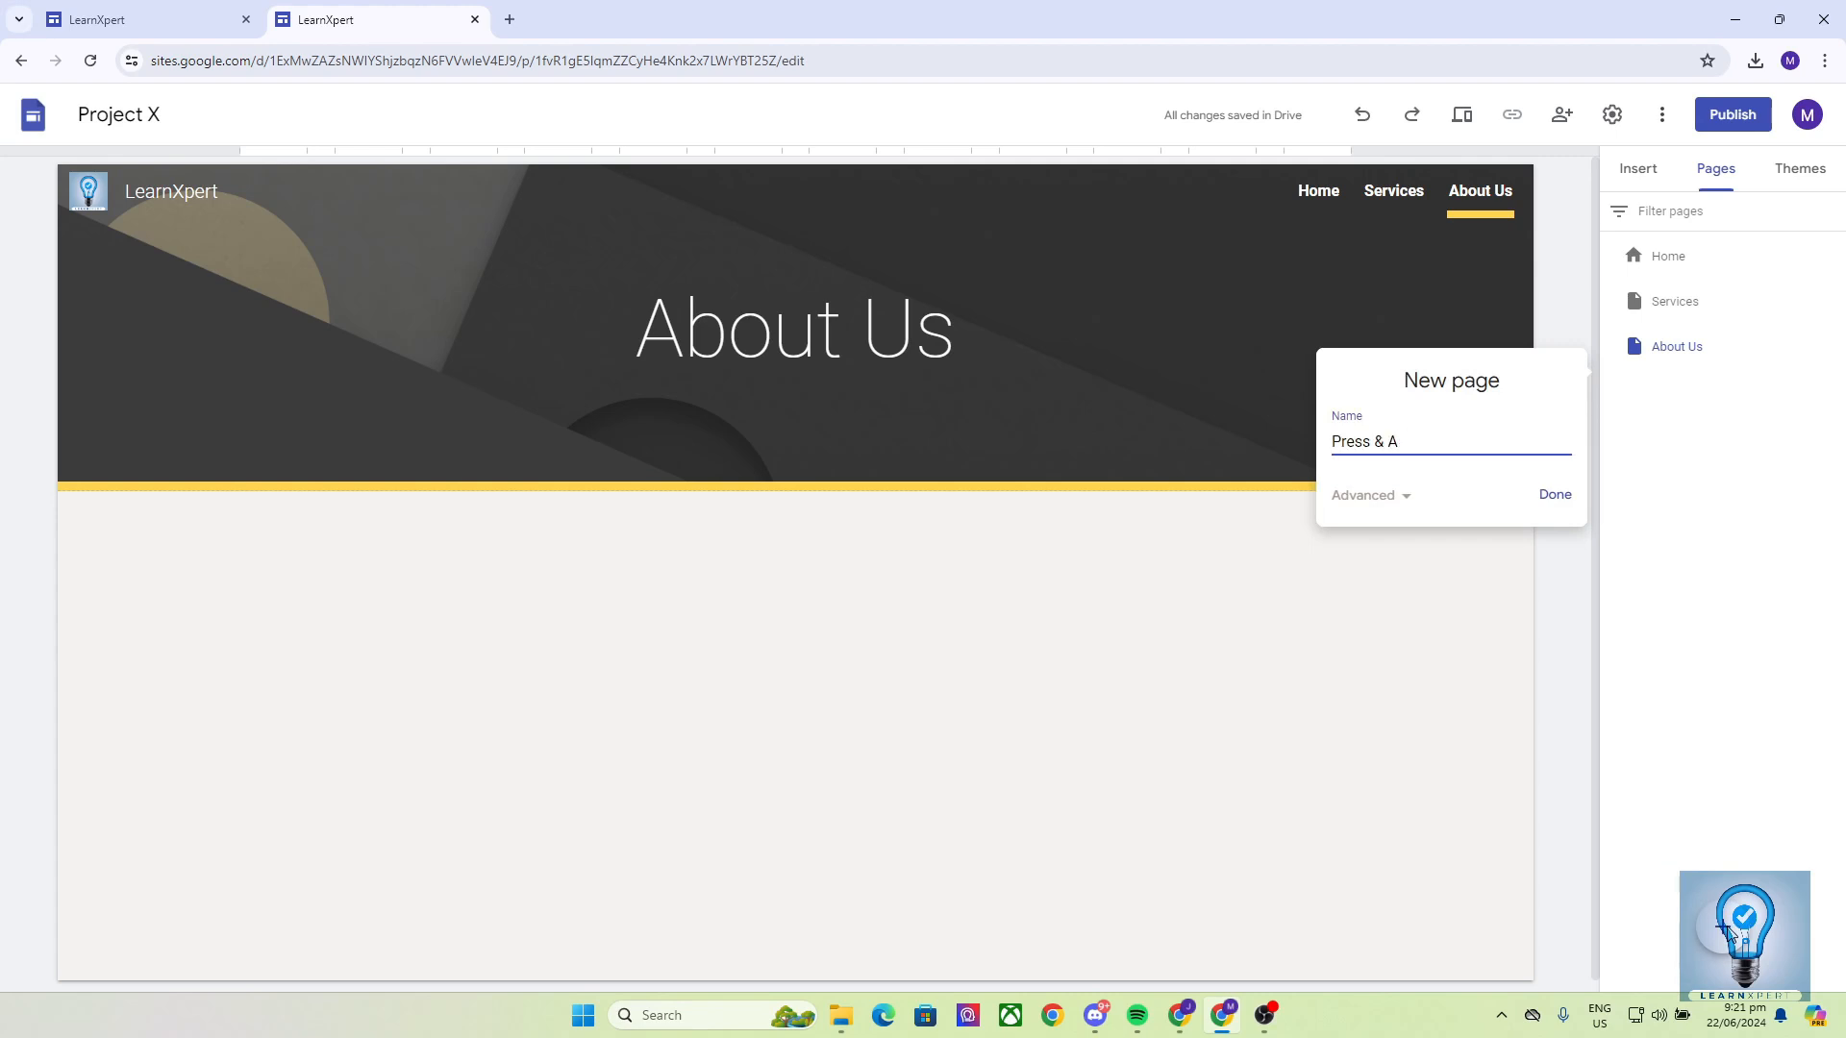
type("Press & Articles")
key("Return")
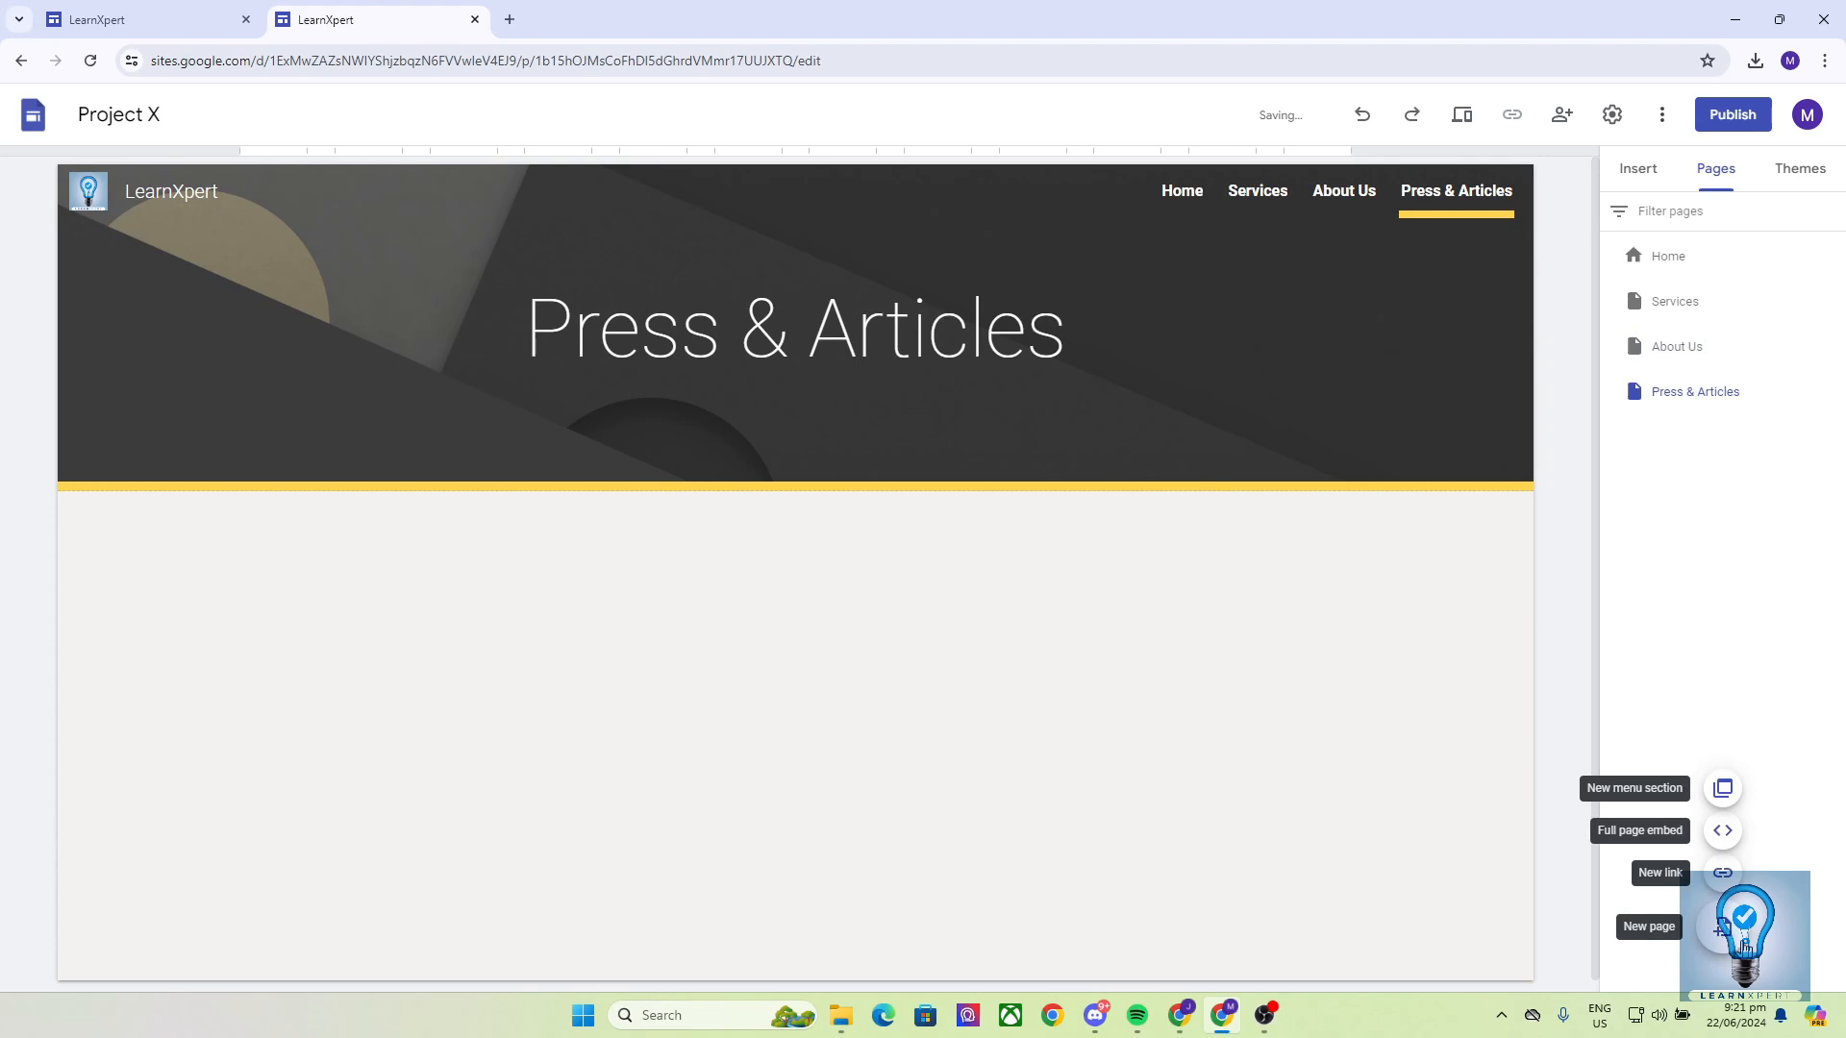
Add a new page named "Contact Us" to Project X
left_click(1727, 929)
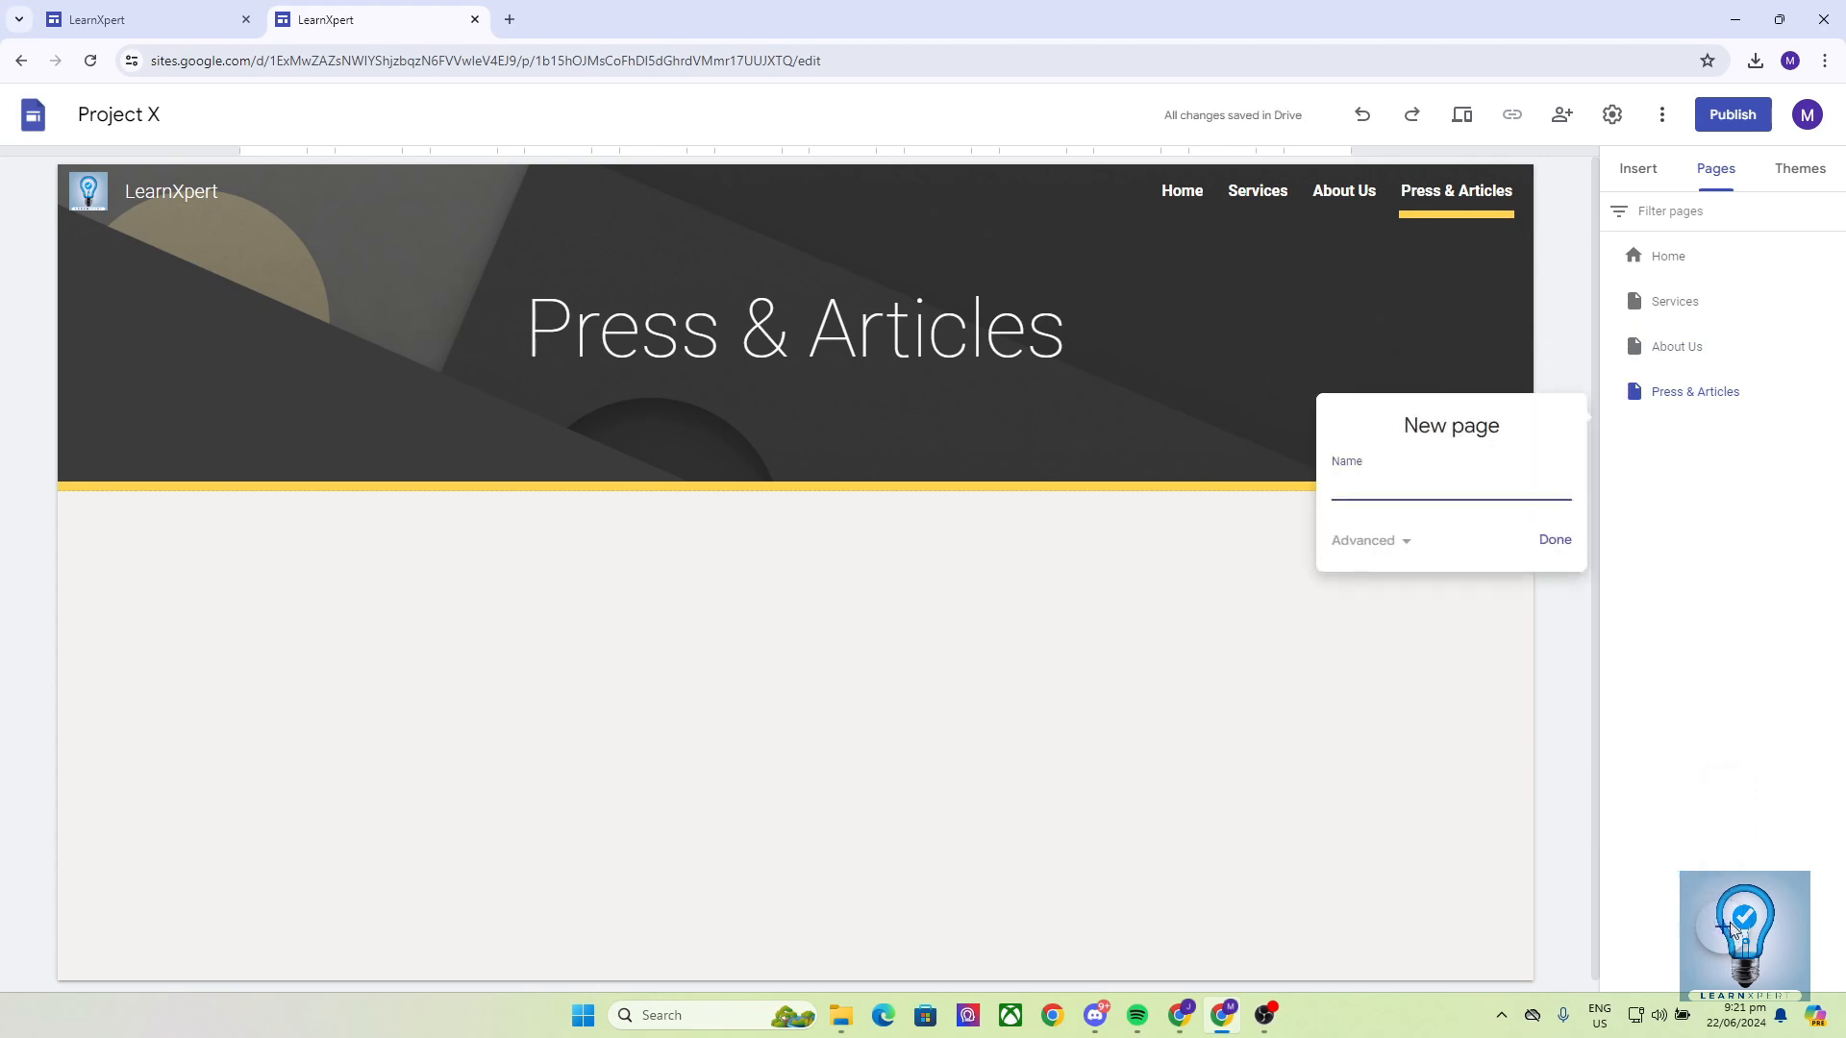
type("Contact Us")
key("Return")
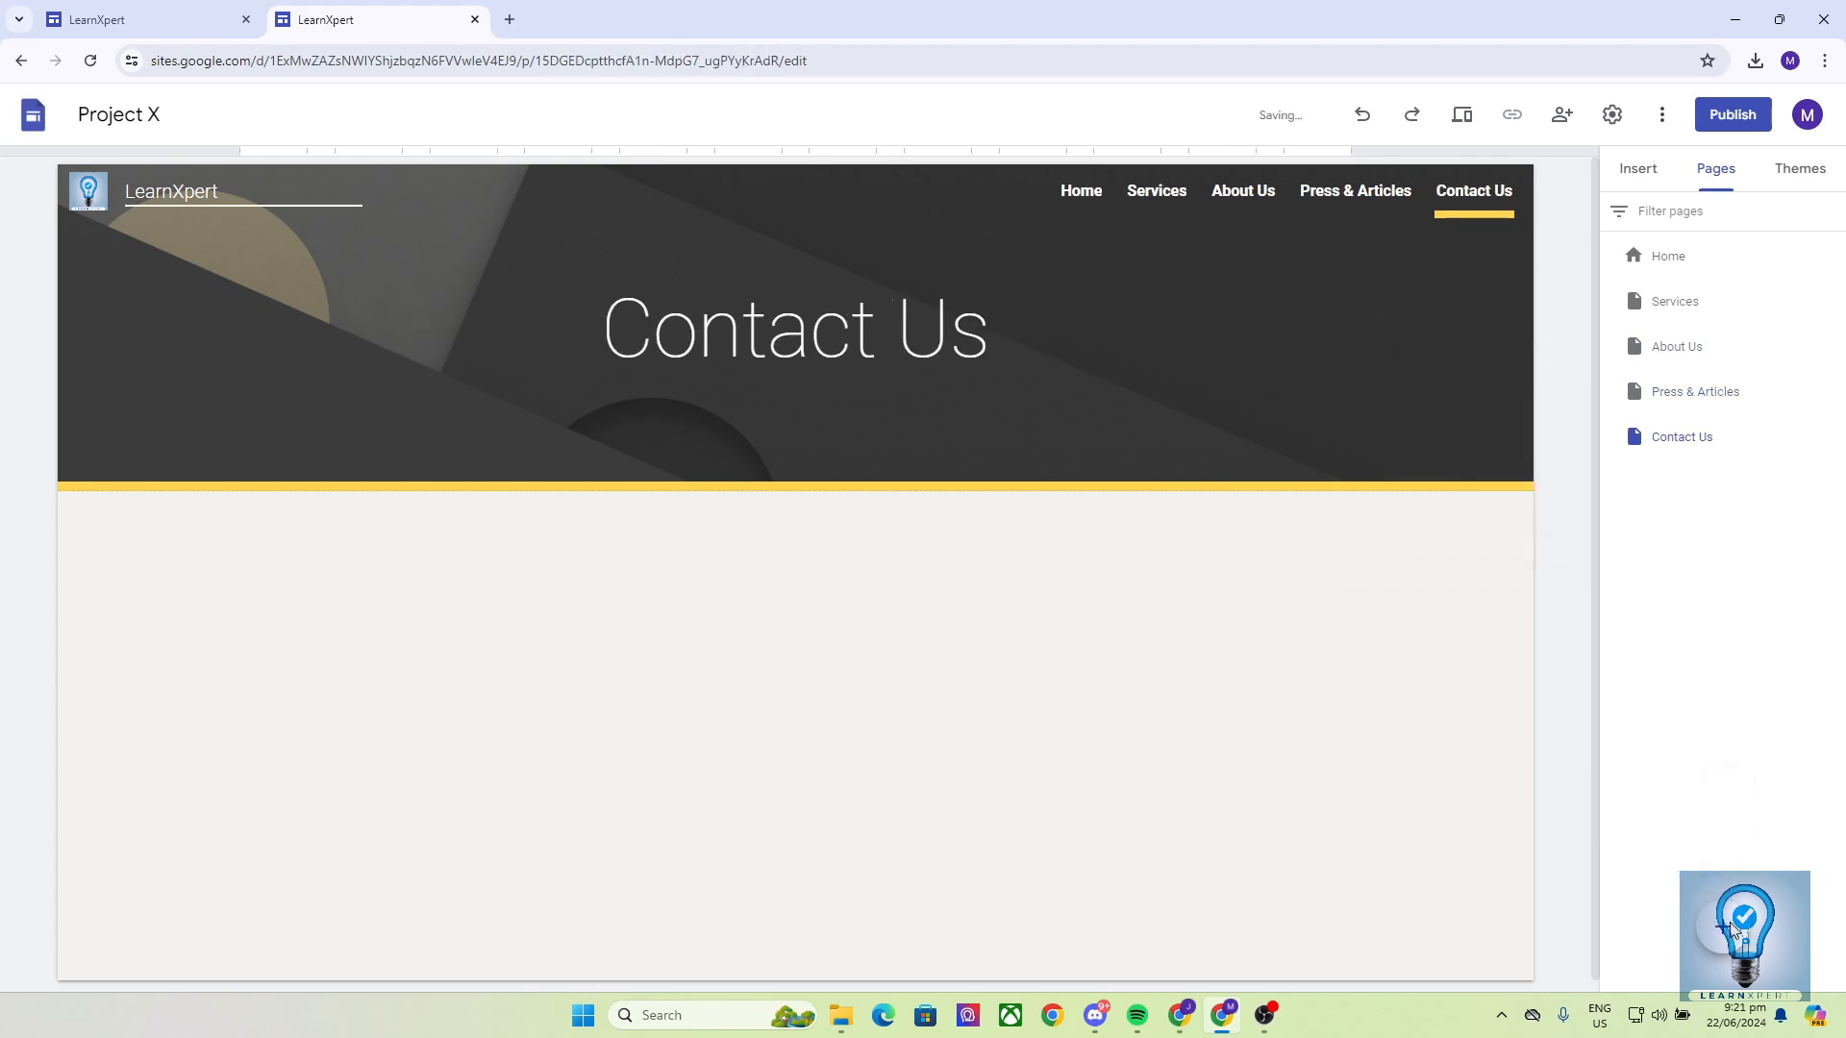
Test the Project X navigation by switching between the Home and Services pages and look over the Home page
left_click(1067, 197)
left_click(1165, 197)
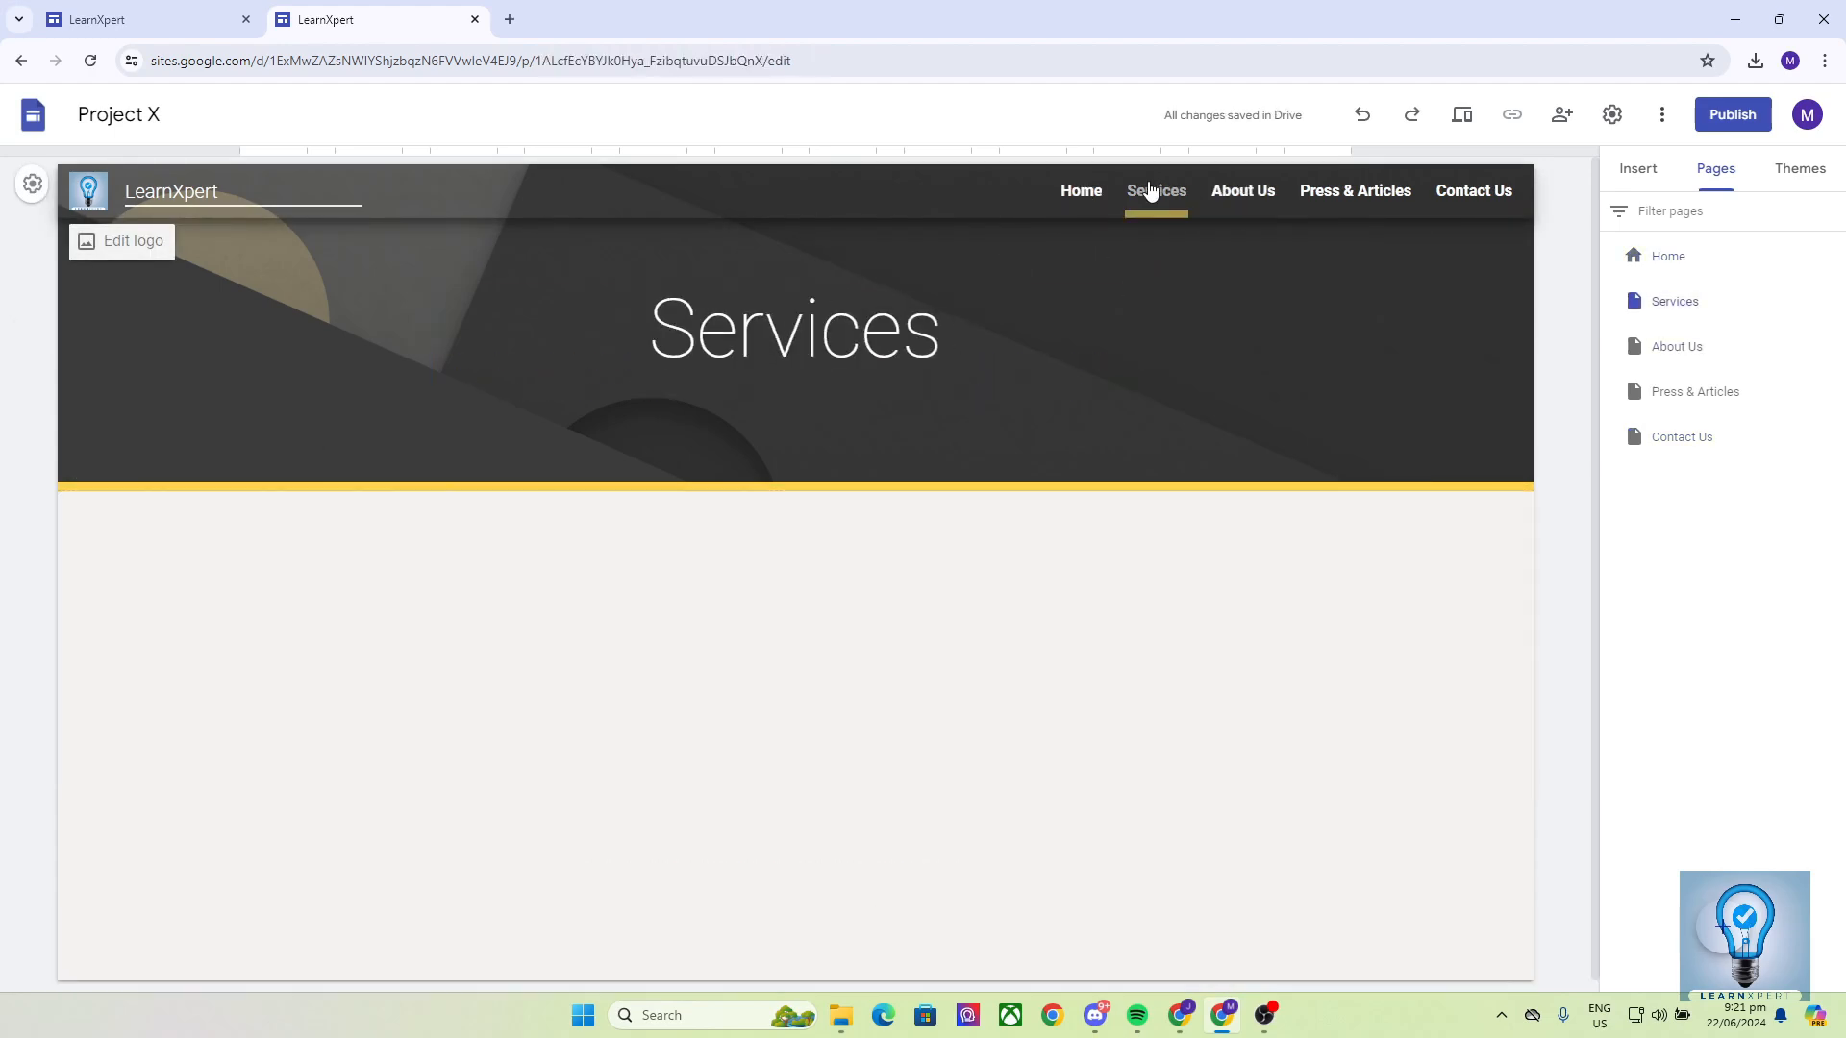
left_click(1082, 195)
left_click(1158, 193)
left_click(1090, 195)
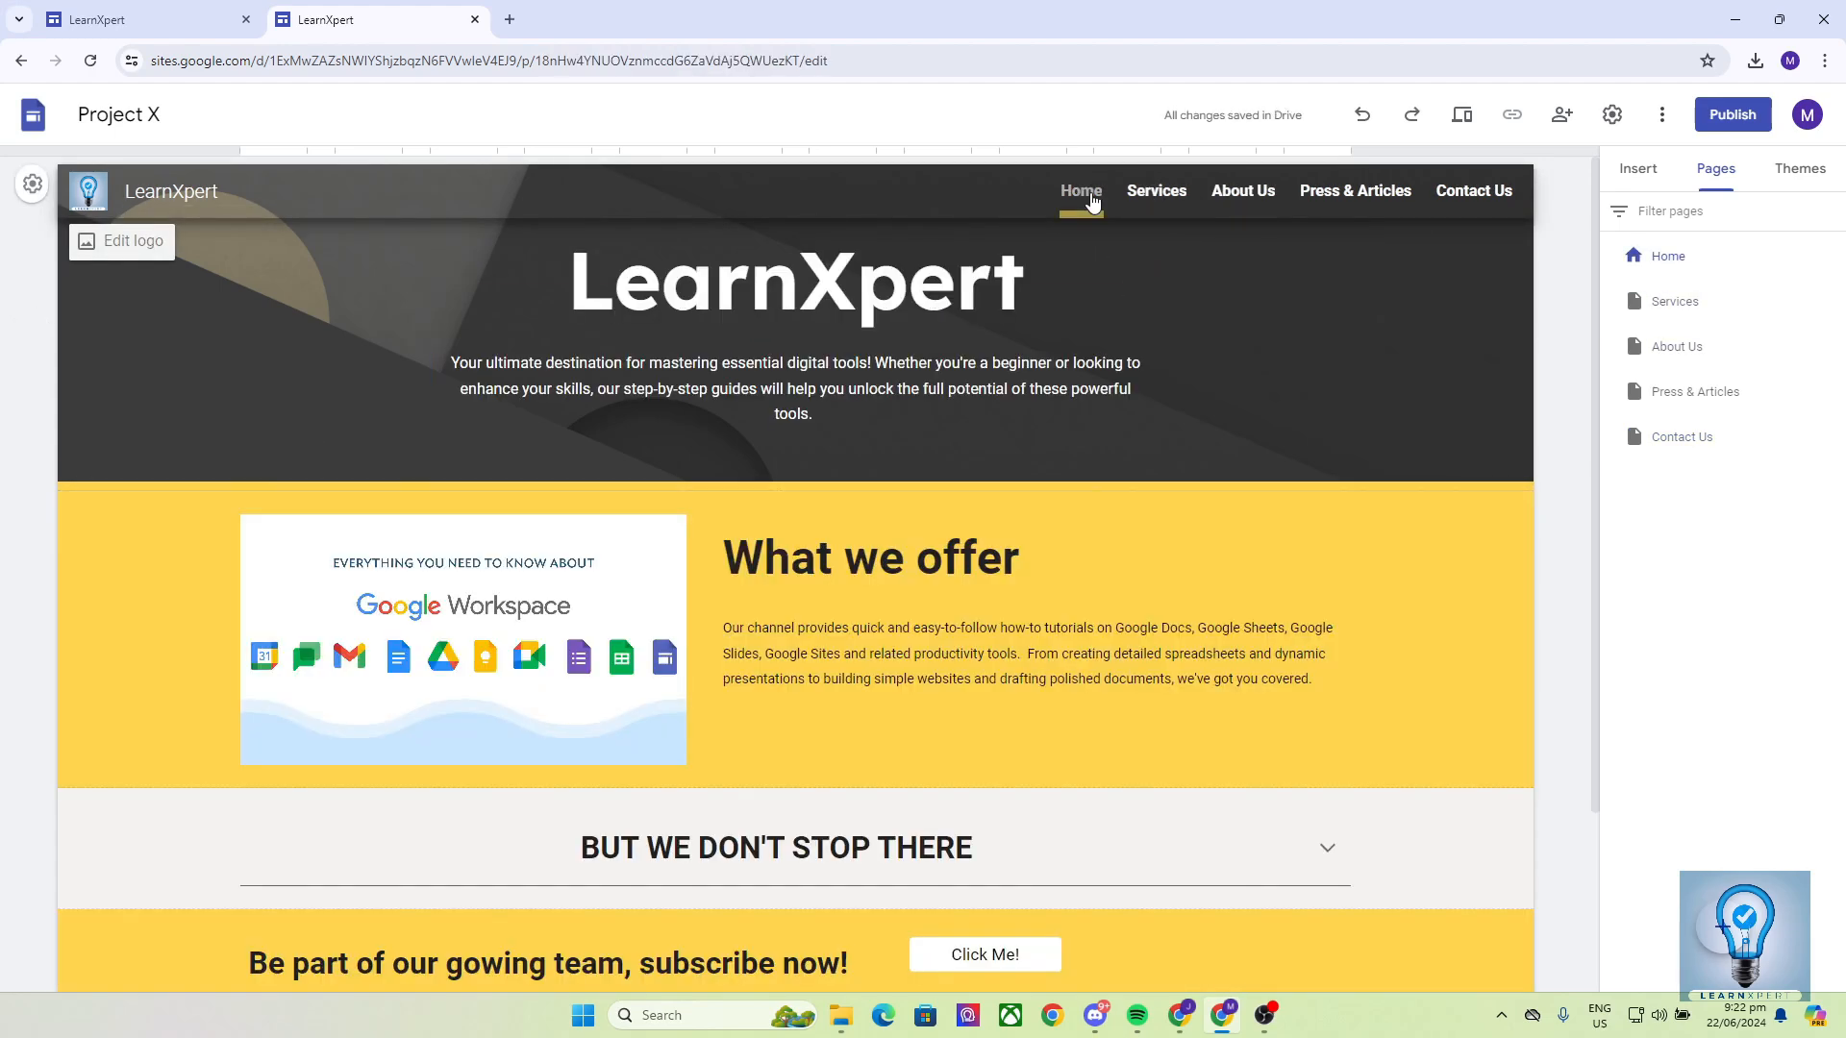
left_click(1167, 202)
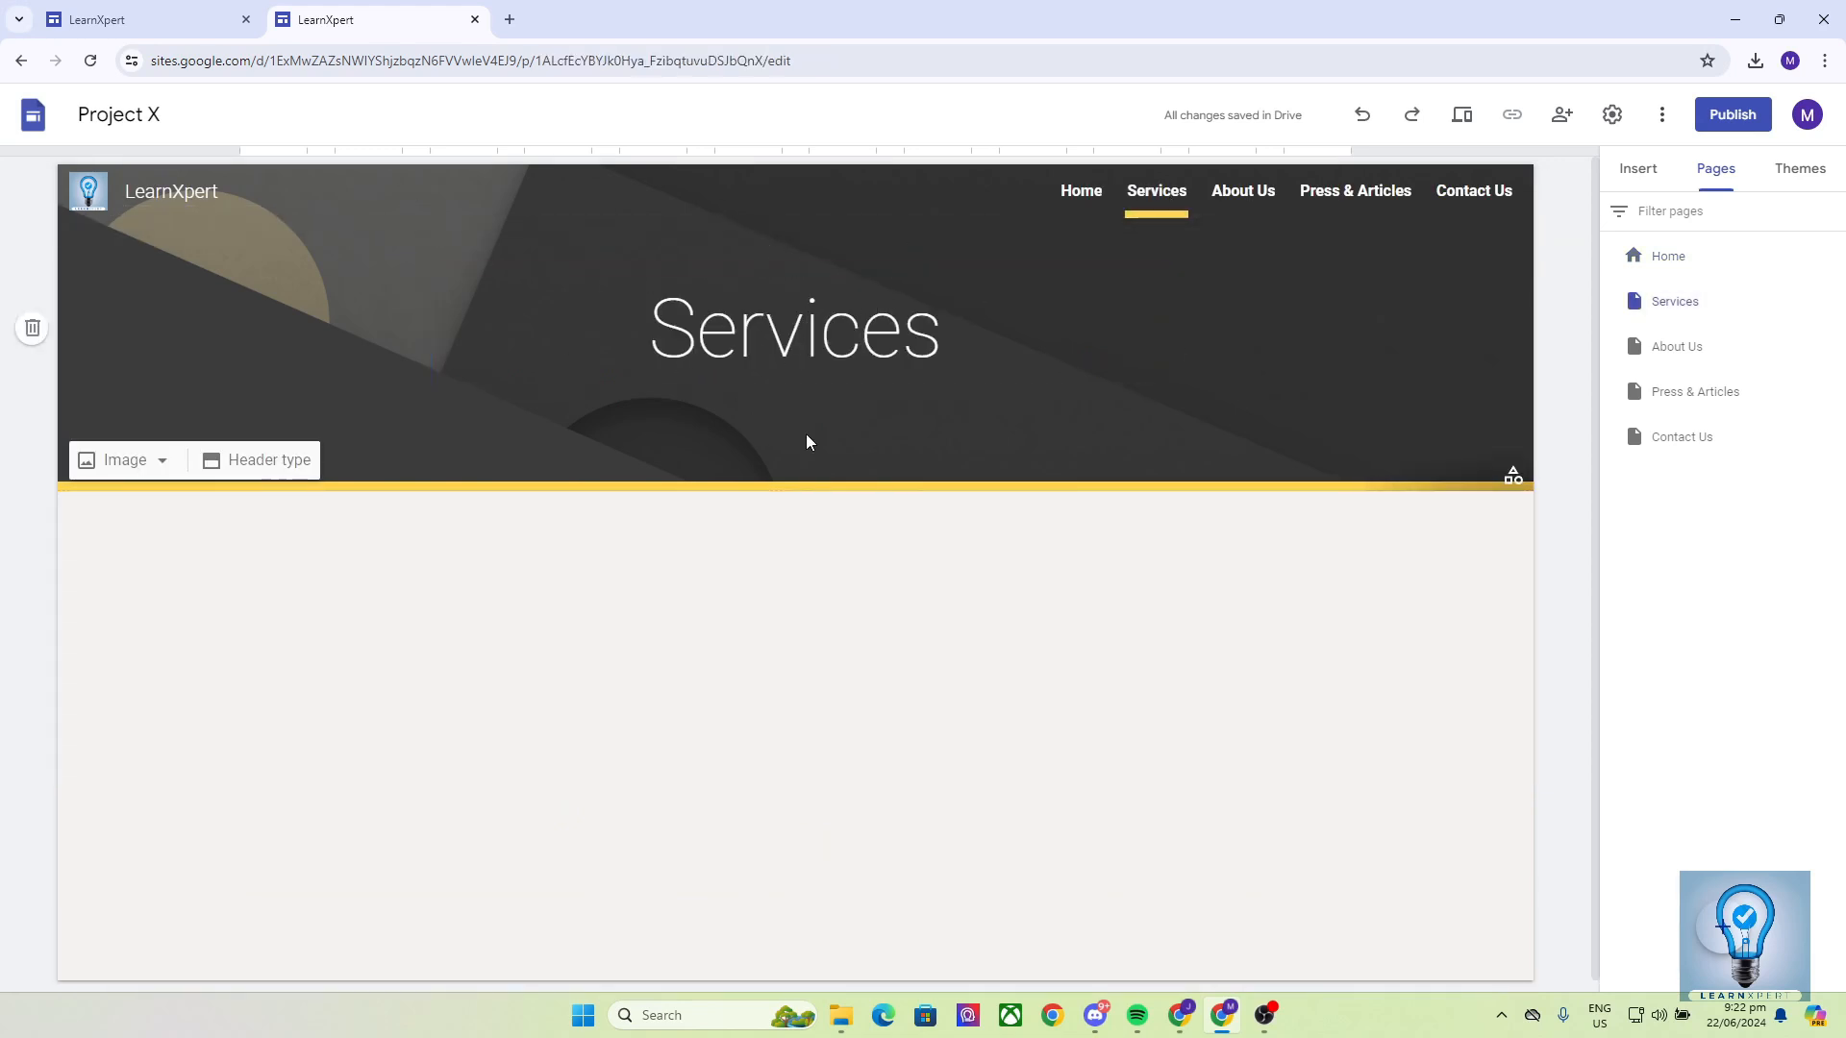
left_click(1079, 192)
scroll(1078, 192, "down", 1)
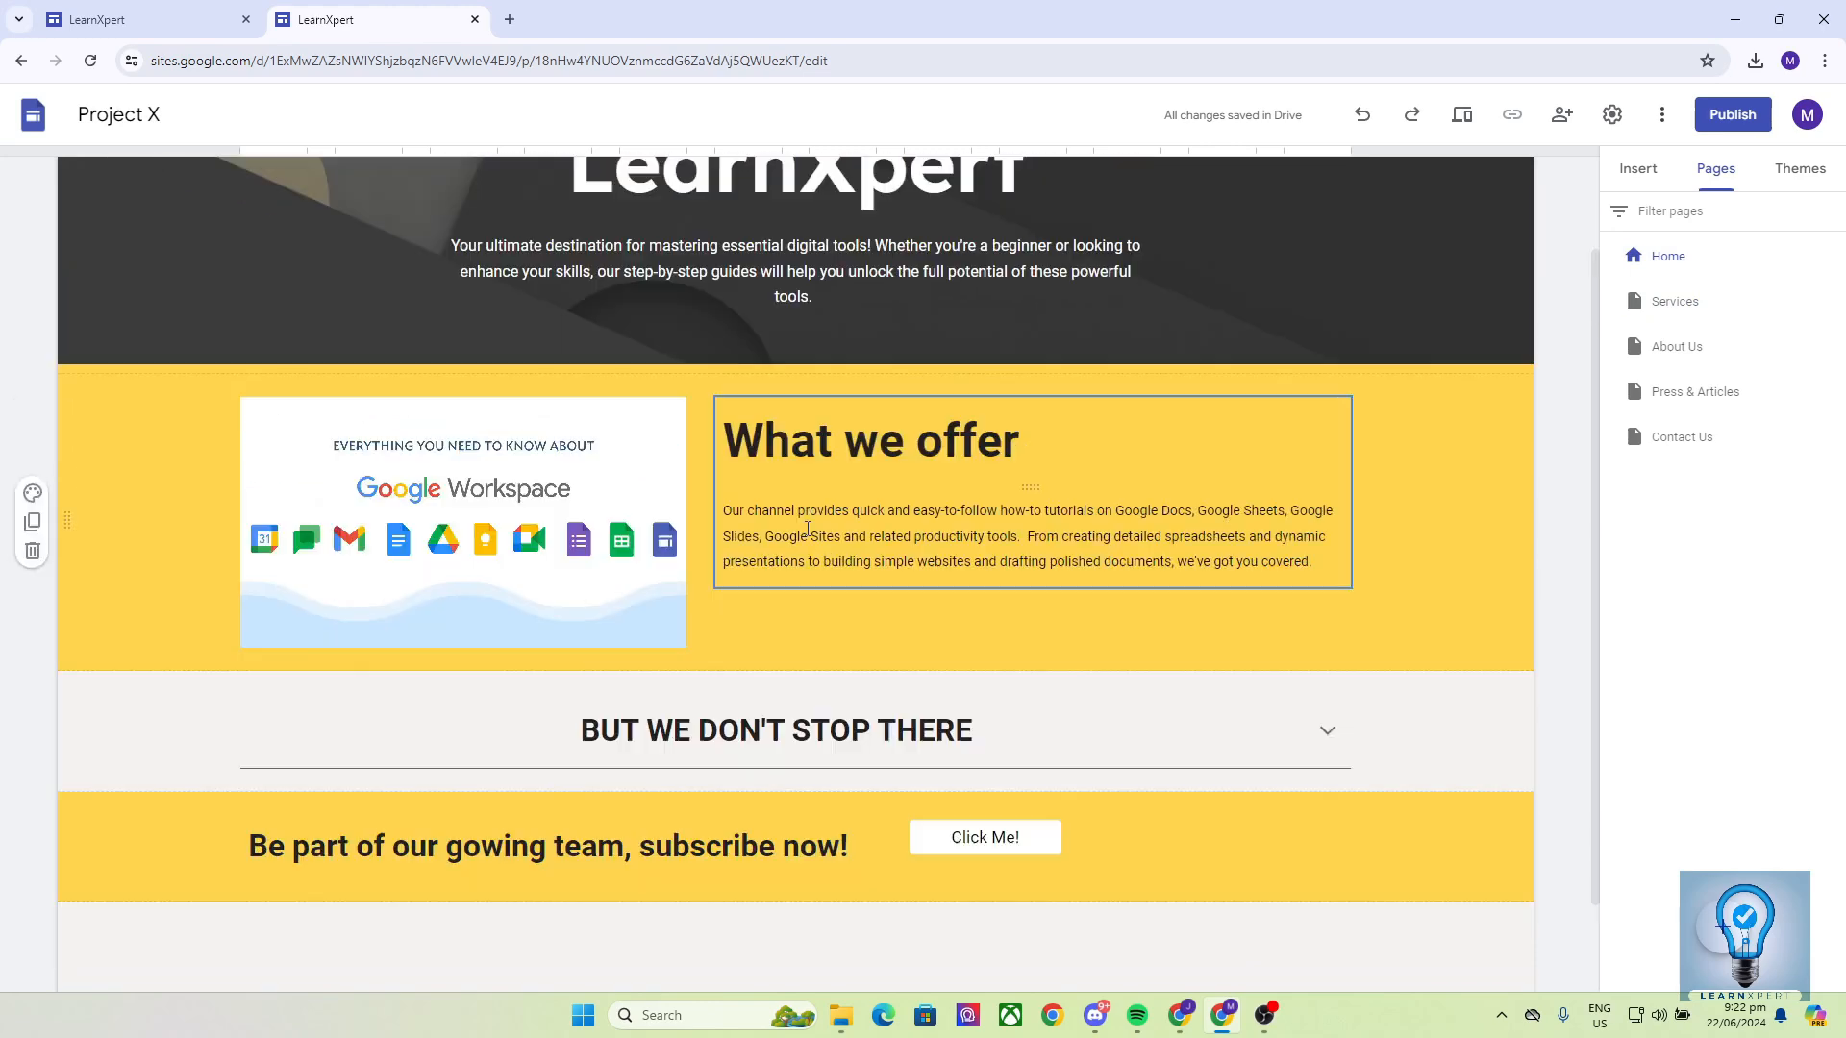
scroll(1186, 206, "up", 1)
Replace the Services page title in Project X with "We offer the following:" copied from Project 5's Services page
left_click(1137, 206)
left_click(102, 17)
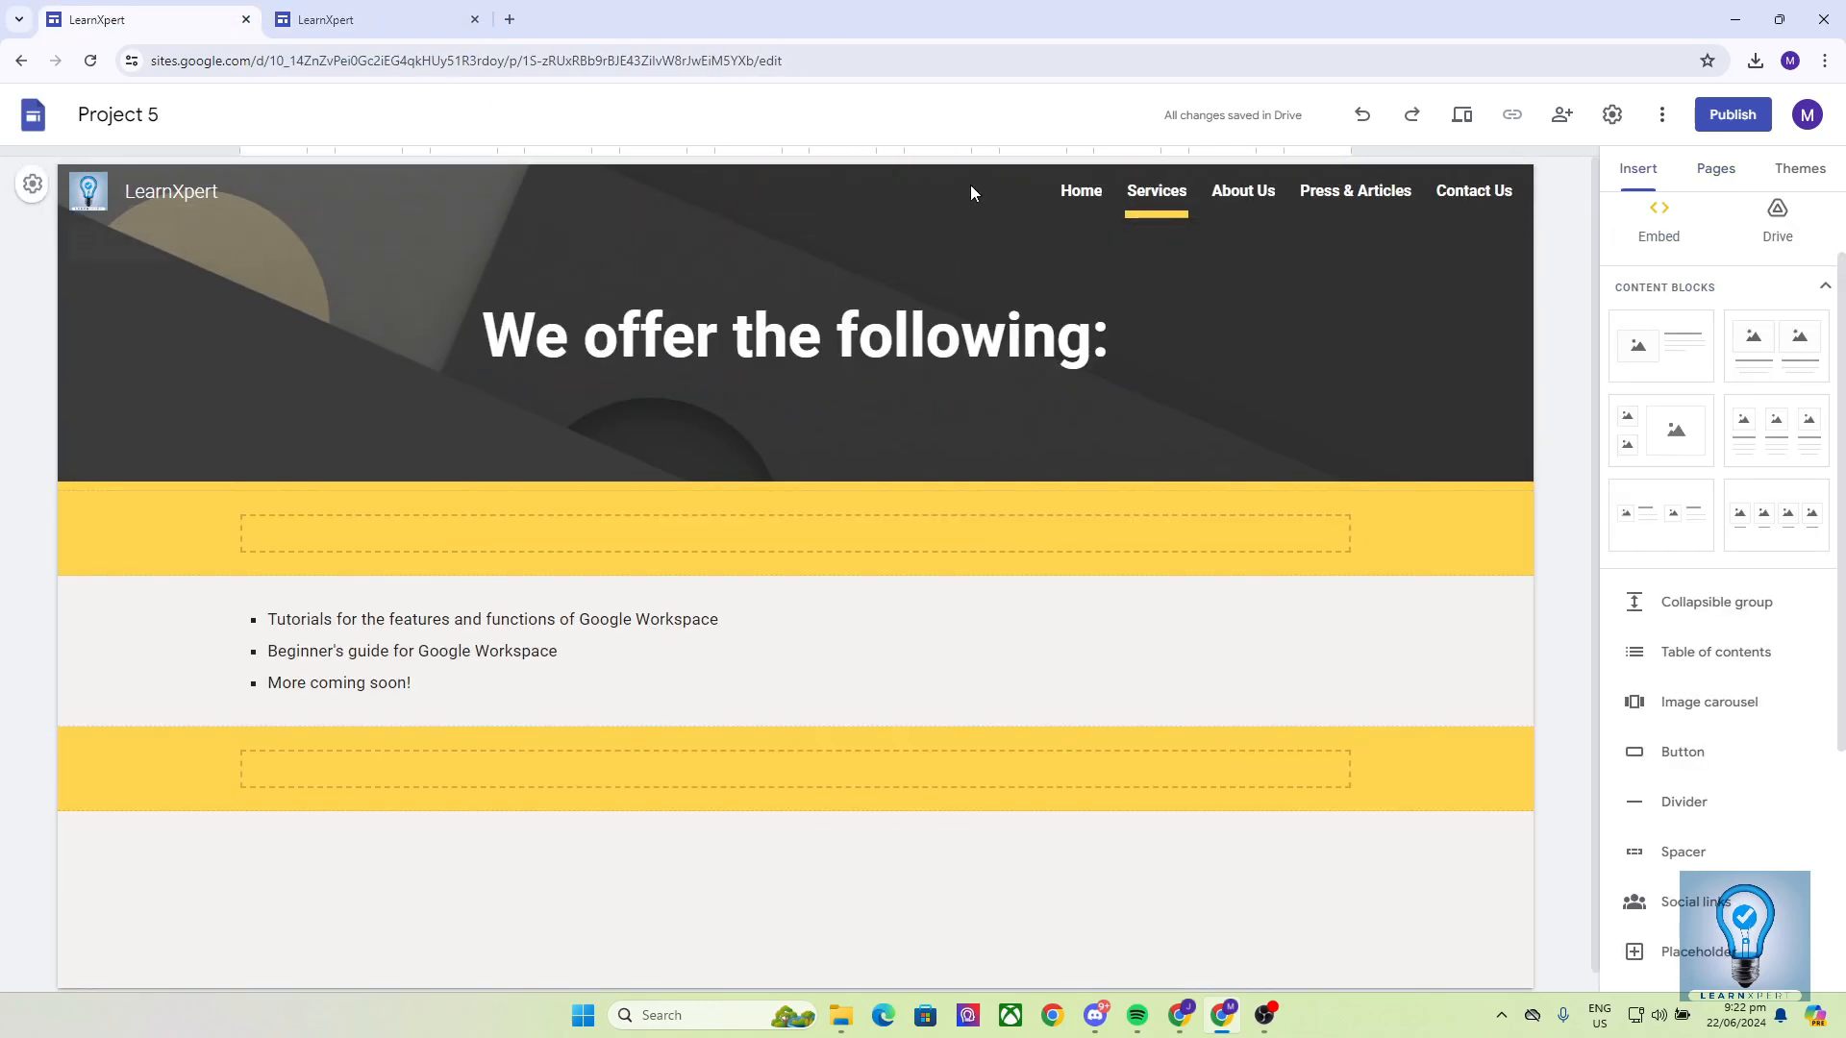
left_click(414, 19)
left_click(902, 332)
left_click_drag(696, 332, 1217, 371)
left_click(183, 15)
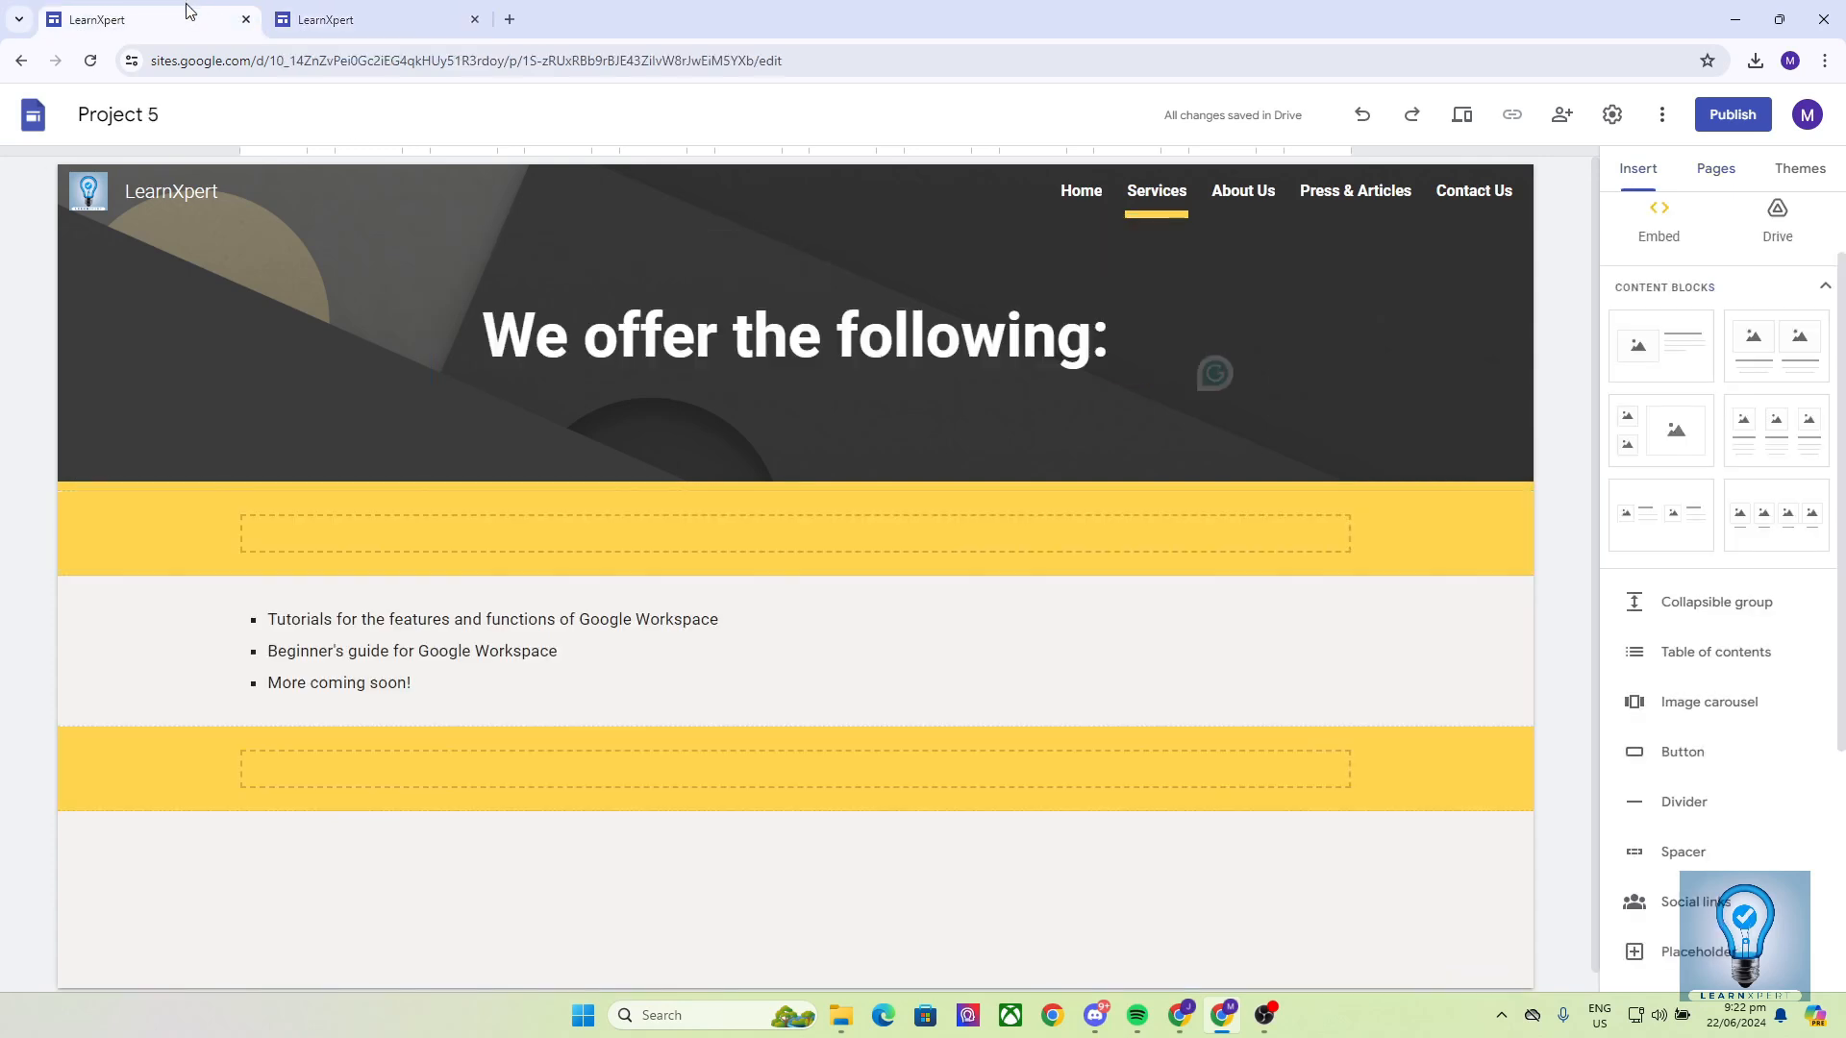
left_click(1115, 336)
key("ctrl+a")
key("ctrl+c")
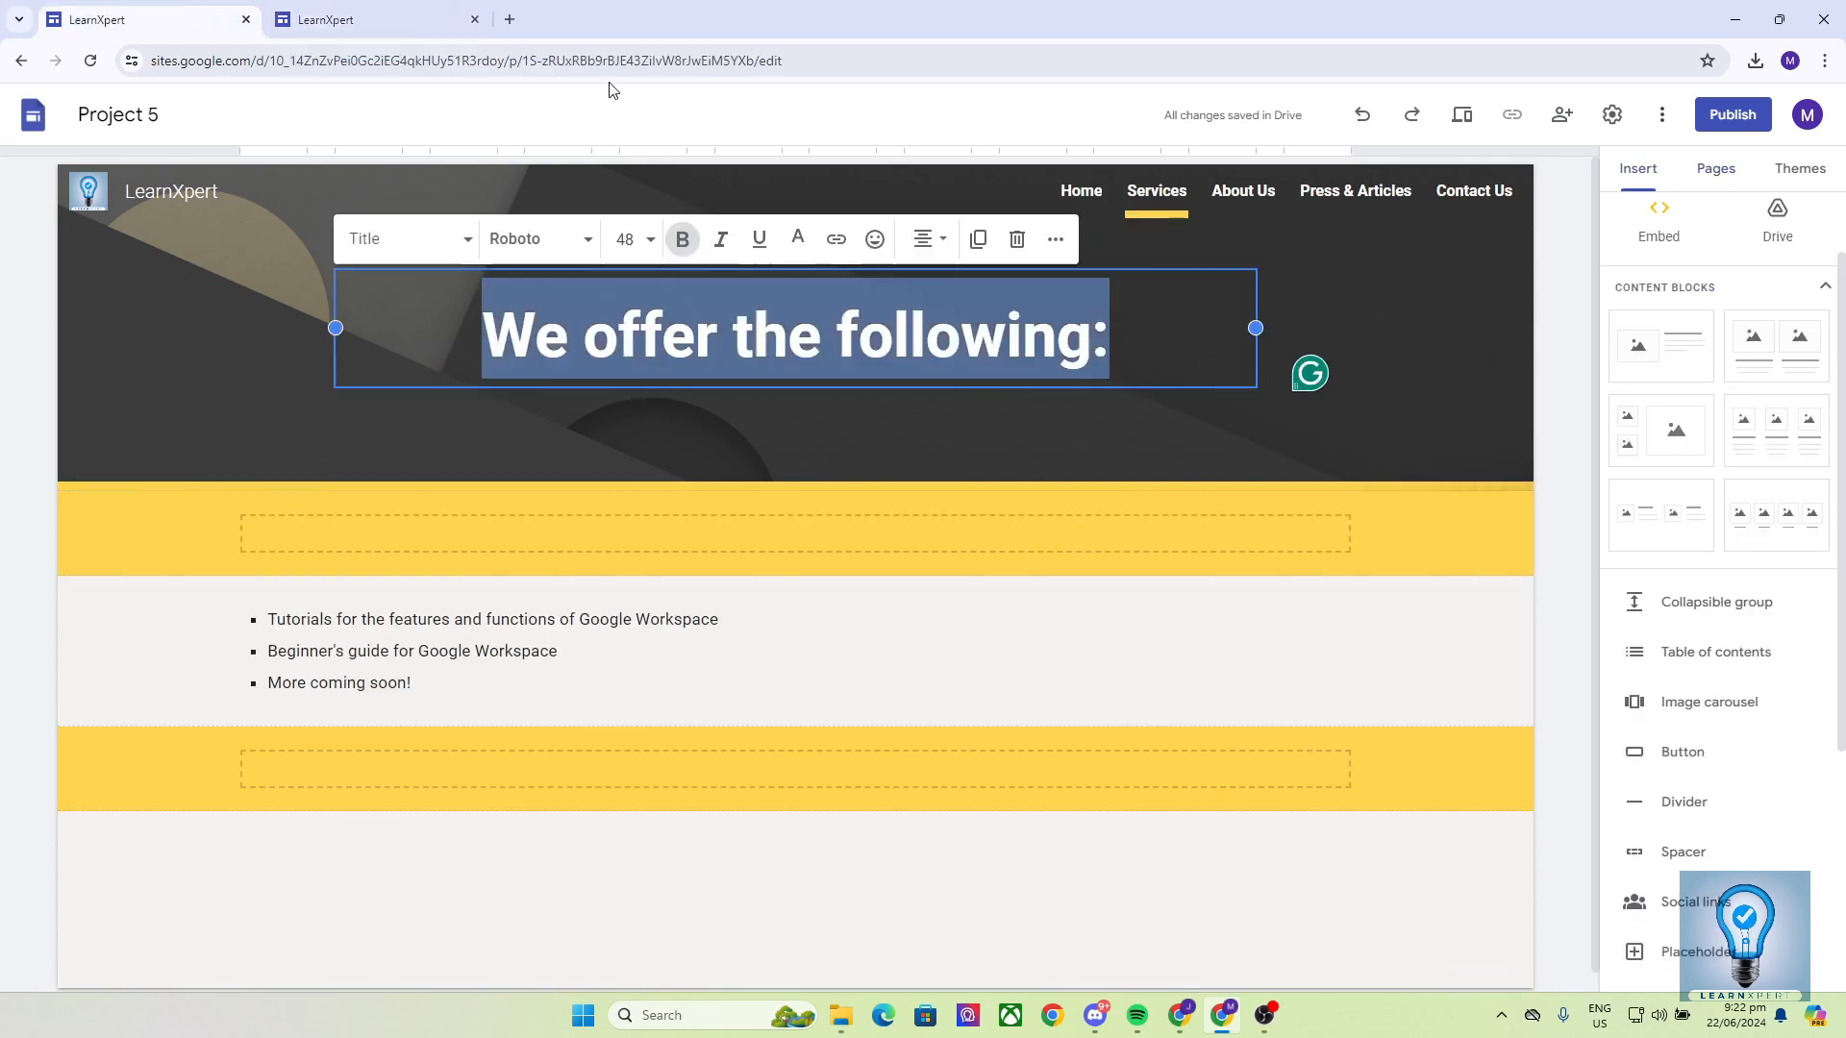
left_click(419, 19)
left_click(943, 327)
key("ctrl+a")
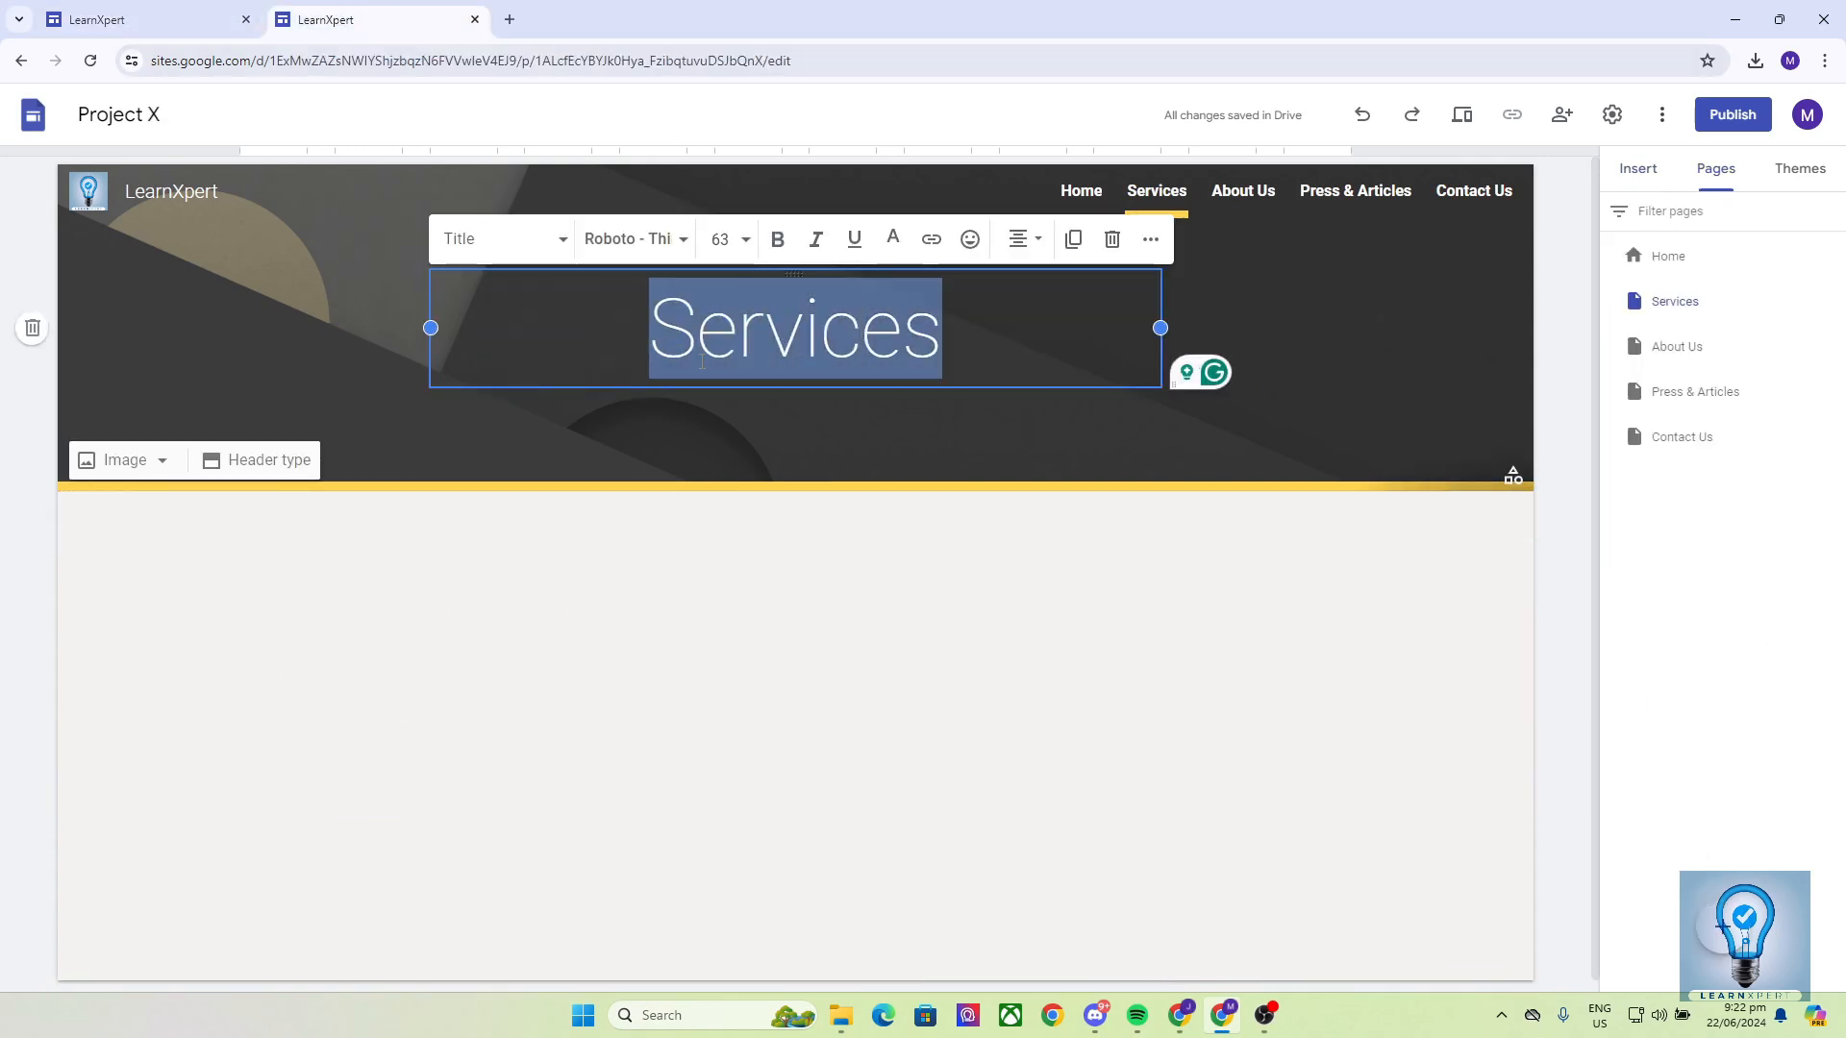
key("ctrl+v")
key("BackSpace")
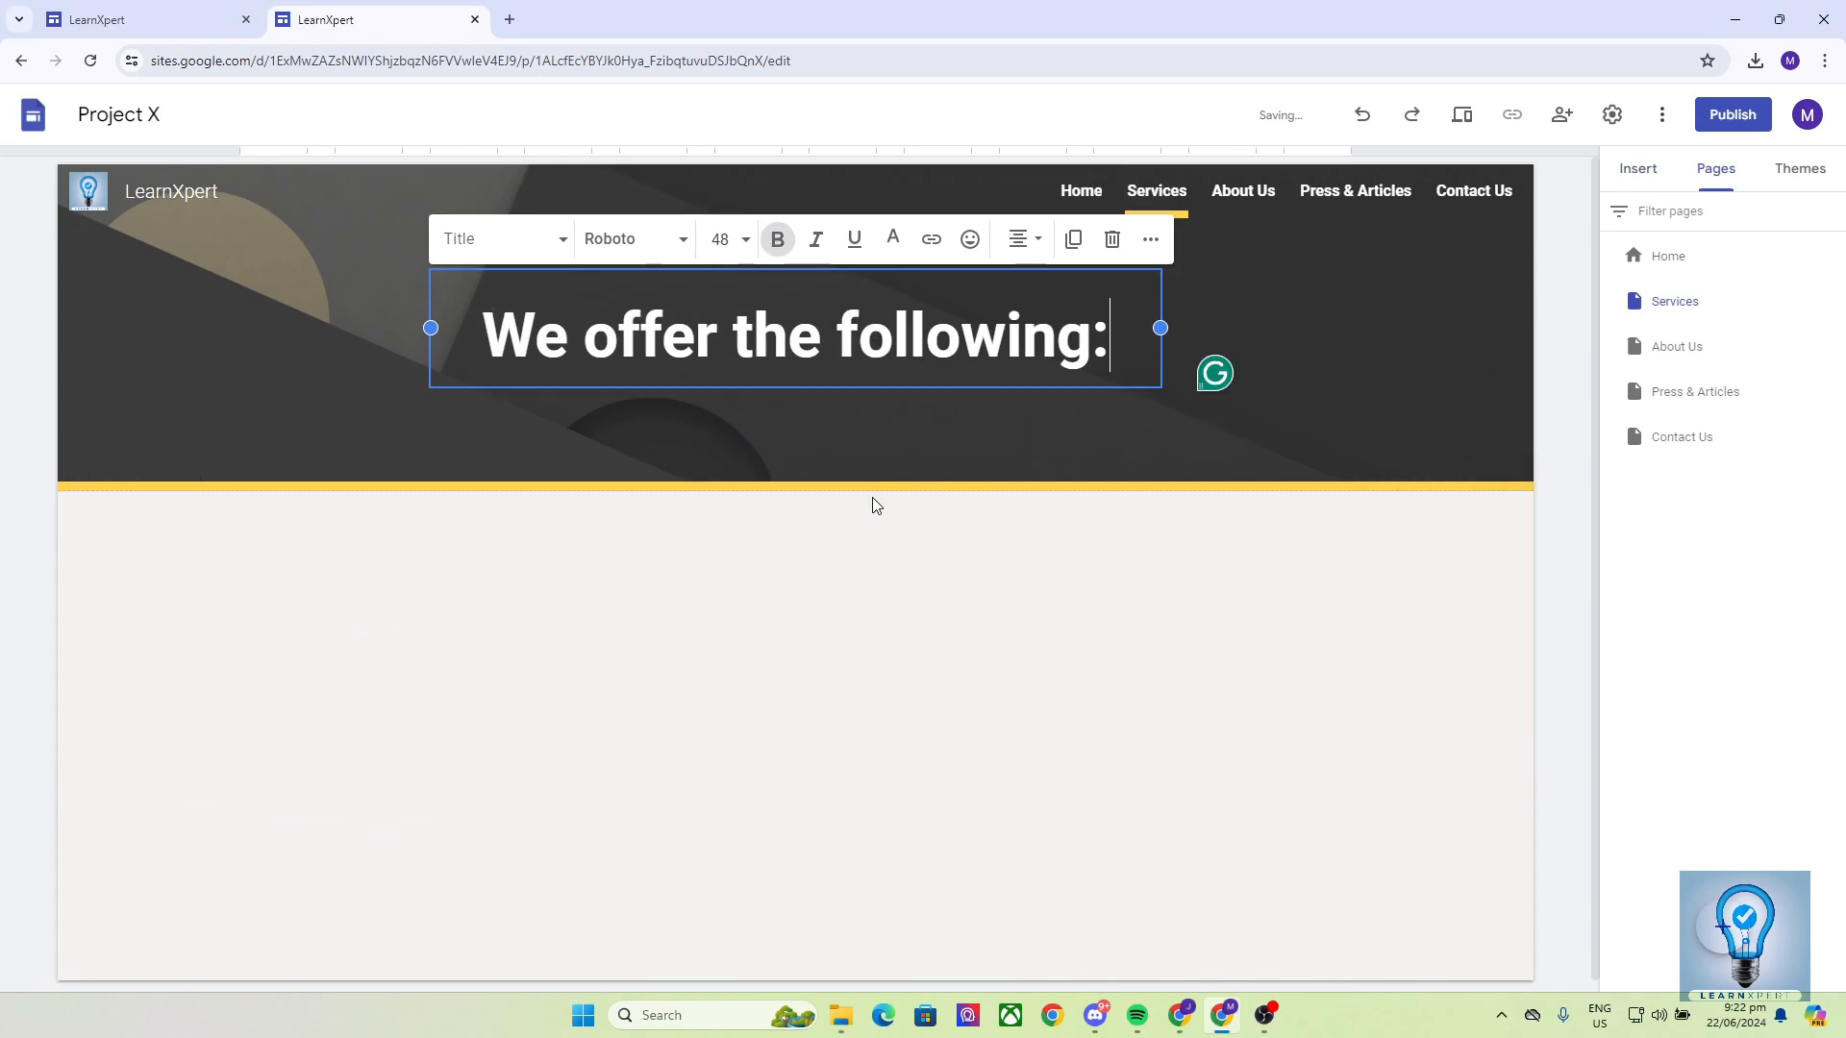
Insert a spacer below the Services page header, as in Project 5, and set its section color to the yellow style
left_click(183, 15)
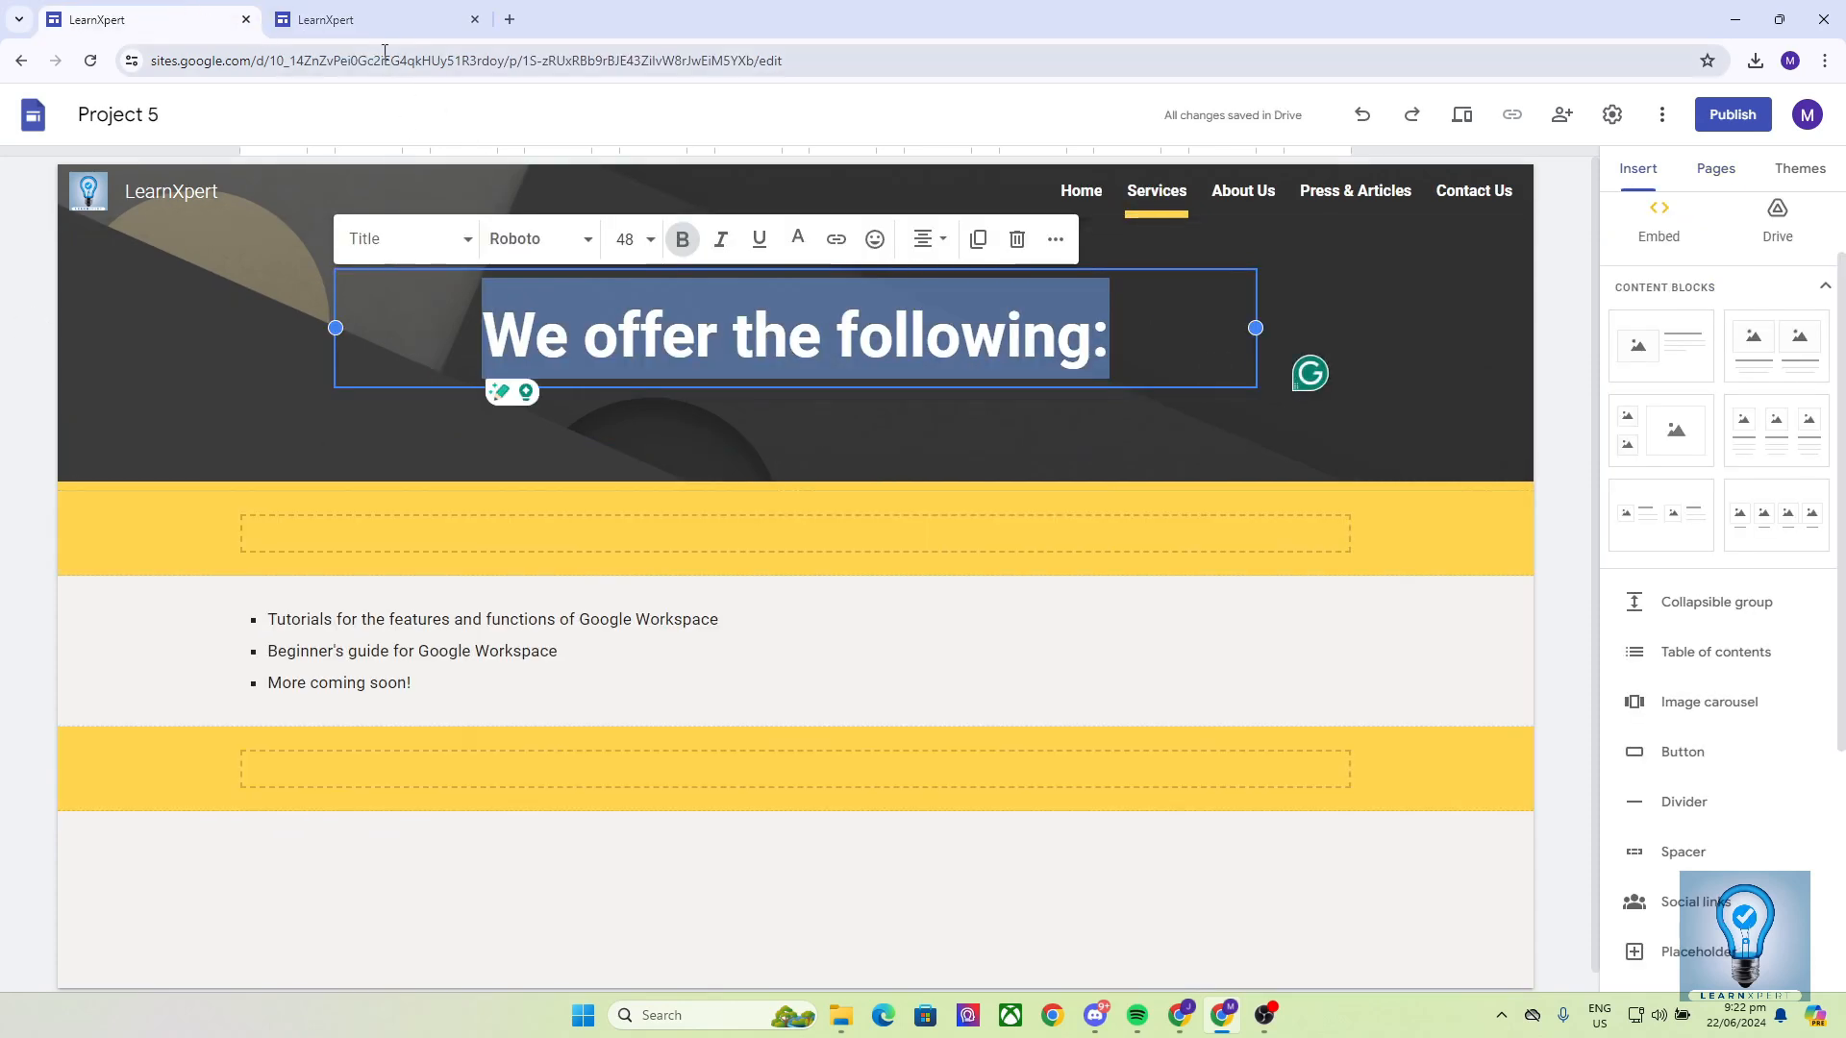
left_click(354, 20)
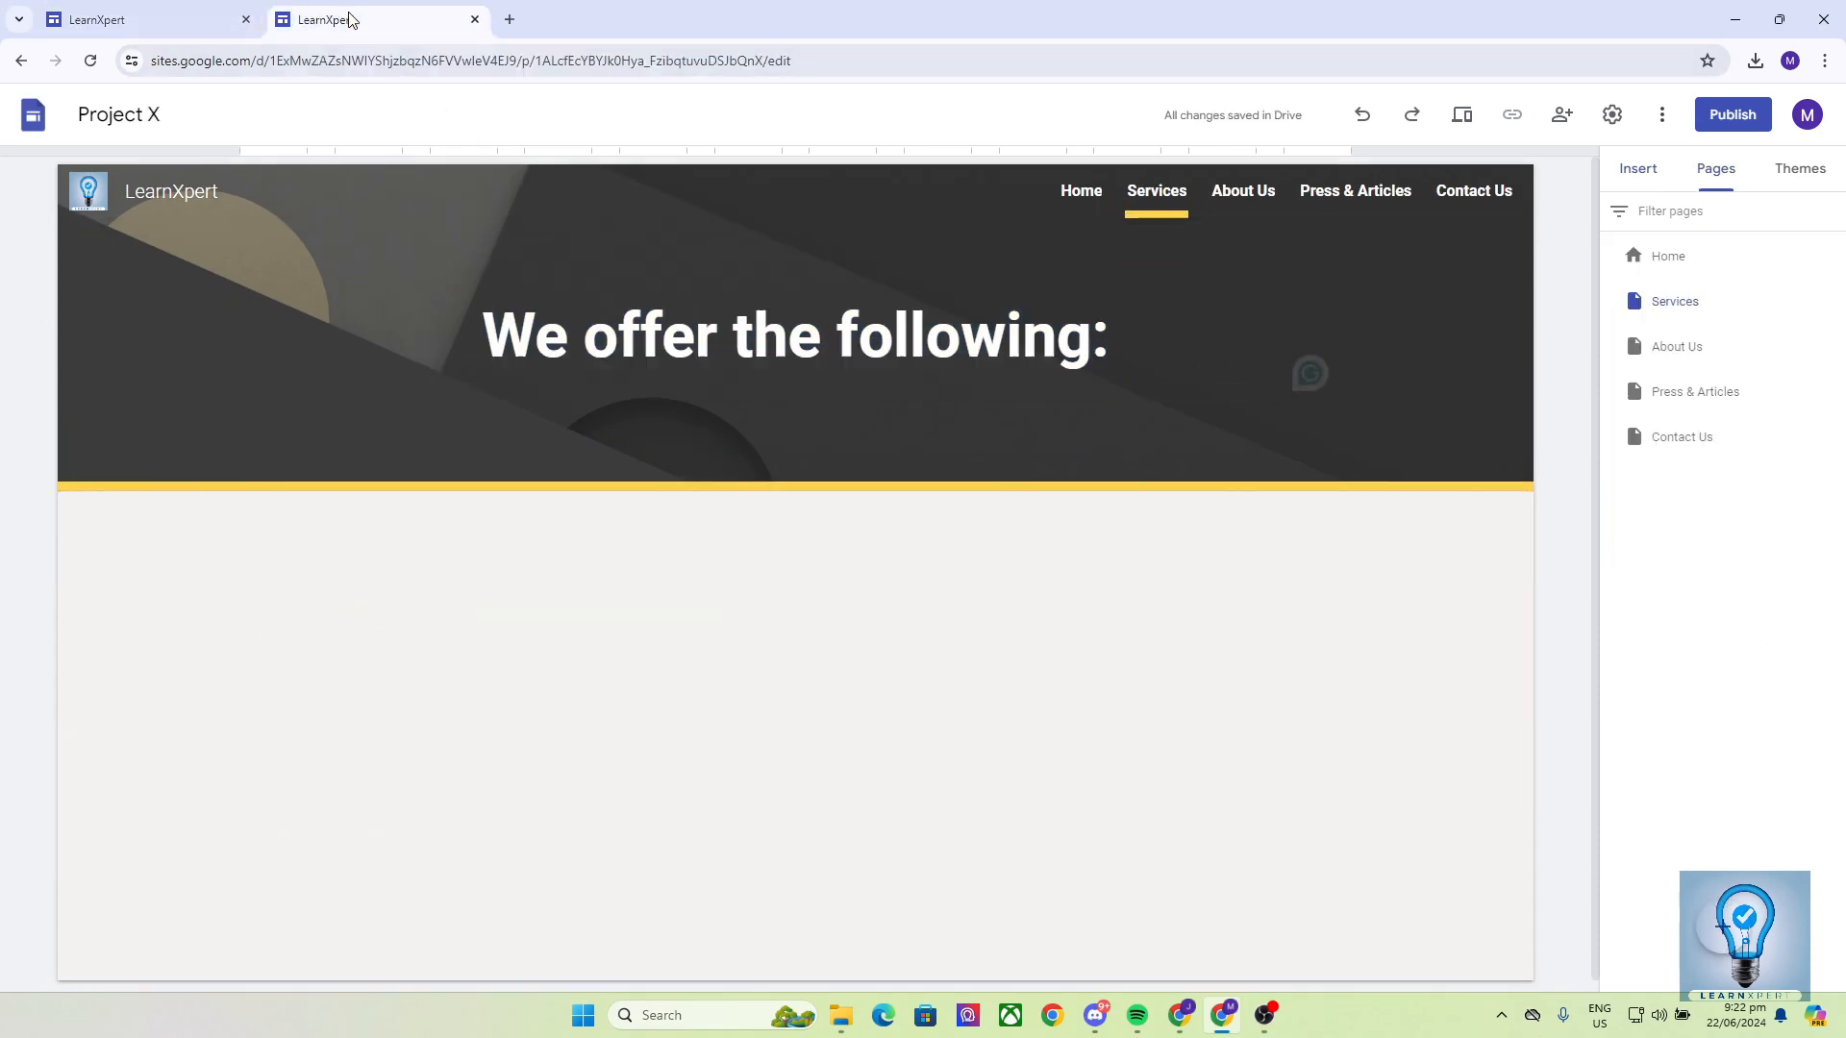
left_click(1639, 169)
left_click(202, 20)
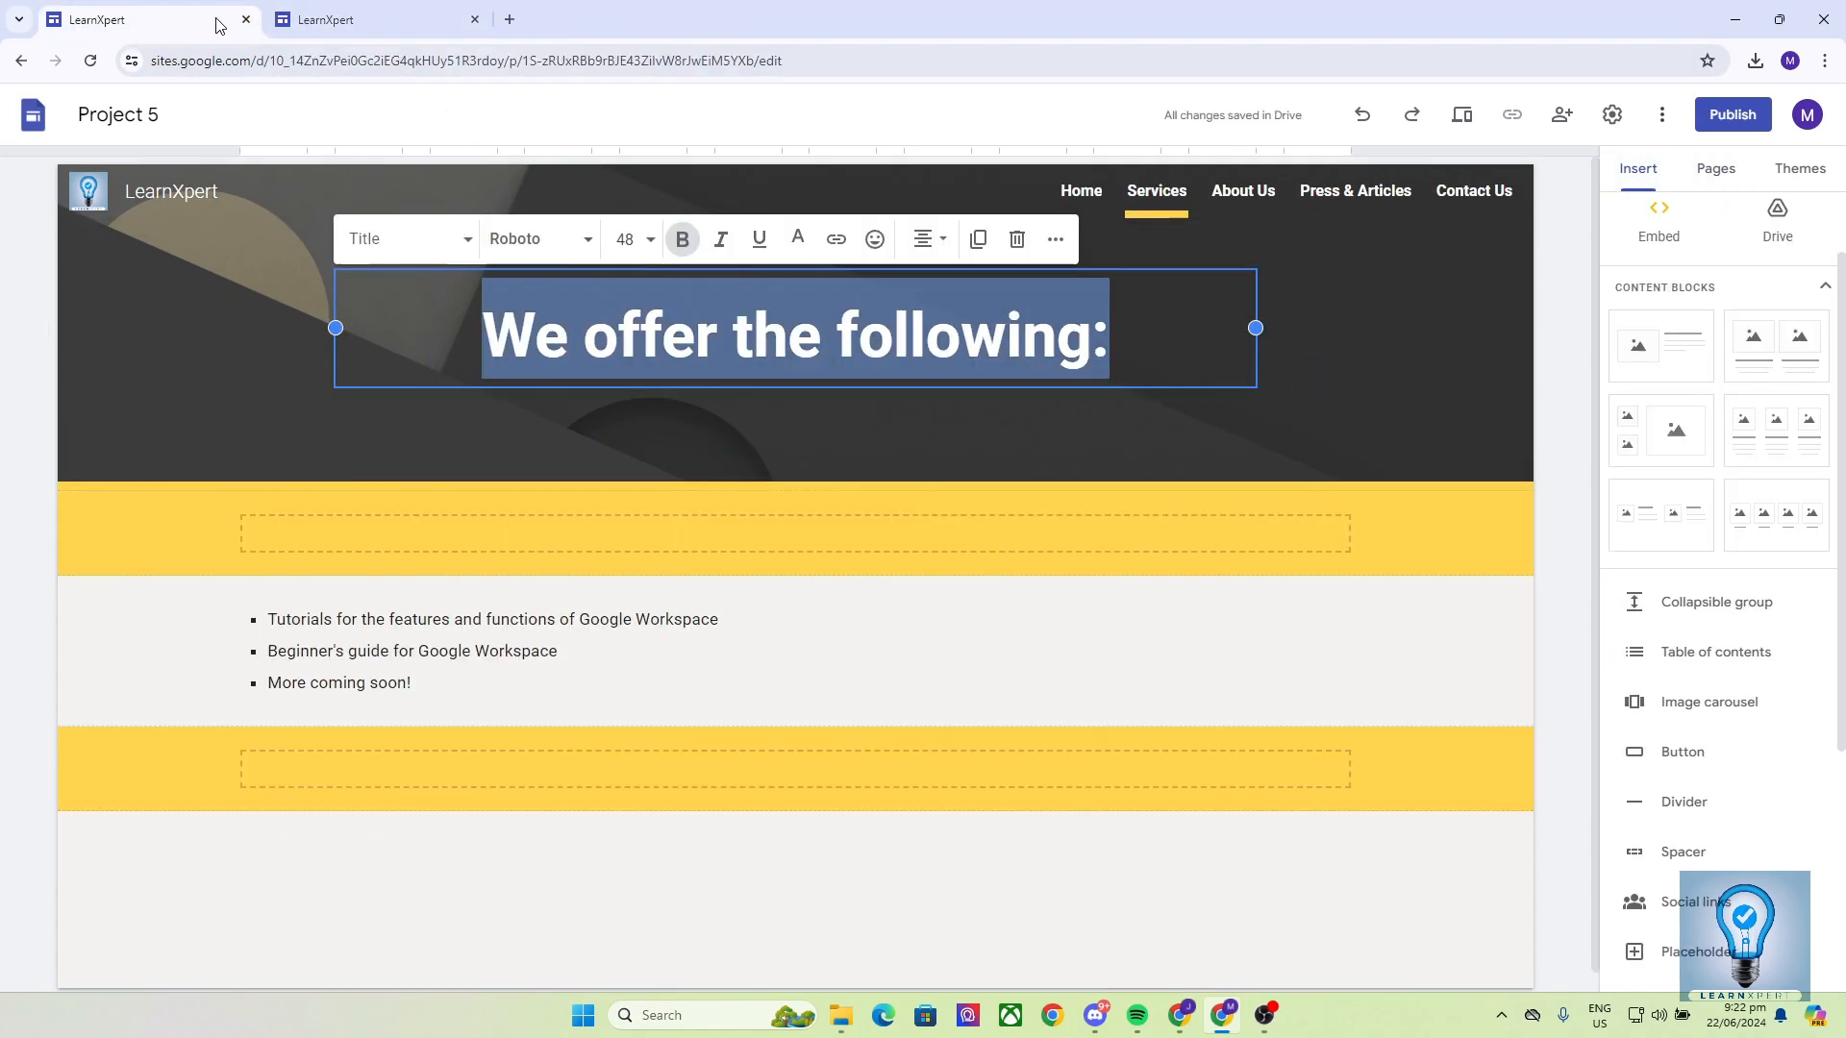
left_click(342, 528)
left_click(450, 16)
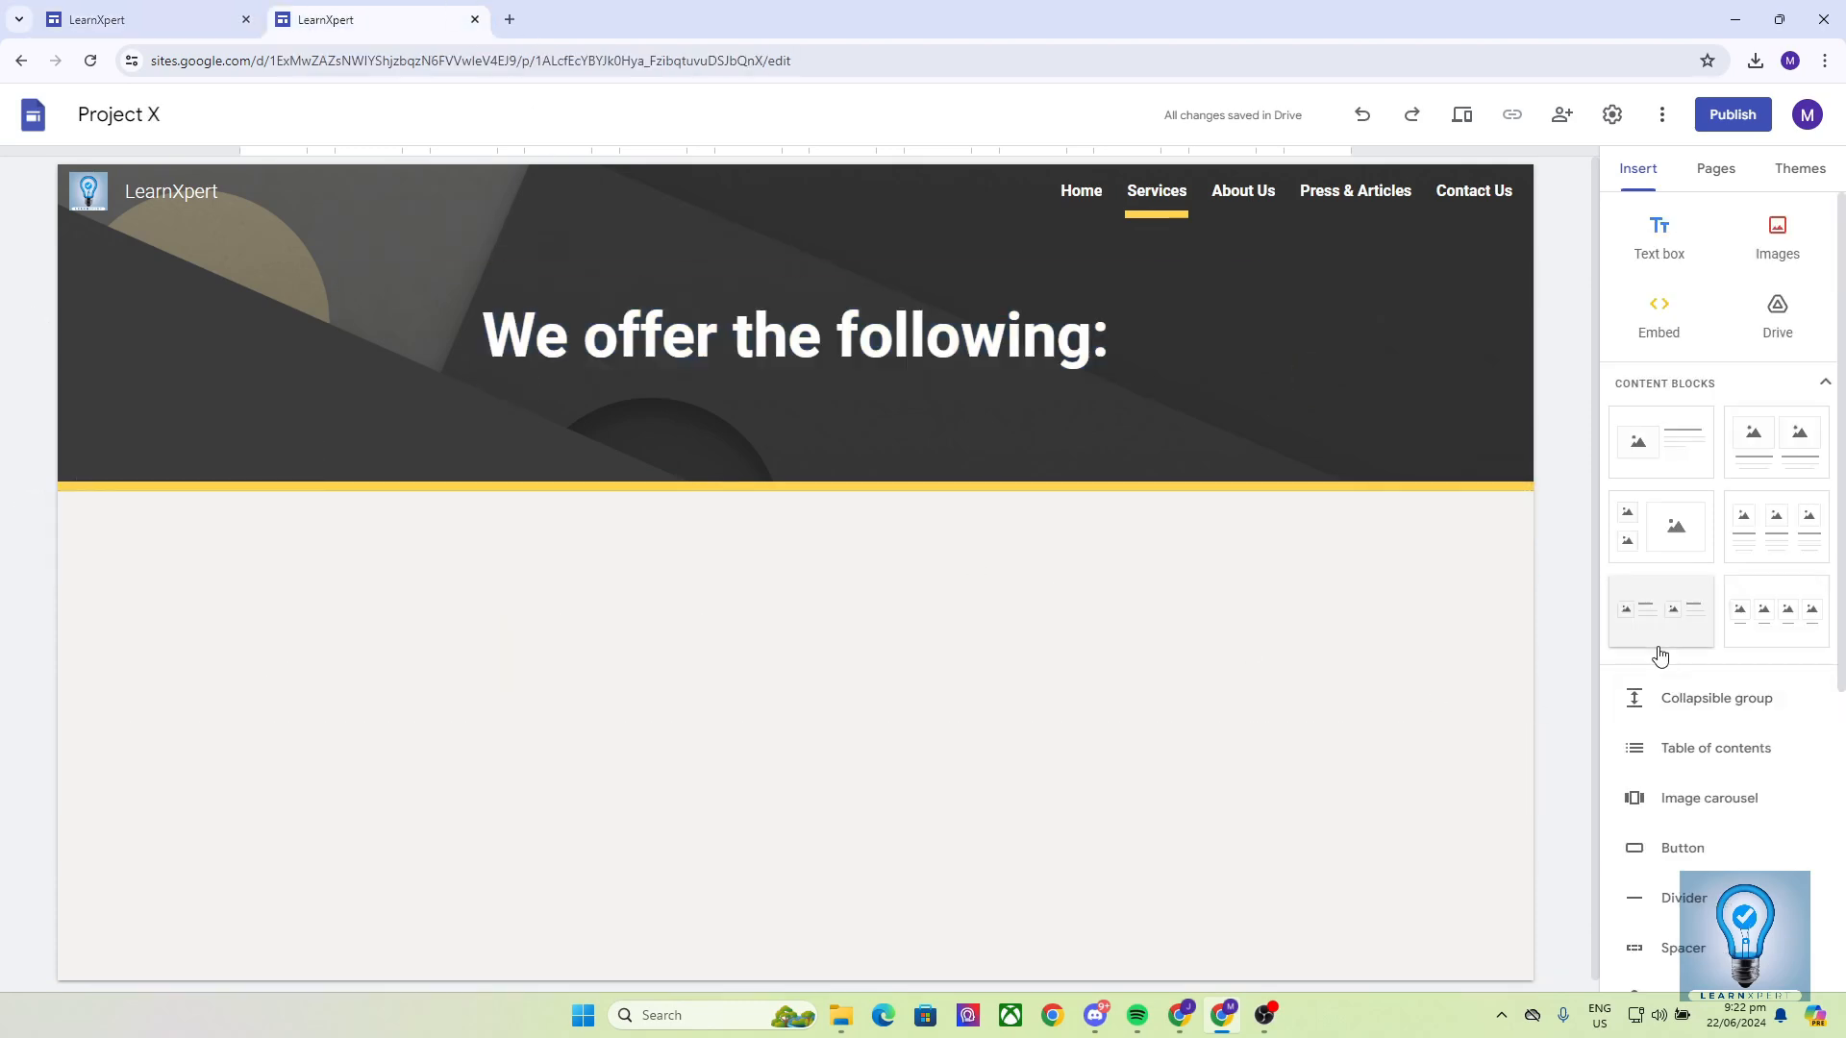
scroll(1656, 653, "down", 4)
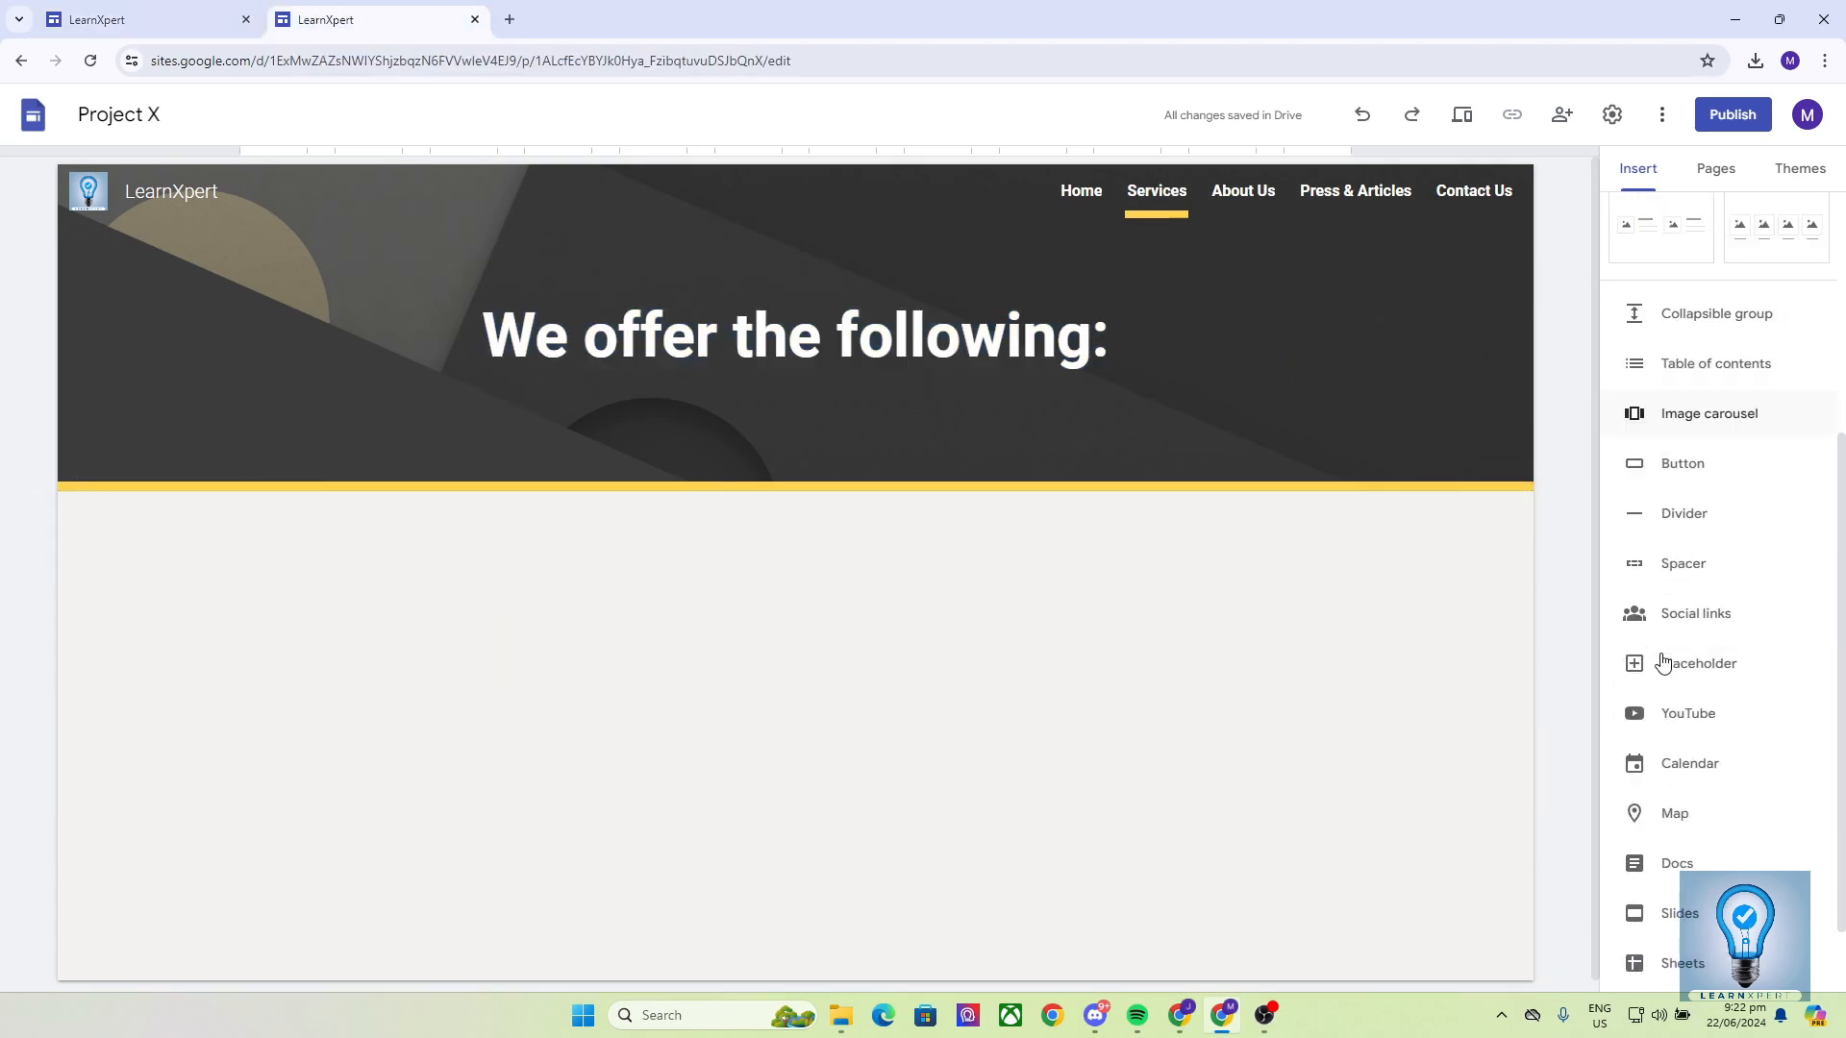
left_click(1684, 566)
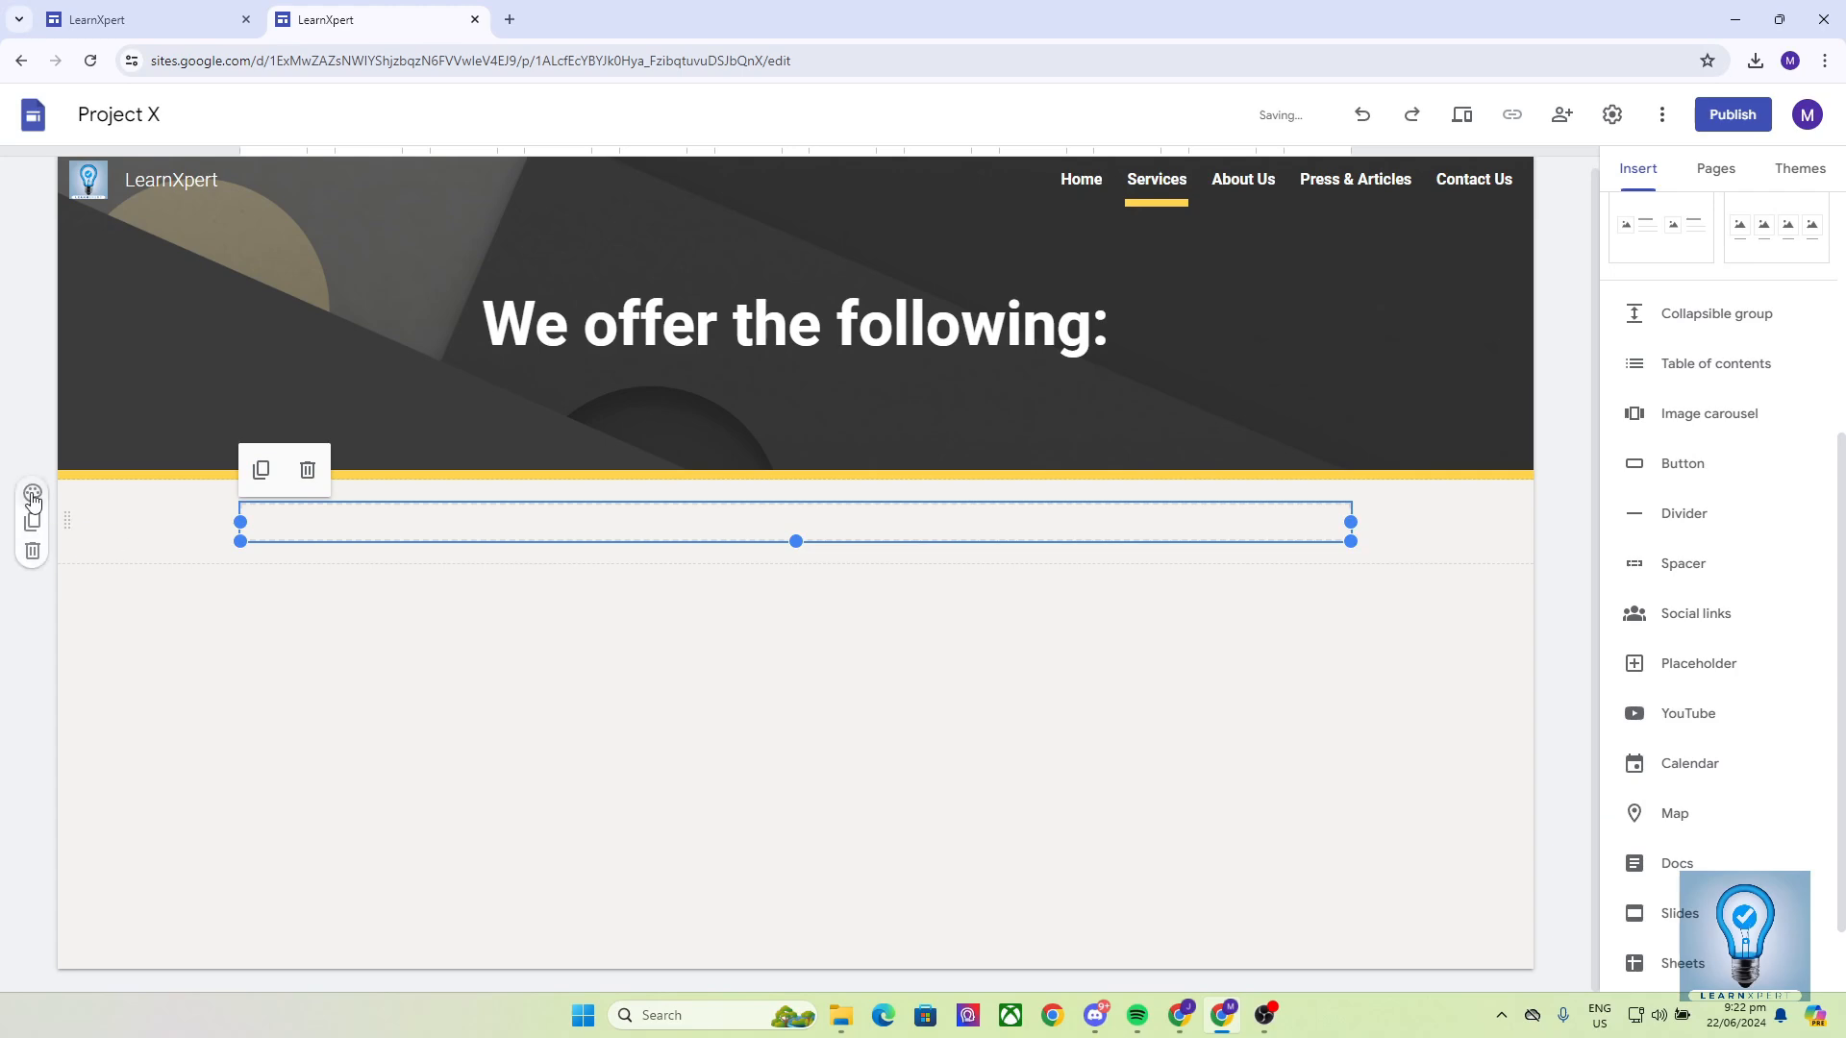
left_click(32, 495)
left_click(107, 626)
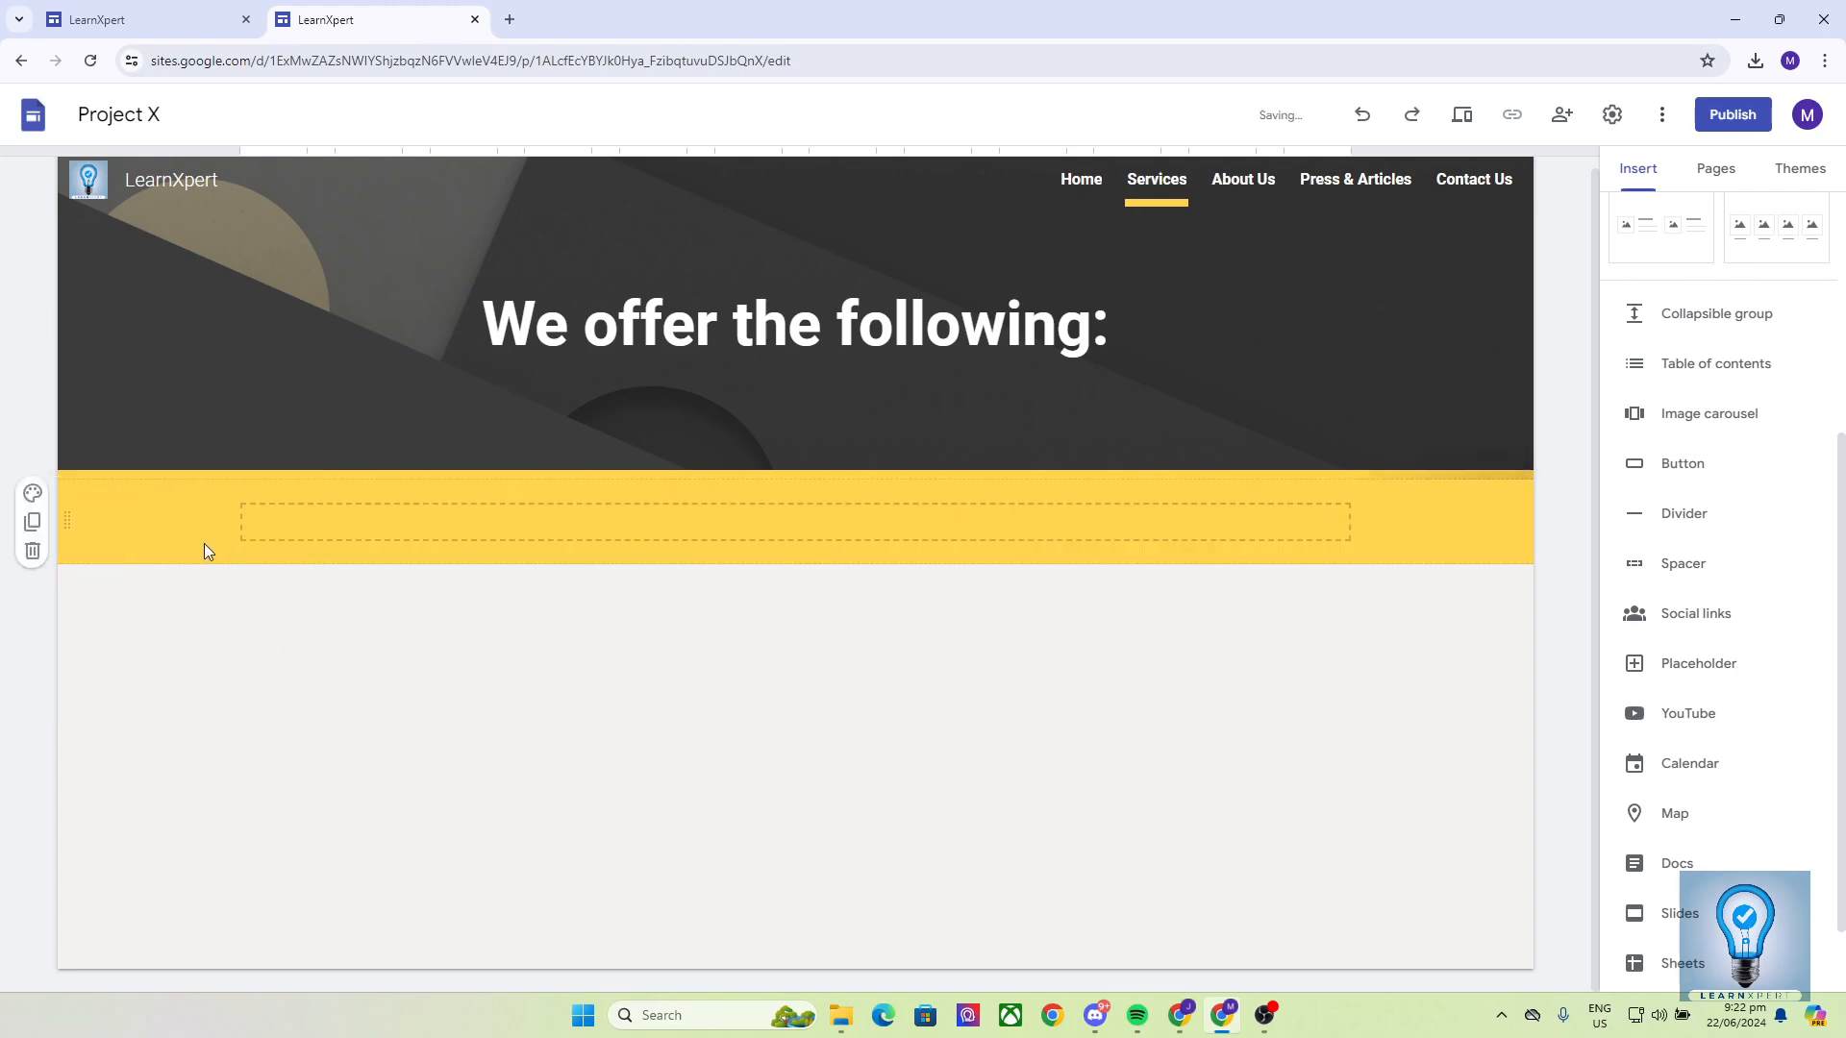
Copy the three-item services list from Project 5 into a new text box below Project X's yellow spacer, with section color Style 2
left_click(163, 8)
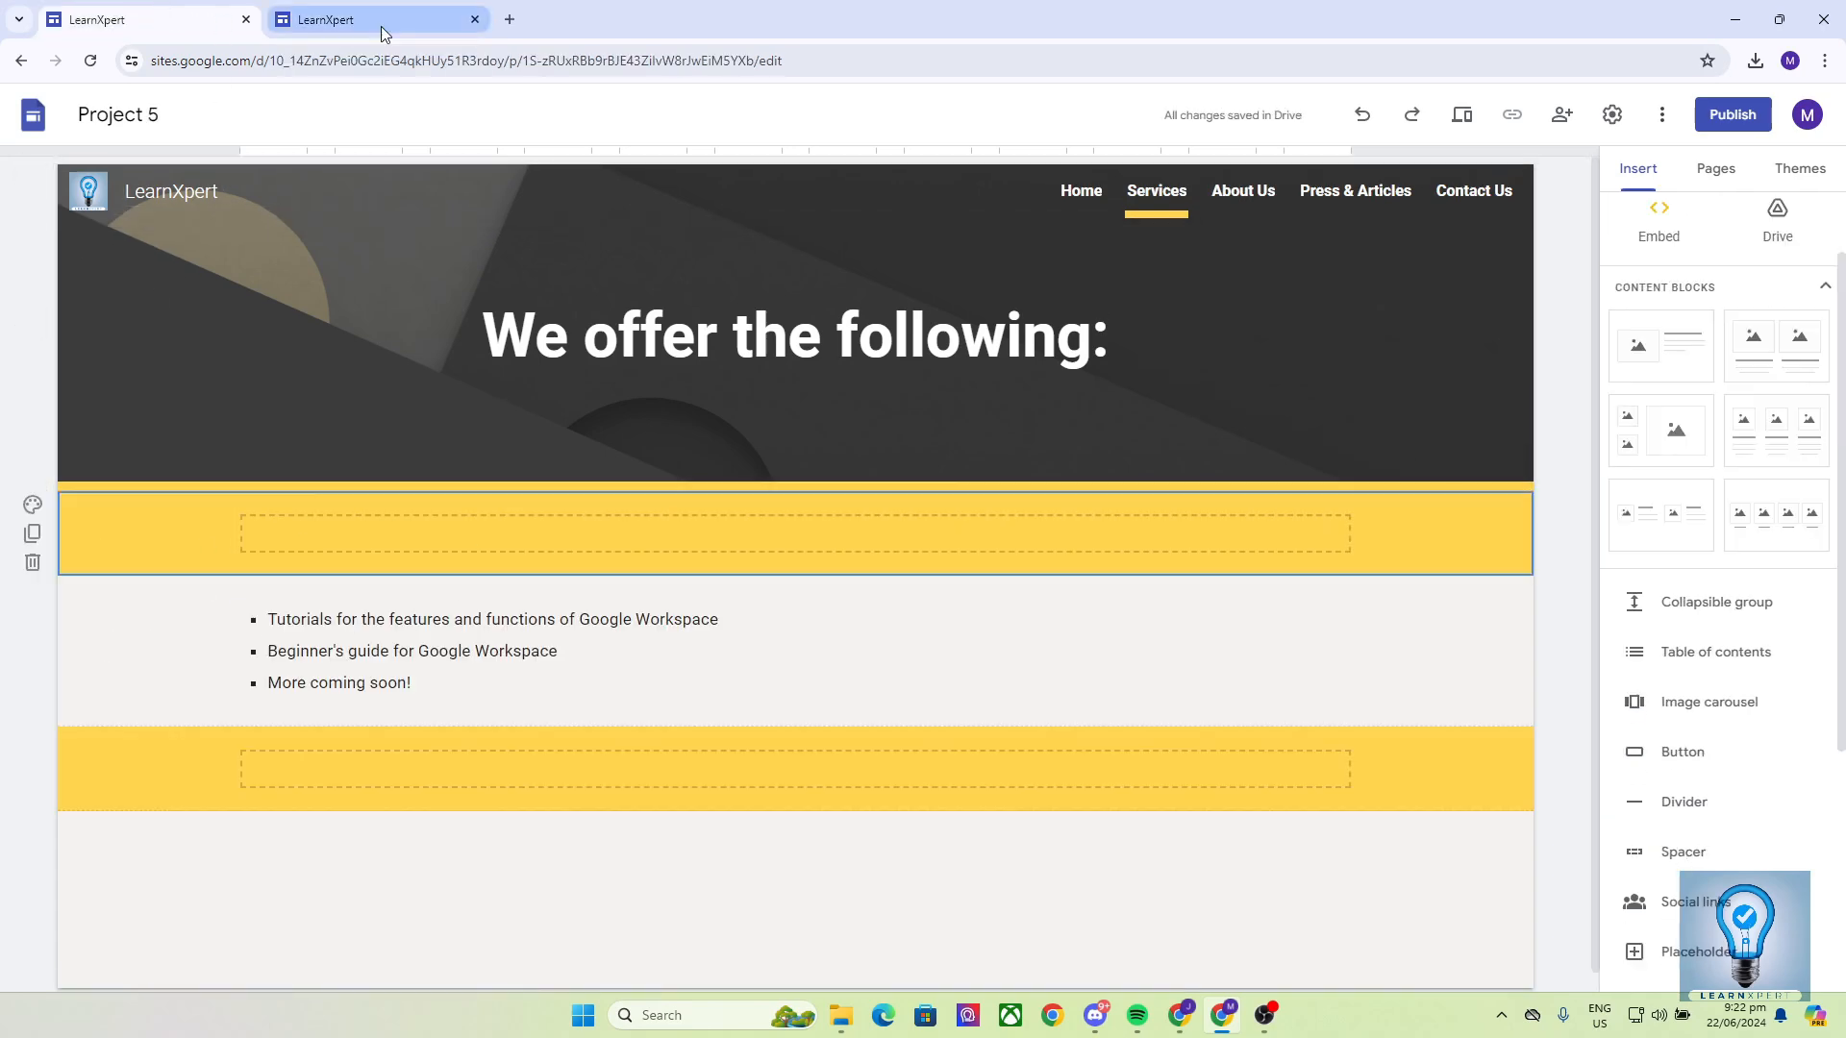
left_click(404, 35)
scroll(1710, 385, "up", 4)
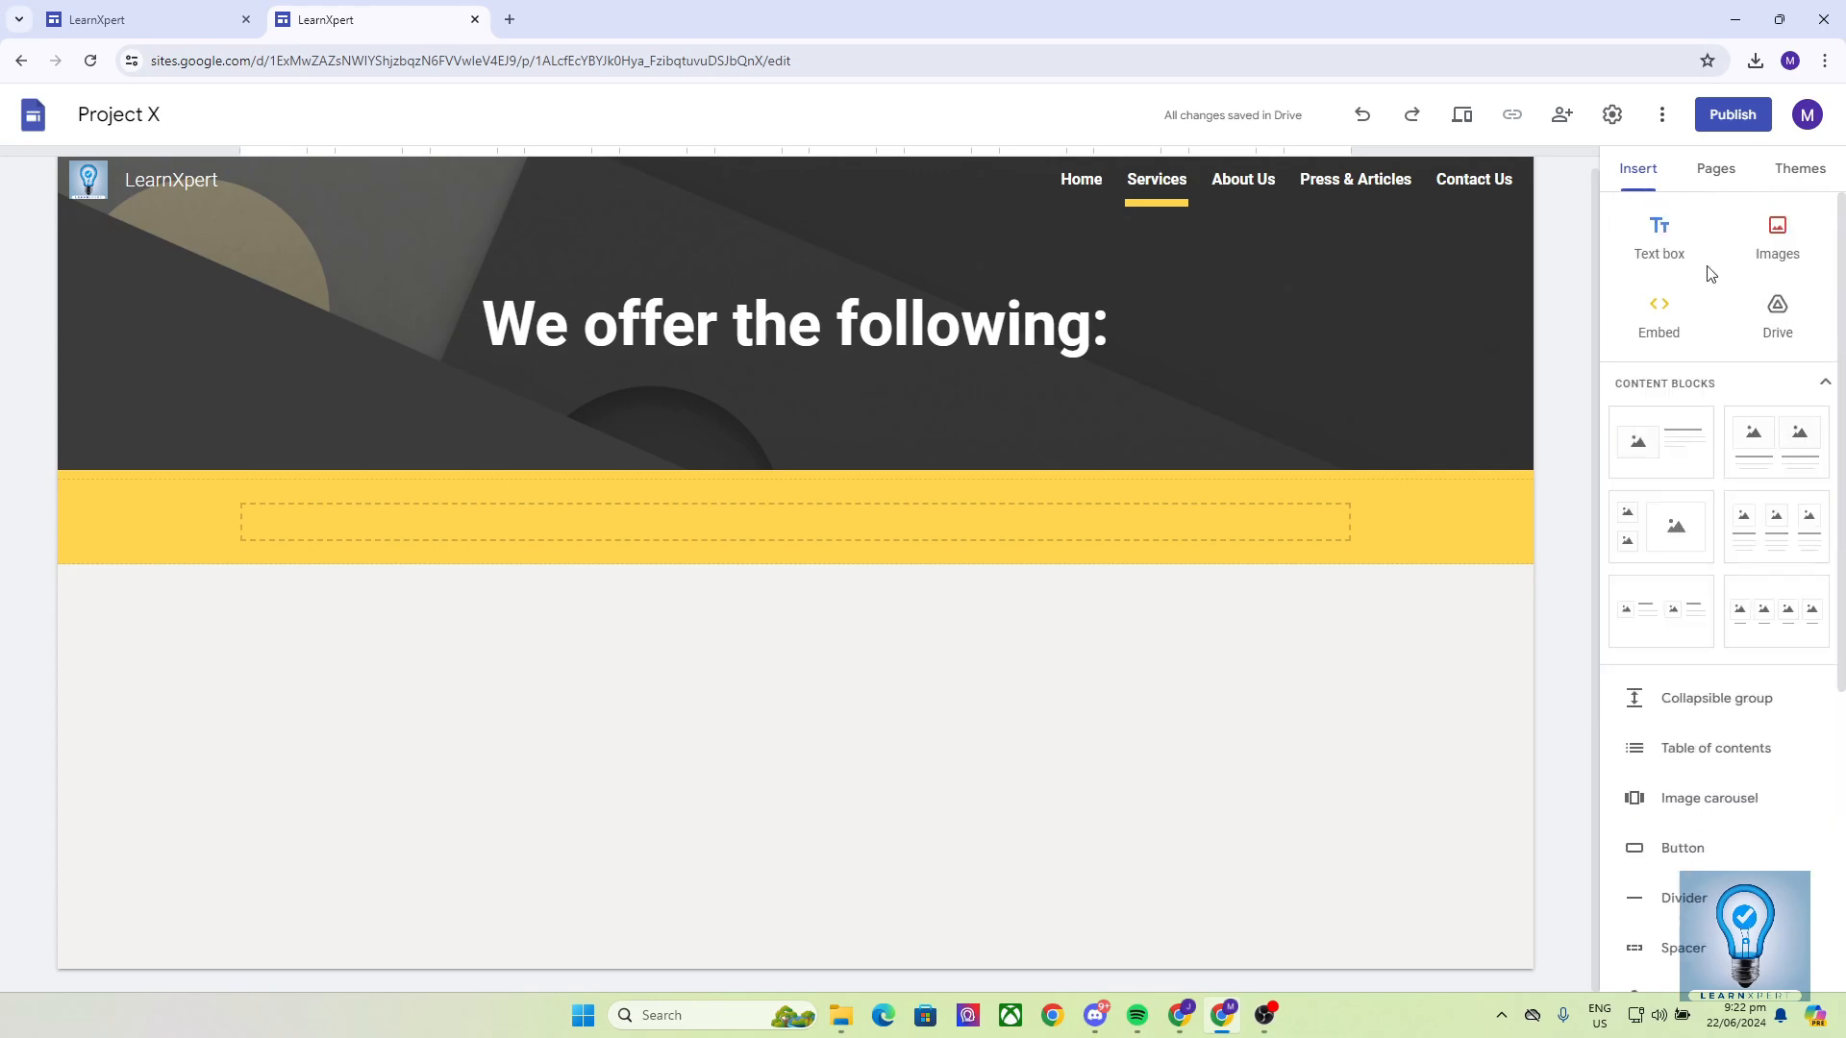
left_click(1659, 235)
left_click(64, 7)
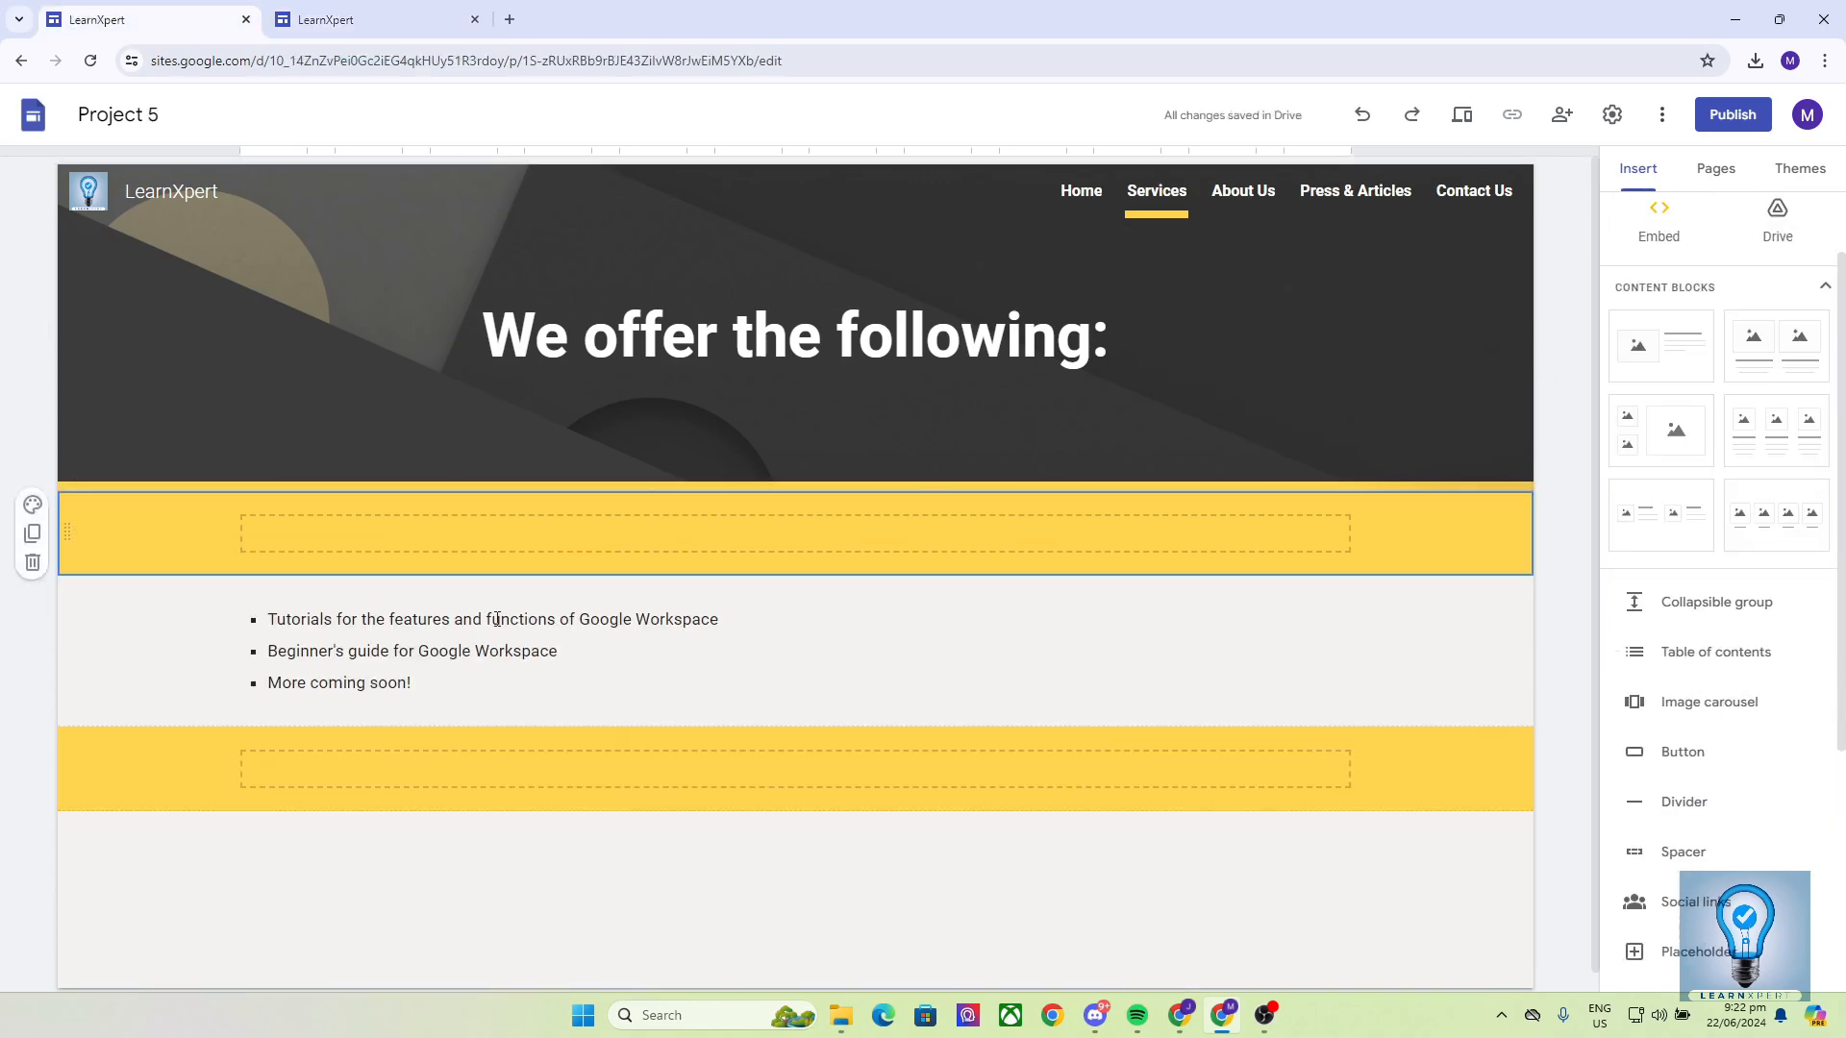
left_click(470, 680)
left_click_drag(470, 680, 324, 196)
key("ctrl+c")
left_click(375, 19)
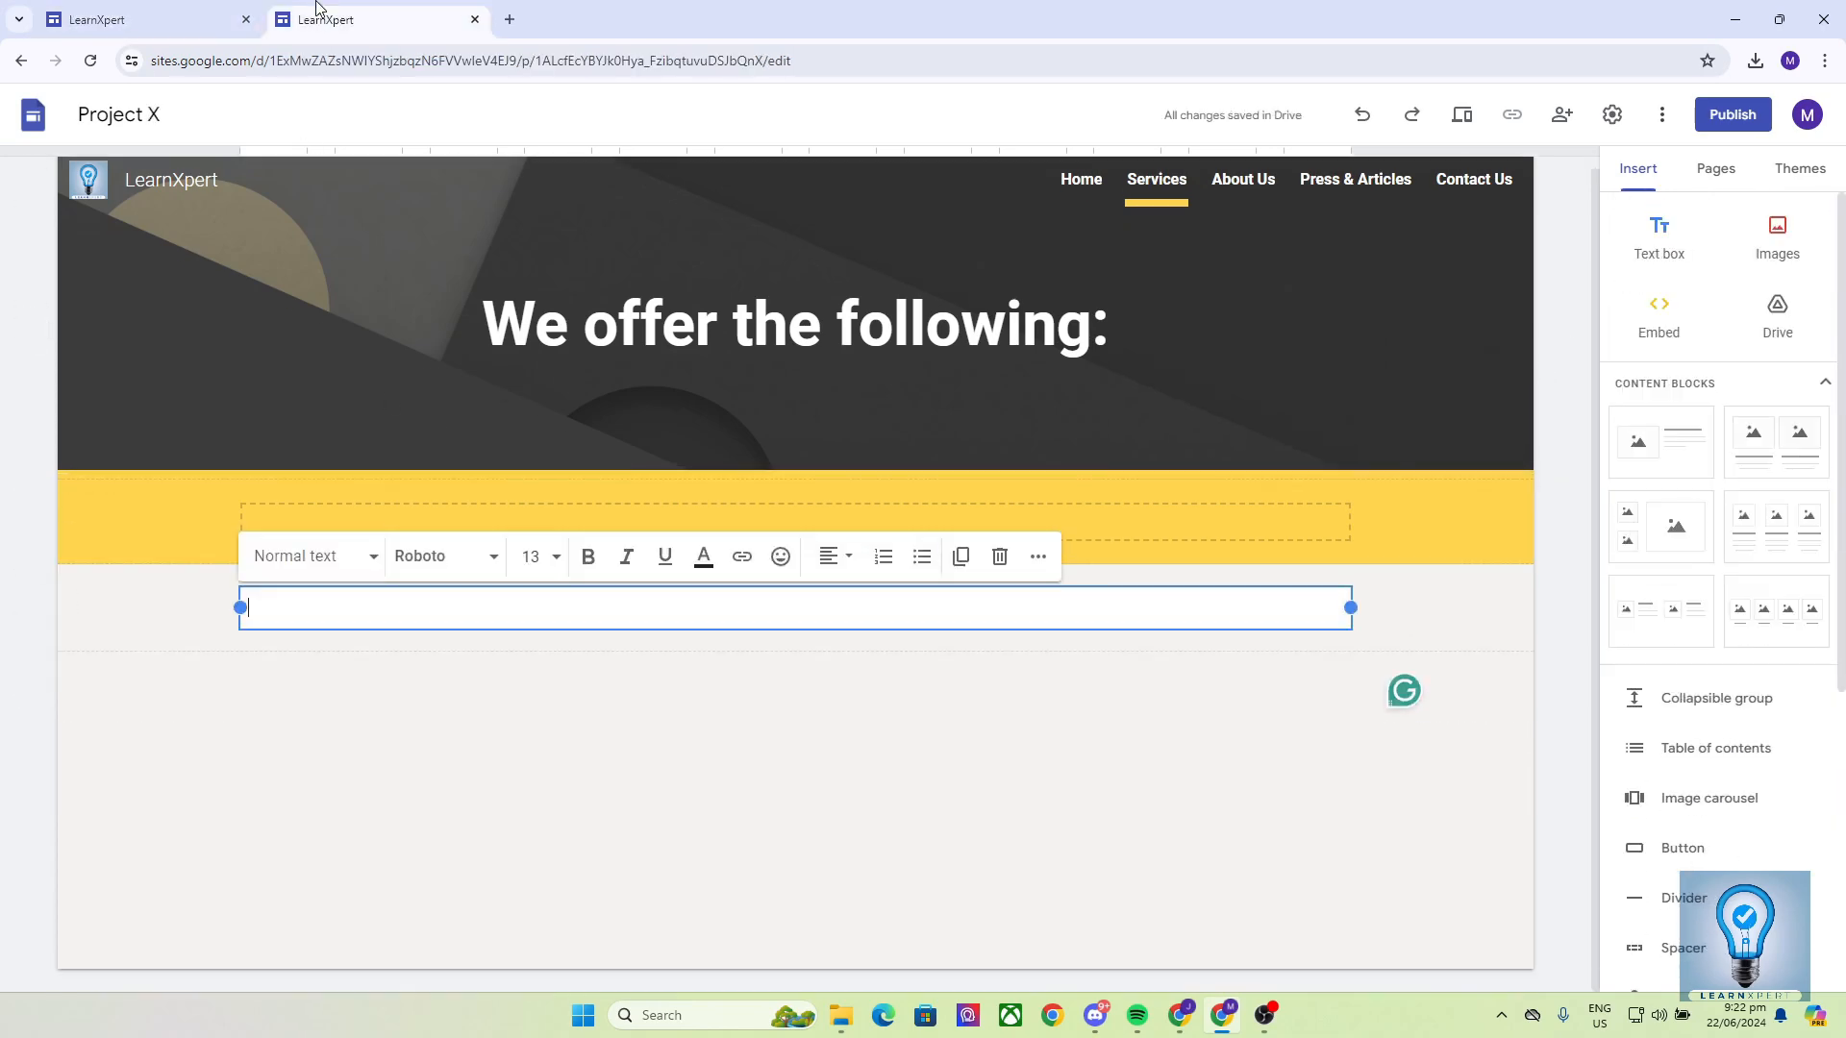
key("ctrl+v")
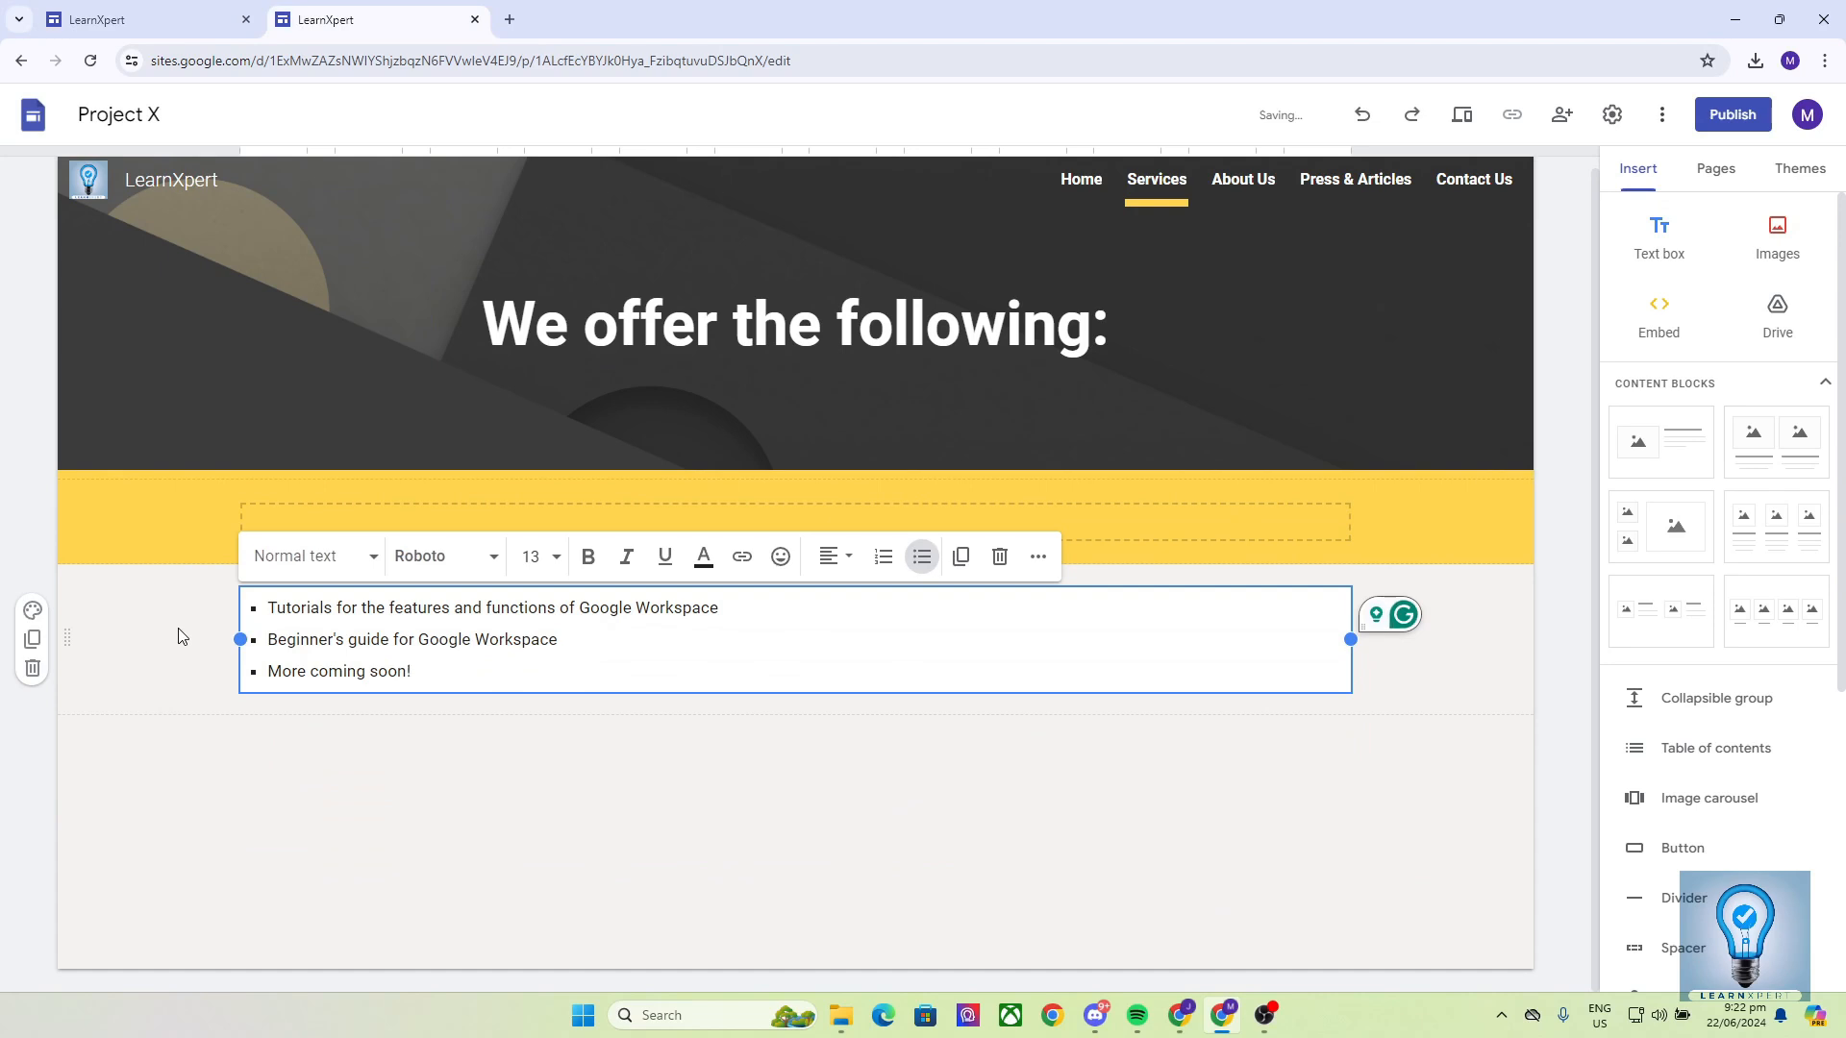
left_click(32, 611)
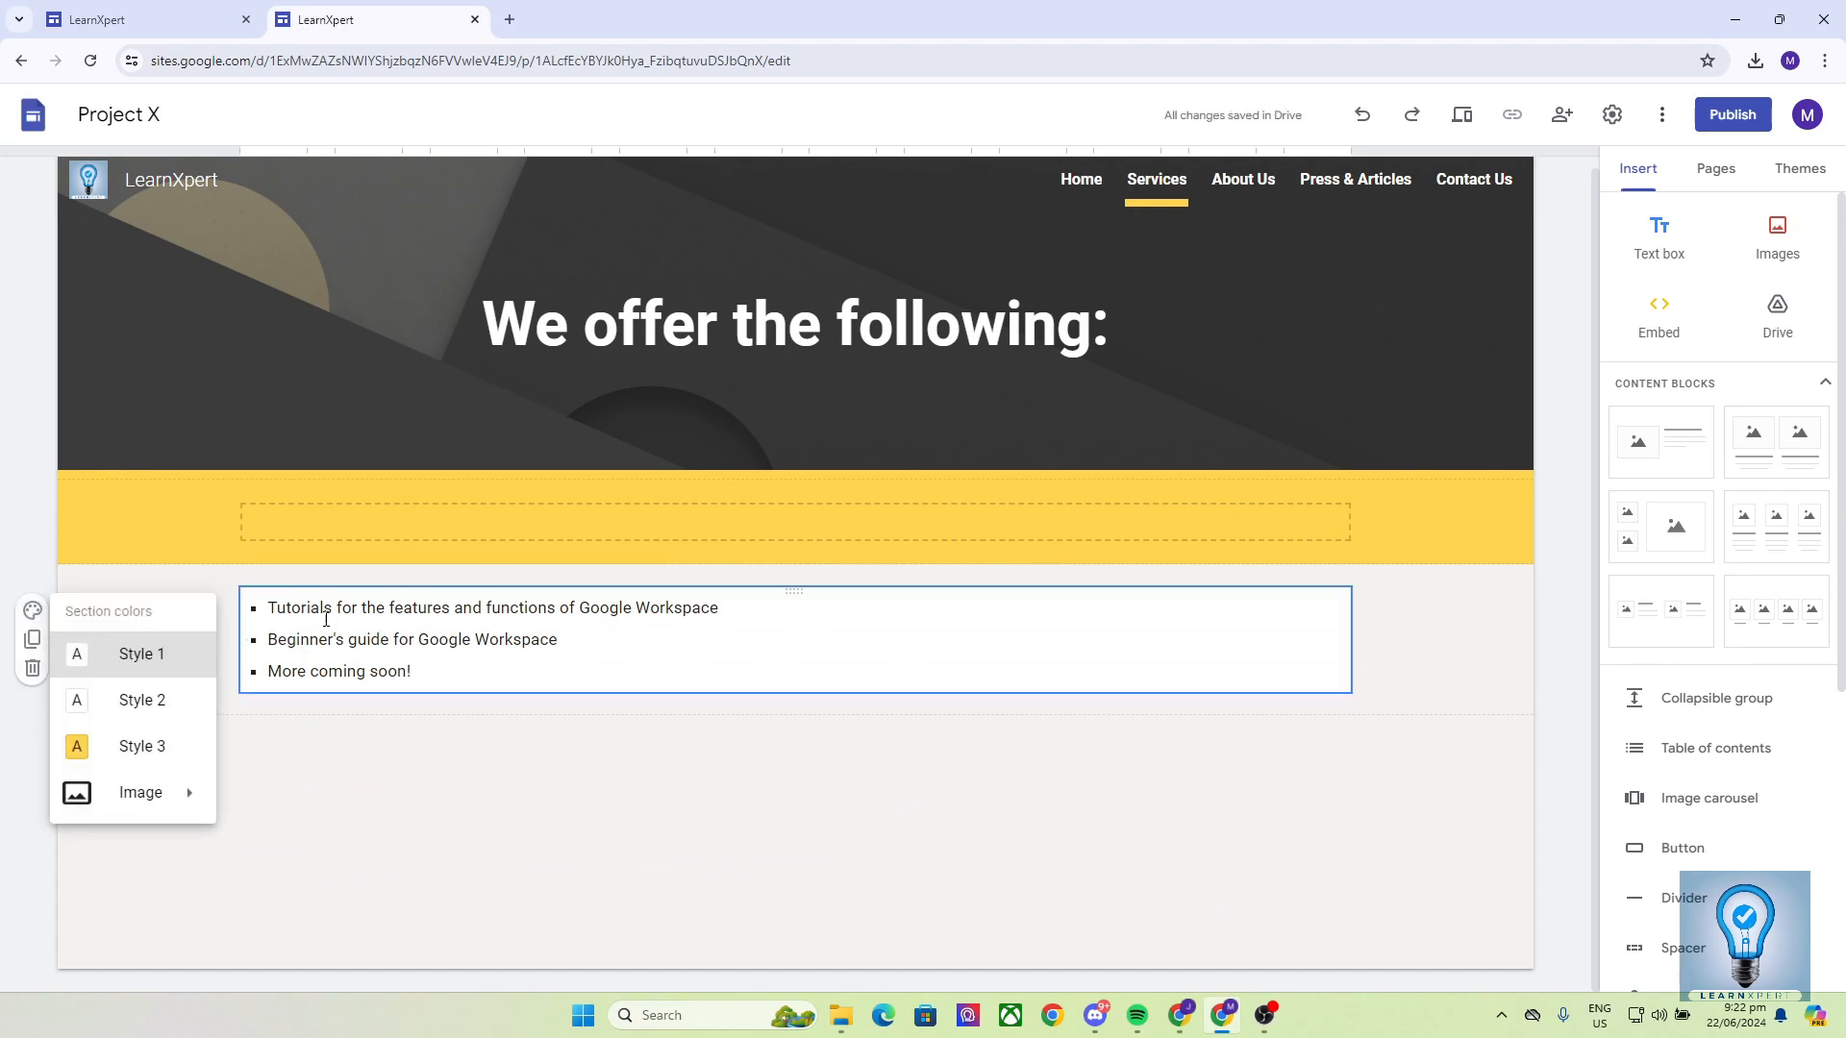
left_click(160, 707)
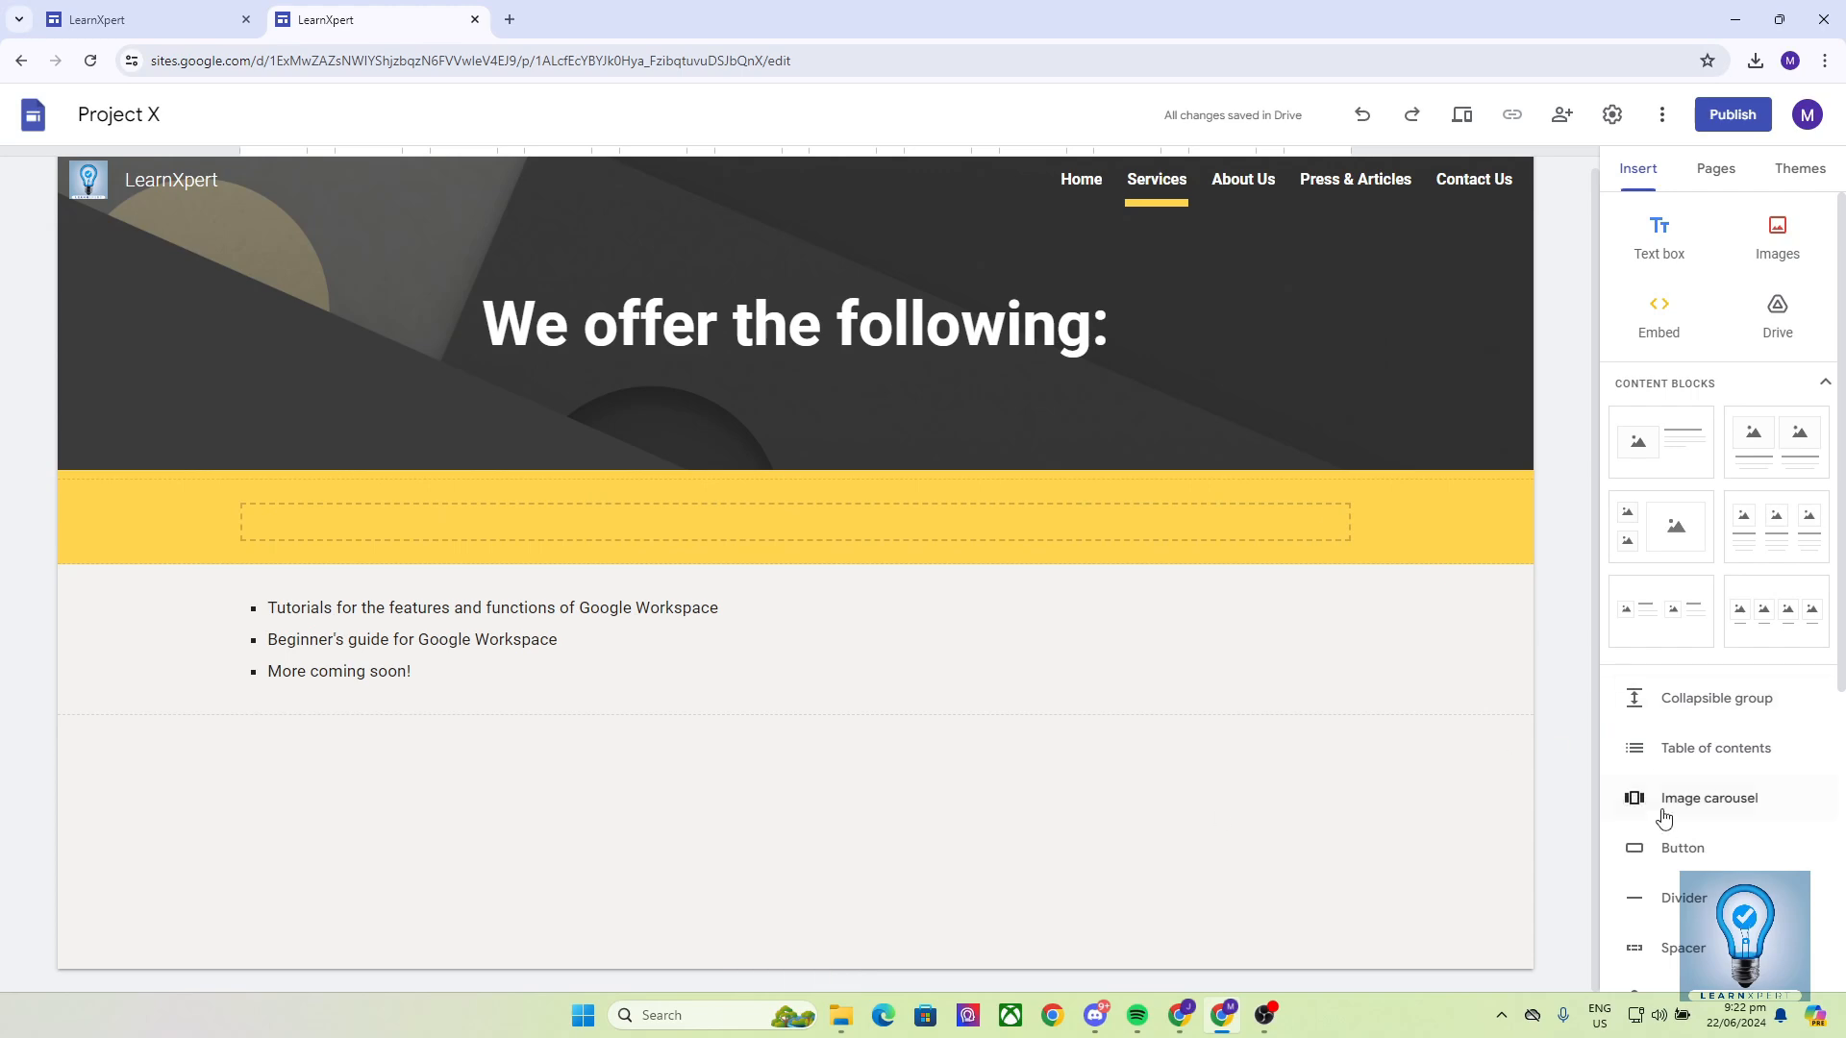
Insert a spacer below the services list and set its section color to Style 3
scroll(1666, 870, "down", 1)
left_click(1666, 852)
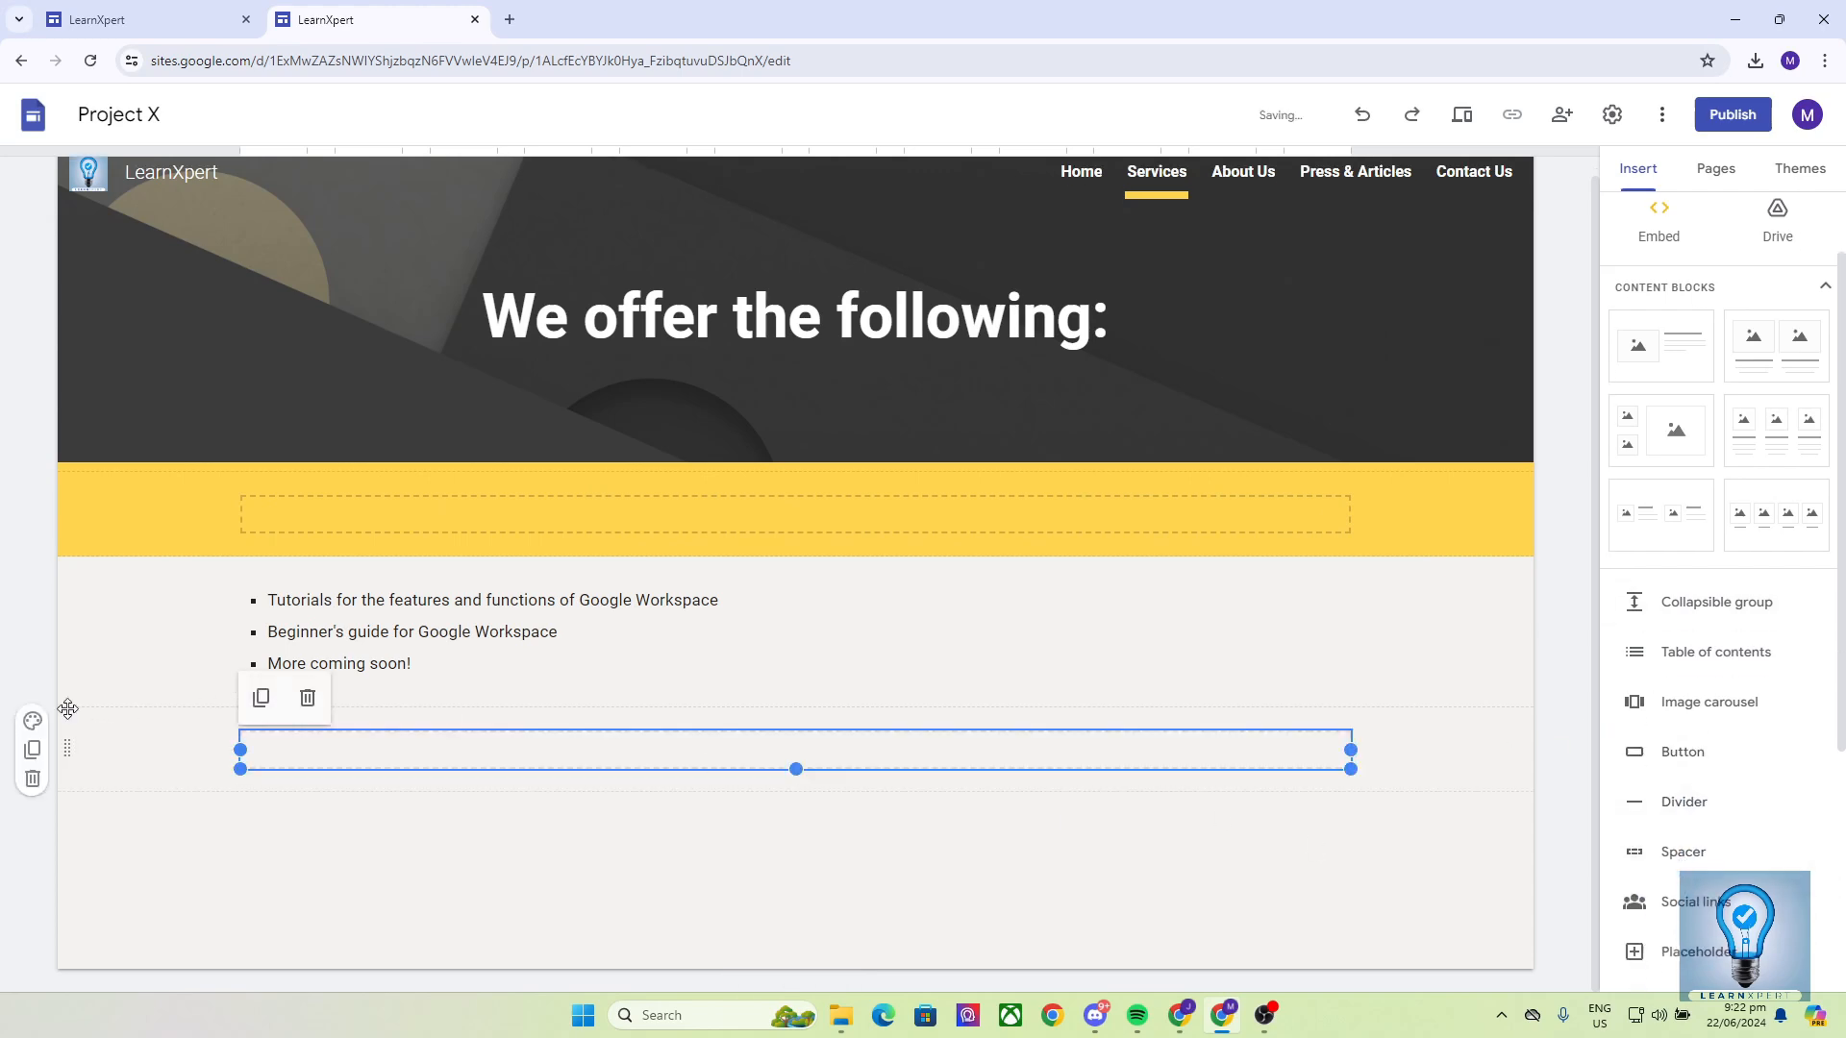
left_click(32, 721)
left_click(118, 855)
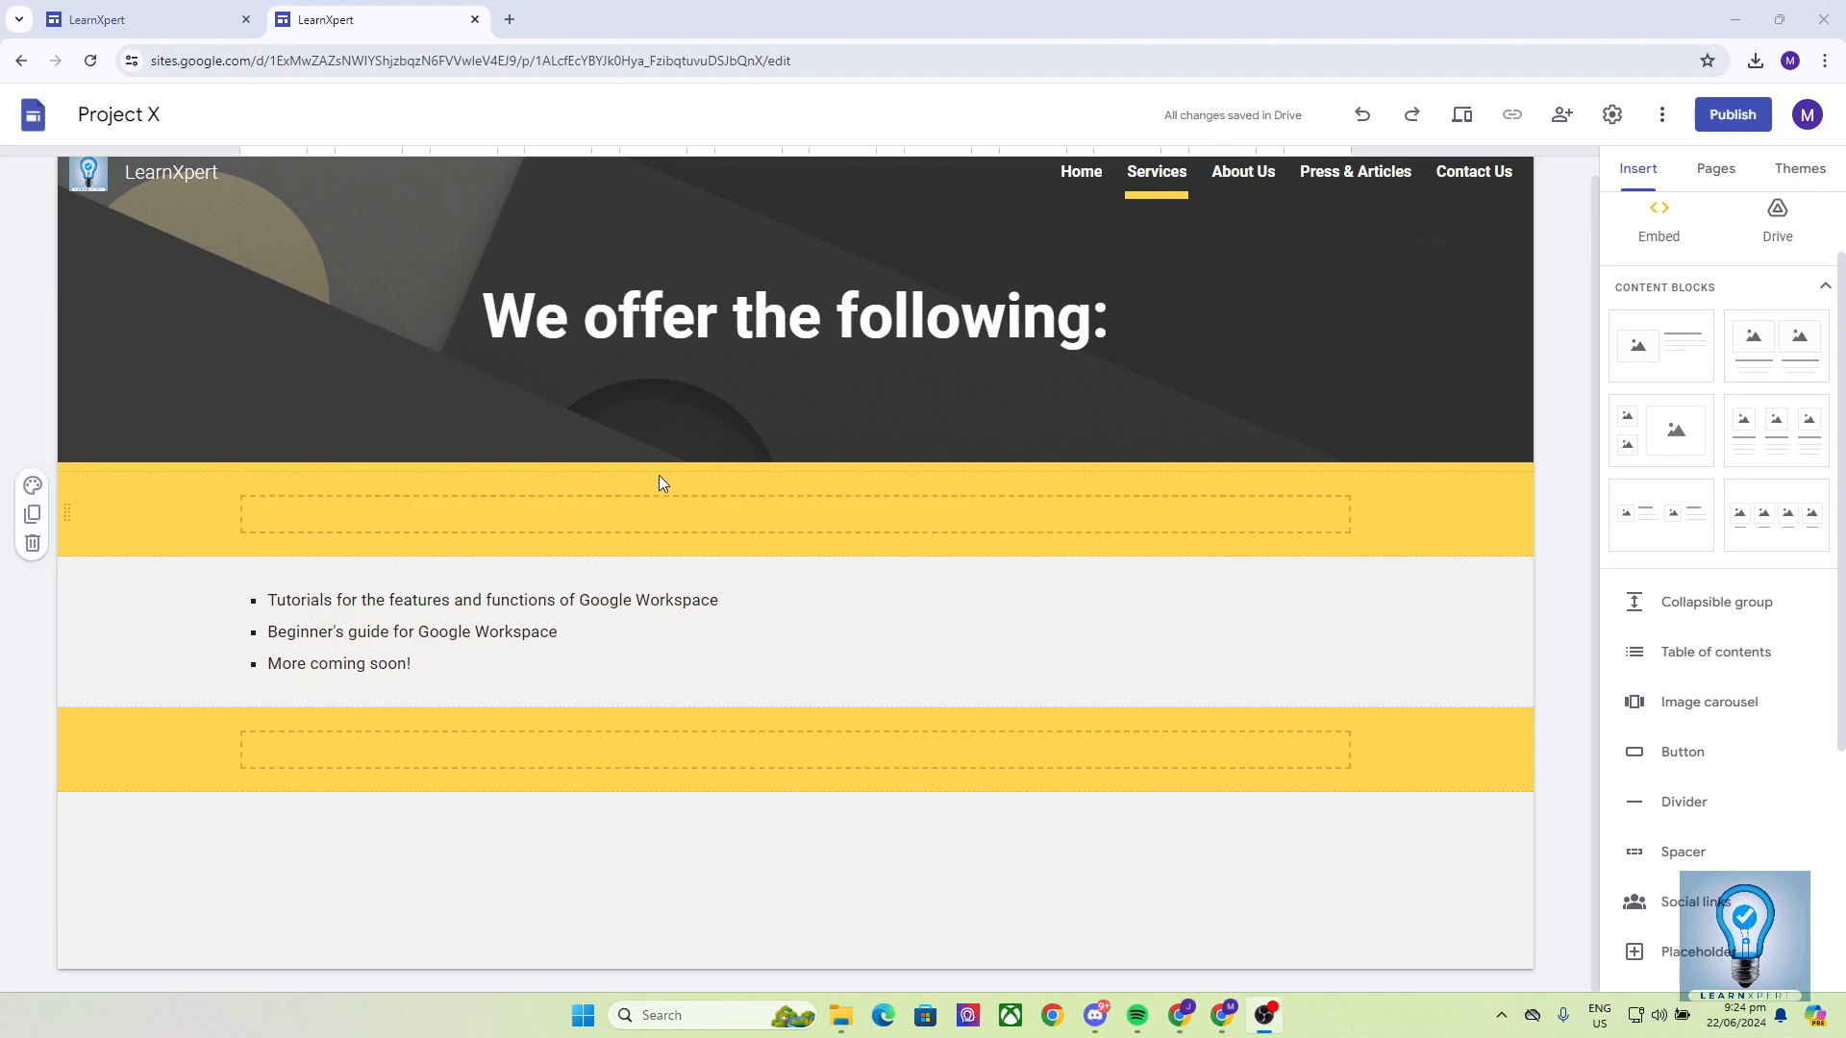
Check the Project X navigation by switching between the Contact Us, Services, About Us and Press & Articles pages
scroll(818, 402, "up", 1)
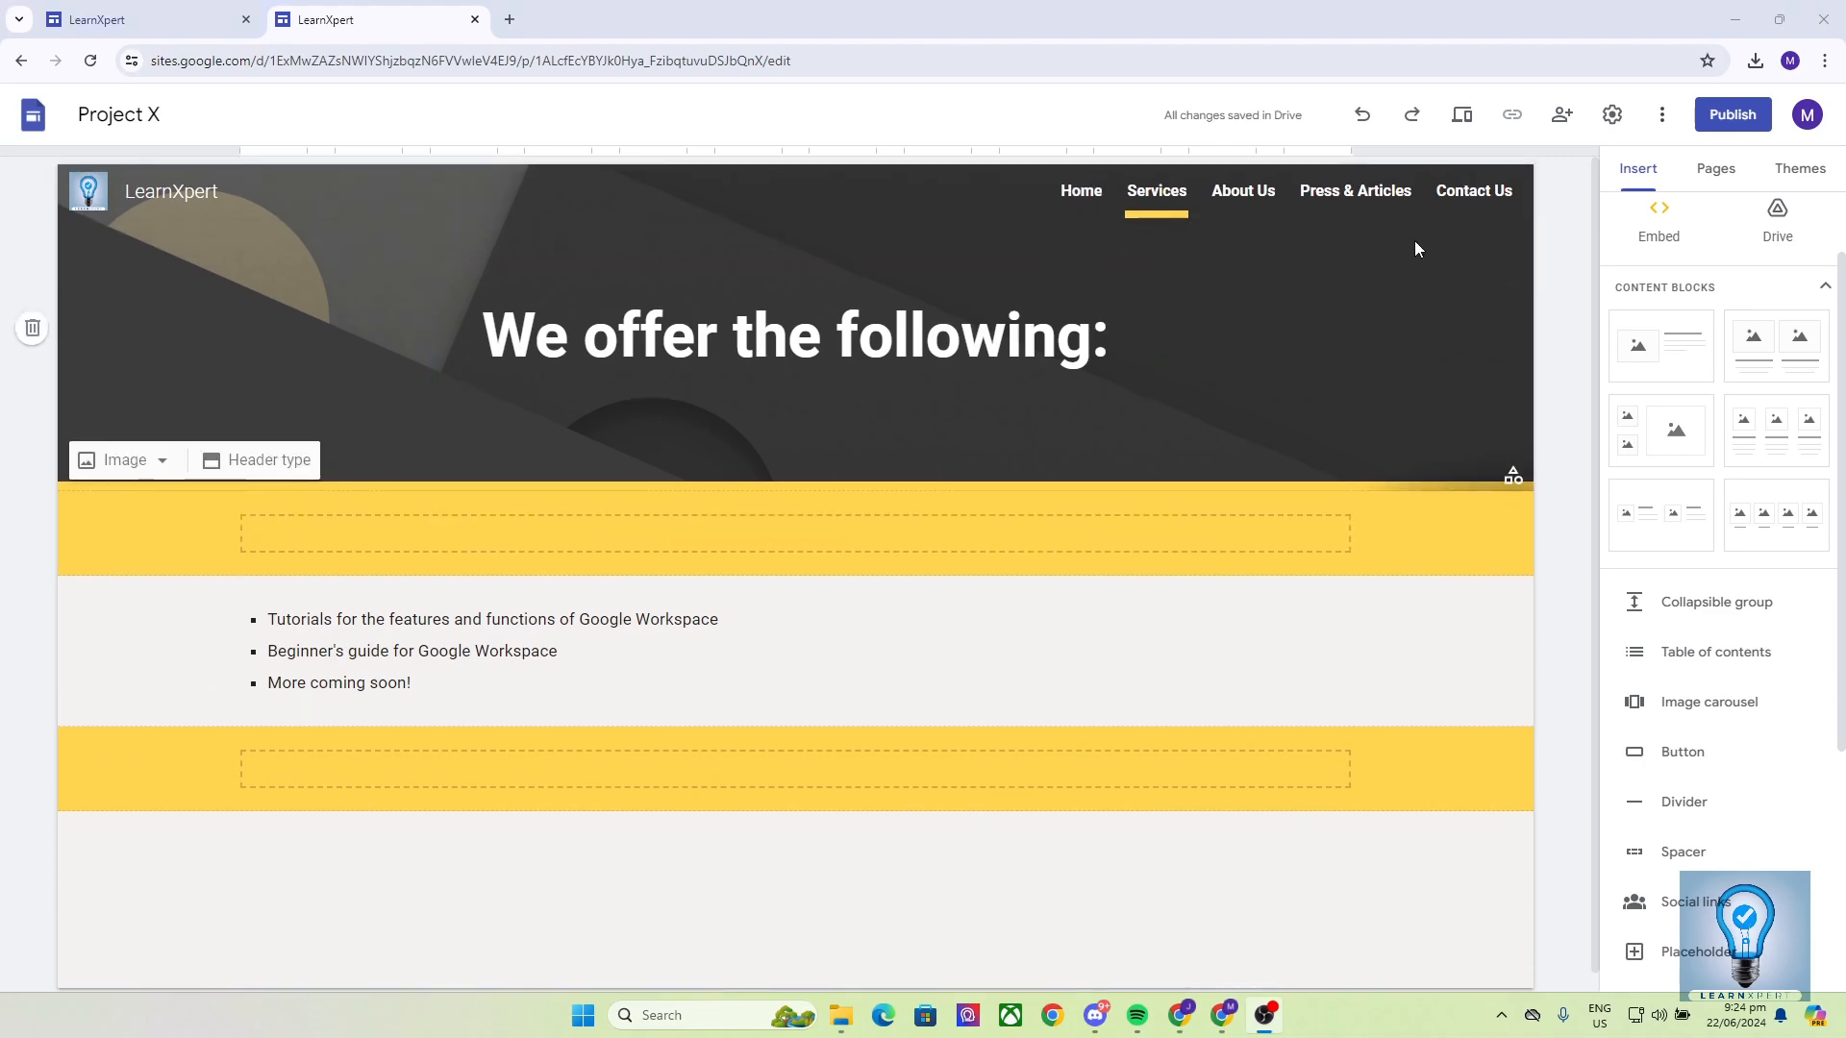
left_click(1471, 190)
left_click(1144, 200)
left_click(1262, 200)
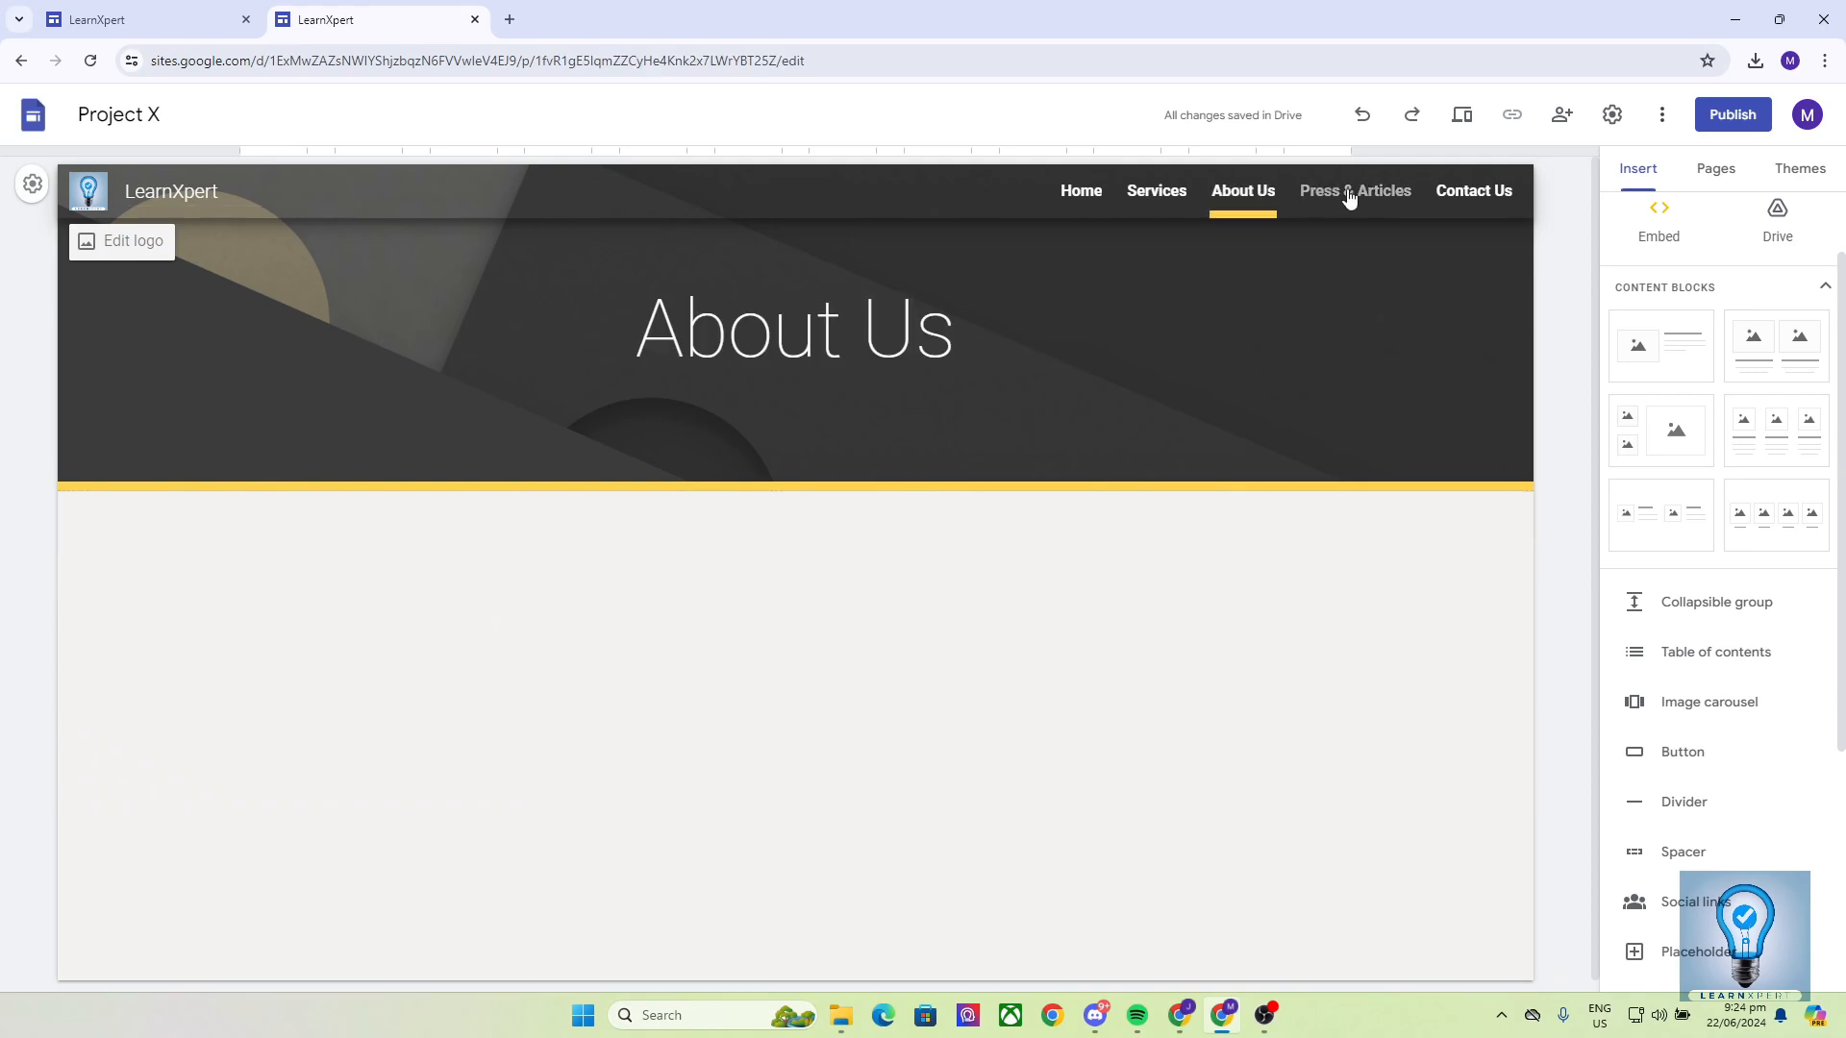
left_click(1347, 192)
left_click(1209, 200)
left_click(1175, 202)
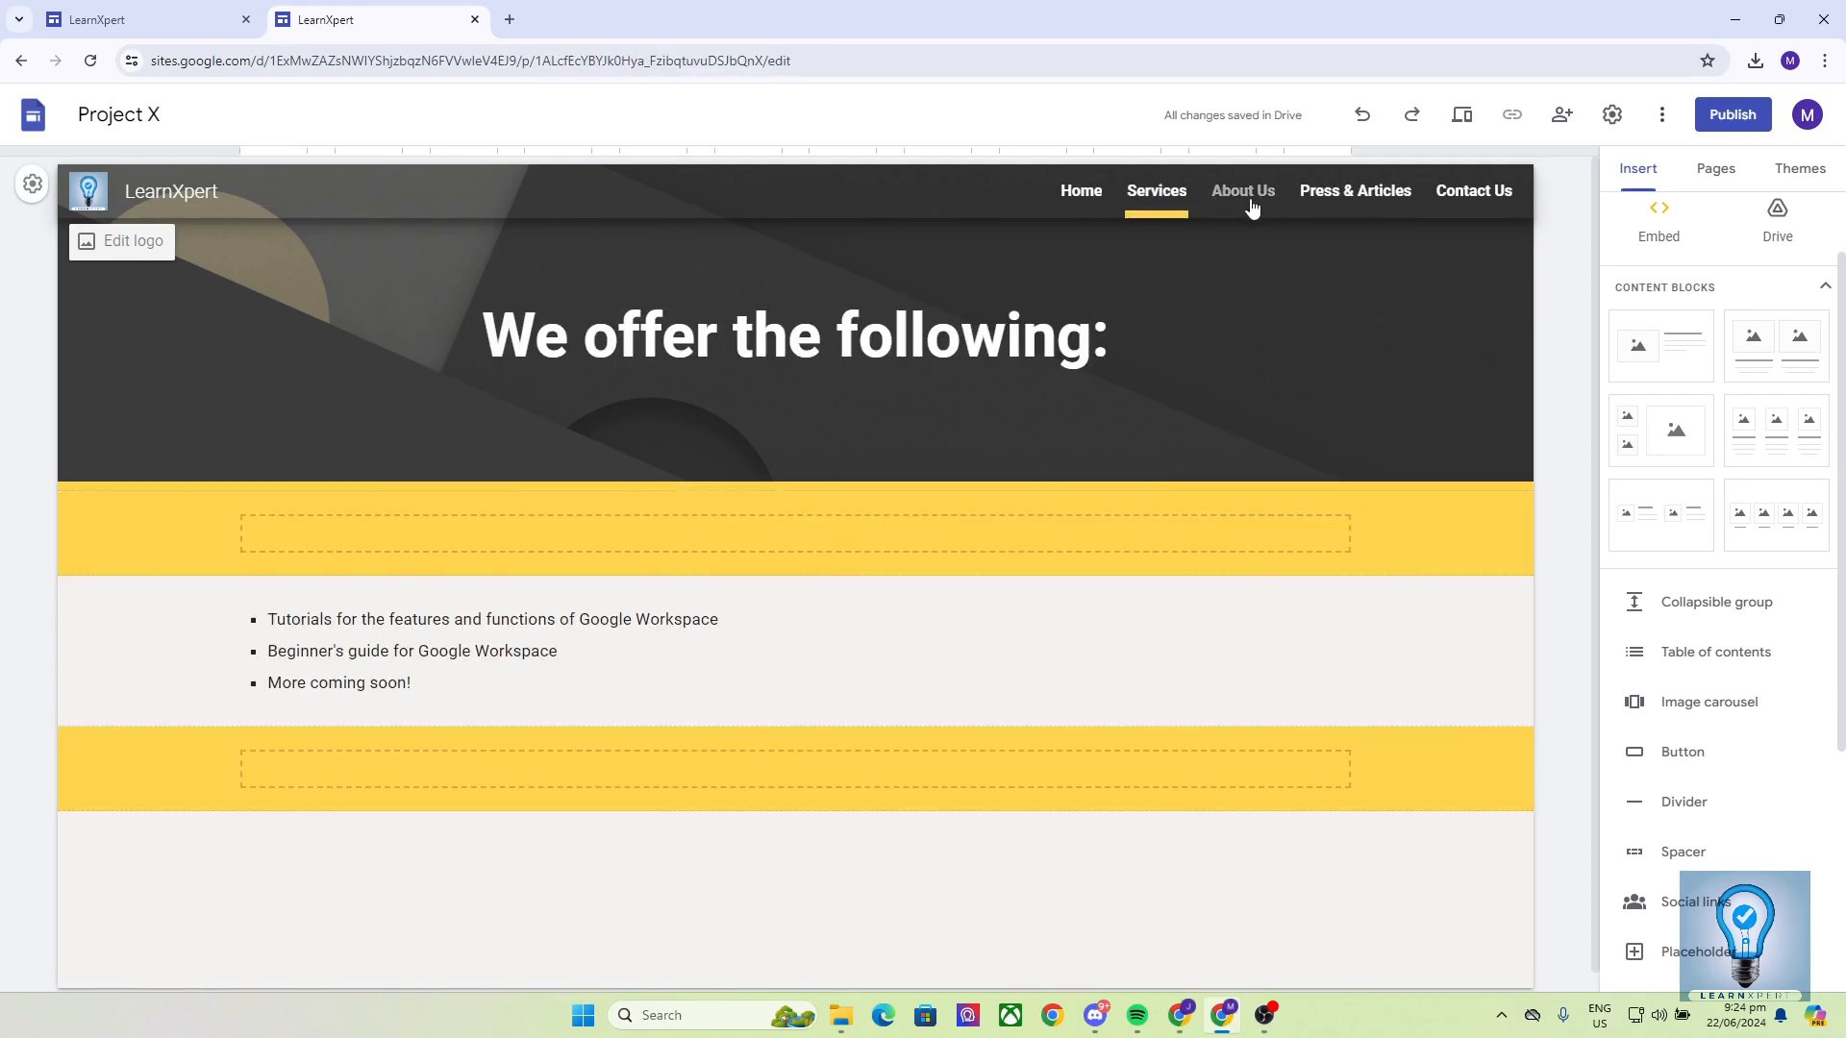
left_click(1474, 192)
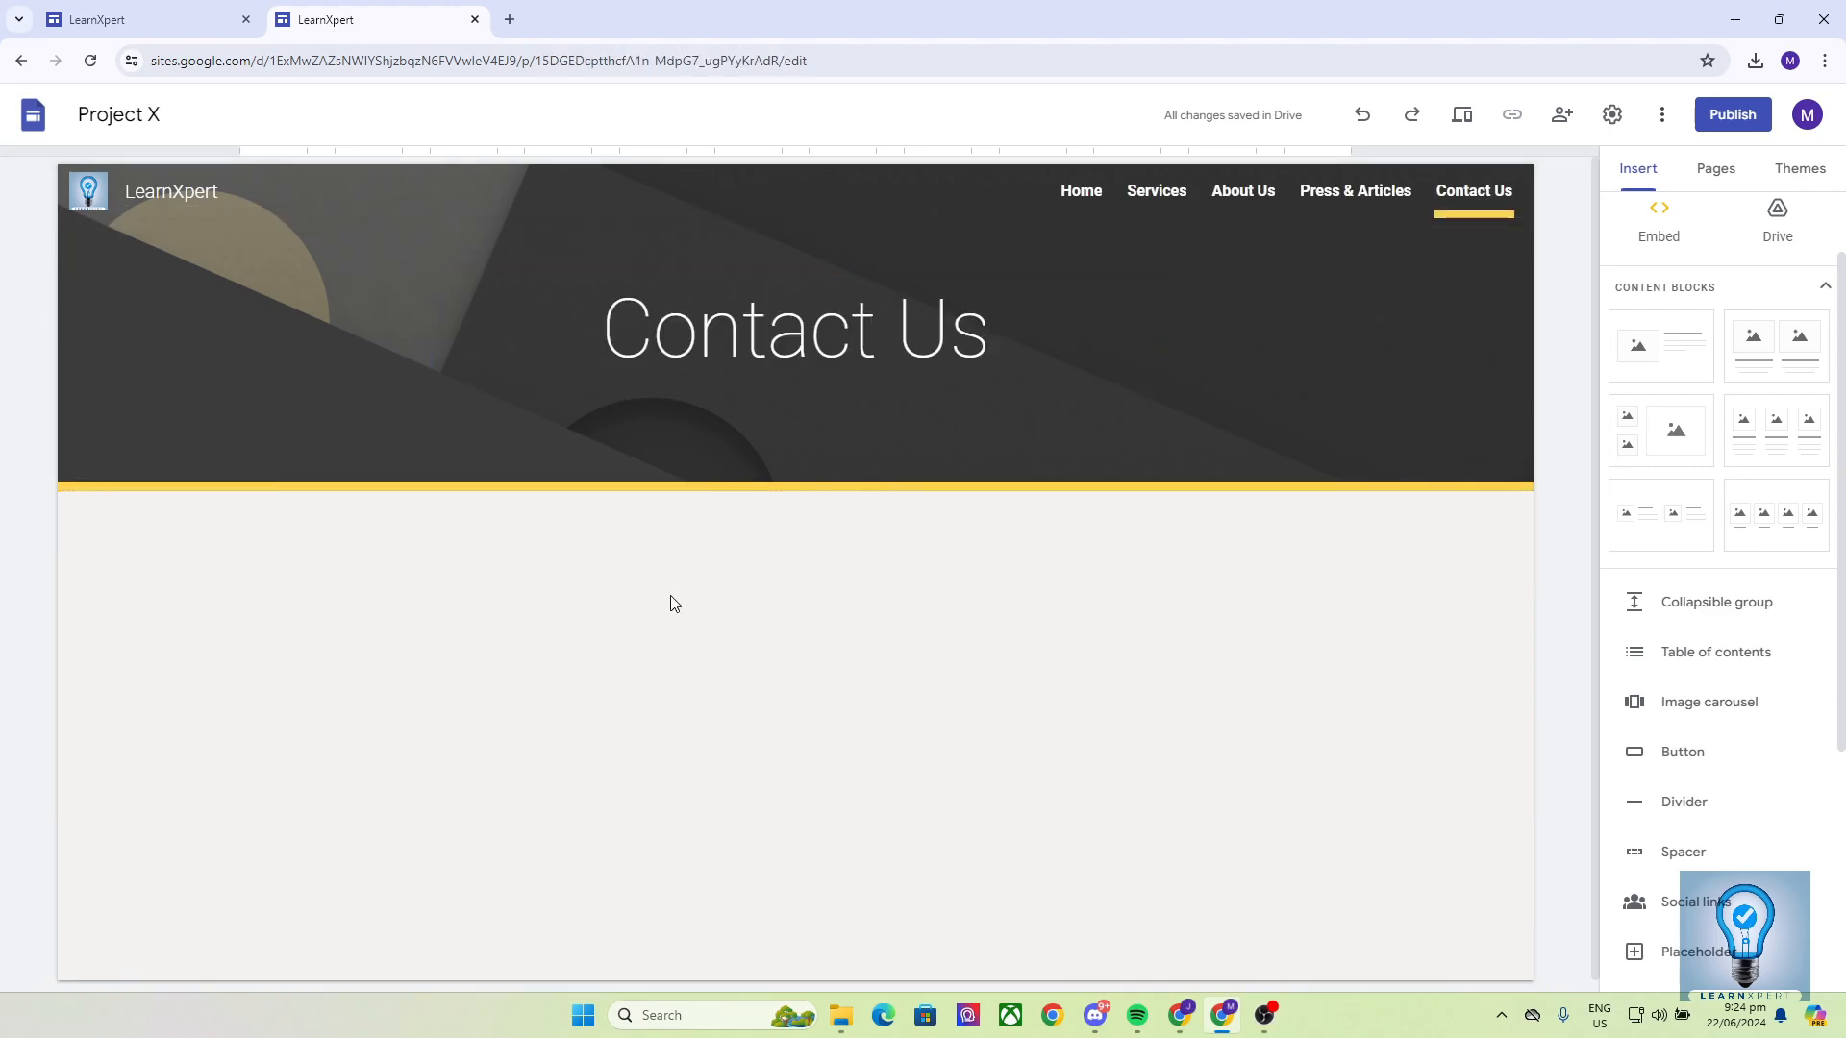
scroll(1714, 412, "down", 4)
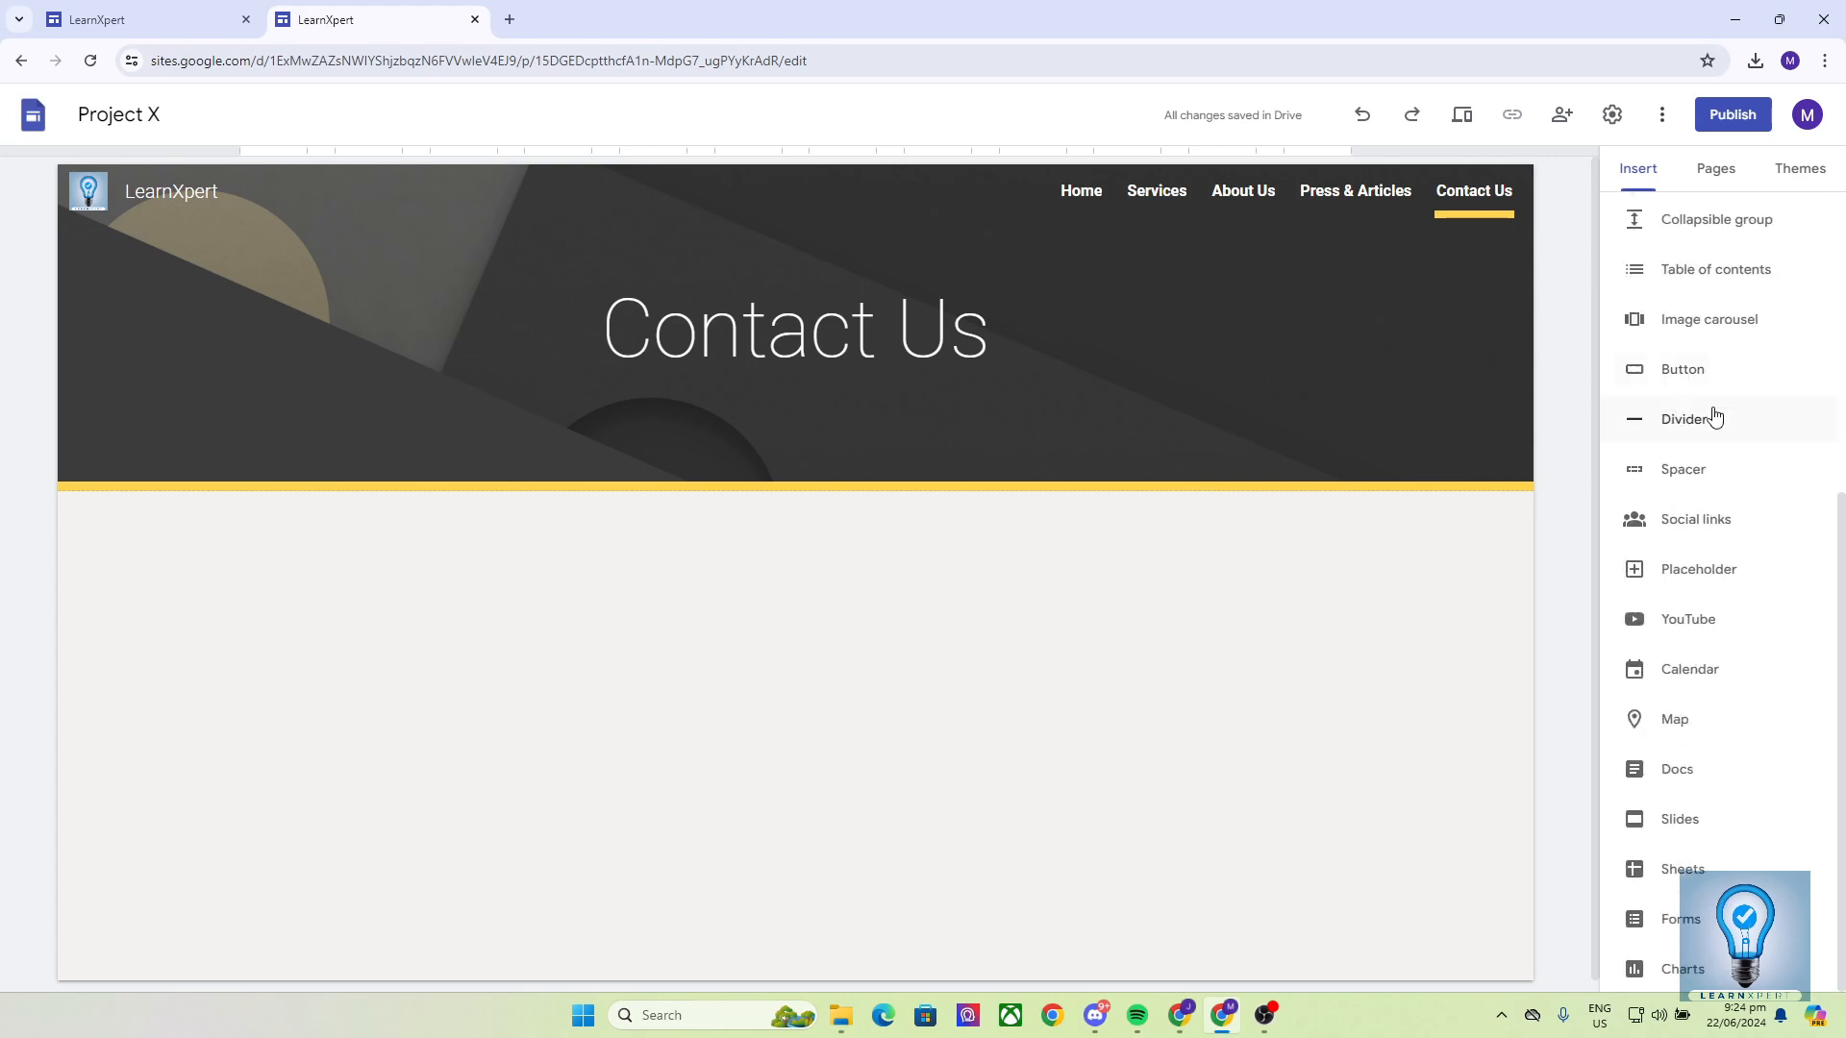
left_click(1703, 621)
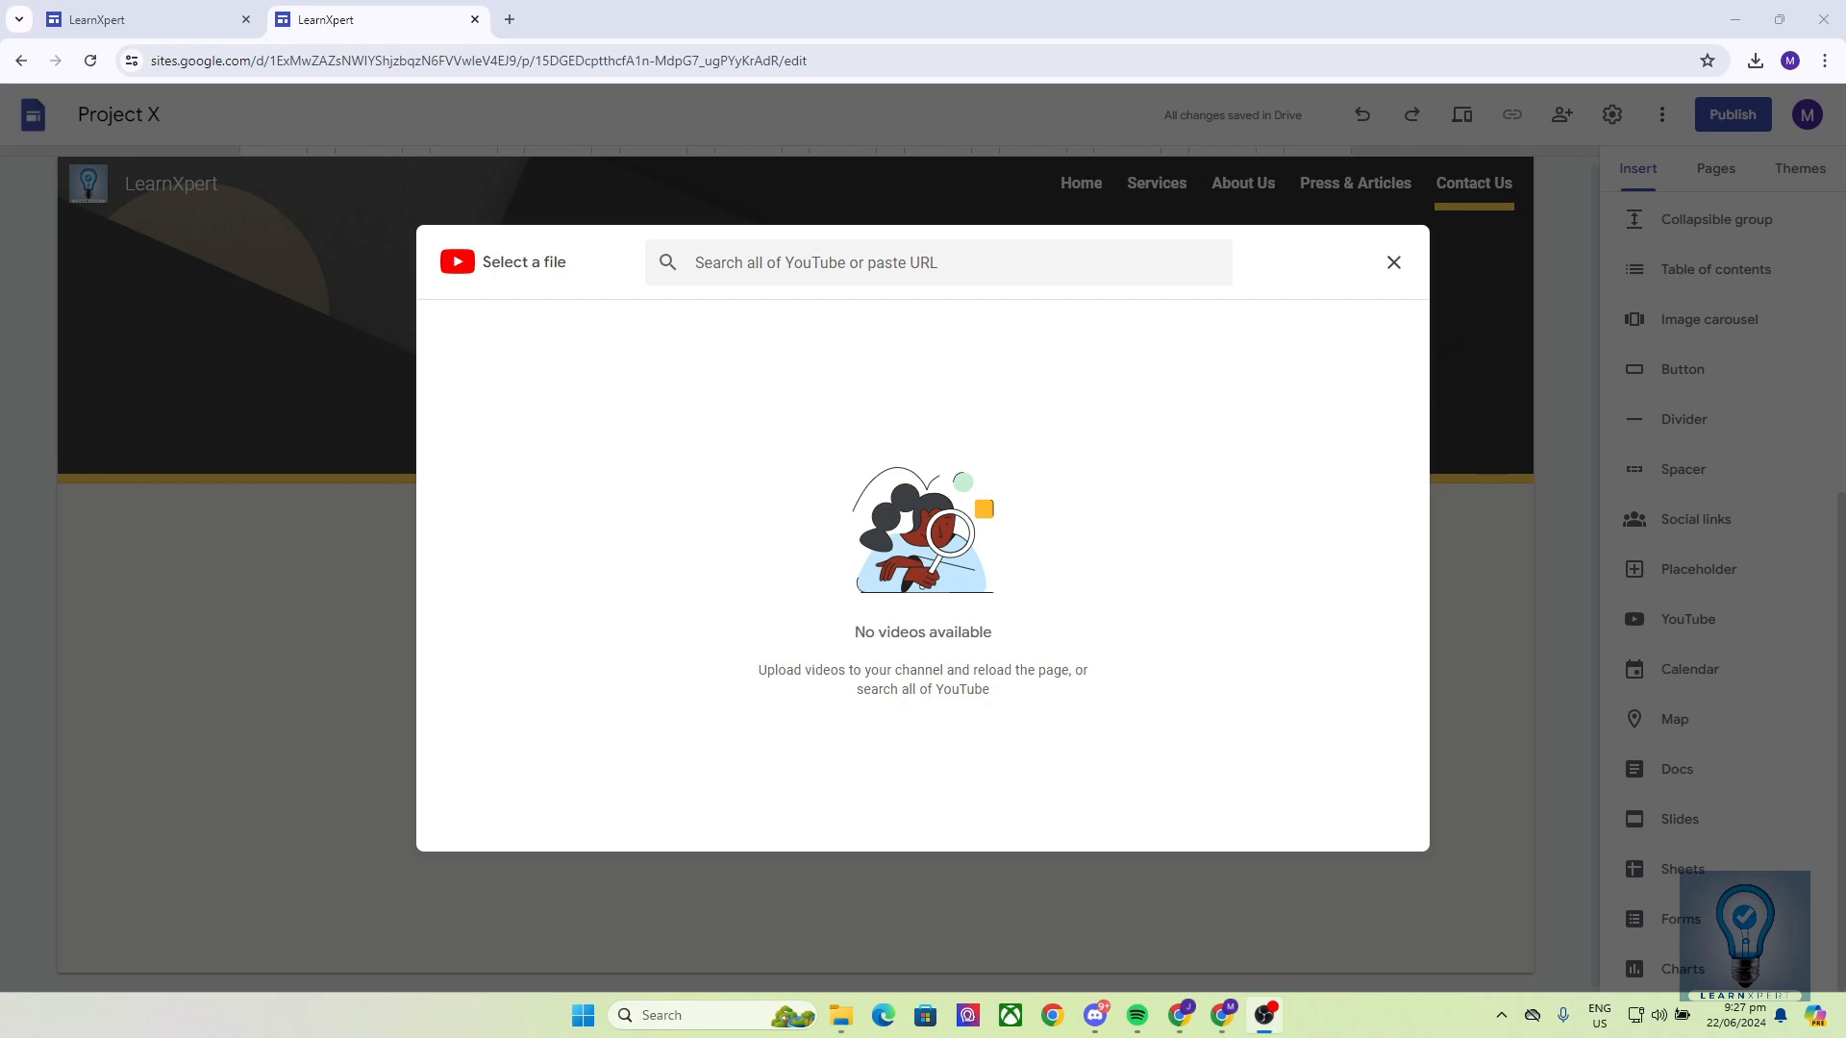
left_click(787, 263)
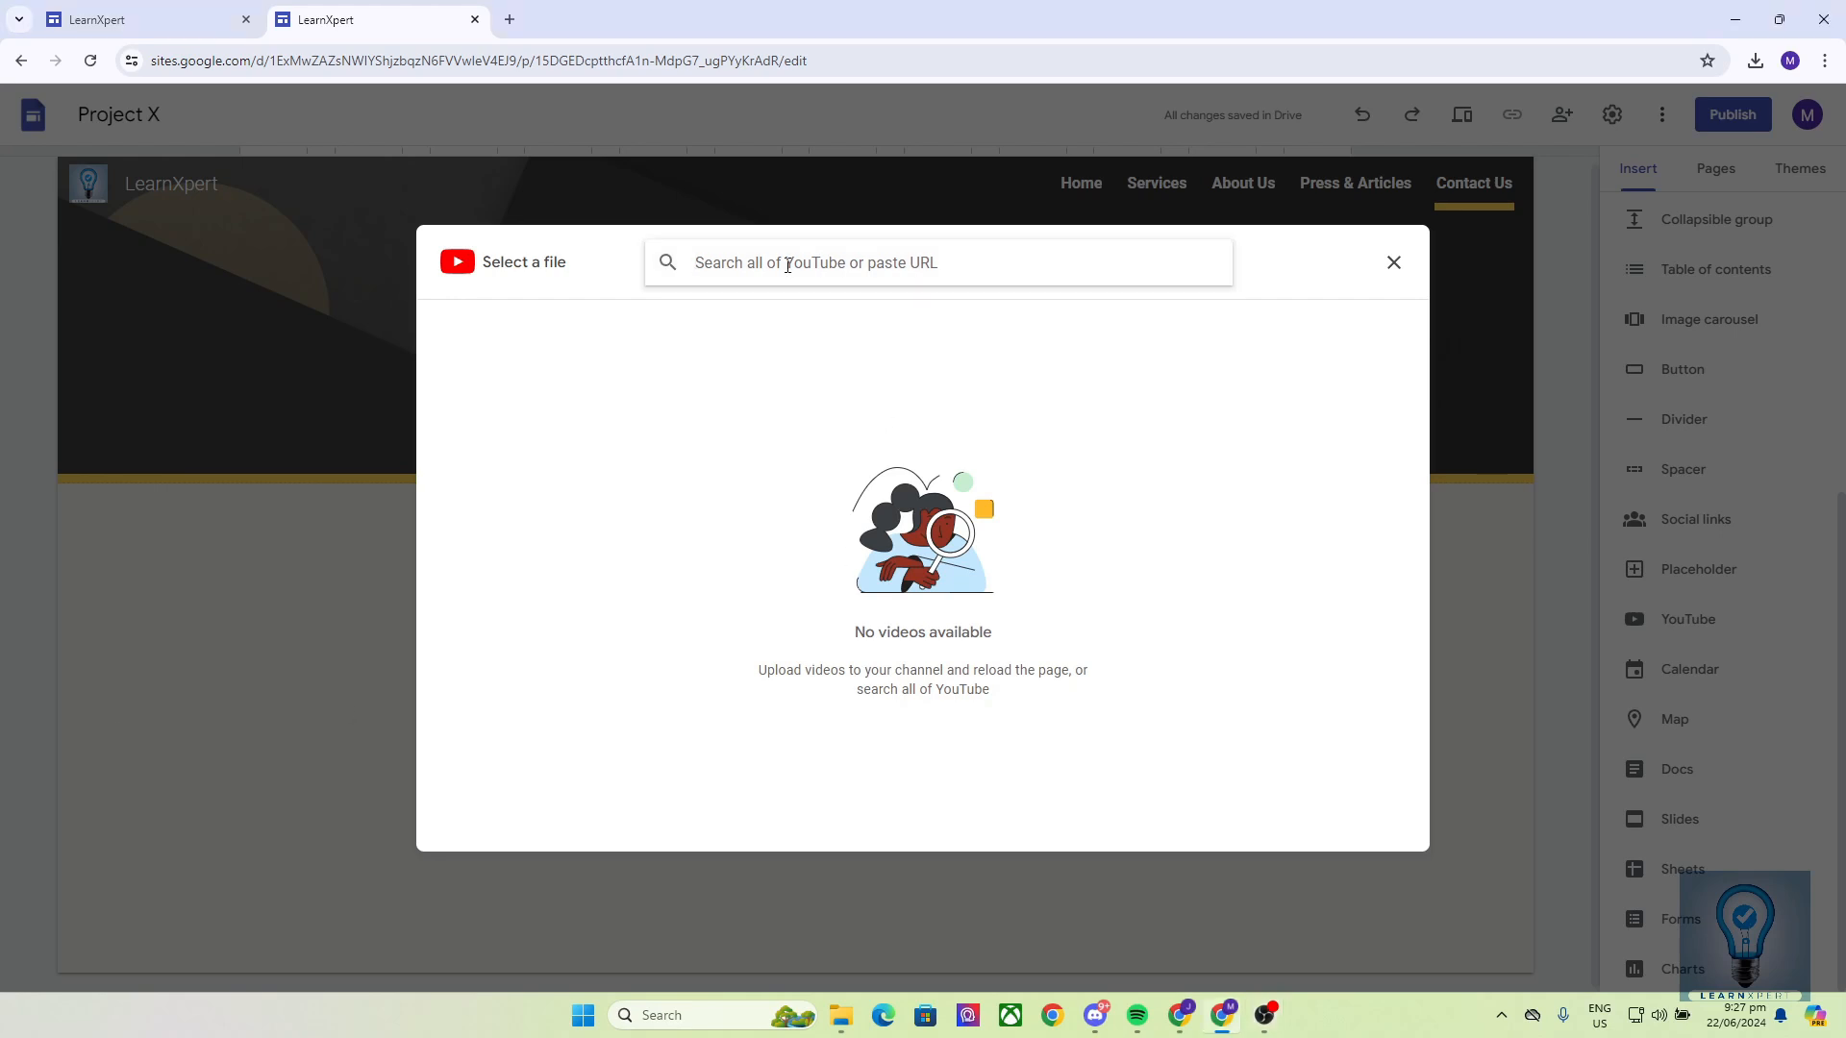
key("ctrl+v")
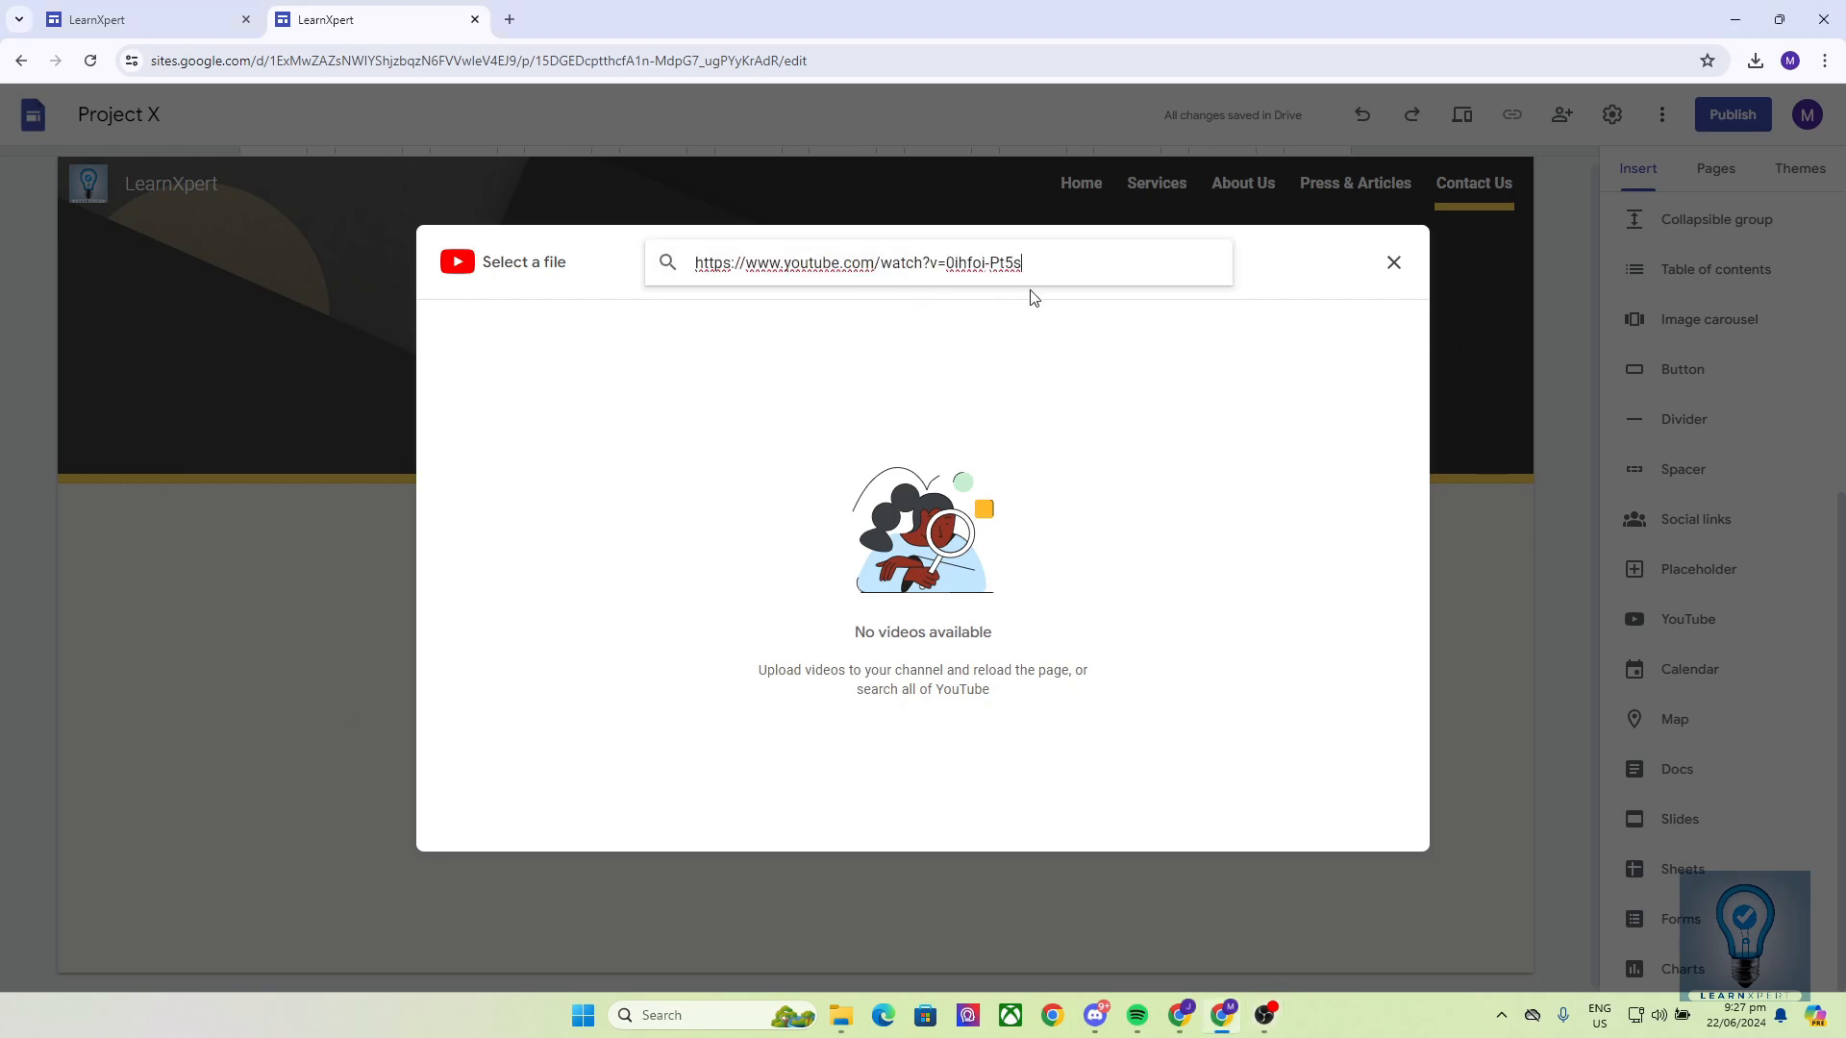
key("Return")
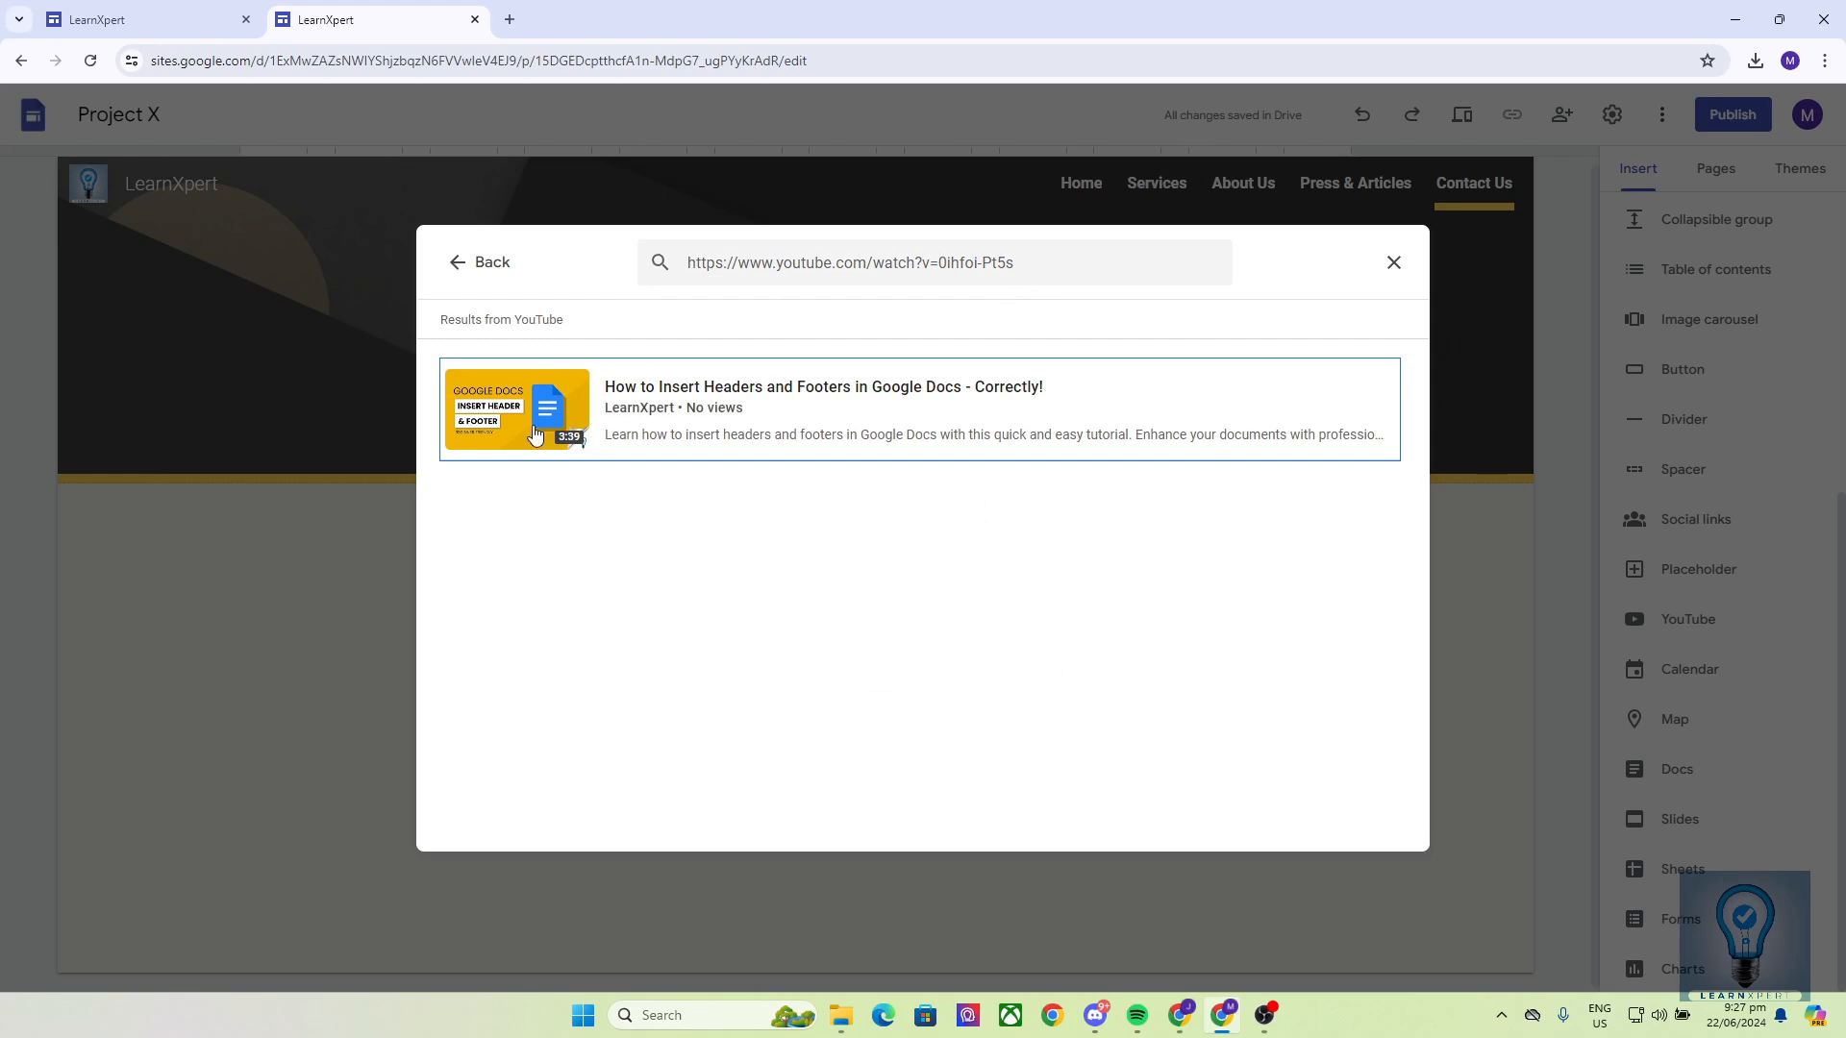
left_click(483, 438)
left_click(1372, 824)
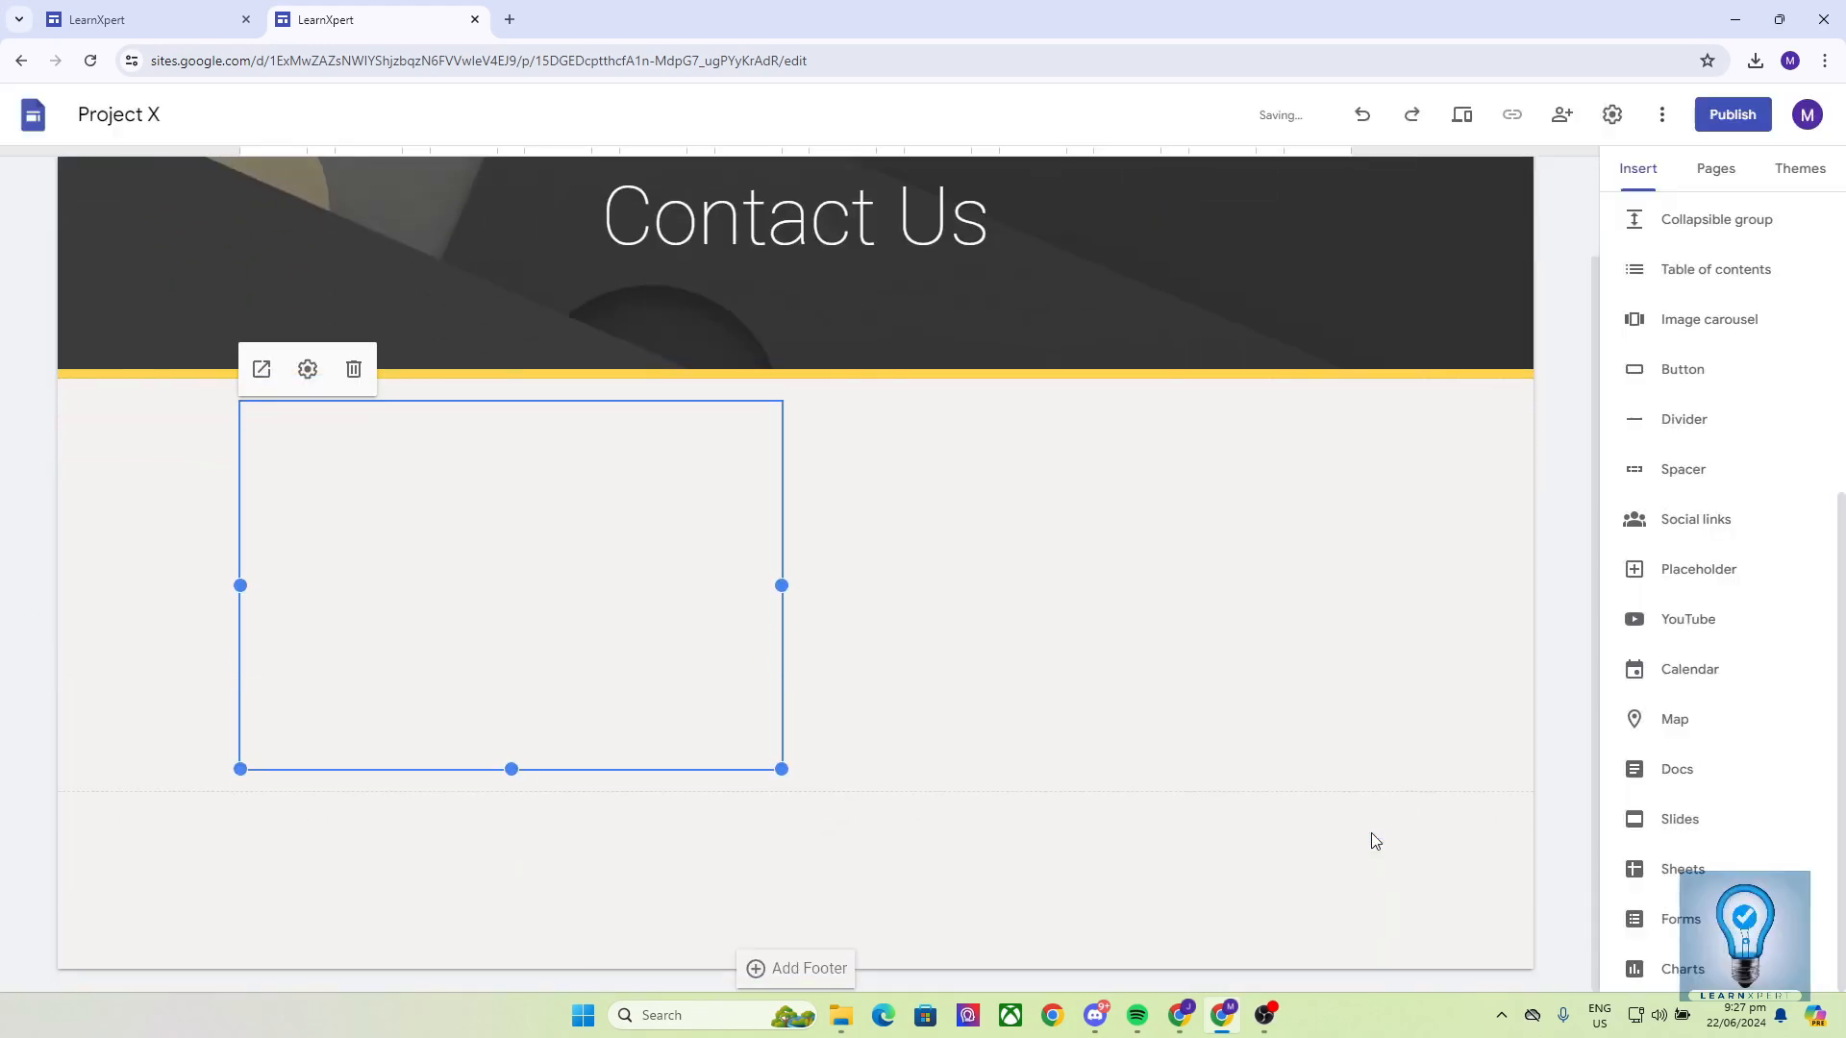
left_click(896, 581)
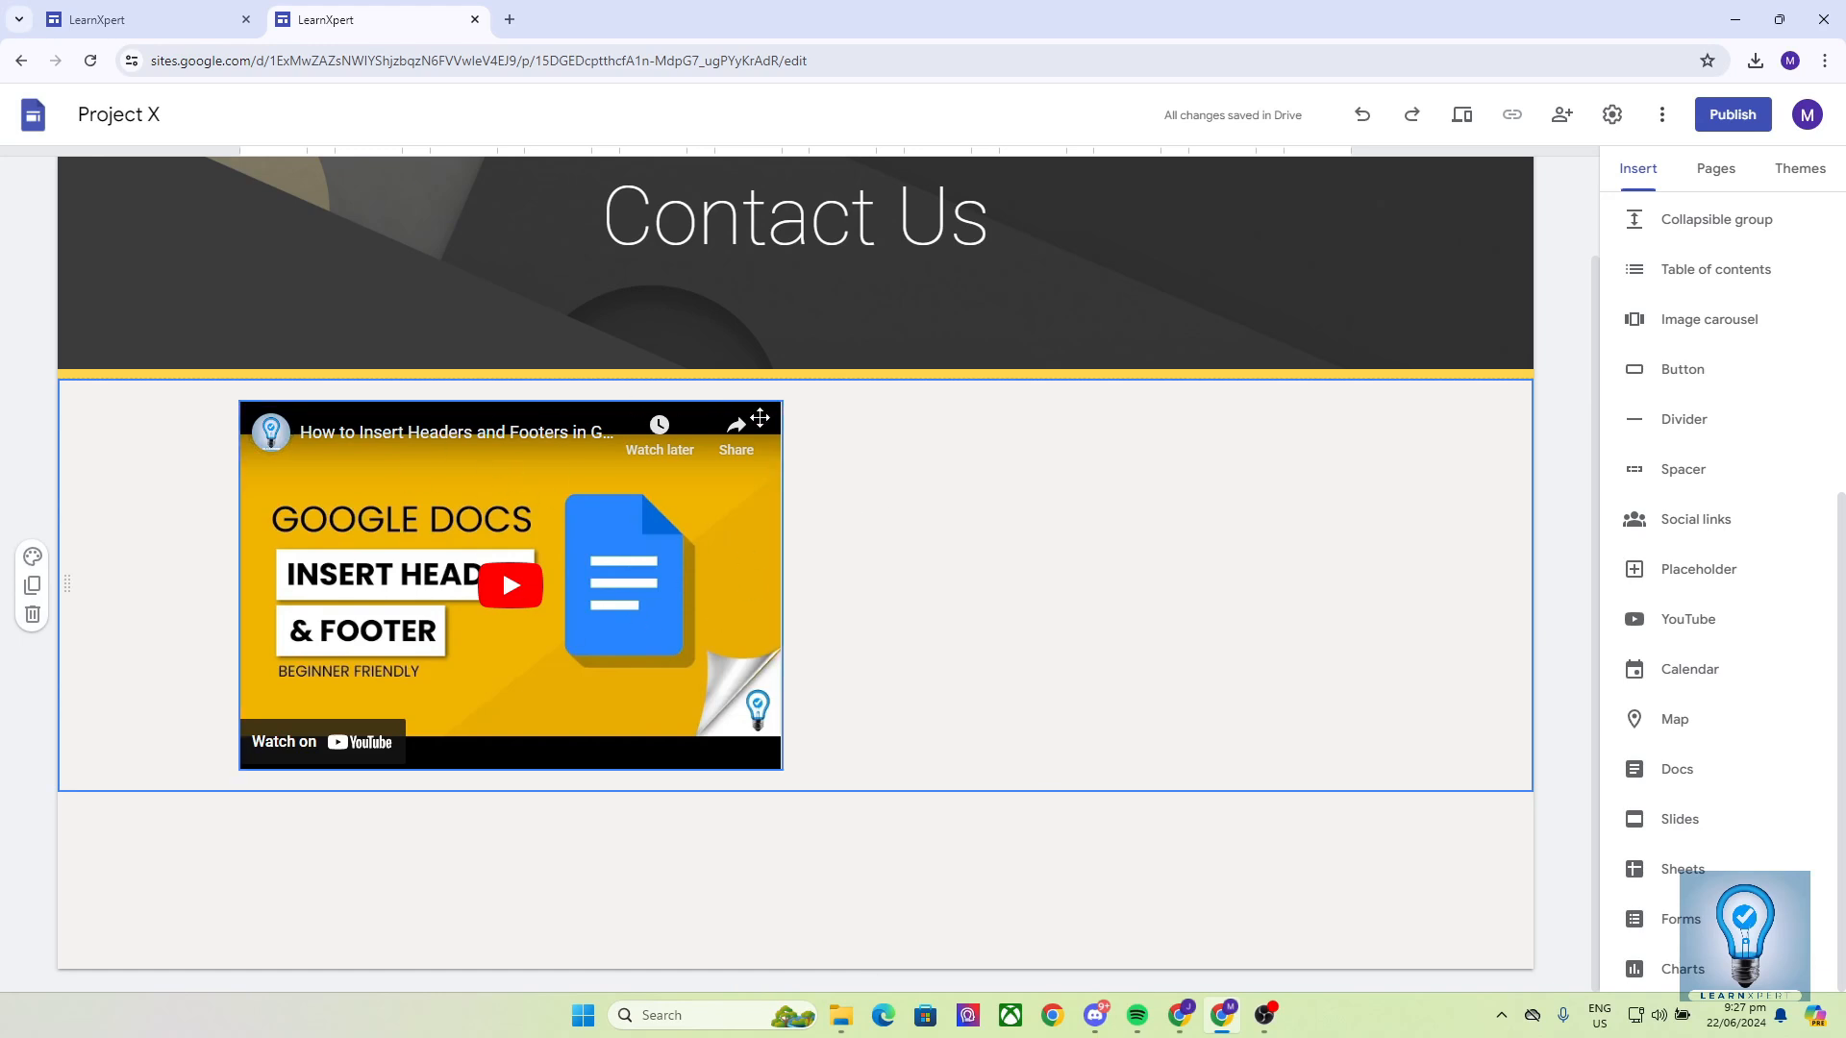
Insert a map with a placemark dropped in eastern Greenland below the video on the Contact Us page
left_click(1721, 729)
scroll(1372, 667, "up", 5)
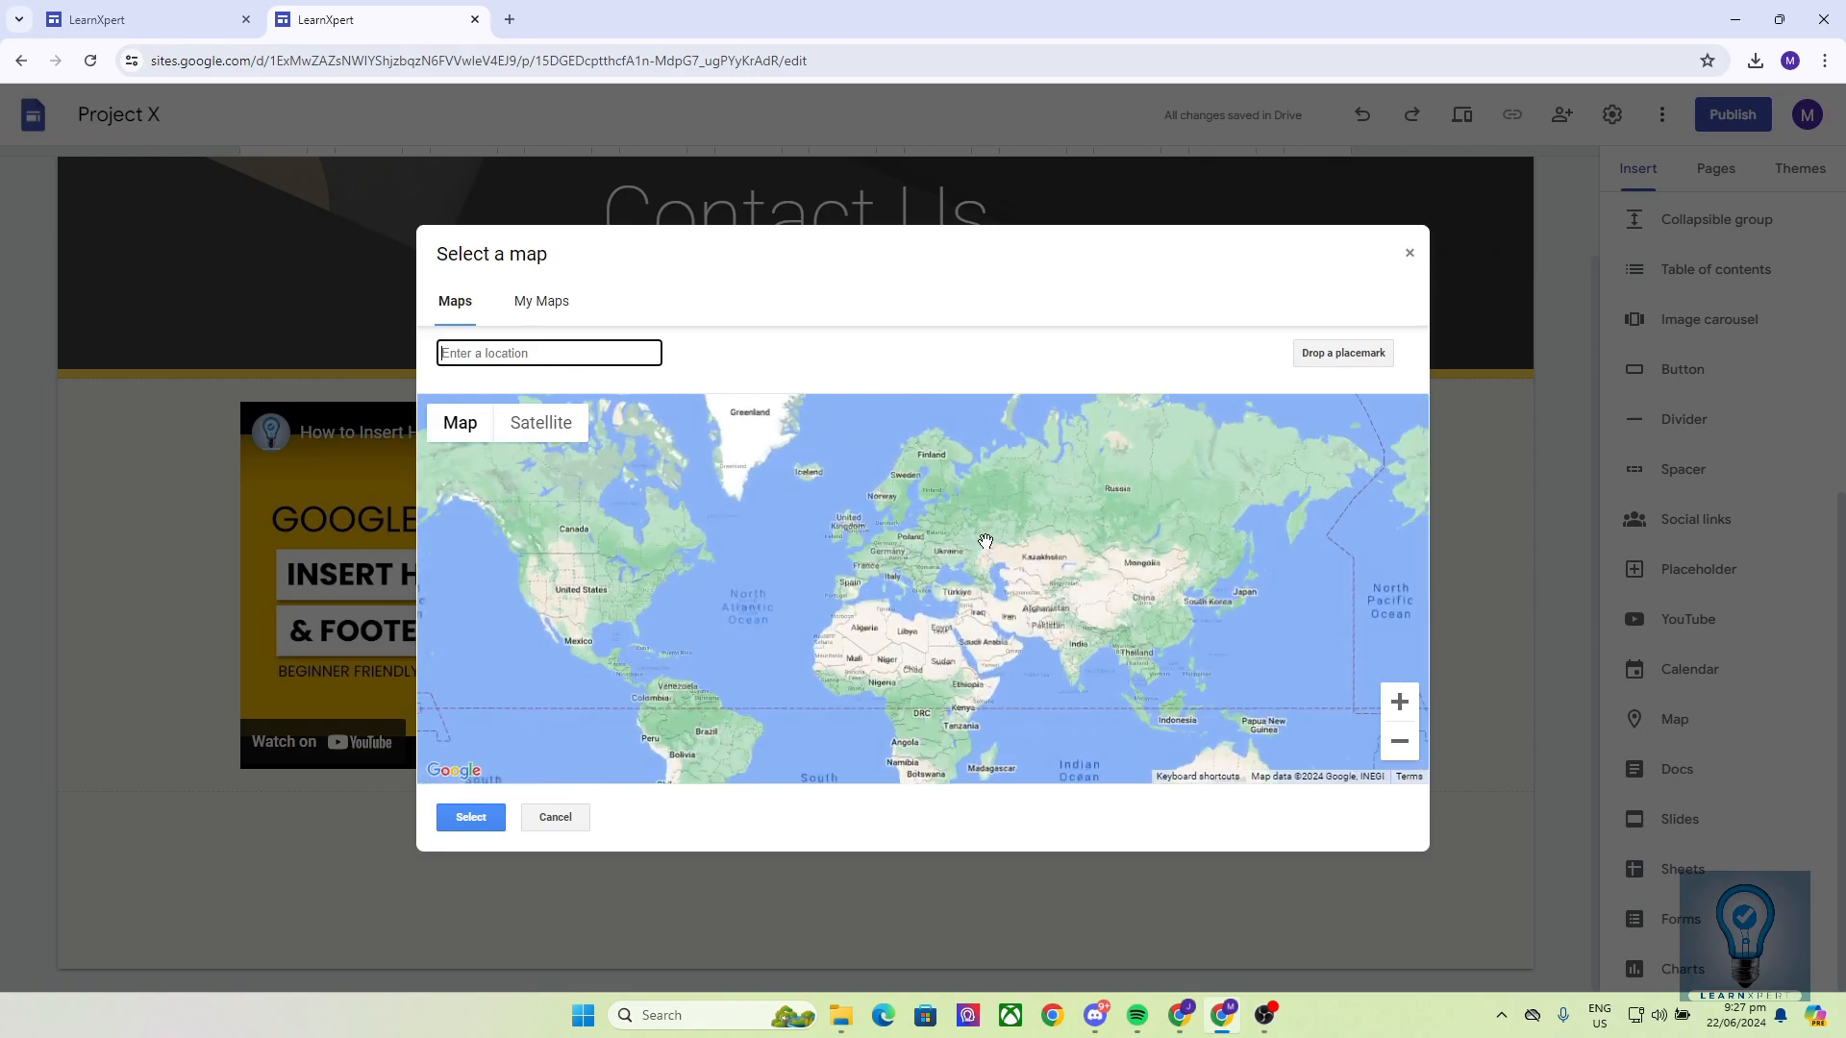
scroll(1000, 514, "down", 3)
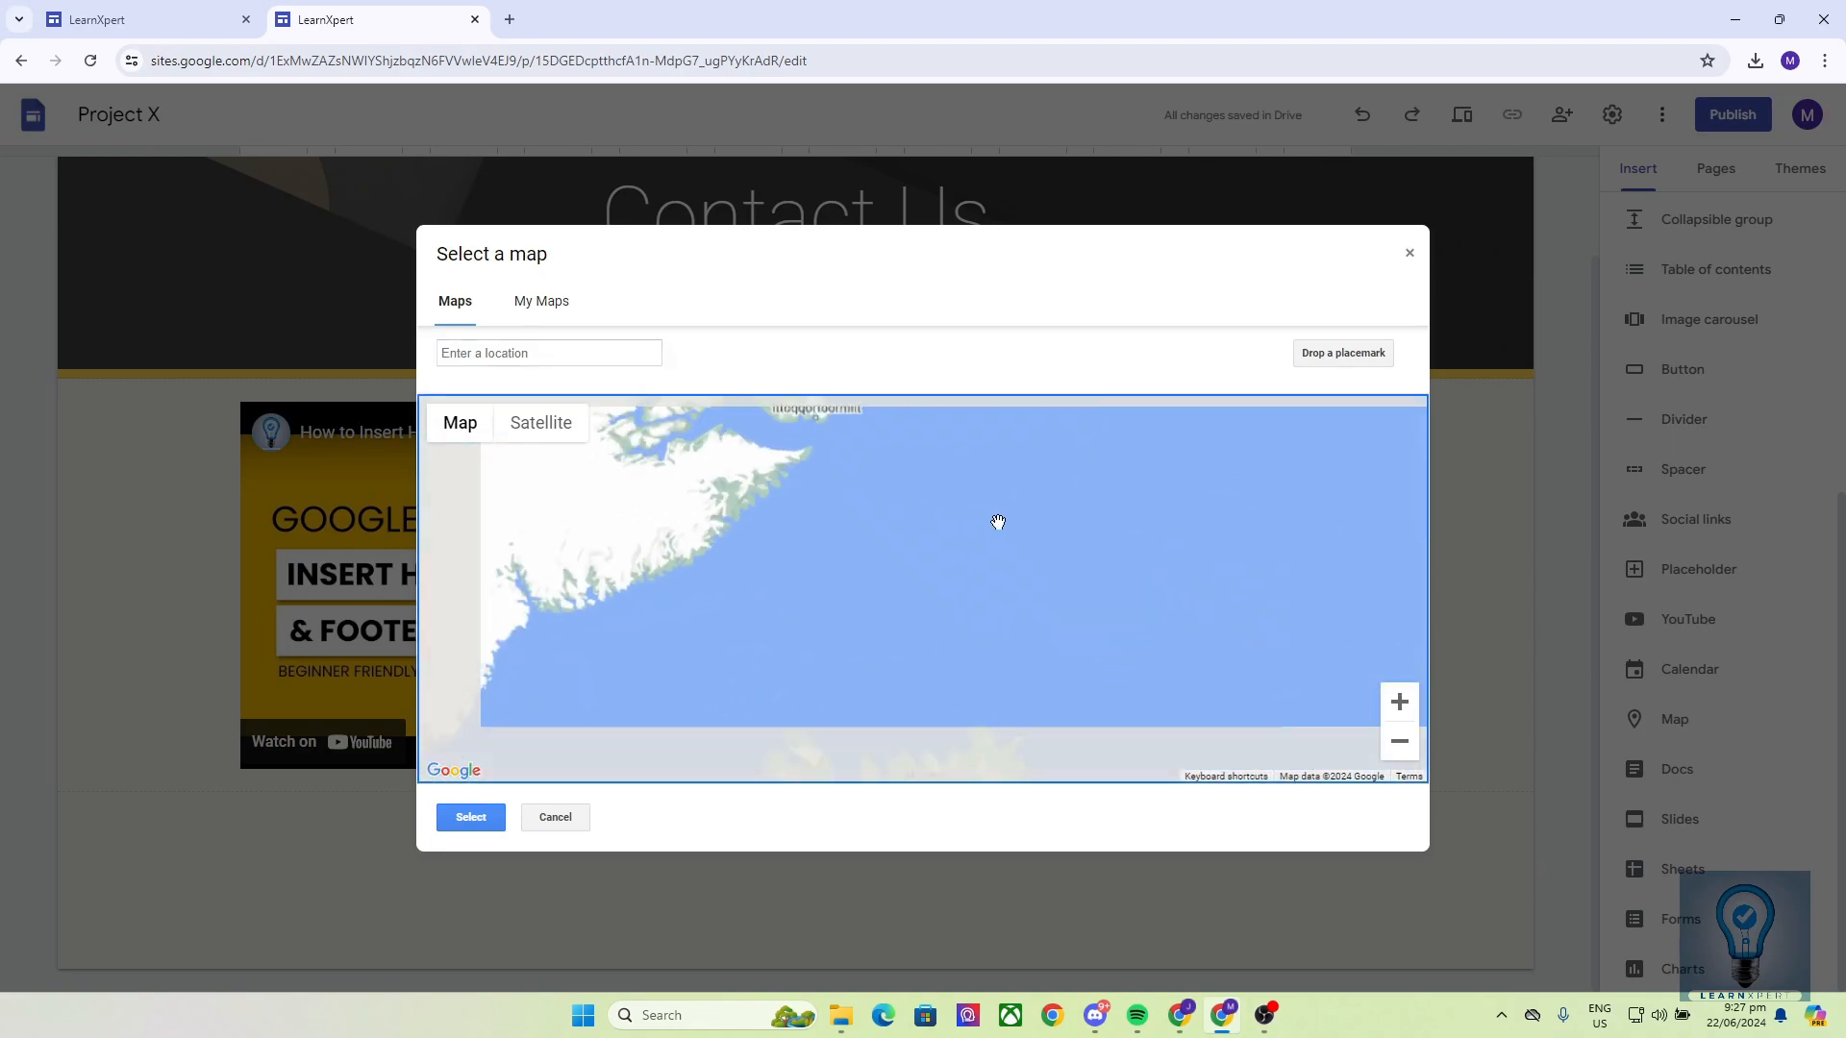
scroll(998, 522, "up", 3)
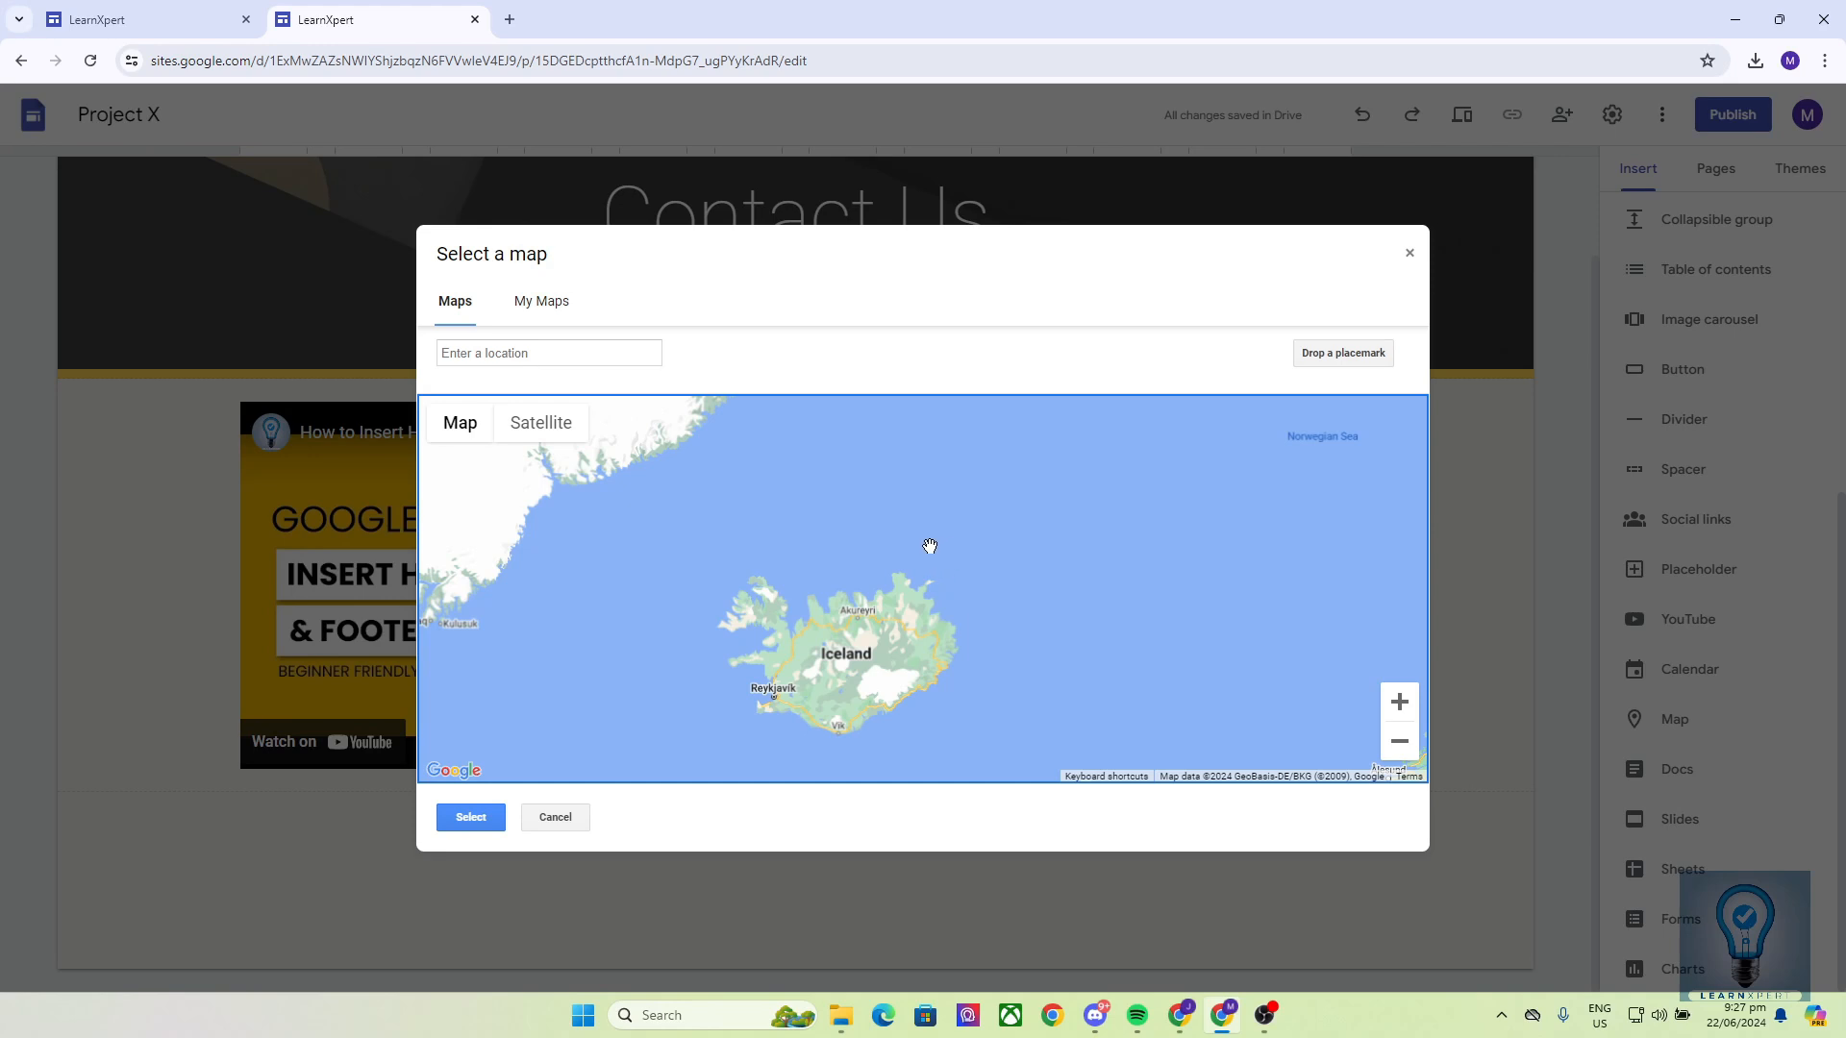
scroll(898, 548, "down", 2)
scroll(901, 545, "up", 3)
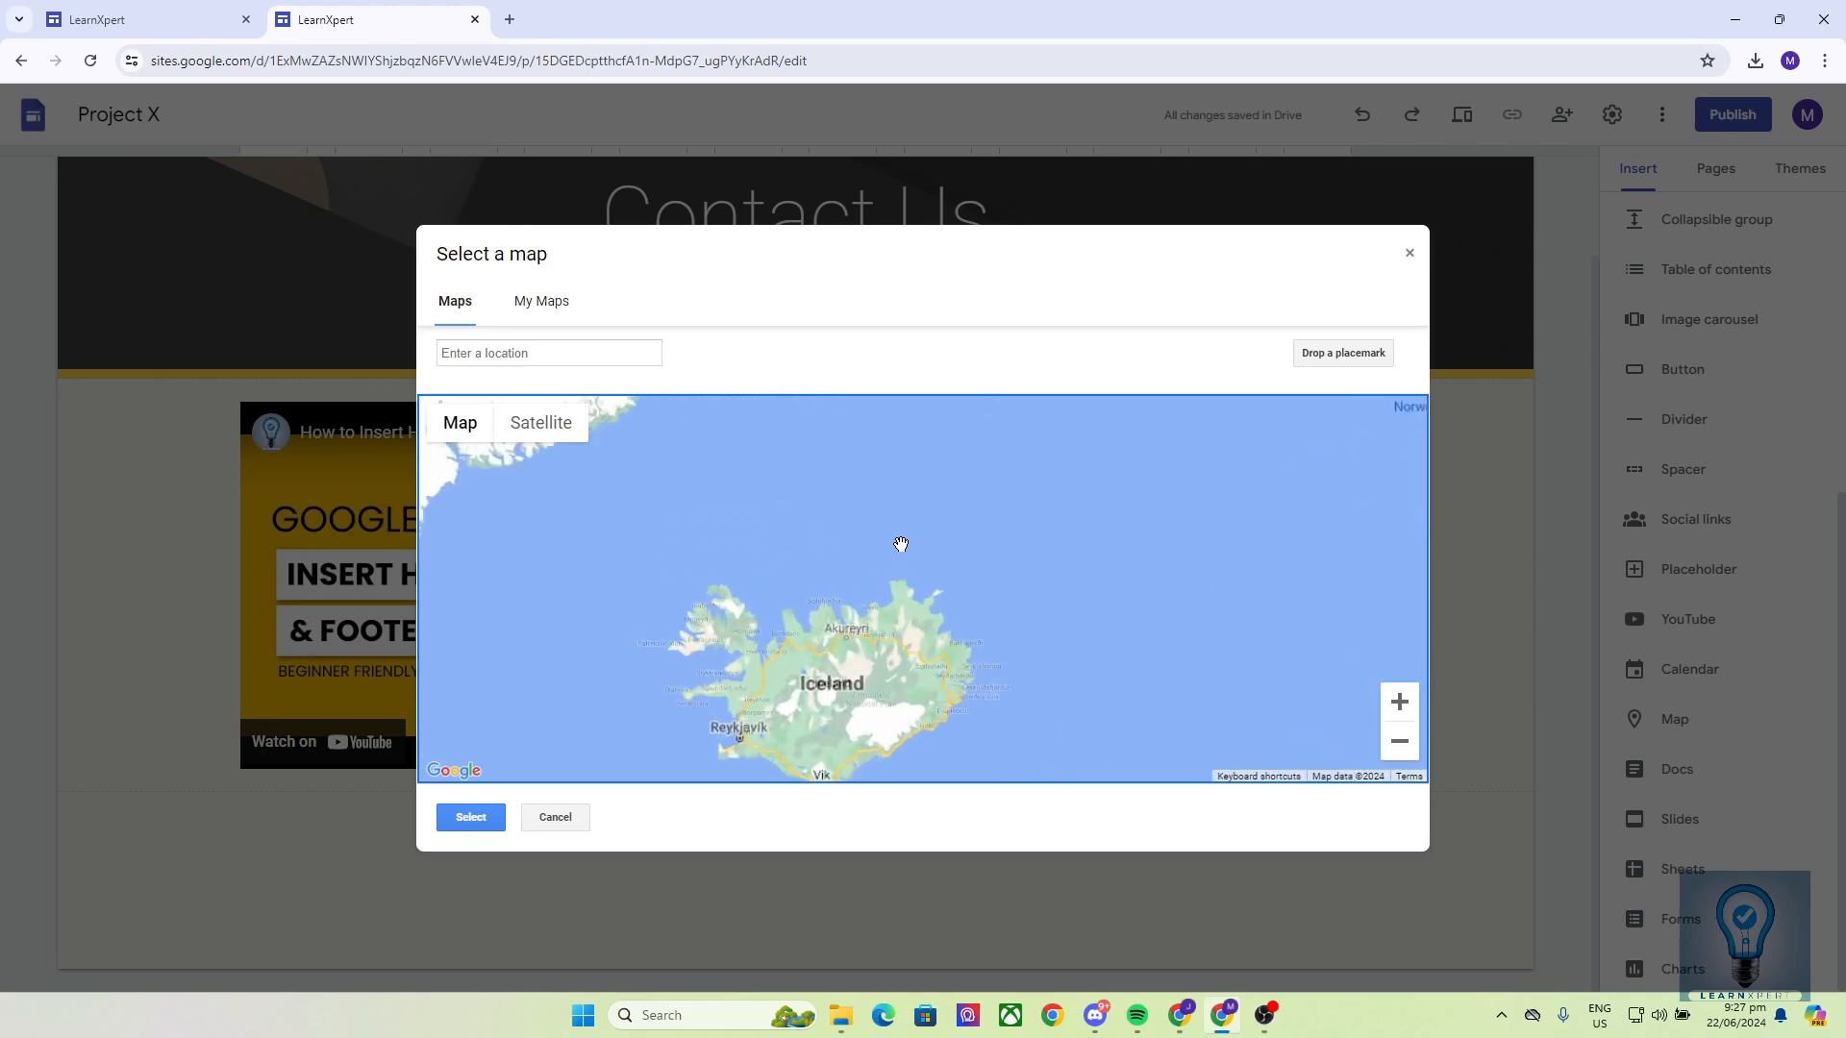
left_click_drag(639, 523, 961, 654)
left_click_drag(805, 479, 837, 593)
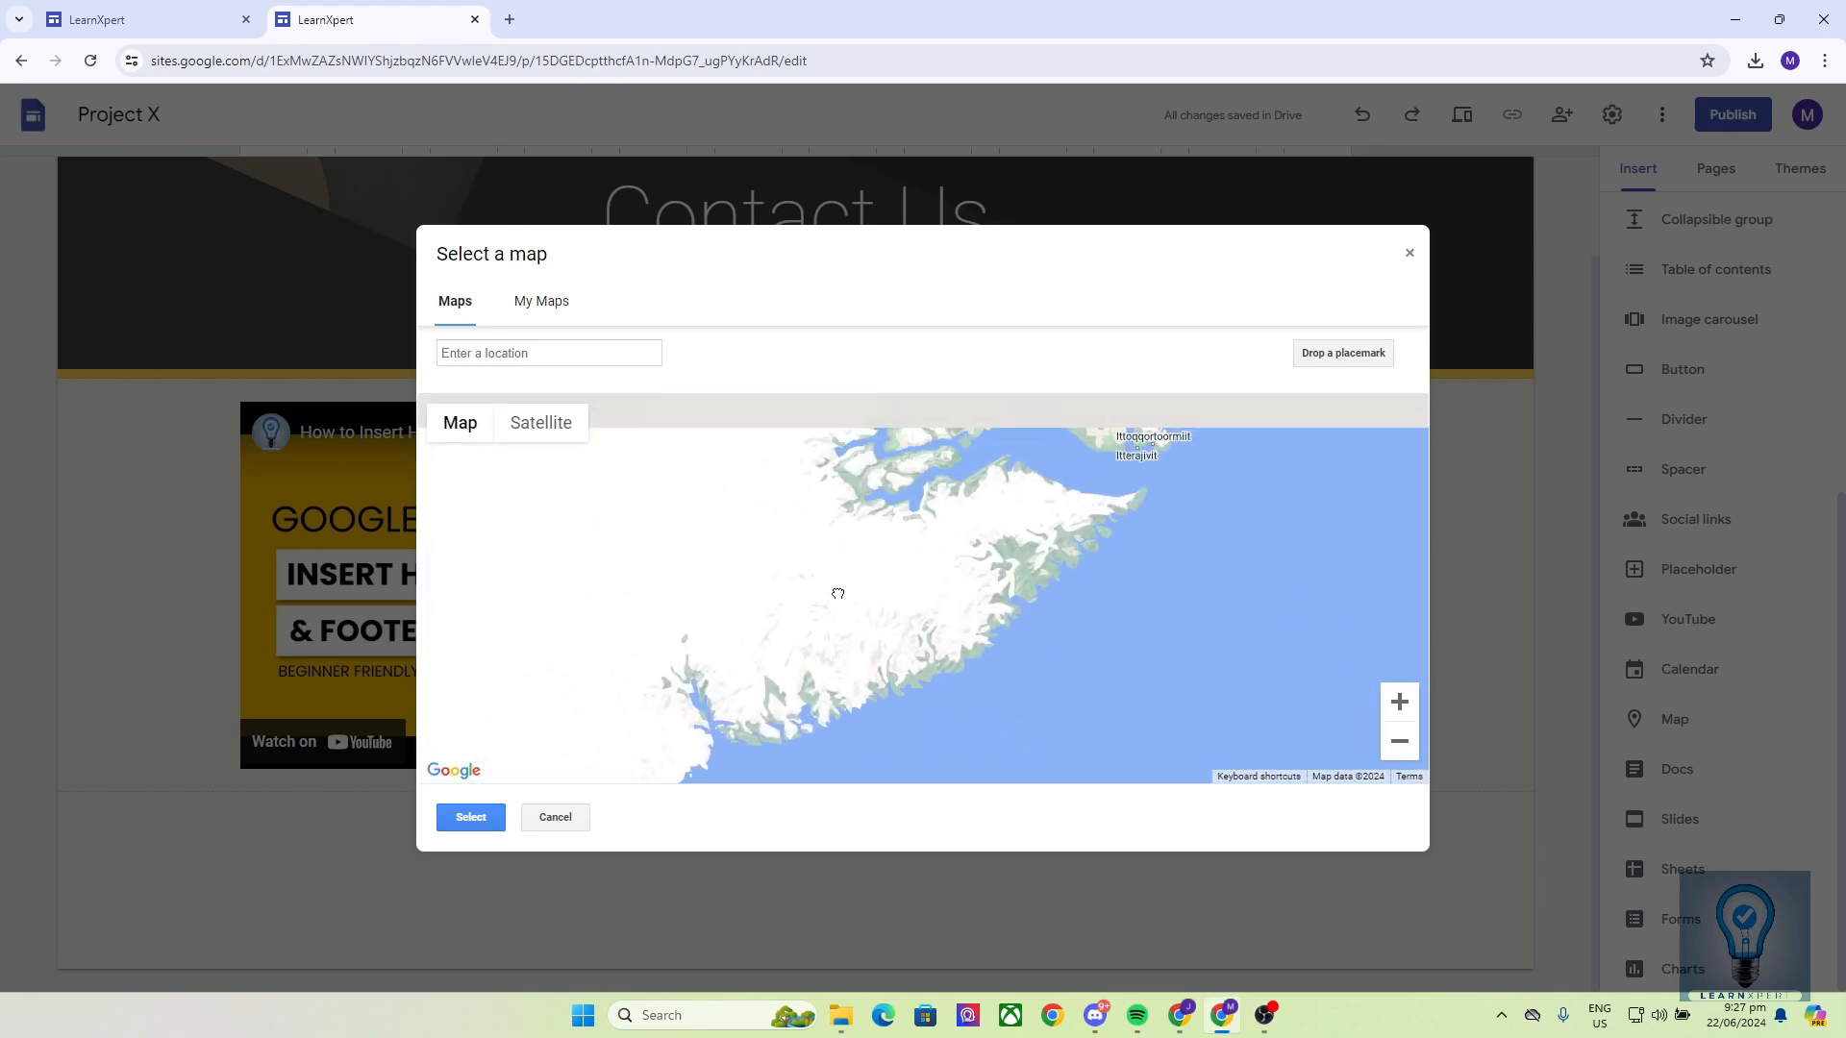
scroll(866, 597, "up", 3)
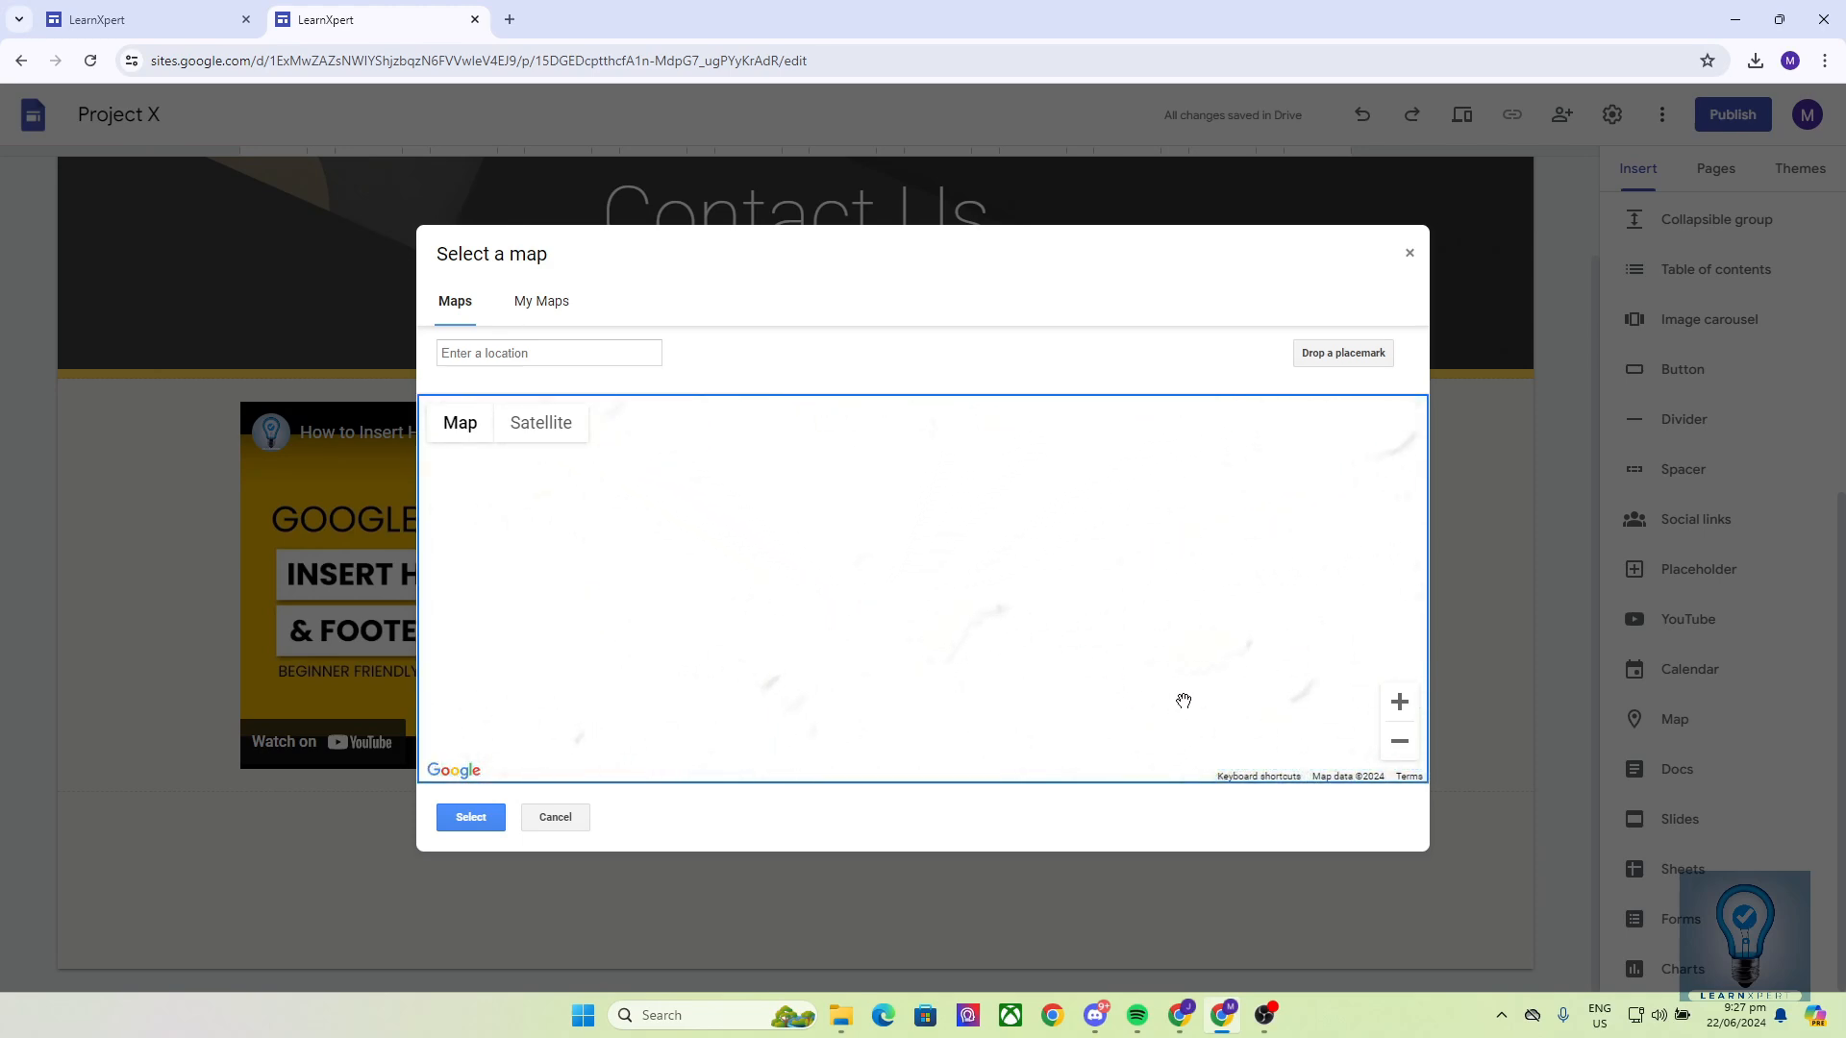
left_click(1315, 353)
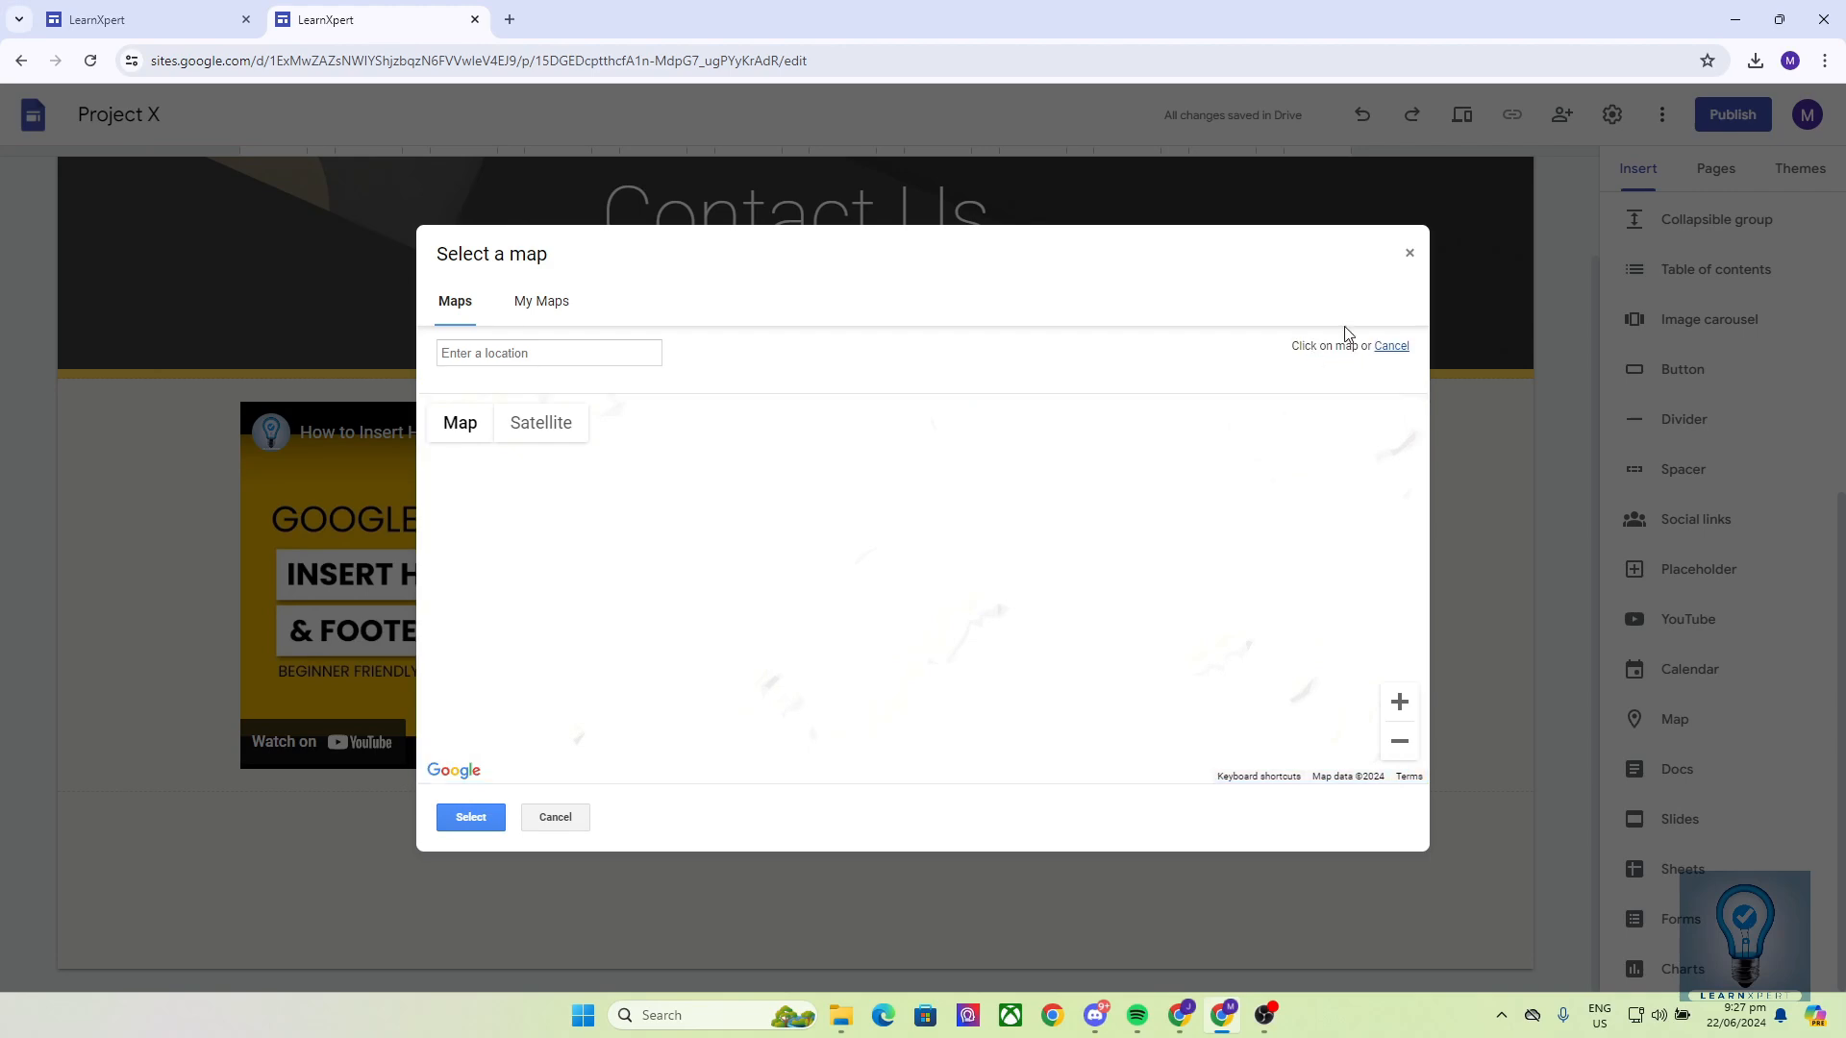
left_click(895, 560)
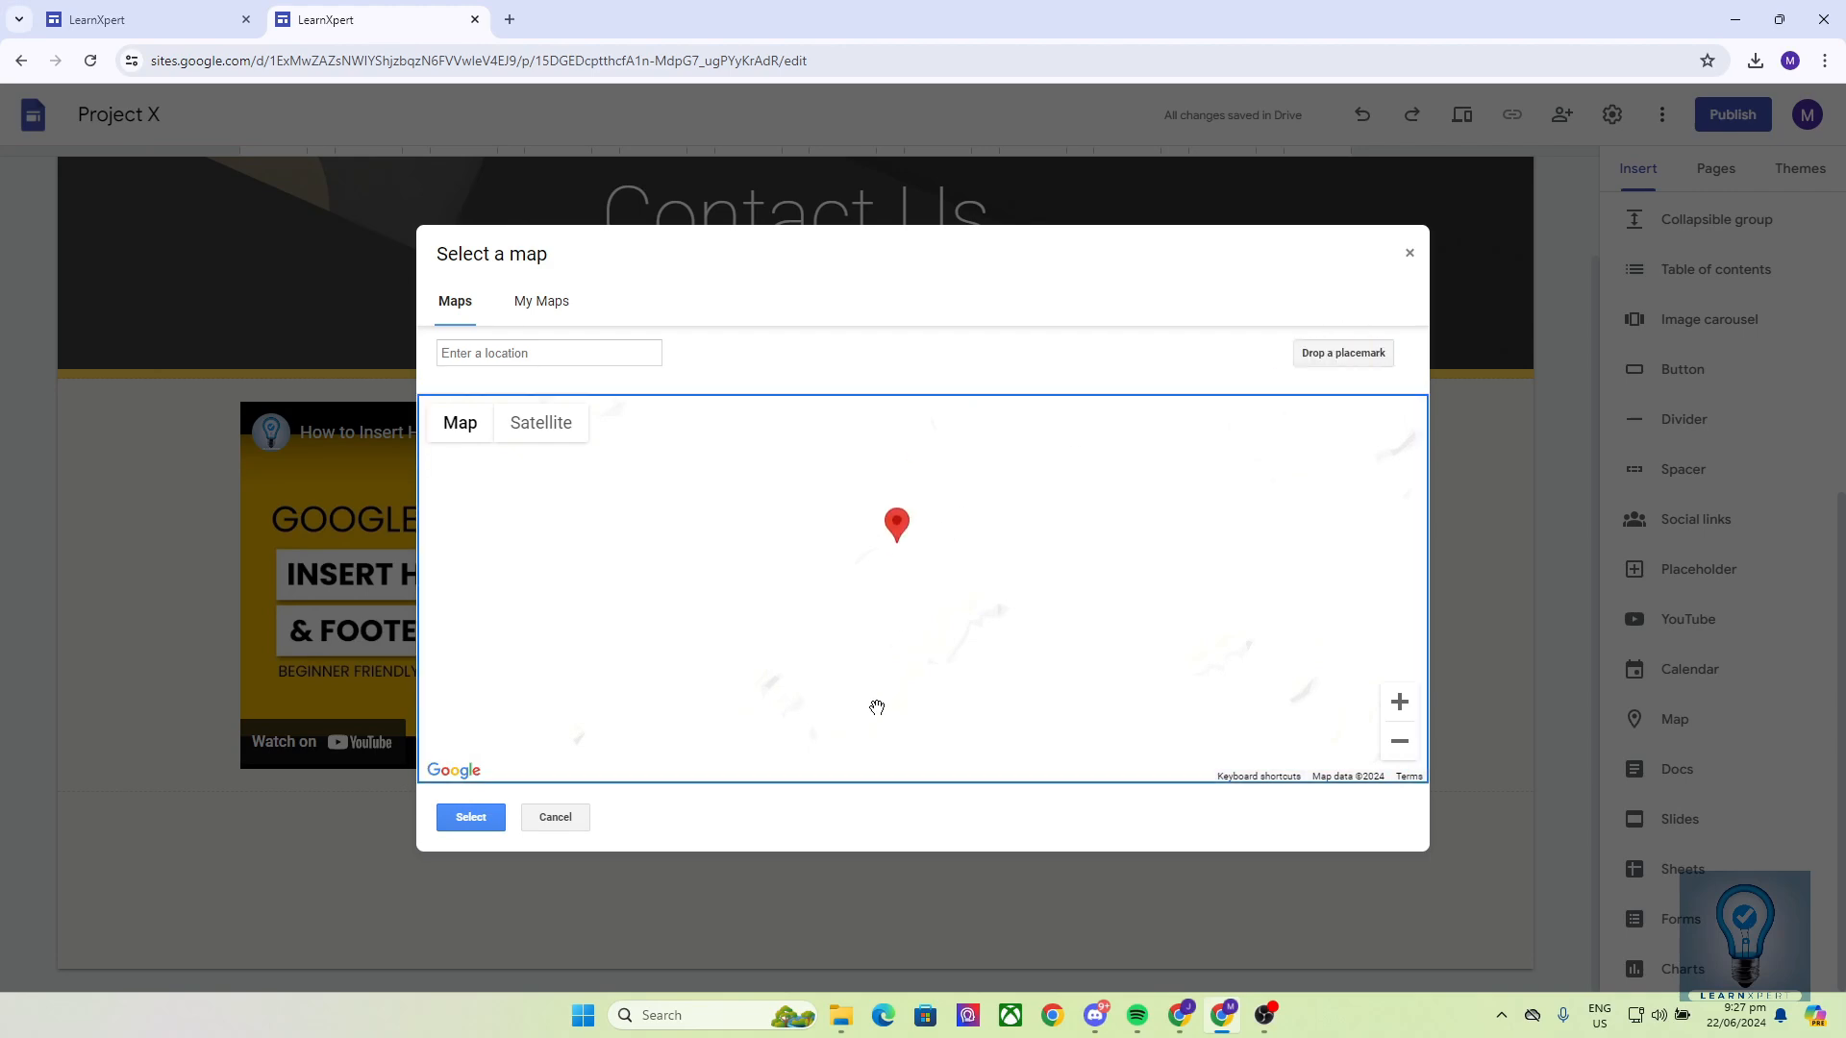
left_click(468, 829)
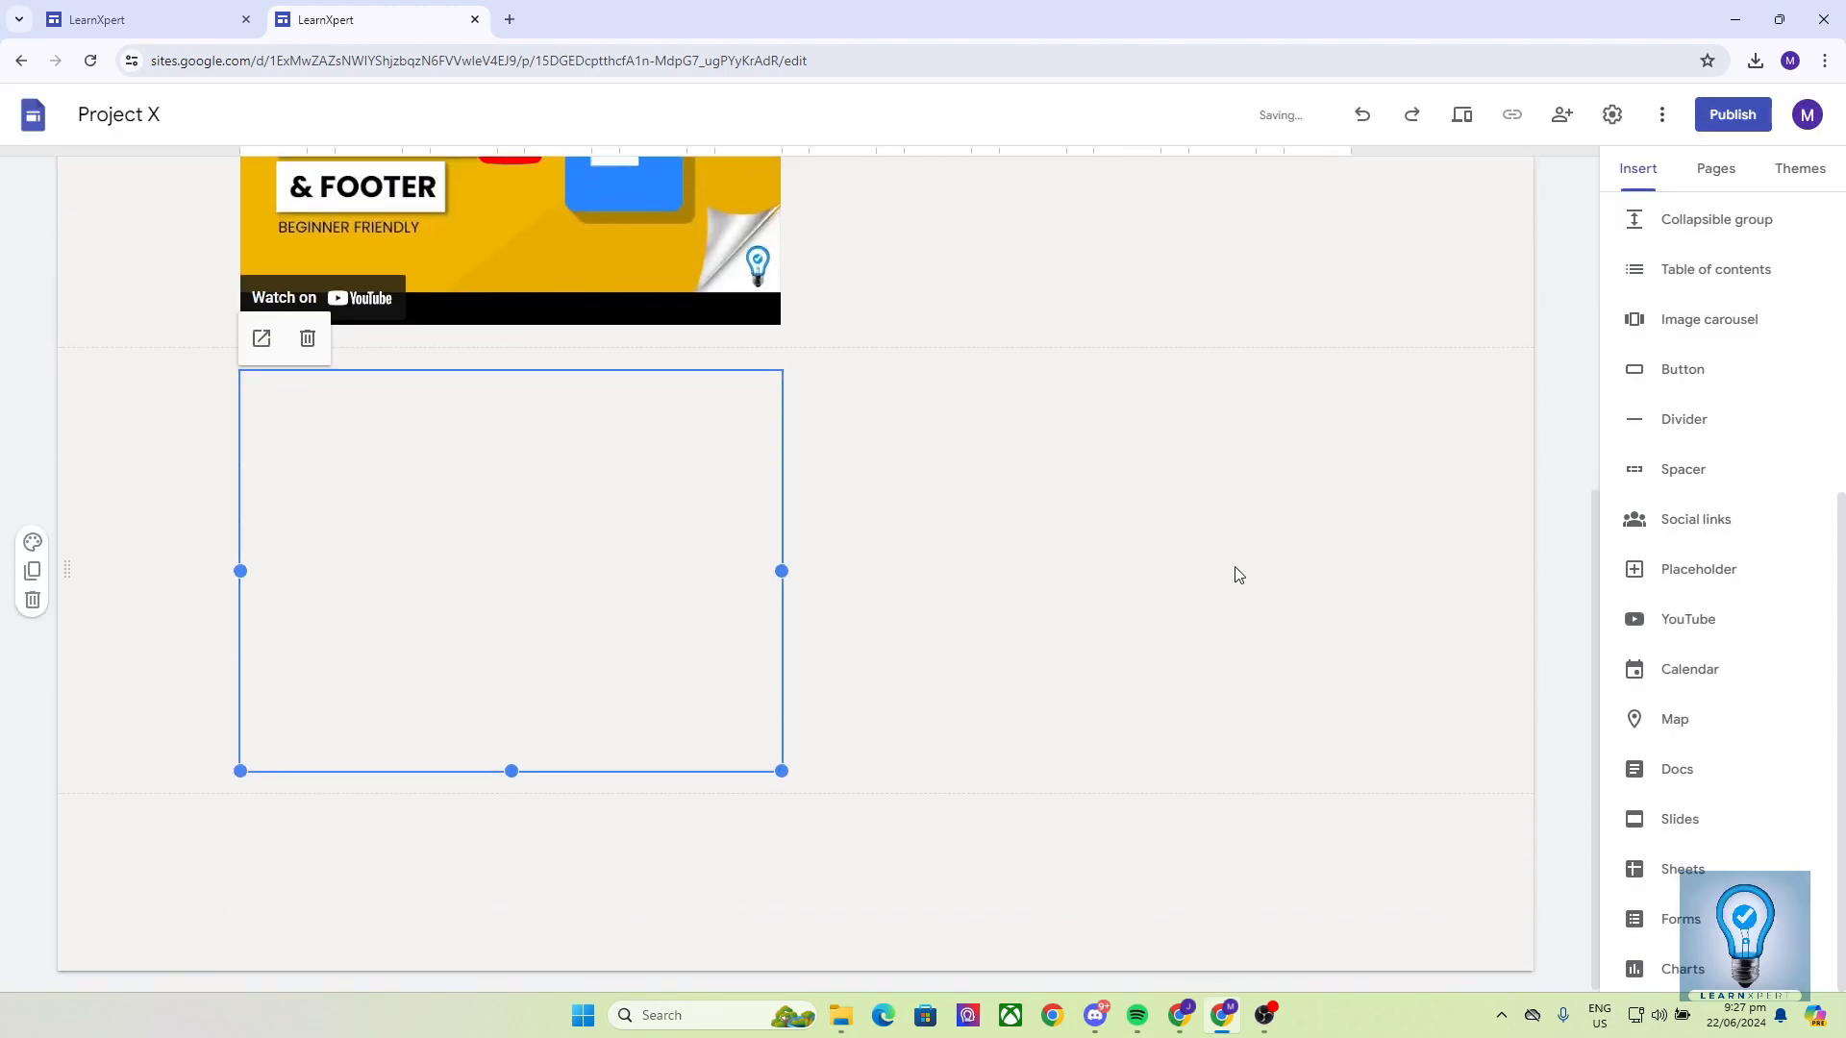
Delete the map section below the YouTube video
left_click(902, 381)
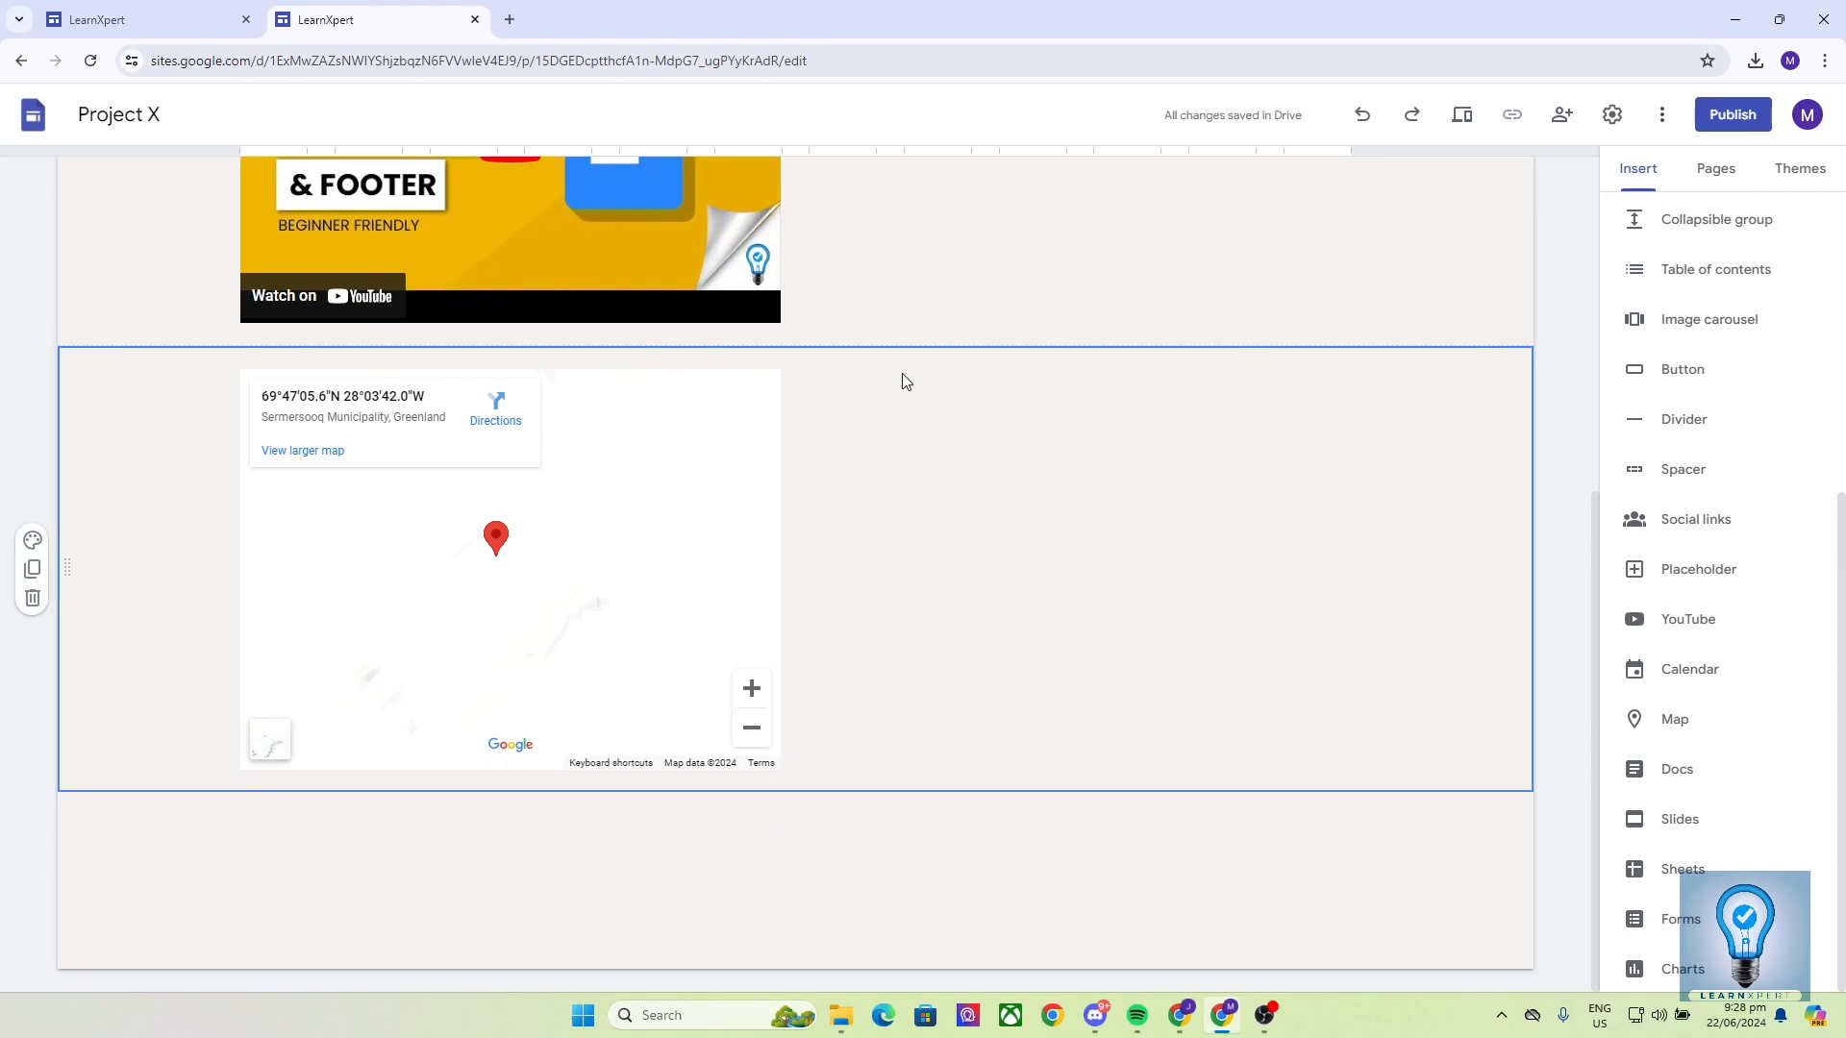
key("Delete")
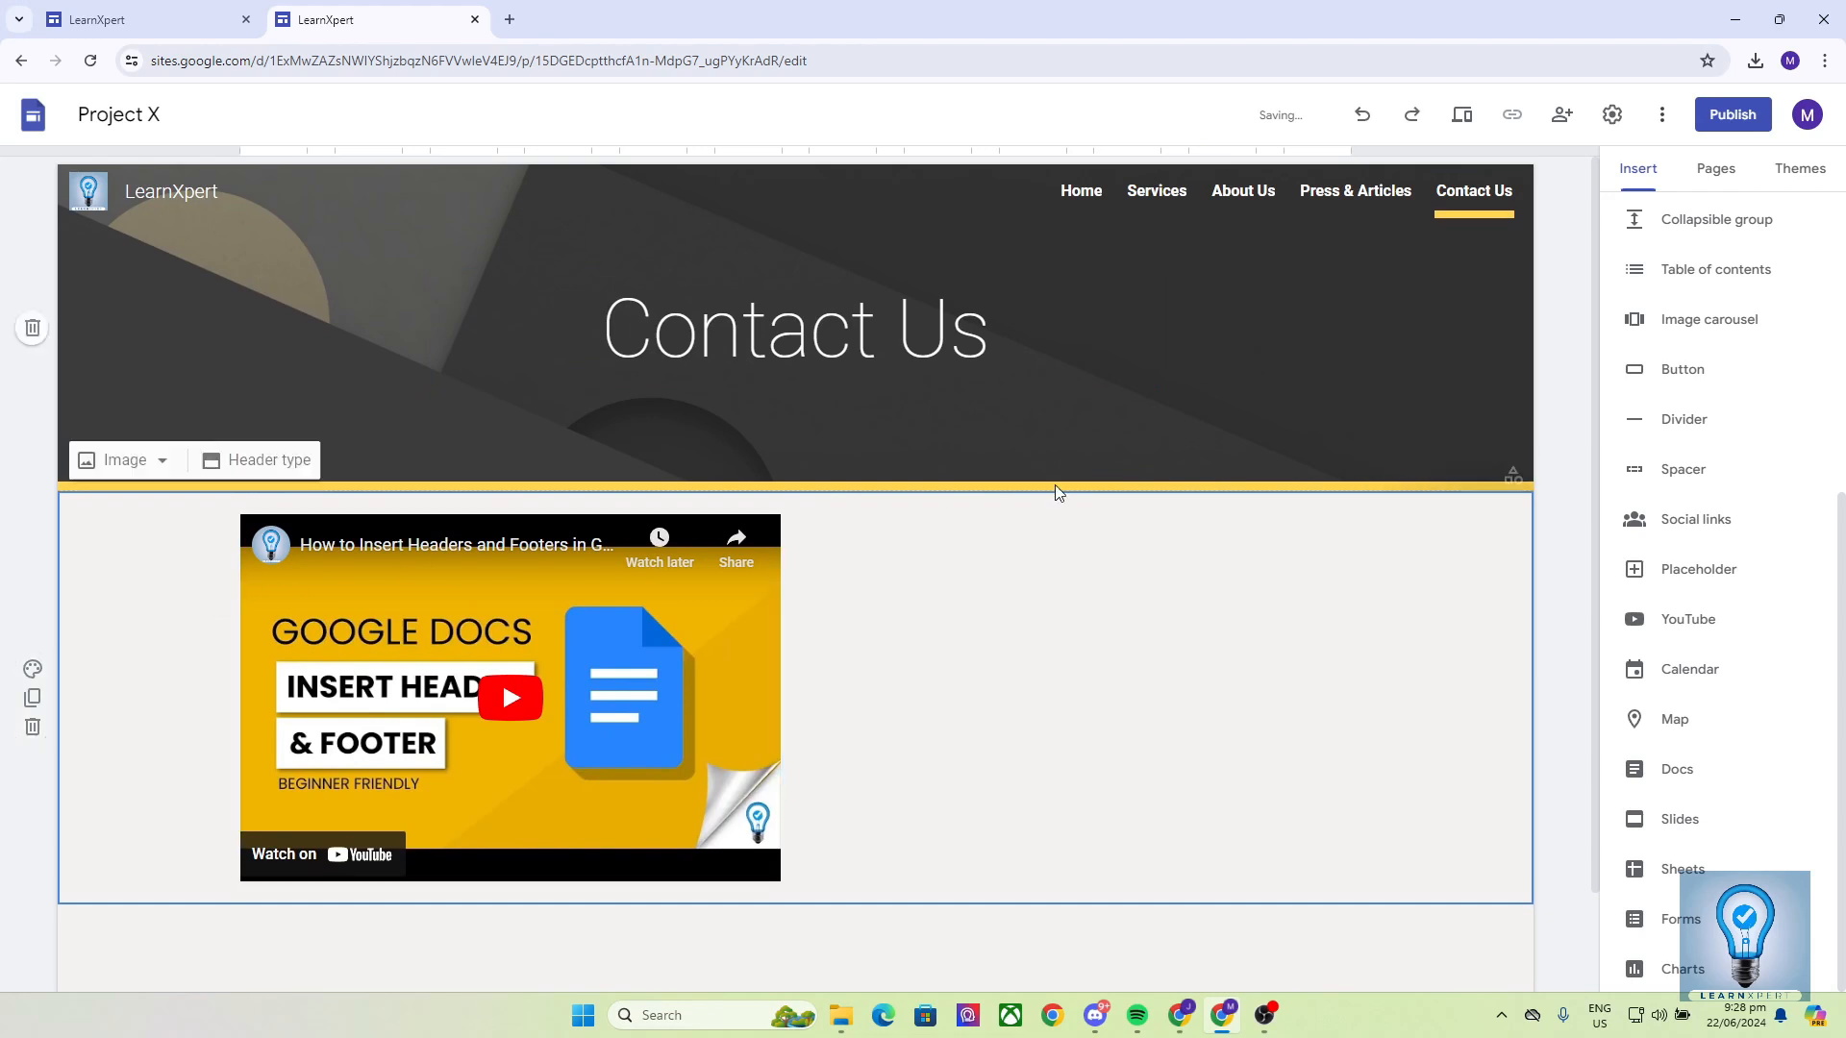
Look over the Project X Home page and open the site preview
left_click(1076, 189)
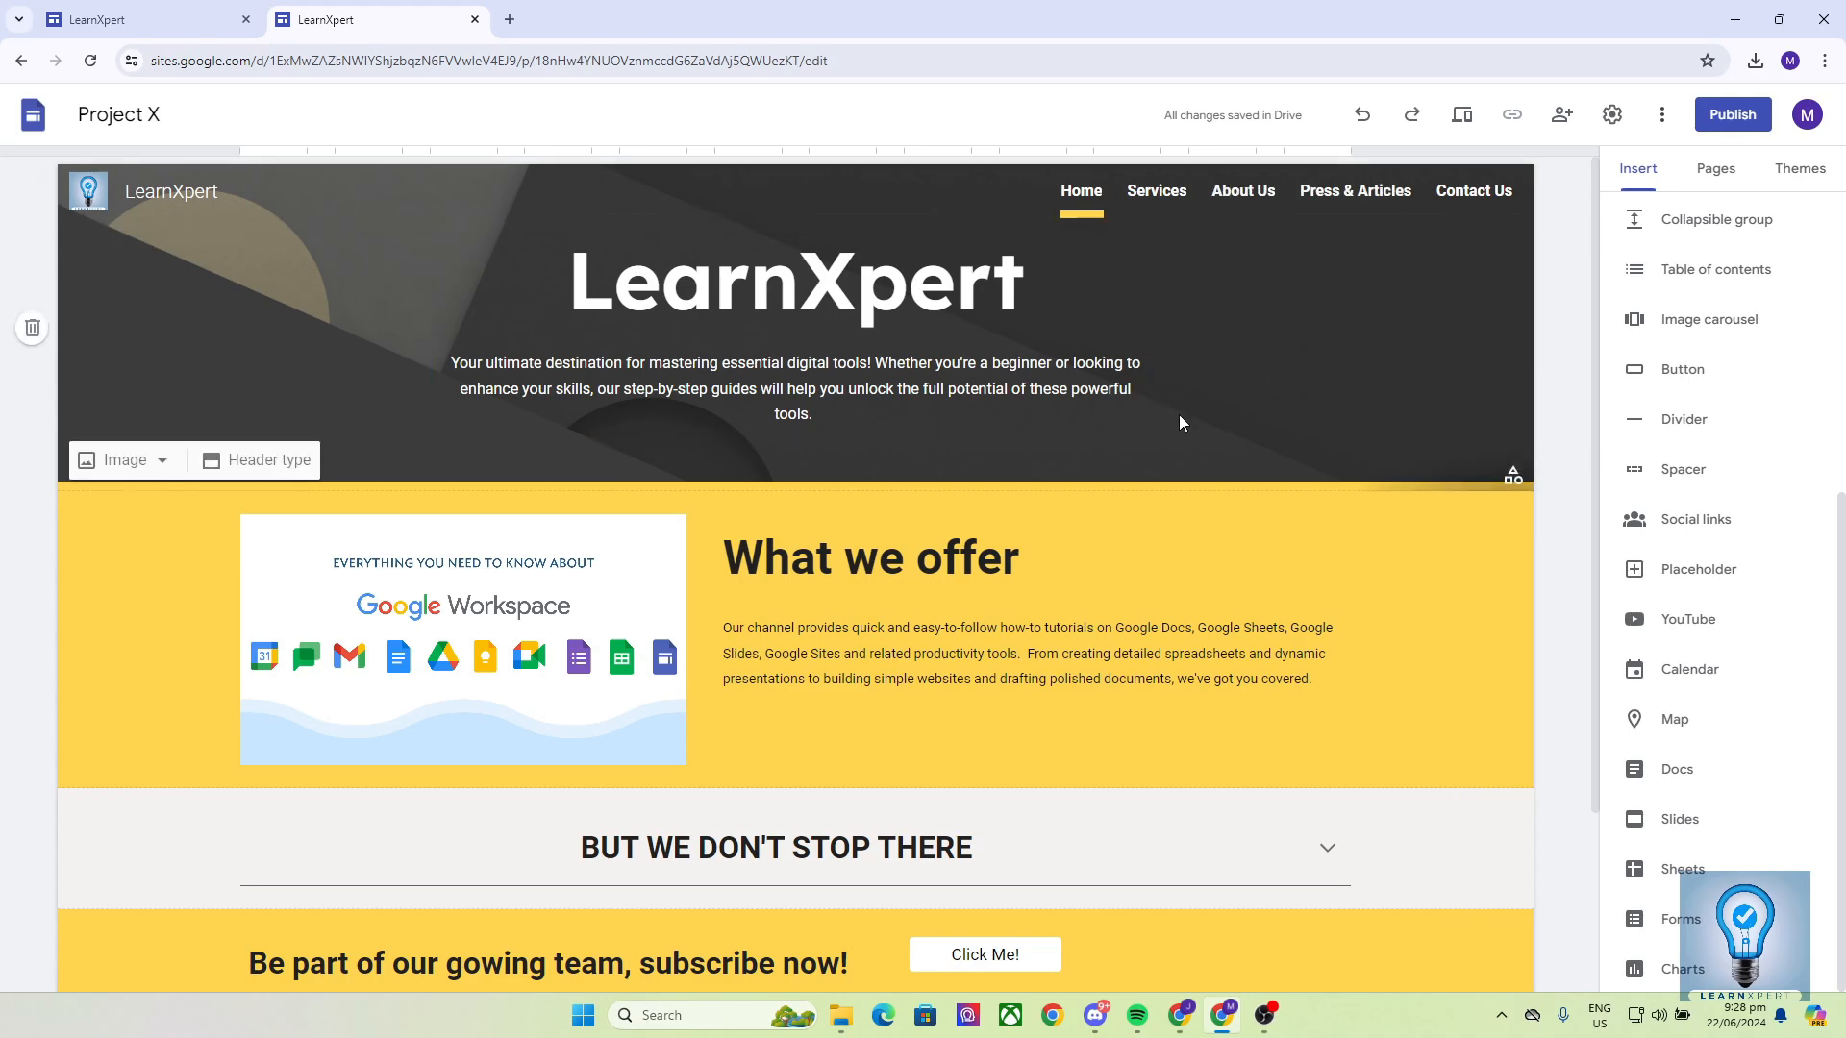
scroll(1163, 615, "down", 3)
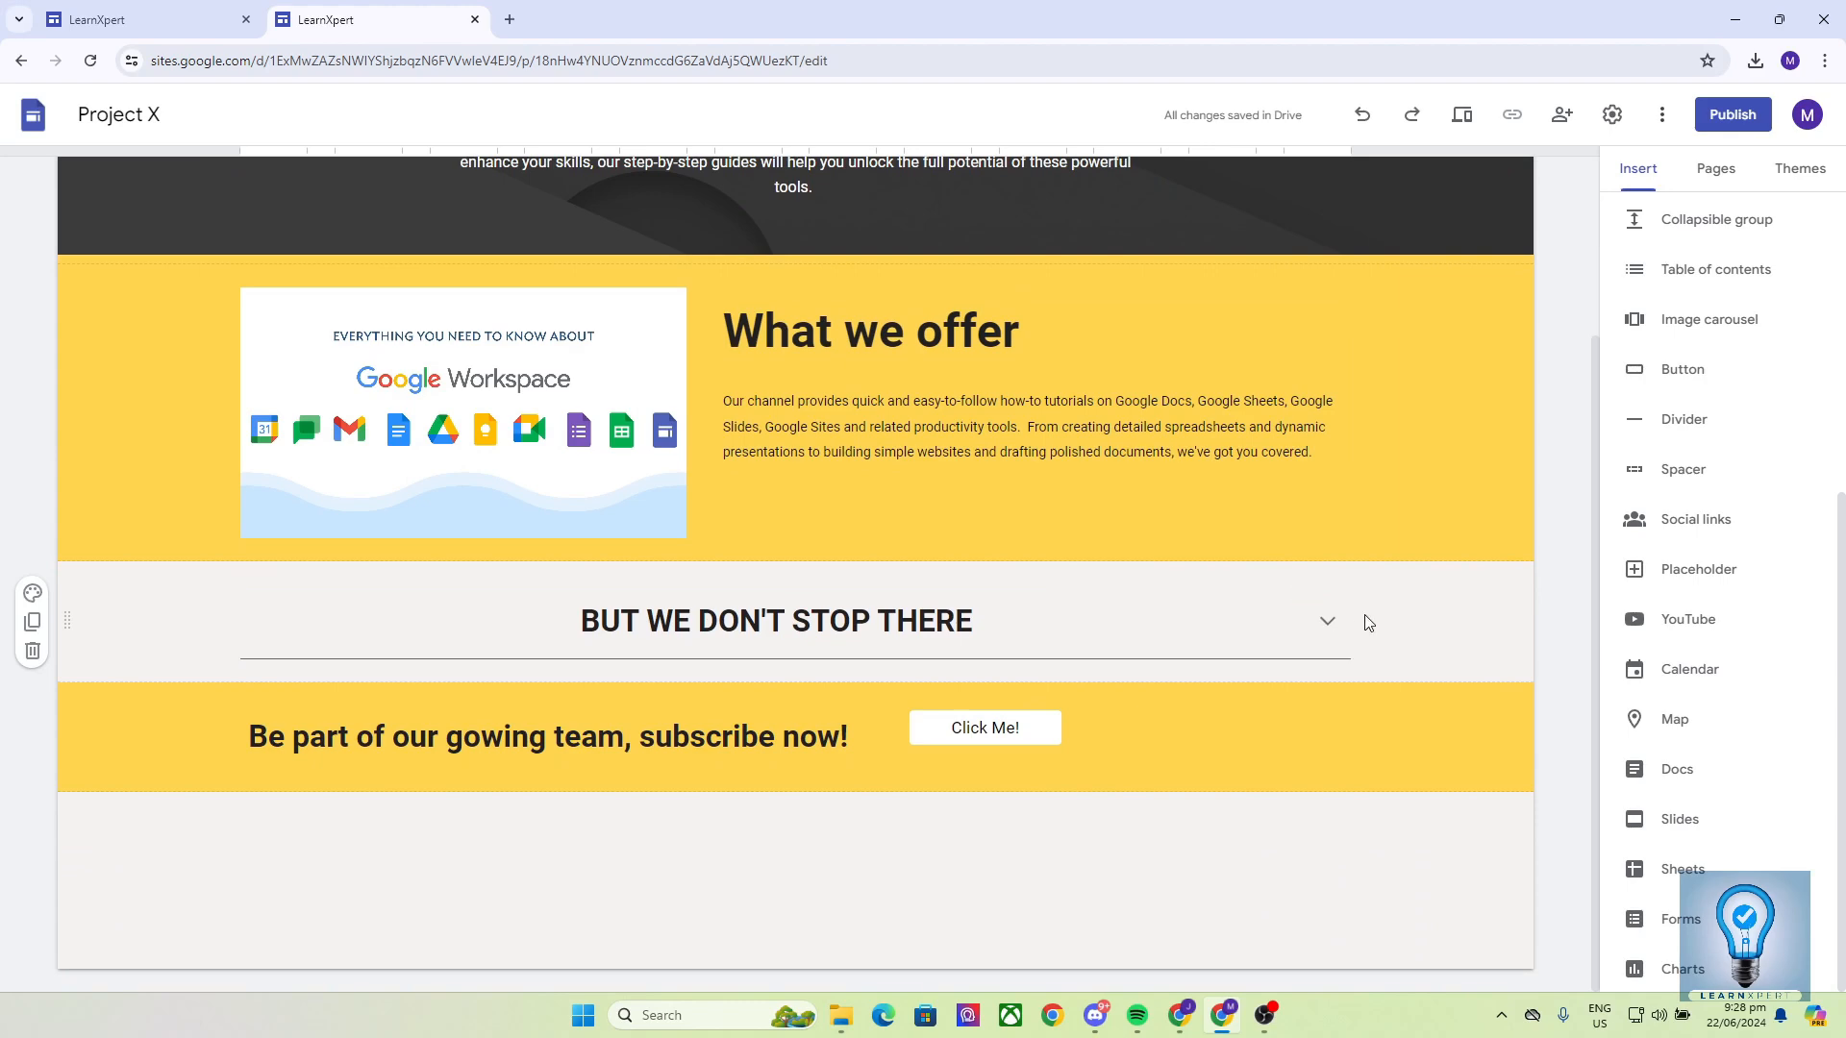
scroll(1327, 539, "up", 3)
scroll(1244, 460, "down", 3)
scroll(1110, 544, "up", 3)
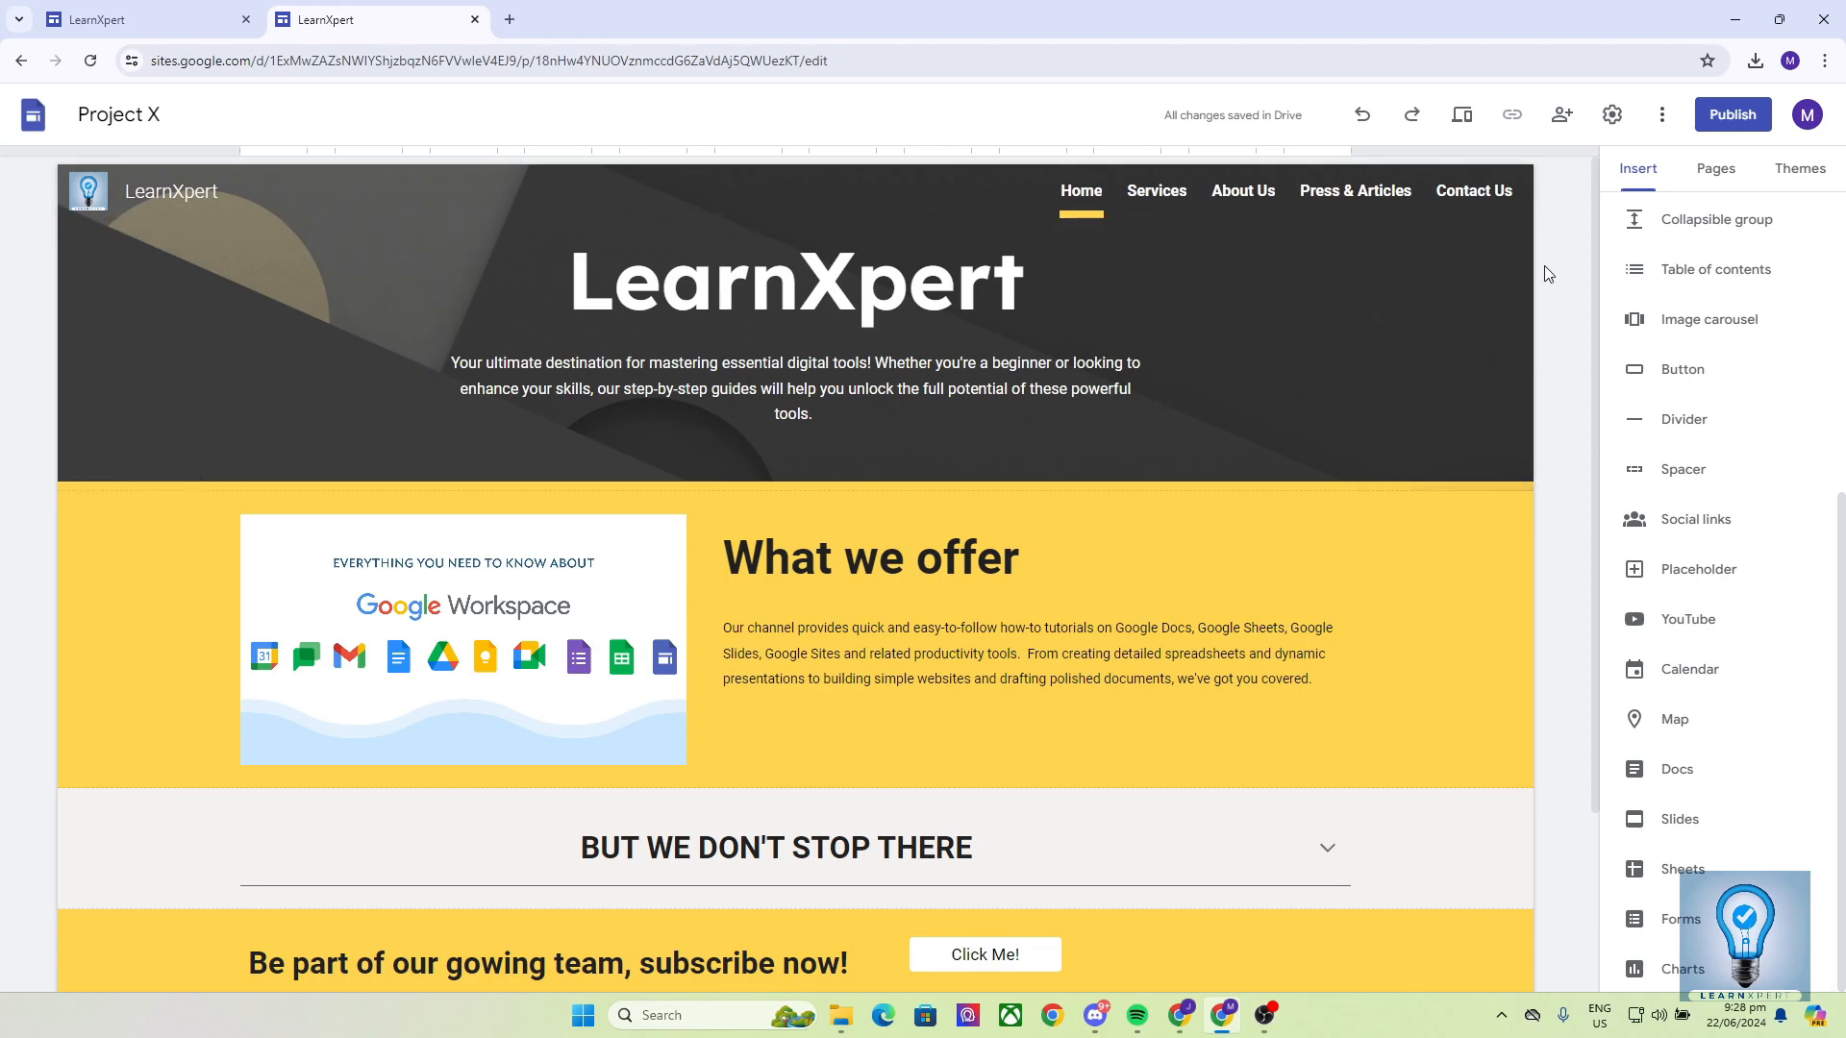
left_click(1458, 119)
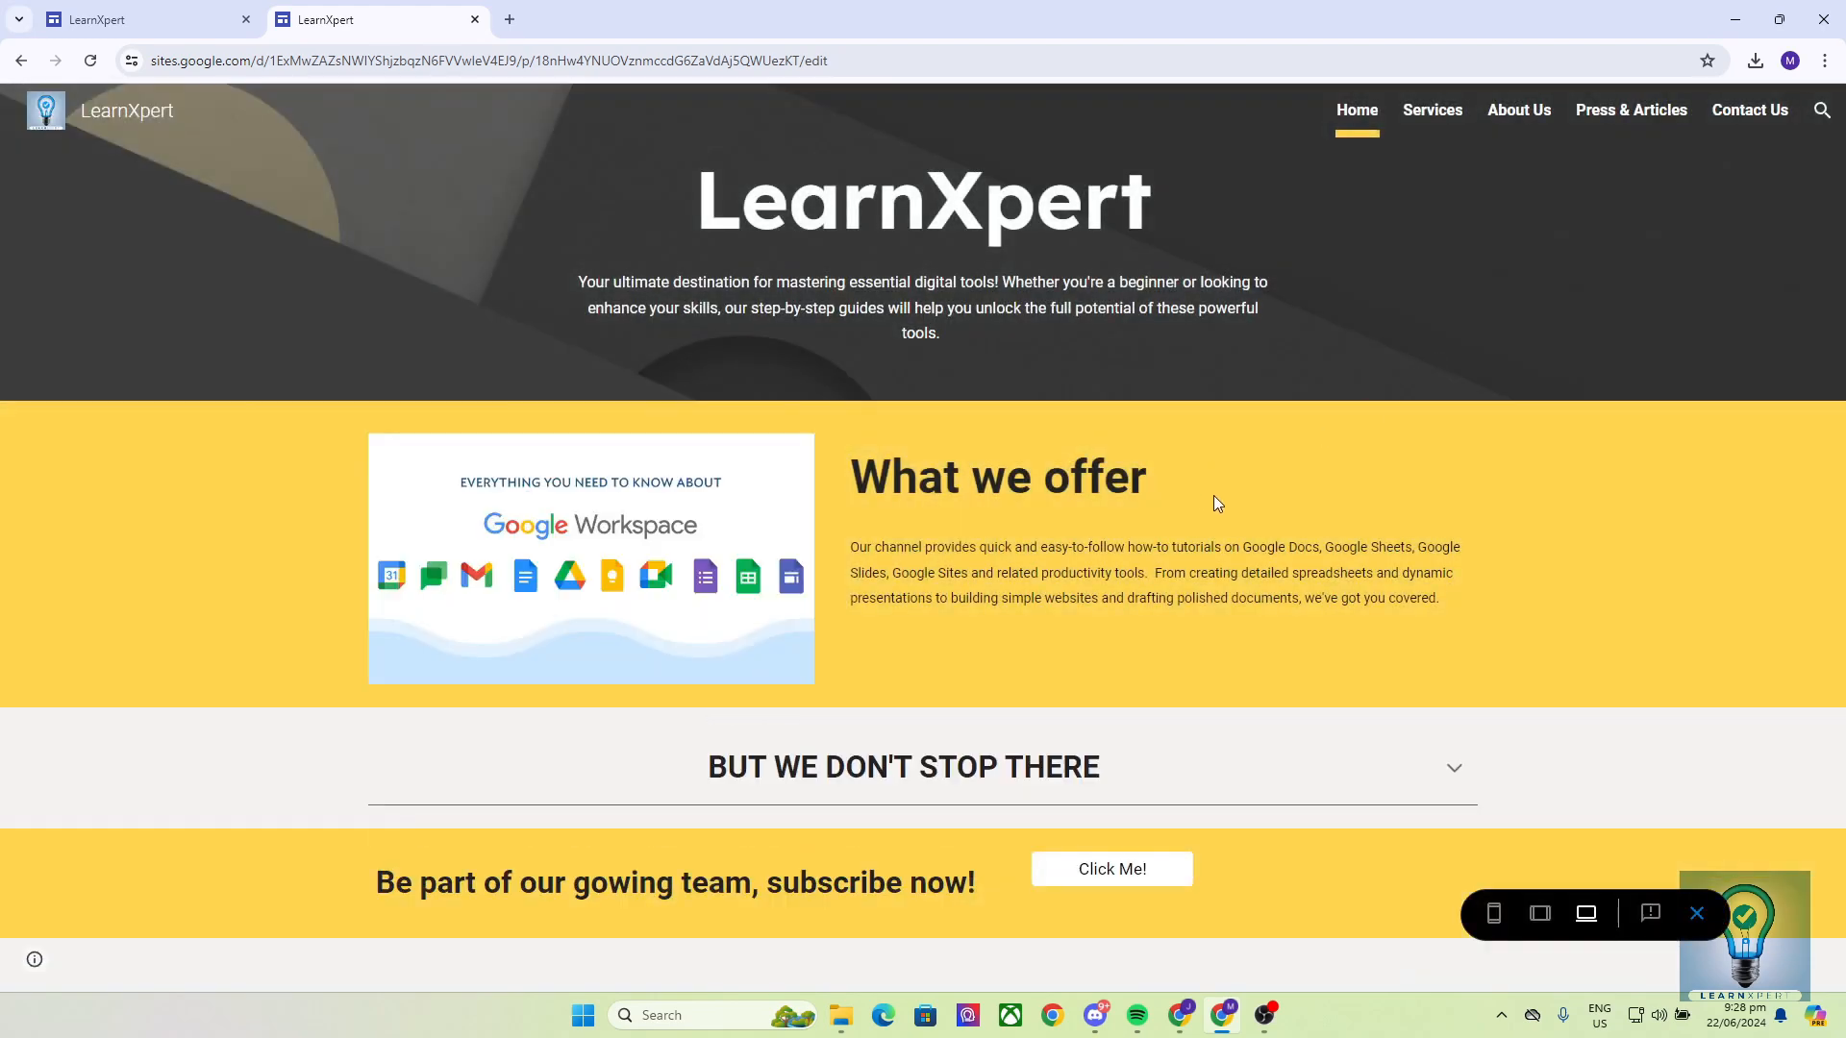
Test the BUT WE DON'T STOP THERE collapsible section and the Click Me! link, and return to the site preview
left_click(1442, 774)
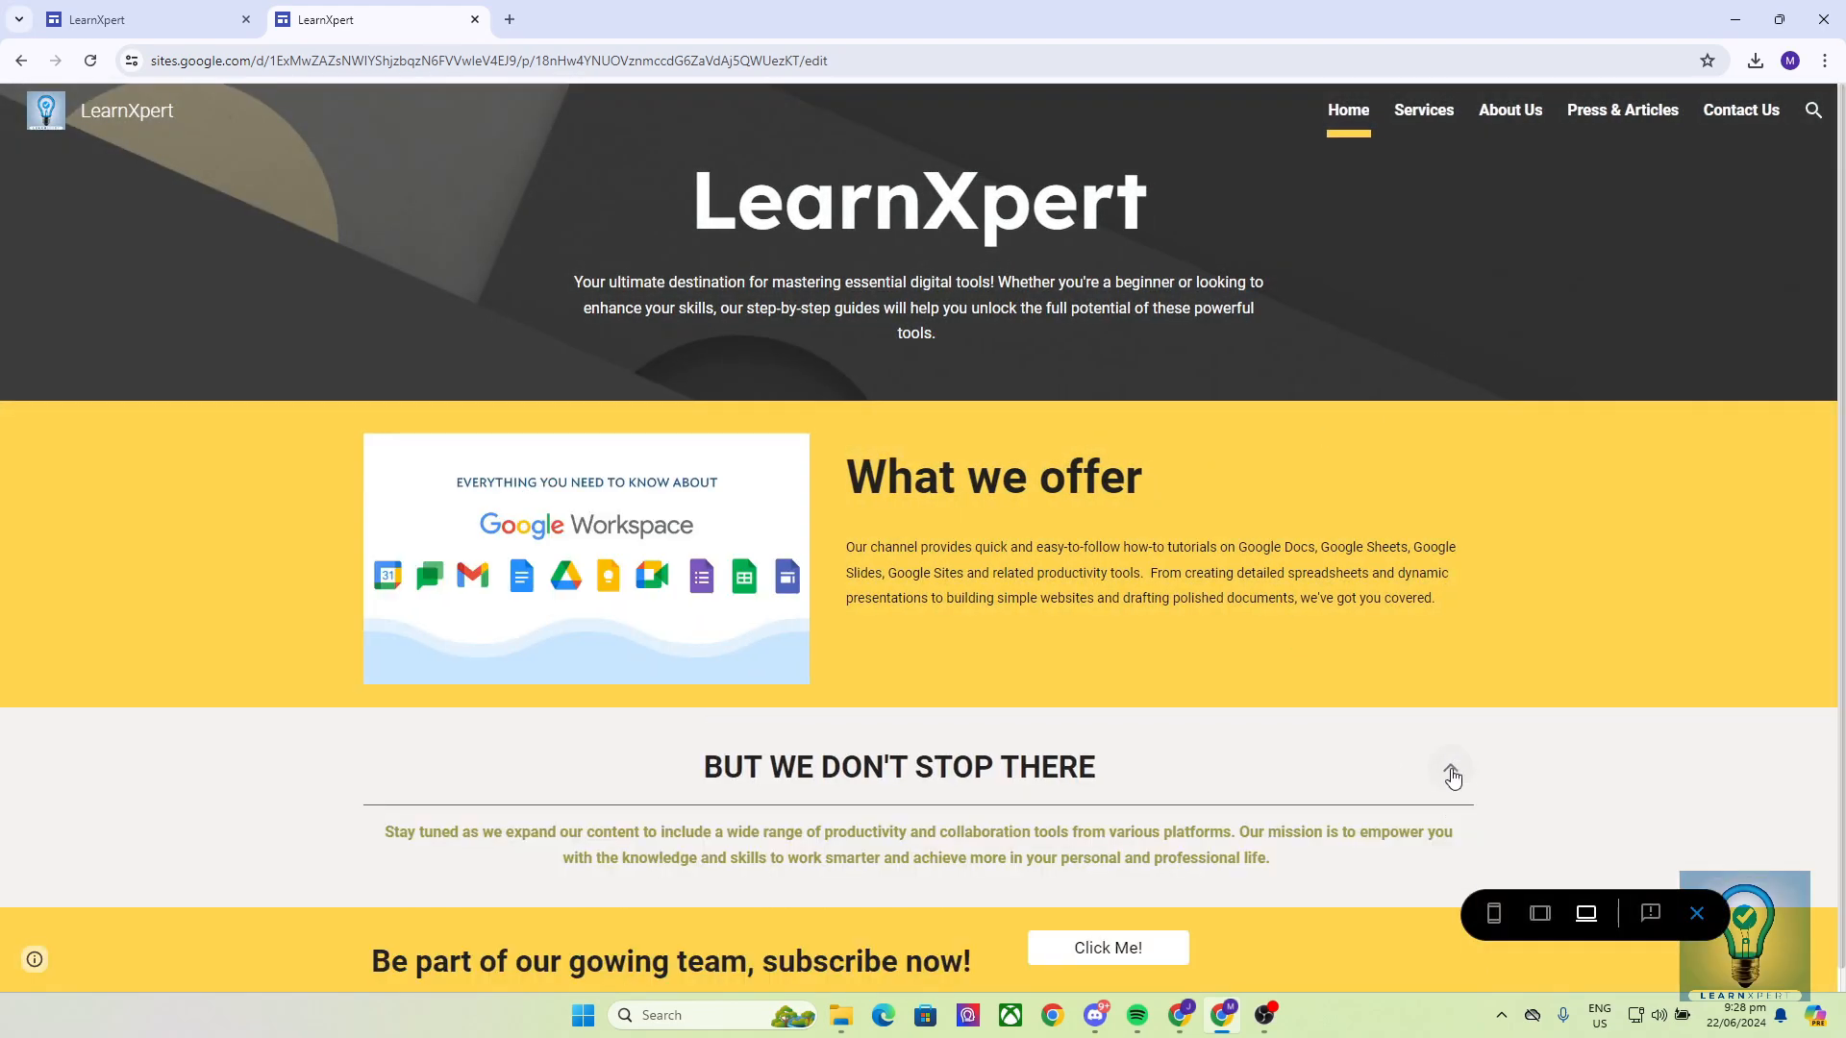
left_click(1447, 772)
left_click(1180, 867)
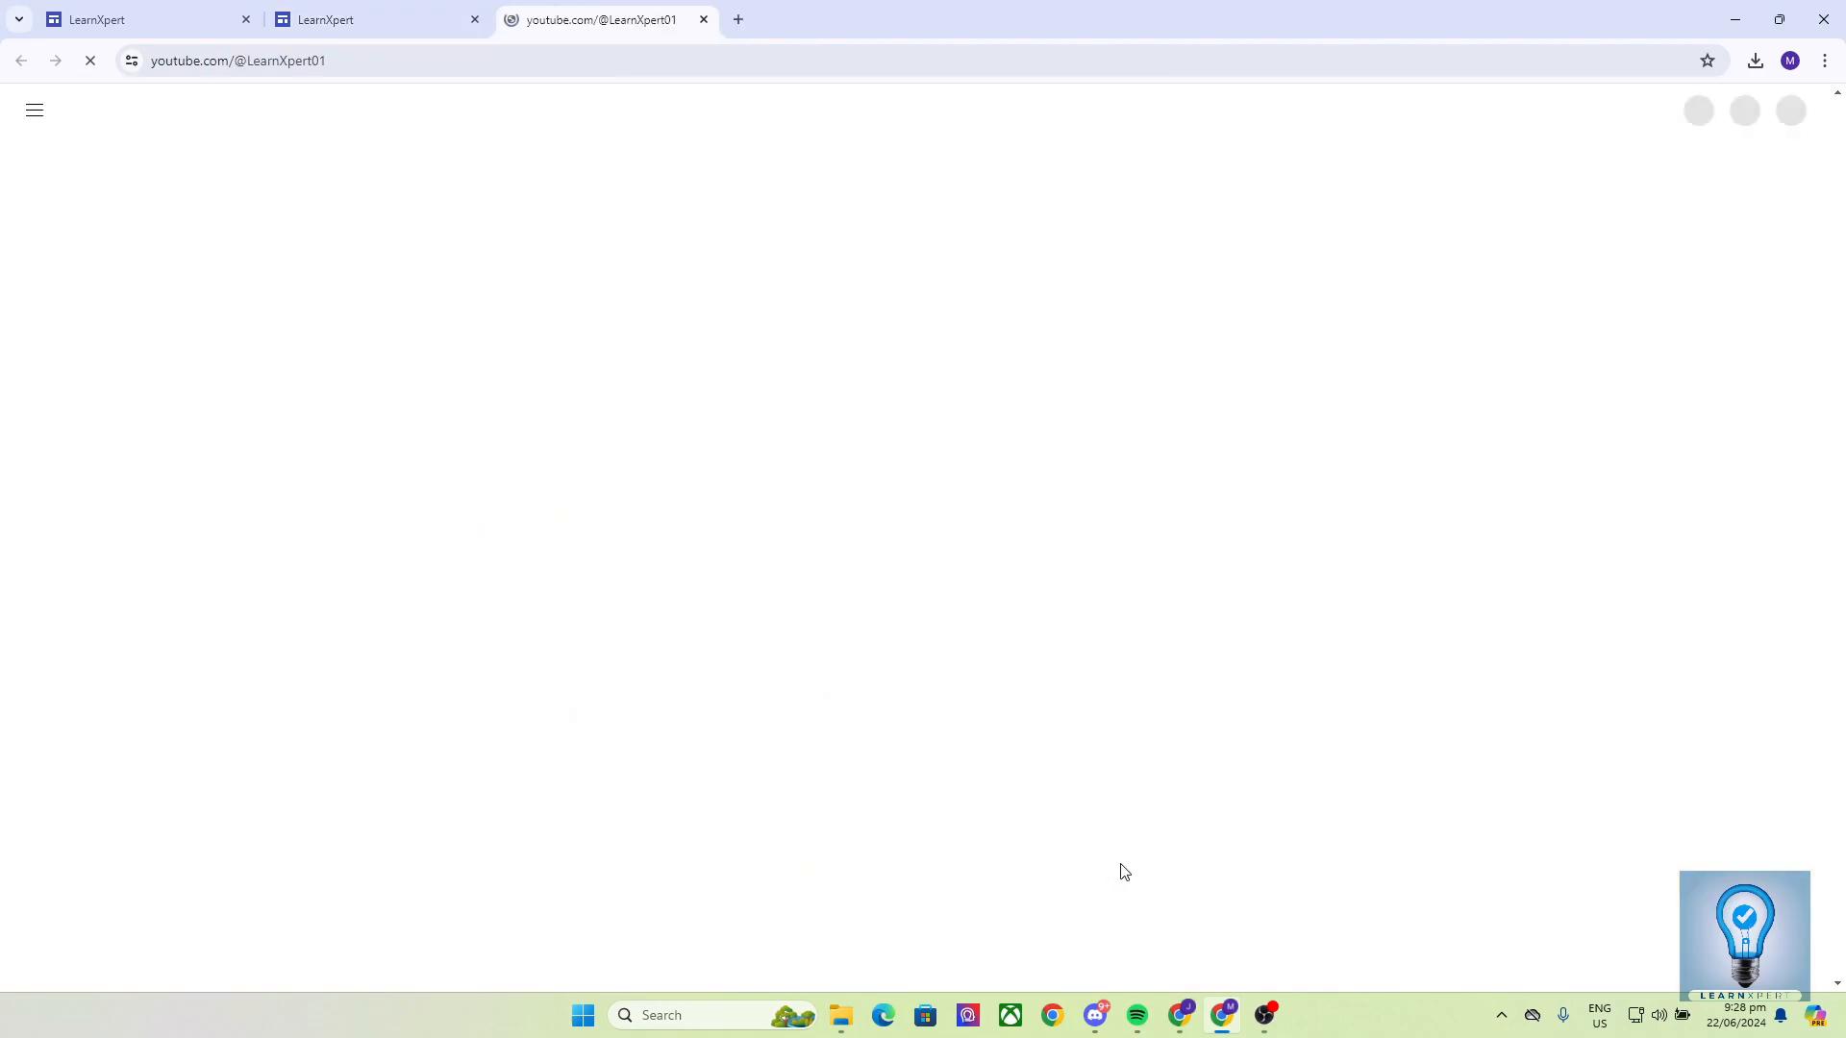
left_click(404, 20)
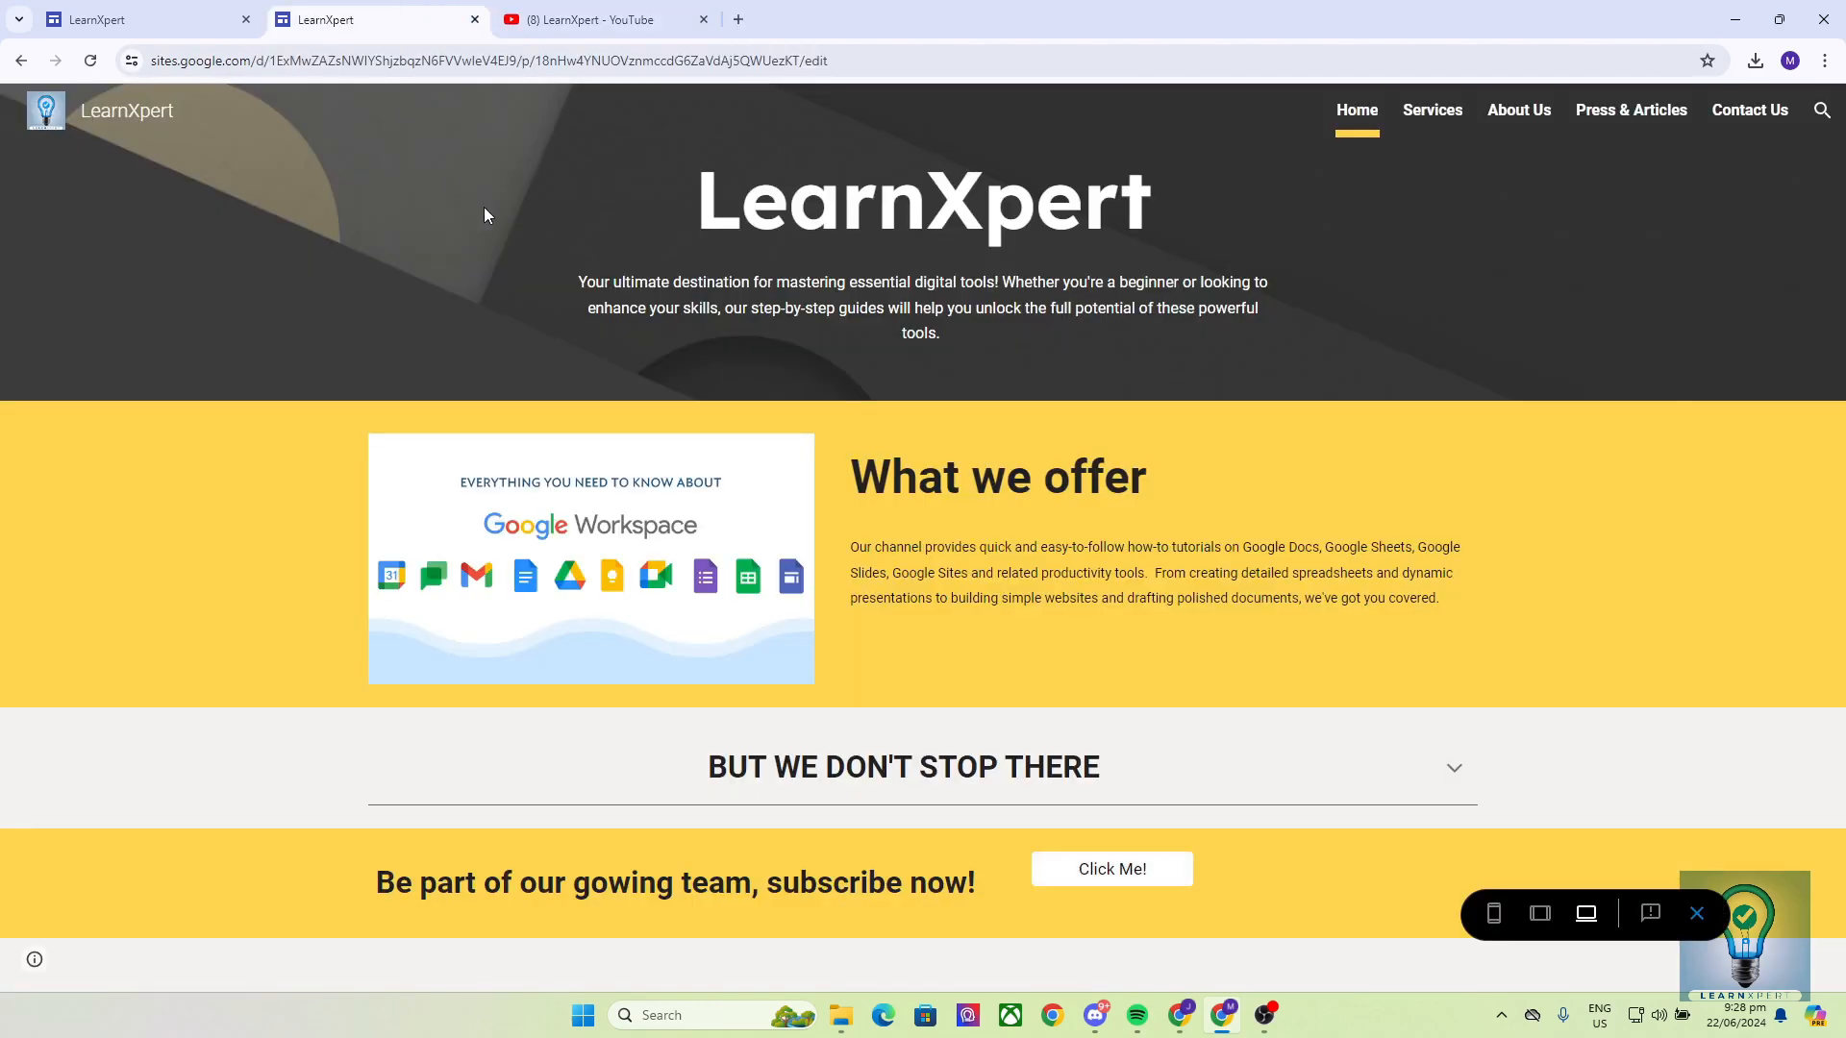
Check the Services, About Us and Contact Us pages in the preview and return to Home
left_click(1421, 115)
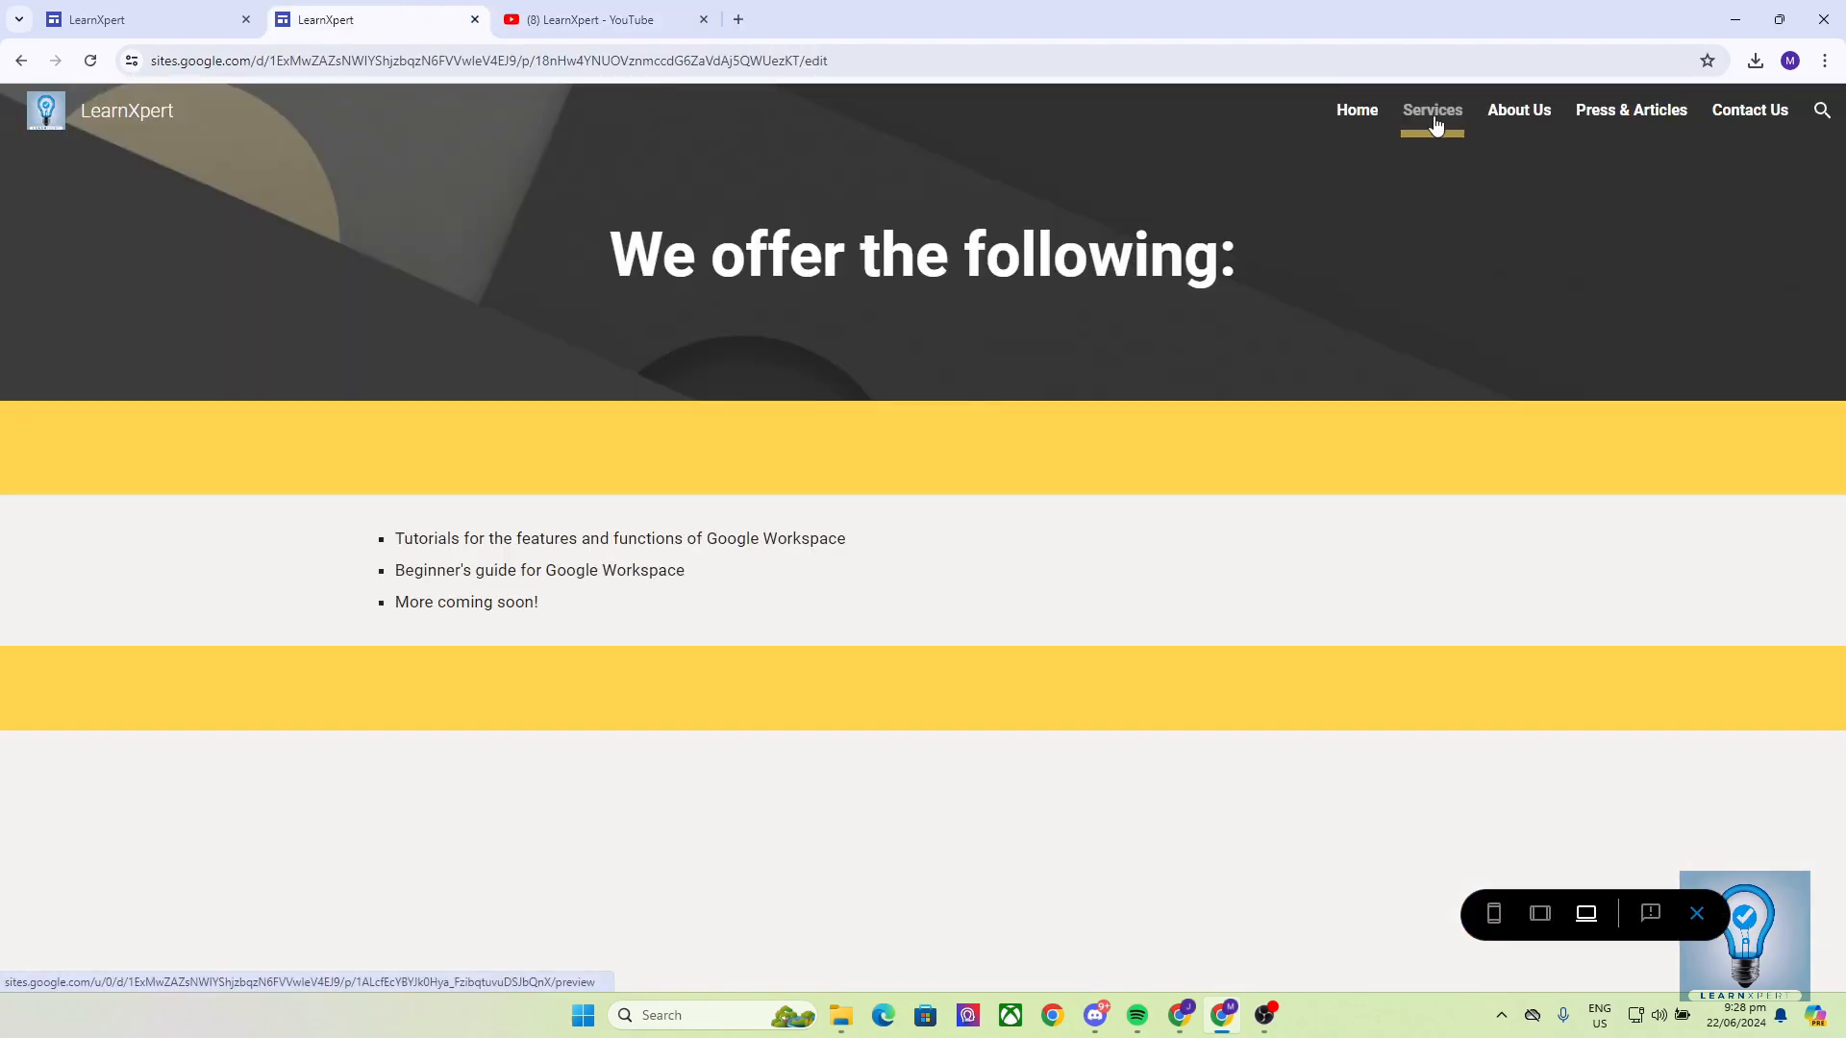
left_click(1519, 112)
left_click(1750, 111)
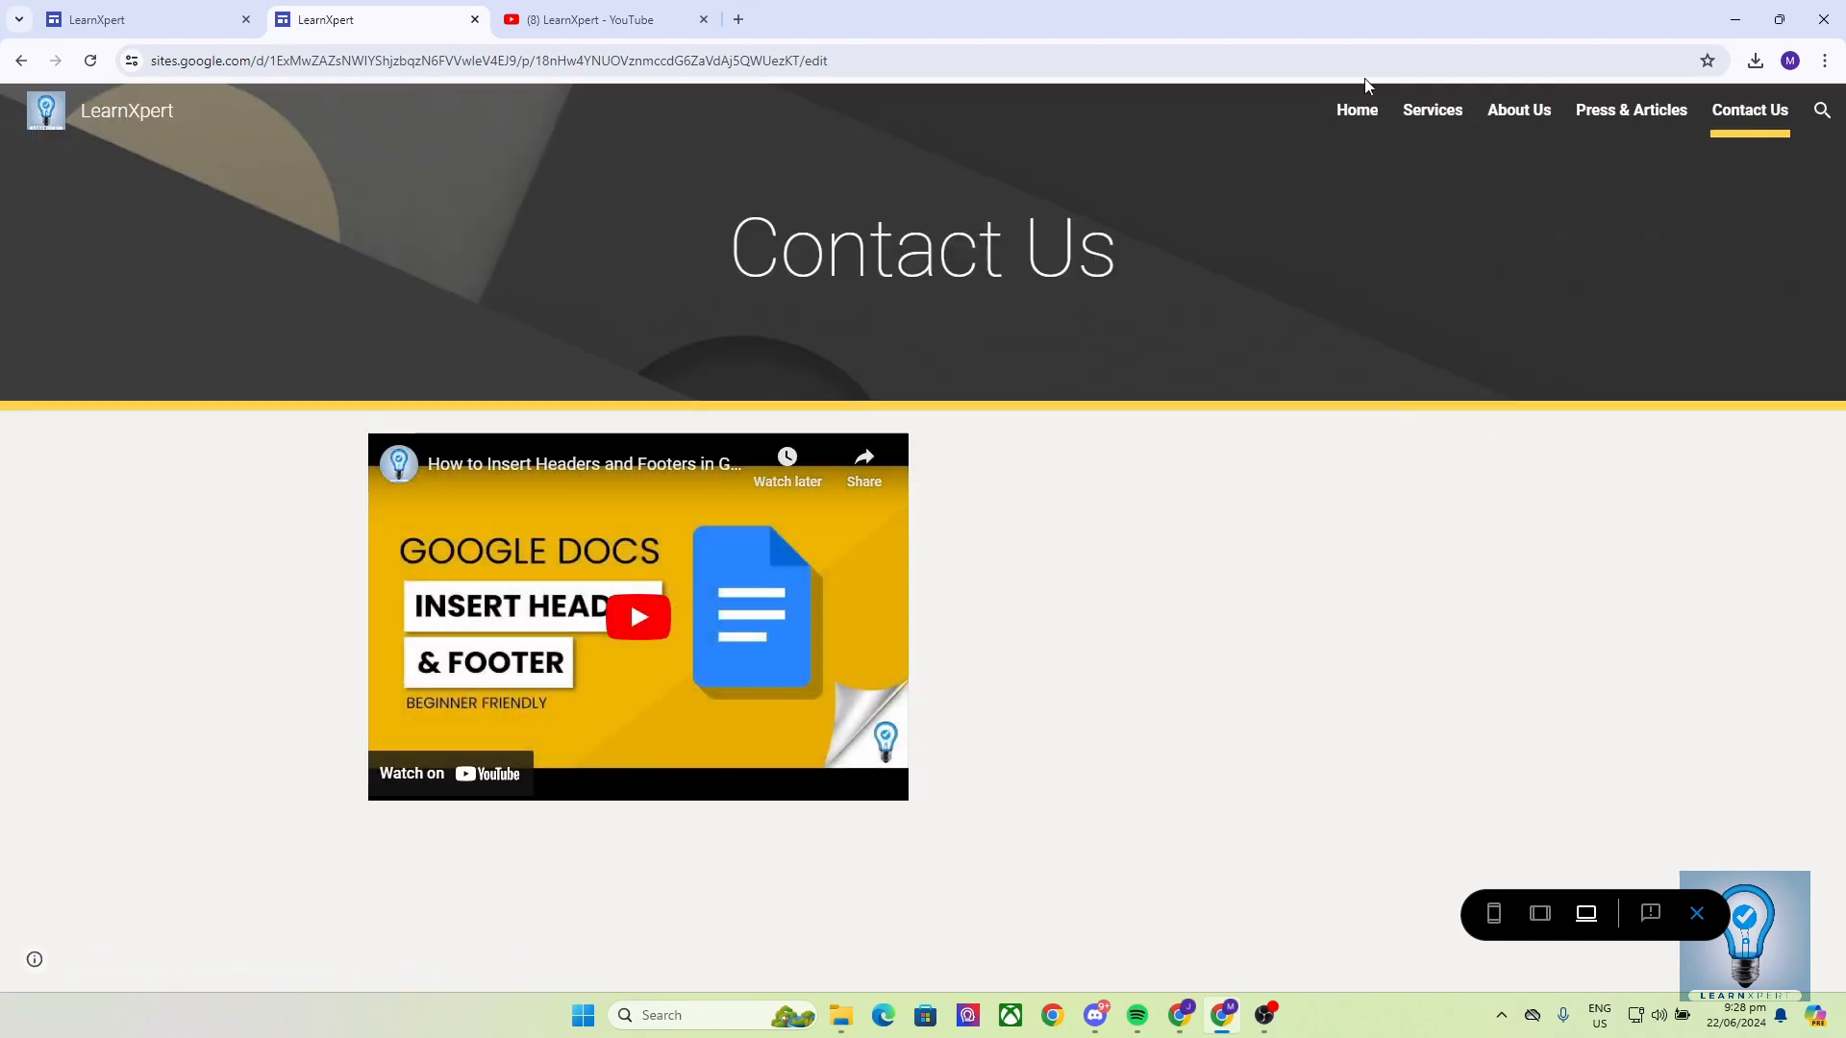
left_click(1353, 123)
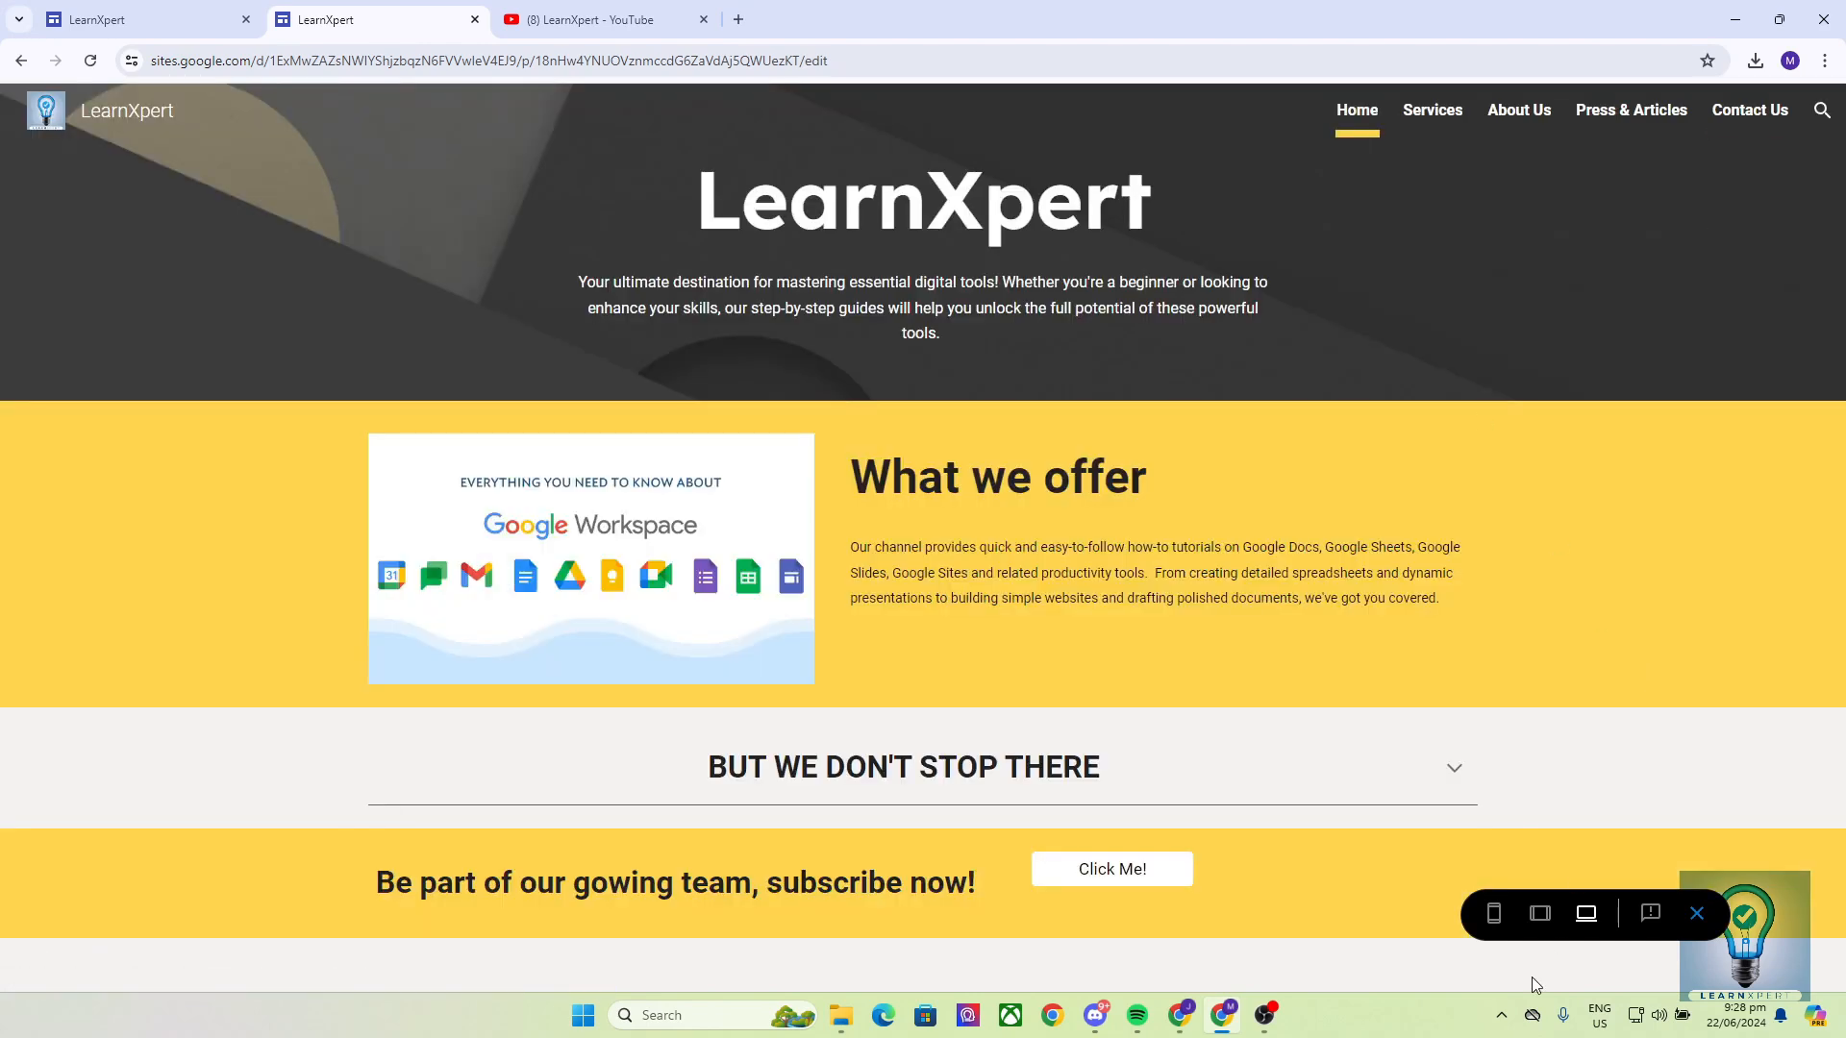
Preview the Home page at phone, tablet and large-screen sizes, and exit the preview
left_click(1495, 914)
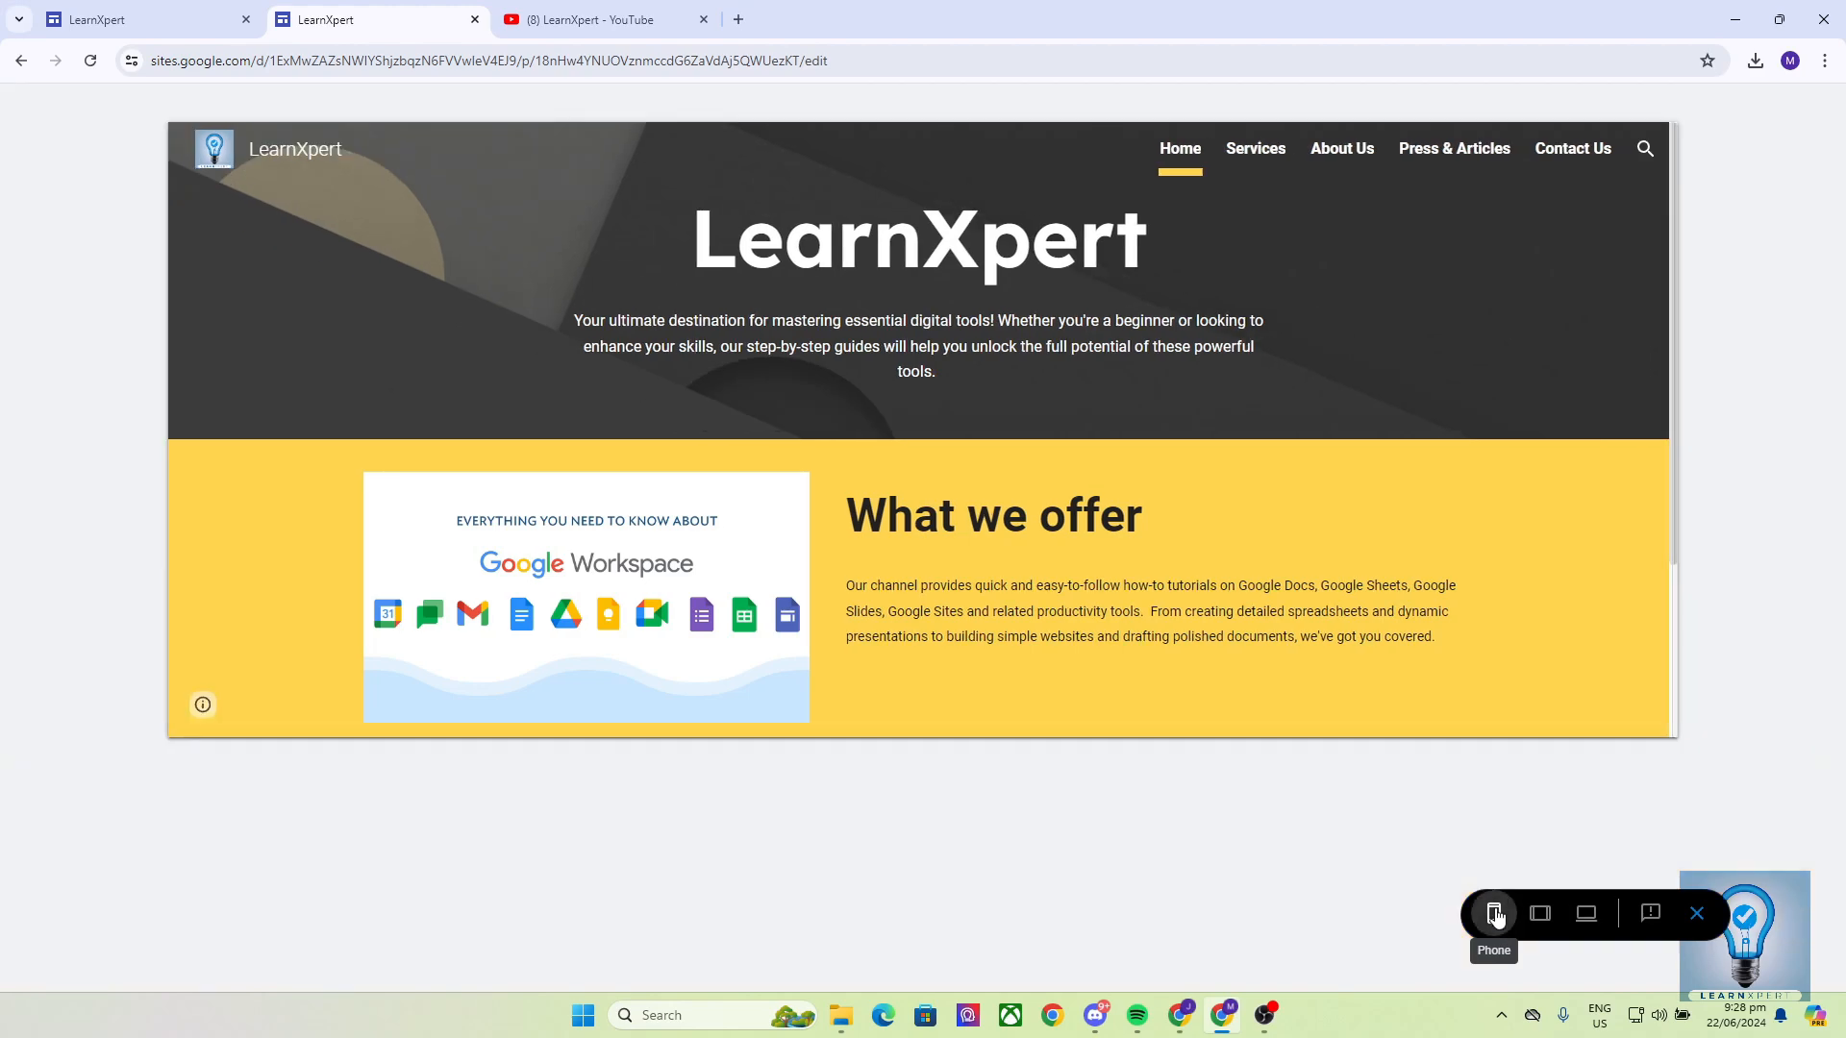
scroll(942, 541, "down", 8)
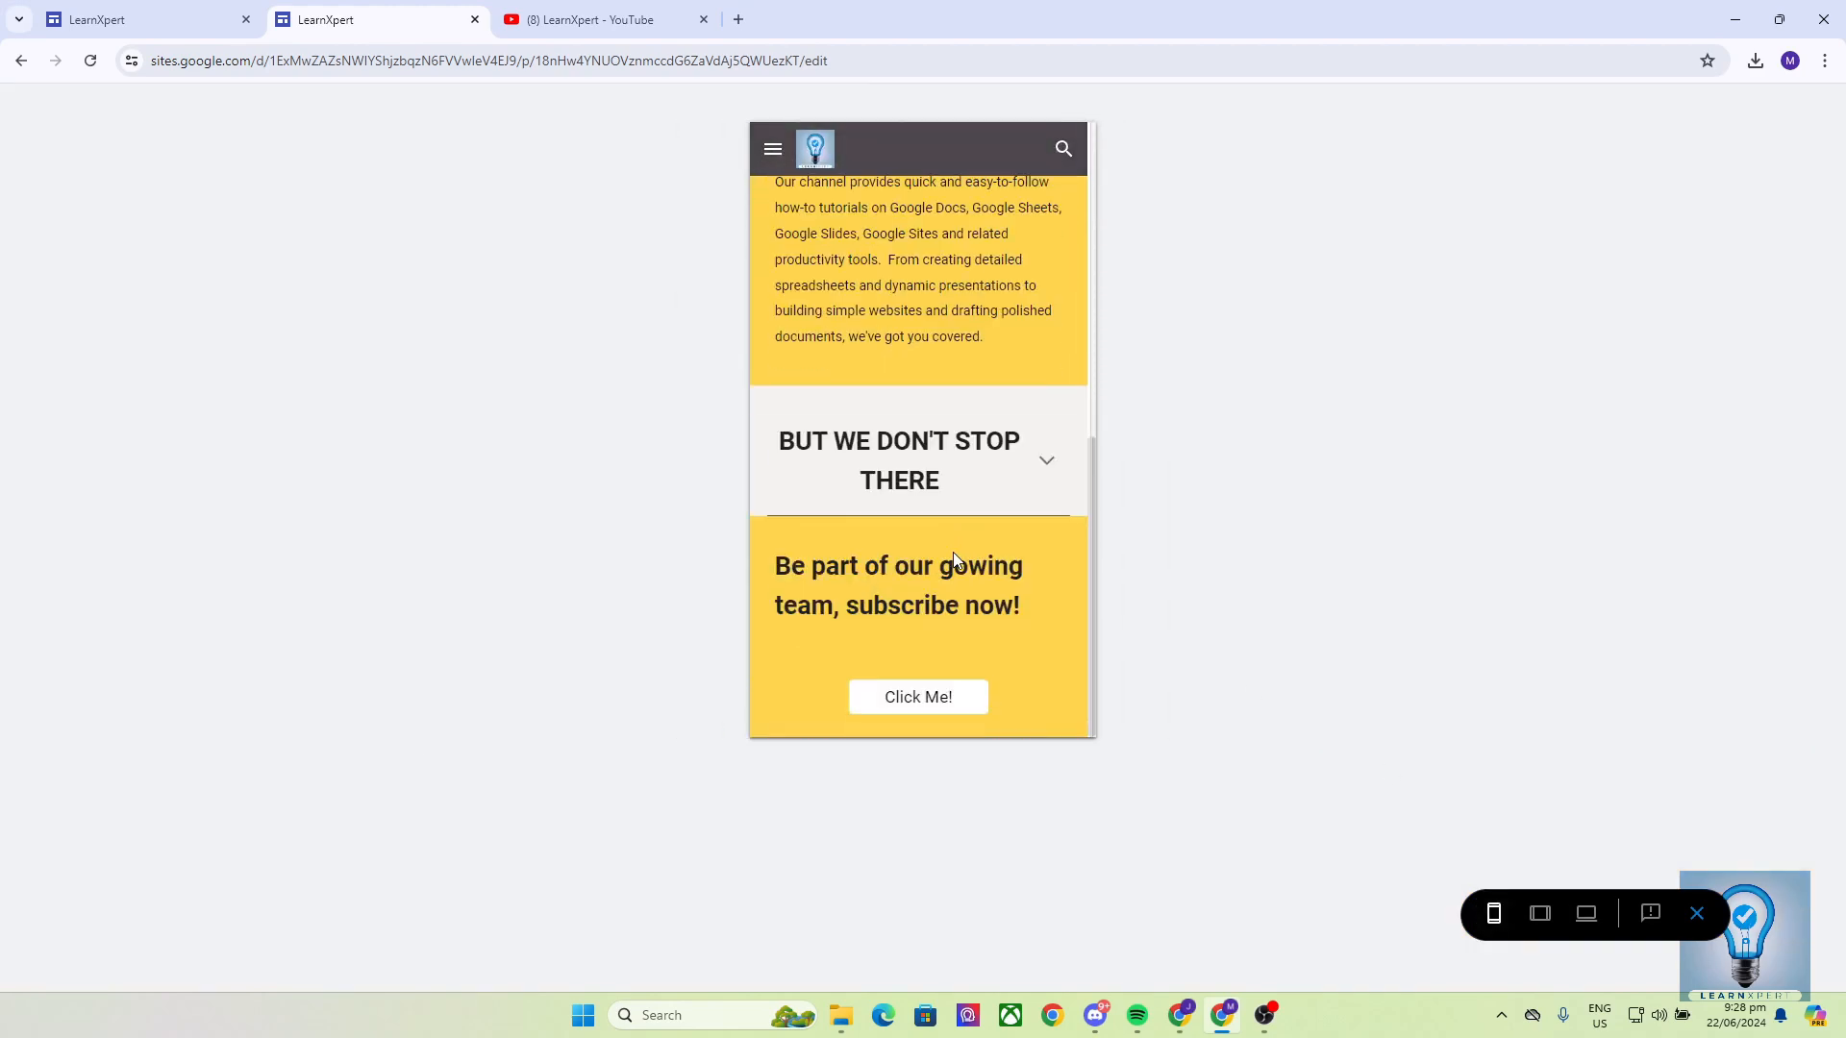
scroll(914, 508, "up", 10)
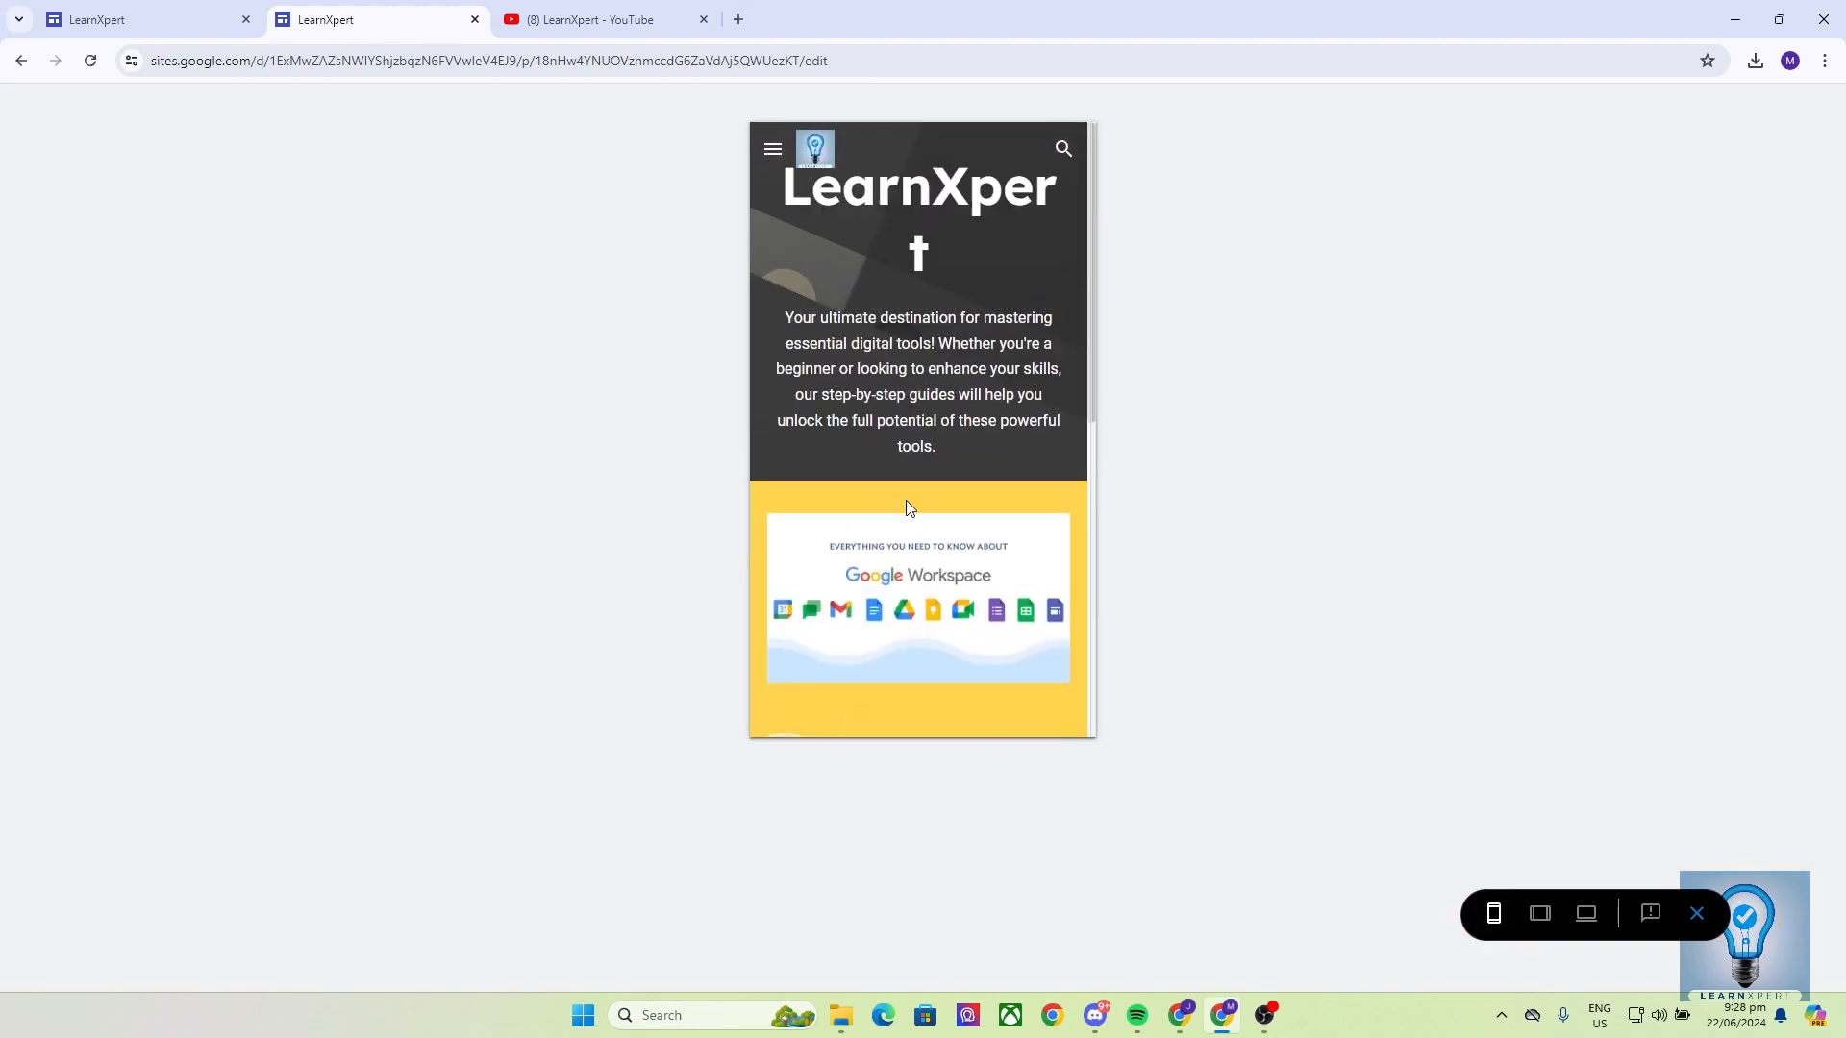
left_click(1542, 913)
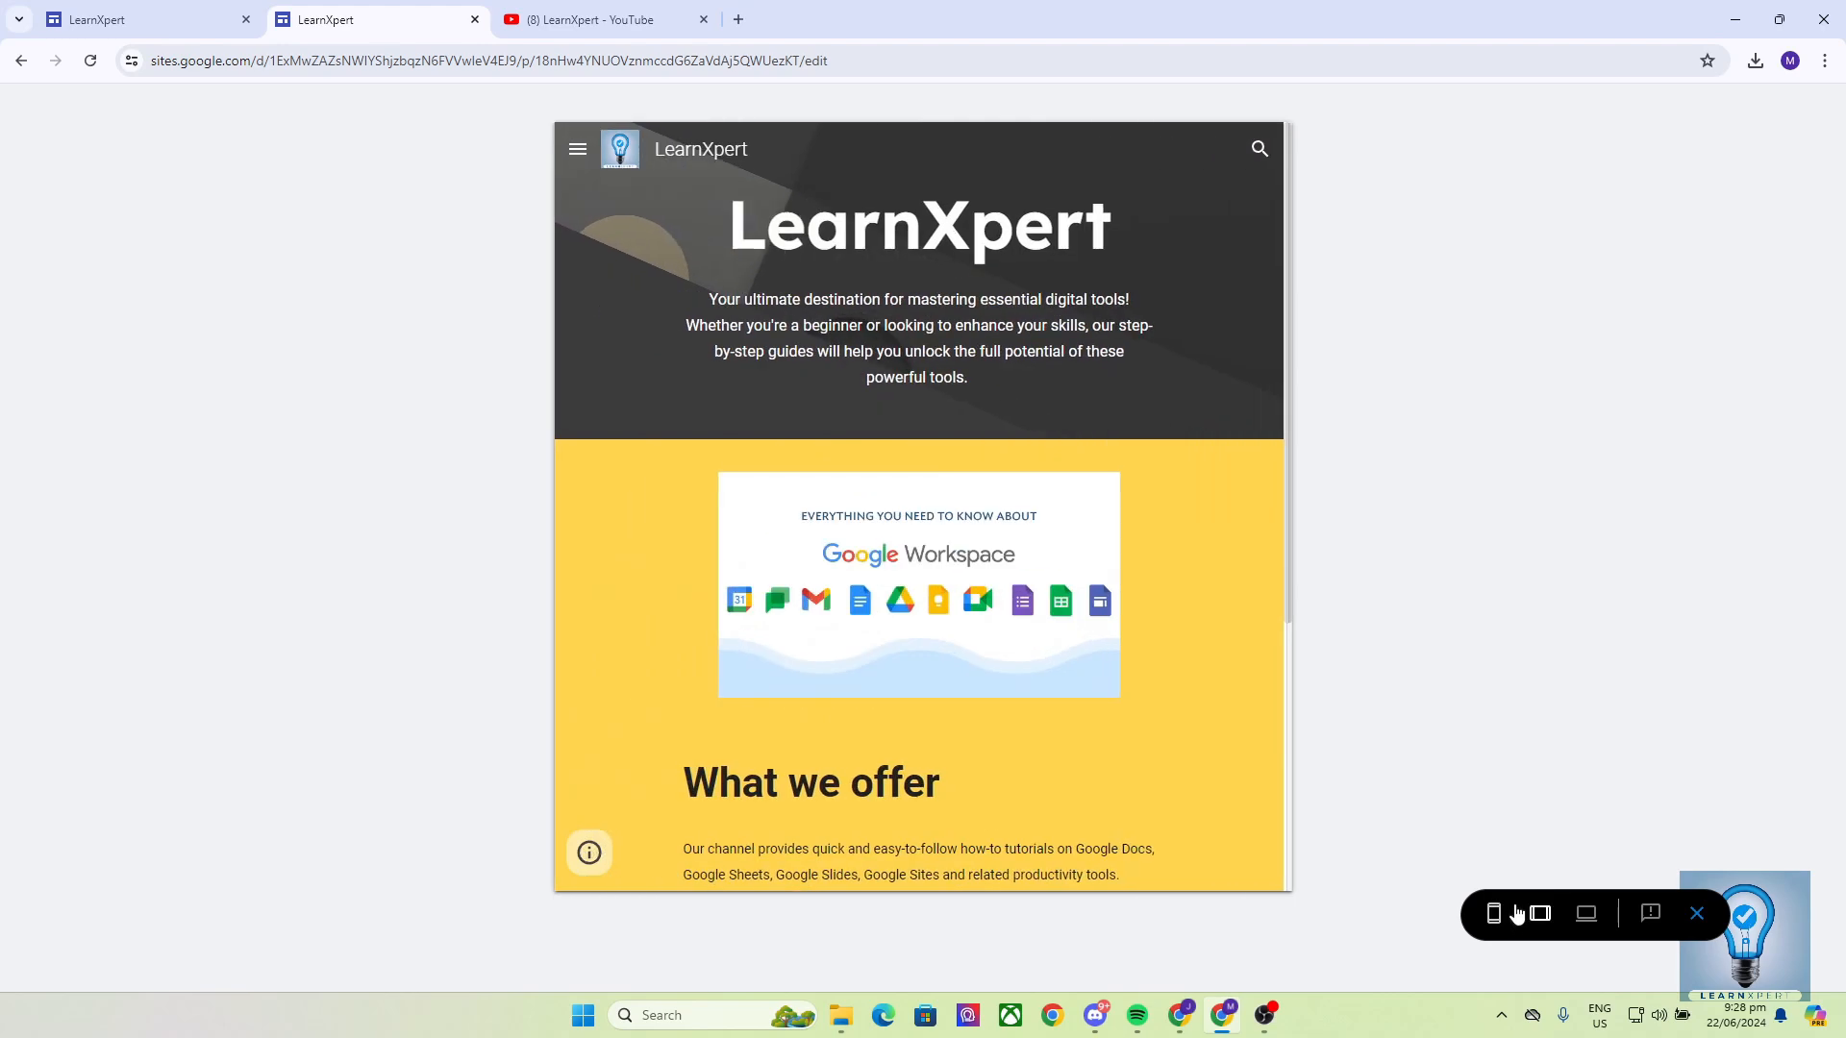
left_click(1587, 913)
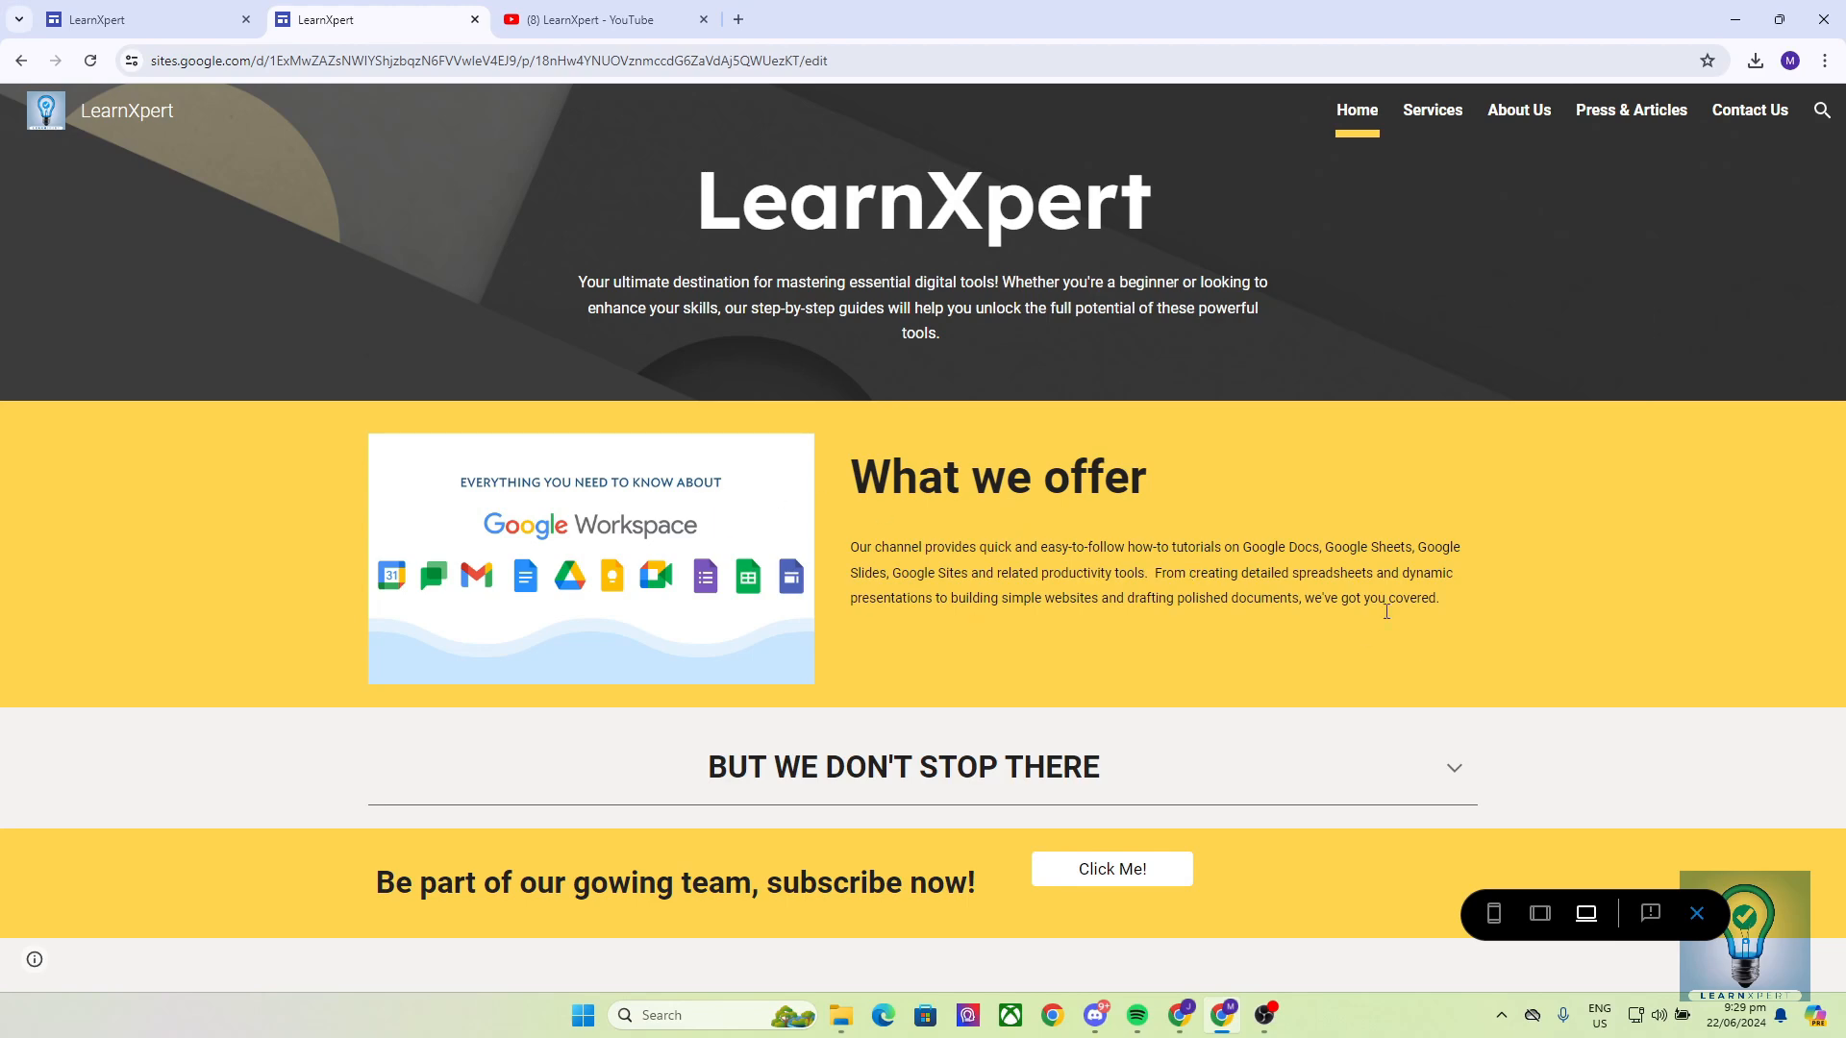
left_click(1697, 913)
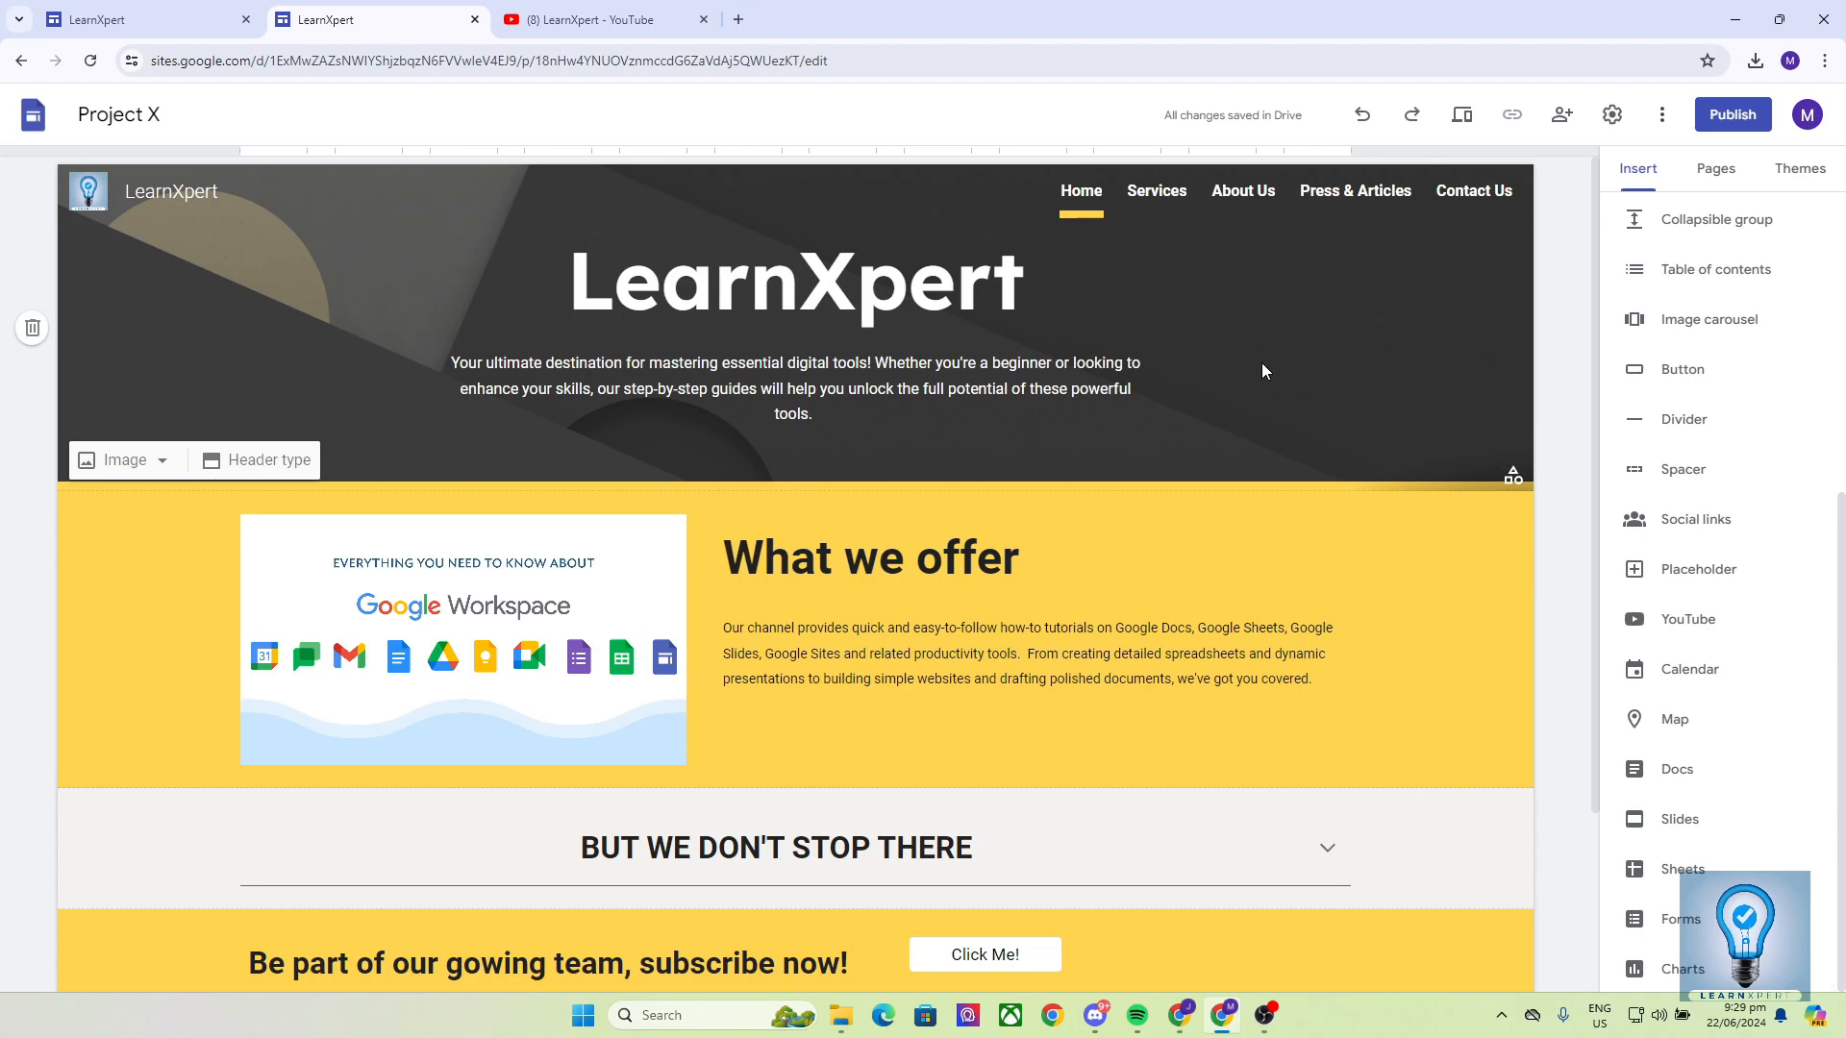
Publish the site to the web with the web address subscribetoourchannel
left_click(1728, 118)
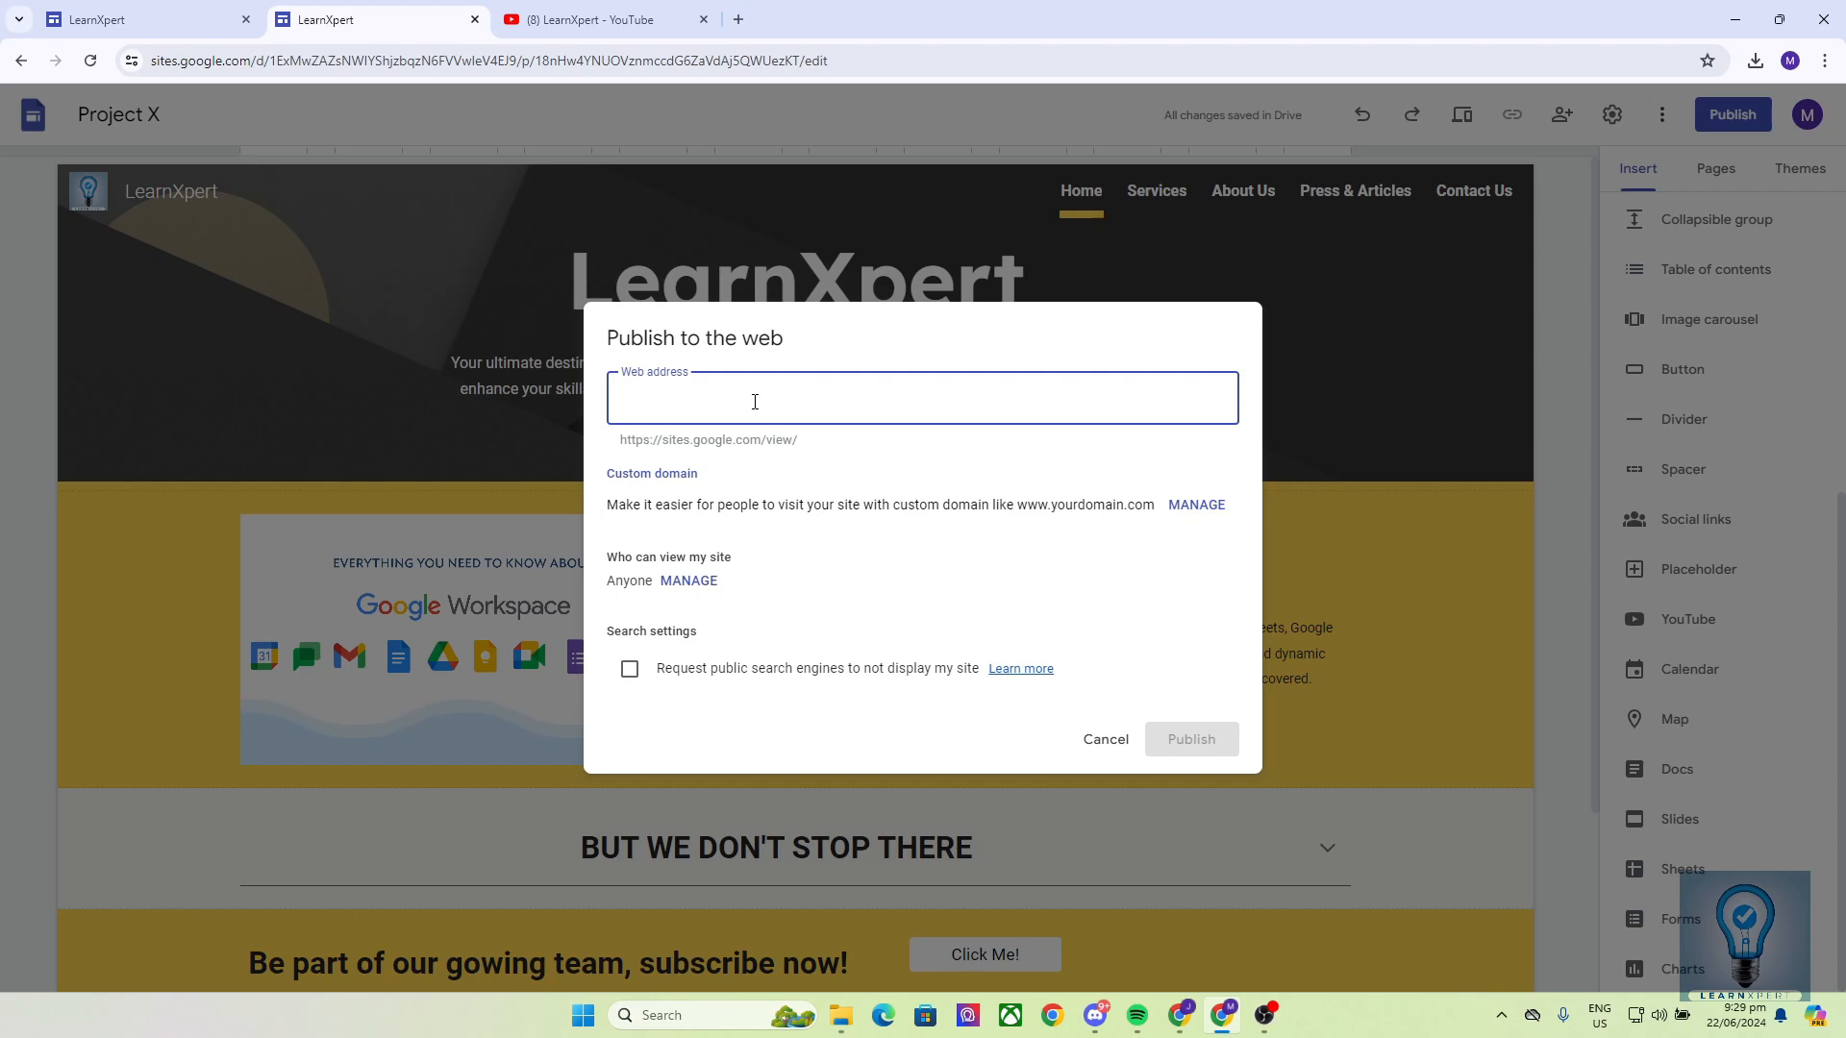
type("subscribetoourchannel")
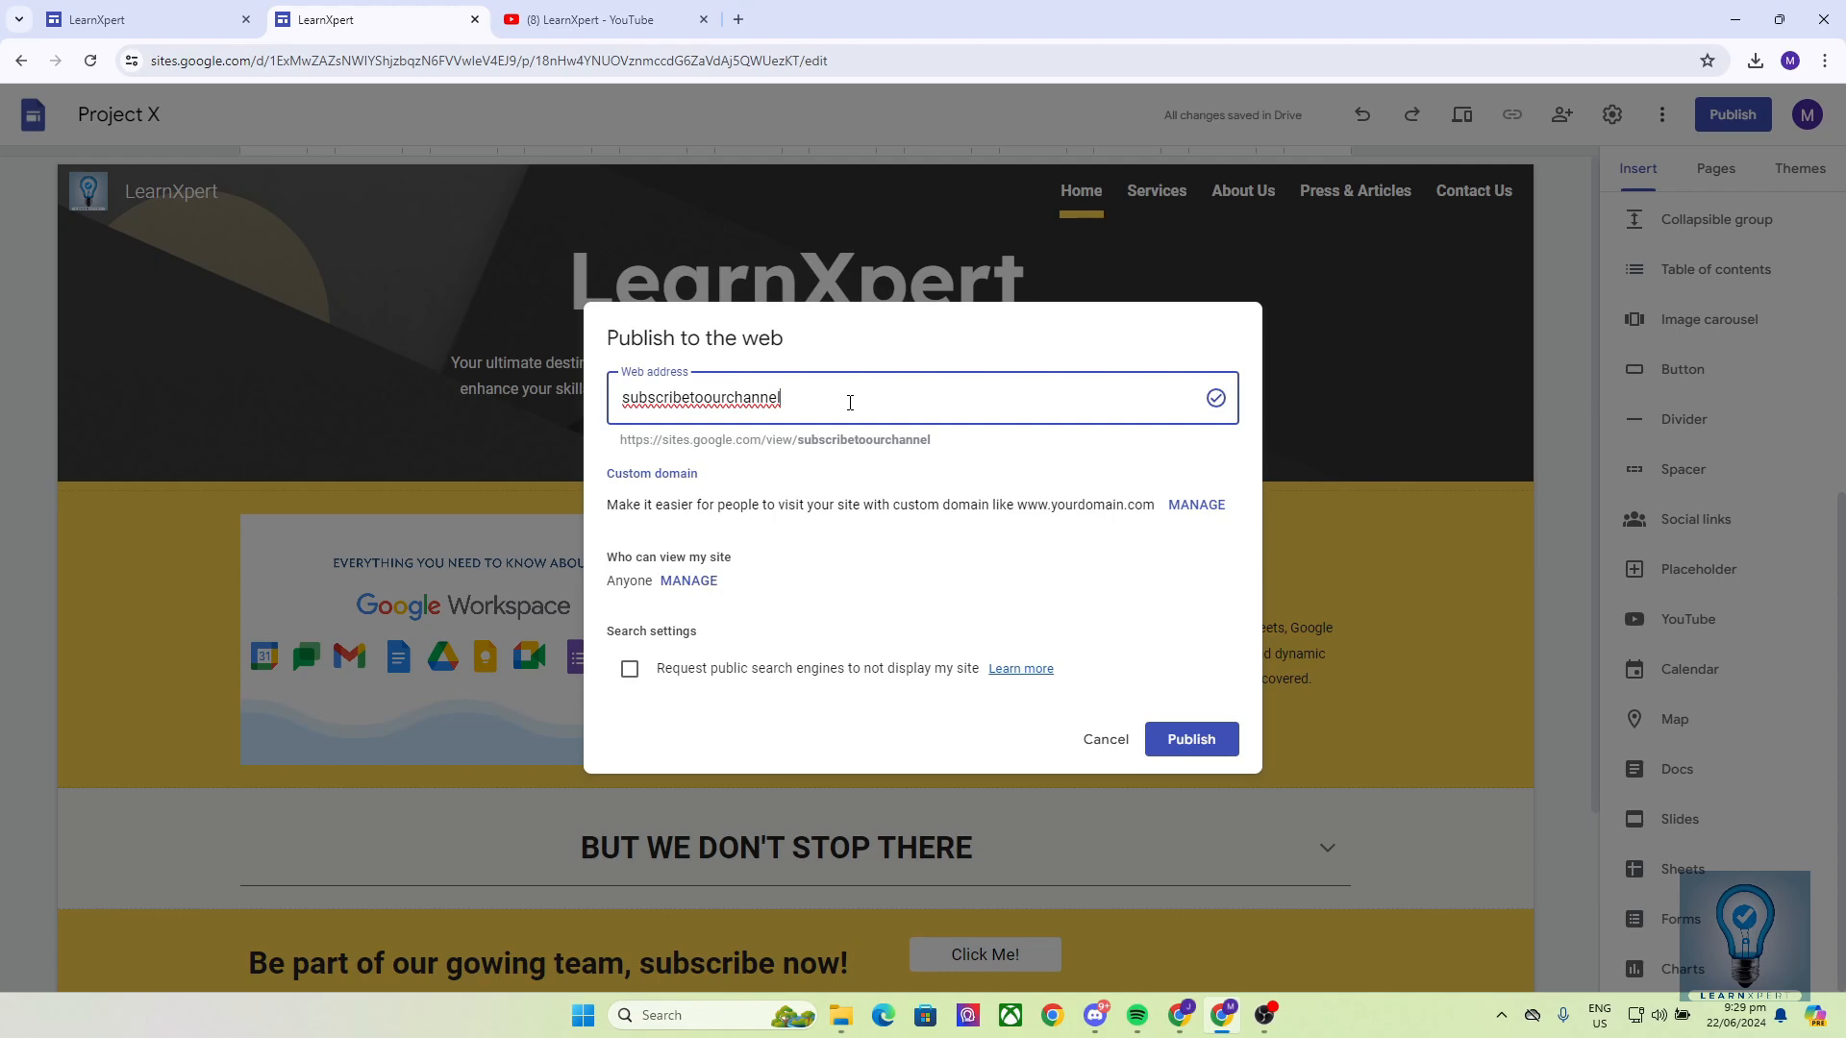
left_click(963, 629)
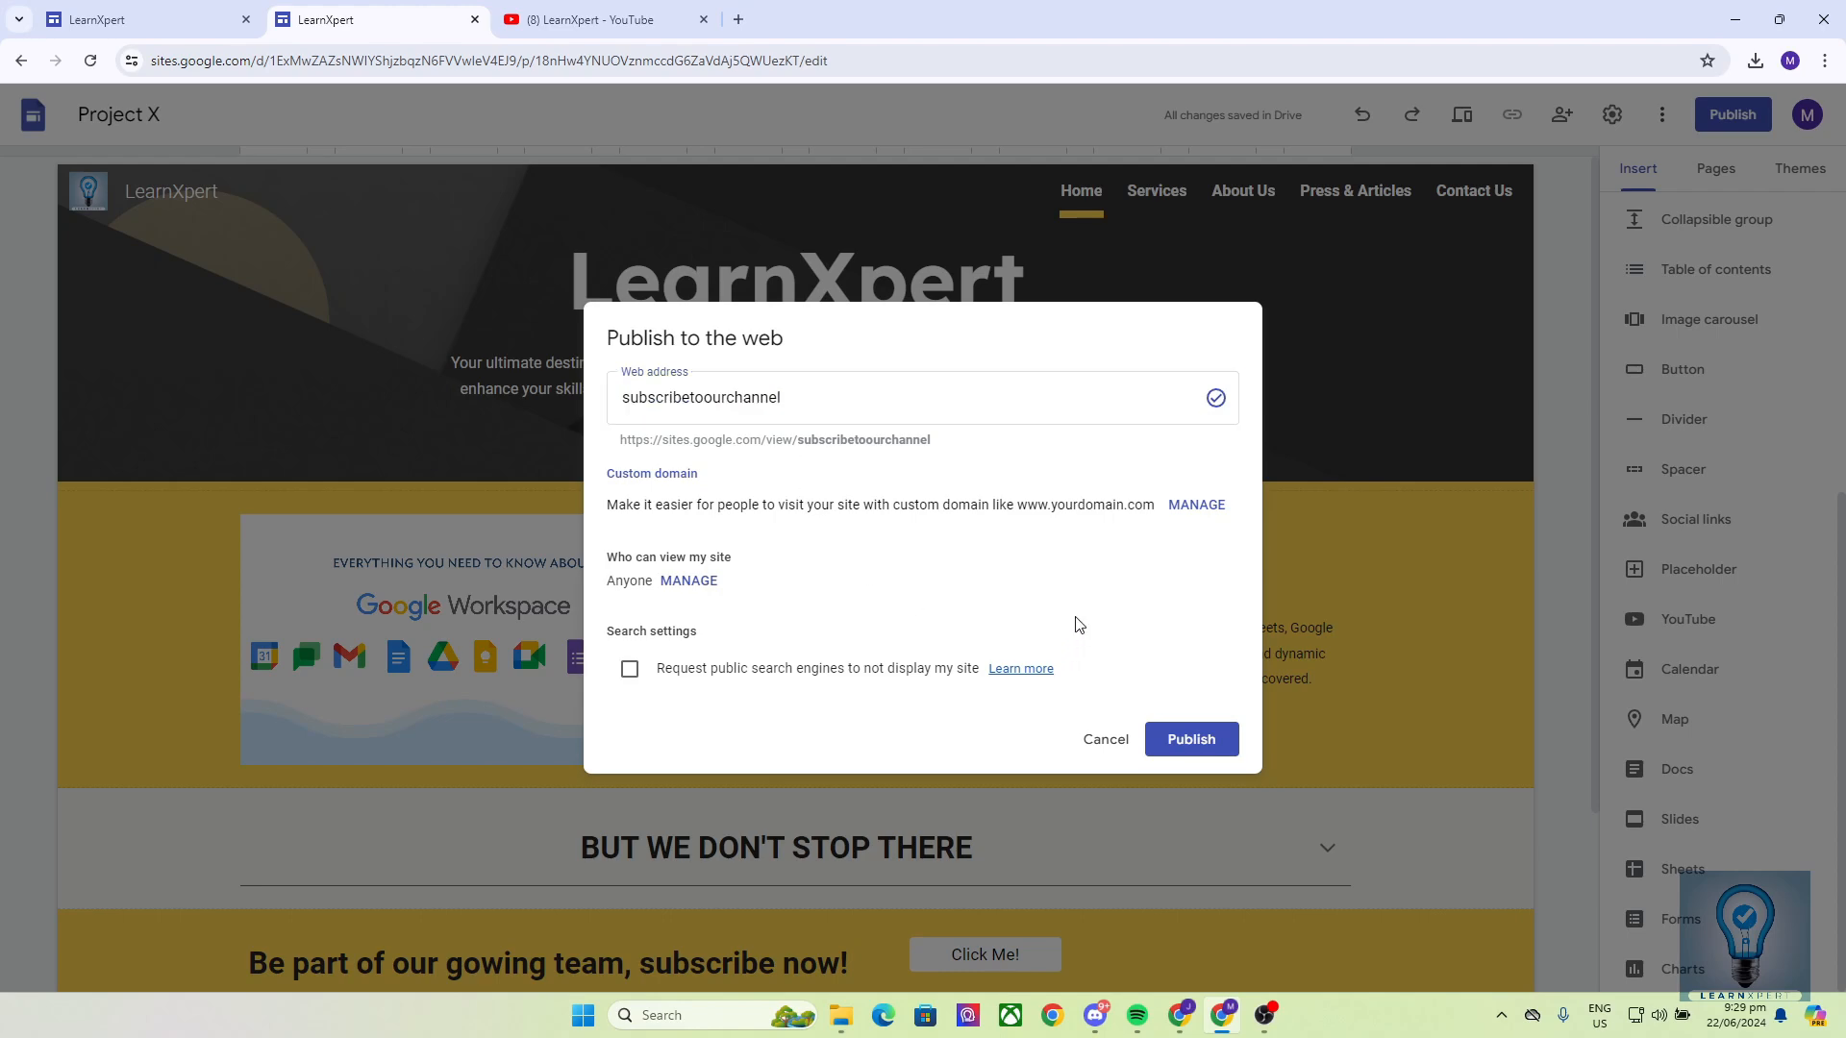
left_click(1188, 738)
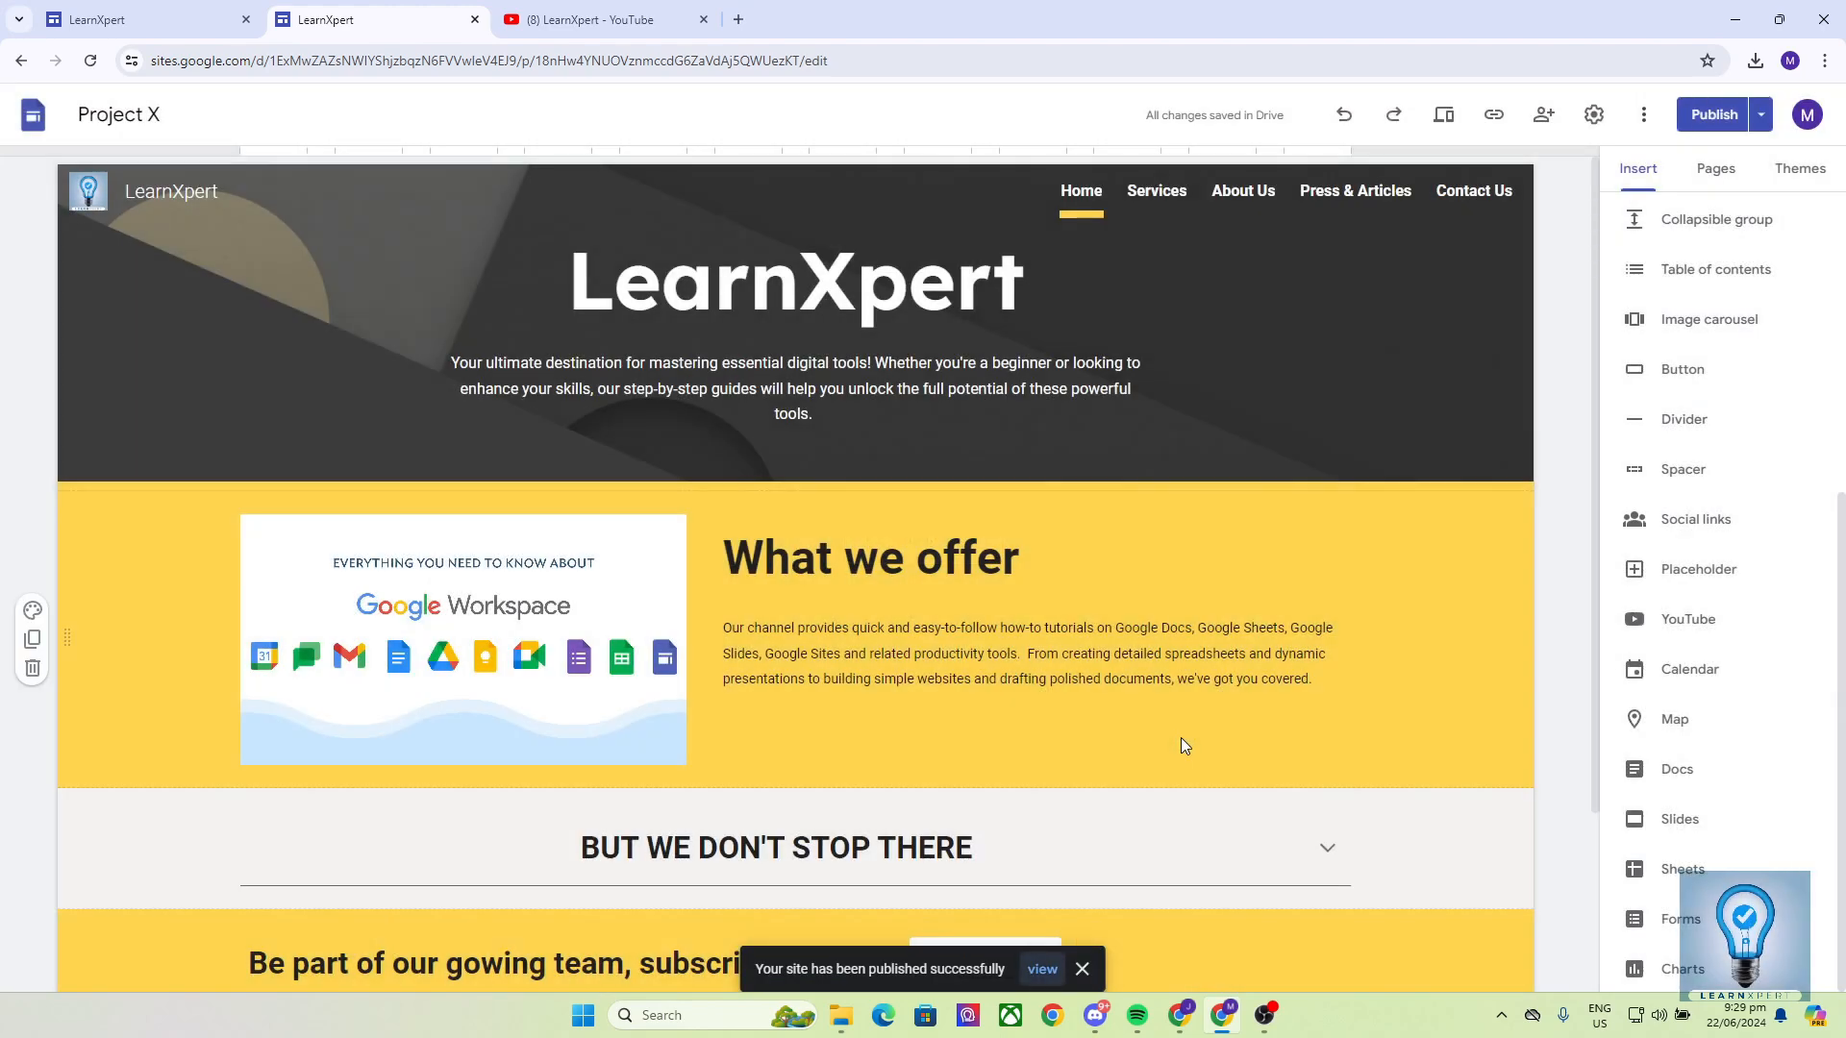
View the published site, try its Contact Us page, and close it to return to the Project X editor
left_click(1042, 969)
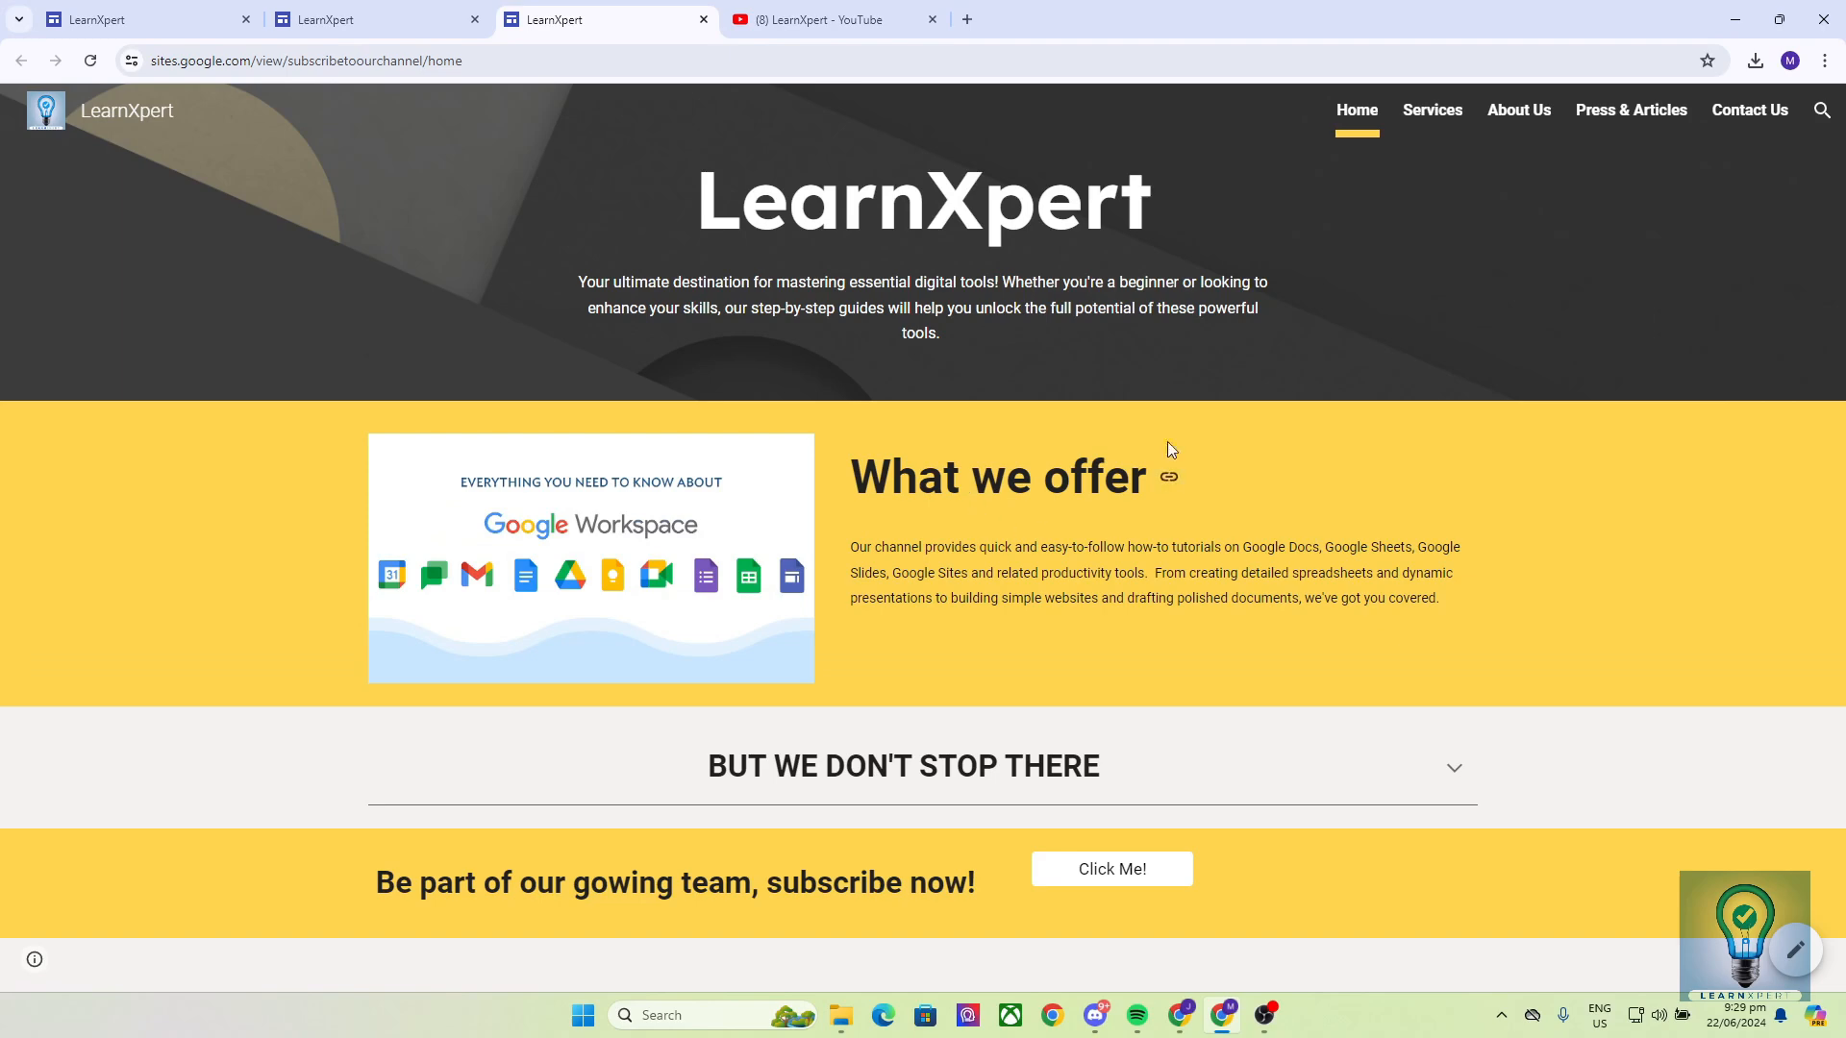
left_click(1750, 111)
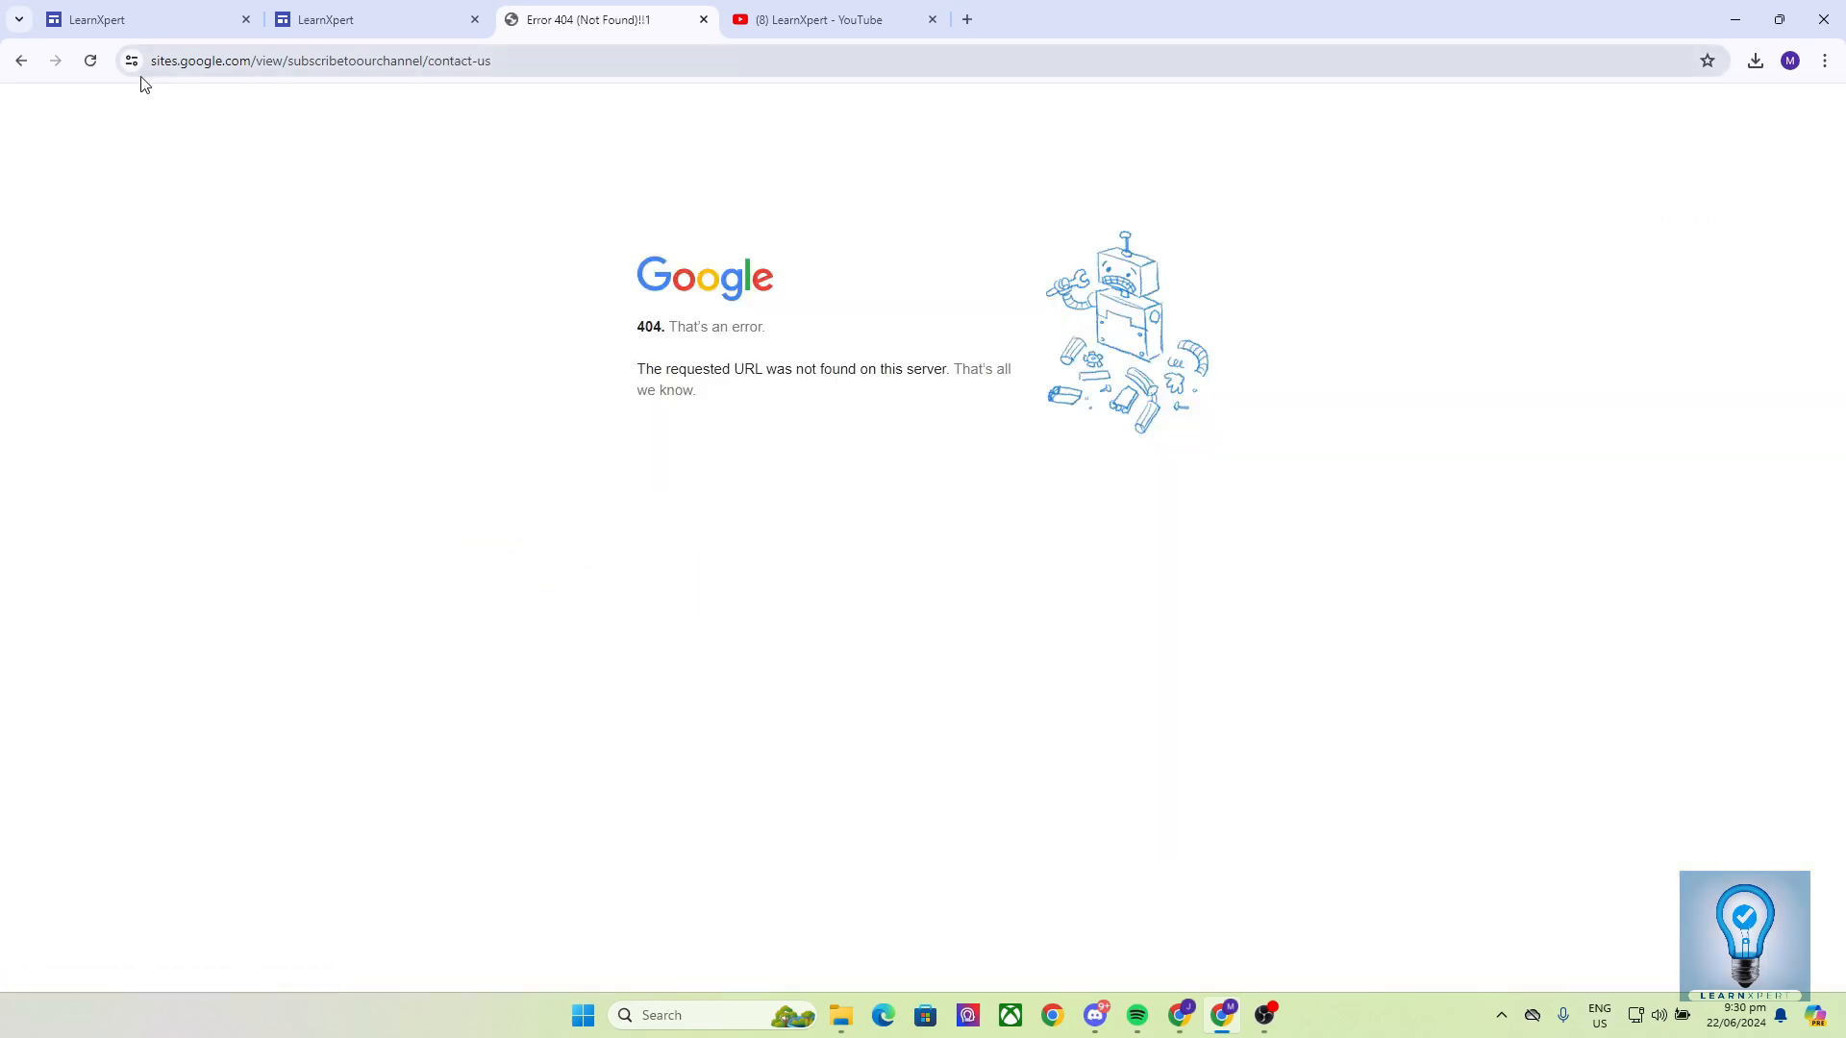
left_click(20, 59)
left_click(452, 18)
left_click(705, 20)
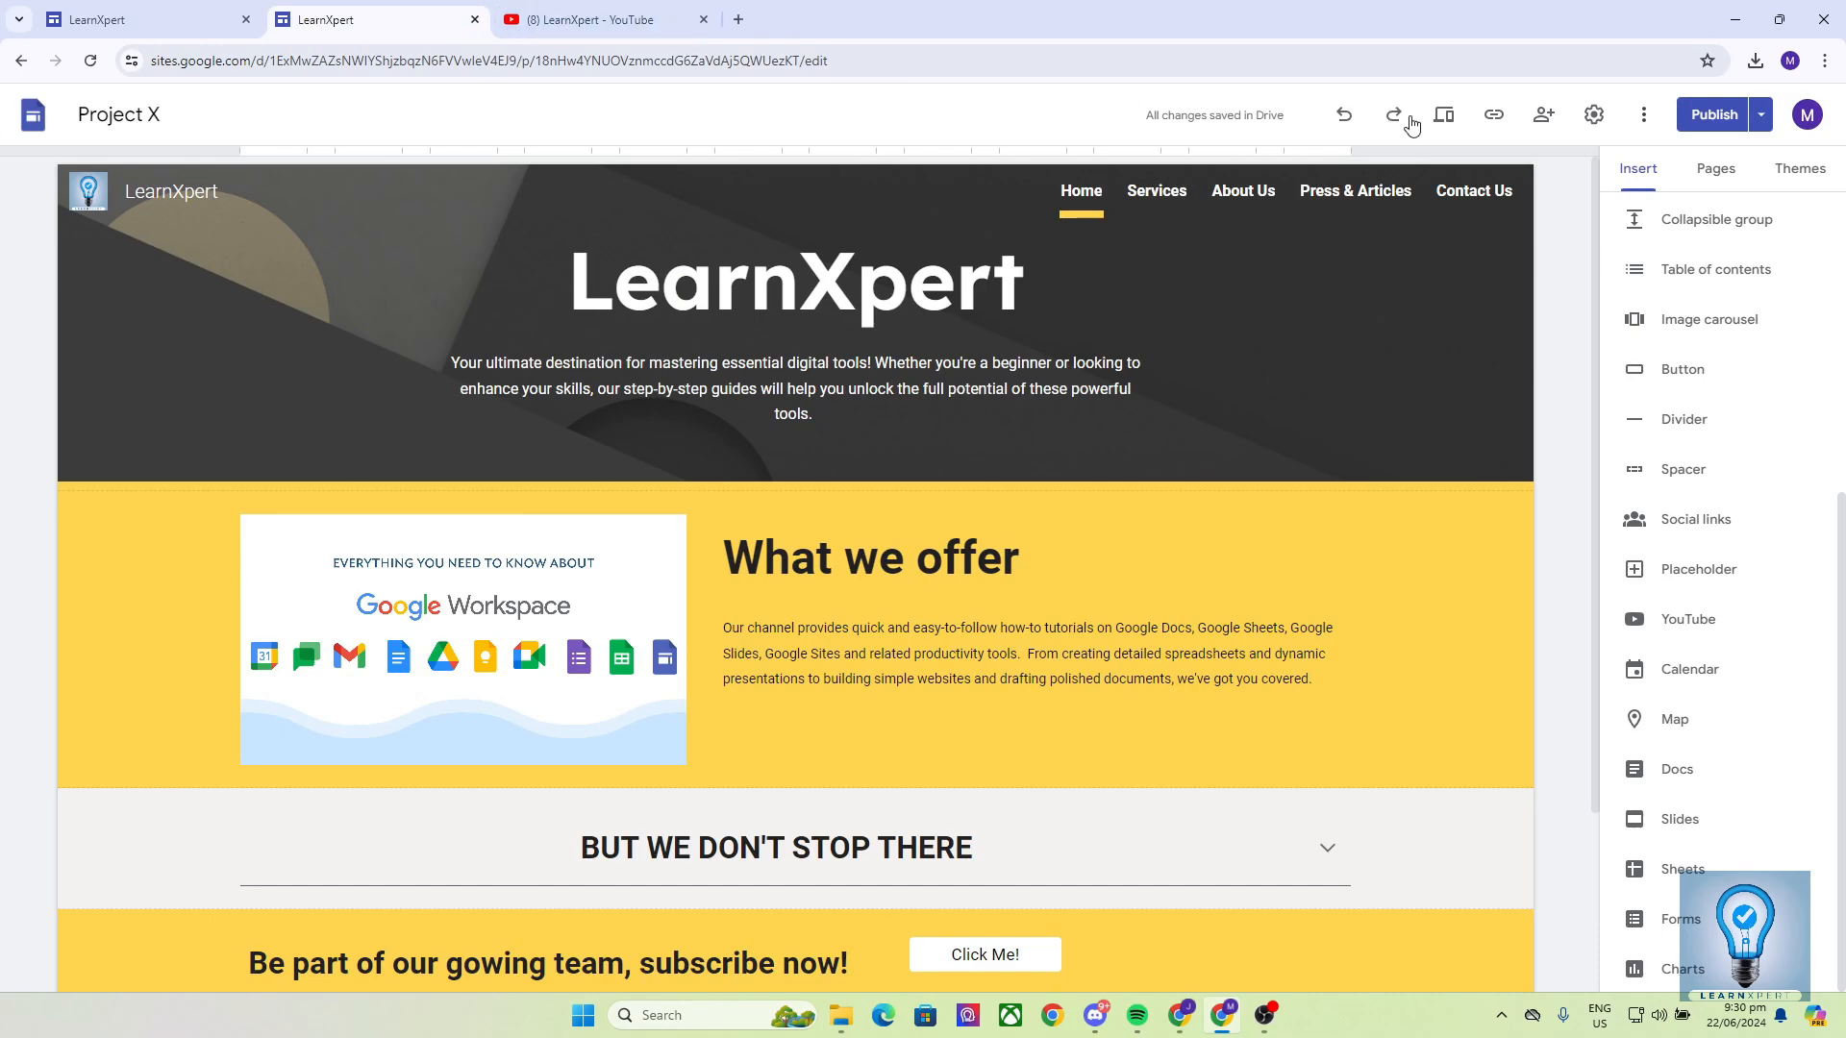
Open the review of changes for publishing, dismiss the introduction, and return to the editor
left_click(1714, 115)
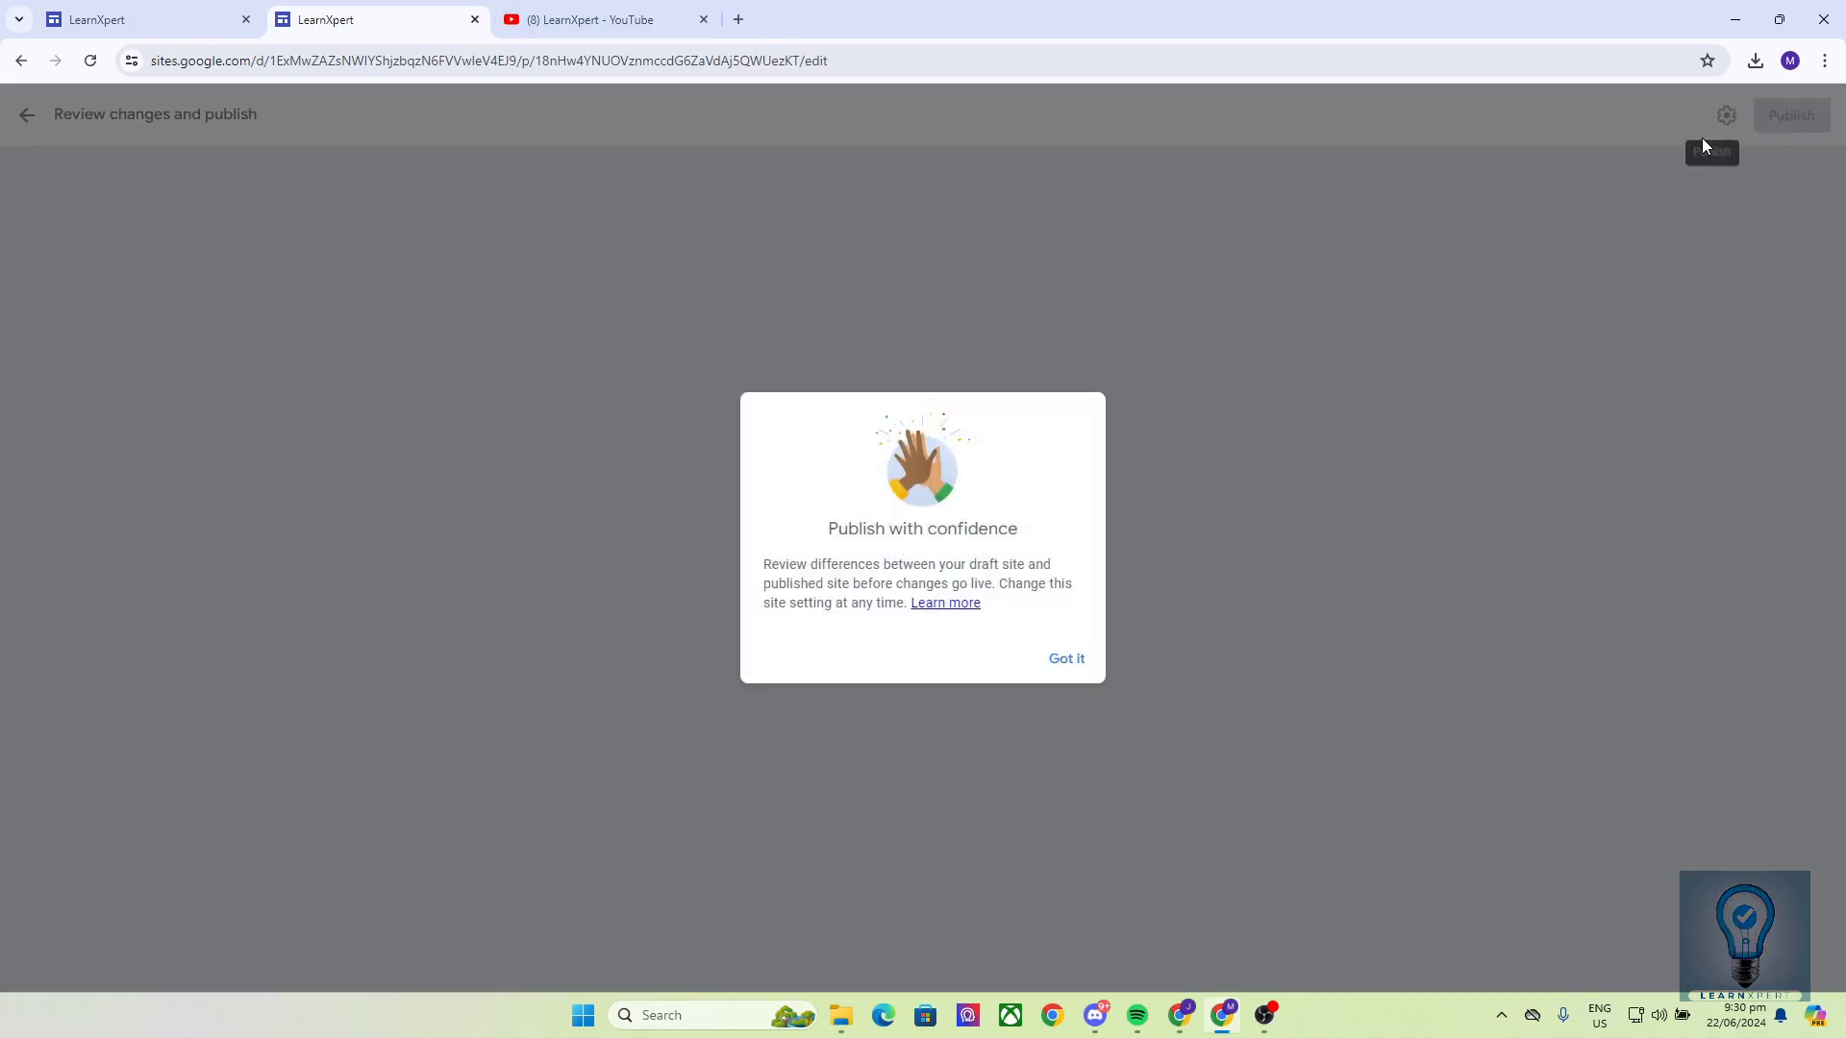
left_click(1066, 661)
left_click(919, 583)
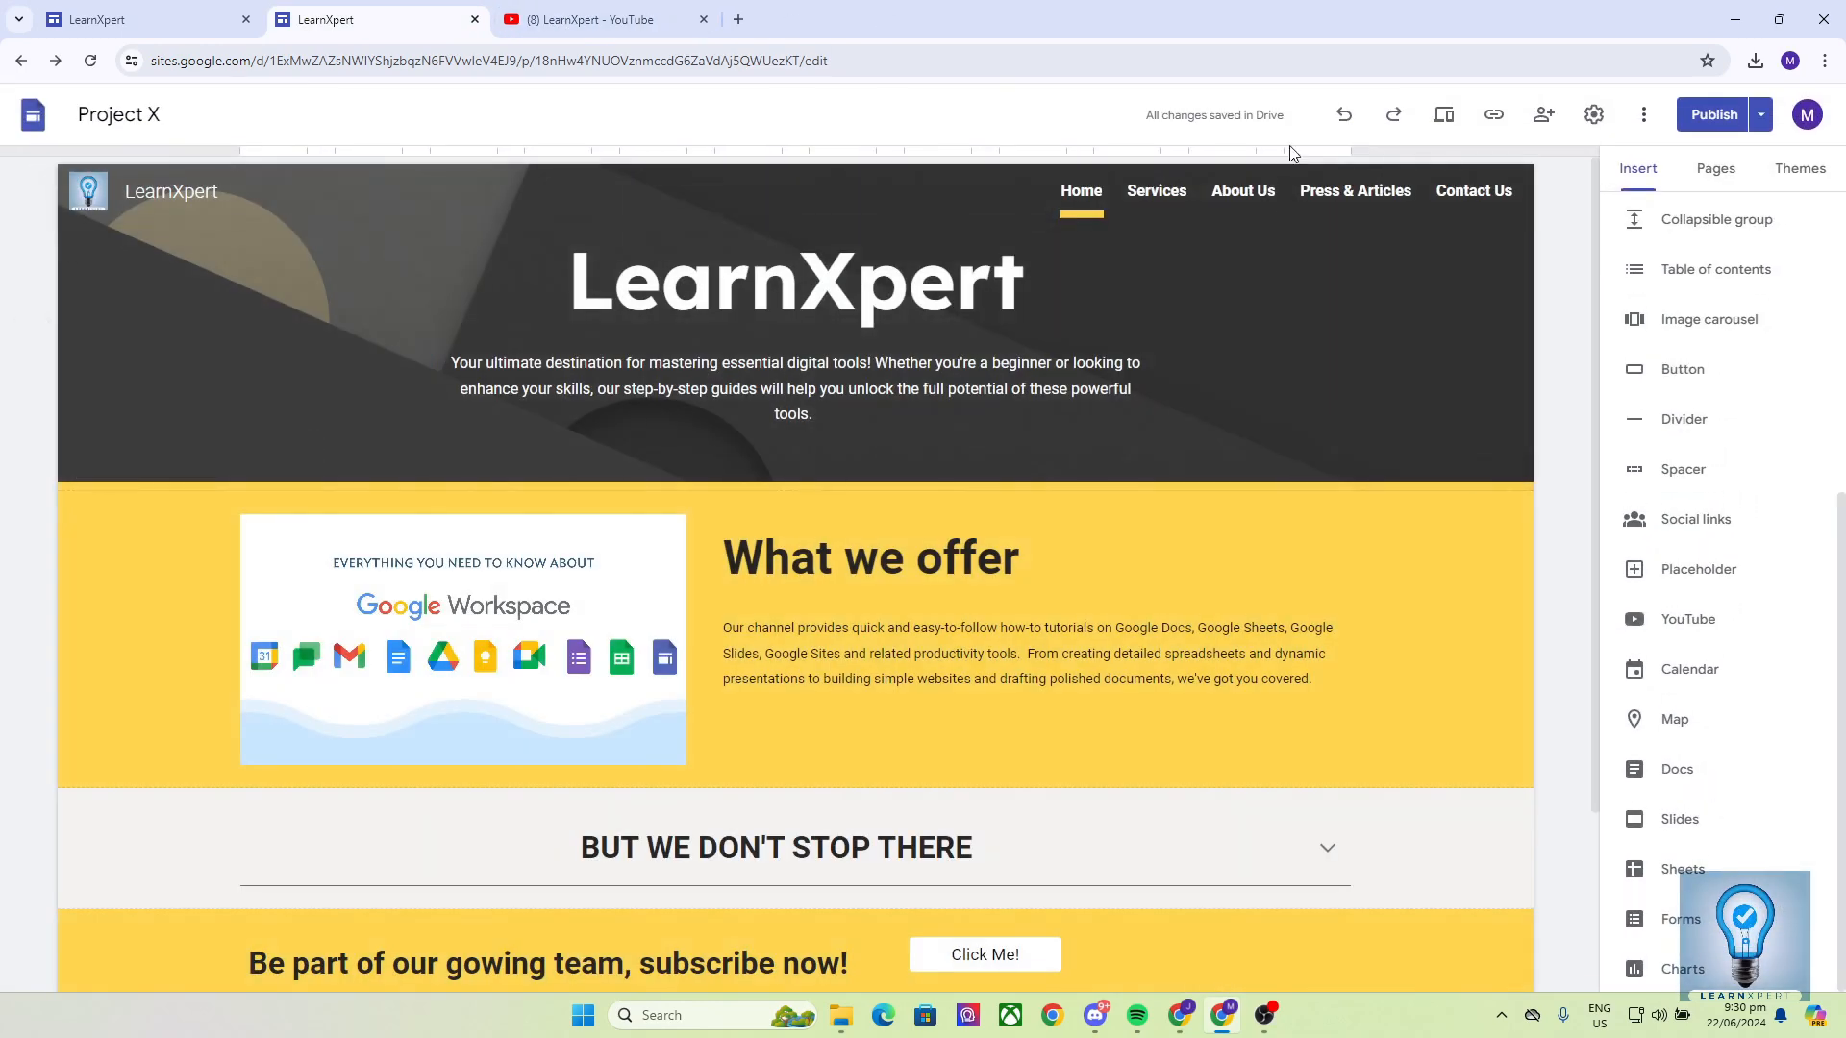
Copy the published site link and open it in a new browser tab
left_click(1493, 117)
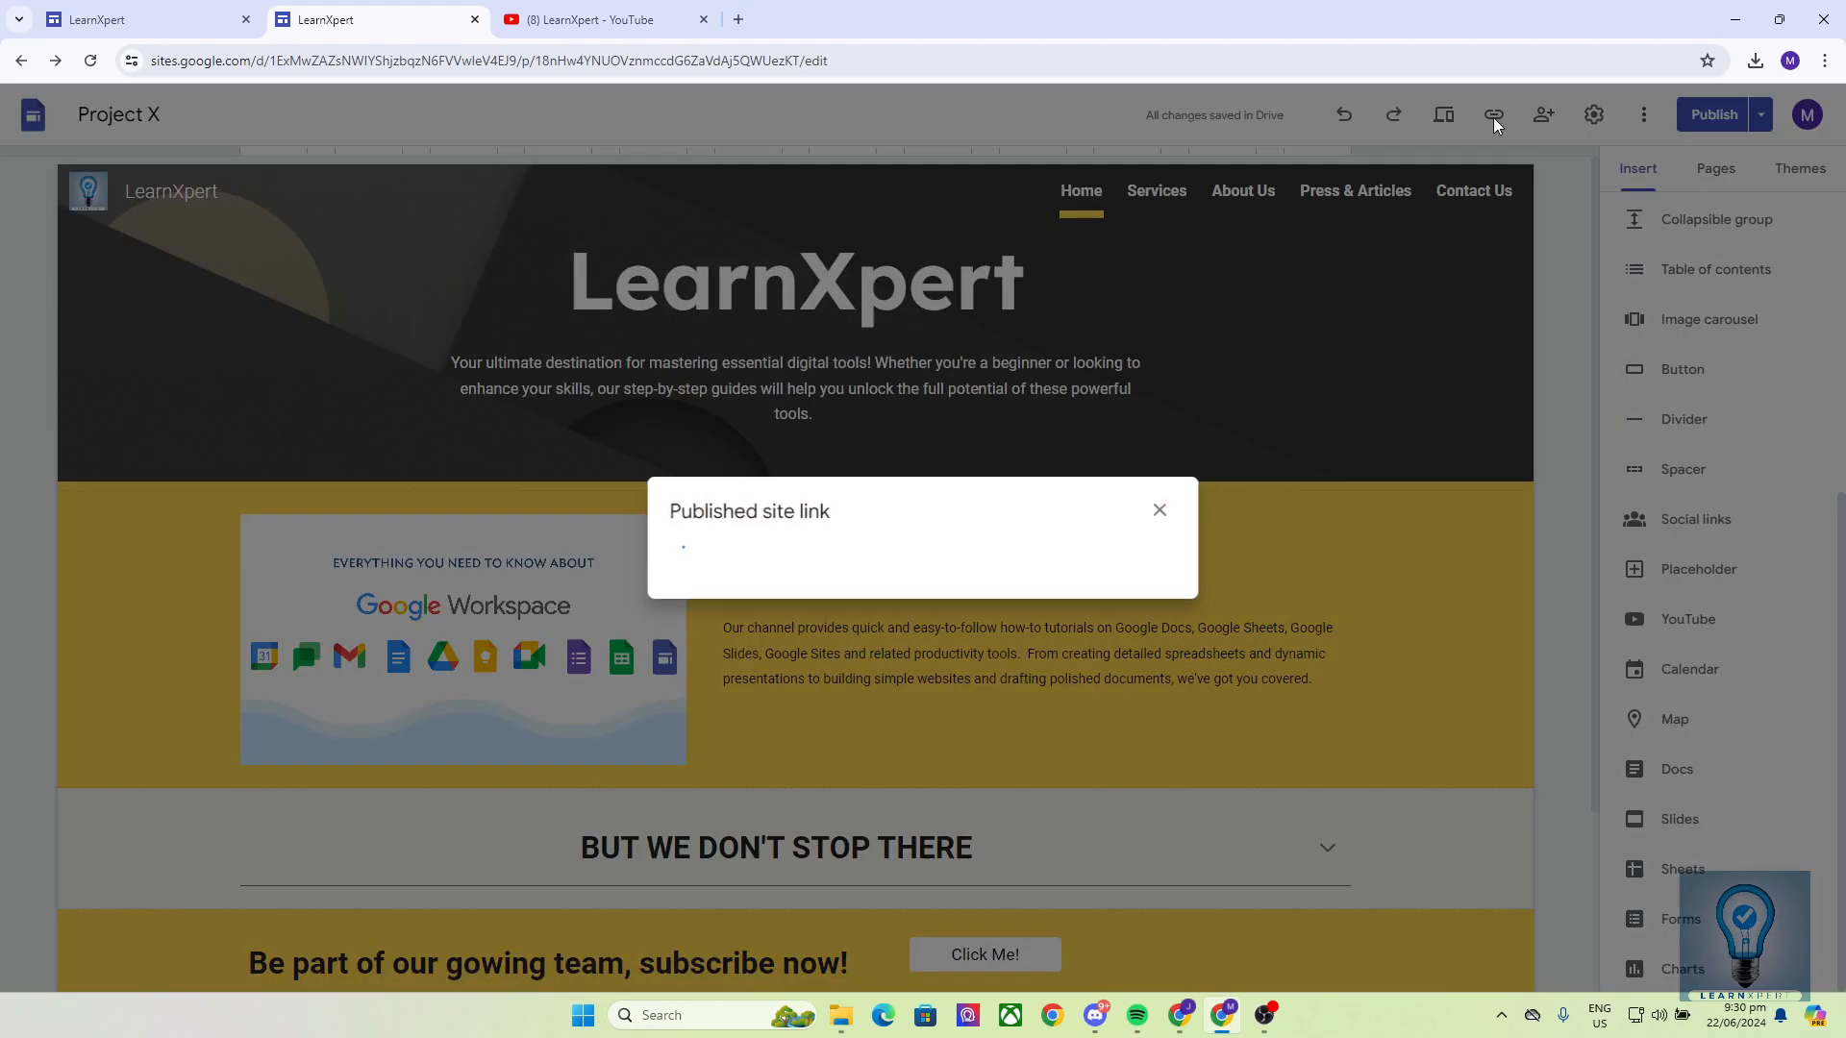
left_click(1121, 550)
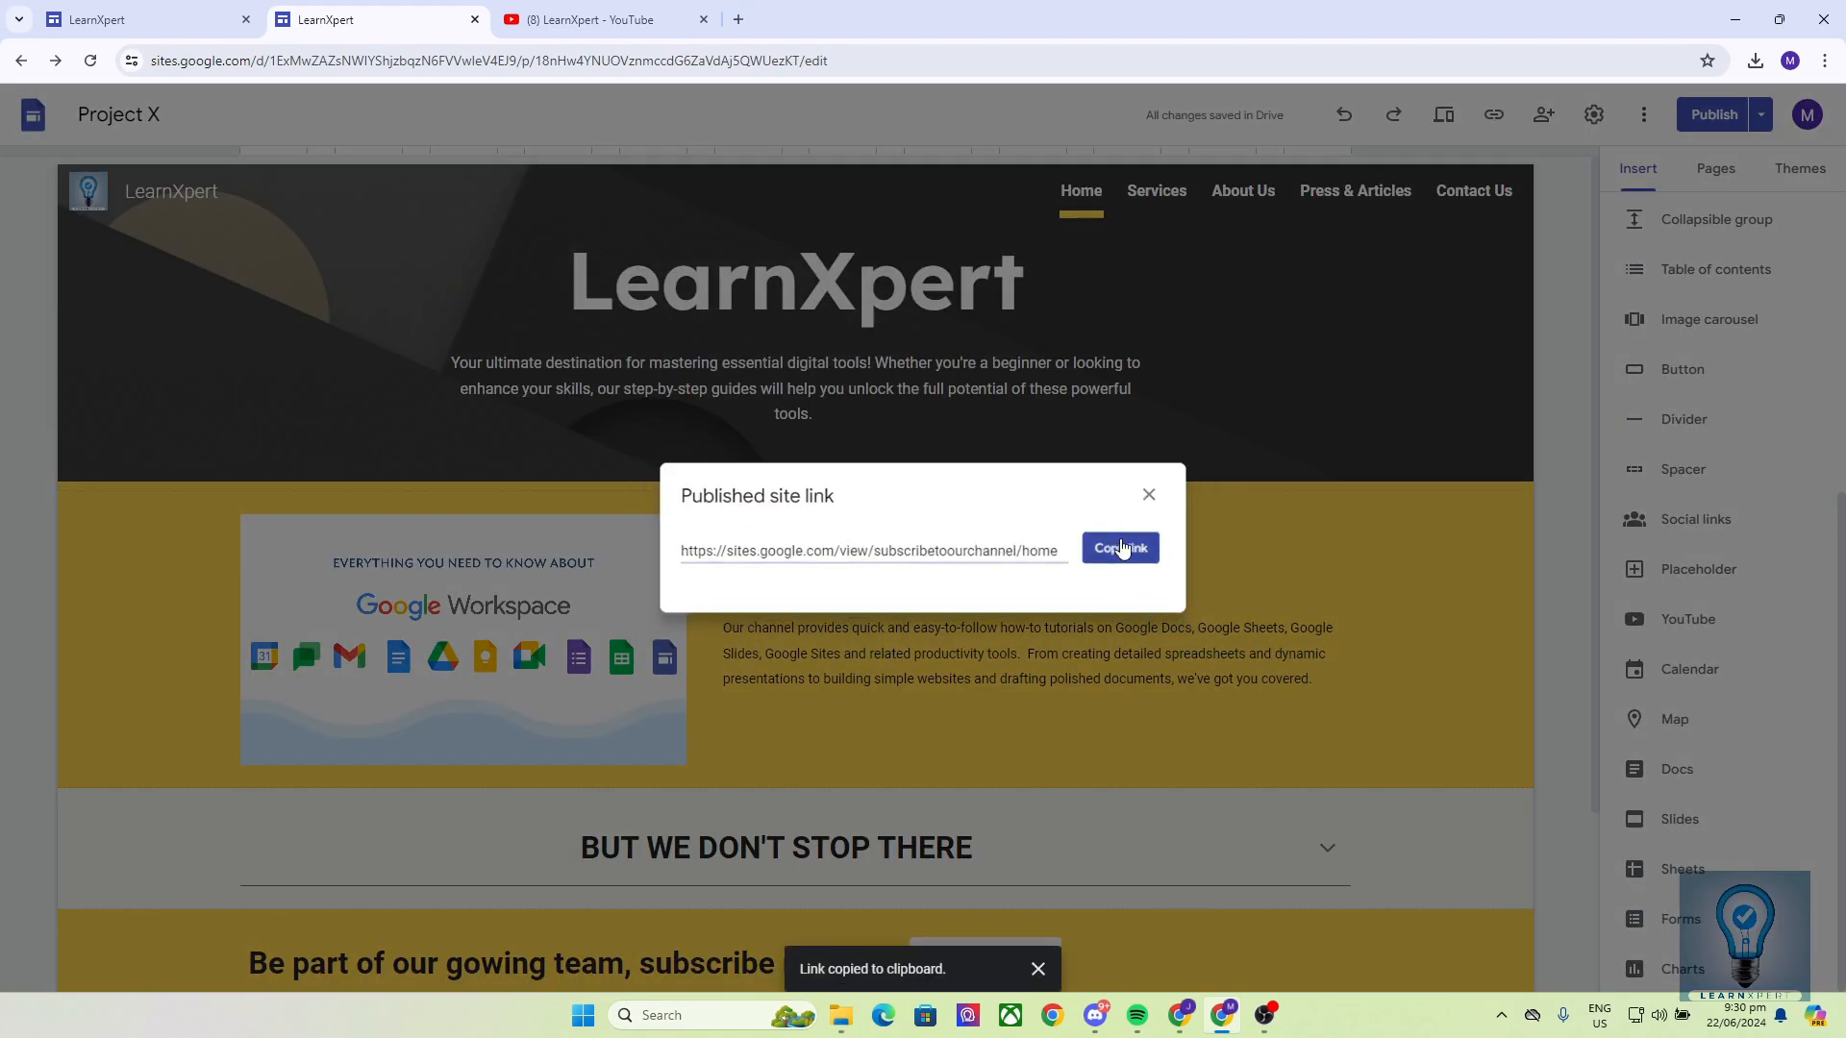
left_click(737, 19)
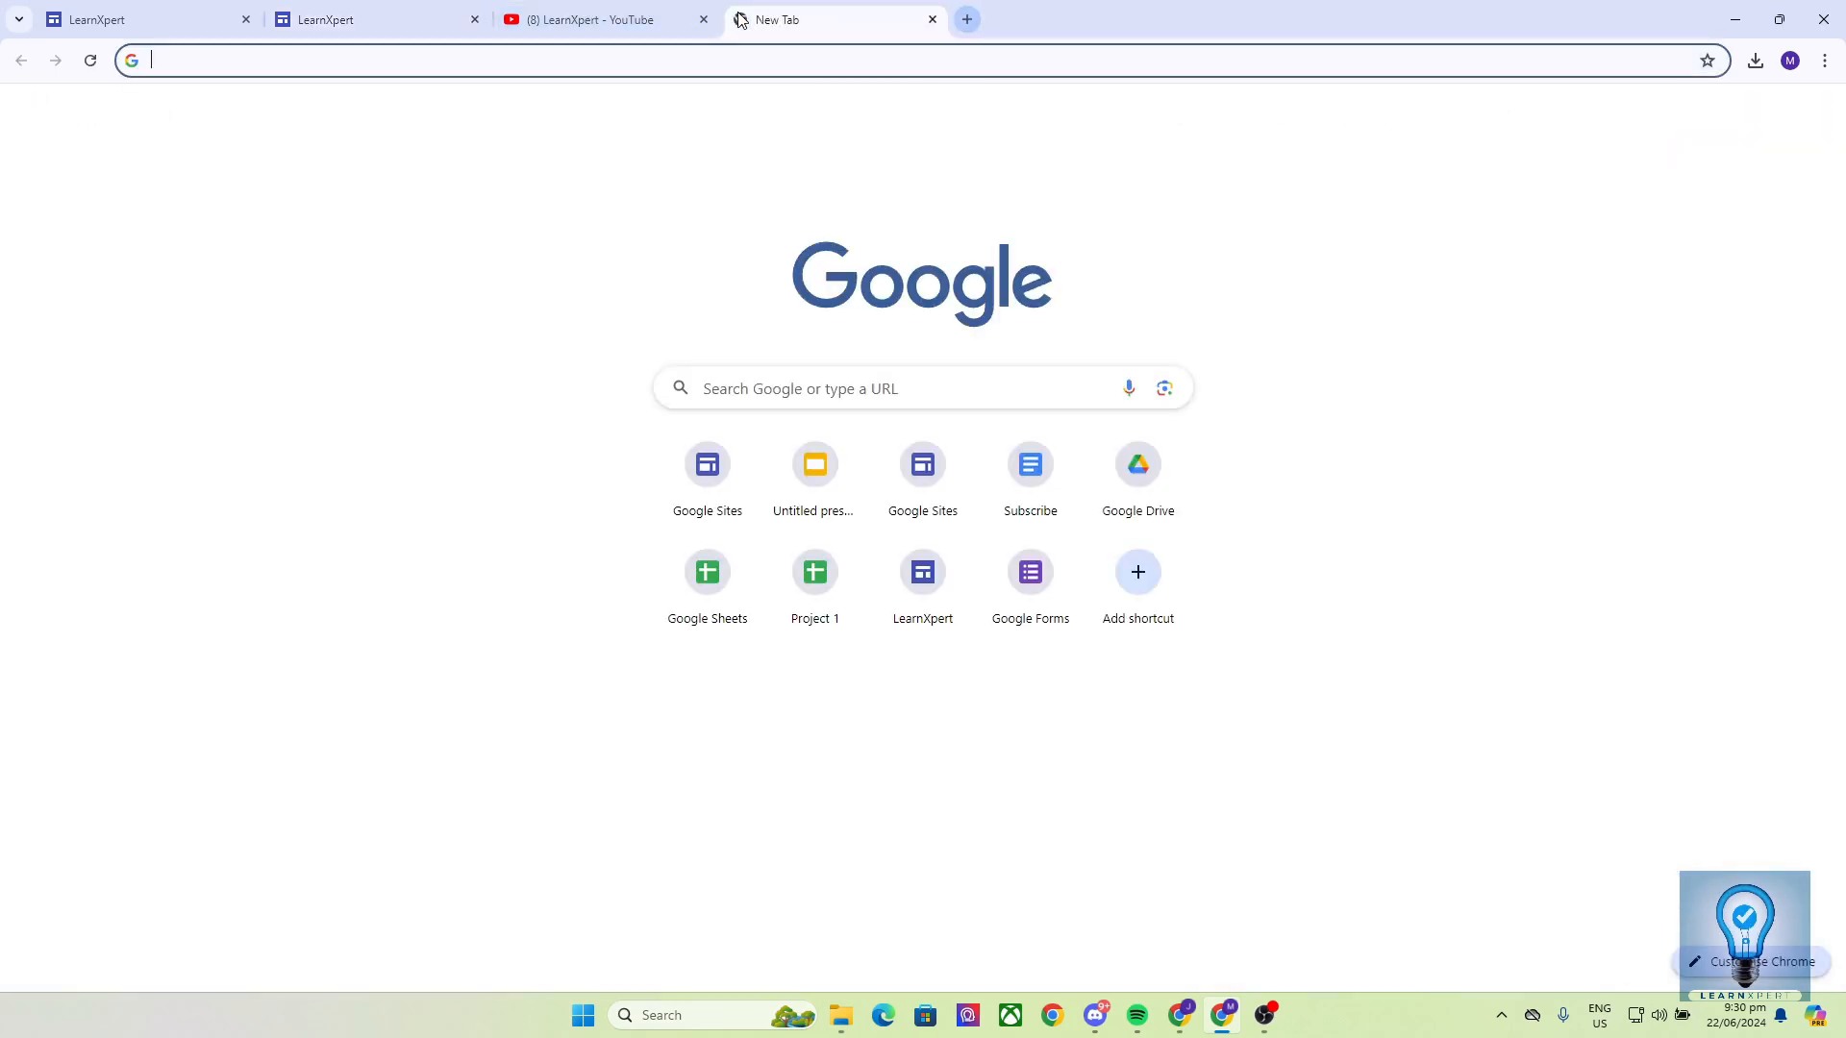
key("ctrl+v")
key("Return")
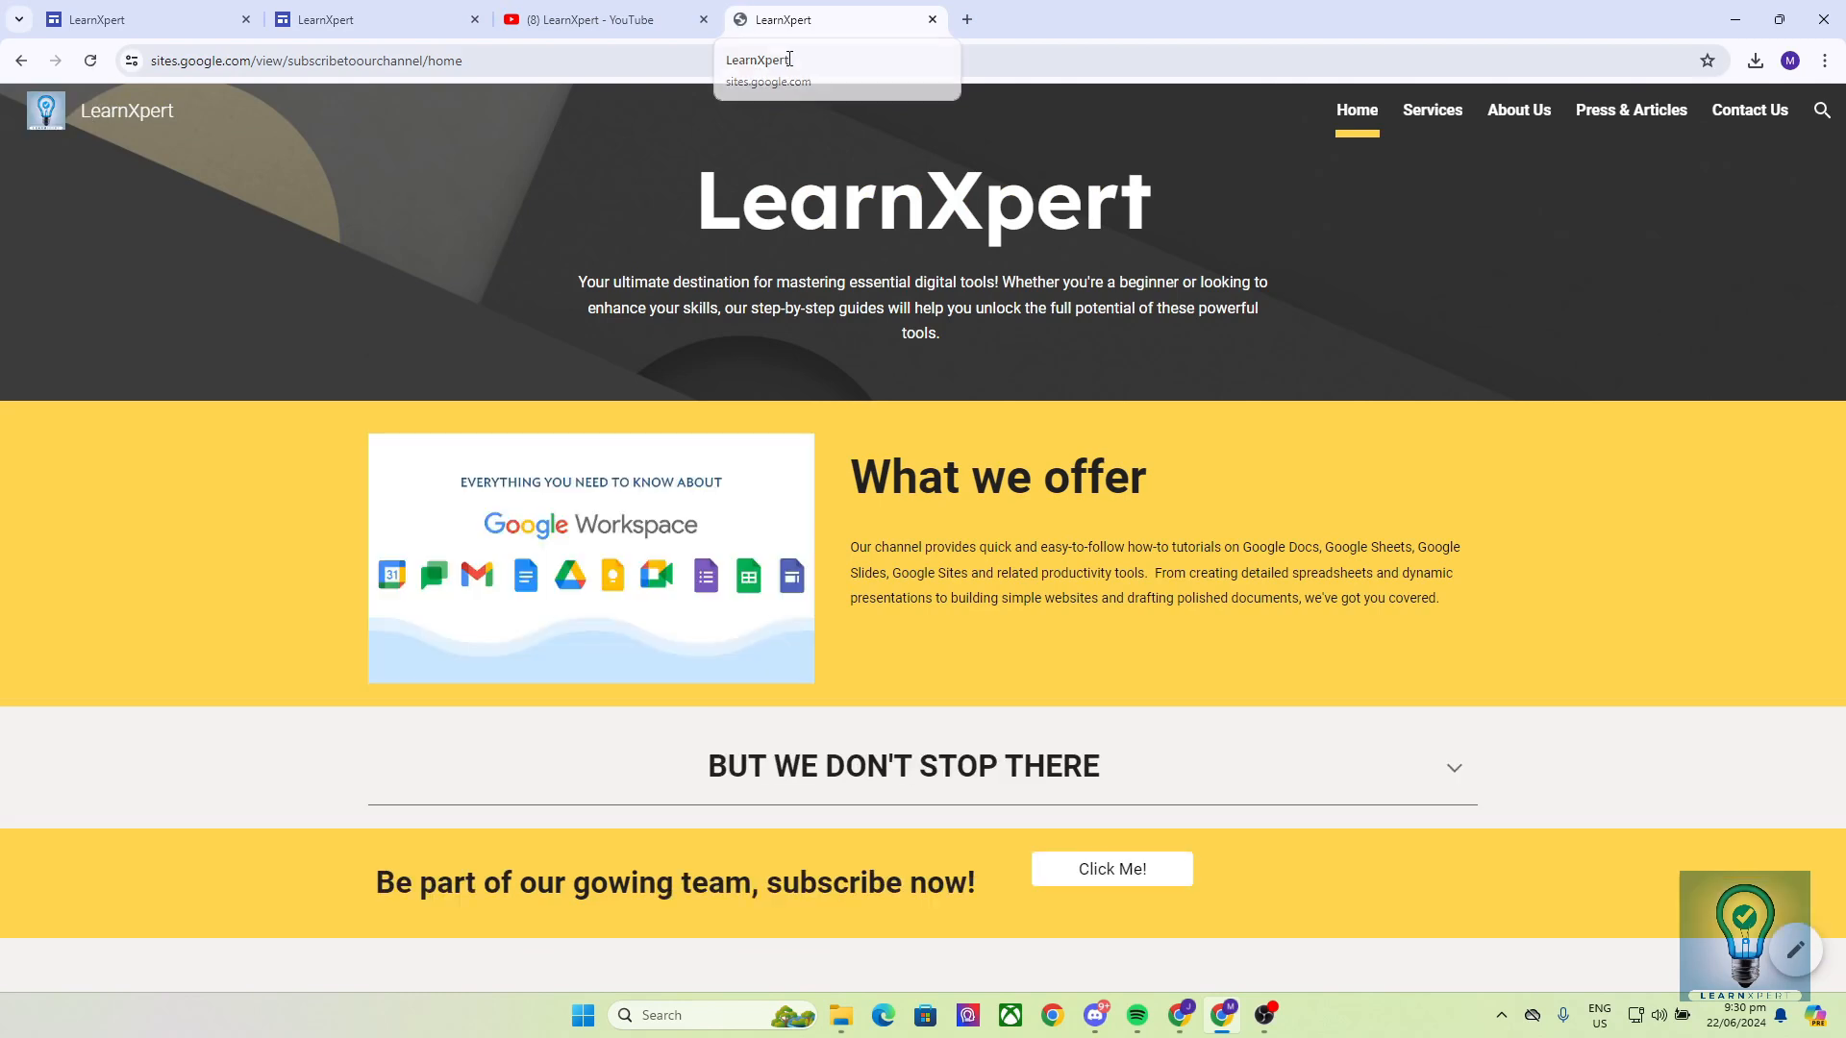
Share the Project X draft with anyone with the link and copy the published site link
left_click(359, 11)
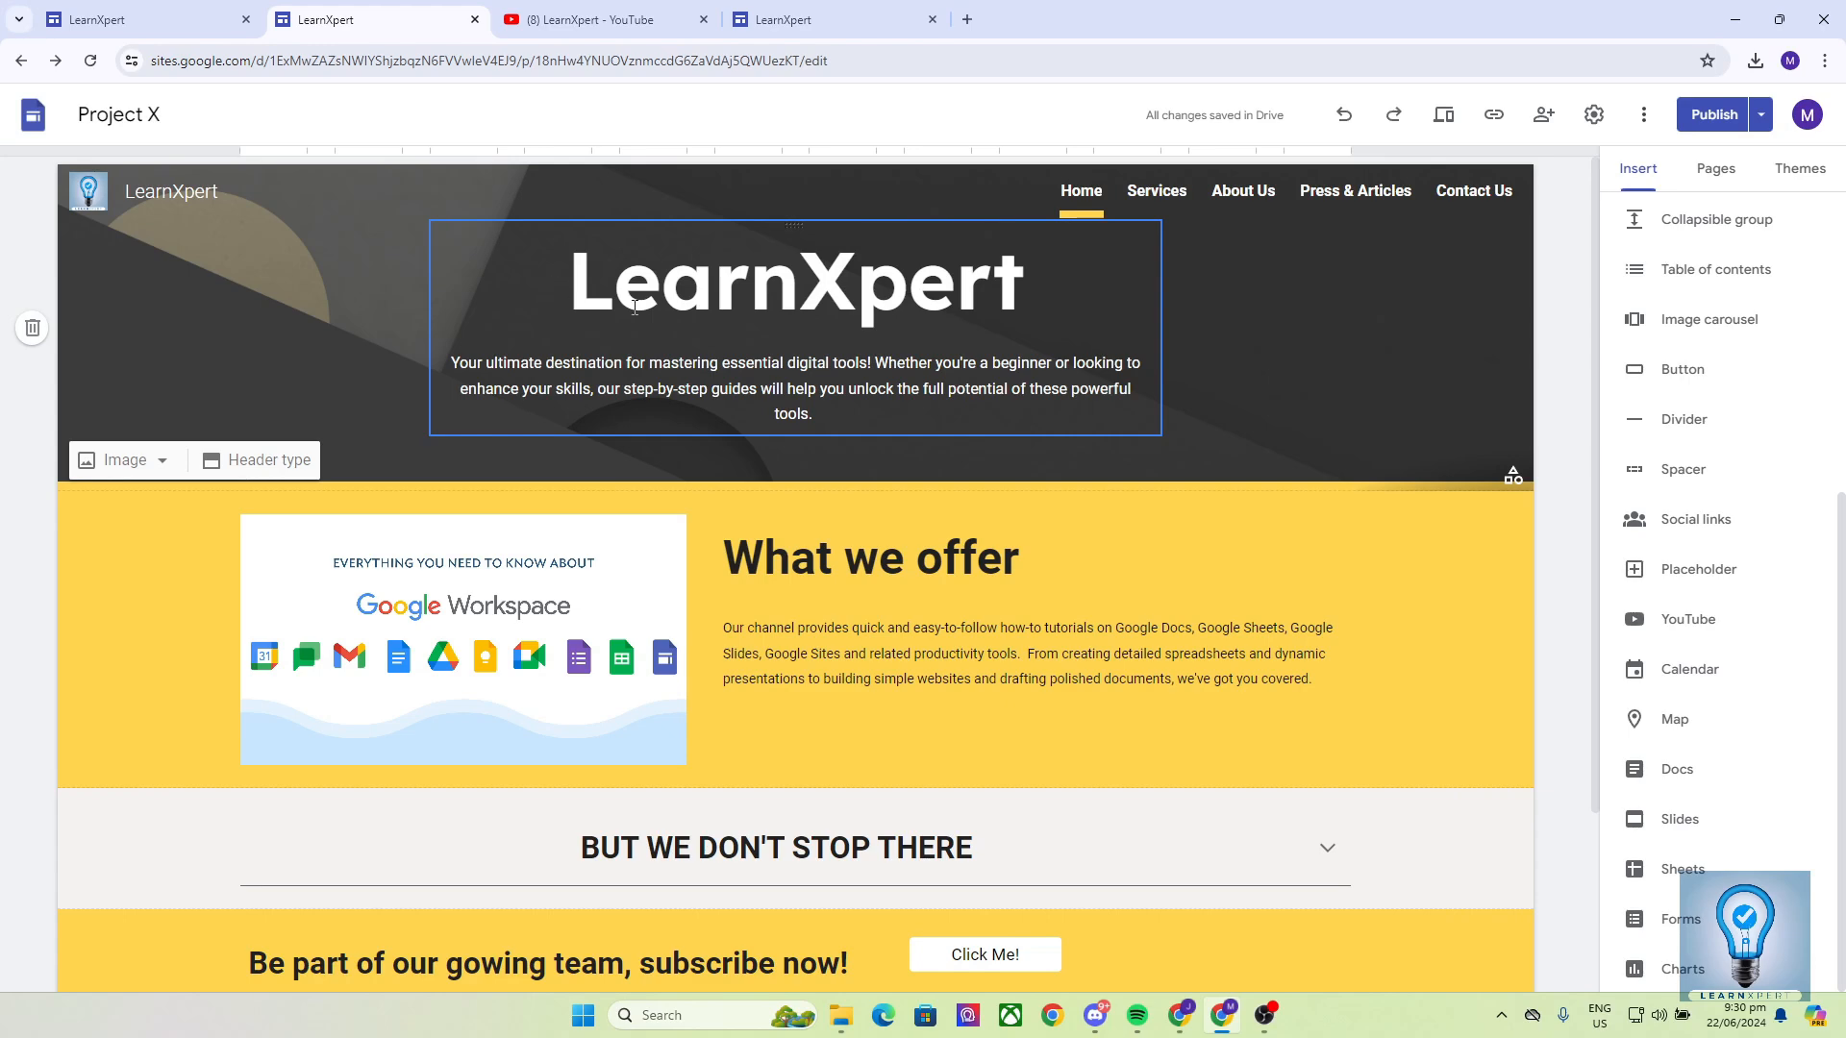
left_click(1544, 116)
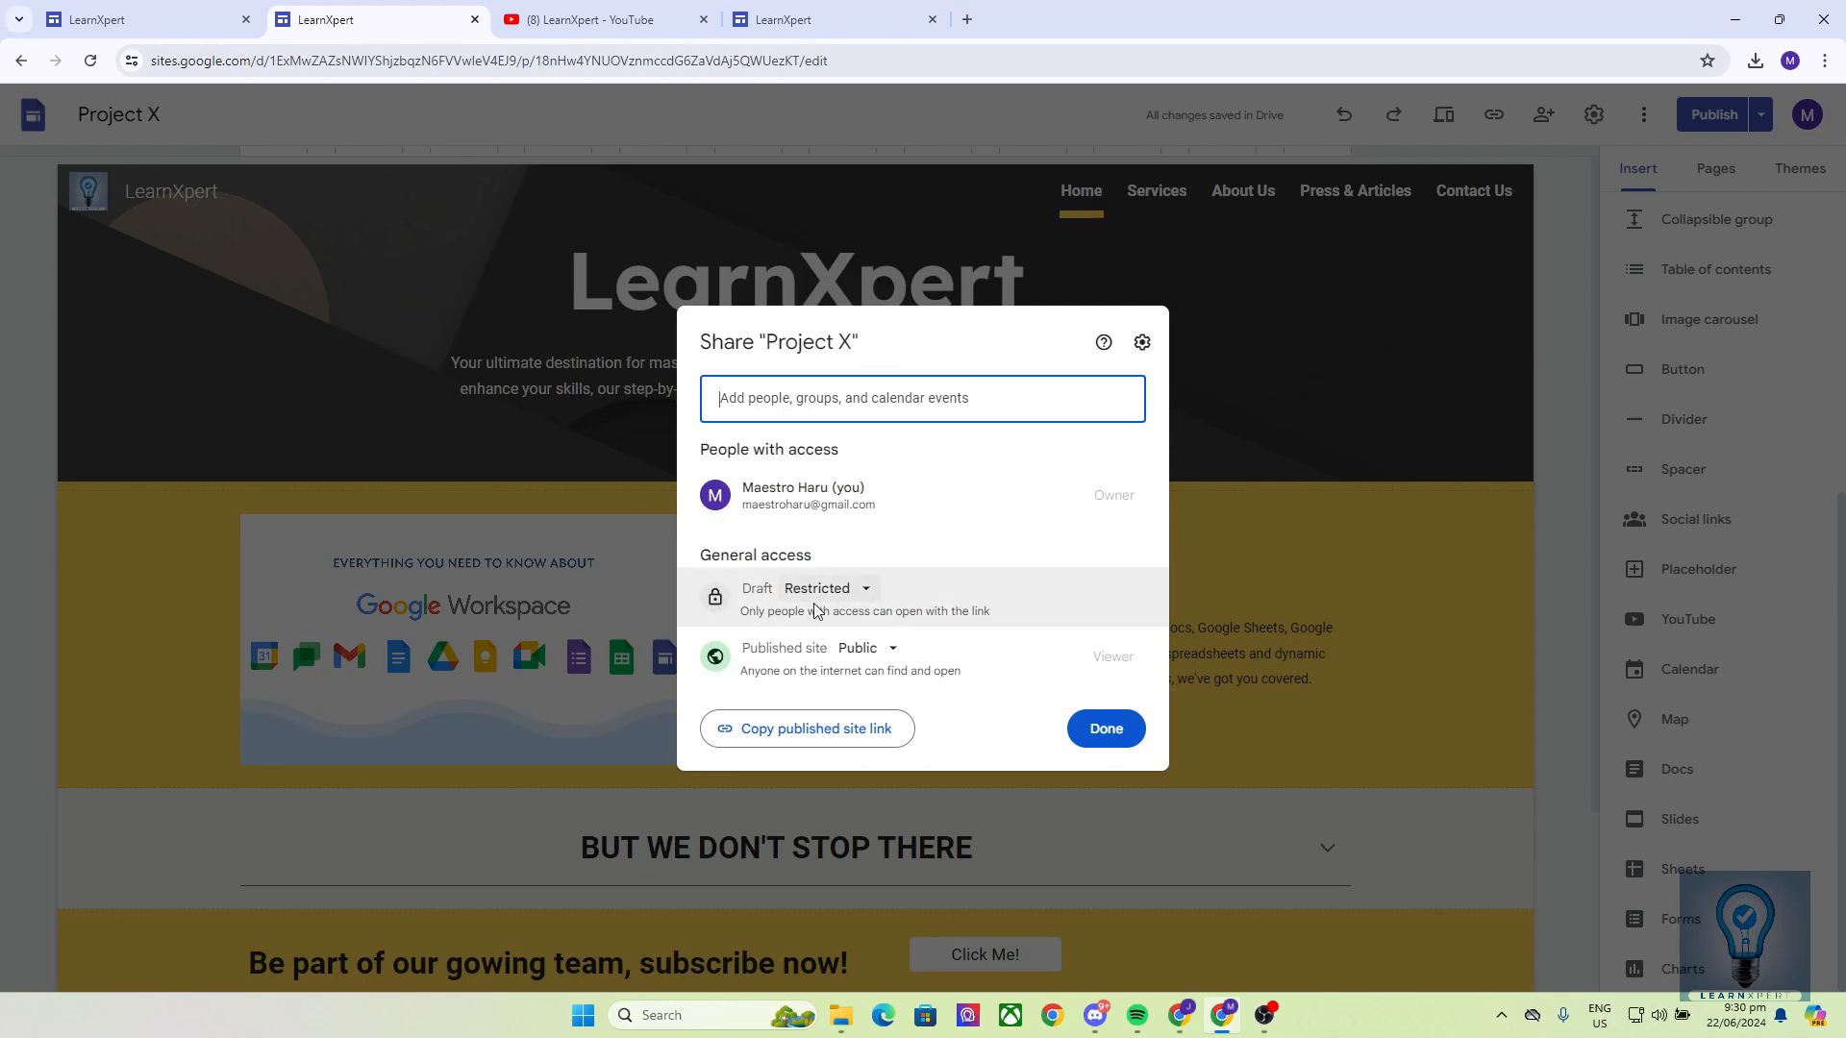
left_click(864, 593)
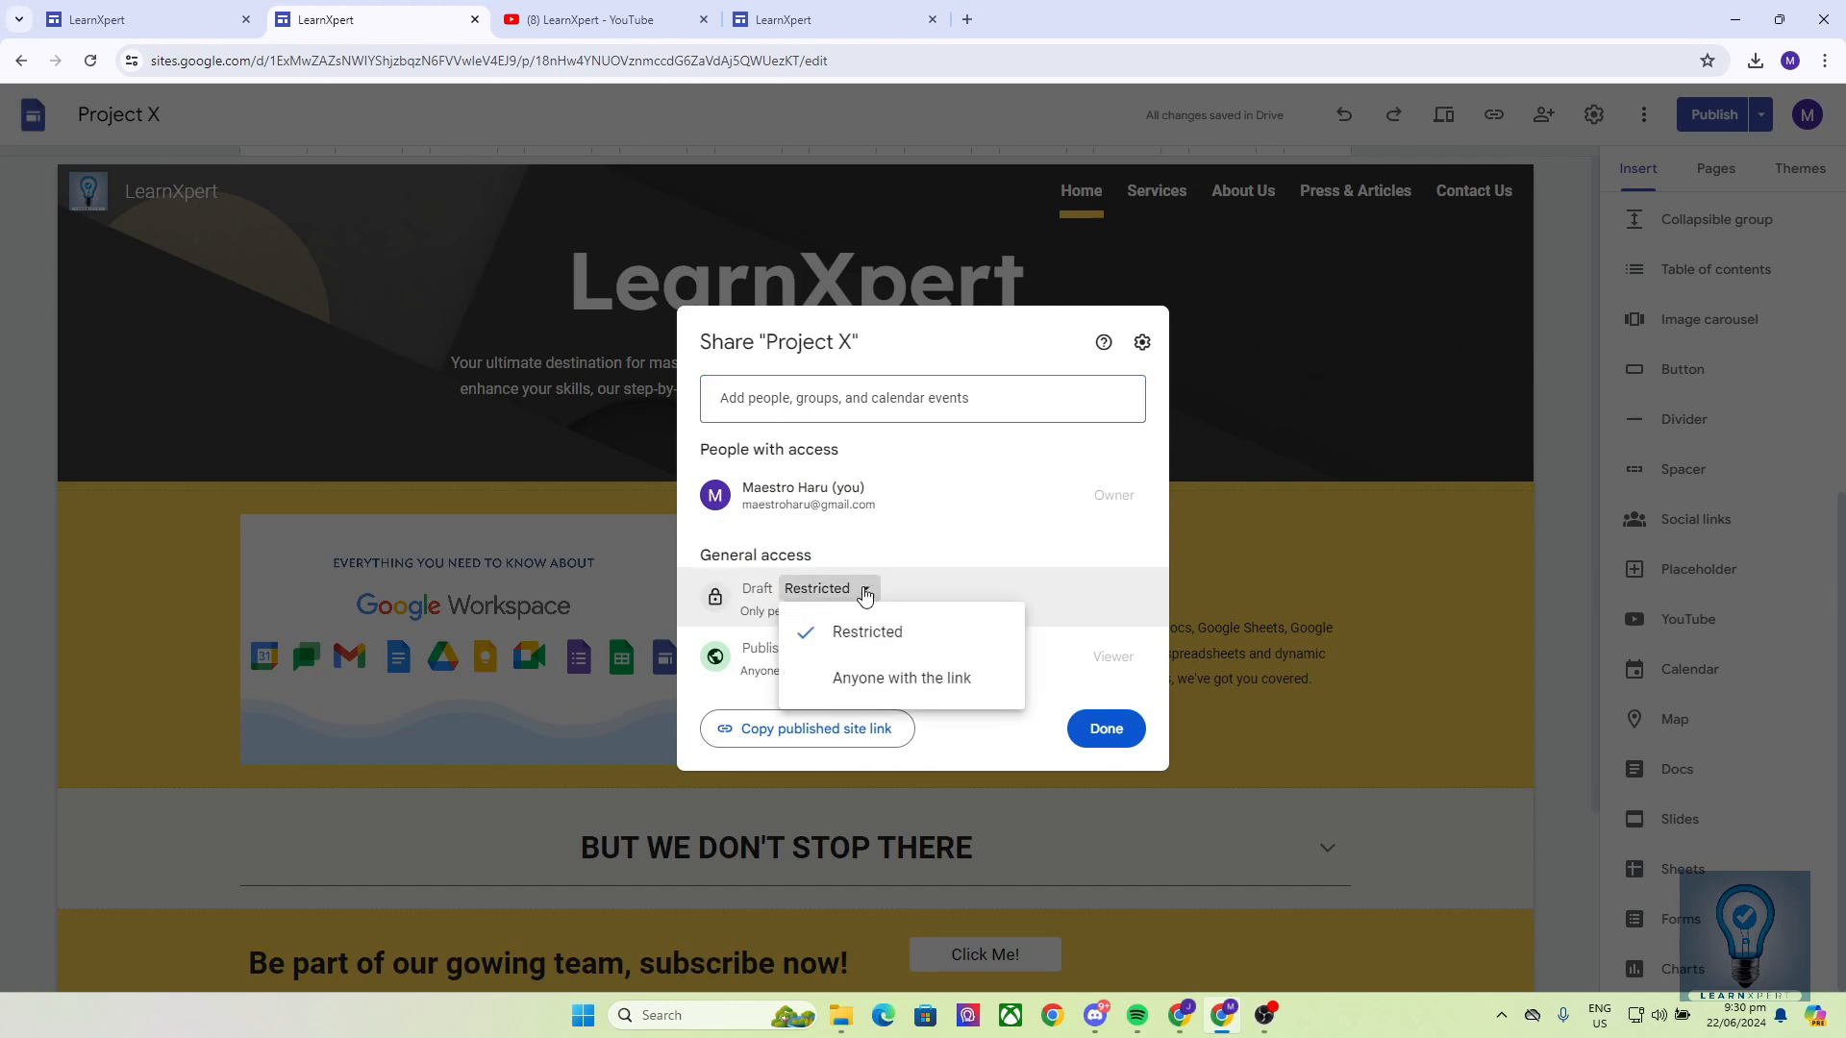
left_click(864, 595)
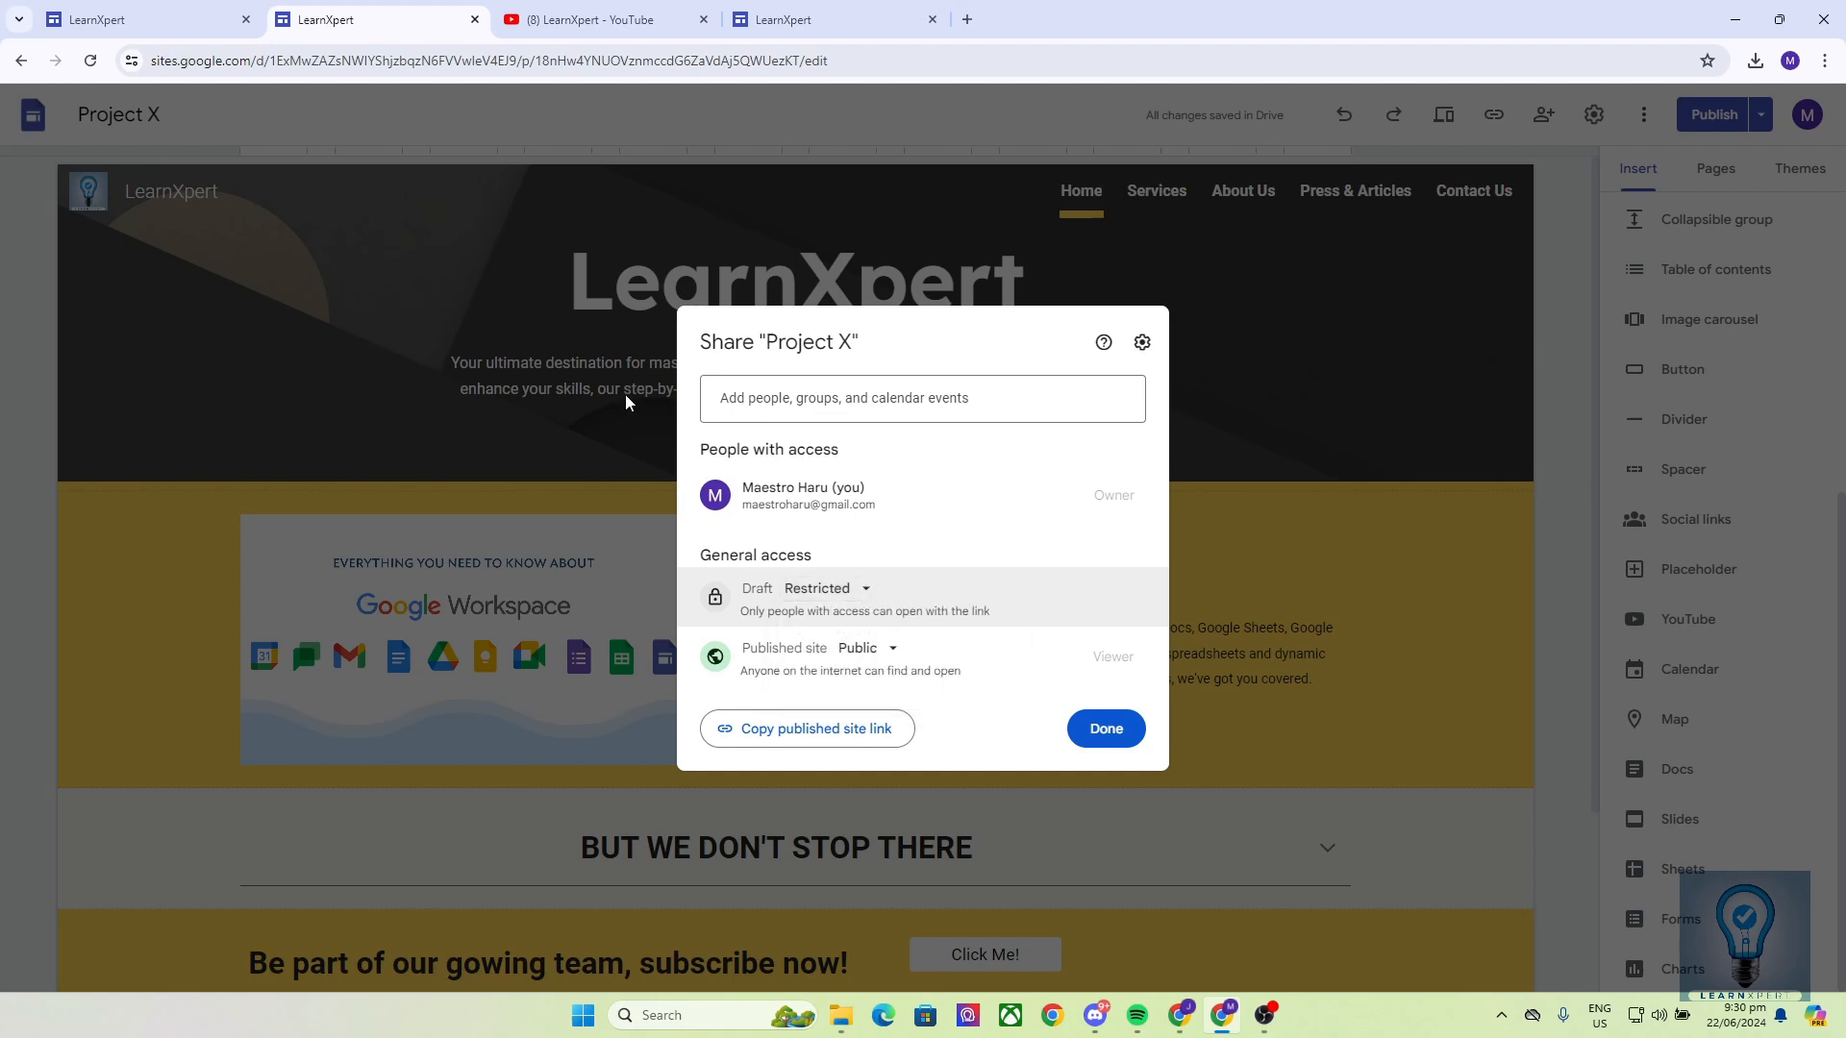
left_click(858, 593)
left_click(849, 678)
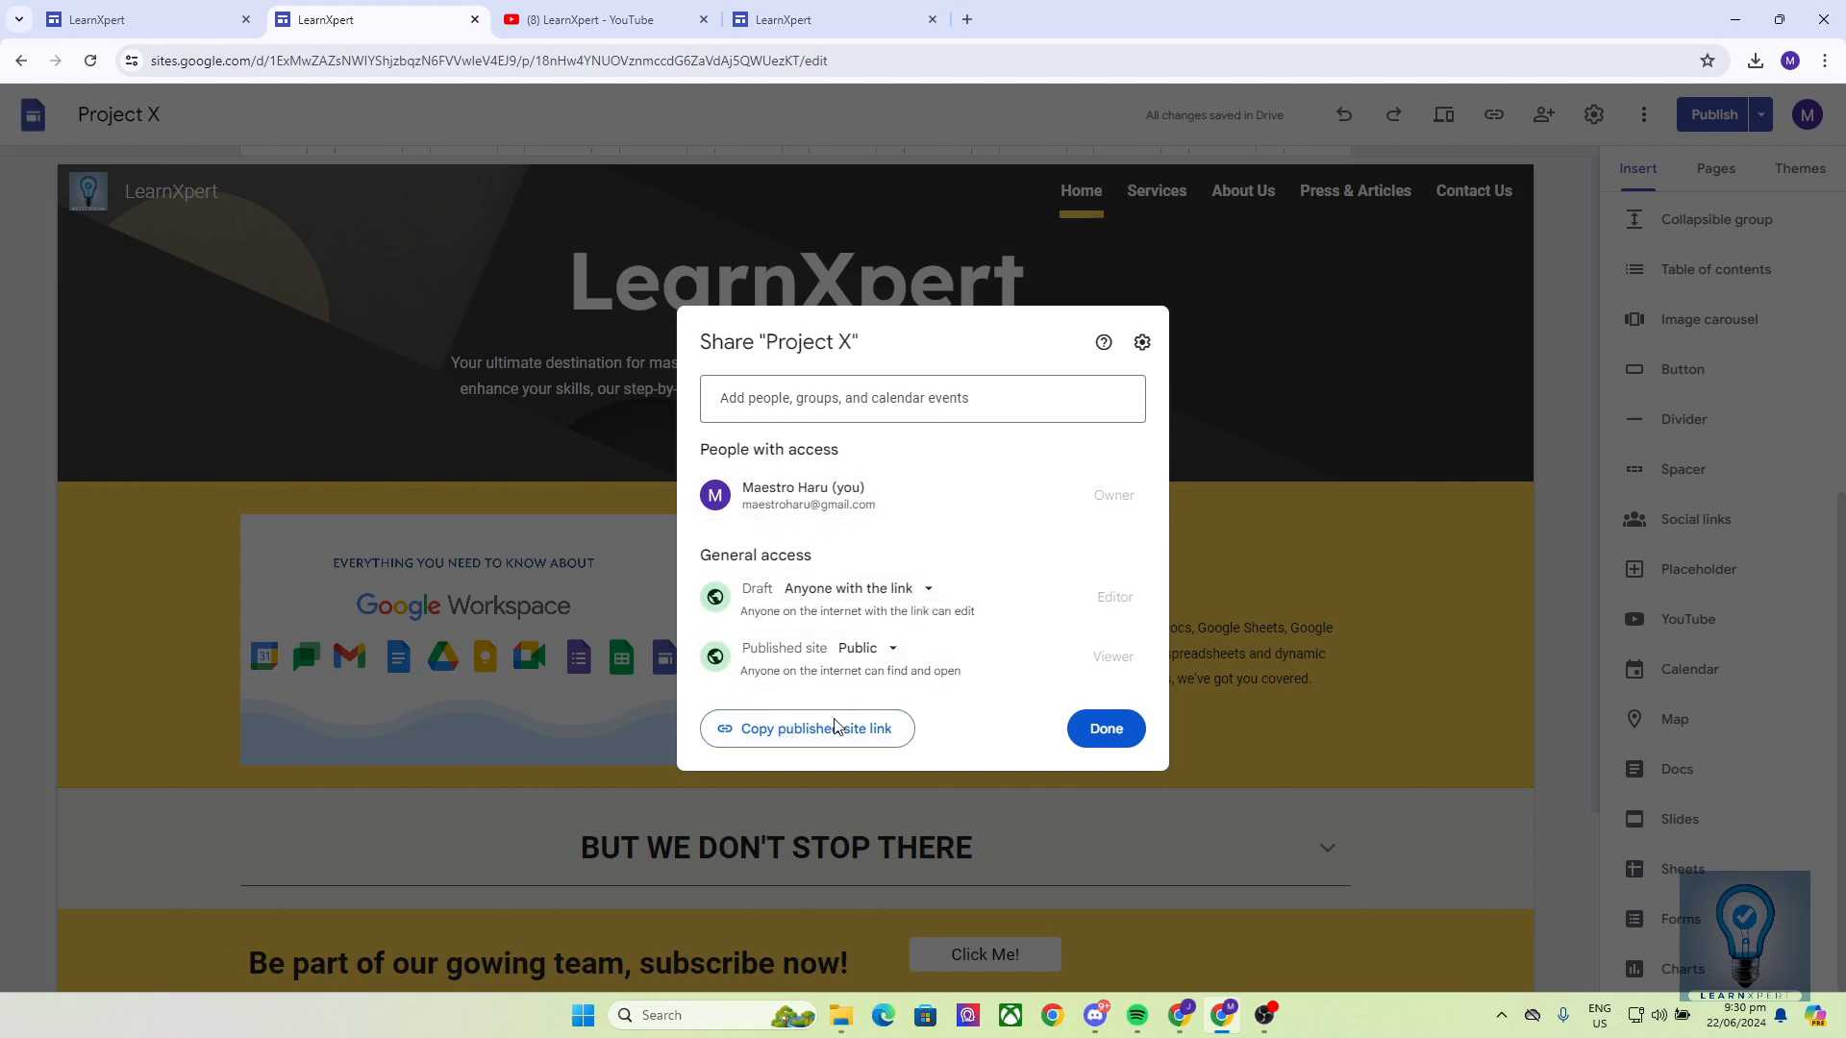
left_click(796, 732)
left_click(1087, 739)
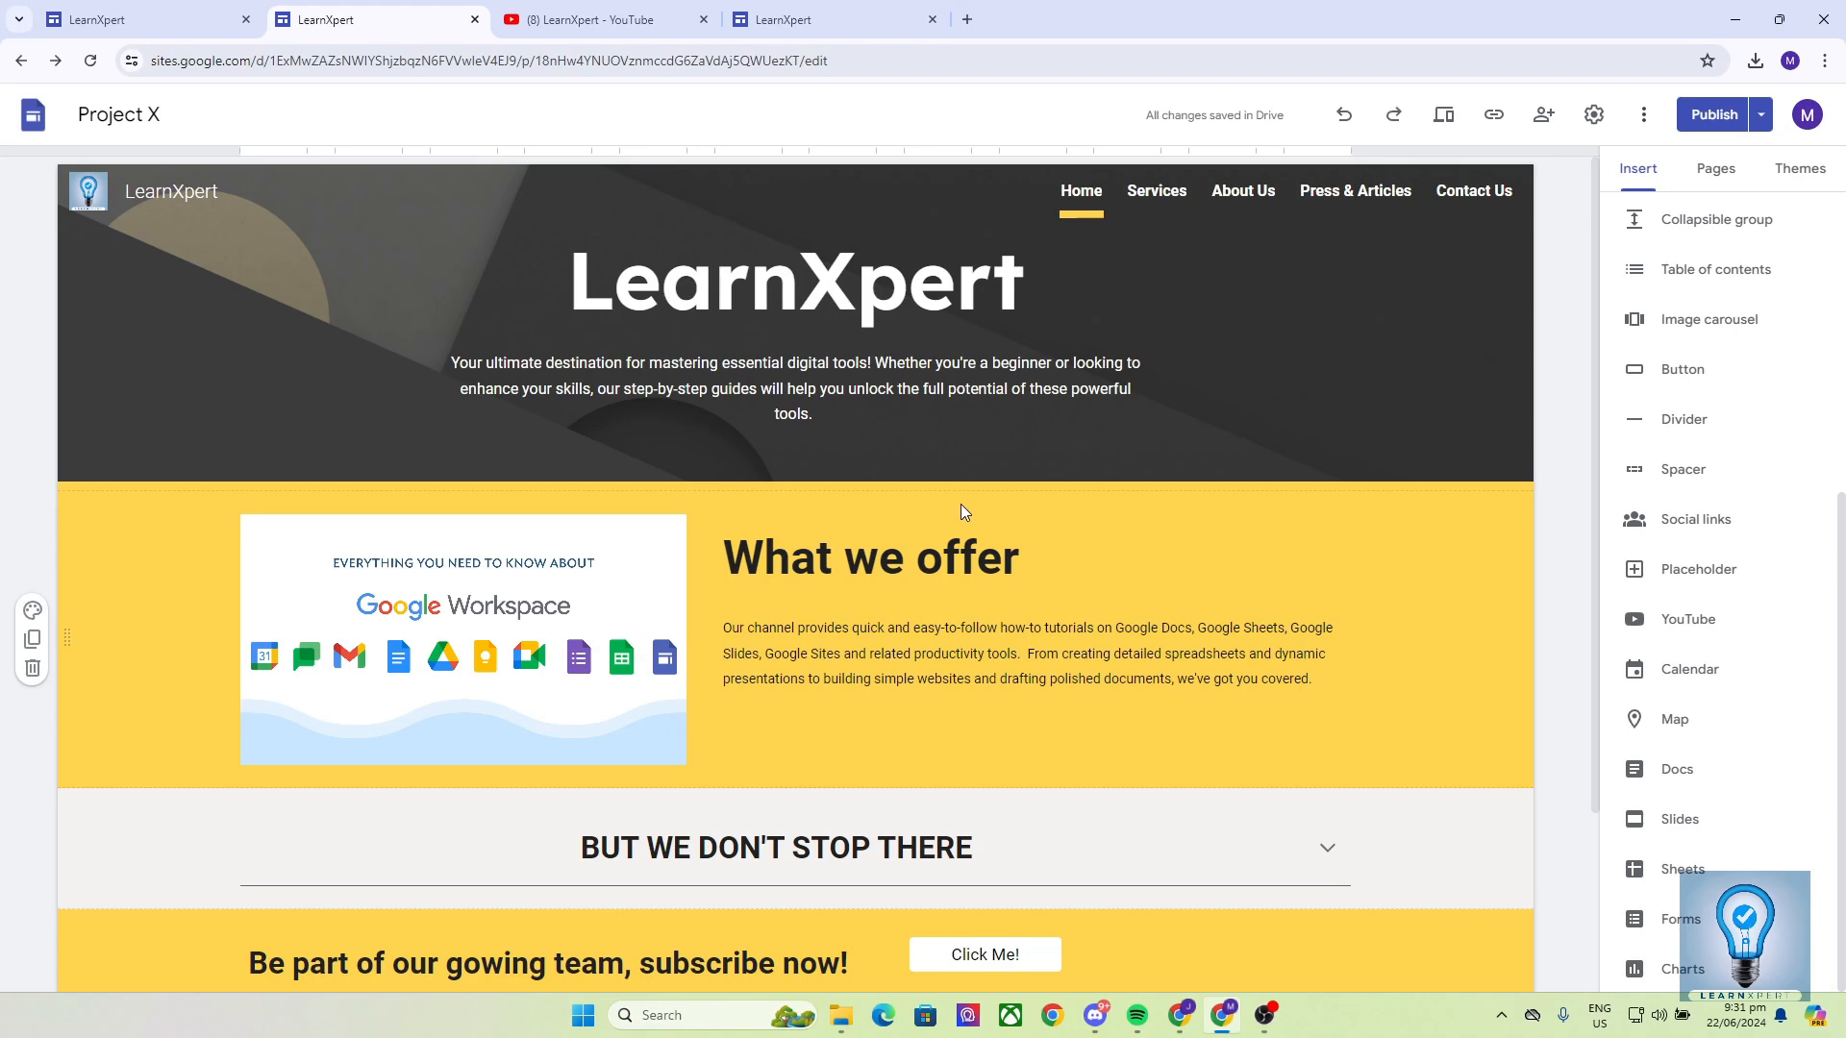
scroll(961, 504, "down", 2)
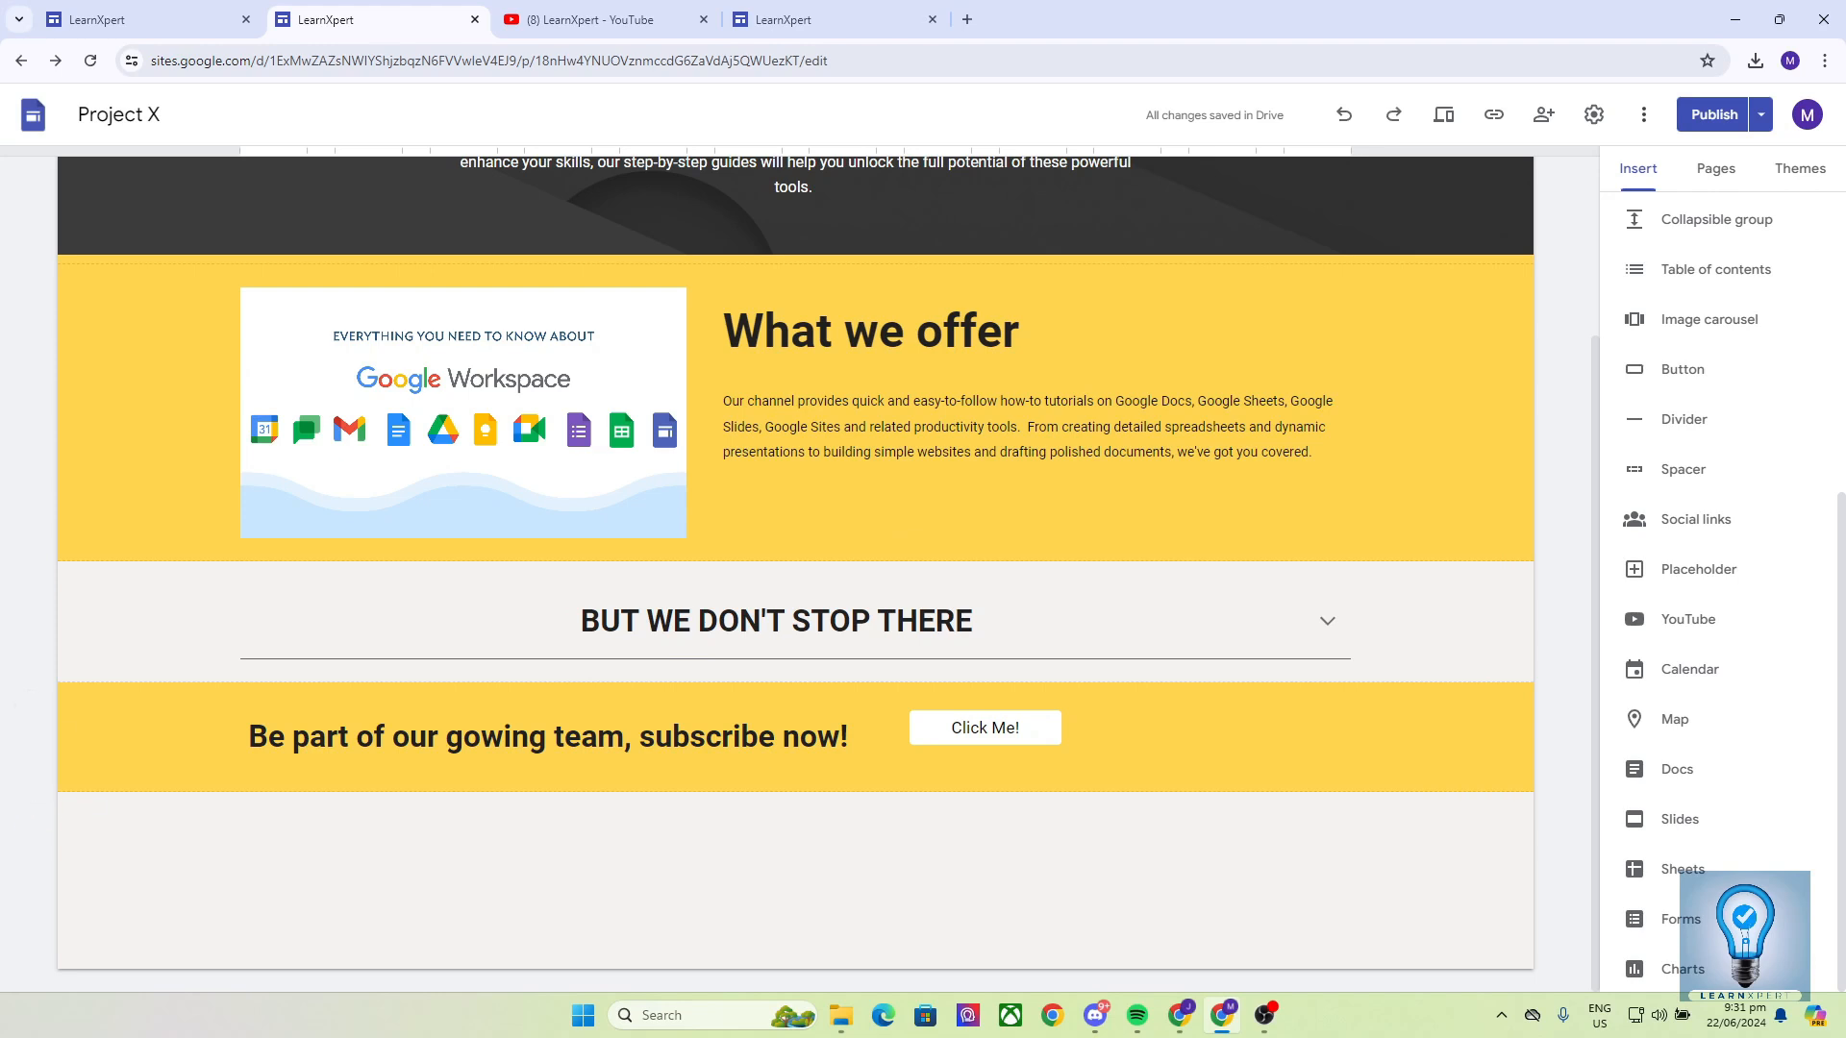
key("alt+Tab")
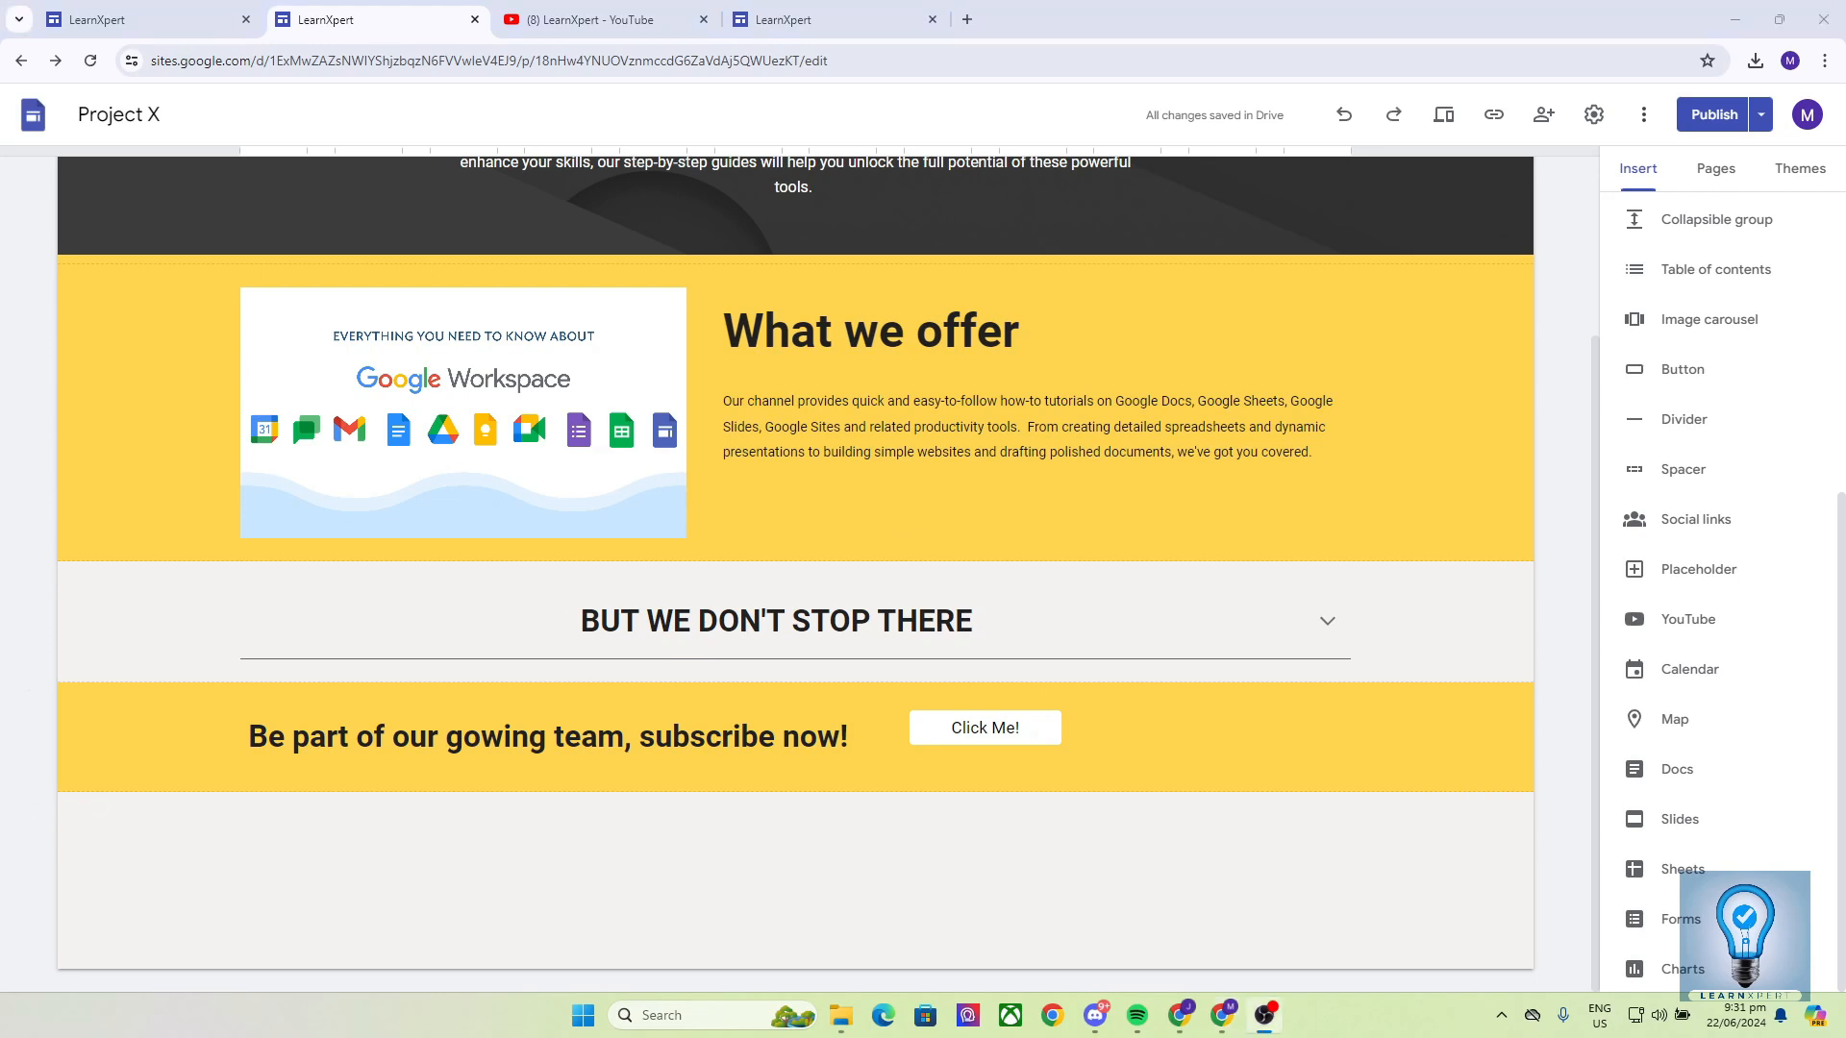